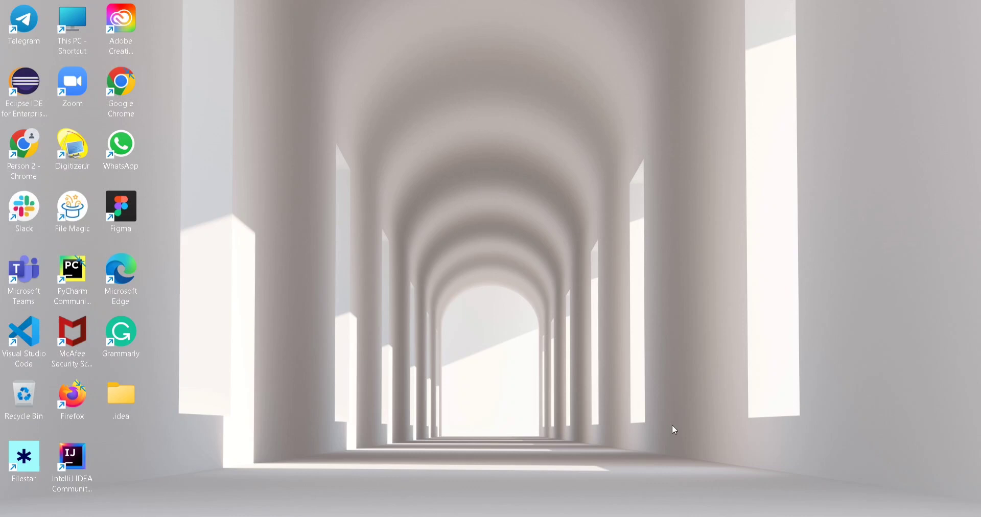
# - Restore the 'web design requirements' file, then open a new Figma tab
pyautogui.click(646, 516)
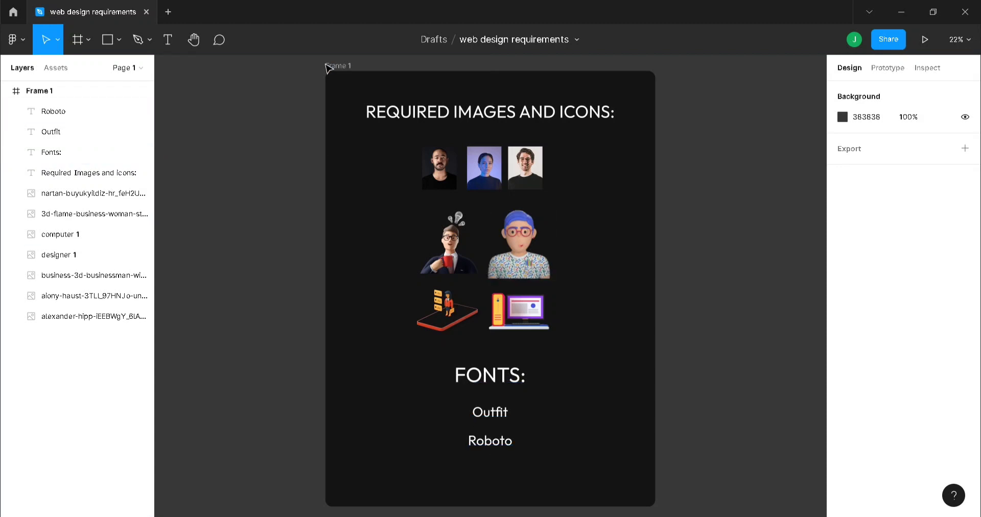
pyautogui.click(168, 12)
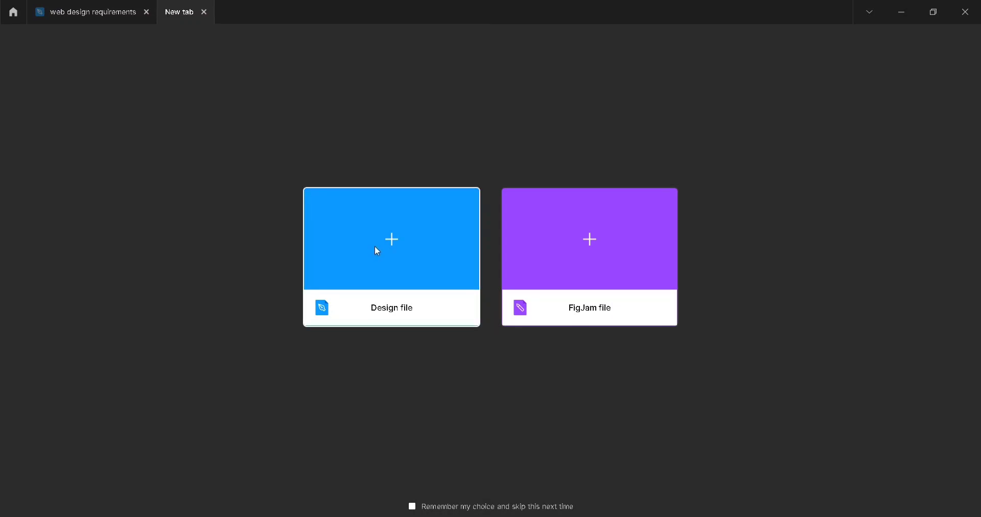
# - Create a new design file and rename it 'web design'
pyautogui.click(375, 247)
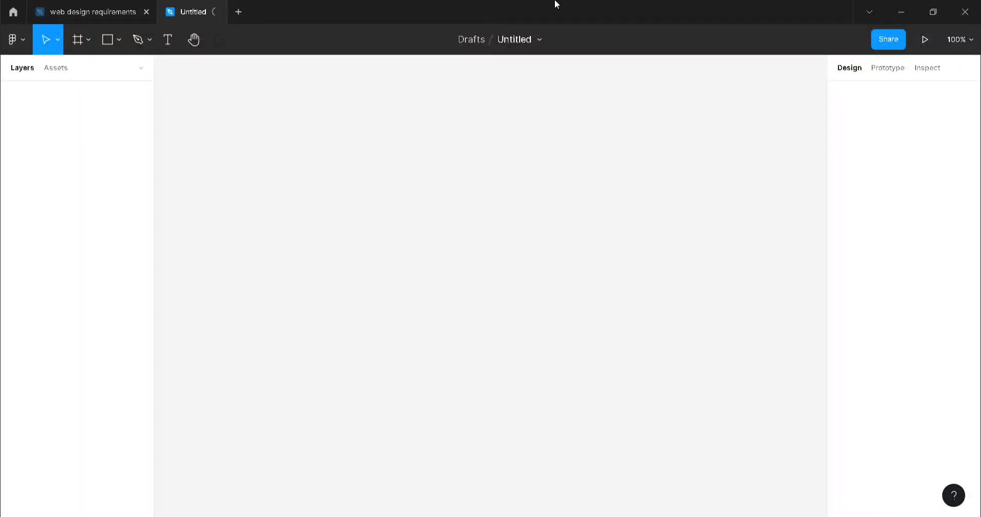
pyautogui.click(513, 41)
pyautogui.write('web desifgn')
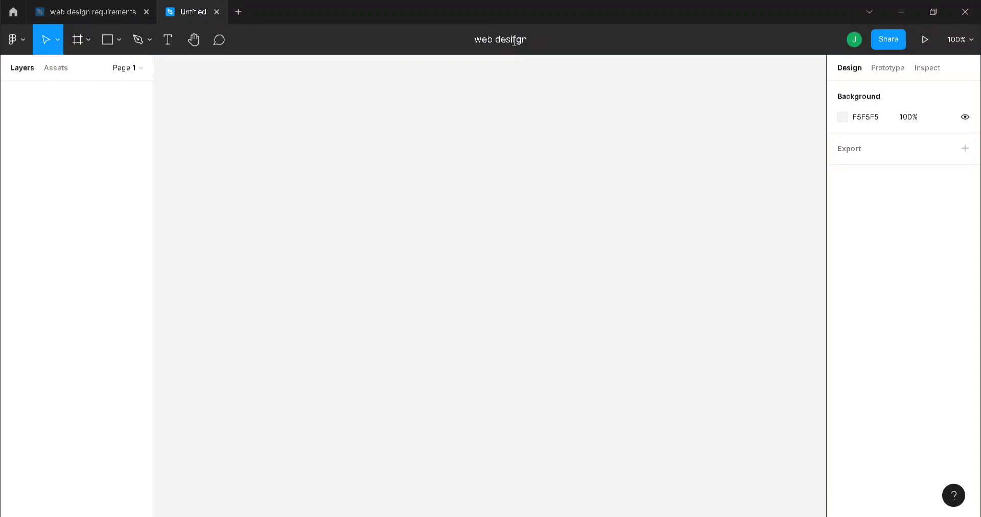
pyautogui.press('BackSpace')
pyautogui.press('BackSpace')
pyautogui.press('BackSpace')
pyautogui.write('gn')
pyautogui.press('Return')
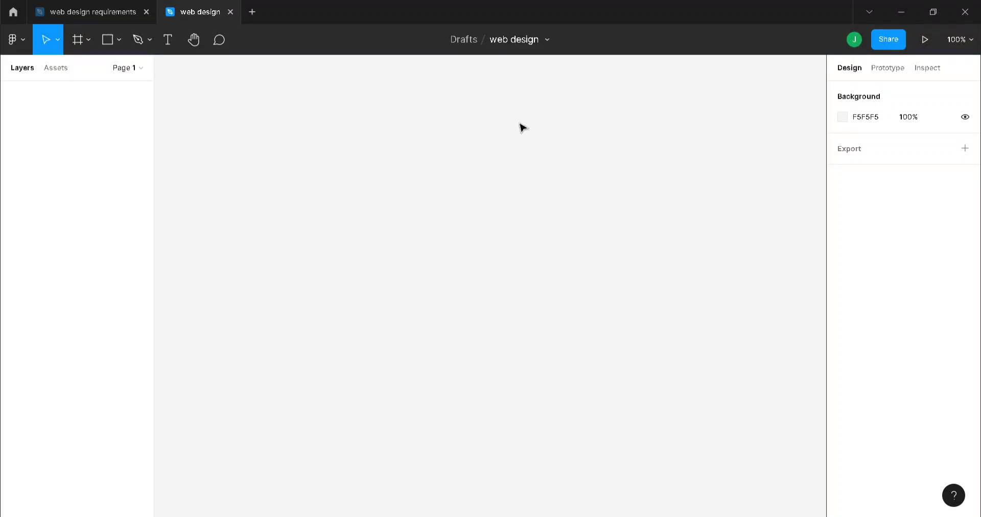
pyautogui.press('f')
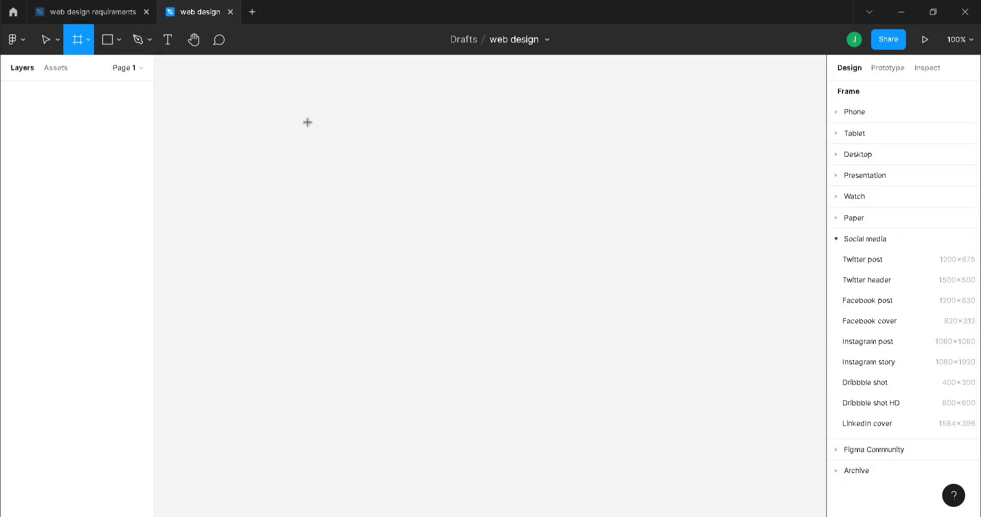
# - Add a Desktop 1440×1024 frame and set the page background to purple 743EAB
pyautogui.click(858, 156)
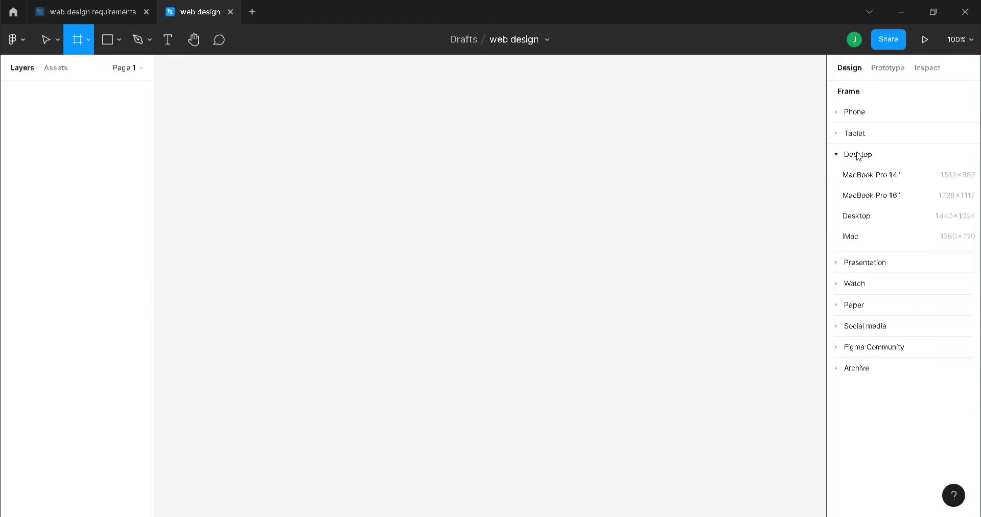
pyautogui.click(870, 217)
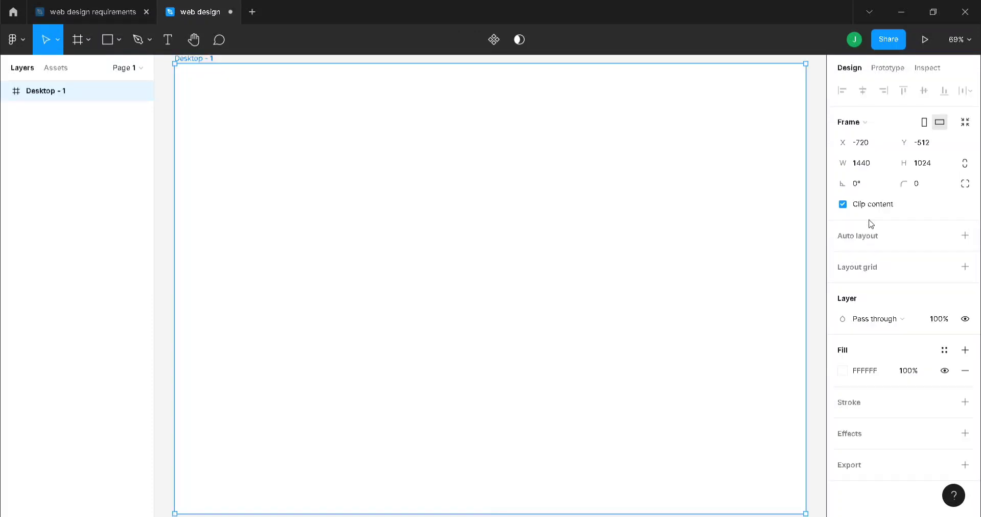
pyautogui.click(817, 135)
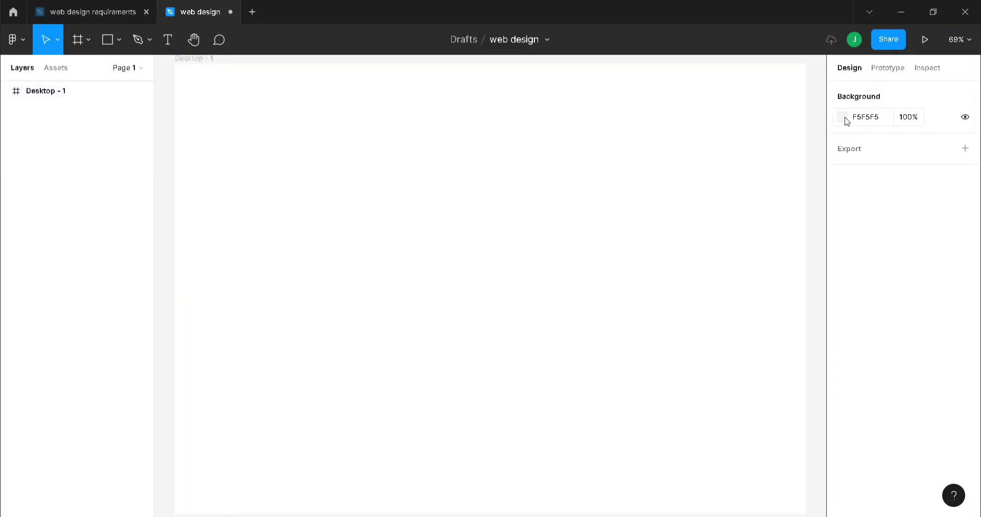
pyautogui.click(875, 122)
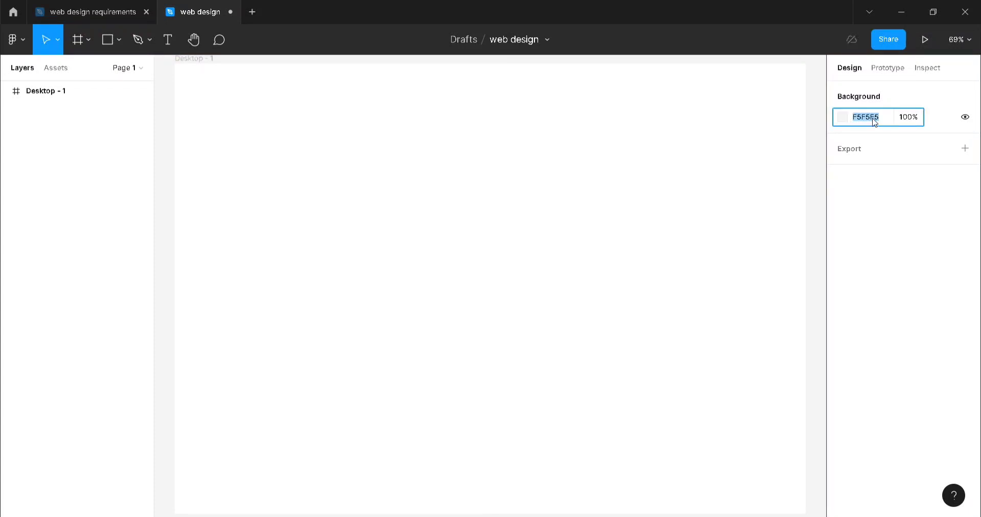
pyautogui.write('743EAB')
pyautogui.press('Return')
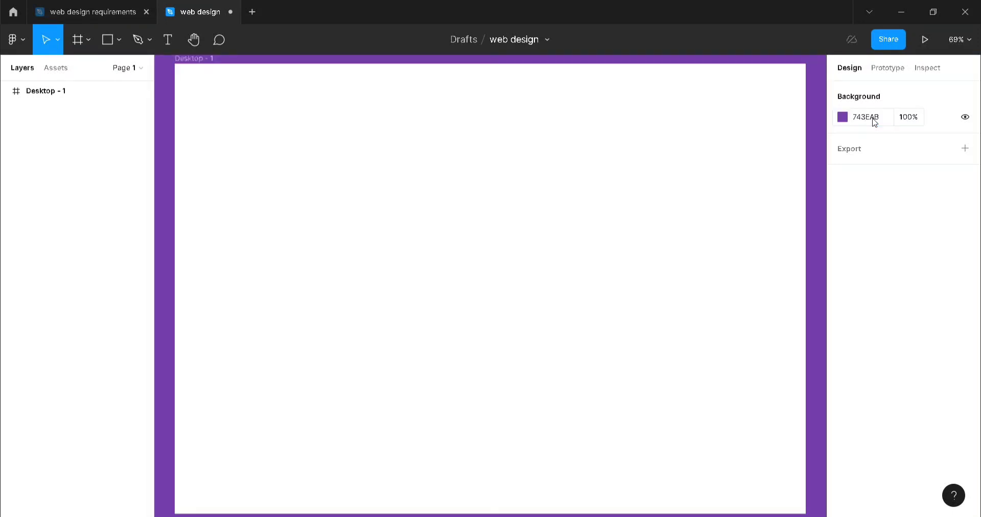
pyautogui.press('-')
pyautogui.press('-')
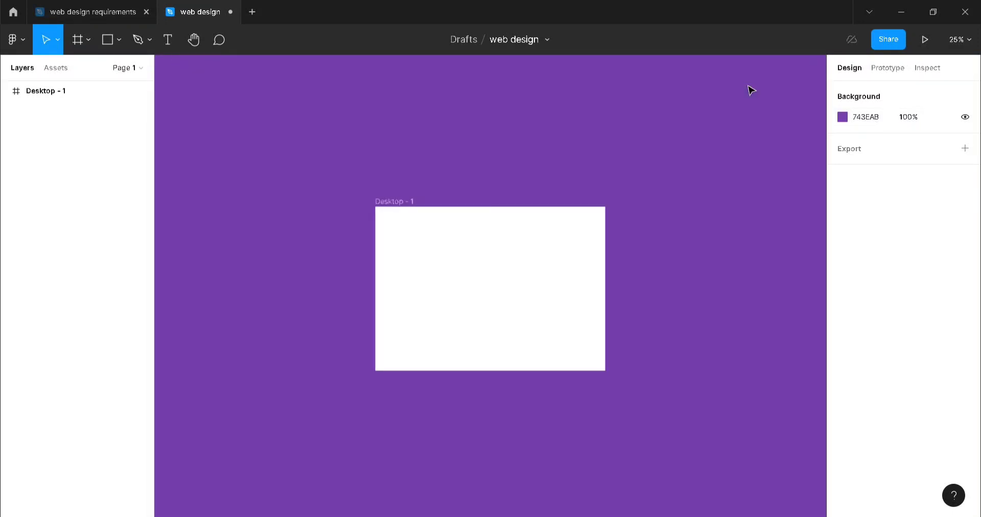
# - Rename the Desktop - 1 frame to 'Clive Academy'
pyautogui.click(393, 203)
pyautogui.doubleClick(393, 203)
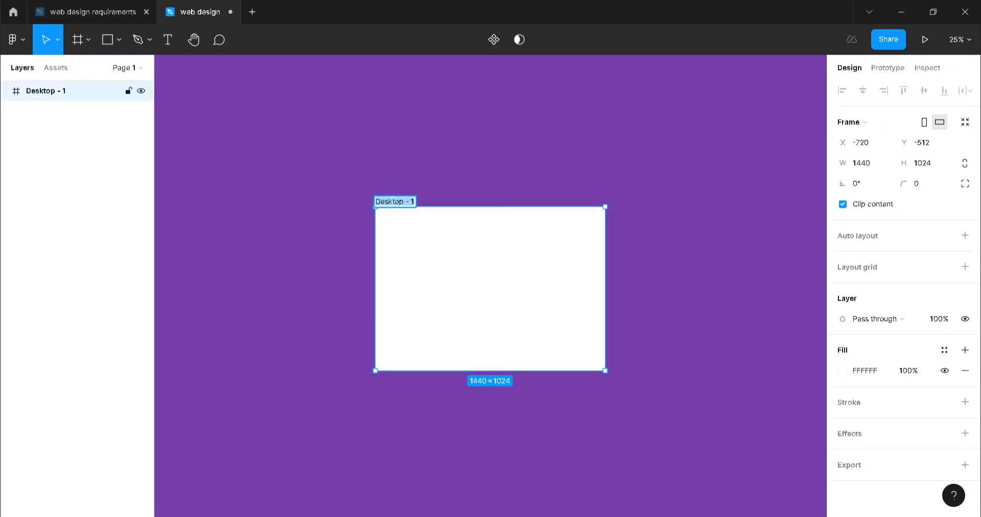
pyautogui.write('Clive Ac')
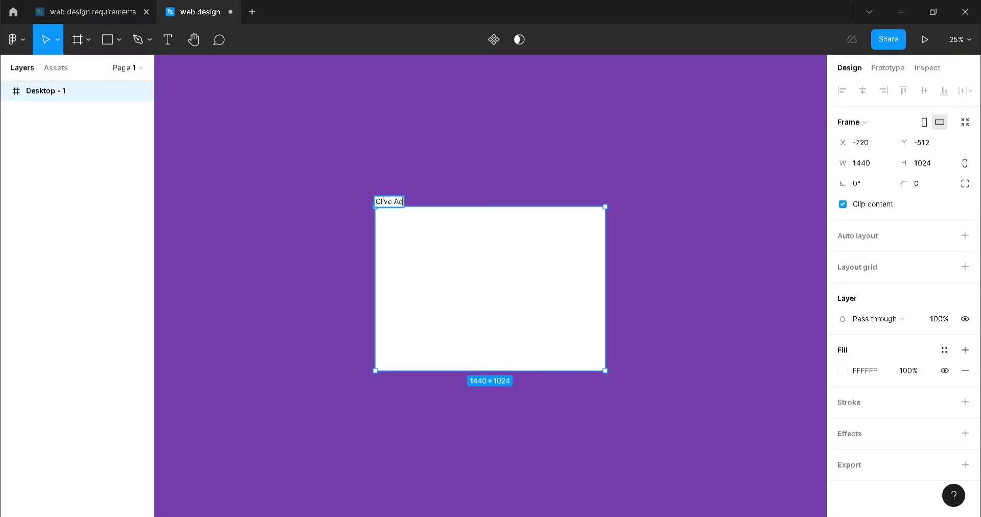
pyautogui.write('ademy')
pyautogui.press('Return')
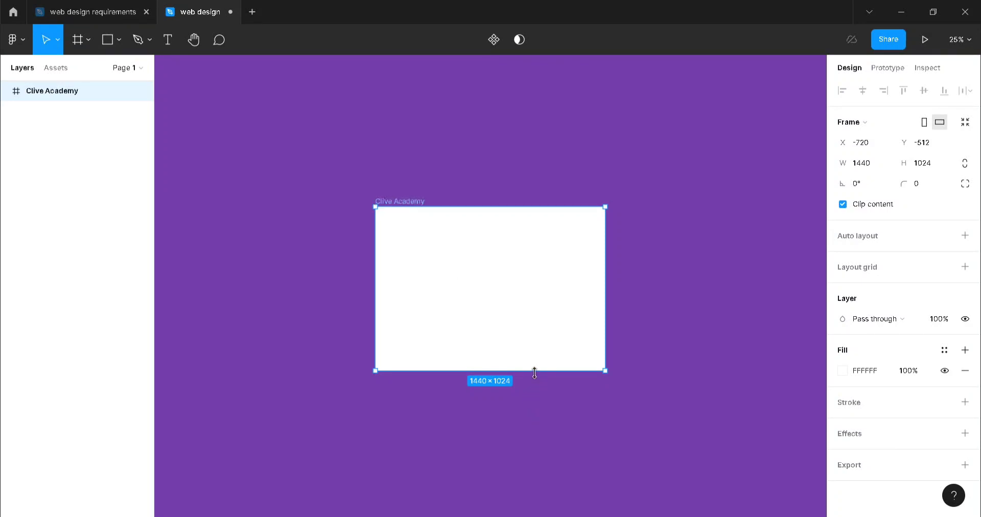
# - Stretch the frame to 2688 high and zoom to fit the whole frame
pyautogui.moveTo(534, 373); pyautogui.dragTo(526, 478)
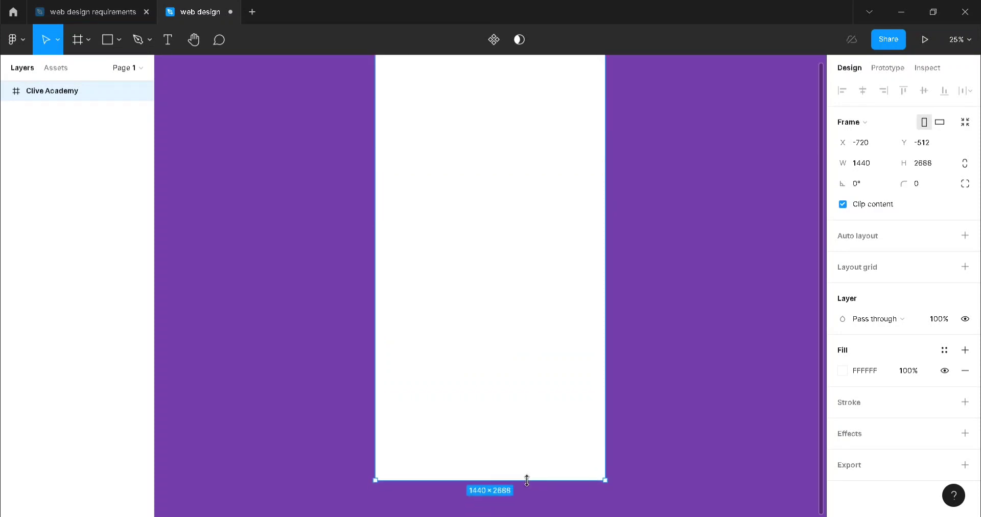
pyautogui.click(959, 39)
pyautogui.click(883, 134)
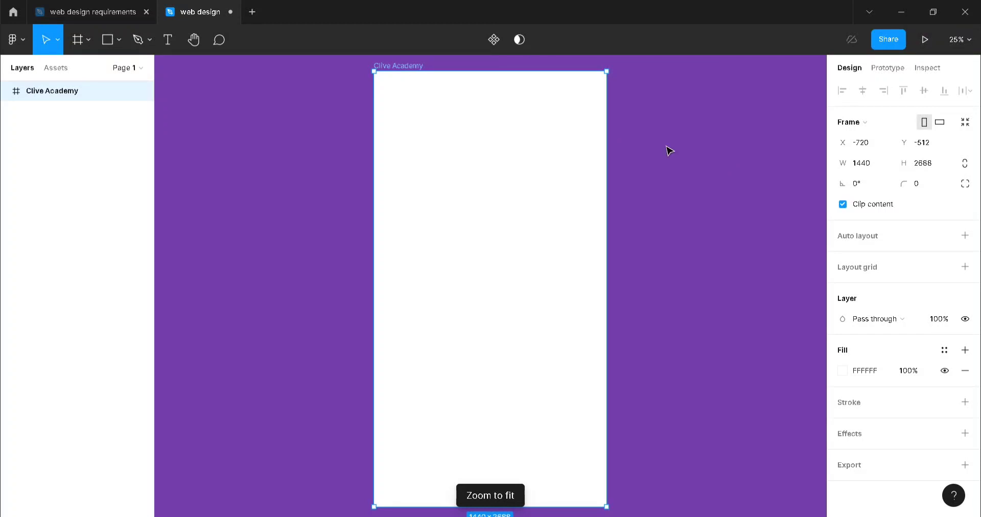
pyautogui.click(679, 153)
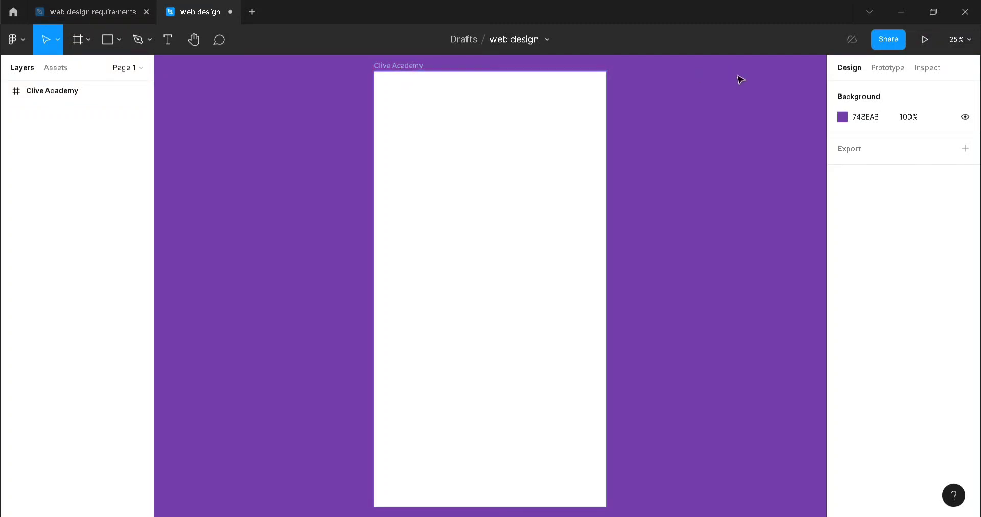
pyautogui.click(605, 107)
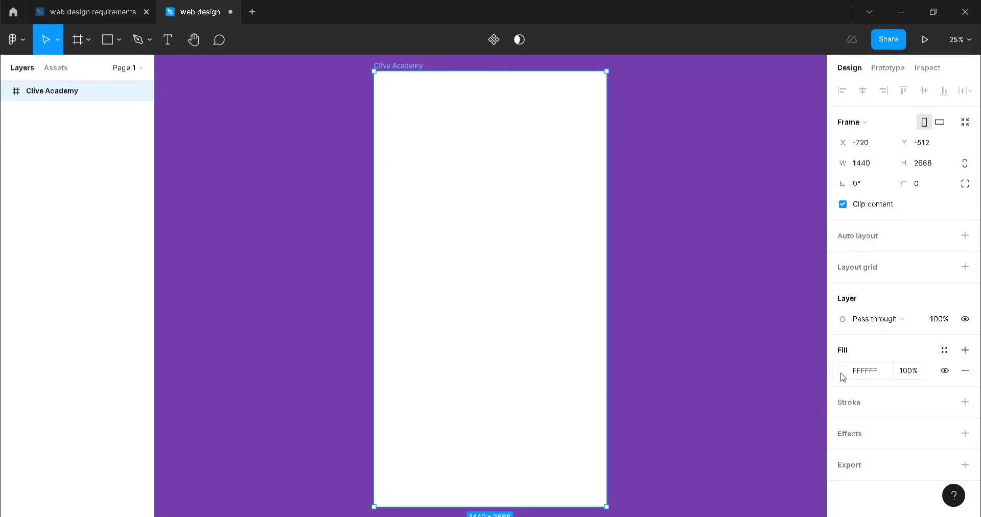
# - Change the Clive Academy frame's fill from white to dark navy 0A0825
pyautogui.click(868, 375)
pyautogui.write('0a')
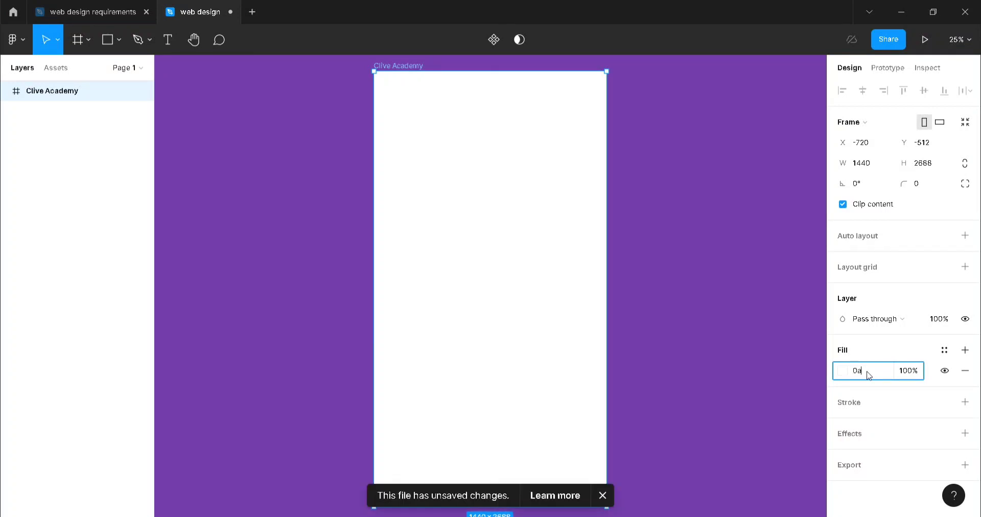
pyautogui.write('0825')
pyautogui.press('Return')
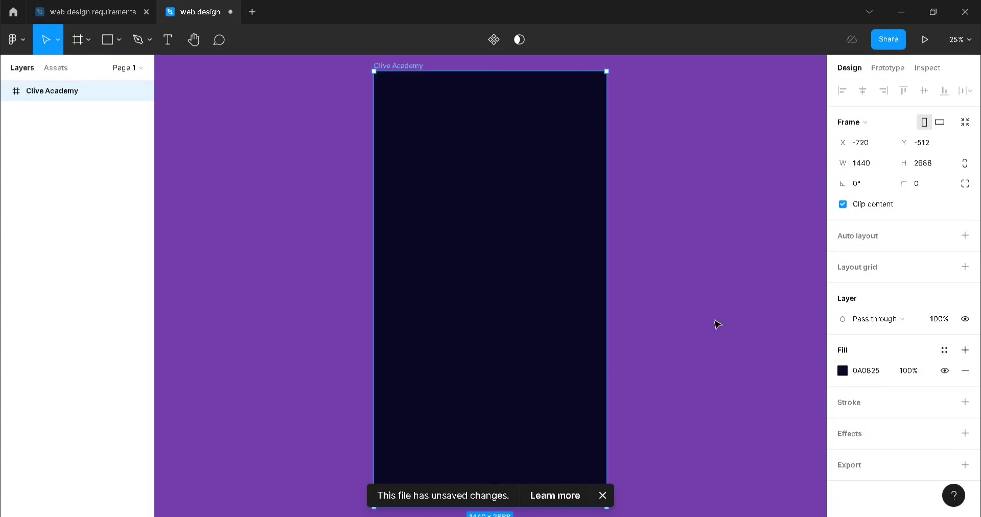
pyautogui.click(715, 320)
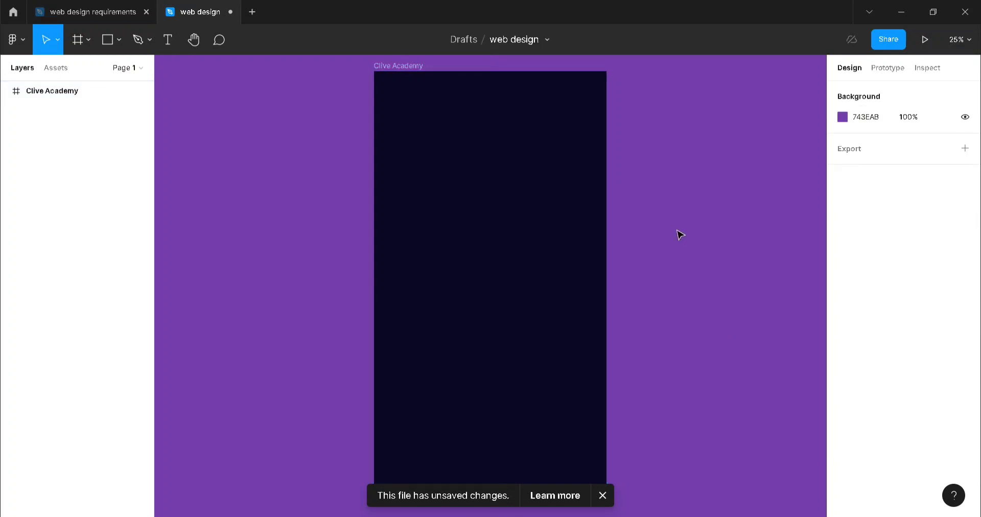
pyautogui.click(414, 71)
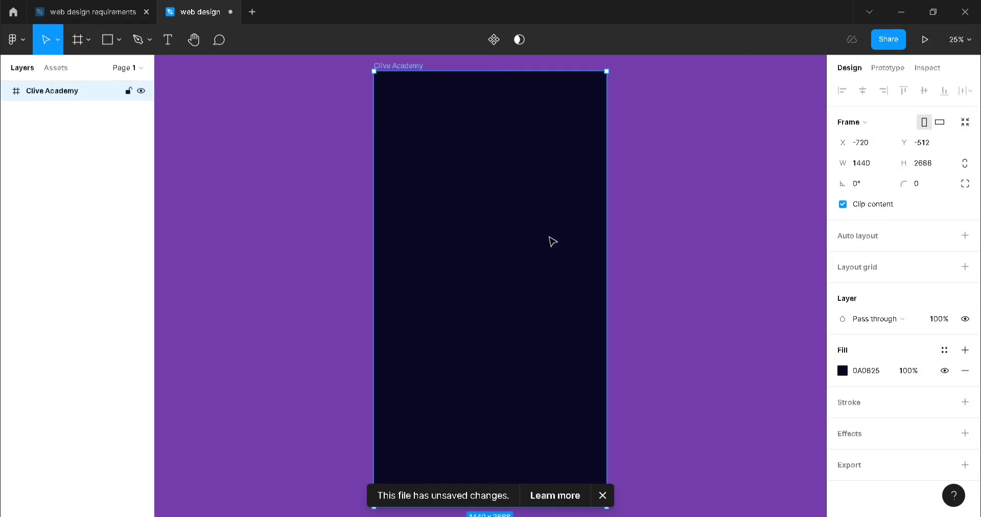
# - Add a size-25 text 'CLIVE ACADEMY' near the frame's top-left
pyautogui.press('t')
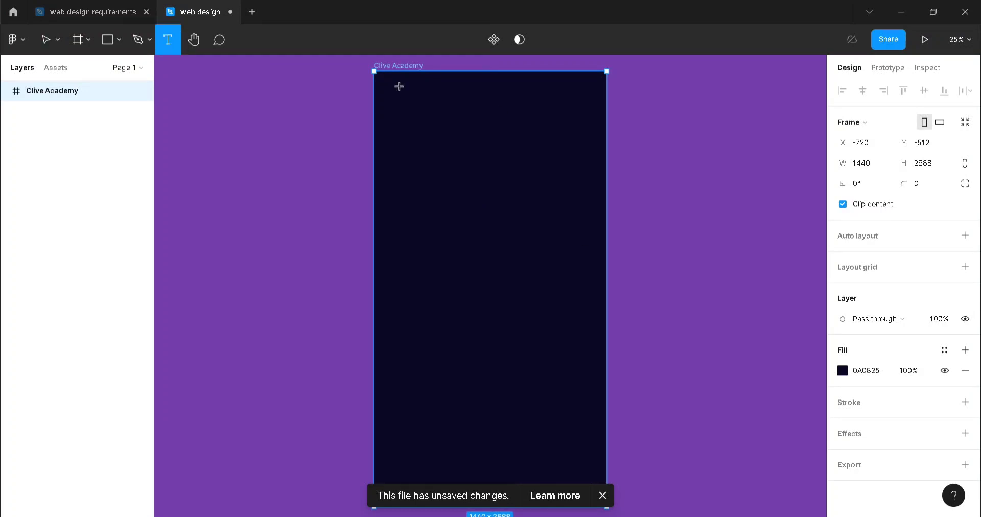
pyautogui.click(399, 86)
pyautogui.hotkey('ctrl', '+')
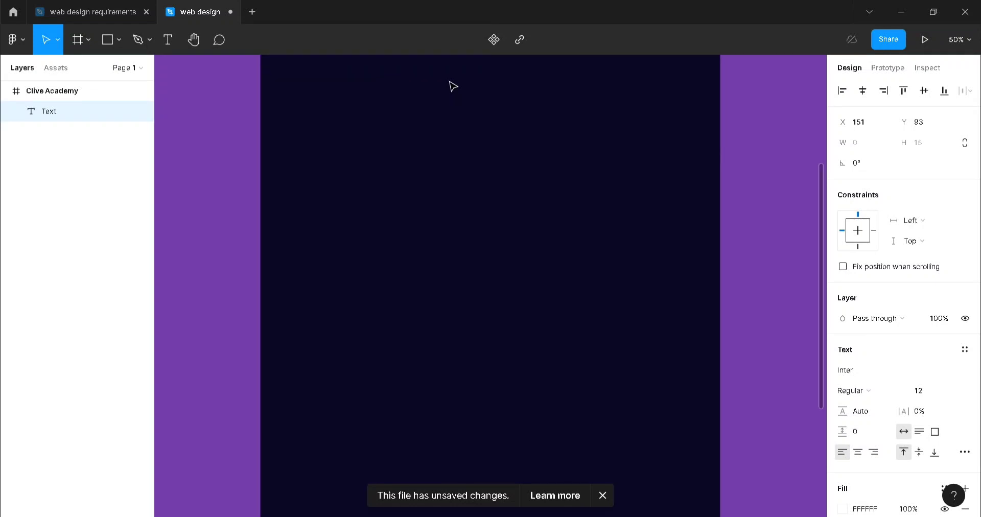
pyautogui.scroll(3, 452, 85)
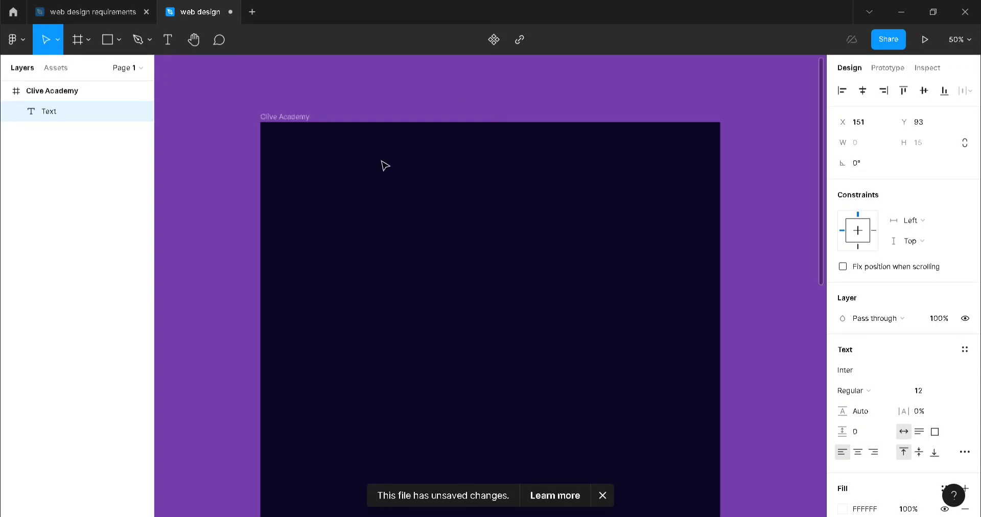
pyautogui.click(931, 392)
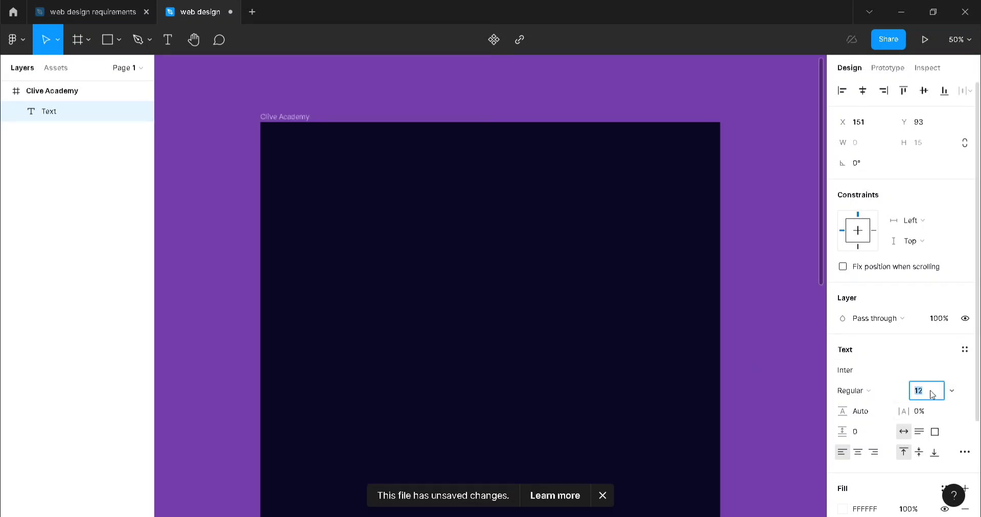
pyautogui.write('25')
pyautogui.press('Return')
pyautogui.click(850, 373)
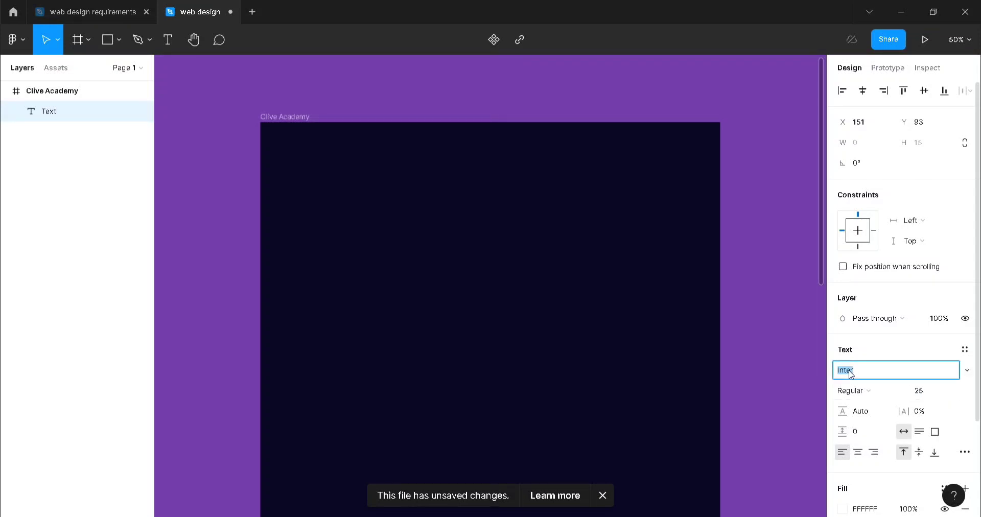
pyautogui.write('Outfi')
pyautogui.press('Escape')
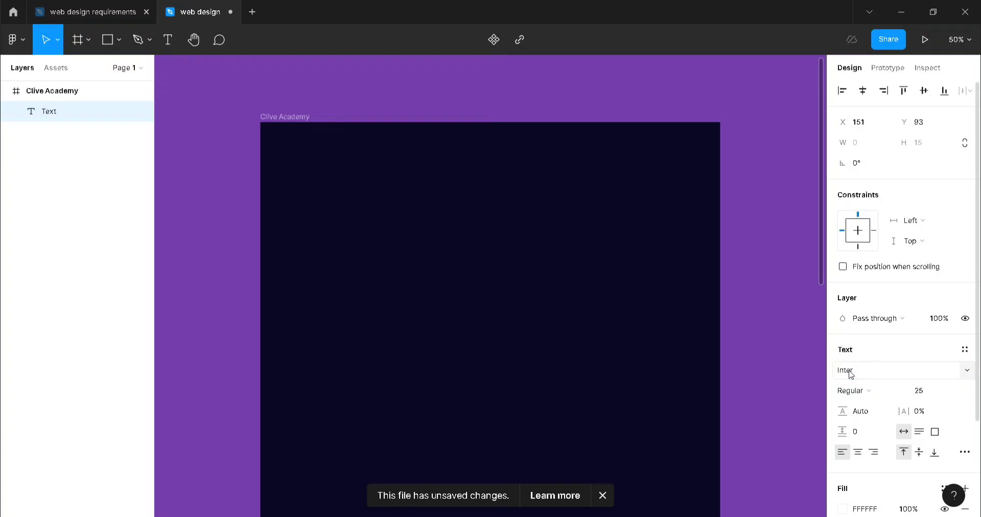
pyautogui.write('CLIVE A')
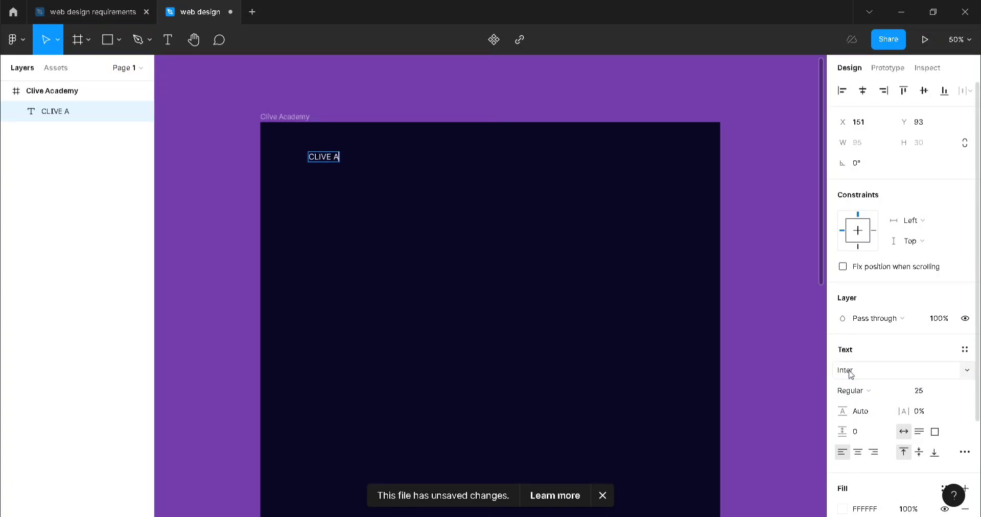
pyautogui.write('CADEMY')
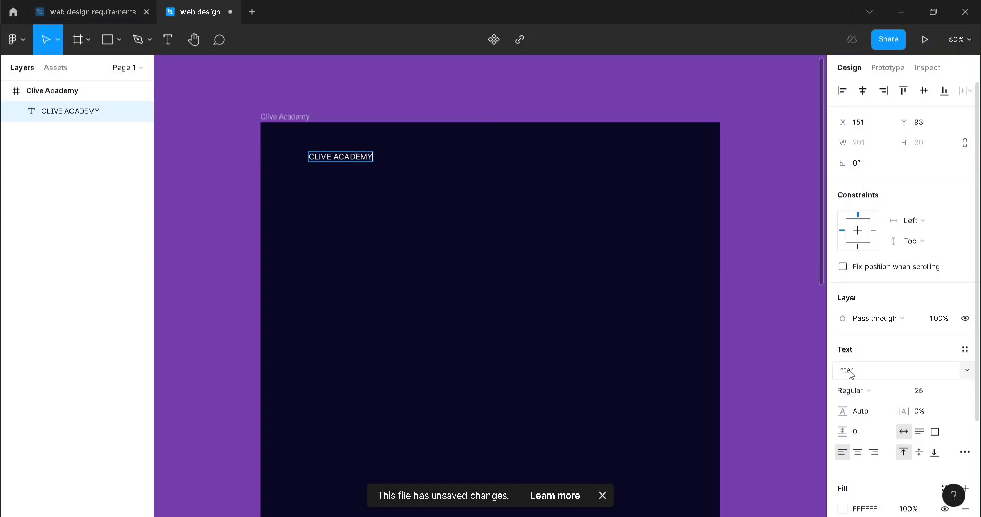
pyautogui.press('Escape')
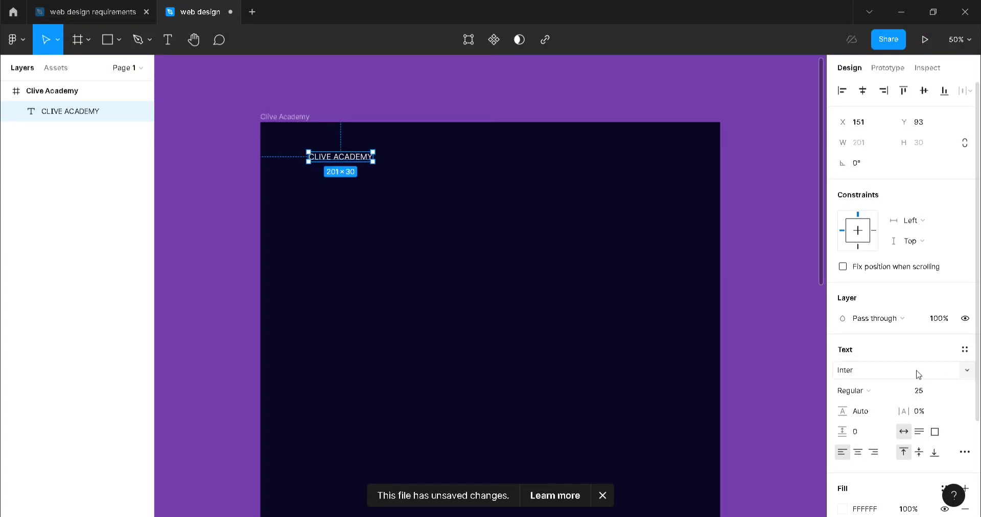
# - Set the CLIVE ACADEMY title to the Outfit font, Bold weight
pyautogui.click(872, 372)
pyautogui.write('Outfit')
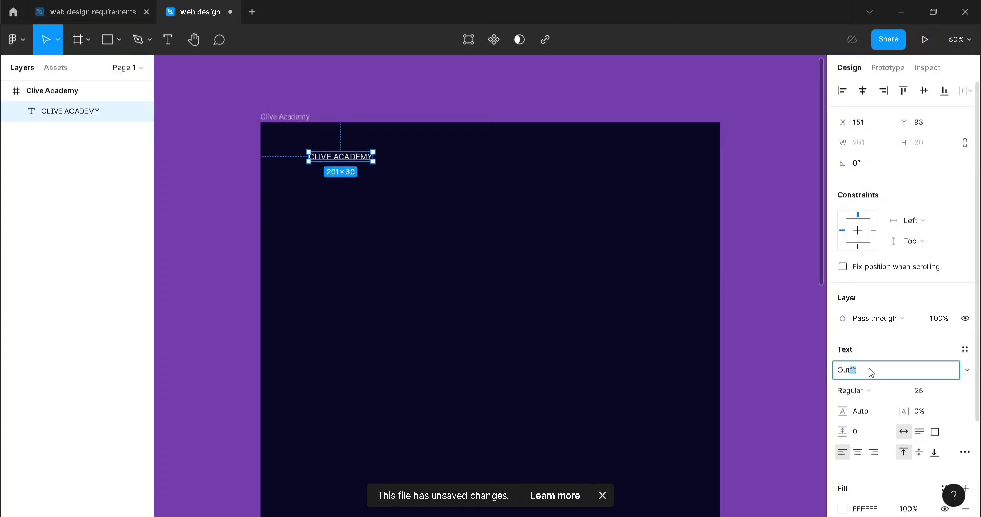
pyautogui.press('Return')
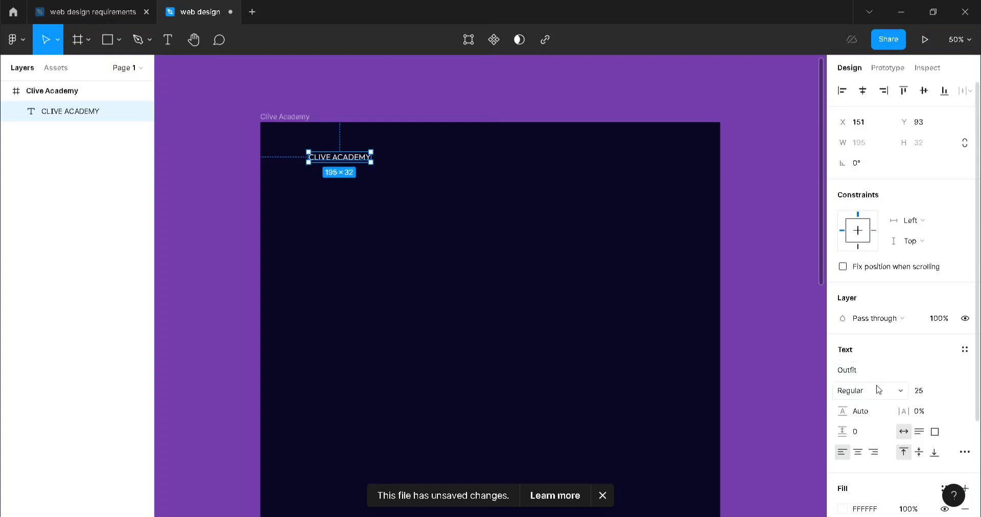
pyautogui.click(875, 390)
pyautogui.click(878, 436)
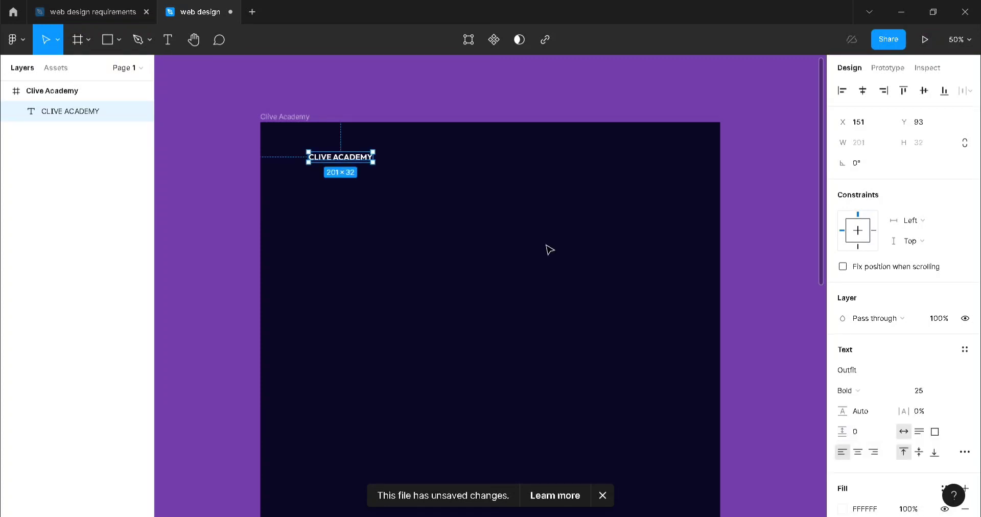
pyautogui.click(486, 191)
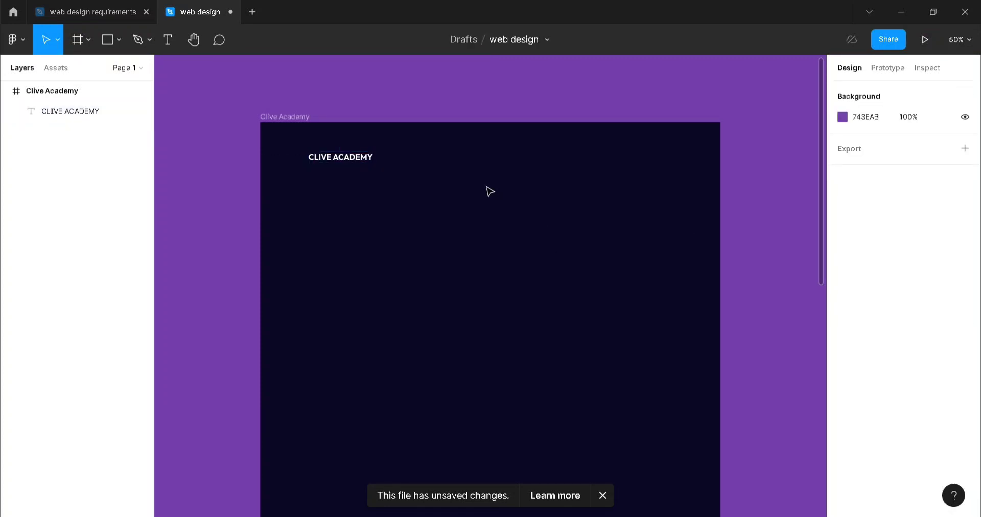
# - Duplicate the title and move the copy right along the same line
pyautogui.click(349, 160)
pyautogui.hotkey('ctrl', 'd')
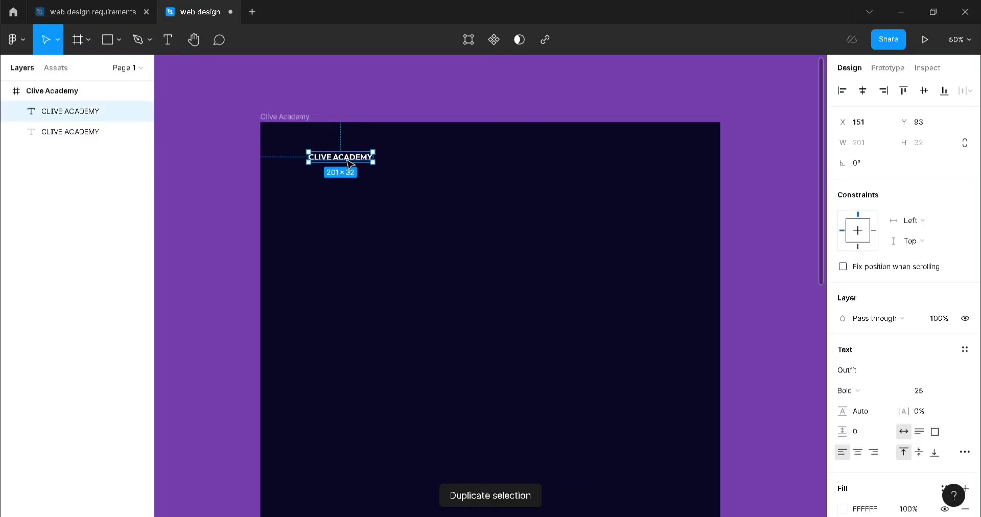
pyautogui.moveTo(349, 163); pyautogui.dragTo(547, 161)
pyautogui.doubleClick(546, 160)
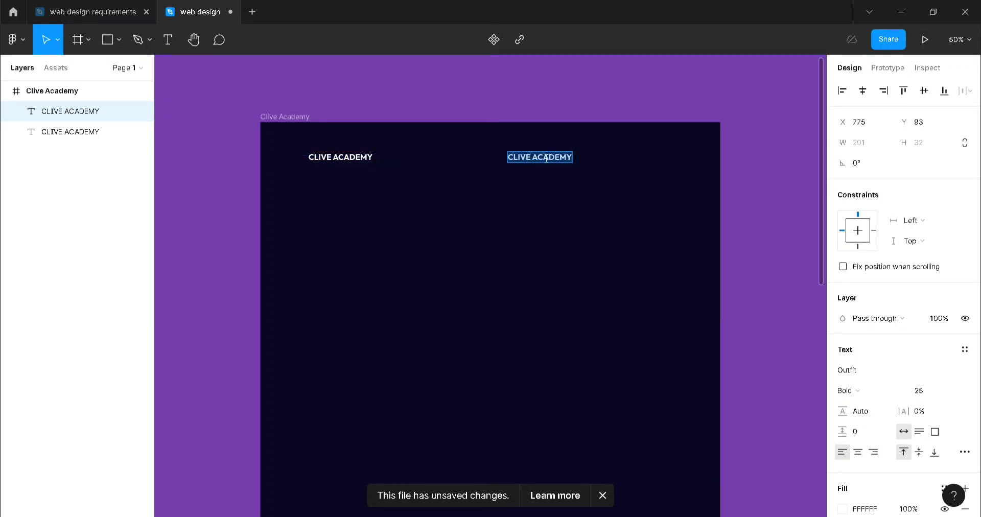
# - Retype the copy as HOME and add a PRICING link just right of it
pyautogui.write('HO')
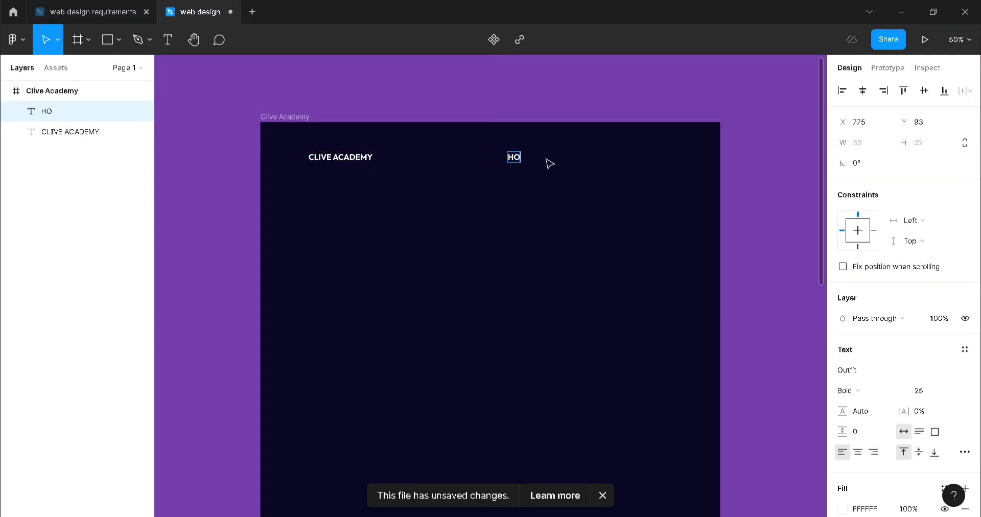
pyautogui.write('ME')
pyautogui.press('Escape')
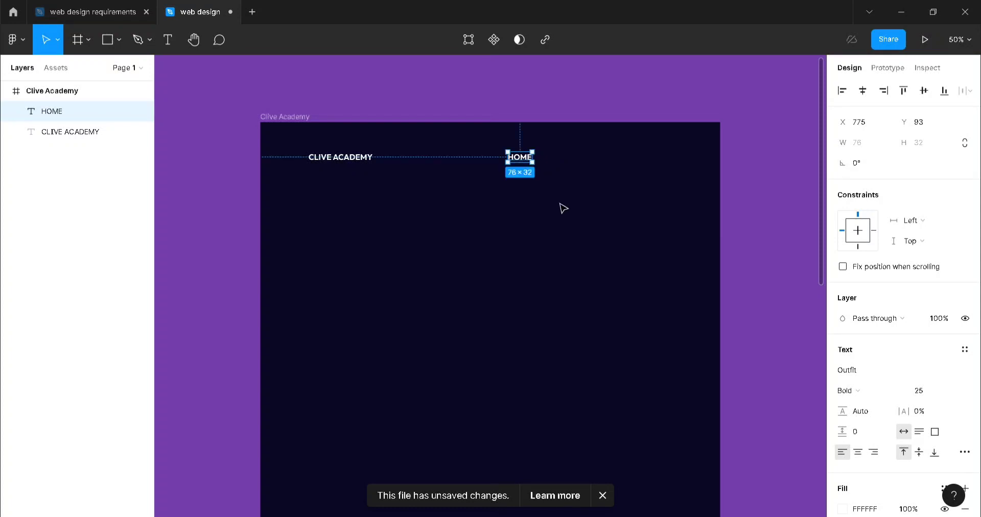
pyautogui.hotkey('ctrl', 'd')
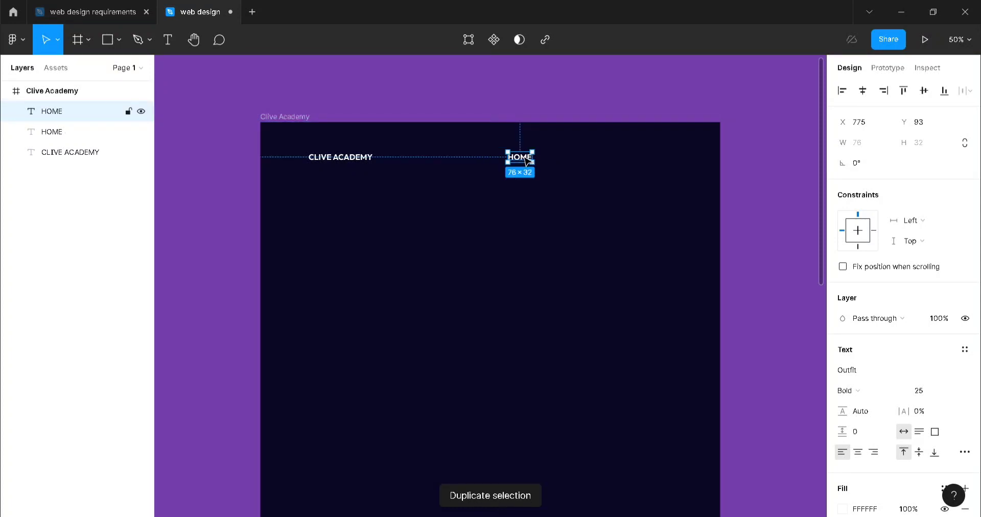
pyautogui.moveTo(526, 160); pyautogui.dragTo(569, 156)
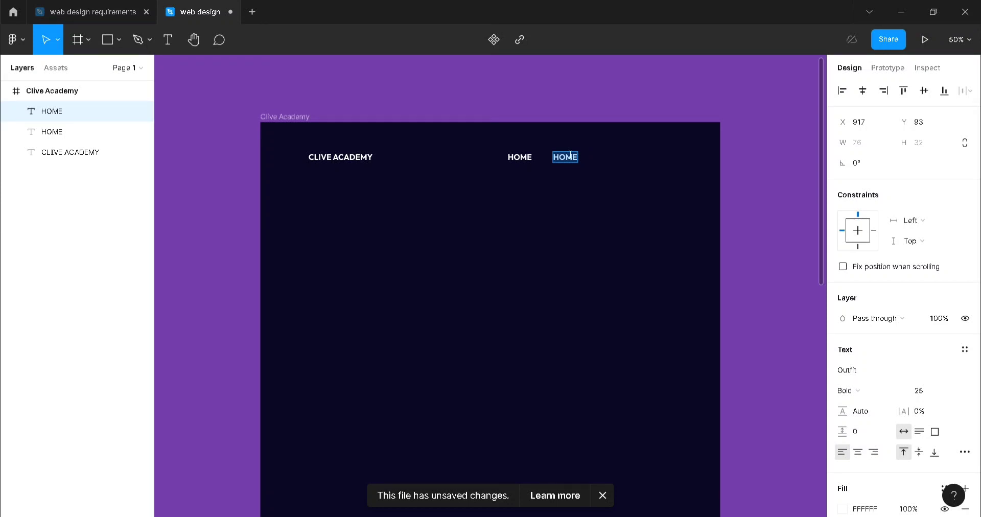
pyautogui.write('PRICING')
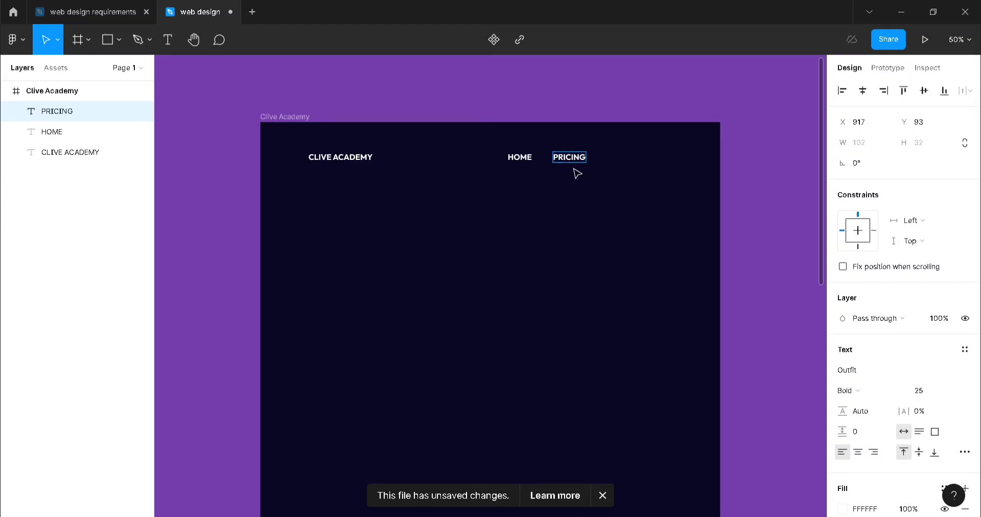
pyautogui.press('Escape')
# - Add an ABOUT link right of PRICING and select all three links
pyautogui.hotkey('ctrl', 'd')
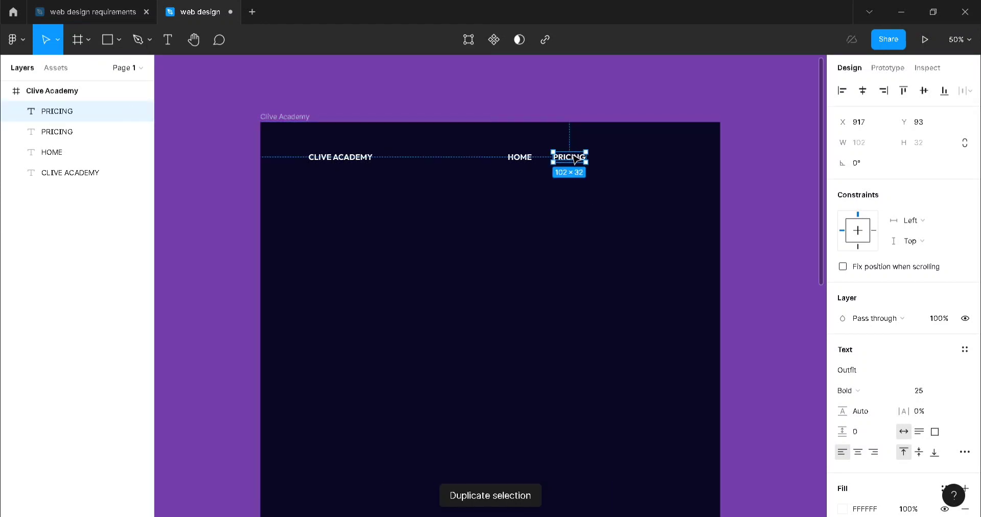
pyautogui.moveTo(574, 158); pyautogui.dragTo(627, 158)
pyautogui.doubleClick(626, 155)
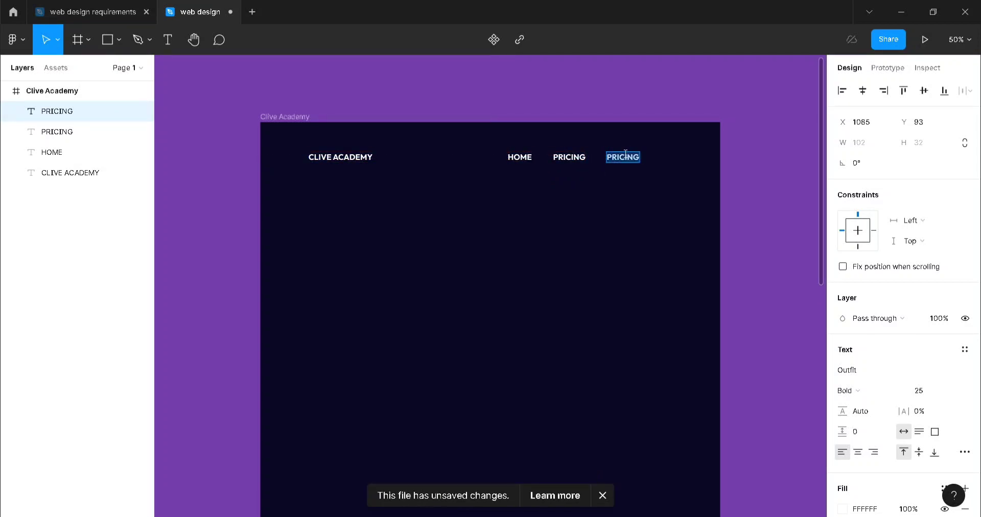
pyautogui.write('ABOUT')
pyautogui.press('Escape')
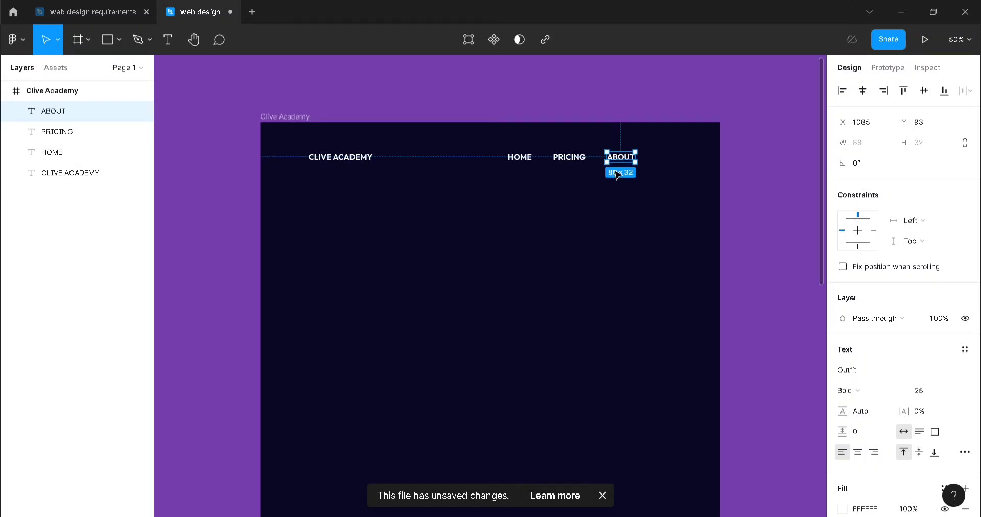
pyautogui.keyDown('shift'); pyautogui.click(569, 159); pyautogui.keyUp('shift')
pyautogui.keyDown('shift'); pyautogui.click(520, 158); pyautogui.keyUp('shift')
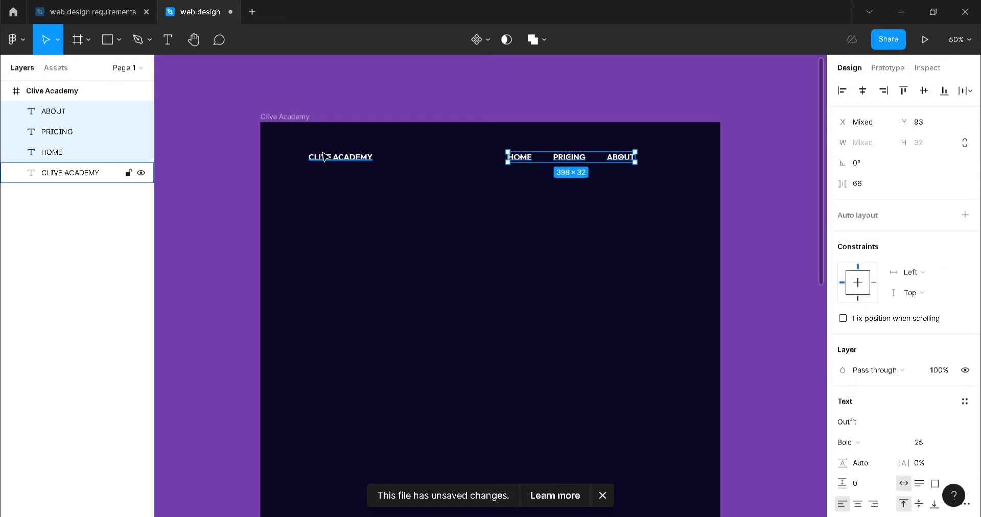
# - Evenly distribute the spacing of CLIVE ACADEMY, HOME, PRICING and ABOUT
pyautogui.keyDown('shift'); pyautogui.click(327, 158); pyautogui.keyUp('shift')
pyautogui.click(963, 94)
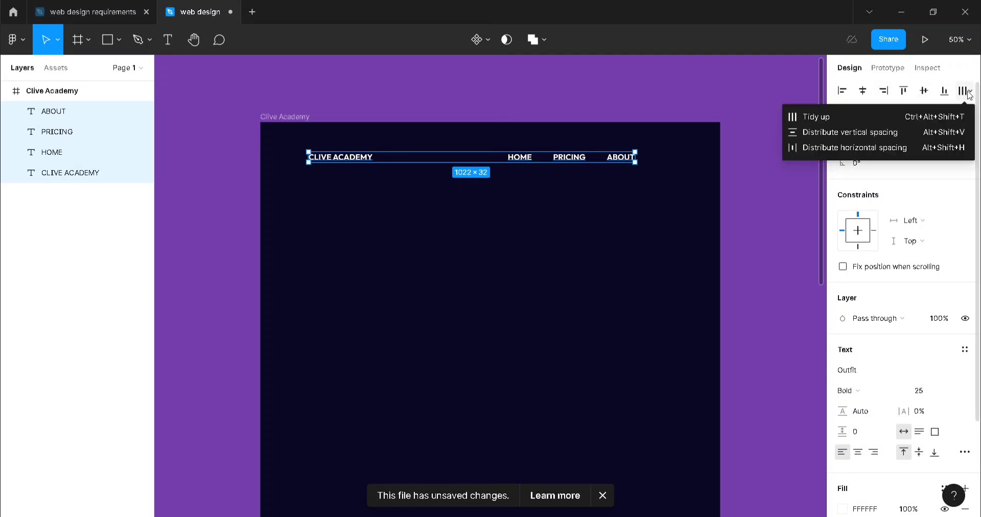
pyautogui.click(887, 132)
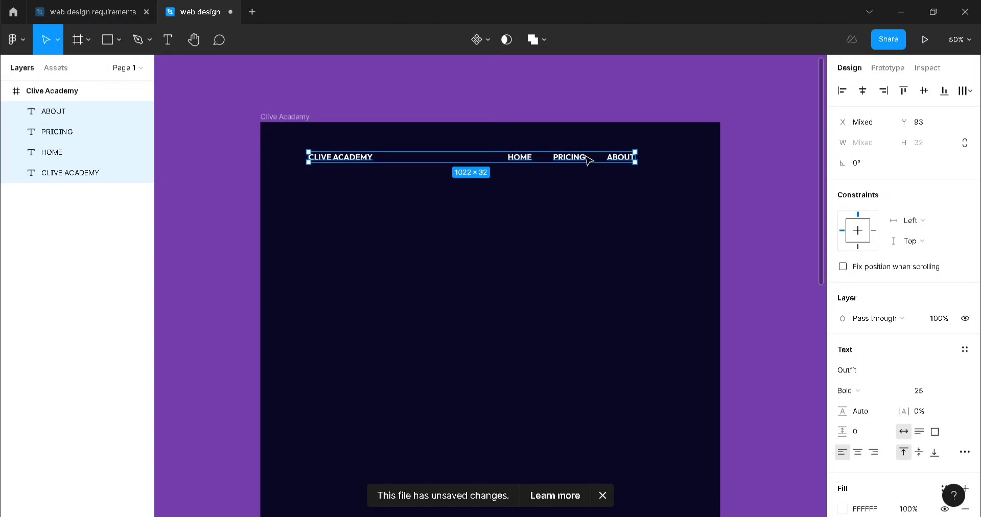
# - Group the title and nav links and name the group NavMenu
pyautogui.hotkey('ctrl', 'g')
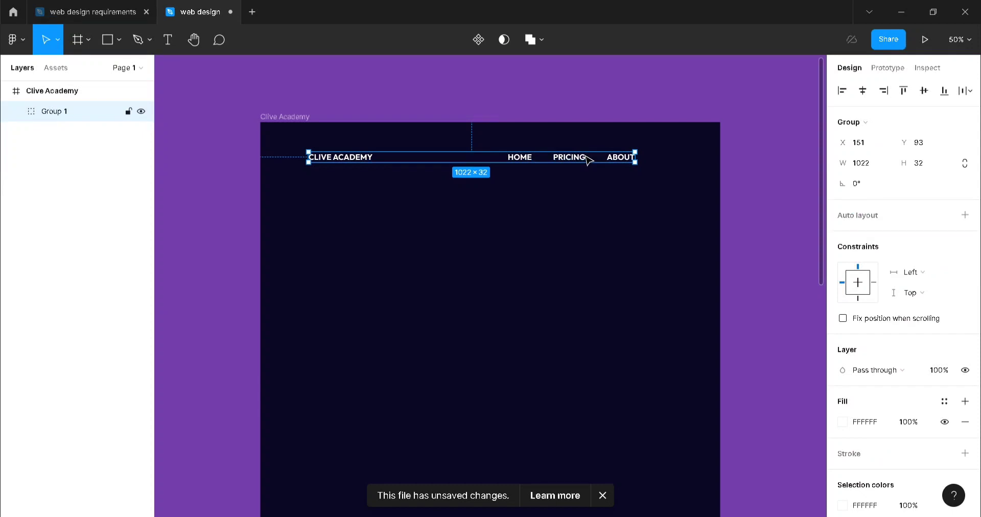
pyautogui.doubleClick(60, 113)
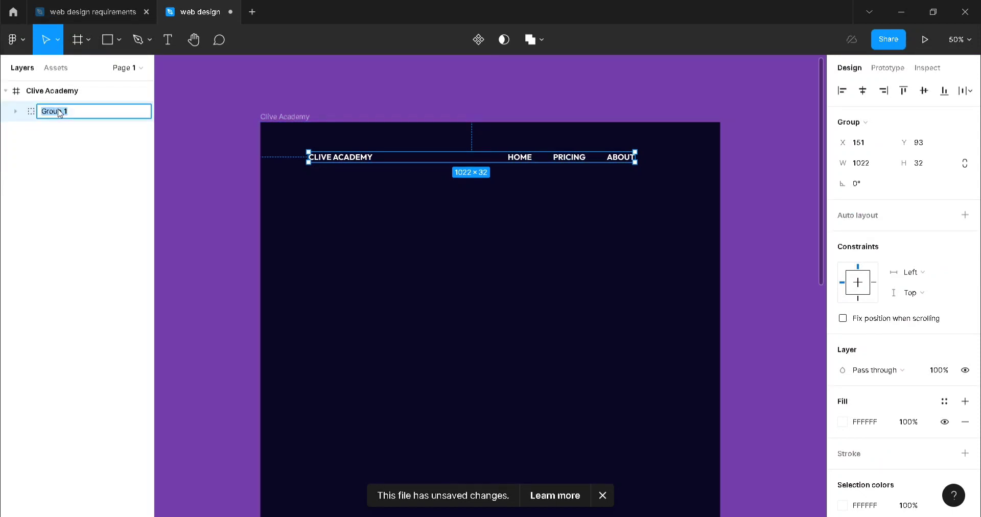
pyautogui.write('hEADER')
pyautogui.press('BackSpace')
pyautogui.press('BackSpace')
pyautogui.press('BackSpace')
pyautogui.press('BackSpace')
pyautogui.press('BackSpace')
pyautogui.write('NavMenu')
pyautogui.press('Return')
pyautogui.click(179, 246)
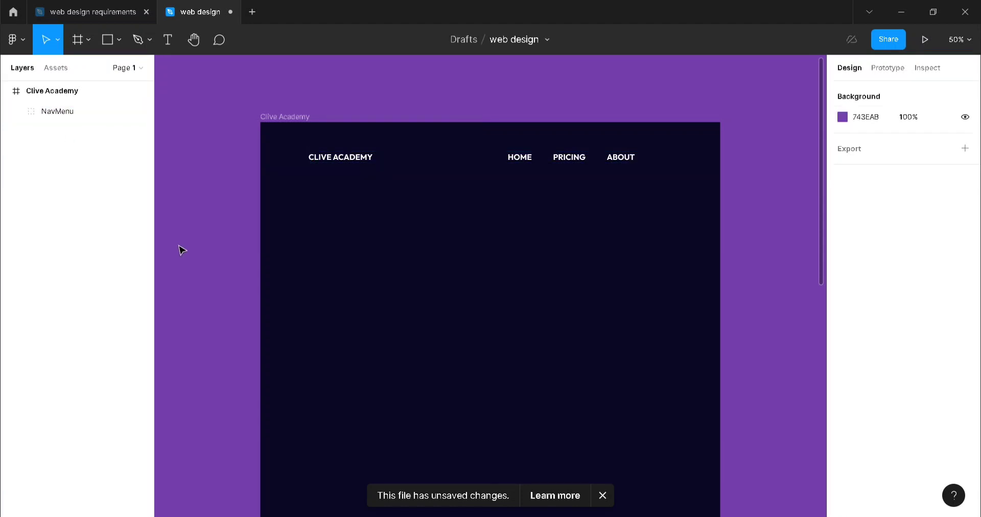
pyautogui.scroll(-3, 459, 316)
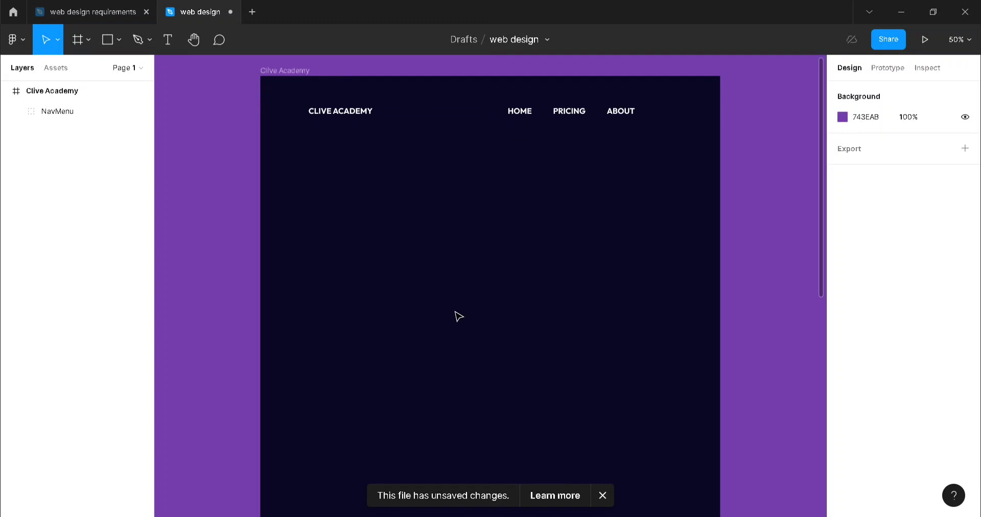
# - Copy the designer 1 image from the requirements file and paste it into the Clive Academy frame
pyautogui.click(90, 13)
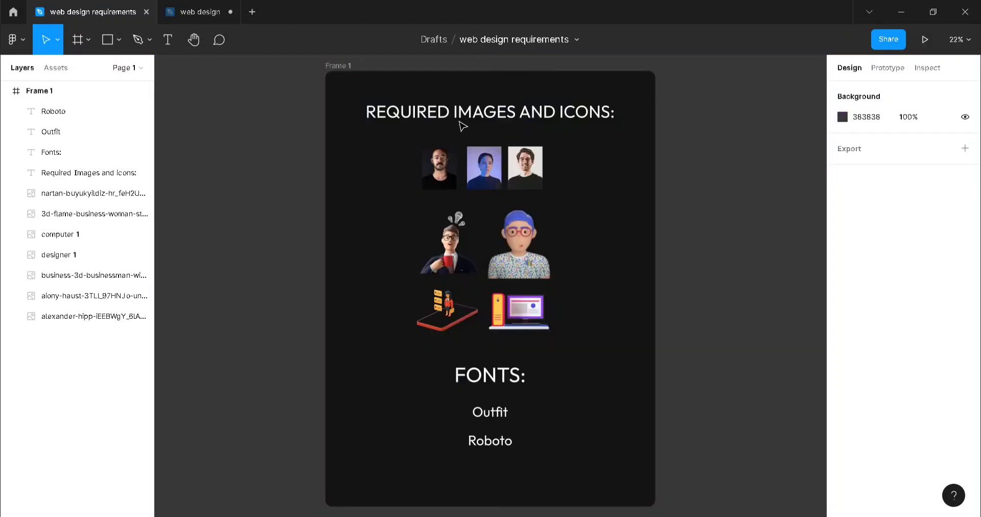
pyautogui.click(533, 250)
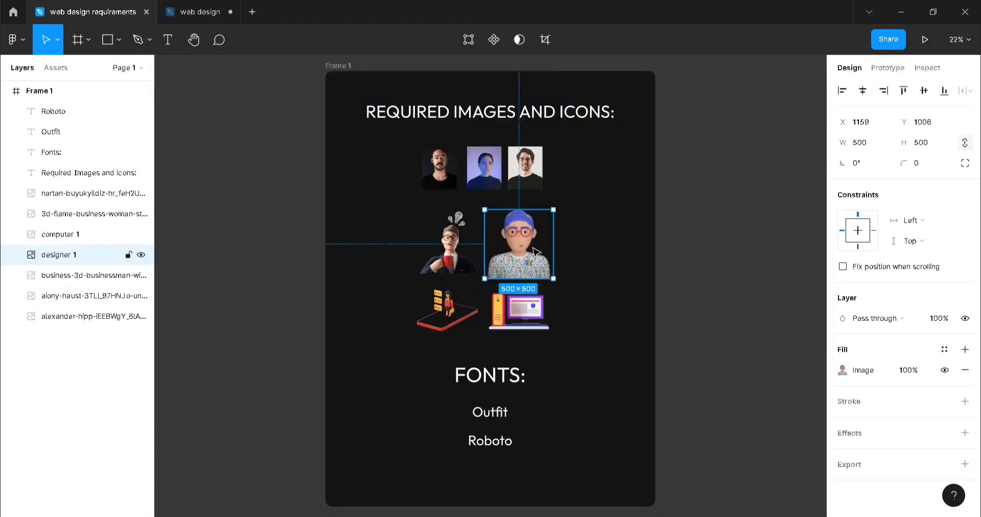
pyautogui.click(202, 15)
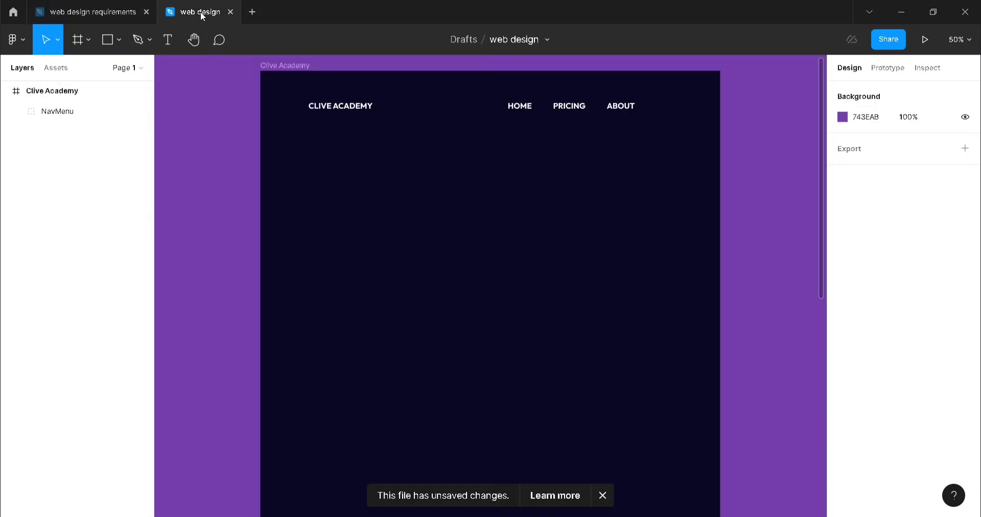
pyautogui.rightClick(475, 170)
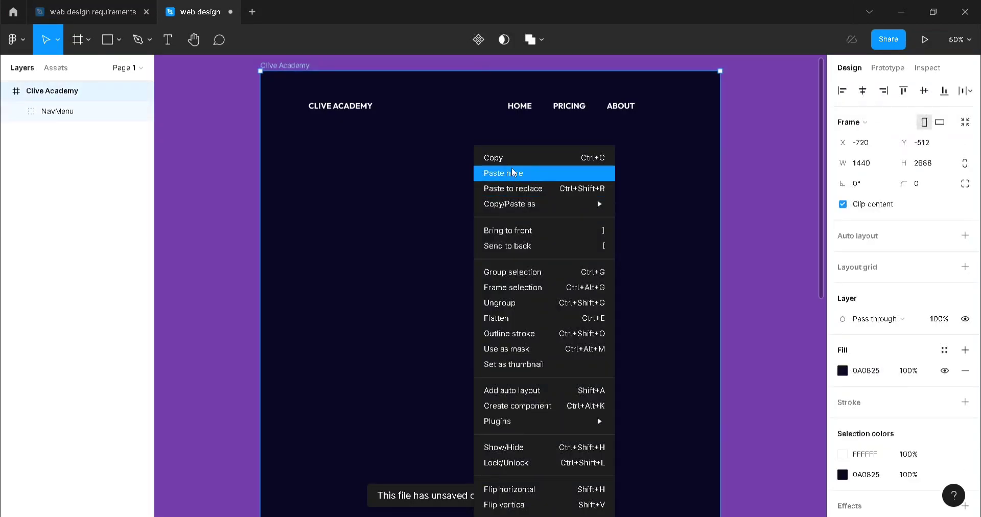
pyautogui.click(512, 172)
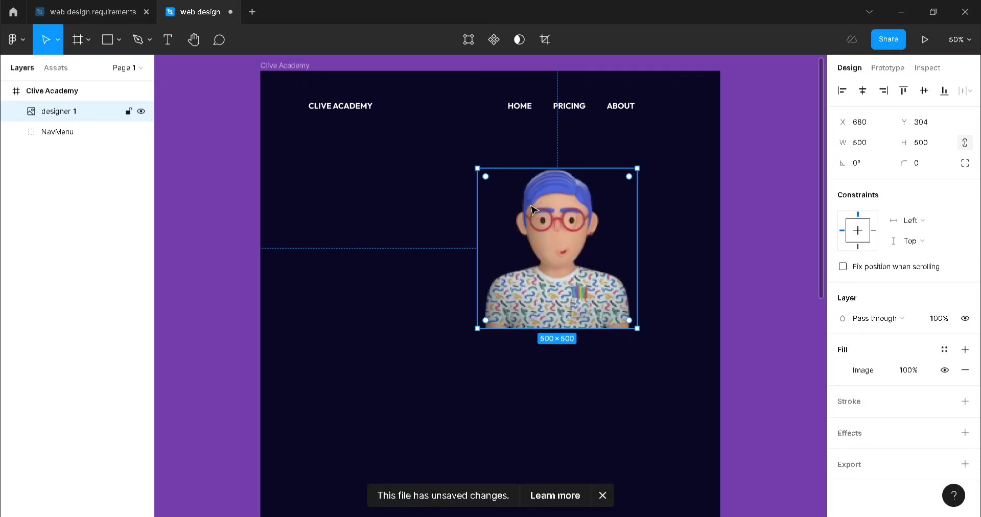
# - Add a columns layout grid to the Clive Academy frame, then remove it
pyautogui.click(280, 61)
pyautogui.click(283, 66)
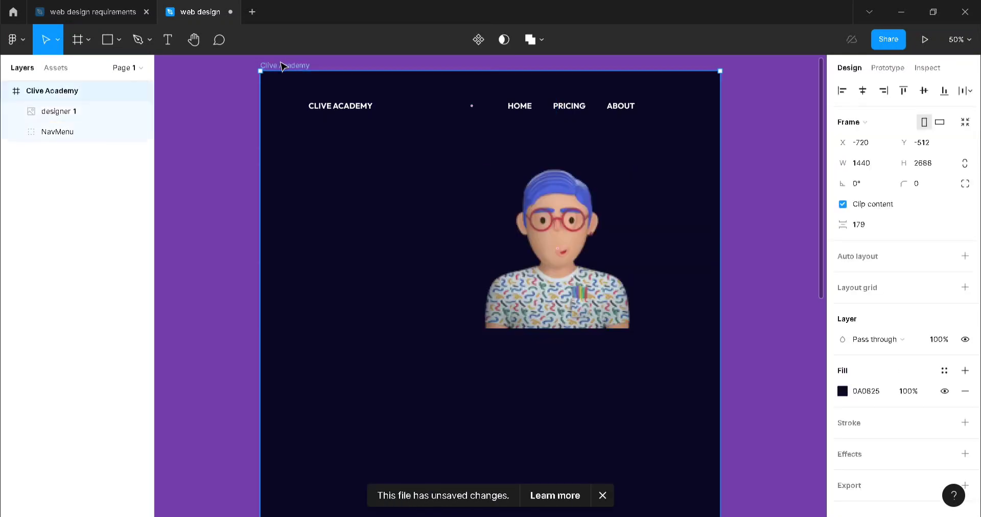
pyautogui.click(870, 288)
pyautogui.click(844, 312)
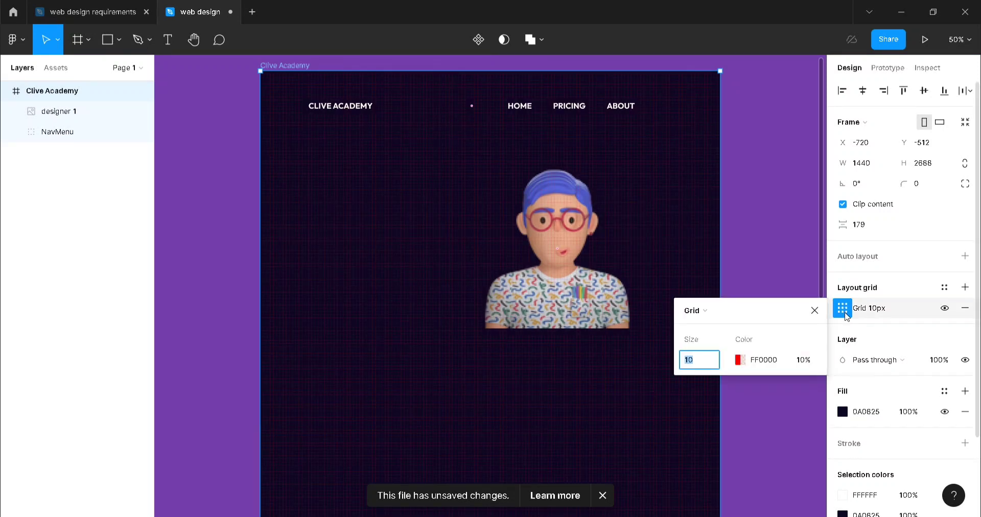
pyautogui.click(714, 316)
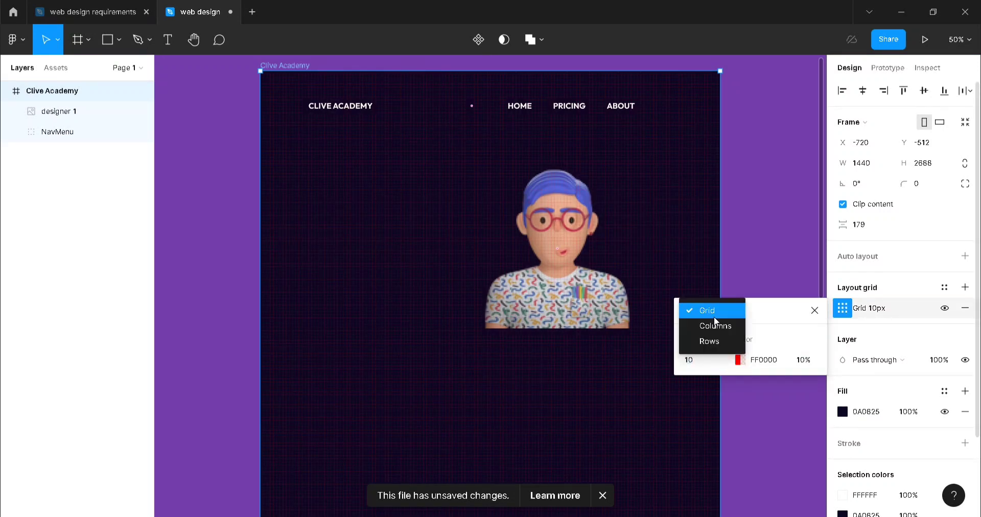
pyautogui.click(716, 326)
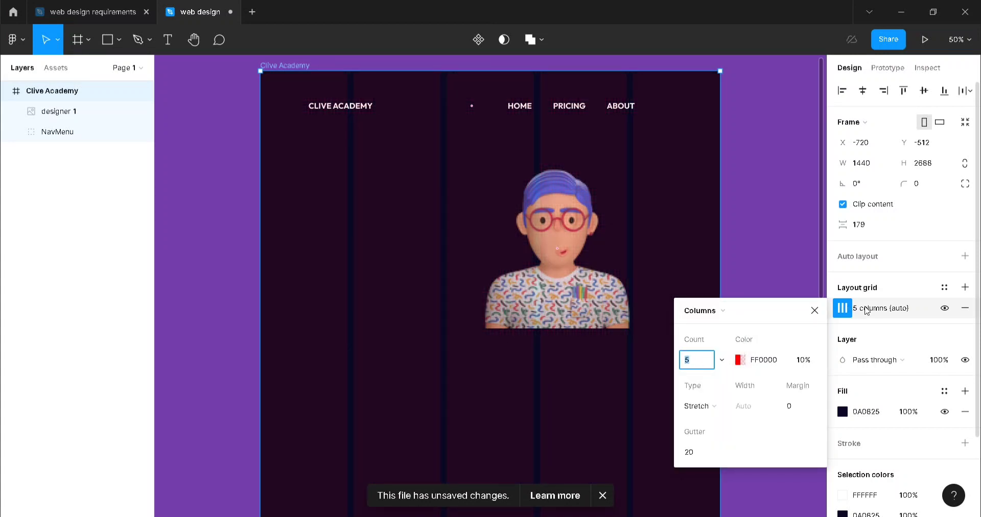
pyautogui.click(964, 308)
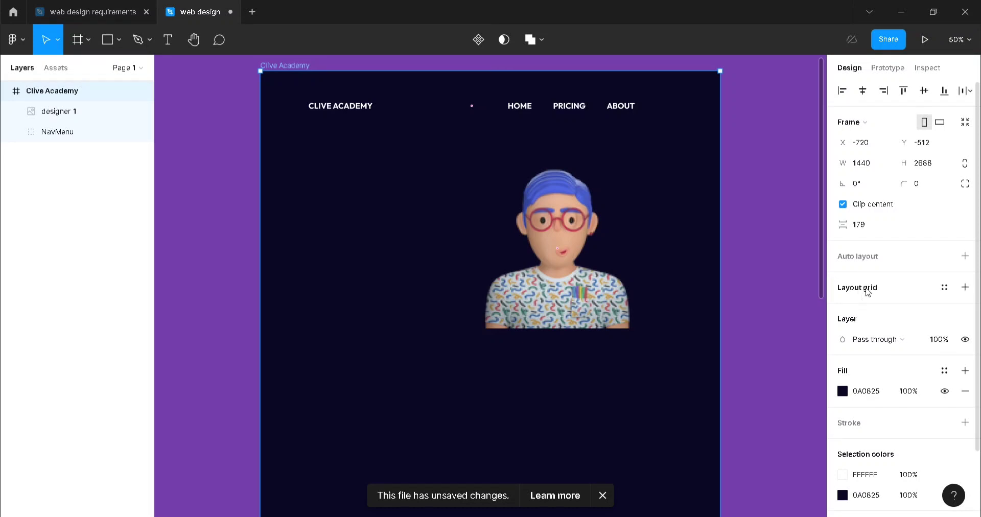
# - Add a new columns layout grid with a count of 12
pyautogui.click(867, 293)
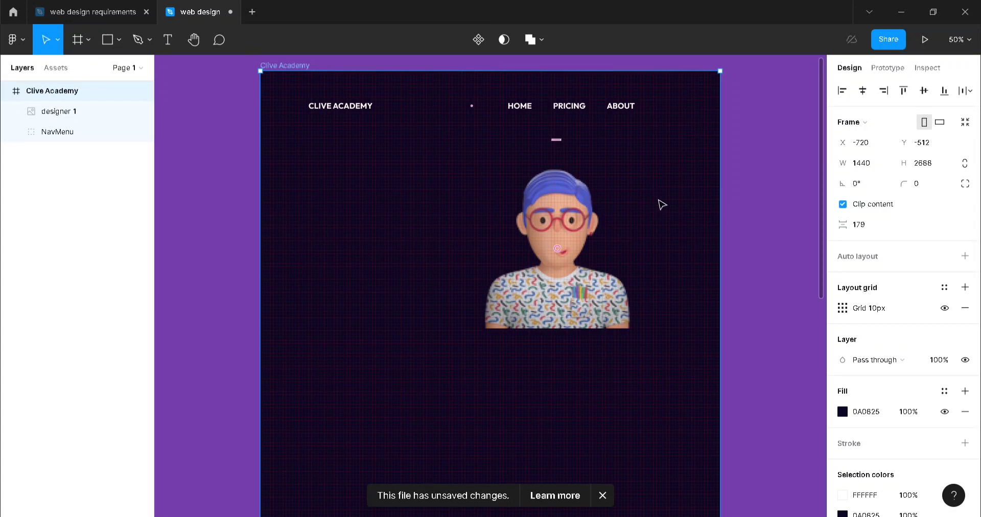
pyautogui.click(842, 309)
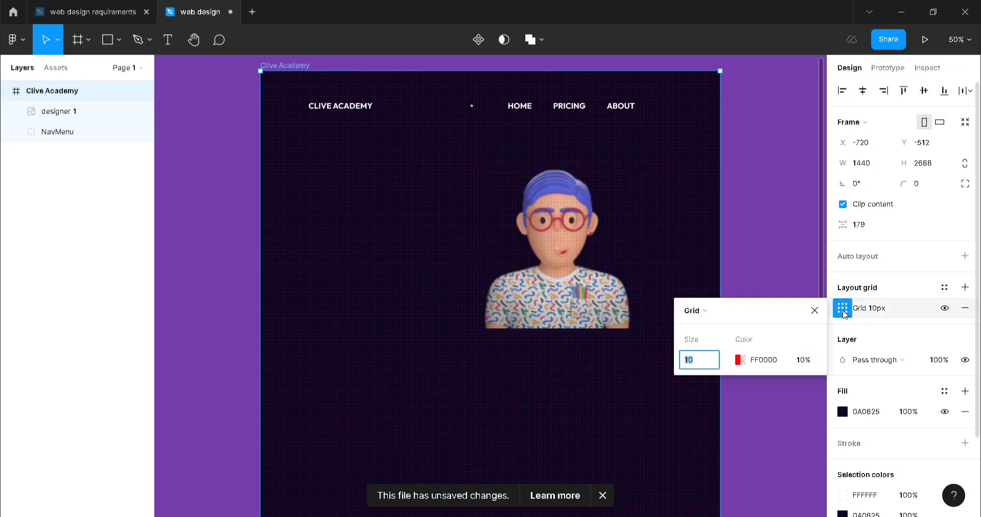
pyautogui.click(703, 312)
pyautogui.click(707, 324)
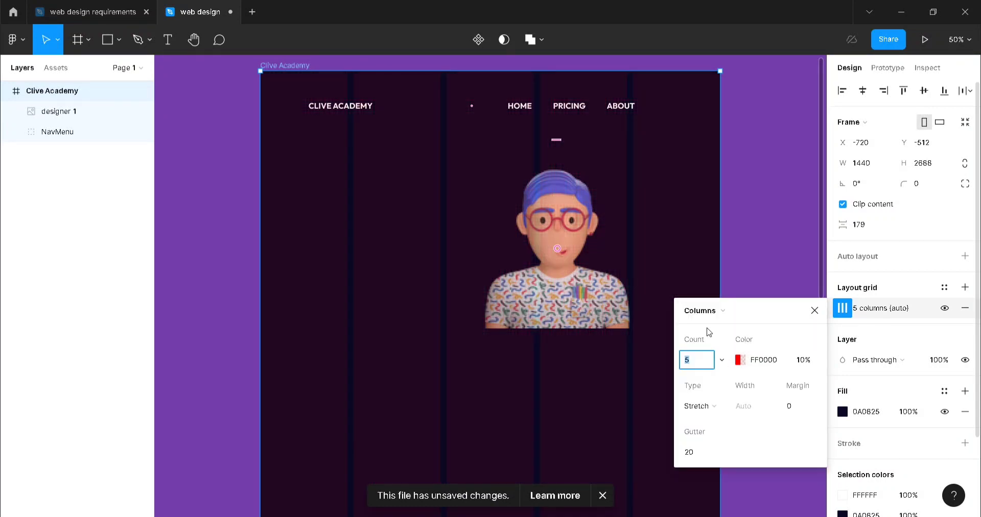
pyautogui.write('12')
pyautogui.press('Return')
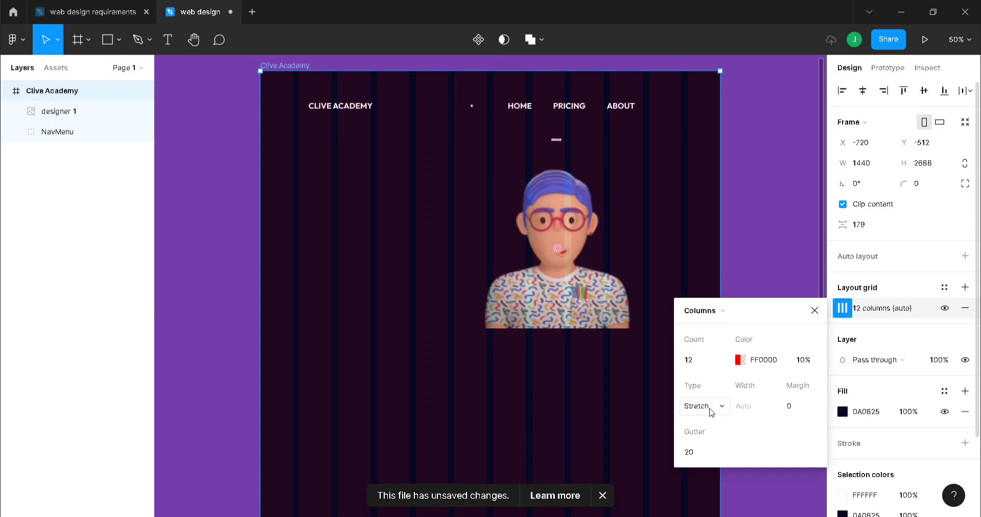
# - Set the column grid to Center type, 20px width and 70px gutter
pyautogui.click(710, 407)
pyautogui.click(708, 391)
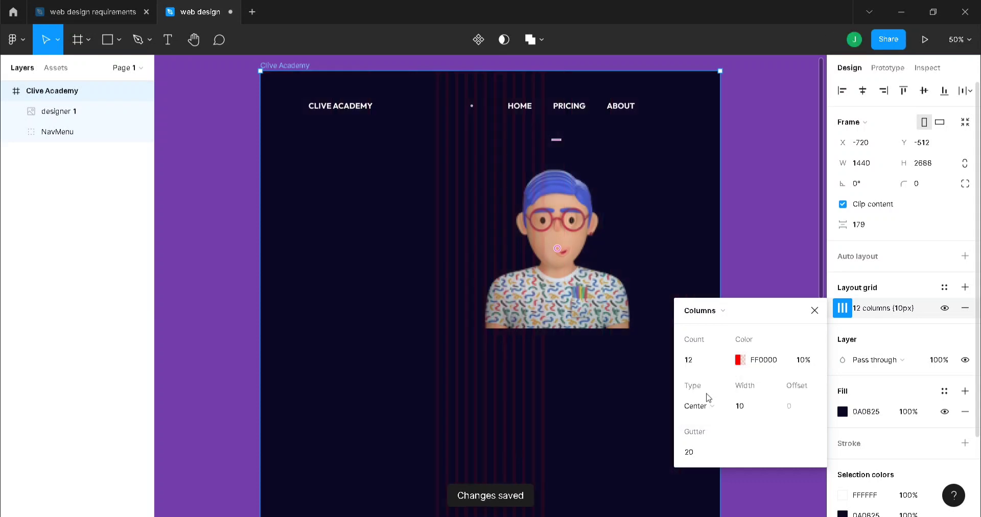
pyautogui.click(754, 407)
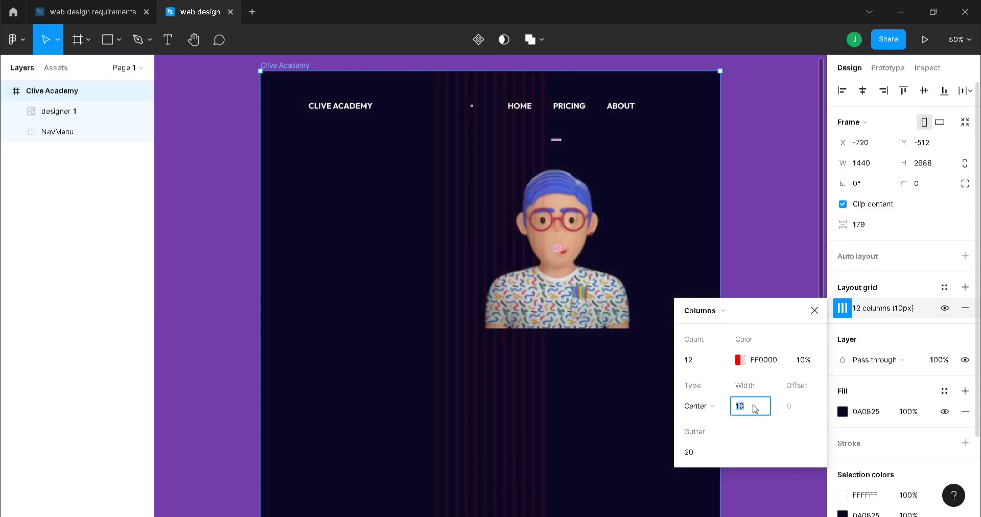
pyautogui.write('20')
pyautogui.press('Return')
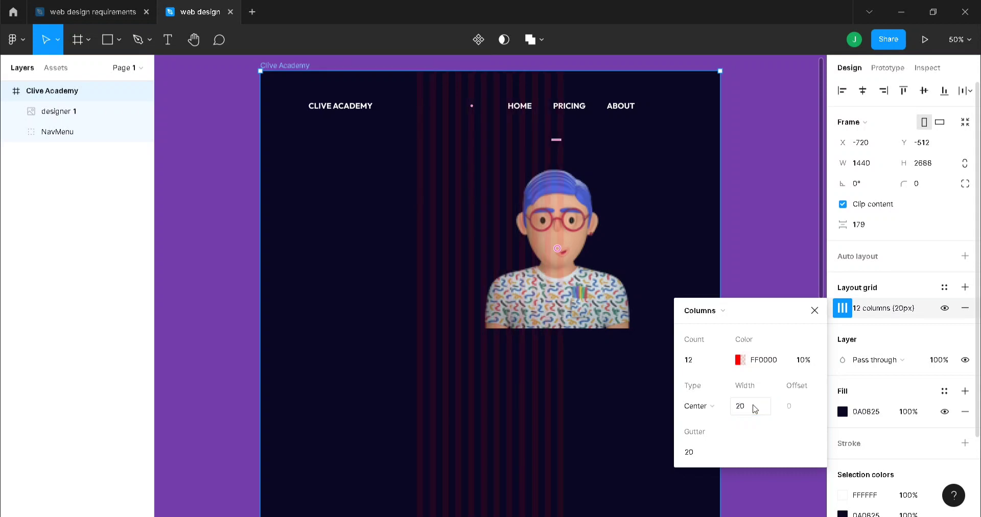
pyautogui.click(701, 454)
pyautogui.write('70')
pyautogui.press('Return')
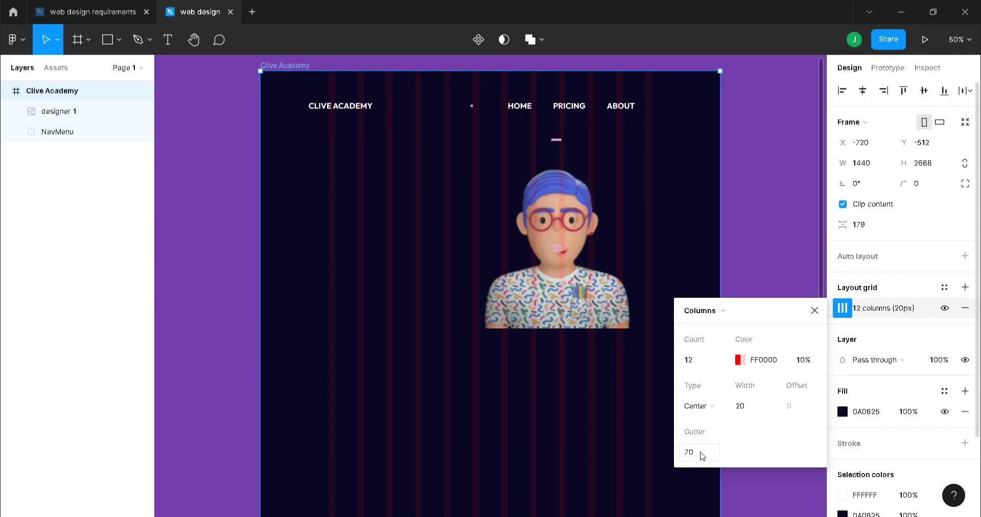
pyautogui.click(814, 311)
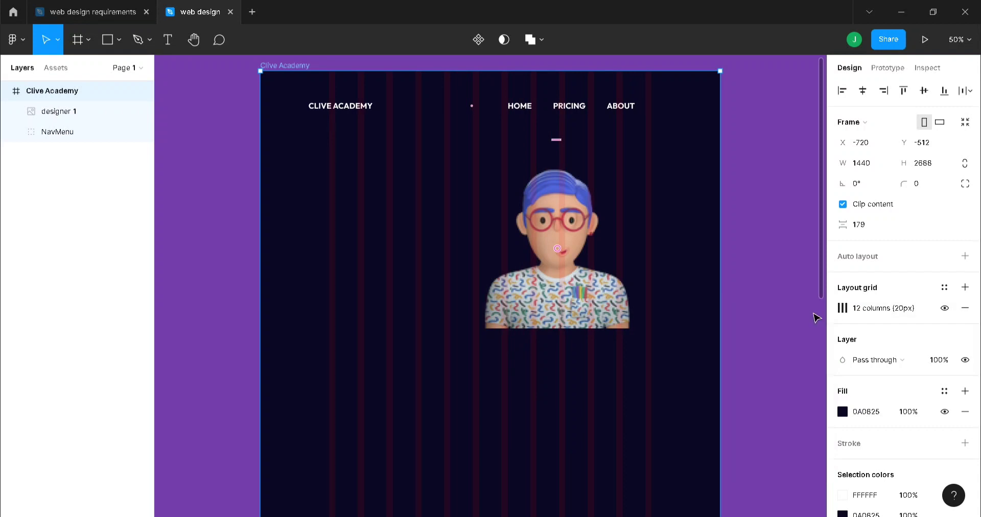
# - Centre NavMenu horizontally in the frame and nudge the designer portrait right to line up with ABOUT
pyautogui.click(350, 104)
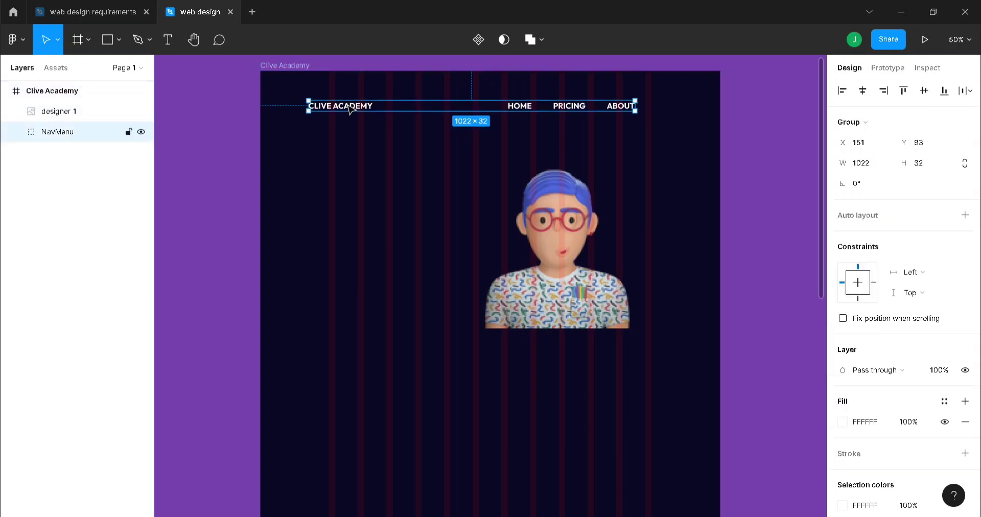
pyautogui.click(863, 92)
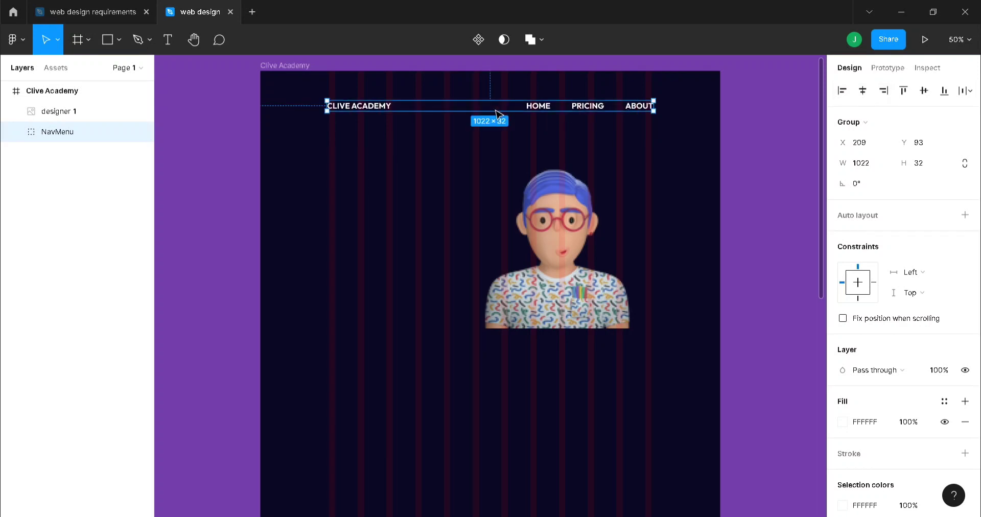
pyautogui.click(567, 219)
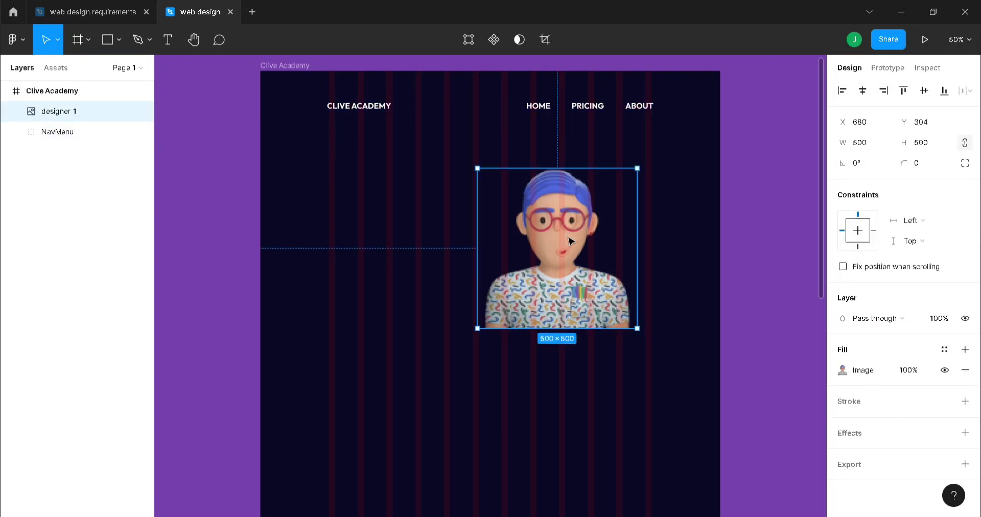
pyautogui.moveTo(567, 240); pyautogui.dragTo(581, 241)
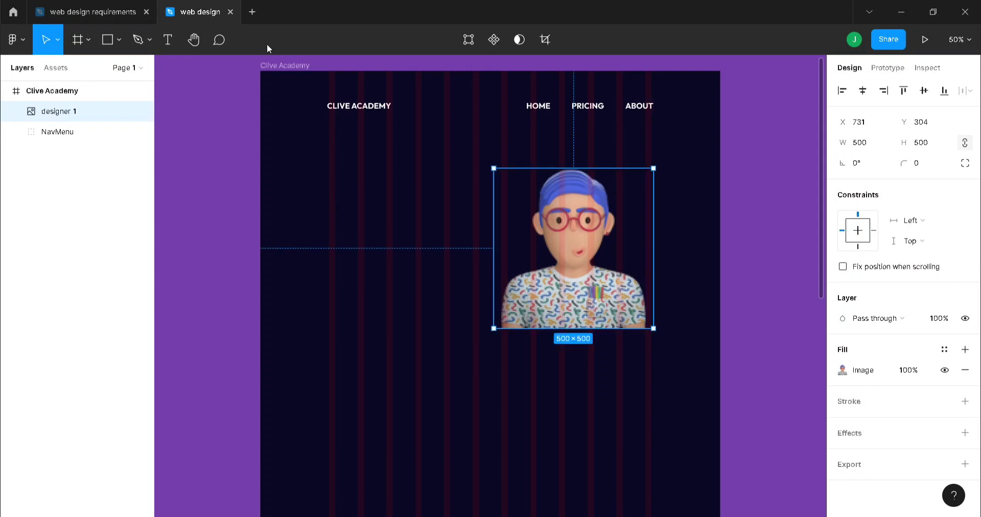
pyautogui.click(294, 72)
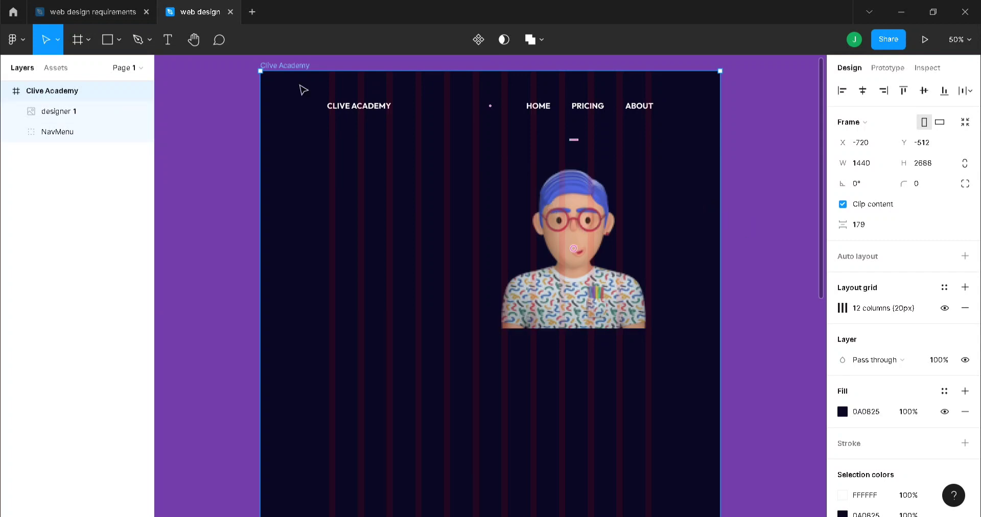
pyautogui.click(602, 247)
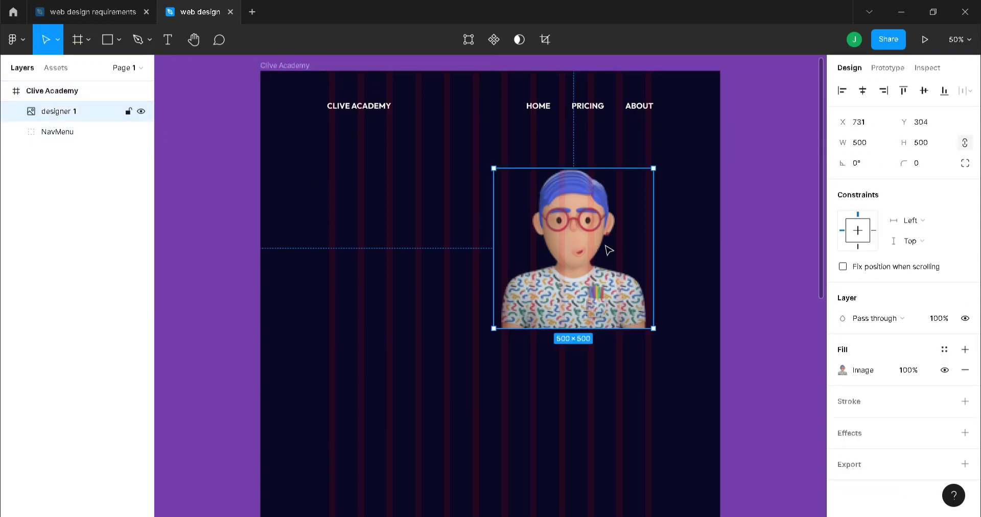
pyautogui.moveTo(603, 251); pyautogui.dragTo(603, 251)
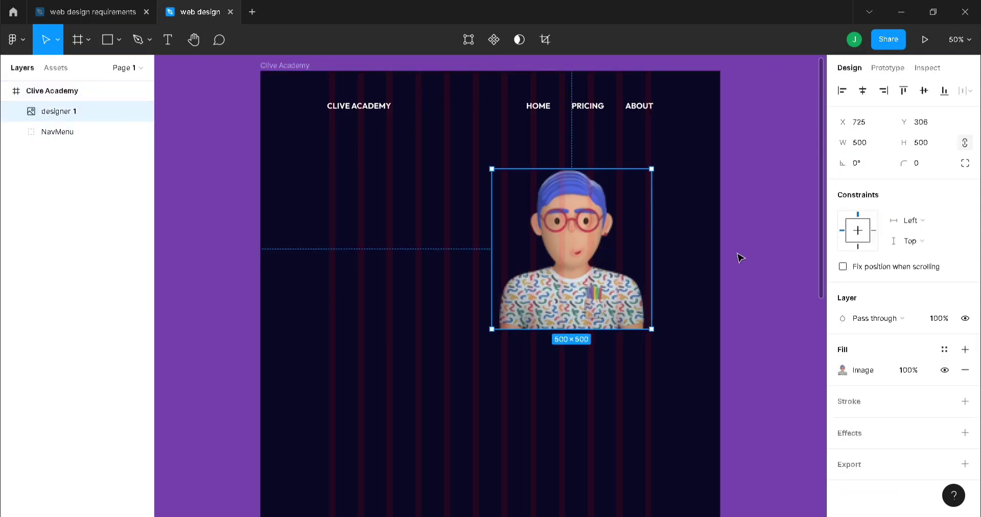
pyautogui.click(296, 68)
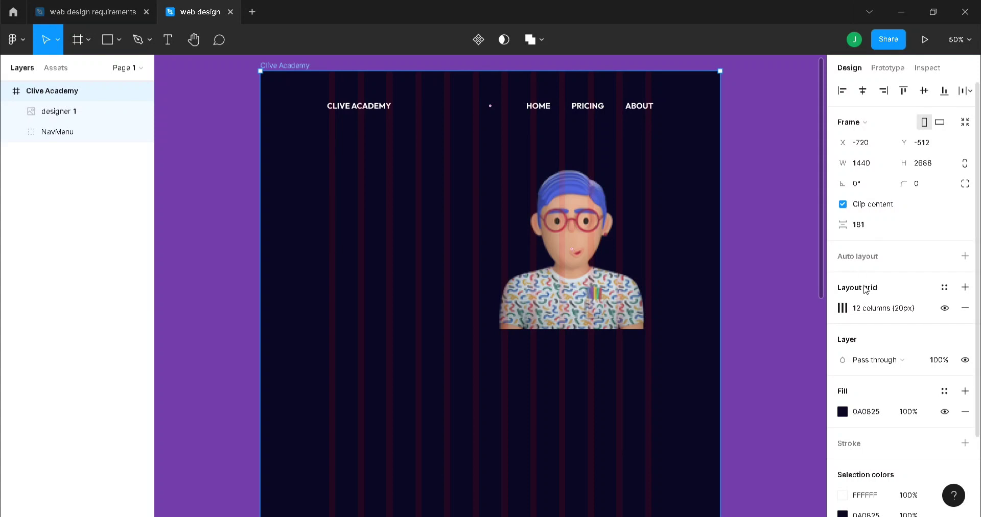
pyautogui.click(217, 197)
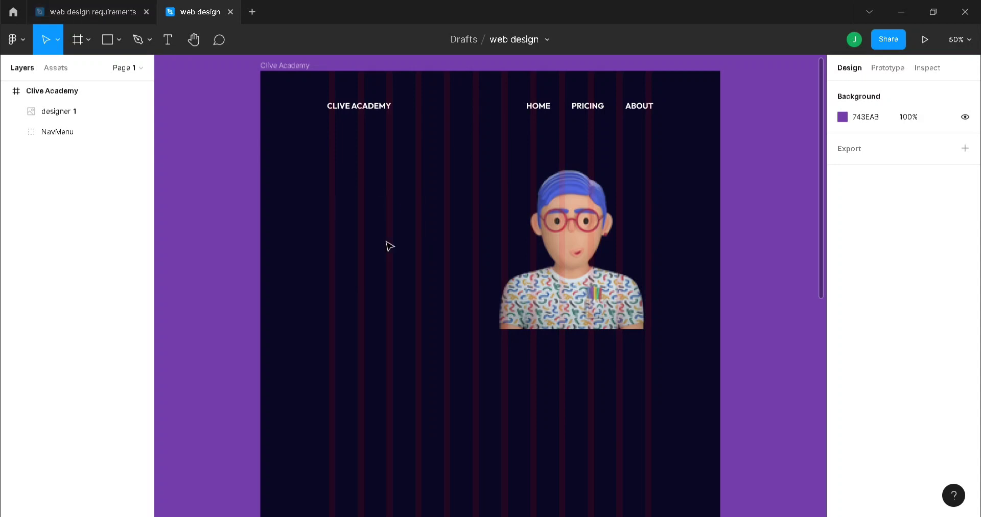
# - Add a two-line heading 'Welcome to' / 'CLIVE ACADEMY' left of the portrait
pyautogui.press('t')
pyautogui.click(341, 192)
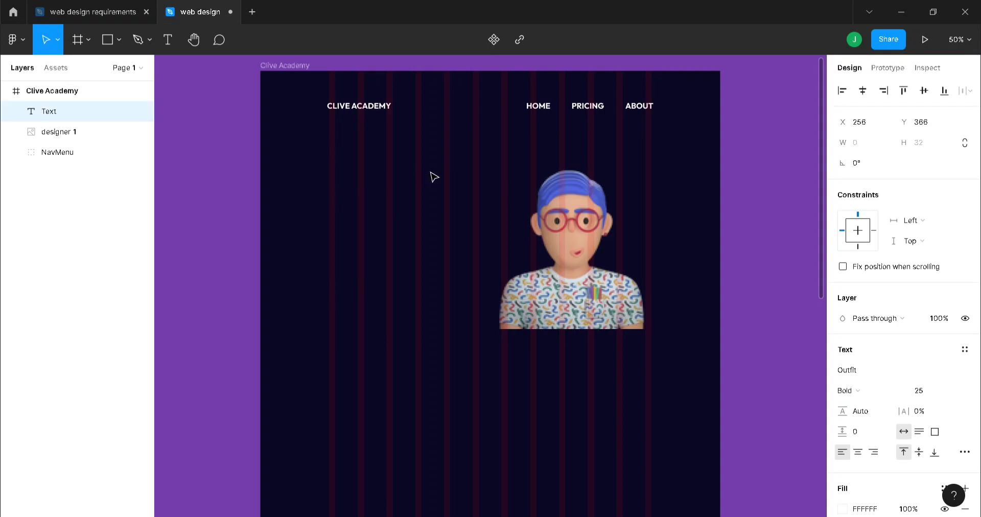
pyautogui.write('Welcome to')
pyautogui.press('Return')
pyautogui.write('C')
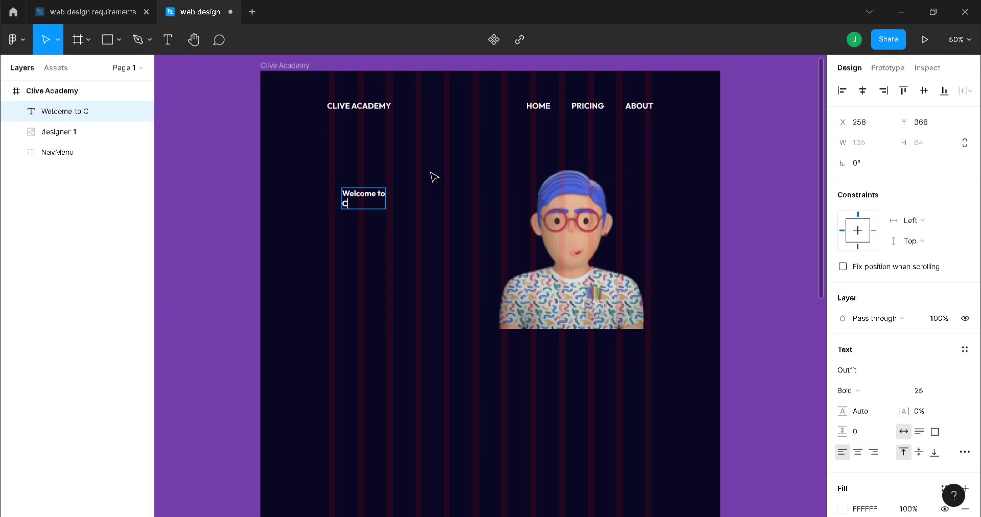
pyautogui.write('LIVE ACAD')
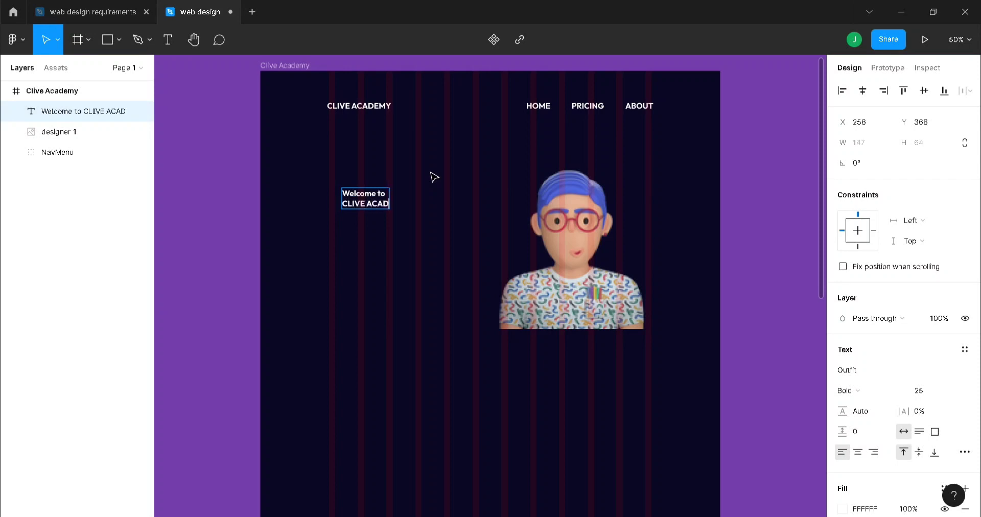
pyautogui.write('EMY')
pyautogui.press('Escape')
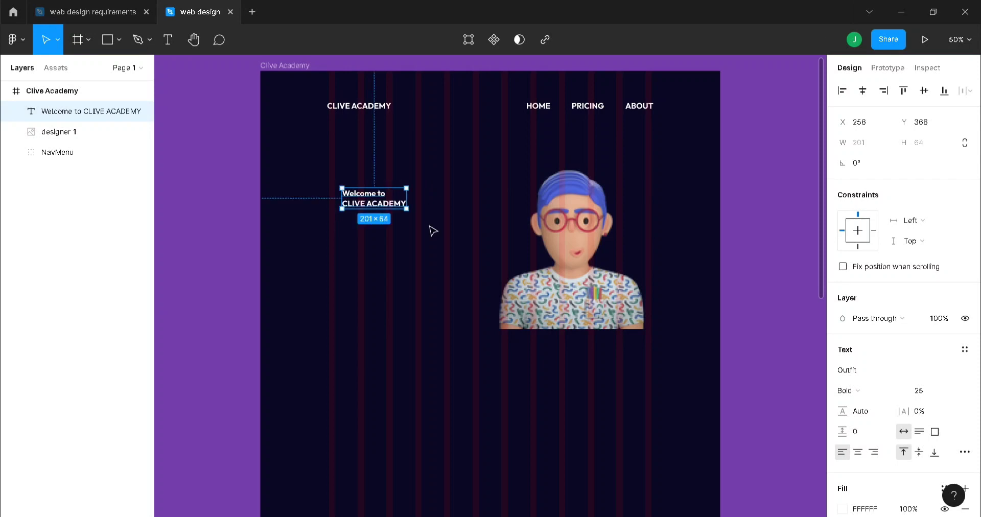
pyautogui.press('Escape')
# - Set the whole heading to size 50, then the CLIVE ACADEMY line to 70
pyautogui.click(388, 195)
pyautogui.doubleClick(389, 195)
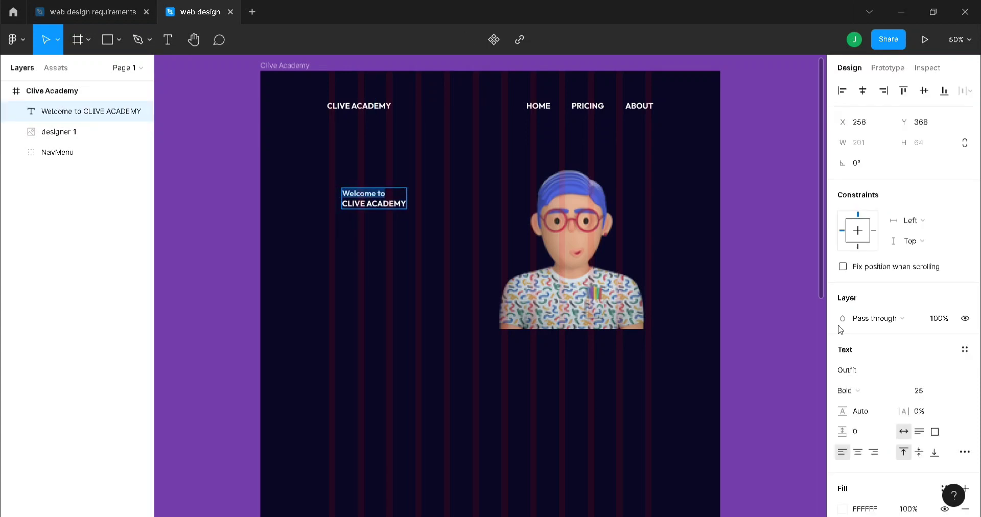
pyautogui.click(929, 394)
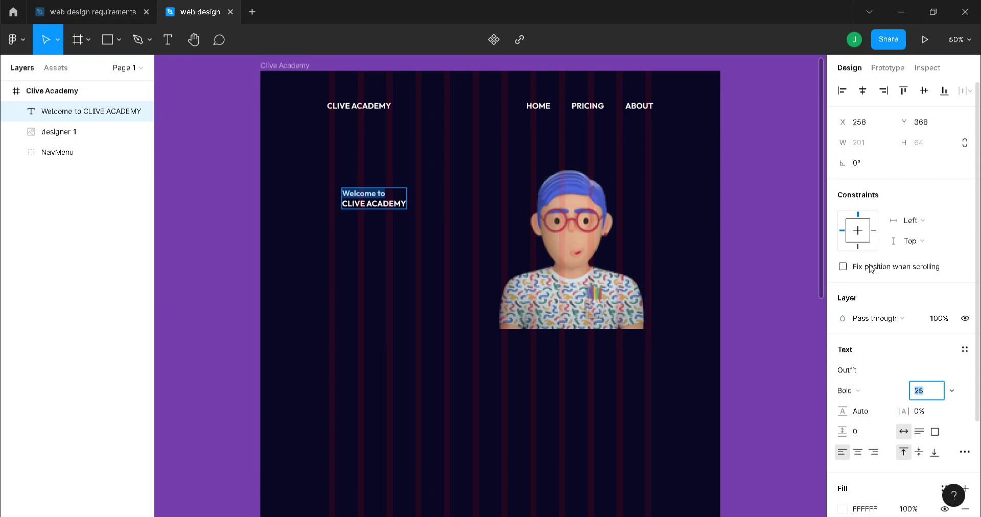
pyautogui.write('50')
pyautogui.press('Return')
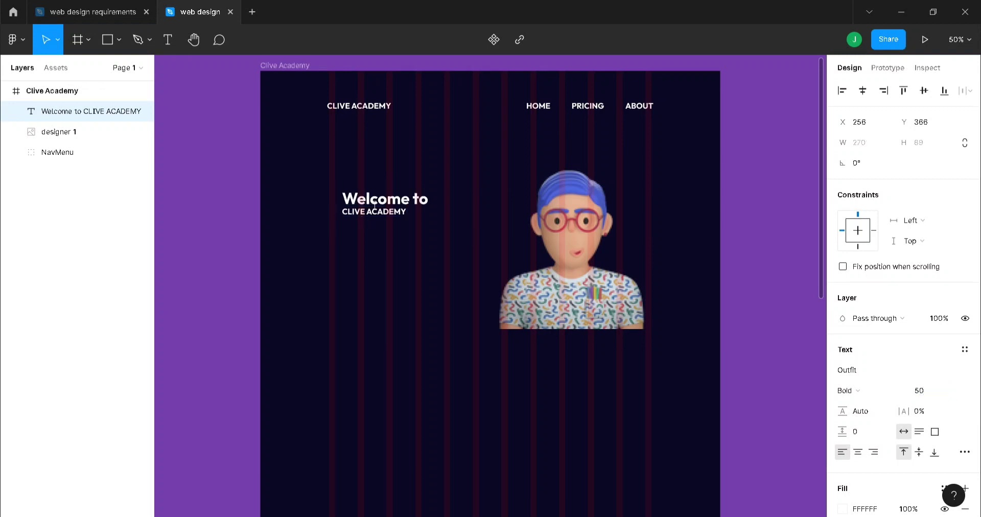
pyautogui.moveTo(407, 211); pyautogui.dragTo(316, 212)
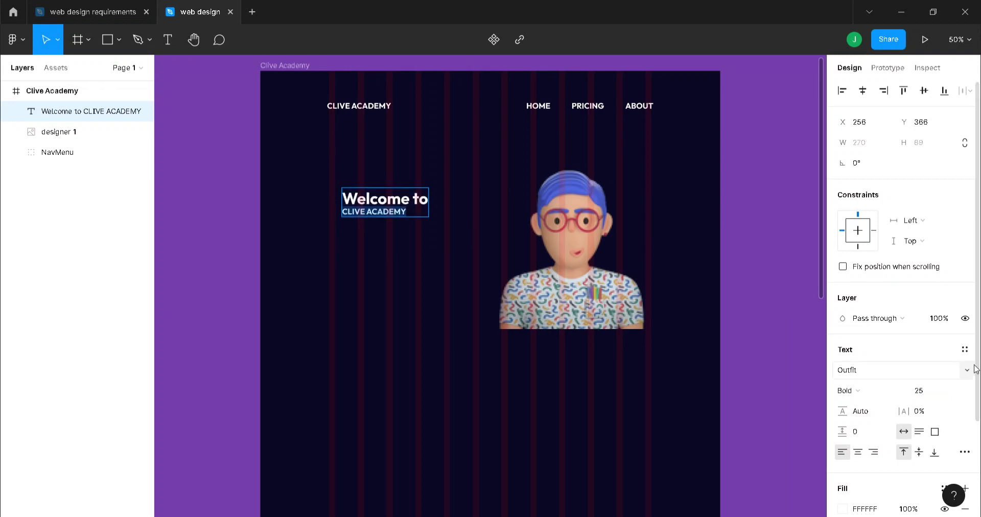
pyautogui.click(930, 394)
pyautogui.write('70')
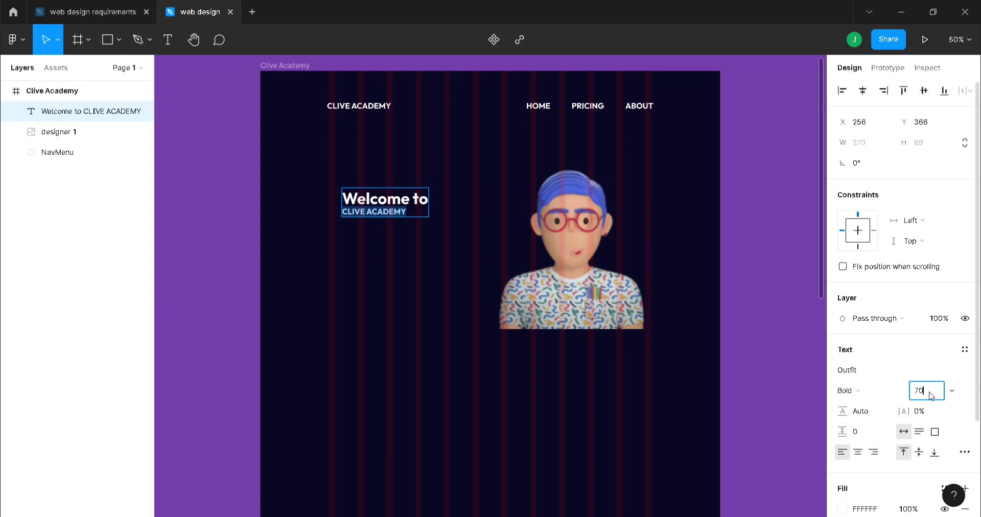
pyautogui.press('Return')
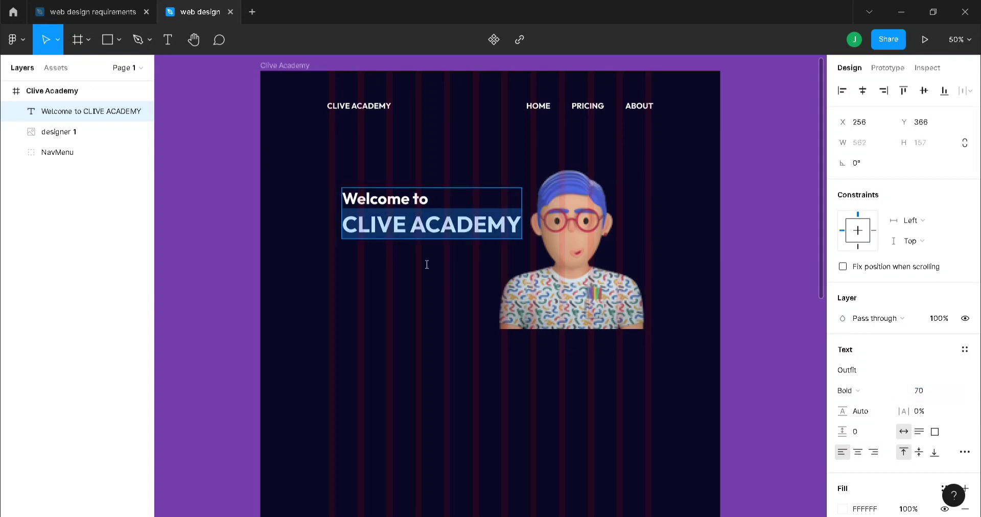
pyautogui.press('Escape')
# - Move the heading slightly left and reduce CLIVE ACADEMY to size 65
pyautogui.moveTo(451, 222); pyautogui.dragTo(438, 223)
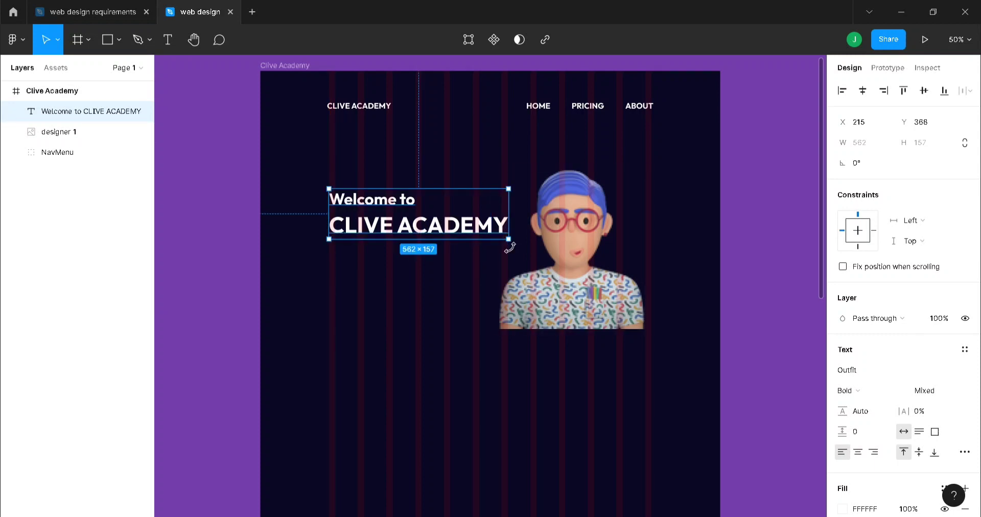
pyautogui.click(486, 339)
pyautogui.doubleClick(409, 224)
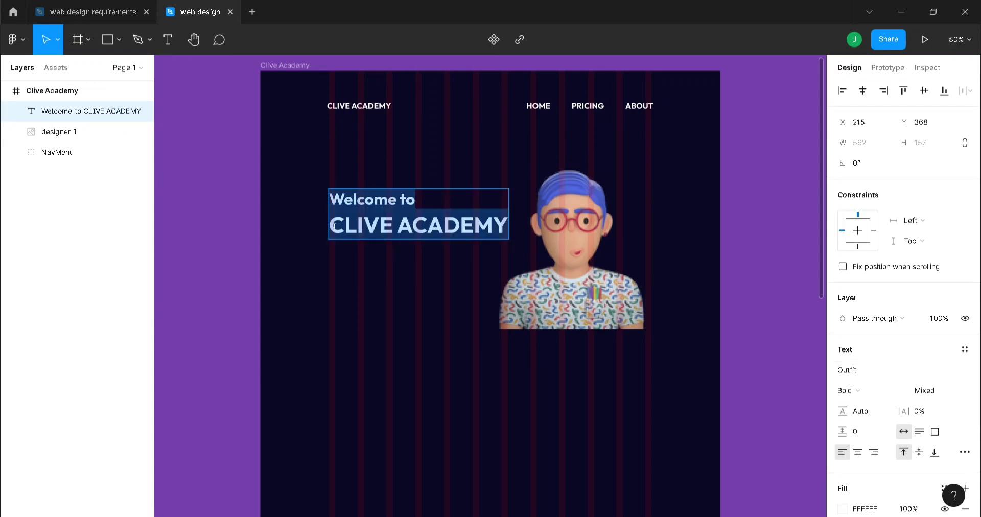
pyautogui.moveTo(333, 225); pyautogui.dragTo(508, 225)
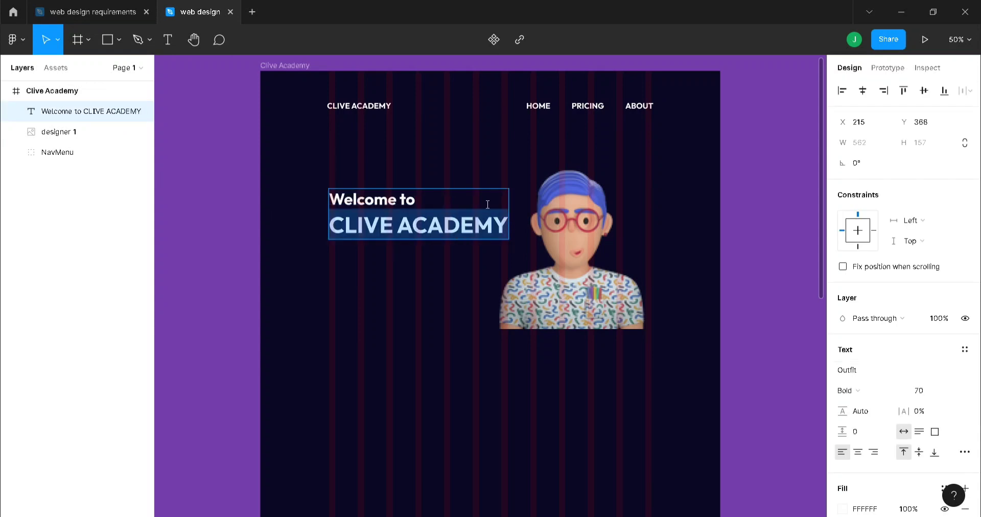
pyautogui.click(919, 391)
pyautogui.write('65')
pyautogui.press('Return')
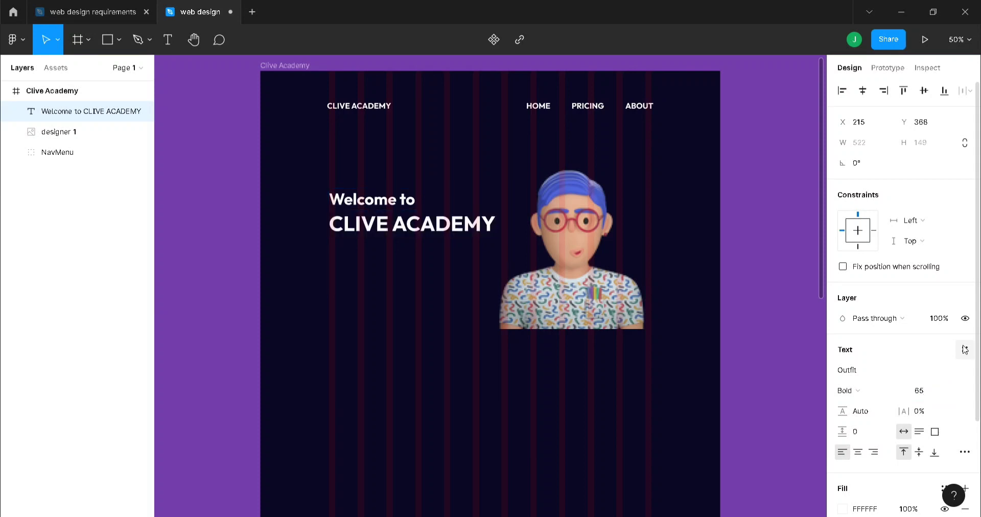
pyautogui.click(411, 289)
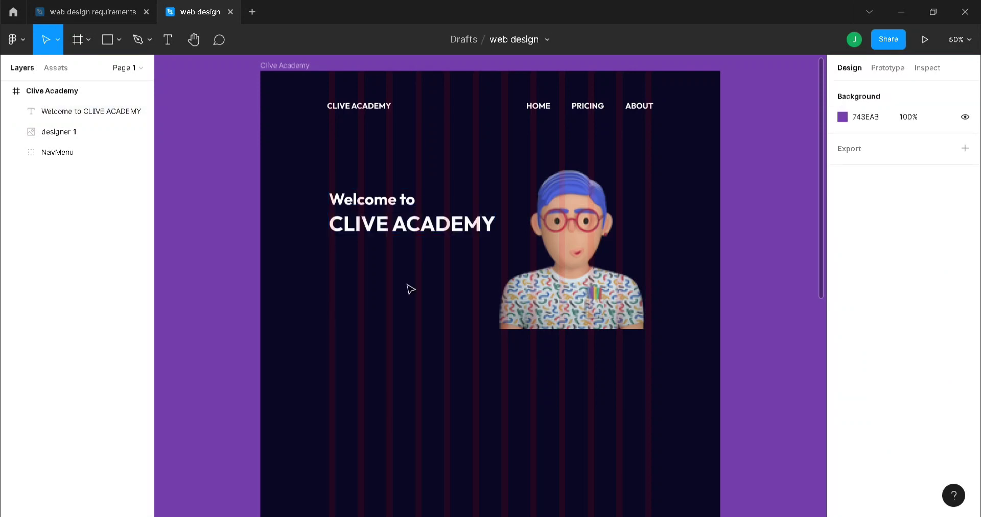
# - Resize the heading lines: 'Welcome to' to 40 and 'CLIVE ACADEMY' to 55
pyautogui.click(390, 209)
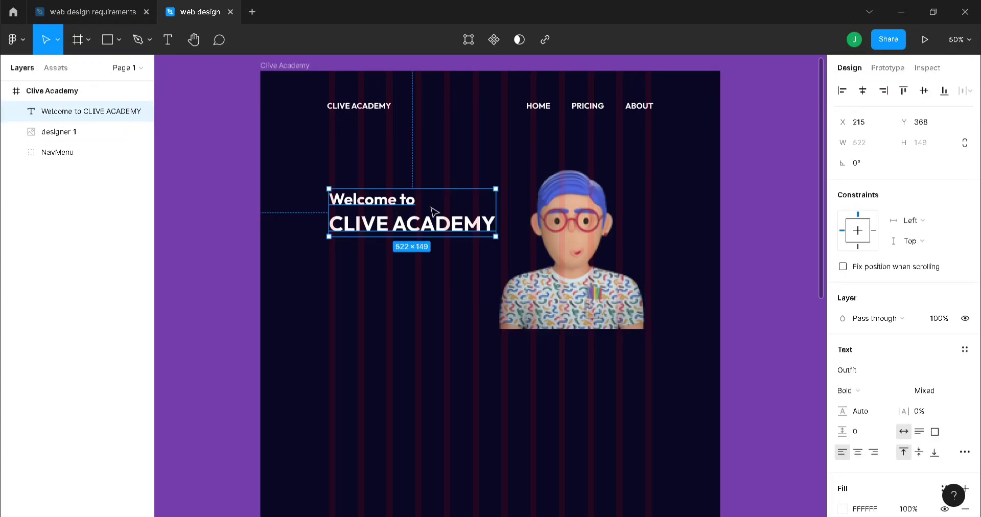
pyautogui.doubleClick(380, 206)
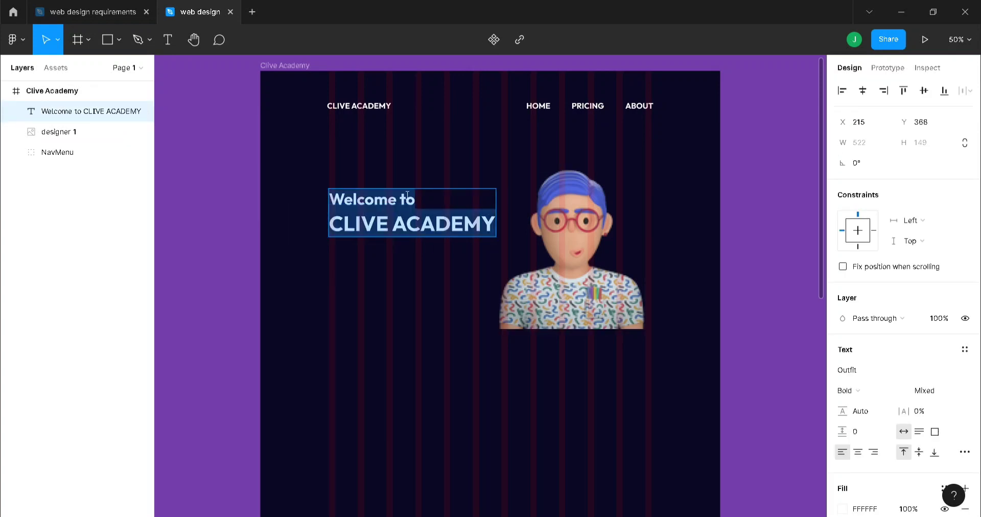
pyautogui.moveTo(415, 199); pyautogui.dragTo(329, 199)
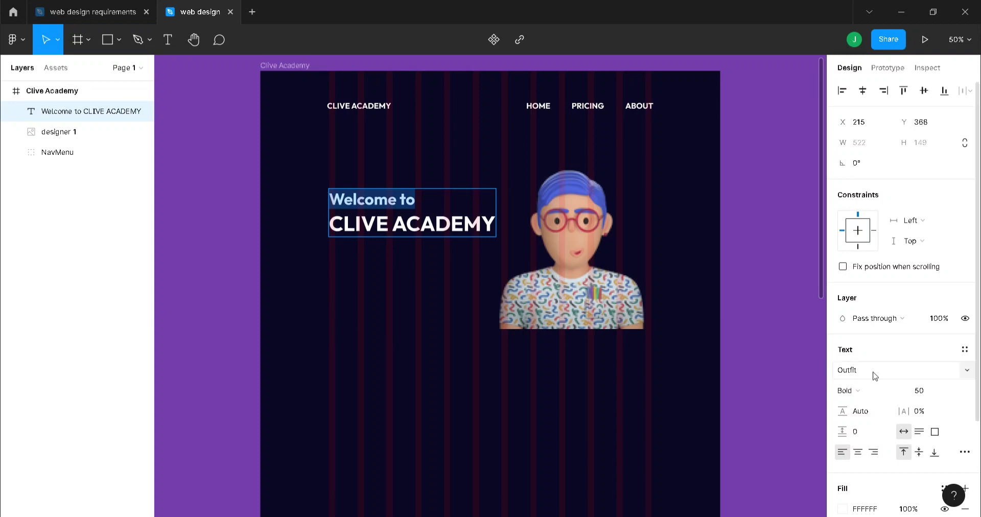
pyautogui.click(924, 394)
pyautogui.write('4')
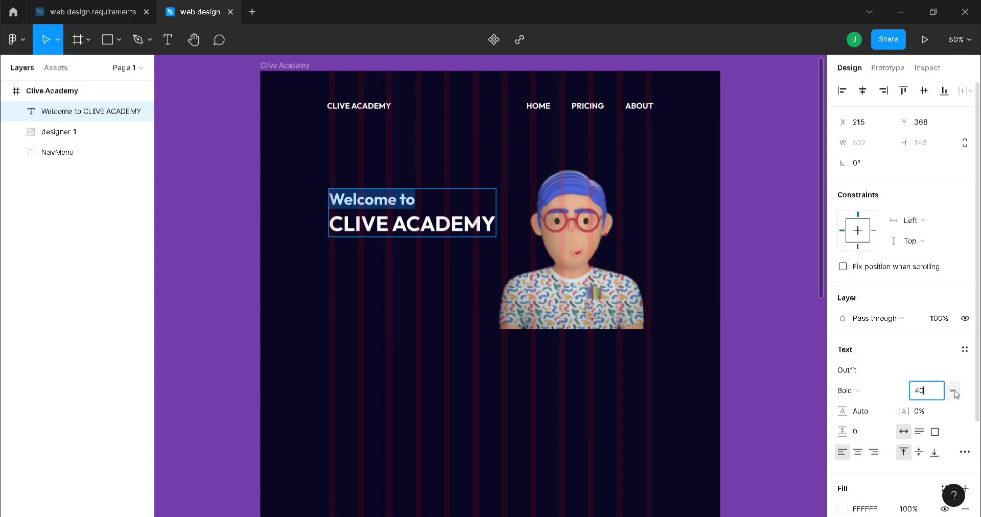
pyautogui.press('Return')
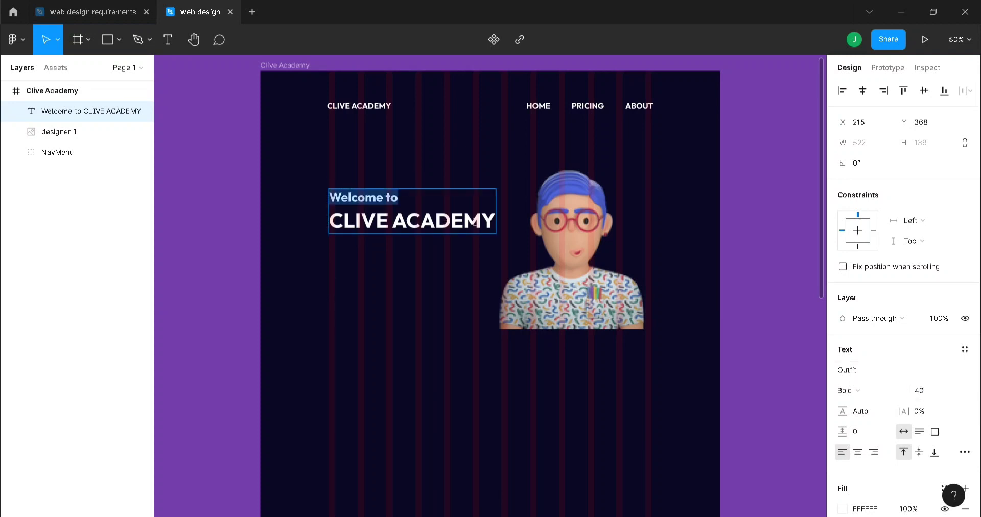
pyautogui.moveTo(493, 221); pyautogui.dragTo(328, 221)
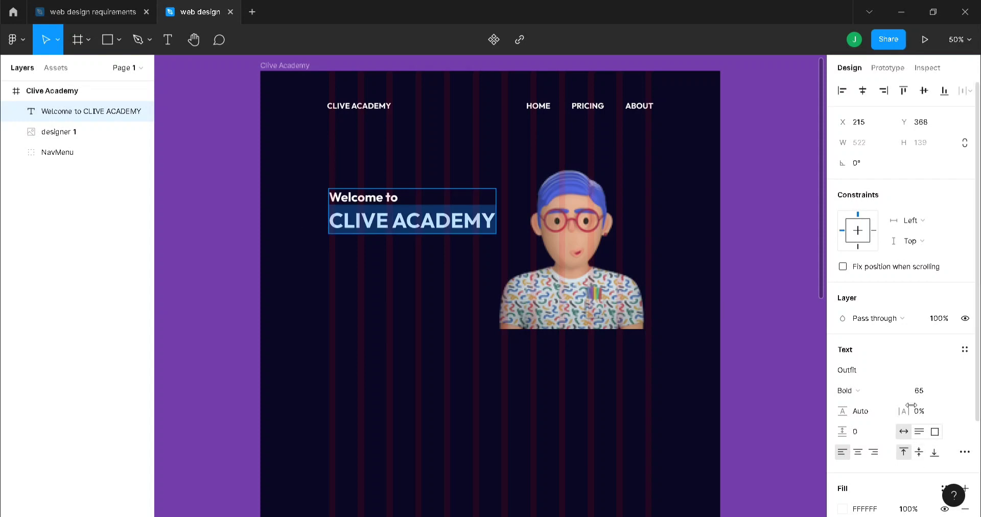
pyautogui.click(924, 392)
pyautogui.write('55')
pyautogui.press('Return')
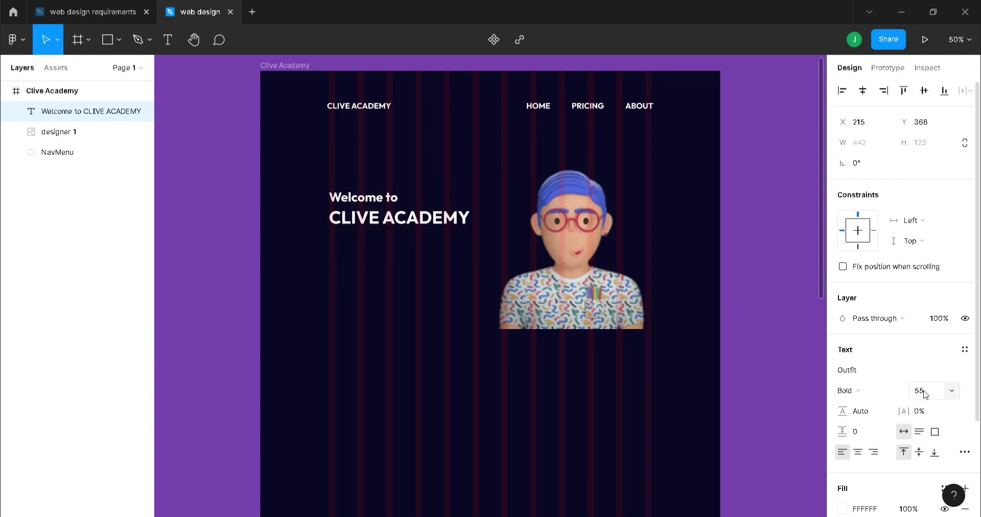
pyautogui.press('Escape')
pyautogui.click(343, 278)
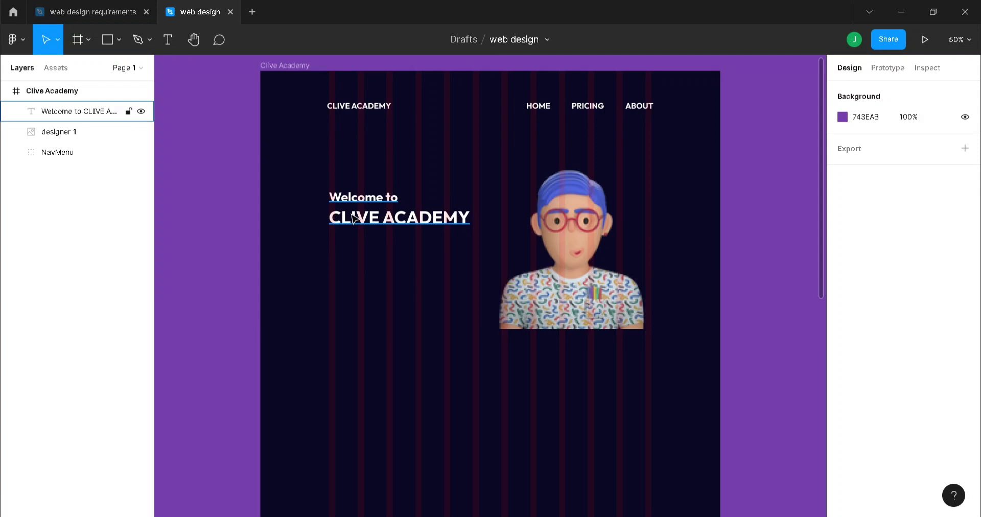
# - Add the tagline 'Learn today and change the world tomorrow' below the heading
pyautogui.press('t')
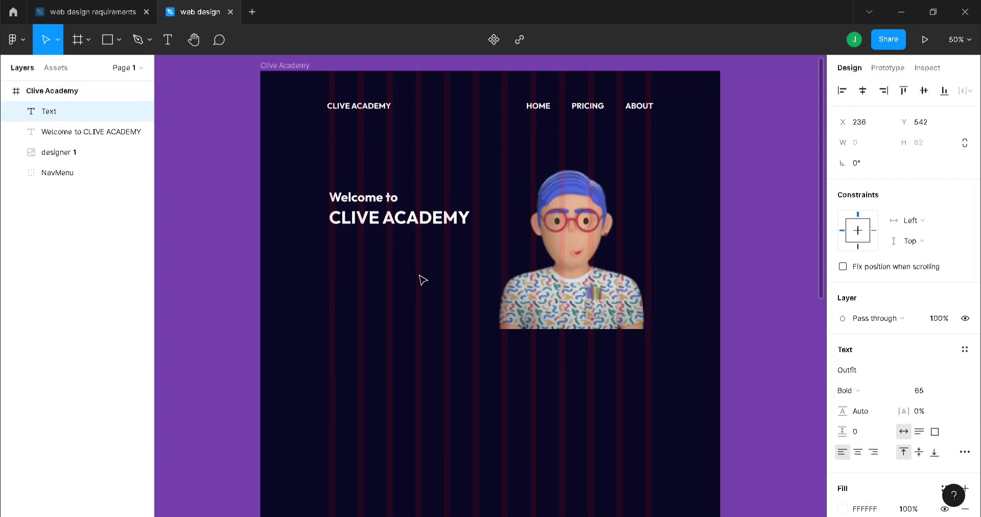
pyautogui.write('IEARN')
pyautogui.press('BackSpace')
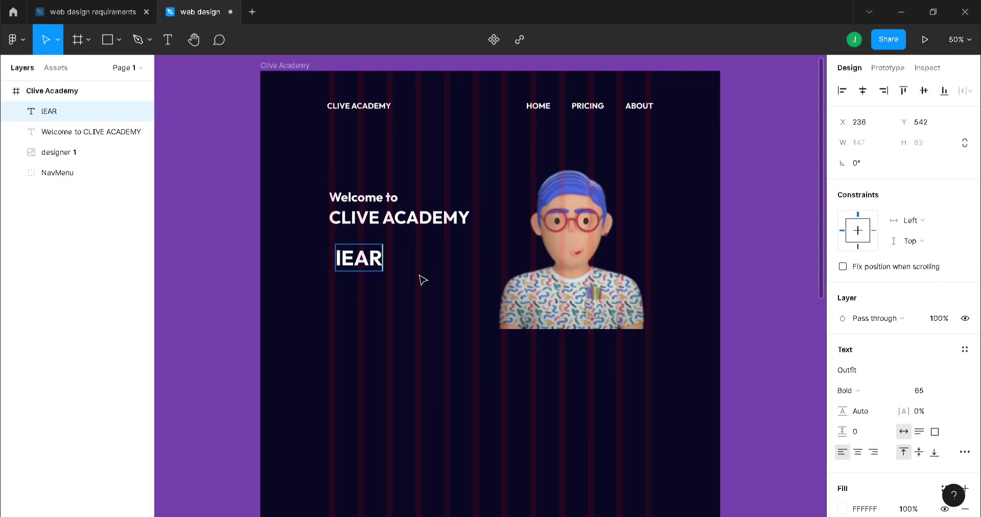
pyautogui.press('BackSpace')
pyautogui.press('BackSpace')
pyautogui.press('BackSpace')
pyautogui.press('BackSpace')
pyautogui.write('I')
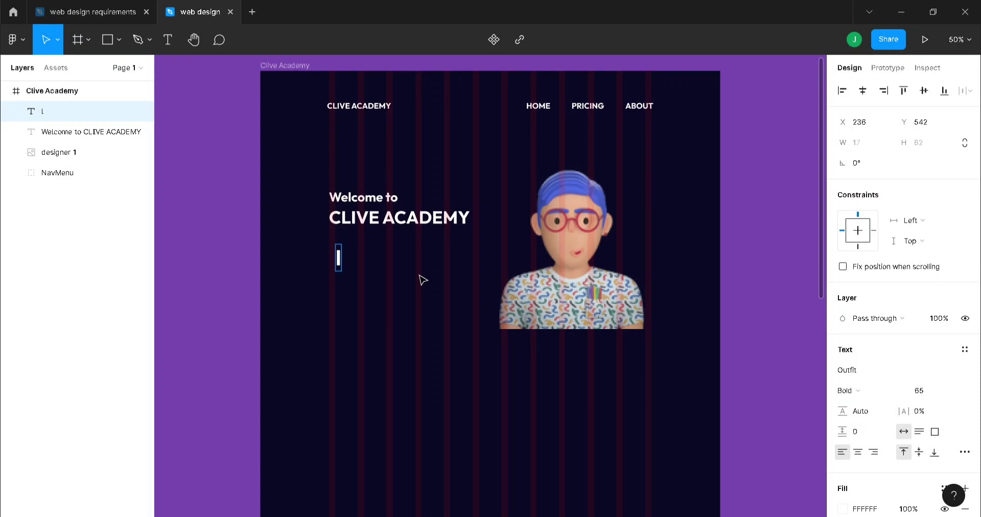
pyautogui.press('BackSpace')
pyautogui.write('LEAR')
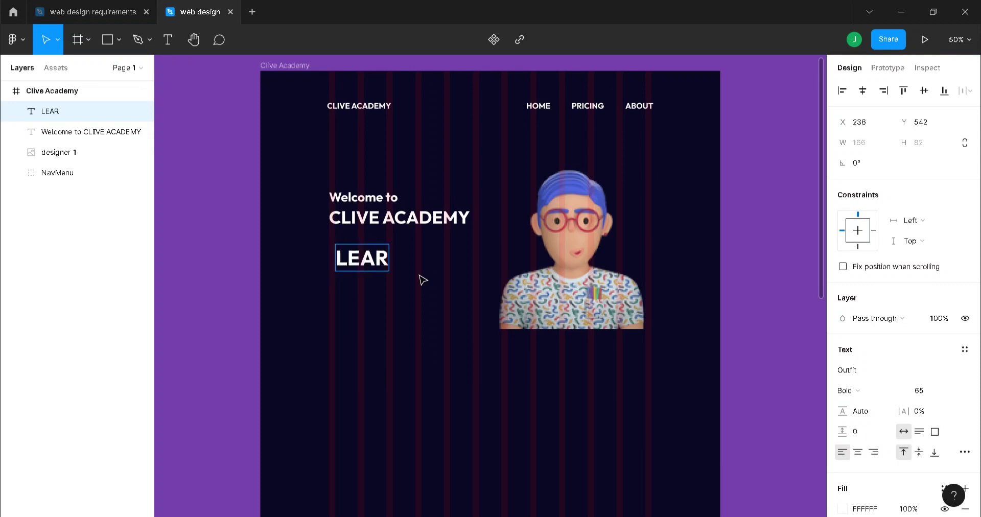
pyautogui.press('BackSpace')
pyautogui.press('BackSpace')
pyautogui.press('BackSpace')
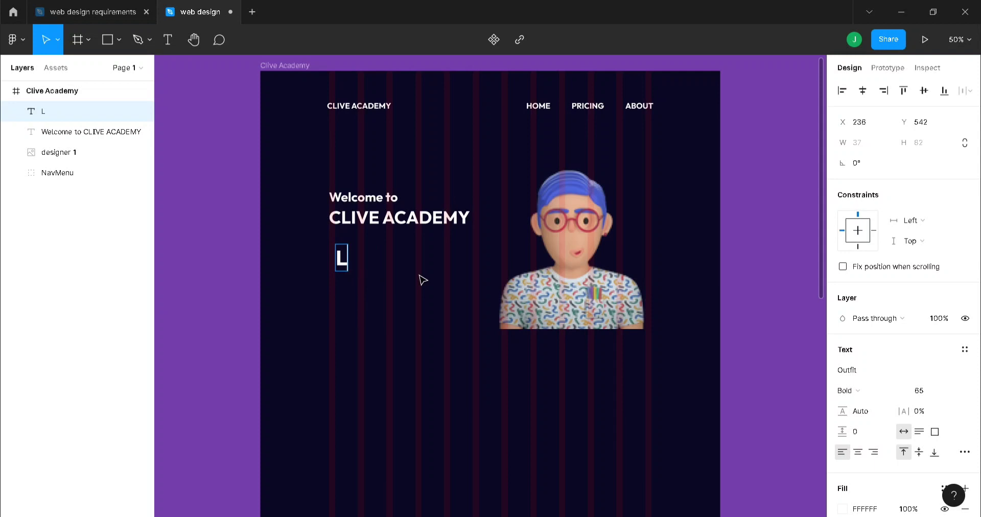
pyautogui.write('earn to')
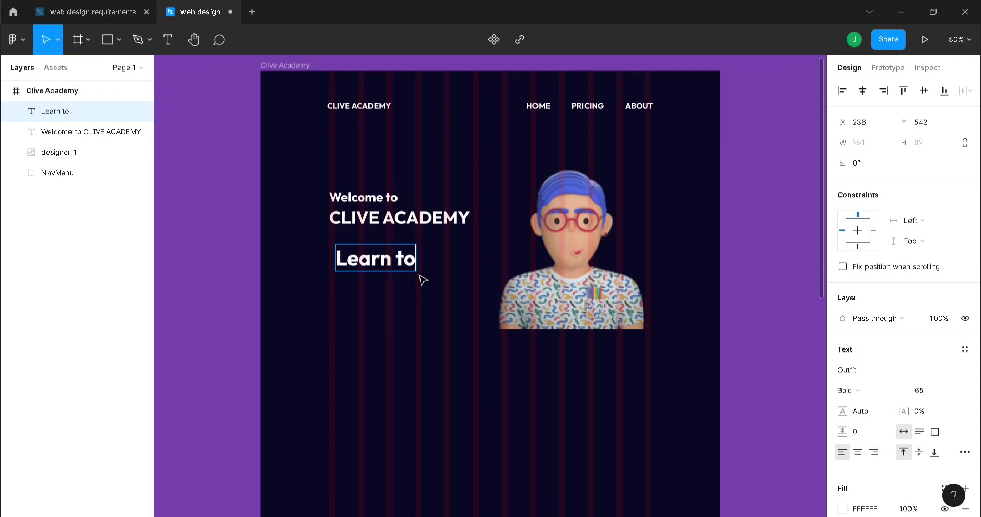
pyautogui.write('day and')
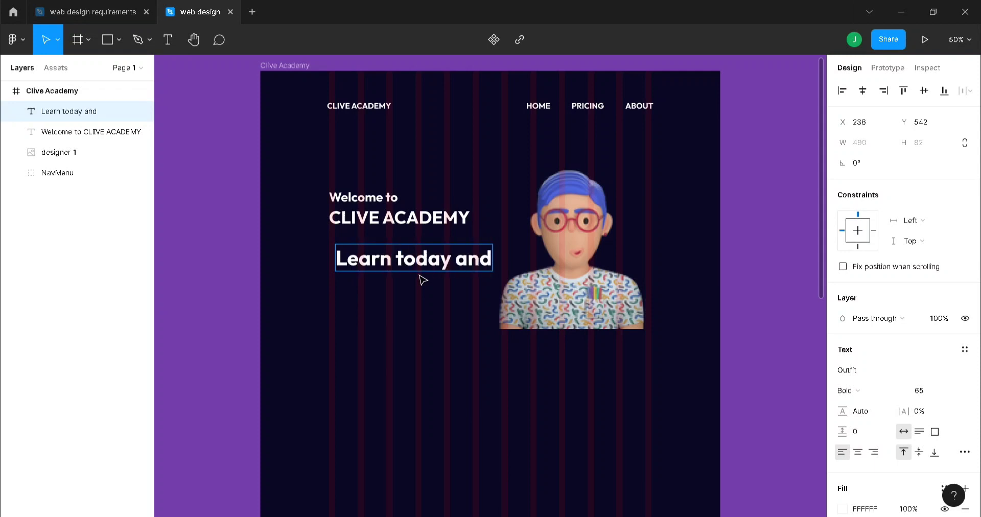
pyautogui.write(' change the wi')
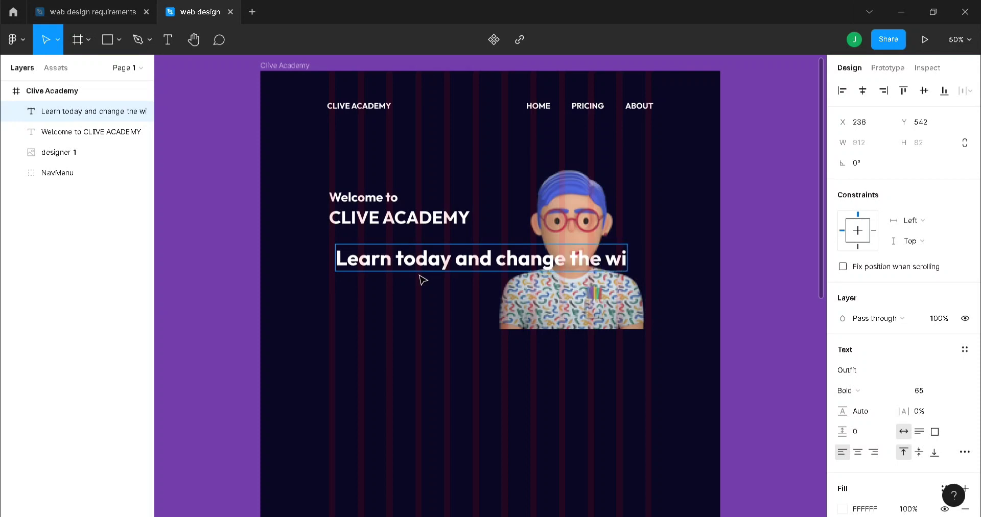
pyautogui.press('BackSpace')
pyautogui.write('orl')
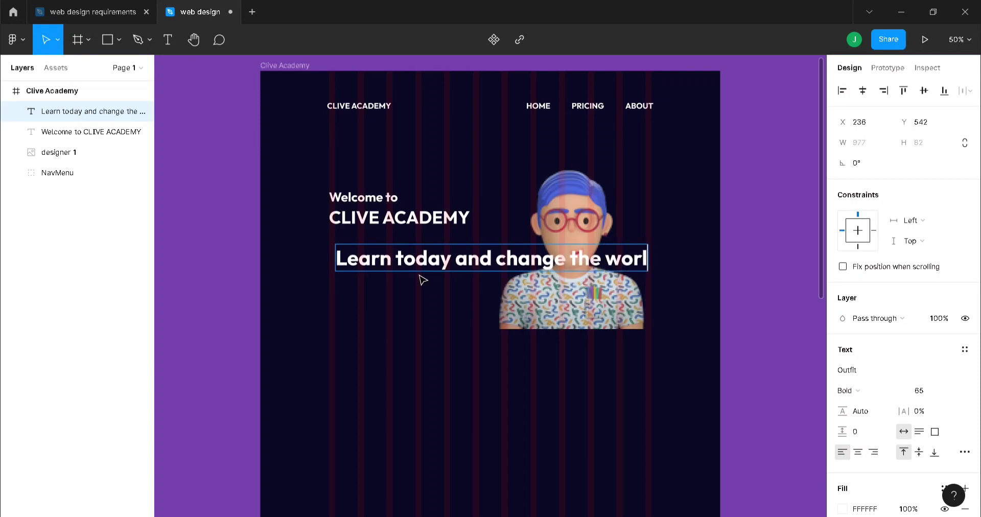
pyautogui.write('d tomor')
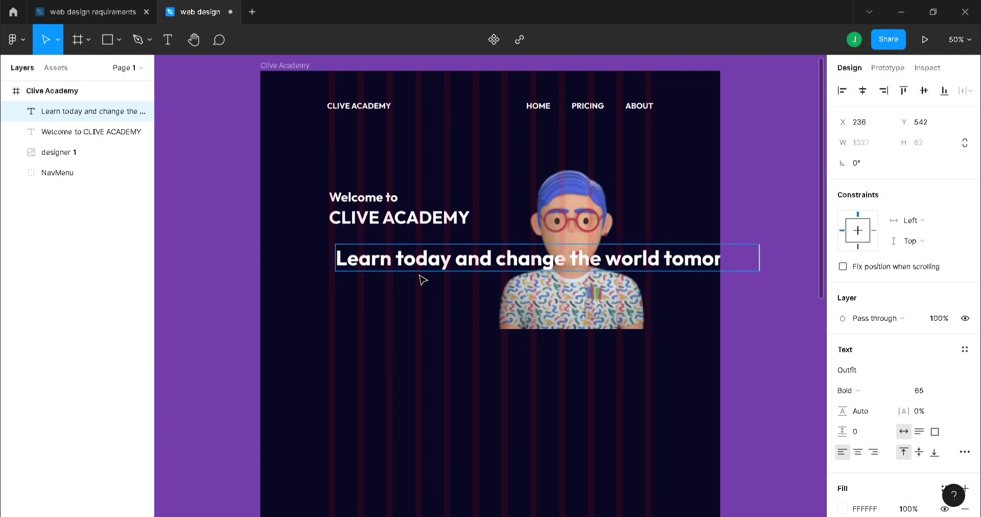
pyautogui.press('Escape')
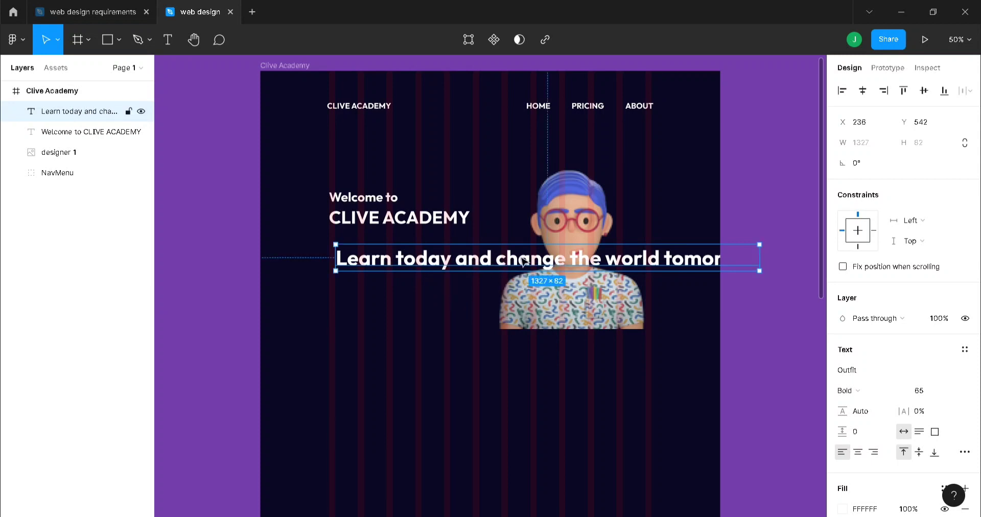
# - Set the tagline's font size to 25
pyautogui.click(933, 392)
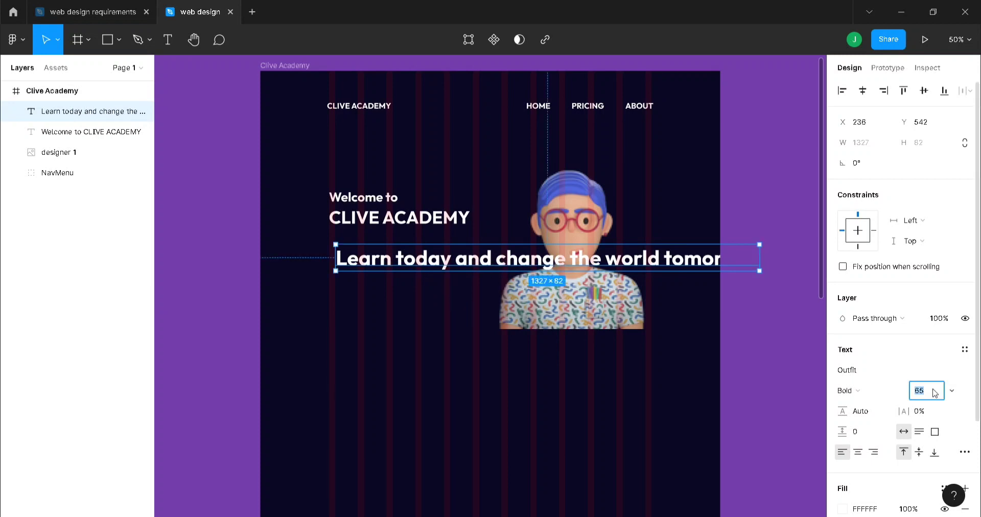
pyautogui.write('25')
pyautogui.press('Return')
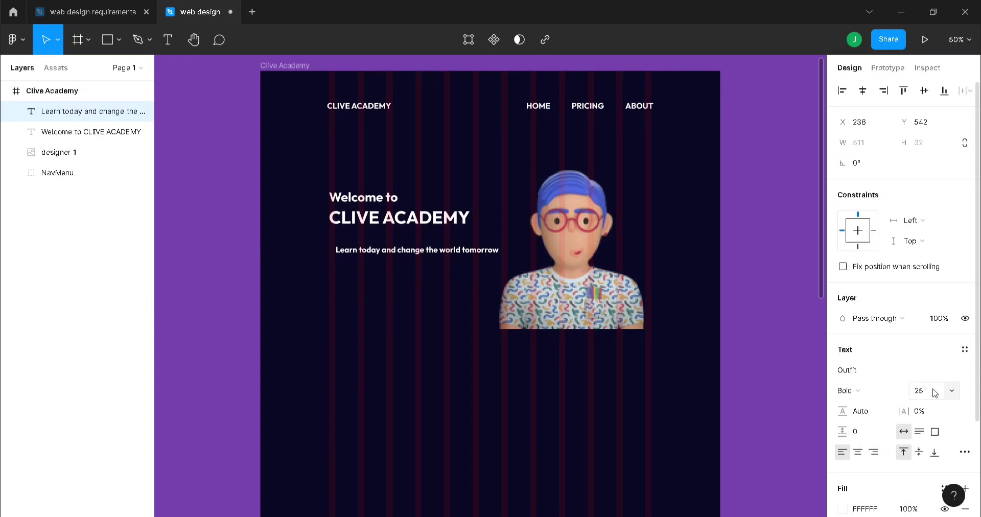
# - Restyle the tagline as Roboto Medium 20 and move it left and up under CLIVE ACADEMY
pyautogui.click(867, 371)
pyautogui.write('Roboto')
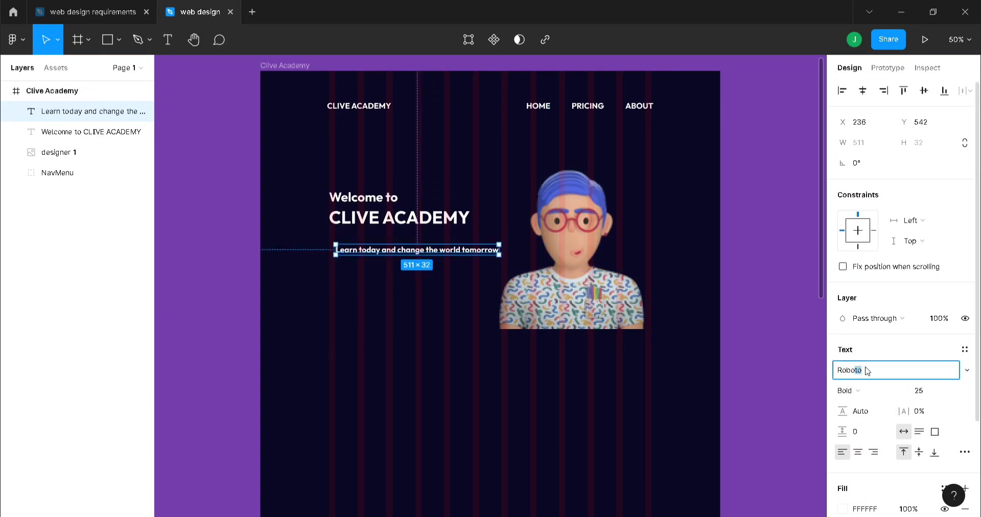
pyautogui.press('Return')
pyautogui.click(849, 390)
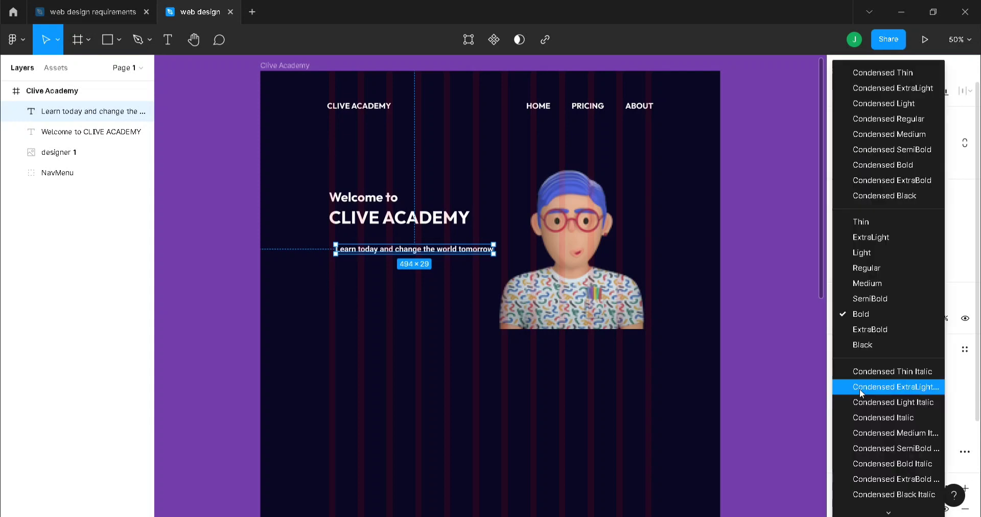
pyautogui.click(879, 284)
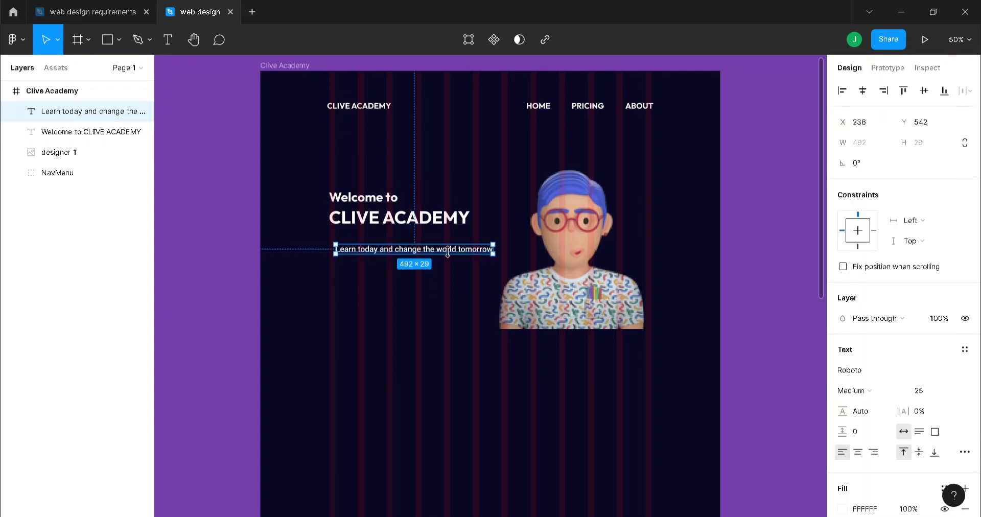
pyautogui.moveTo(446, 253); pyautogui.dragTo(439, 251)
pyautogui.click(939, 392)
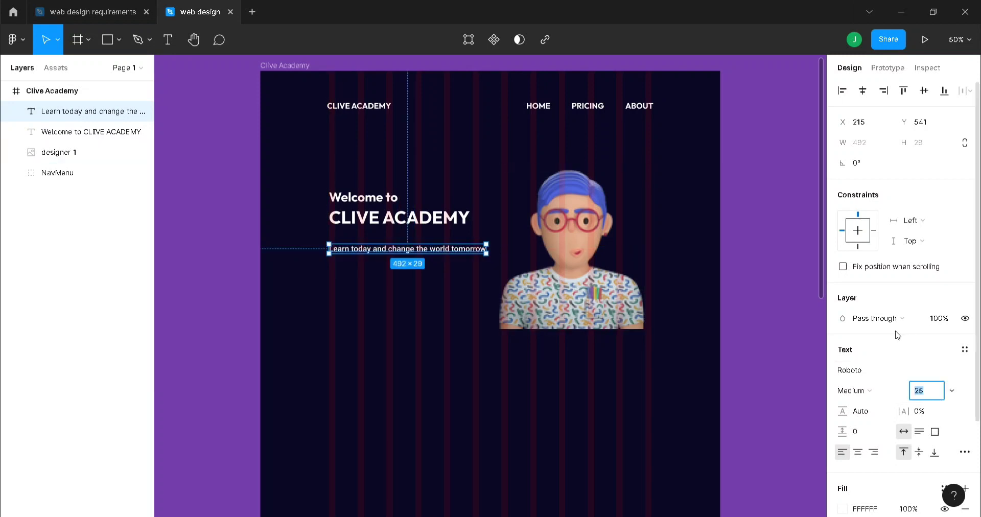
pyautogui.write('20')
pyautogui.press('Return')
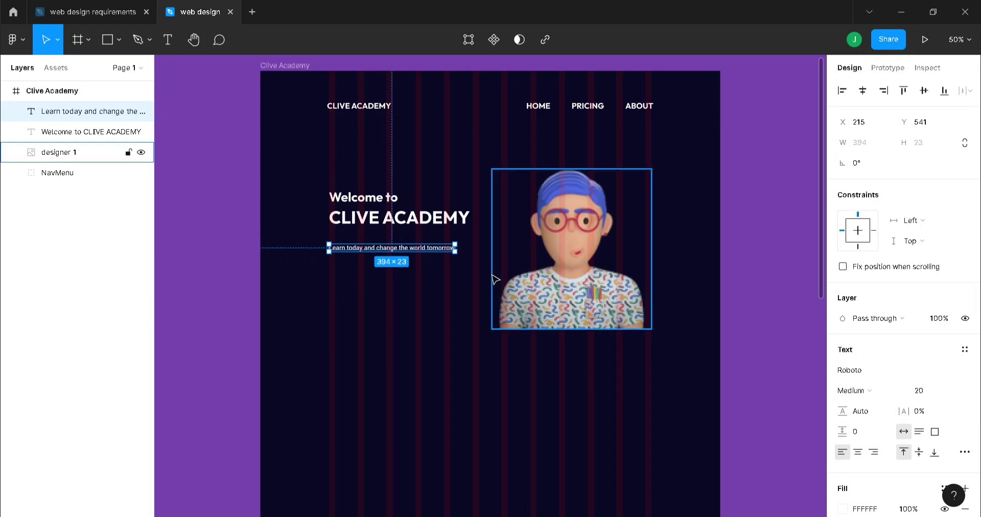
pyautogui.moveTo(408, 253); pyautogui.dragTo(389, 247)
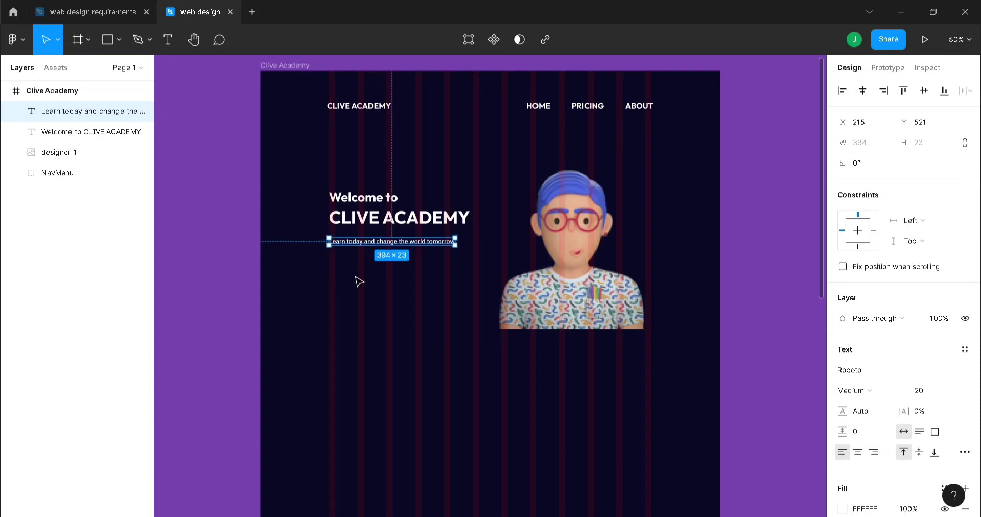
# - Change the tagline's fill colour from white to light grey BFBFBF
pyautogui.scroll(-2, 849, 475)
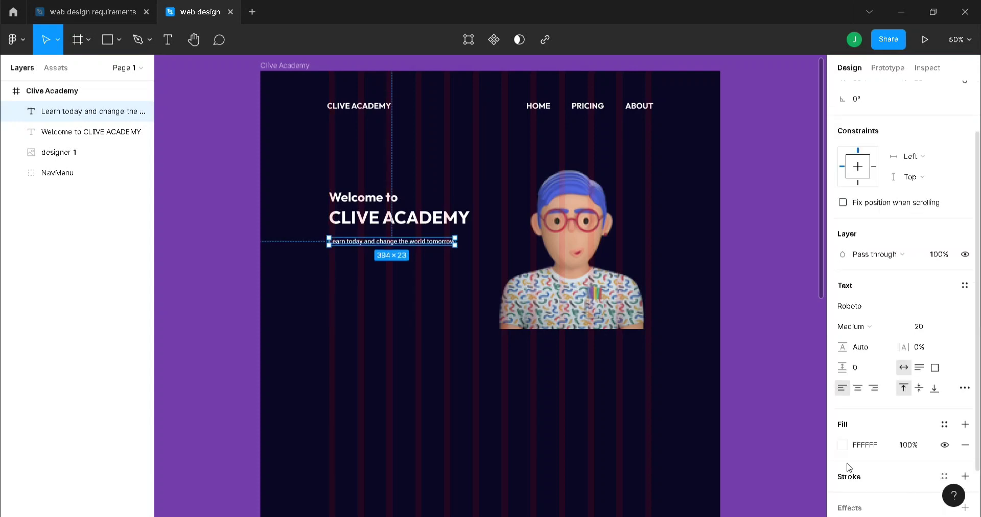
pyautogui.click(842, 446)
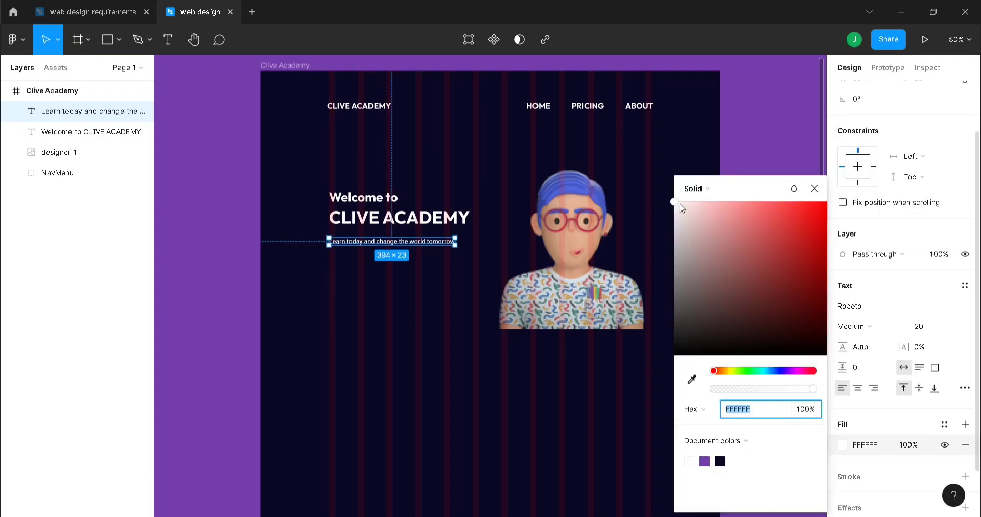
pyautogui.moveTo(673, 204); pyautogui.dragTo(669, 245)
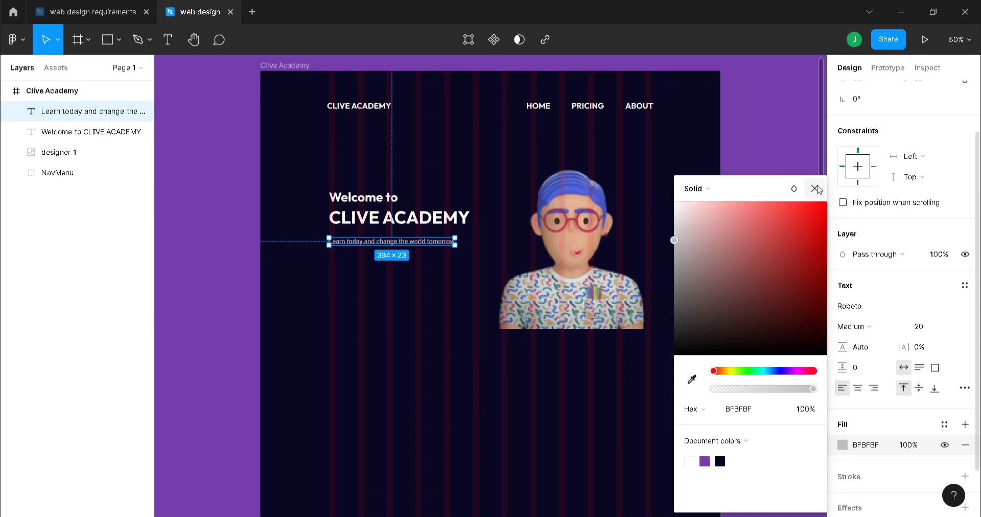
pyautogui.click(815, 188)
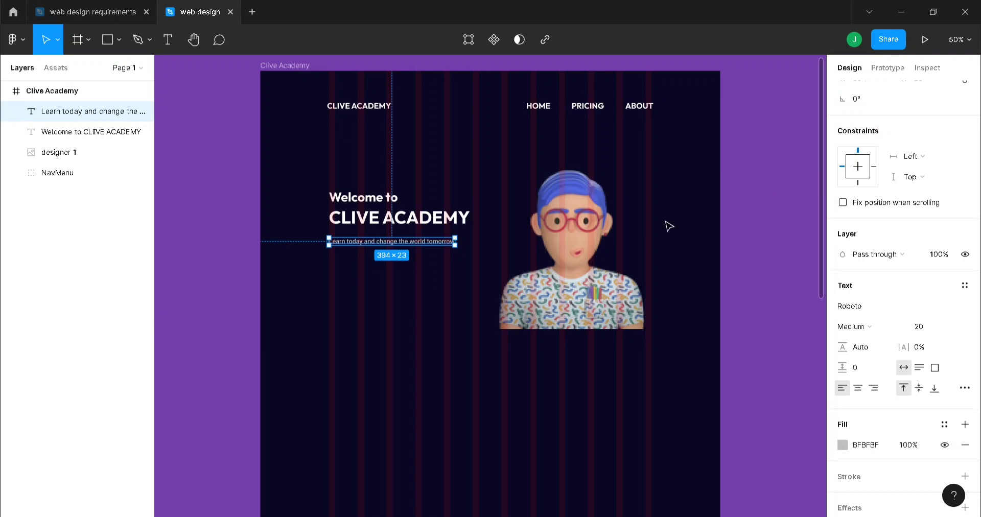
# - Undo the accidental text edits and stray text box below the tagline
pyautogui.press('t')
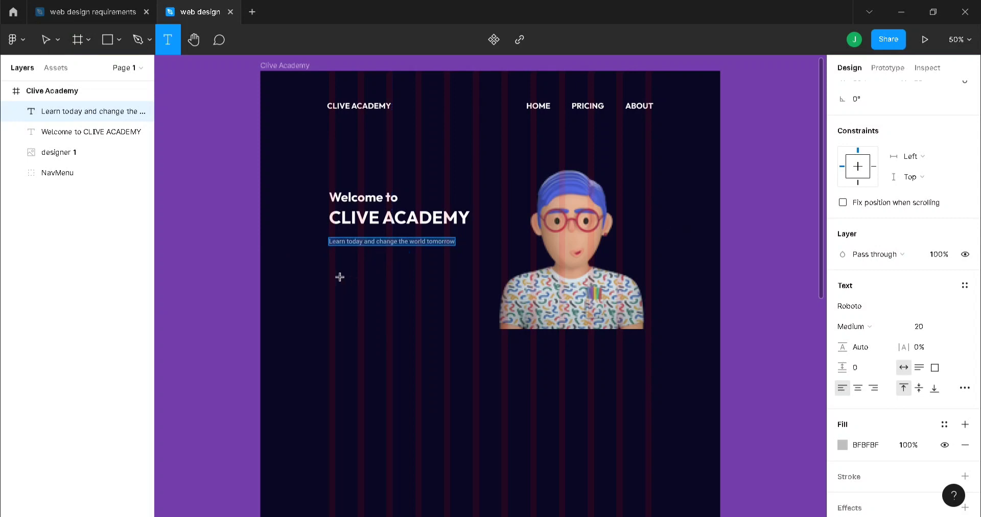
pyautogui.write('v')
pyautogui.hotkey('ctrl', 'z')
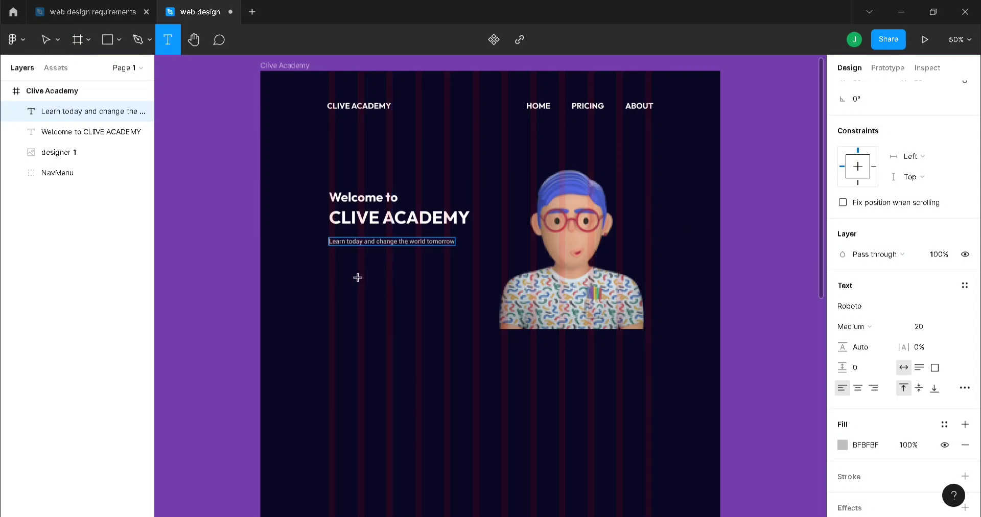
pyautogui.write('r')
pyautogui.moveTo(328, 276); pyautogui.dragTo(350, 288)
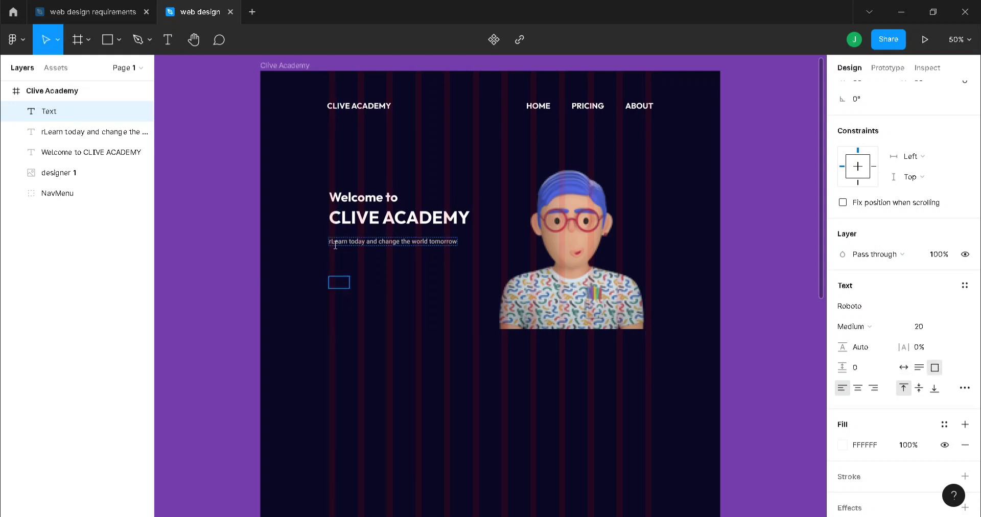
pyautogui.hotkey('ctrl', 'z')
pyautogui.hotkey('ctrl', 'z')
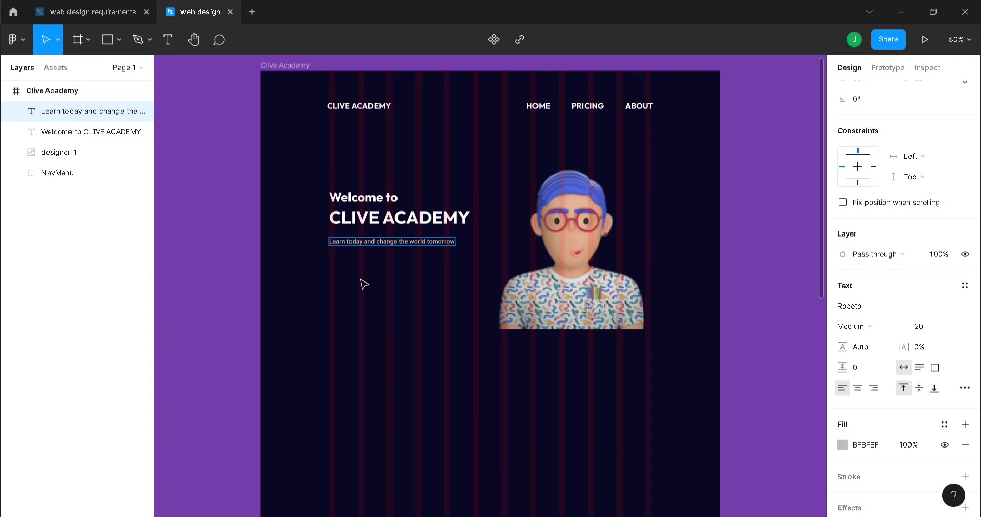
pyautogui.click(375, 290)
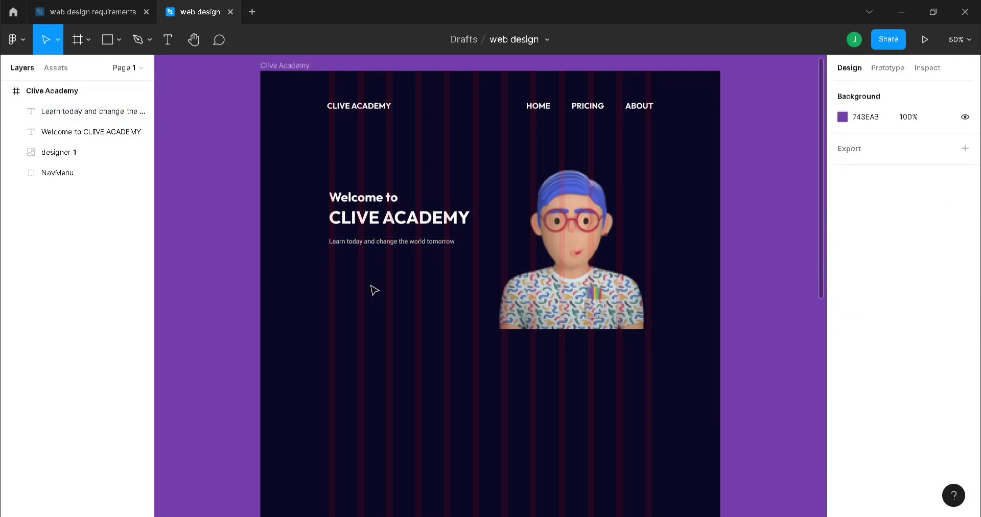
# - Draw a 261×80 button rectangle below the tagline with 25 corner radius
pyautogui.press('r')
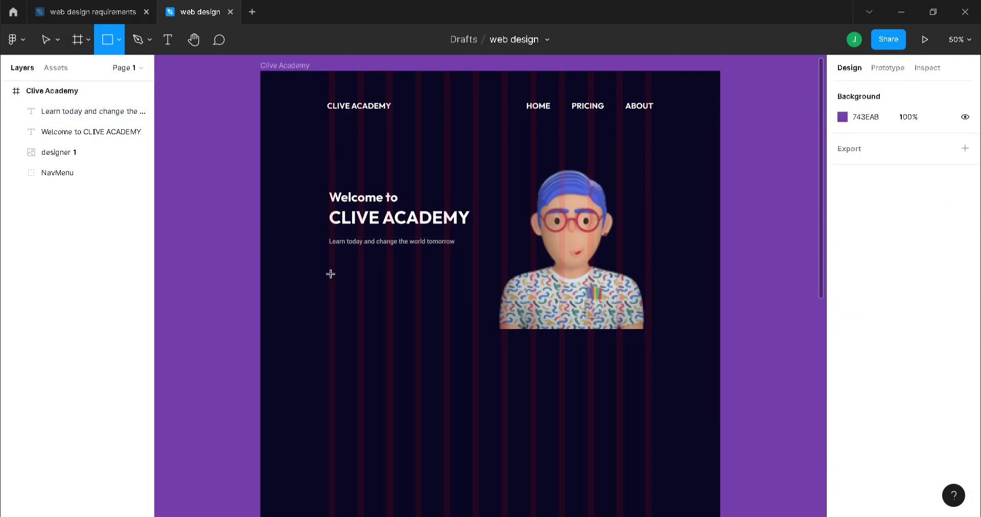
pyautogui.moveTo(329, 274); pyautogui.dragTo(413, 299)
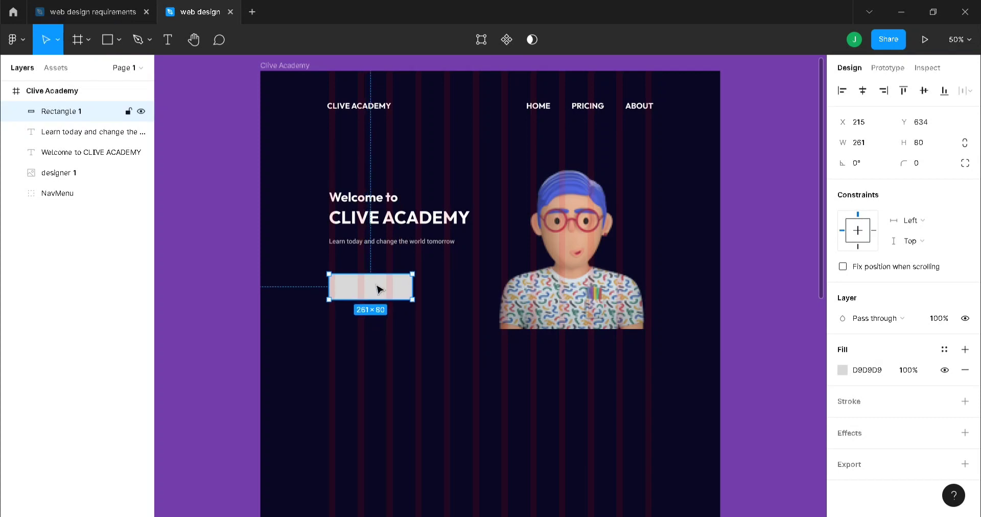
pyautogui.click(936, 168)
pyautogui.write('25')
pyautogui.press('Return')
# - Fill the button rectangle purple 4F4DB9 and zoom the canvas to 100%
pyautogui.click(866, 371)
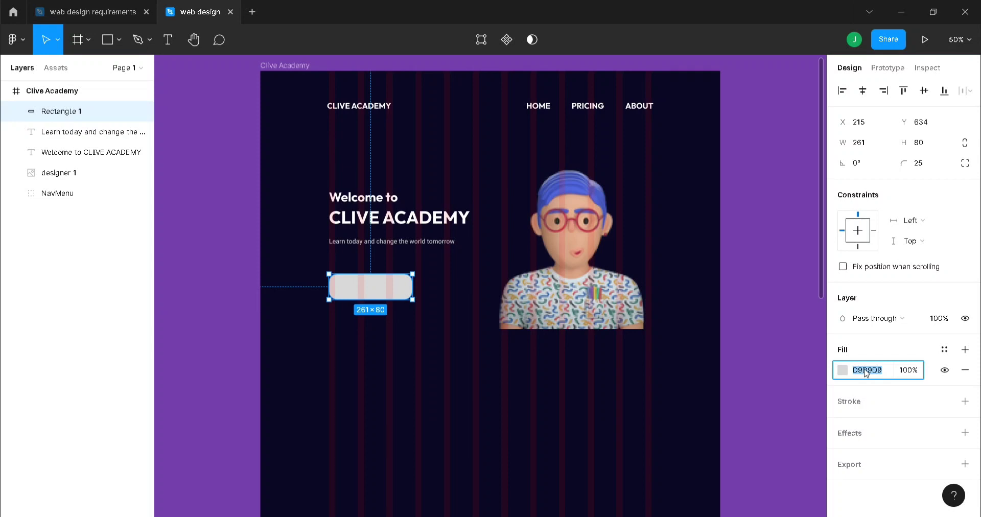
pyautogui.write('41')
pyautogui.write('4db9')
pyautogui.press('Return')
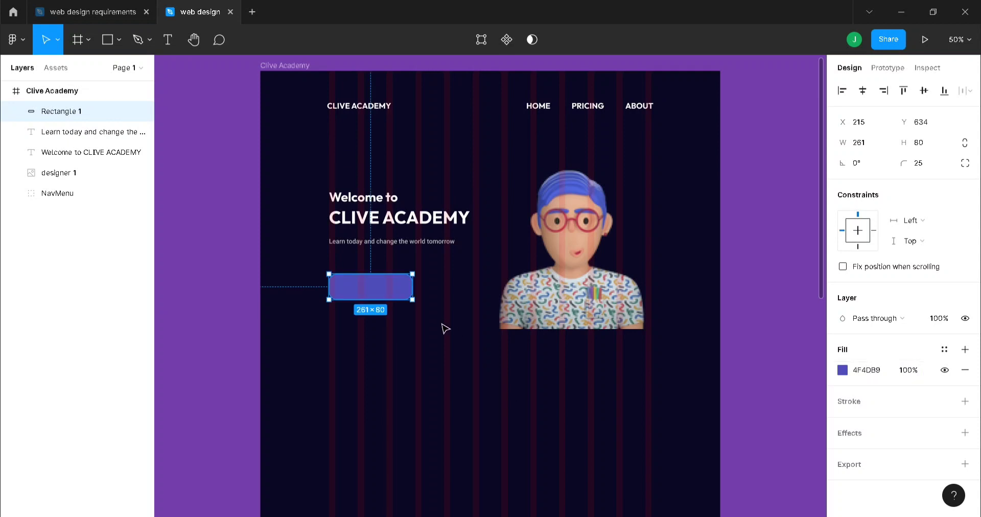
pyautogui.click(445, 329)
pyautogui.click(394, 291)
pyautogui.hotkey('shift', '0')
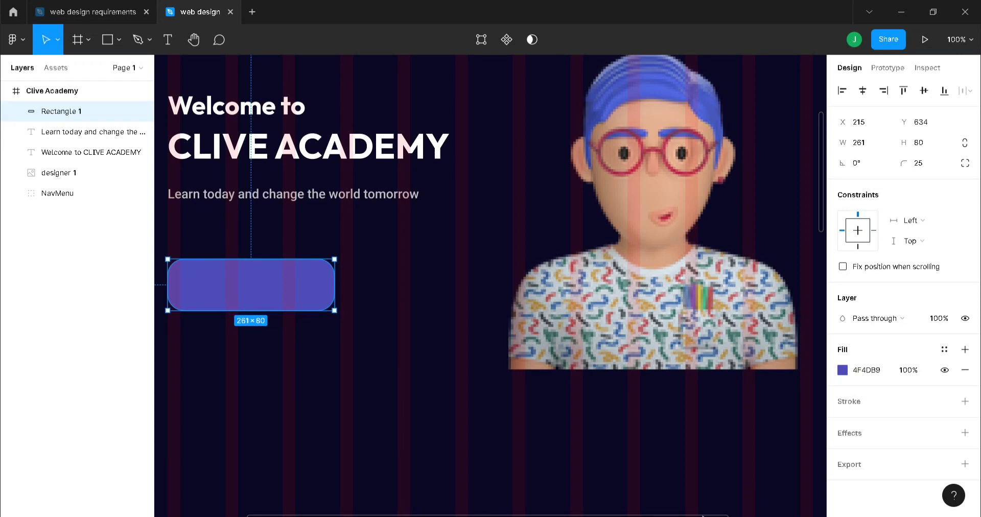
# - Add a 'GET STARTED' text label inside the purple button
pyautogui.hscroll(-5, 508, 394)
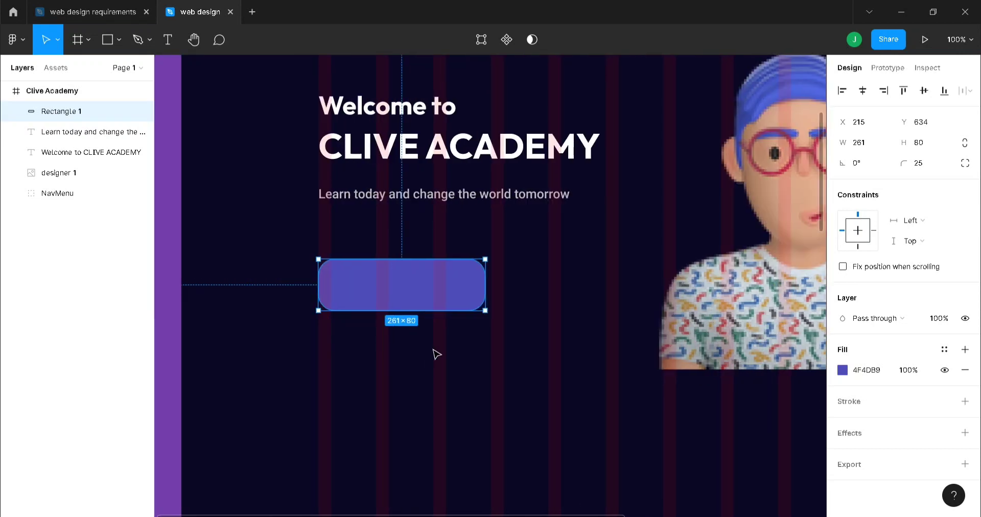
pyautogui.press('t')
pyautogui.click(351, 281)
pyautogui.press('Escape')
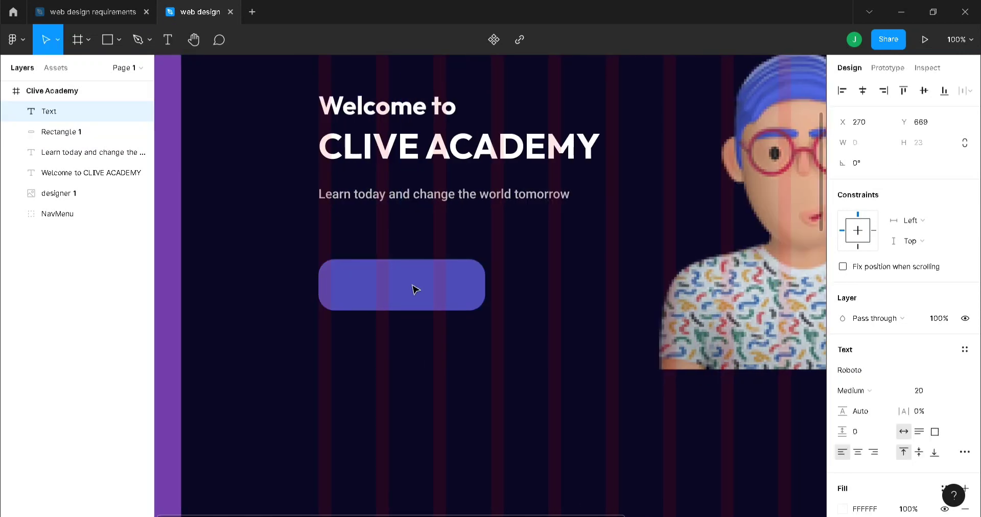
pyautogui.write('GET STARTED')
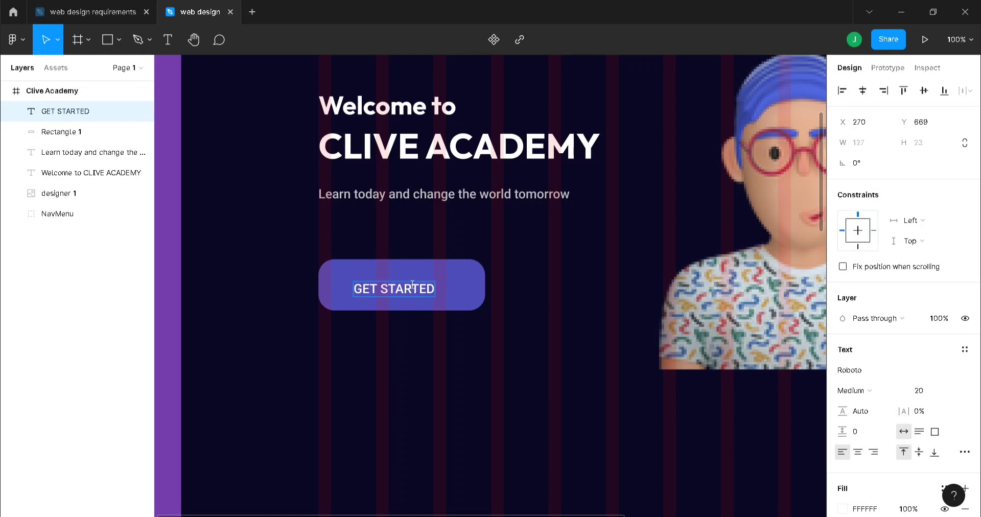
pyautogui.press('Escape')
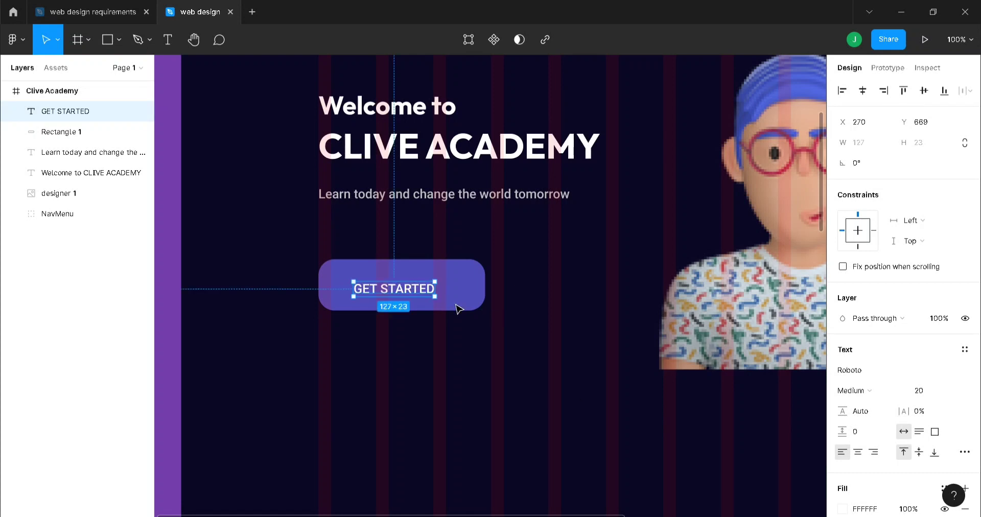
pyautogui.moveTo(410, 287); pyautogui.dragTo(408, 283)
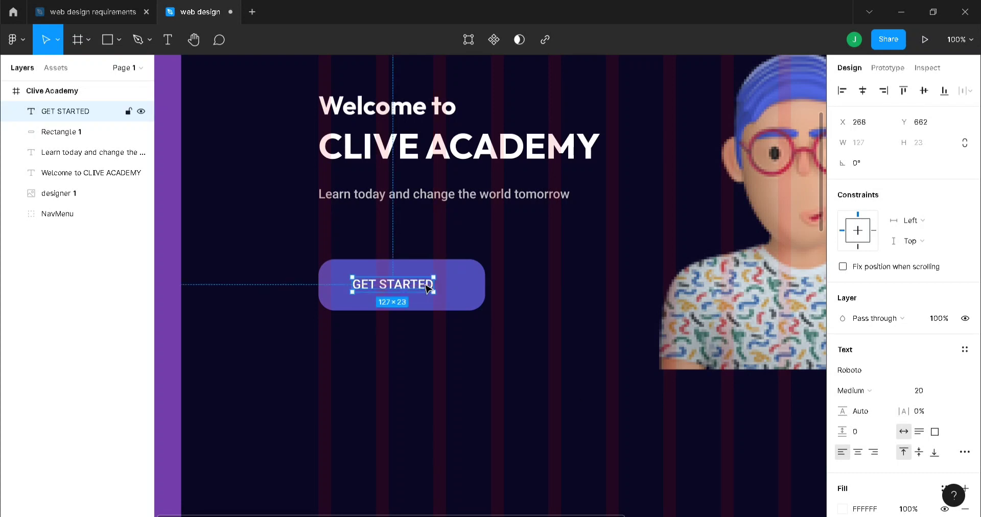
# - Enlarge the GET STARTED label to size 25 and centre it in the button
pyautogui.click(922, 390)
pyautogui.write('25')
pyautogui.press('Return')
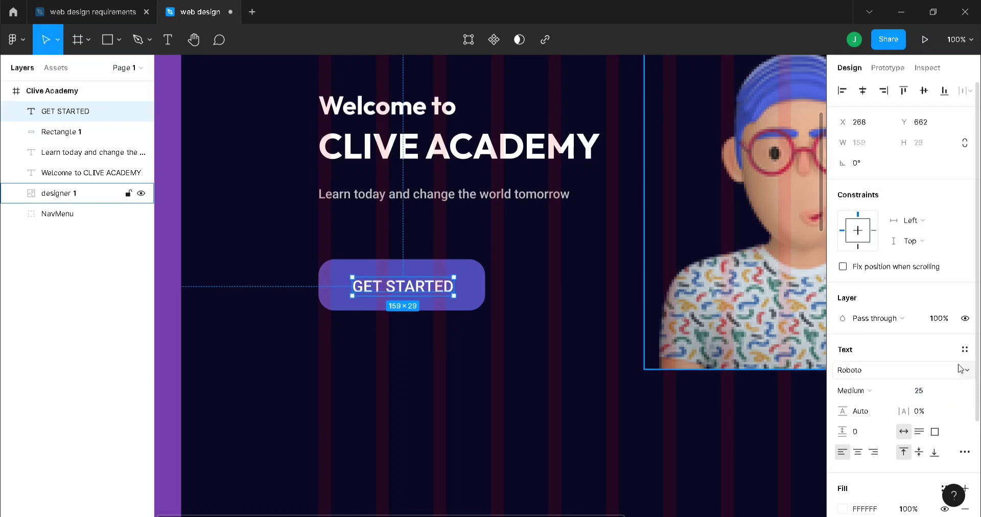
pyautogui.moveTo(422, 289); pyautogui.dragTo(422, 290)
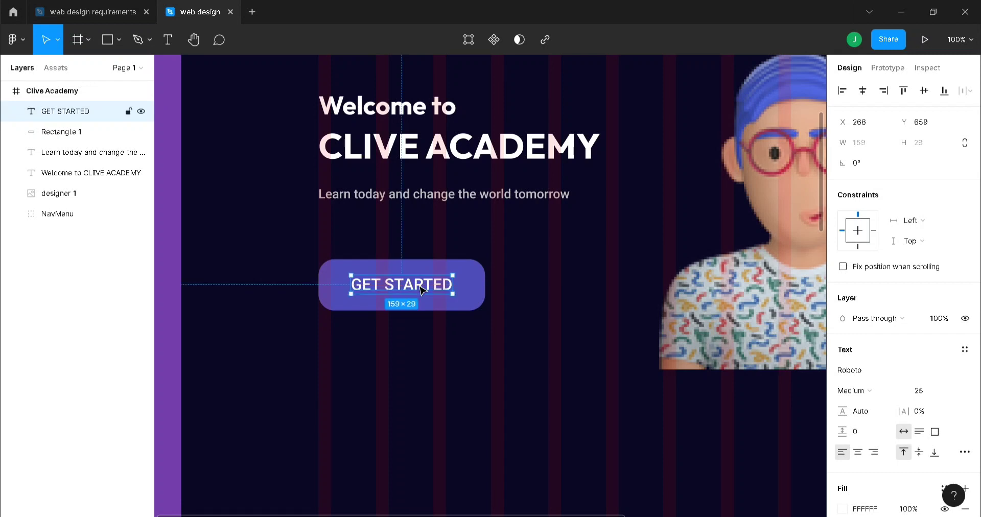
pyautogui.click(478, 364)
pyautogui.press('-')
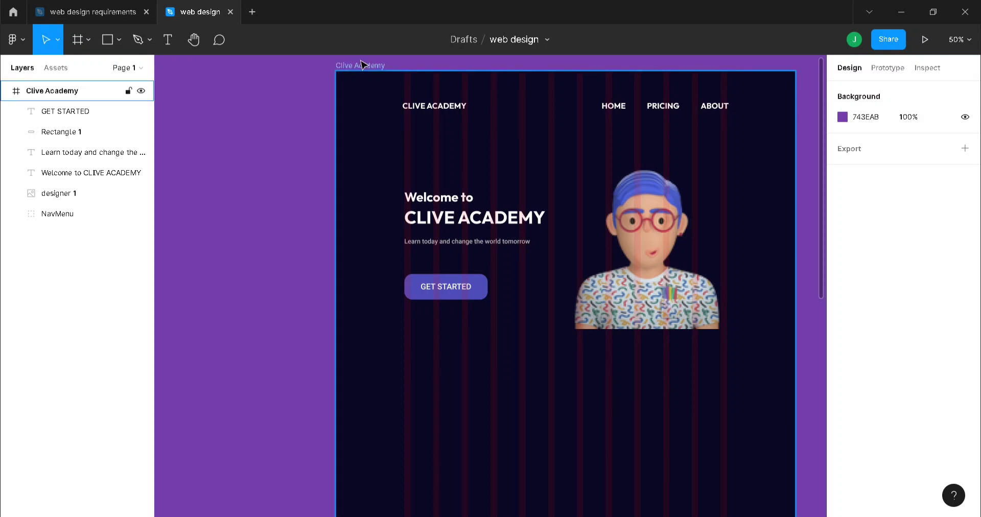
# - Group the button, its label, tagline, heading and portrait into one group
pyautogui.click(414, 293)
pyautogui.keyDown('shift'); pyautogui.click(468, 290); pyautogui.keyUp('shift')
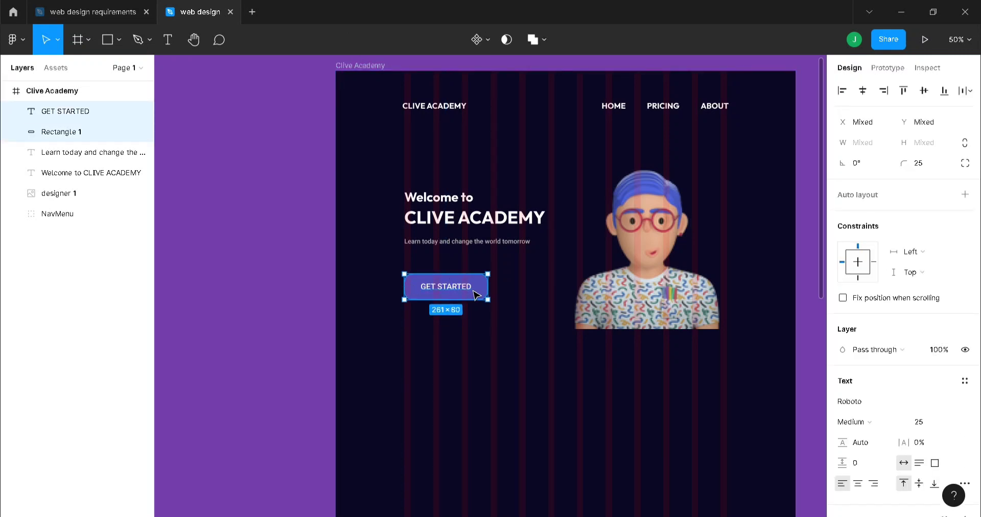
pyautogui.moveTo(480, 286); pyautogui.dragTo(479, 286)
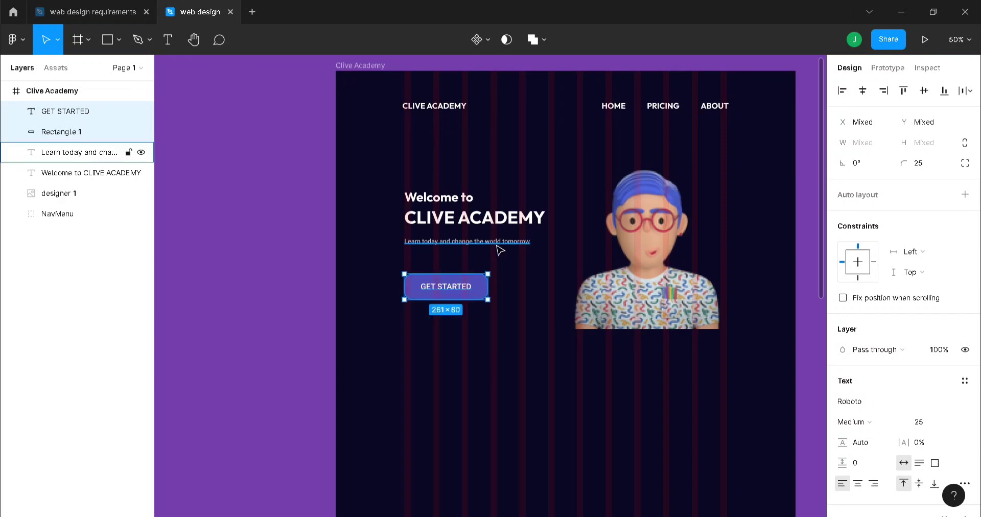
pyautogui.keyDown('shift'); pyautogui.click(497, 245); pyautogui.keyUp('shift')
pyautogui.keyDown('shift'); pyautogui.click(504, 220); pyautogui.keyUp('shift')
pyautogui.keyDown('shift'); pyautogui.click(646, 254); pyautogui.keyUp('shift')
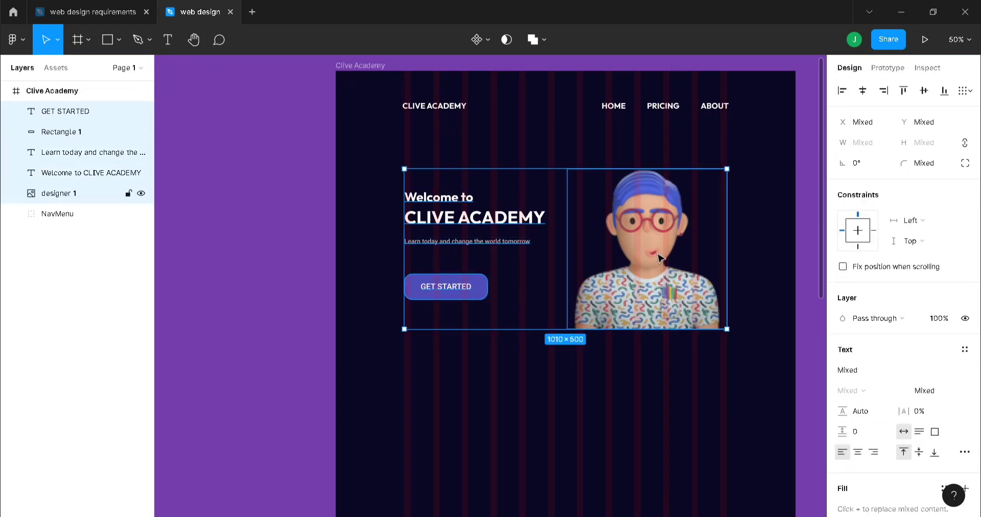
pyautogui.hotkey('ctrl', 'g')
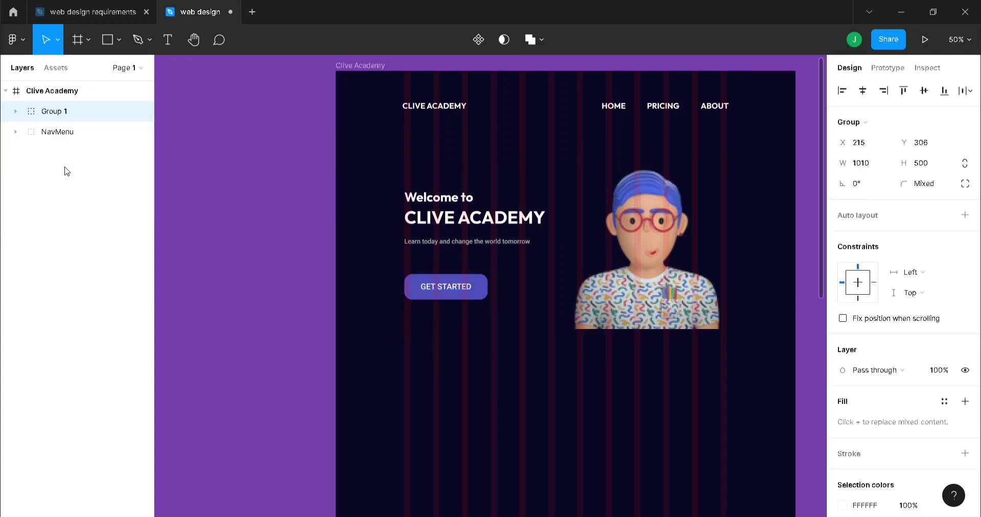
# - Rename the new group 'Hero' and place it below NavMenu in the Layers list
pyautogui.doubleClick(57, 112)
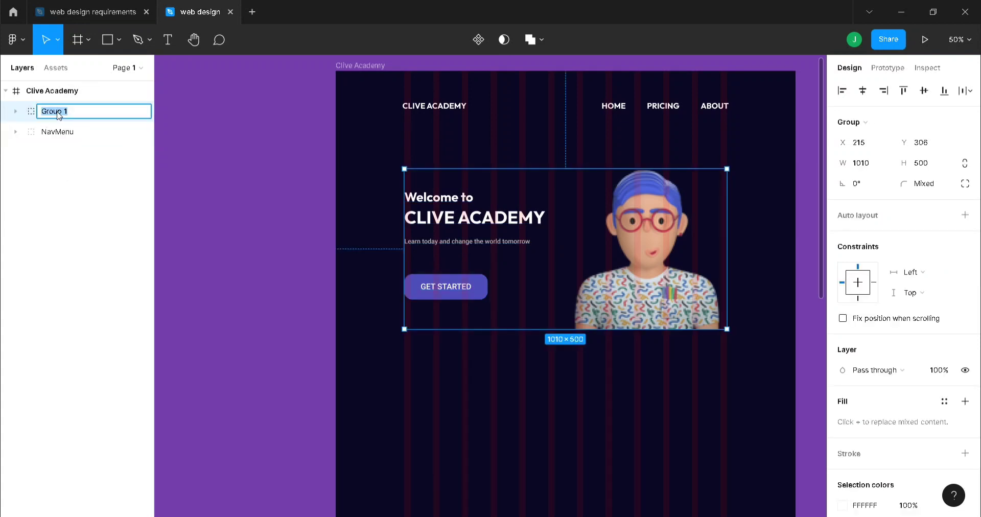
pyautogui.write('hERO')
pyautogui.write('e')
pyautogui.press('Return')
pyautogui.moveTo(58, 115); pyautogui.dragTo(66, 141)
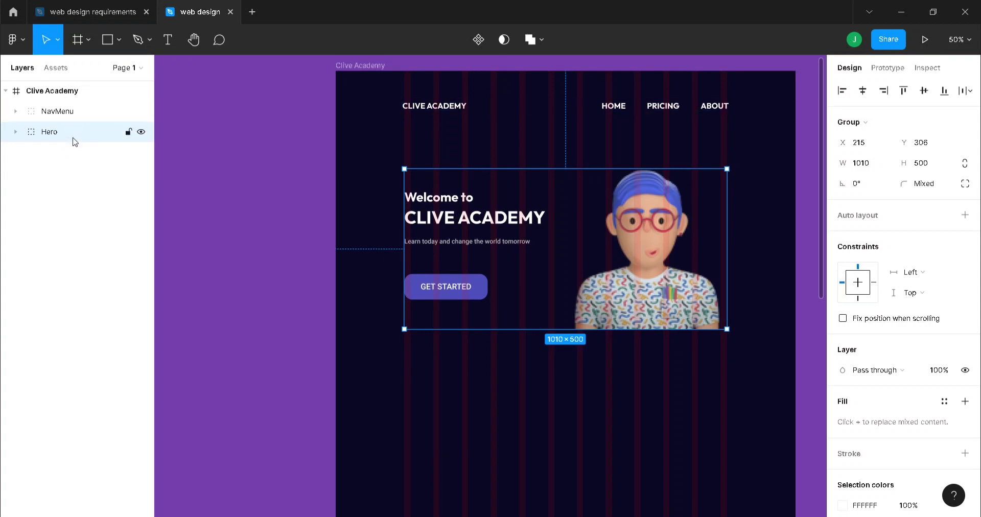
# - Deselect the Hero group and scroll down to the empty navy area below the hero
pyautogui.click(212, 186)
pyautogui.scroll(-2, 539, 307)
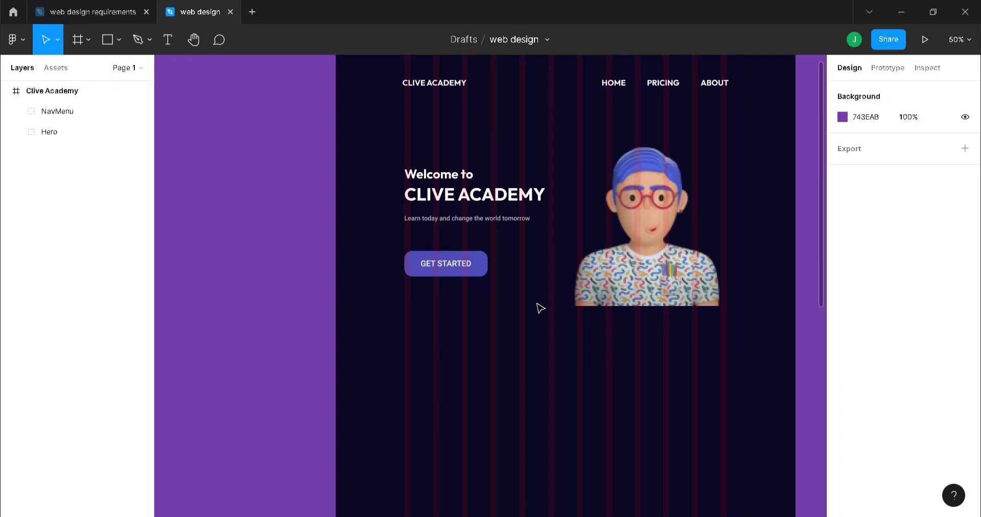
pyautogui.scroll(-4, 540, 308)
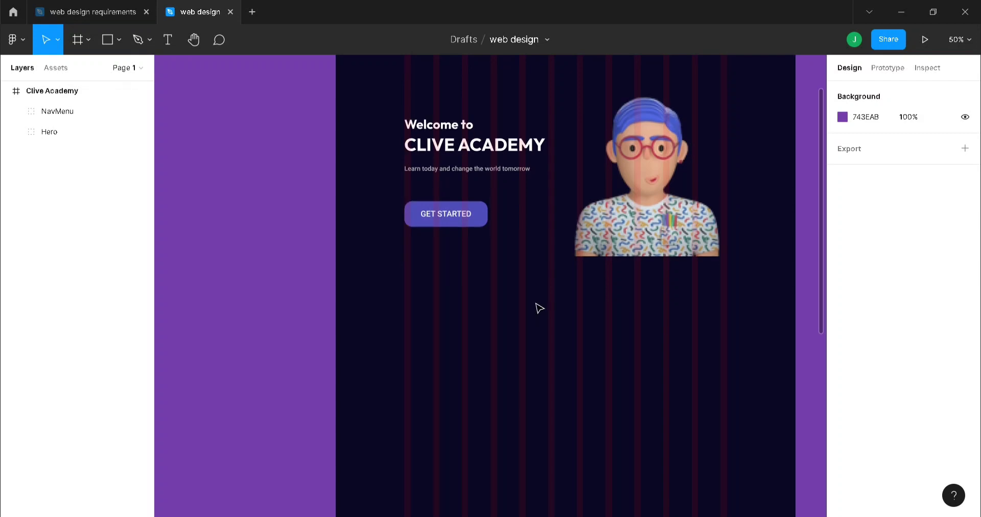
pyautogui.scroll(-1, 540, 308)
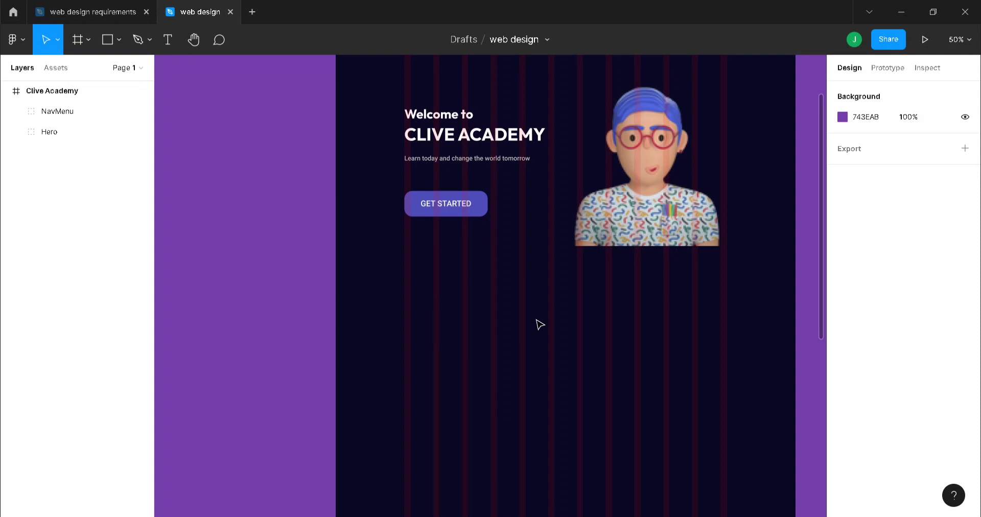
pyautogui.scroll(-3, 539, 324)
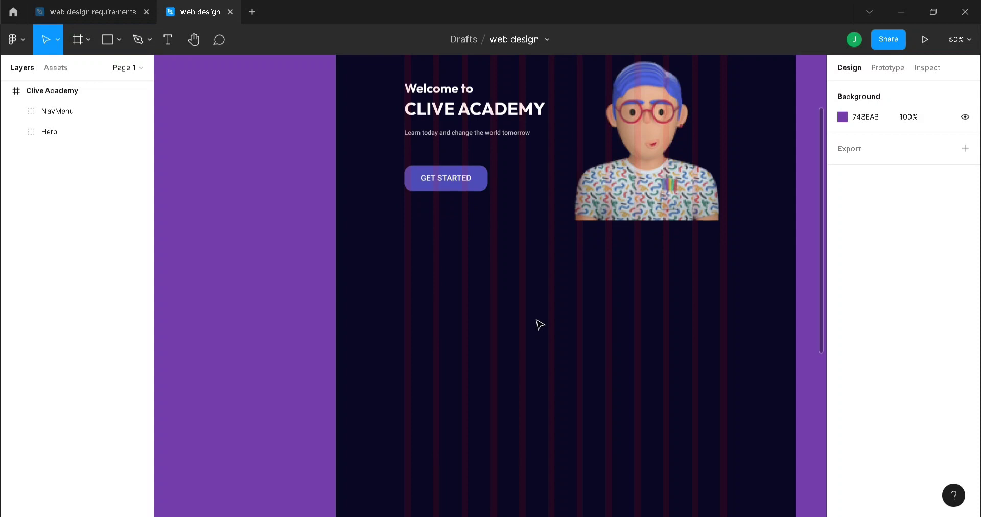
pyautogui.scroll(-3, 539, 324)
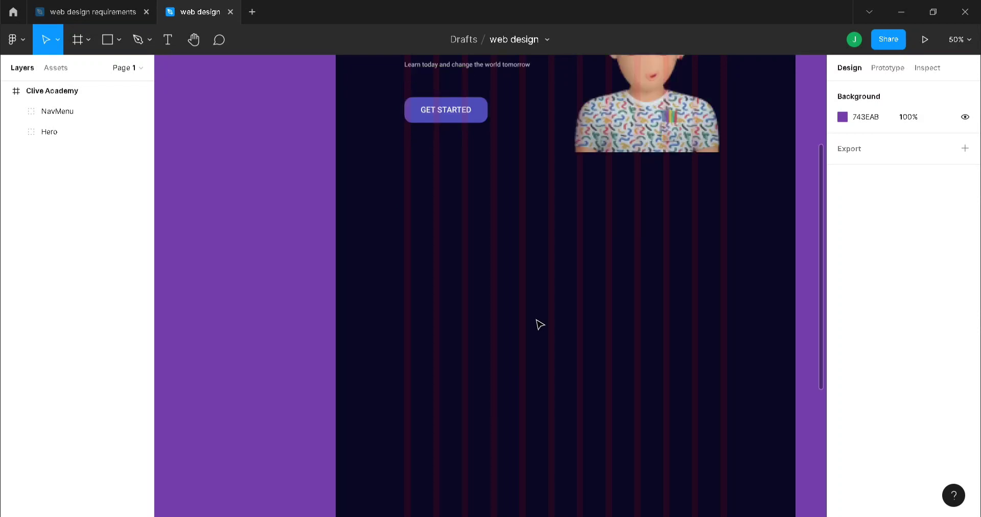
pyautogui.scroll(-3, 539, 324)
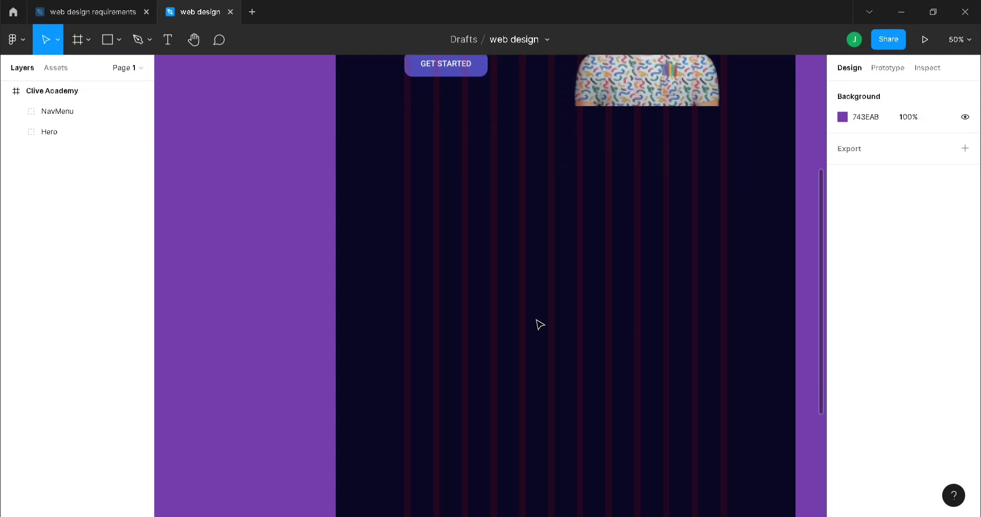
# - Type a two-line heading 'Explore in-demand / courses' below the hero
pyautogui.press('t')
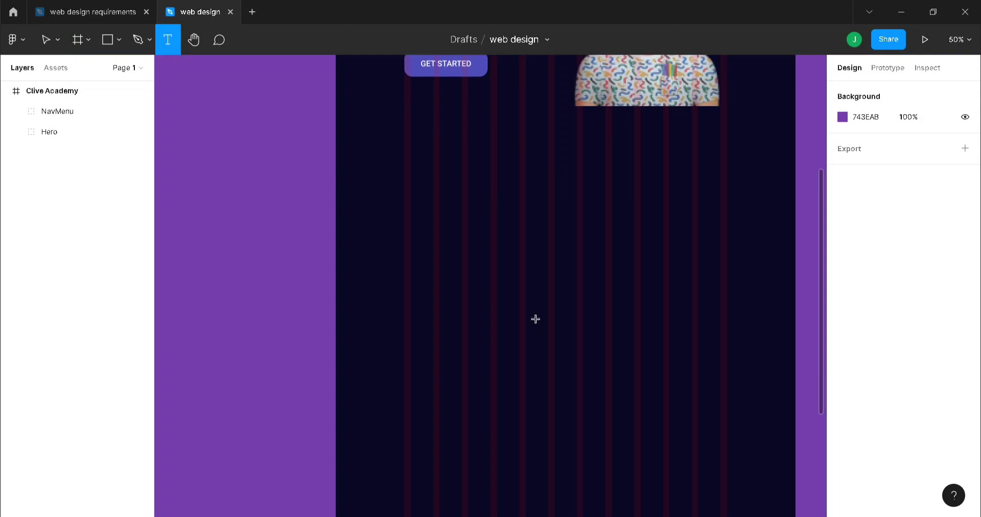
pyautogui.click(569, 210)
pyautogui.write('Explore')
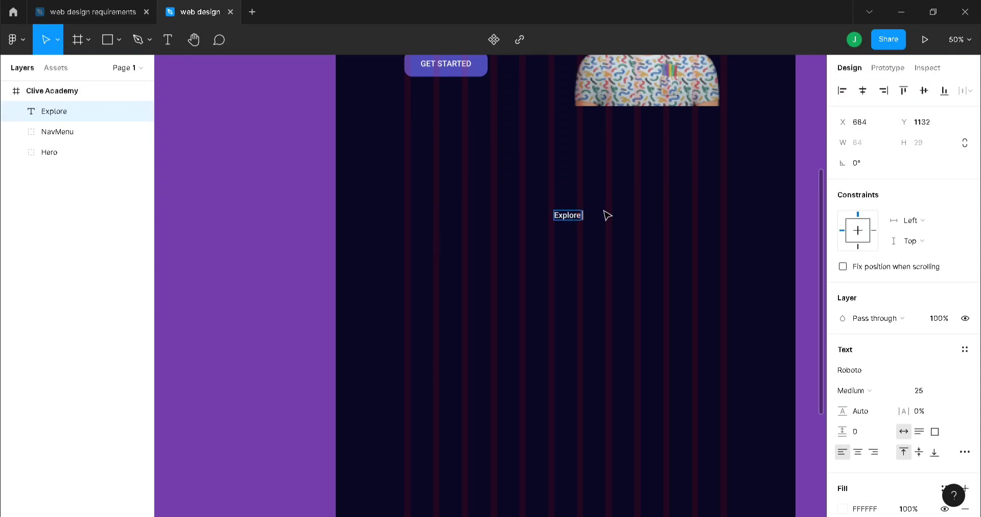
pyautogui.write(' in-demand')
pyautogui.press('Return')
pyautogui.write('courses')
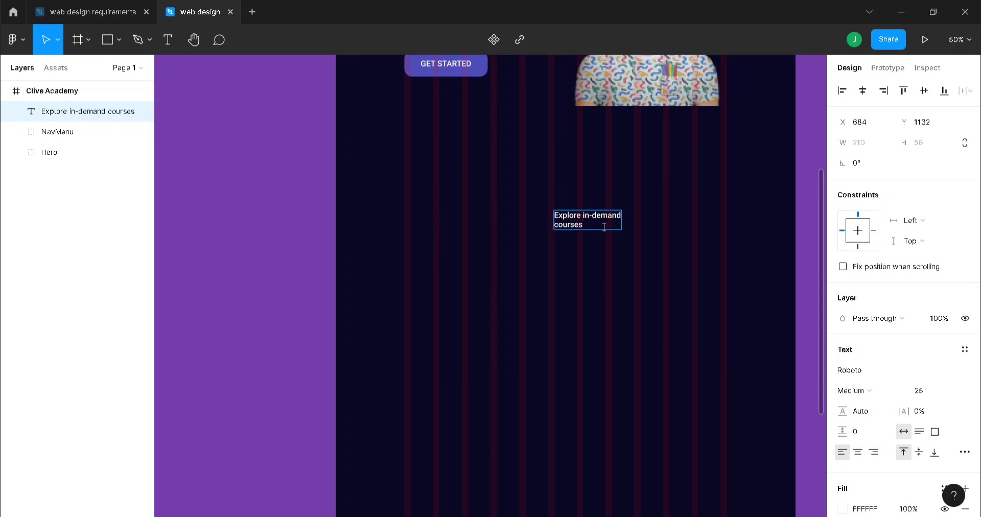
pyautogui.press('Escape')
# - Set the heading's font to Outfit at size 50
pyautogui.click(848, 370)
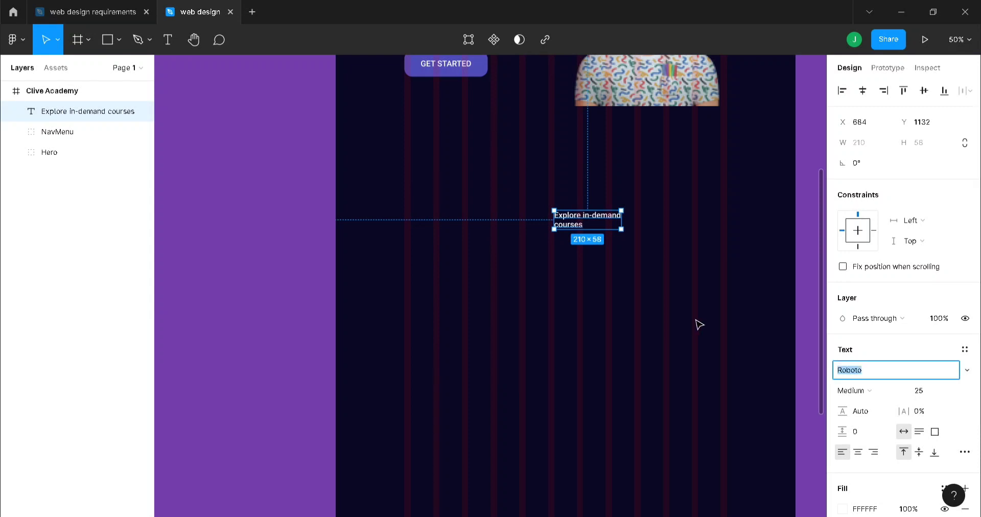
pyautogui.write('Outfit')
pyautogui.press('Return')
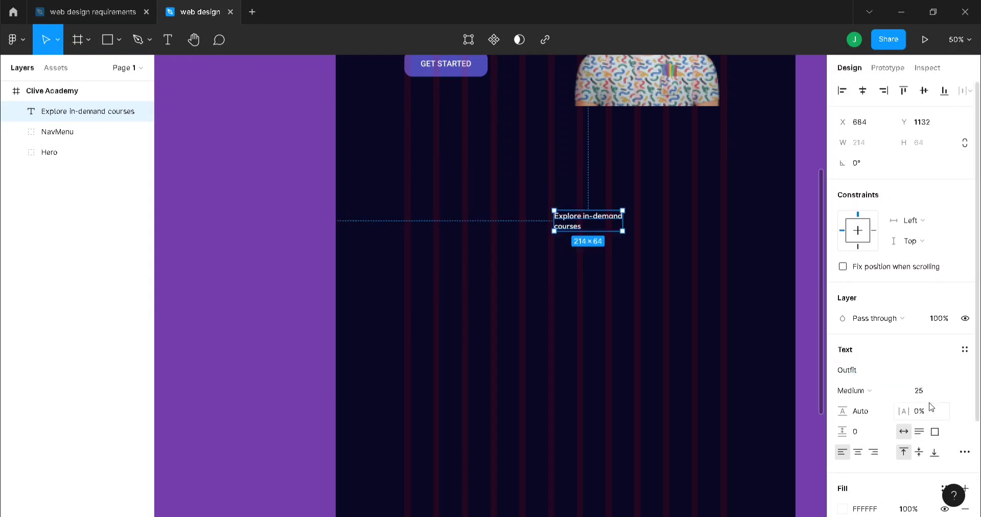
pyautogui.click(925, 392)
pyautogui.write('50')
pyautogui.press('Return')
pyautogui.scroll(4, 628, 377)
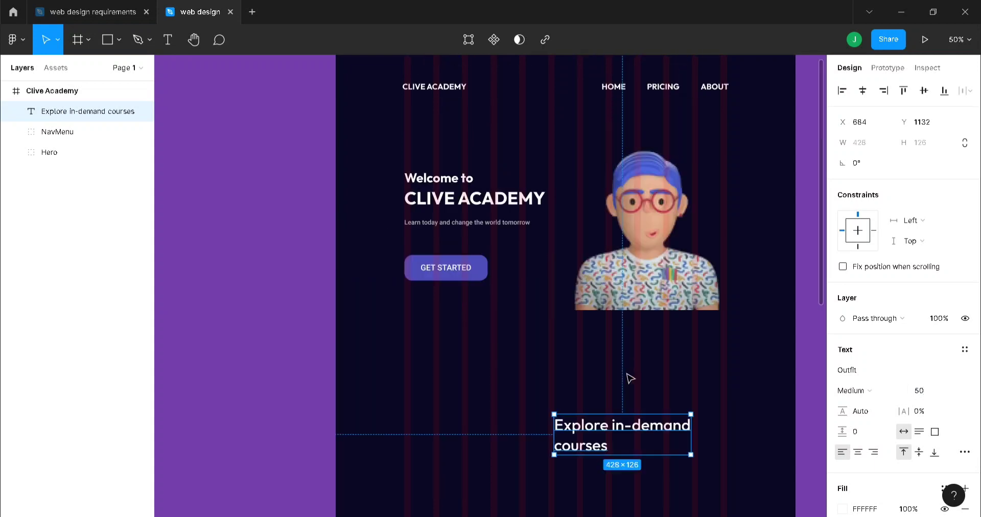
# - Select the CLIVE ACADEMY line of the Welcome heading, then leave text editing
pyautogui.doubleClick(468, 209)
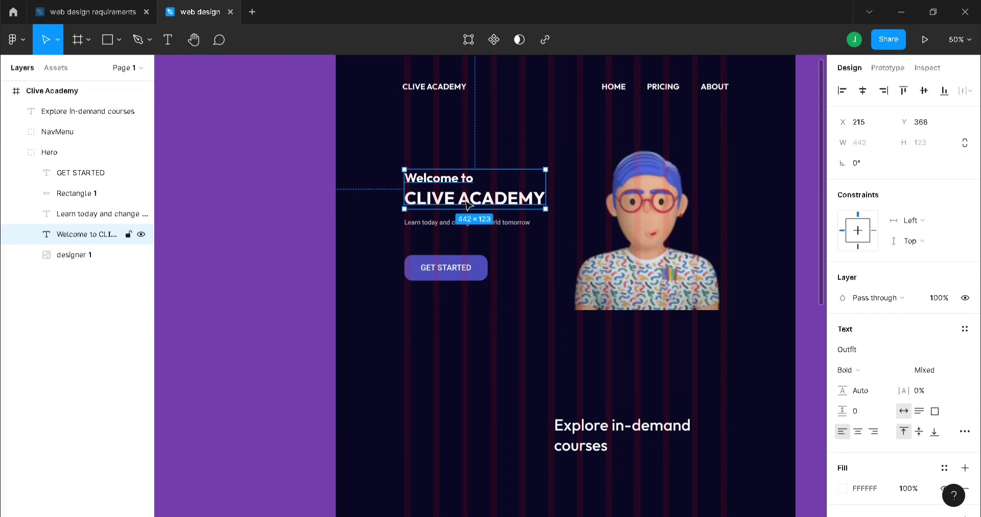
pyautogui.doubleClick(466, 204)
pyautogui.click(465, 201)
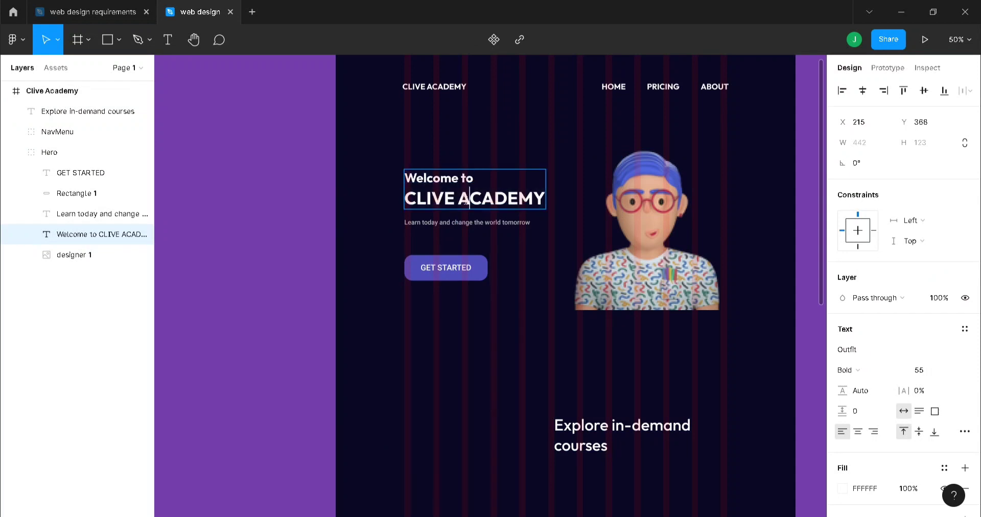
pyautogui.moveTo(404, 200); pyautogui.dragTo(556, 204)
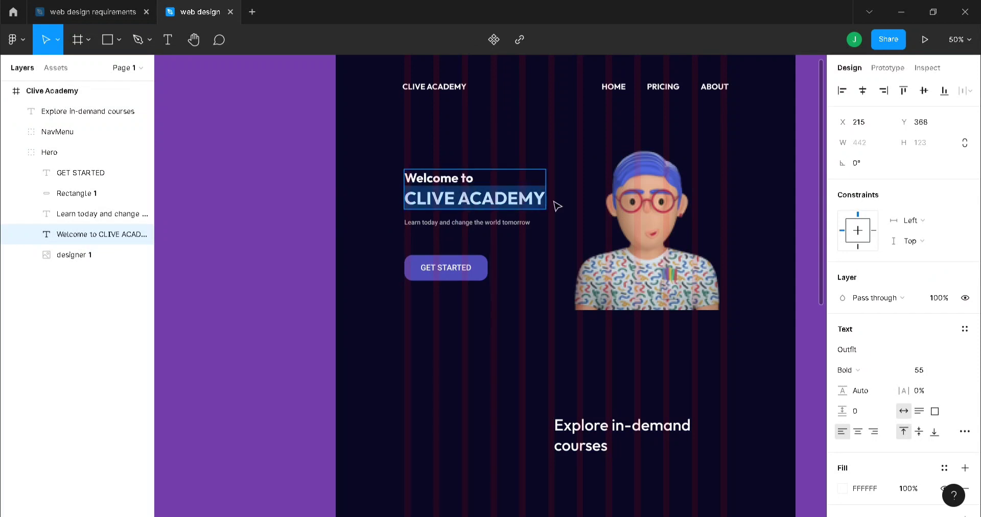
pyautogui.press('Escape')
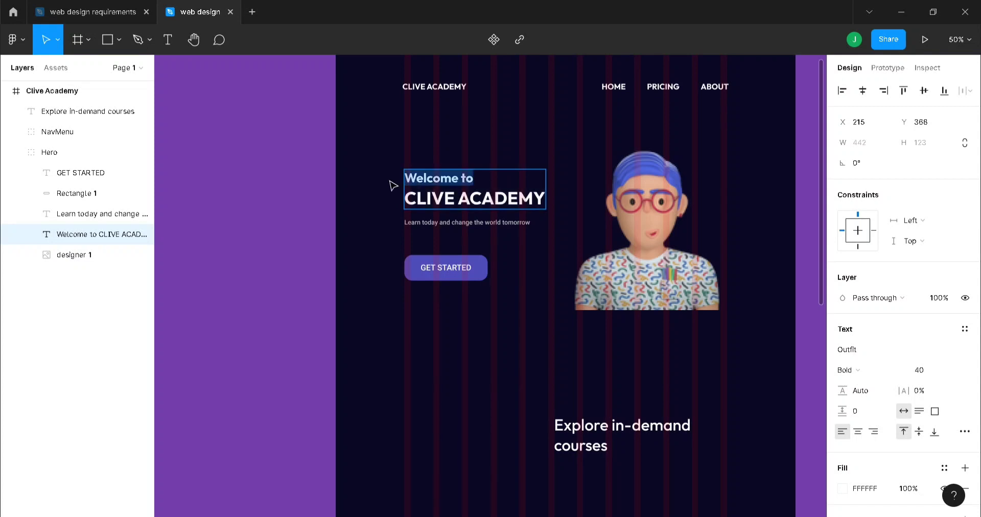
# - Move the 'Explore in-demand courses' heading right and up to about X 797, Y 1106
pyautogui.scroll(-5, 799, 388)
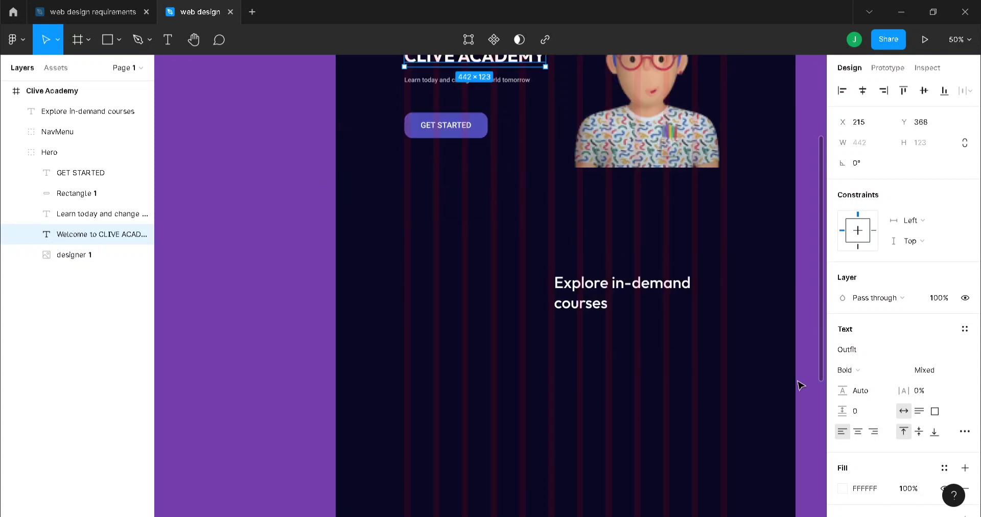
pyautogui.click(614, 301)
pyautogui.moveTo(607, 298); pyautogui.dragTo(637, 285)
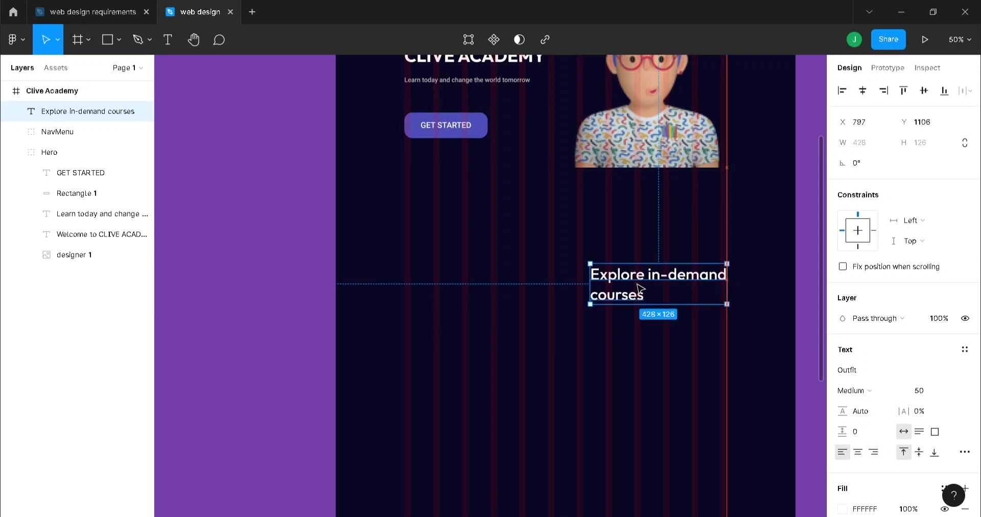
pyautogui.scroll(-1, 757, 299)
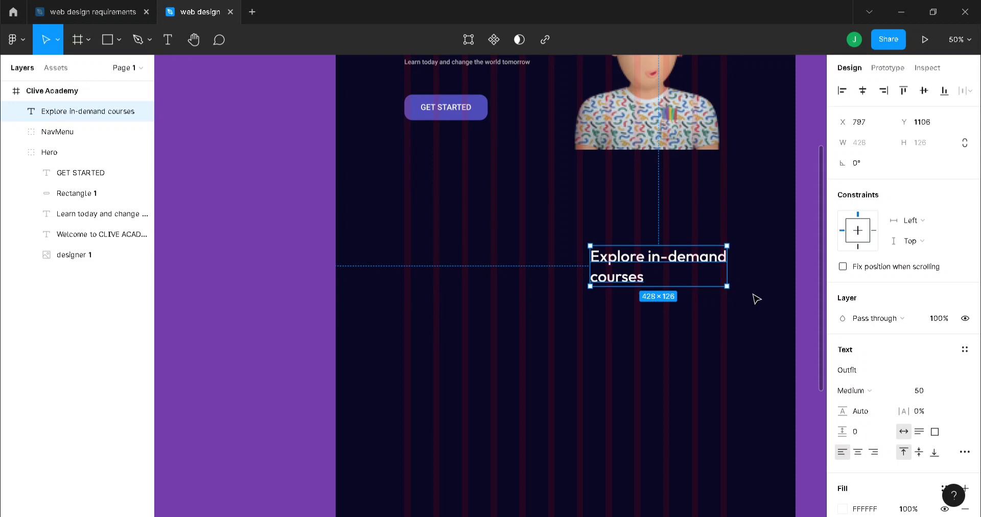
pyautogui.click(626, 321)
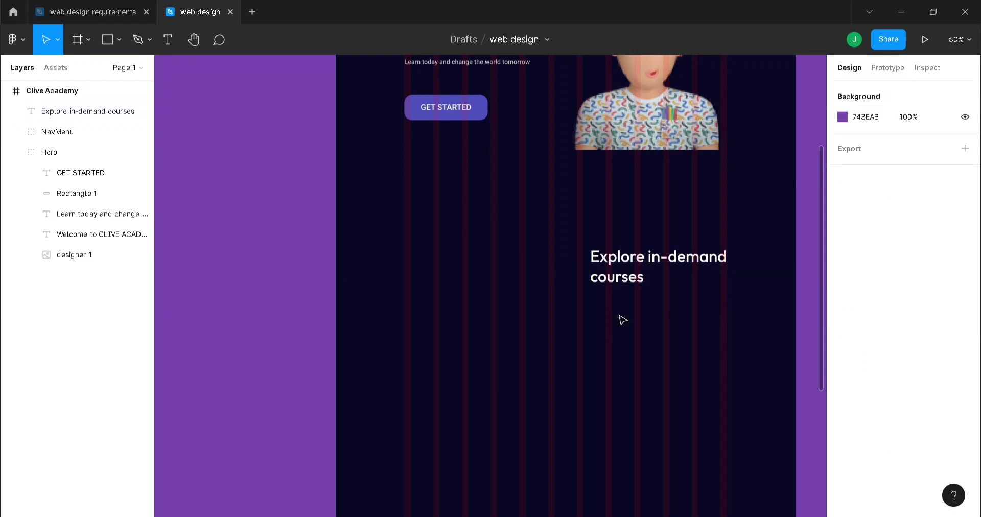
# - Add two-line text '2000+ courses and 500+ instructors / to learn without any limits' below the heading
pyautogui.press('t')
pyautogui.click(596, 305)
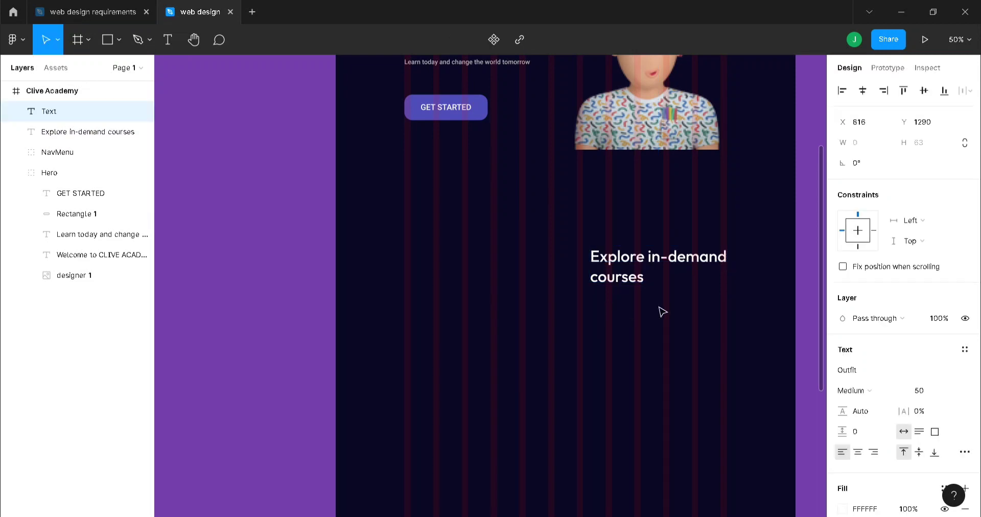
pyautogui.write('200')
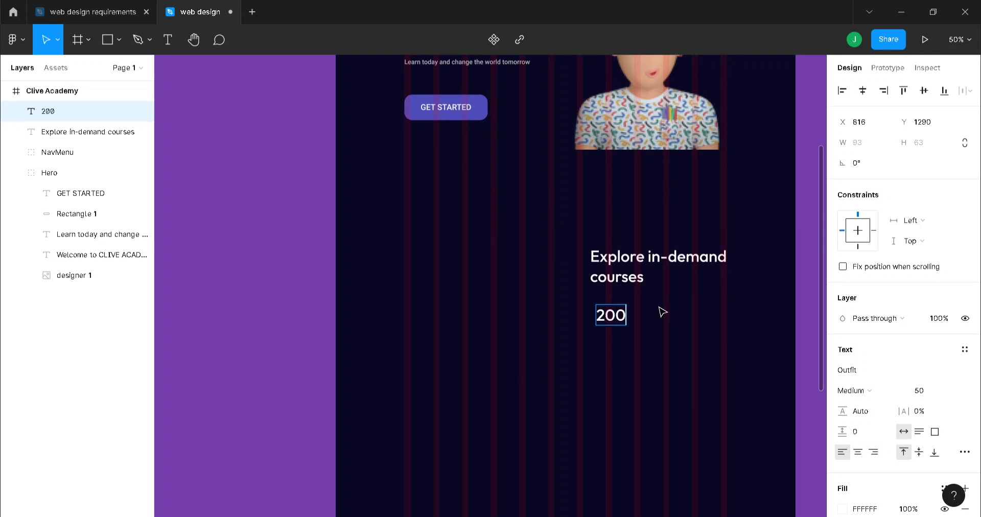
pyautogui.write('0+ courses')
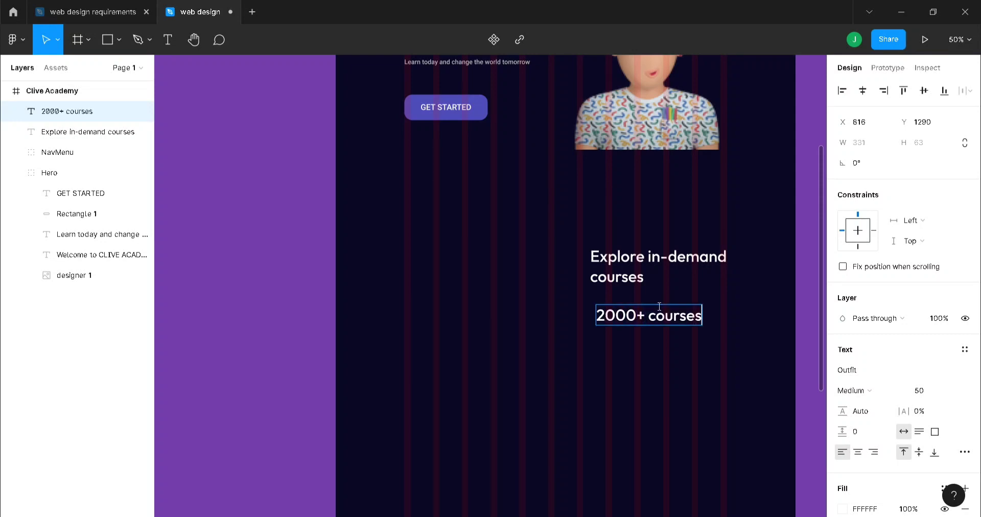
pyautogui.write(' and 500')
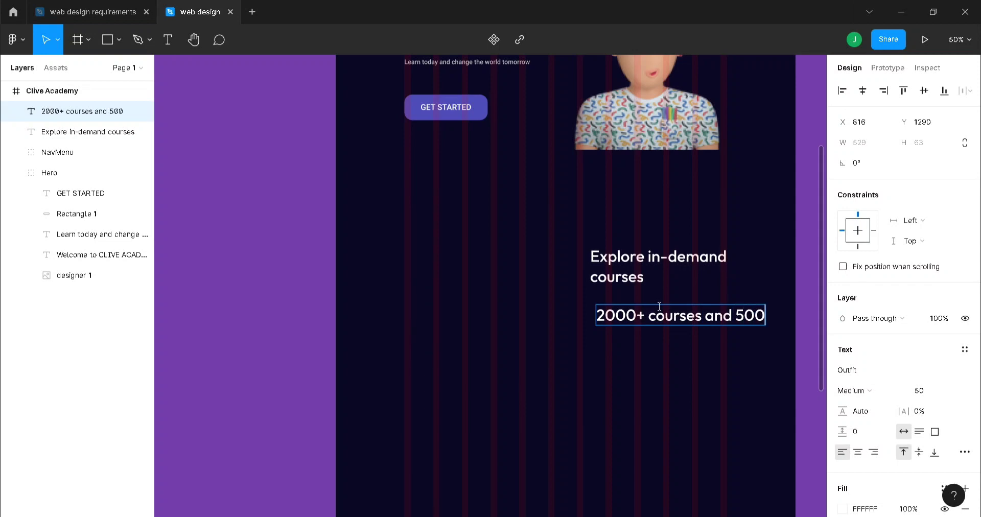
pyautogui.write('+')
pyautogui.write(' instructor')
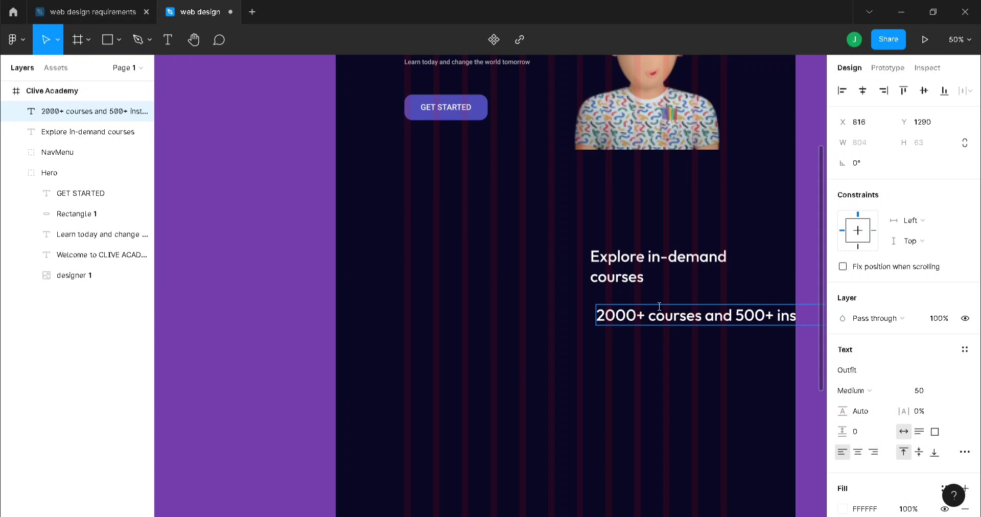
pyautogui.press('Return')
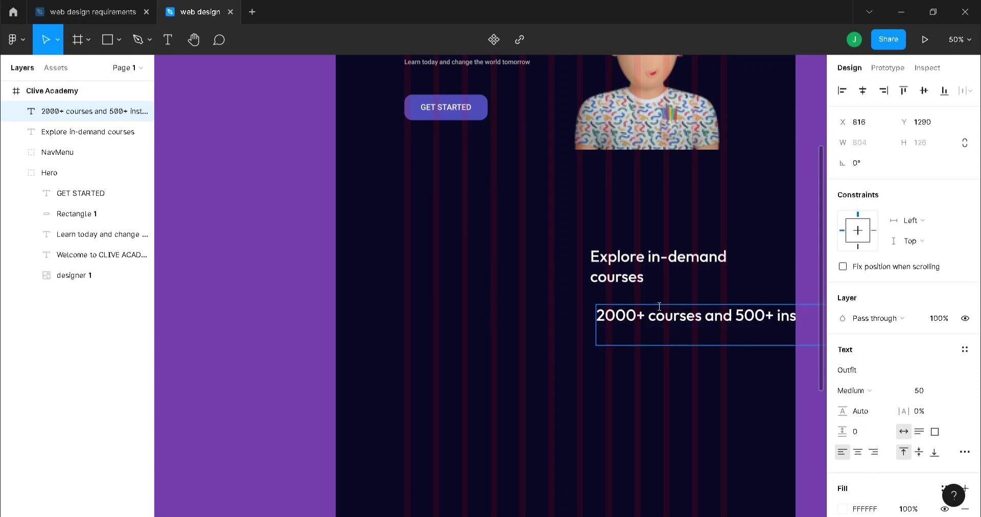
pyautogui.write('to learn withou')
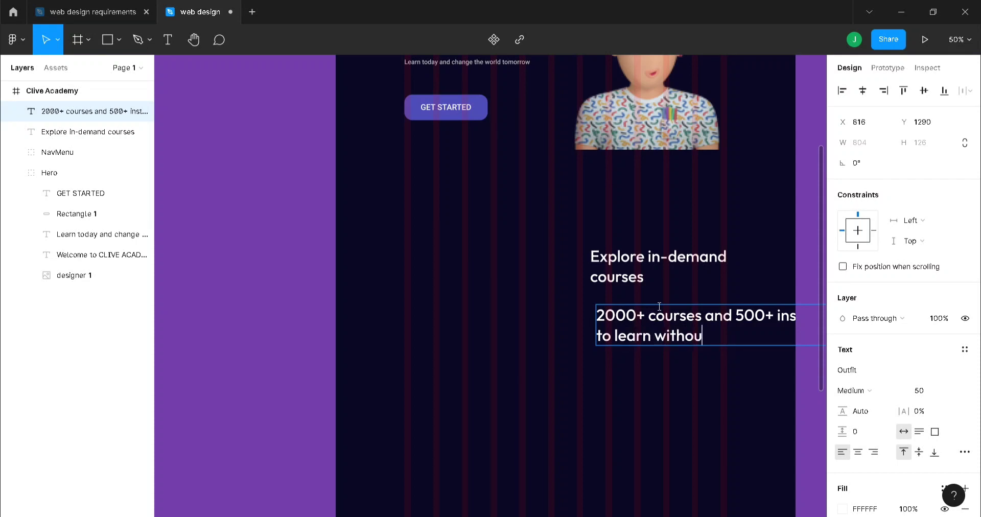
pyautogui.write('t any limo')
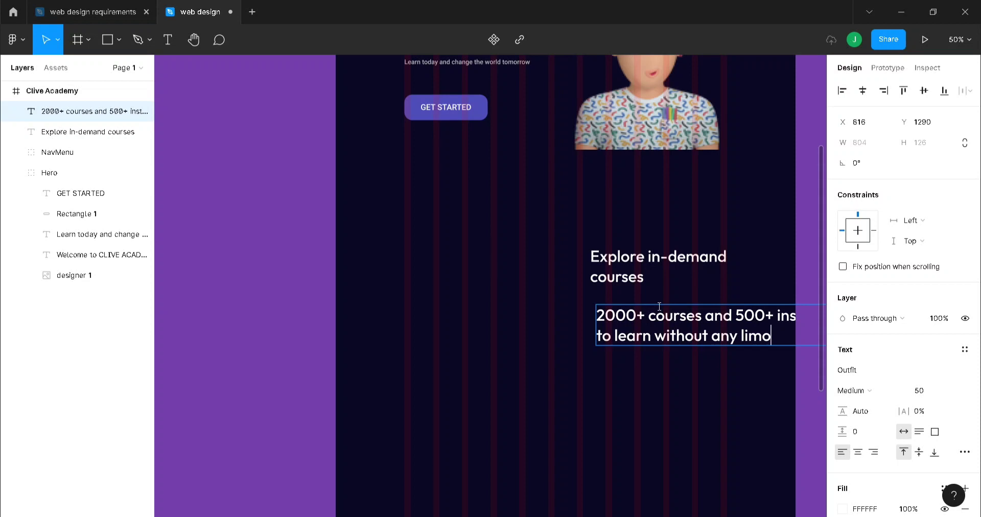
pyautogui.press('BackSpace')
pyautogui.write('its')
pyautogui.press('Escape')
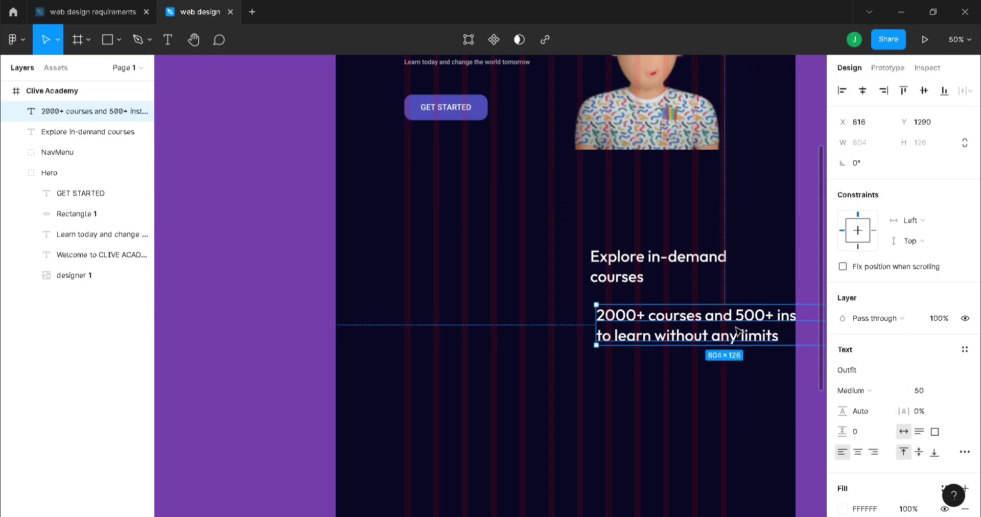
pyautogui.moveTo(728, 304); pyautogui.dragTo(714, 305)
# - Set the subtext to Roboto Medium 20 and place it just under the heading
pyautogui.click(934, 393)
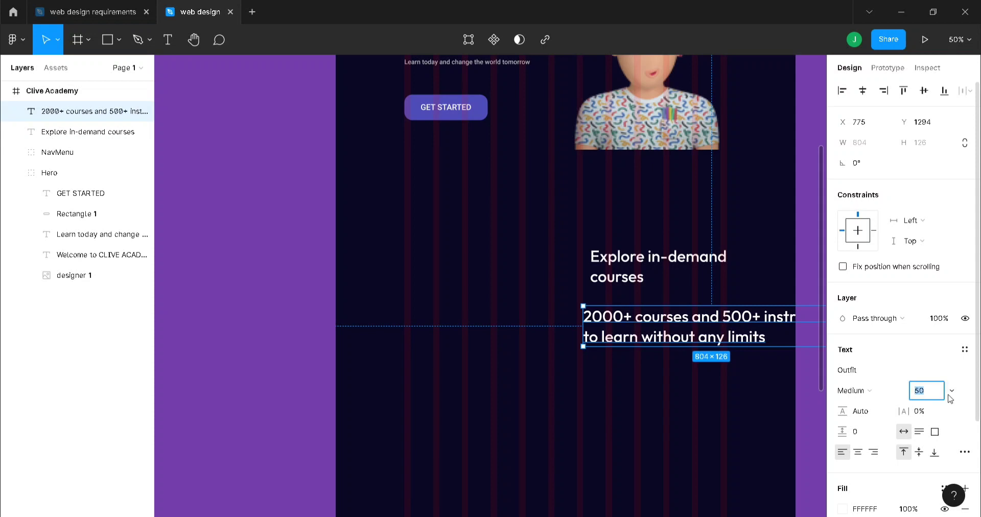
pyautogui.write('20')
pyautogui.press('Return')
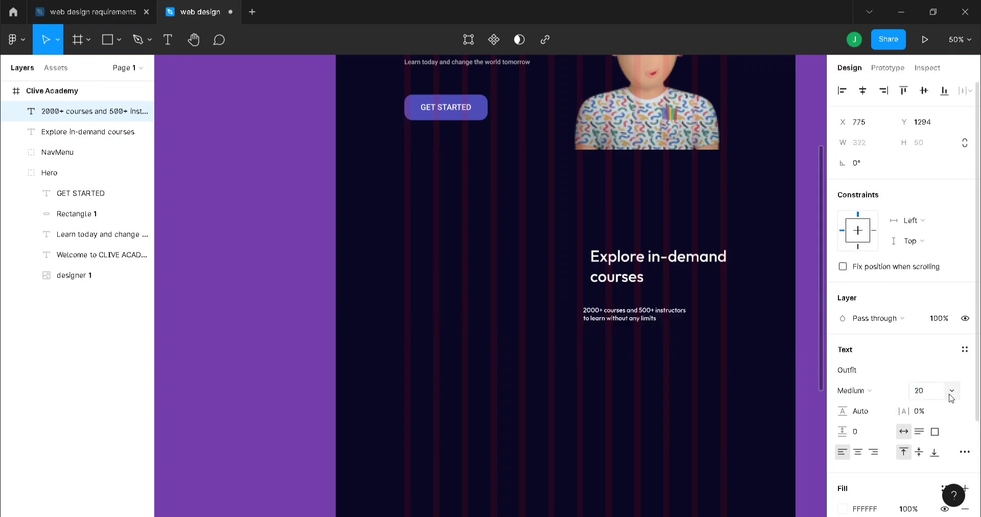
pyautogui.click(867, 370)
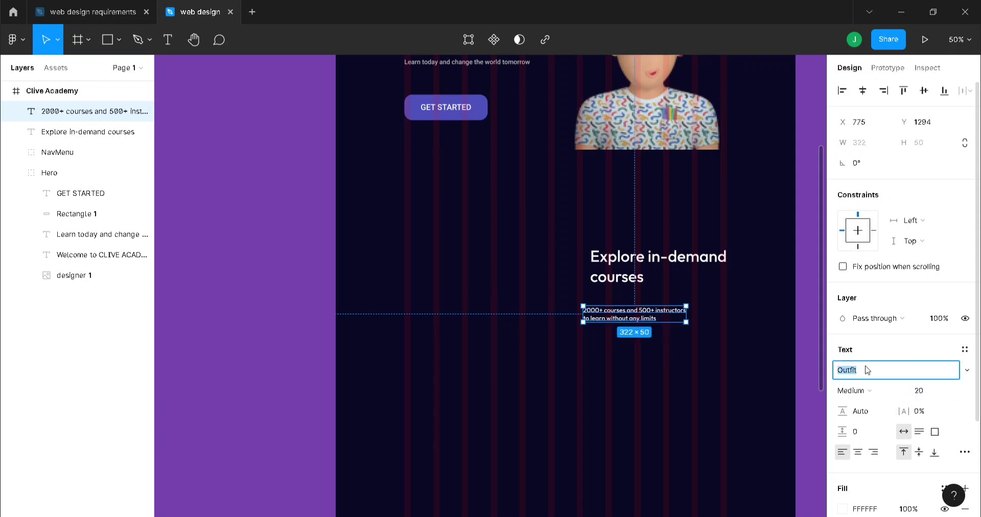
pyautogui.write('Roboto')
pyautogui.press('Return')
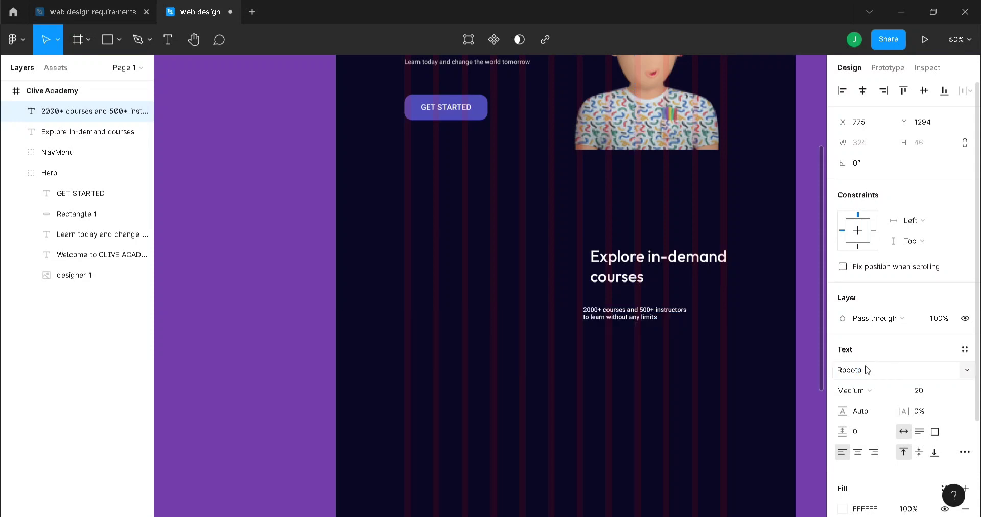
pyautogui.click(897, 390)
pyautogui.click(778, 386)
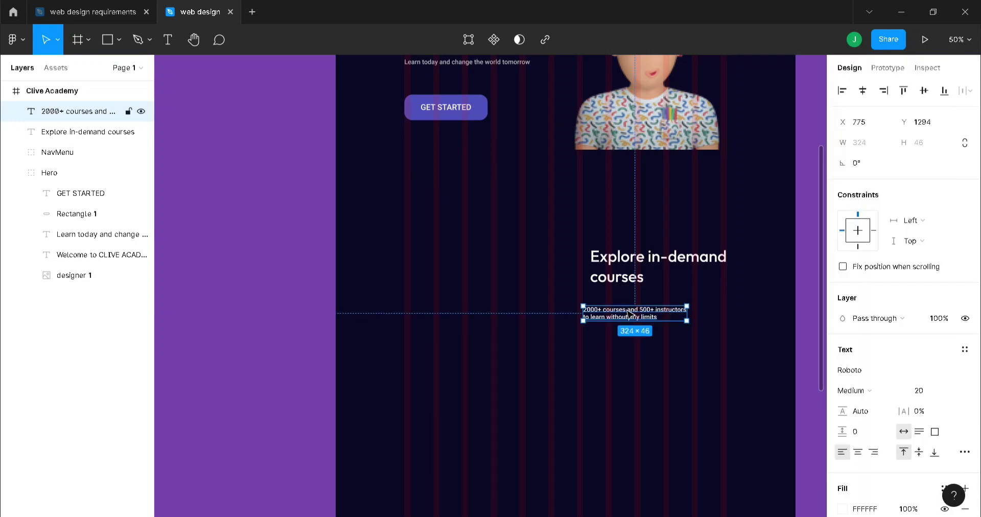
pyautogui.moveTo(630, 314); pyautogui.dragTo(634, 299)
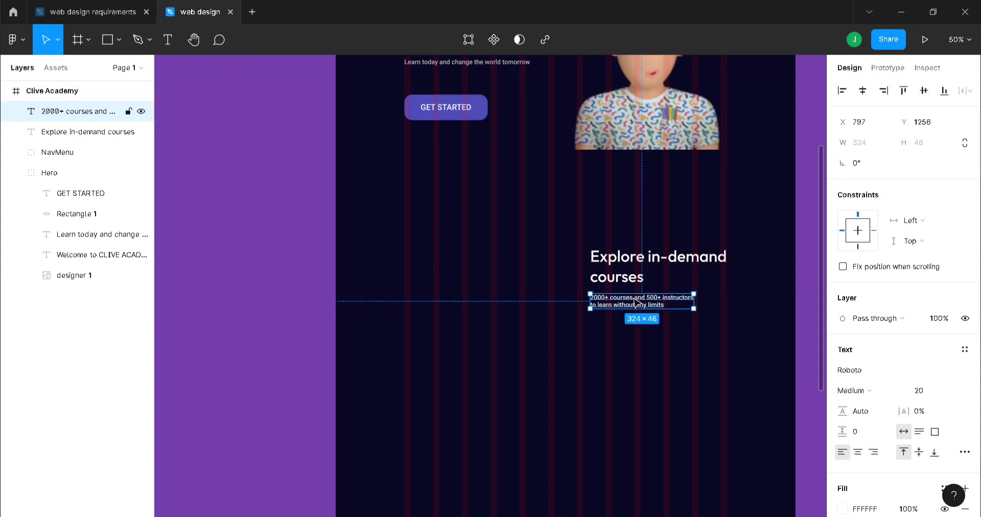
# - Colour the subtext grey BFBFBF
pyautogui.click(843, 509)
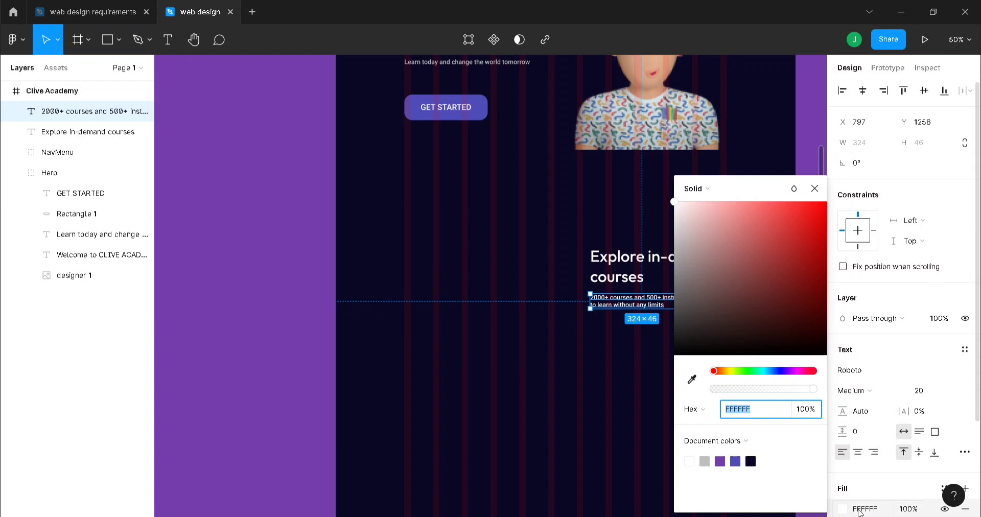
pyautogui.click(705, 462)
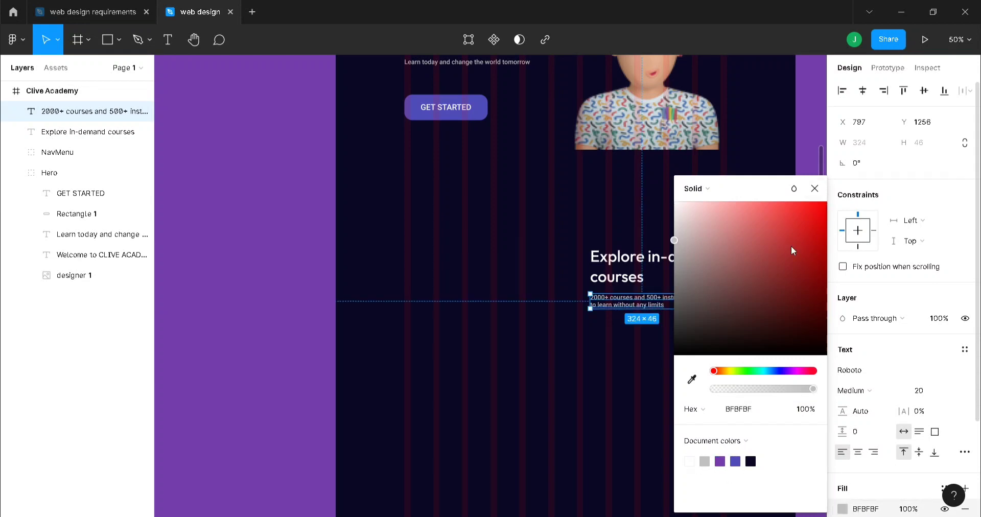
pyautogui.click(815, 188)
pyautogui.click(631, 420)
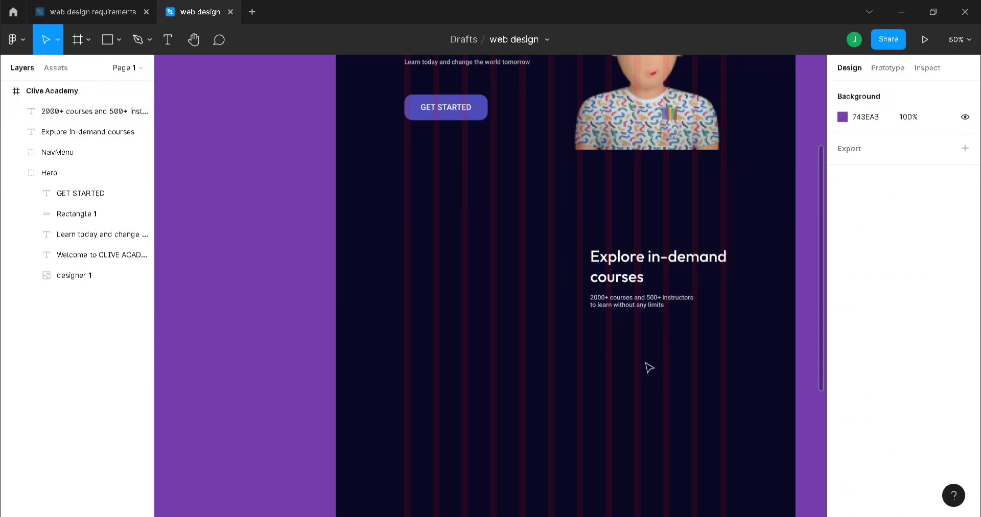
# - Return to the web design requirements file and select its computer illustration
pyautogui.scroll(-1, 649, 367)
pyautogui.scroll(-1, 649, 367)
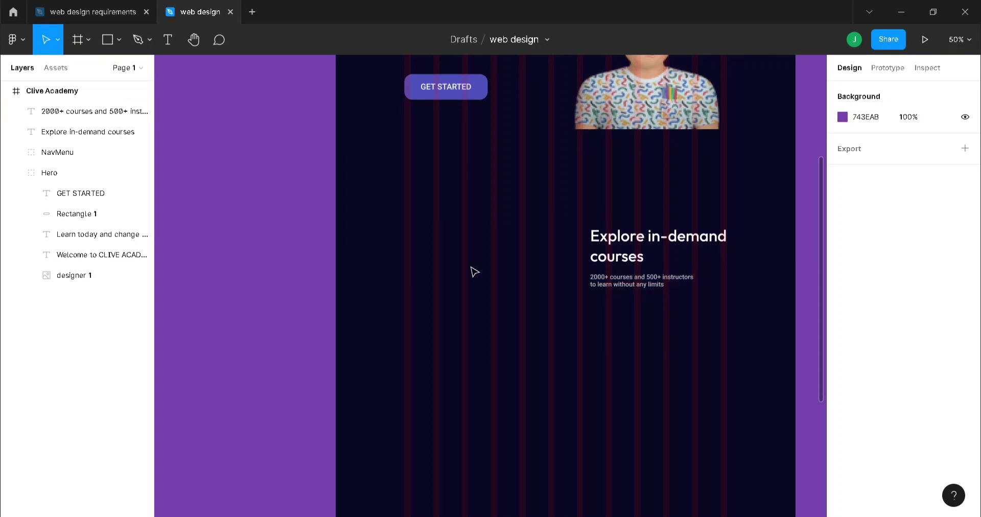
pyautogui.click(68, 7)
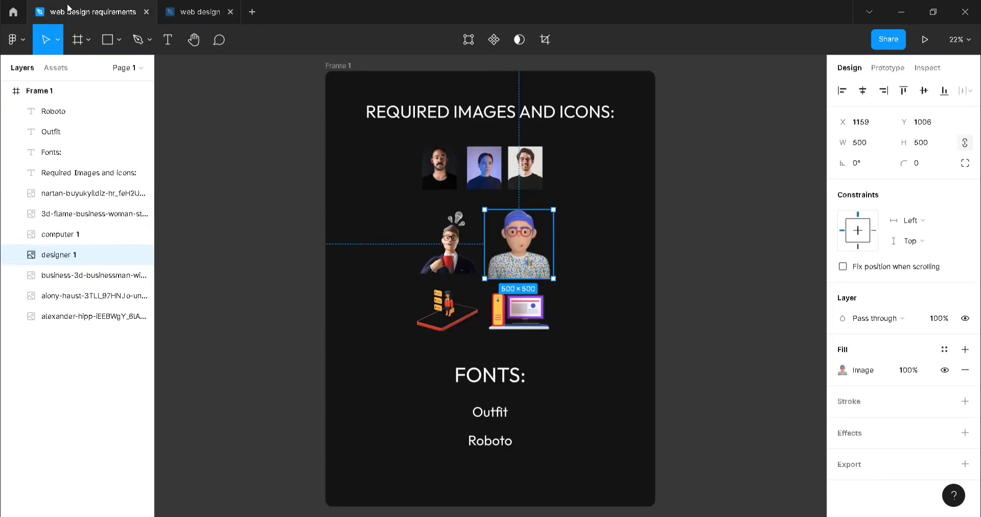
pyautogui.click(536, 306)
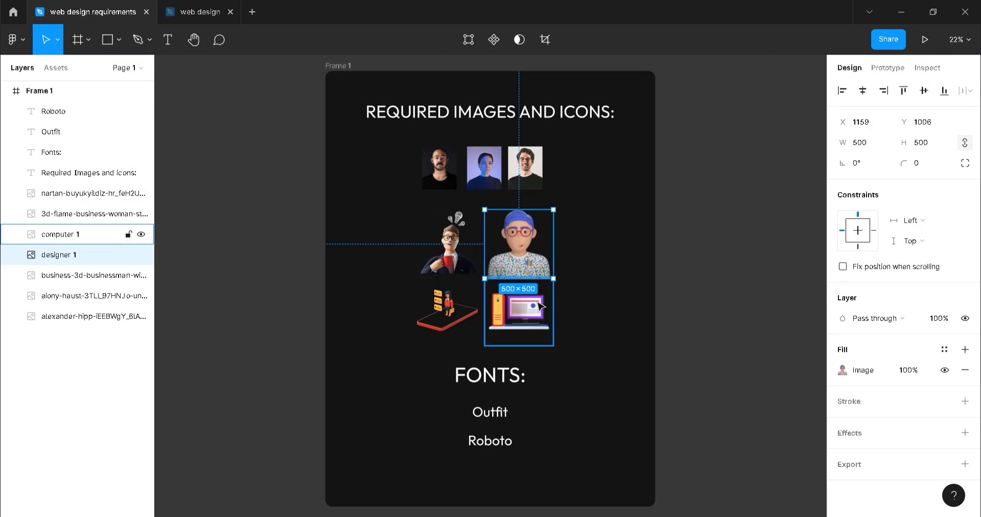
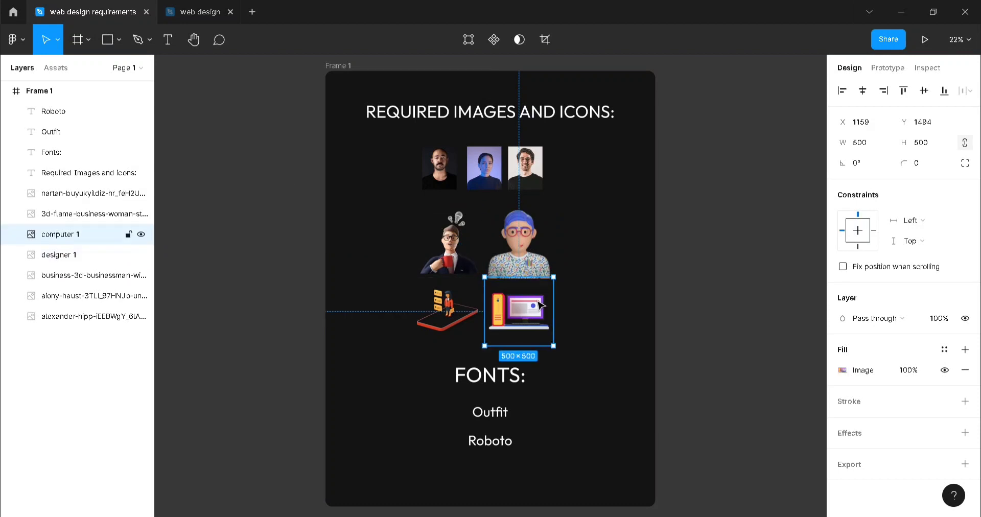
# - Paste the computer 1 illustration into the design at X 215, Y 969, left of the Explore heading
pyautogui.click(187, 8)
pyautogui.hotkey('ctrl', 'v')
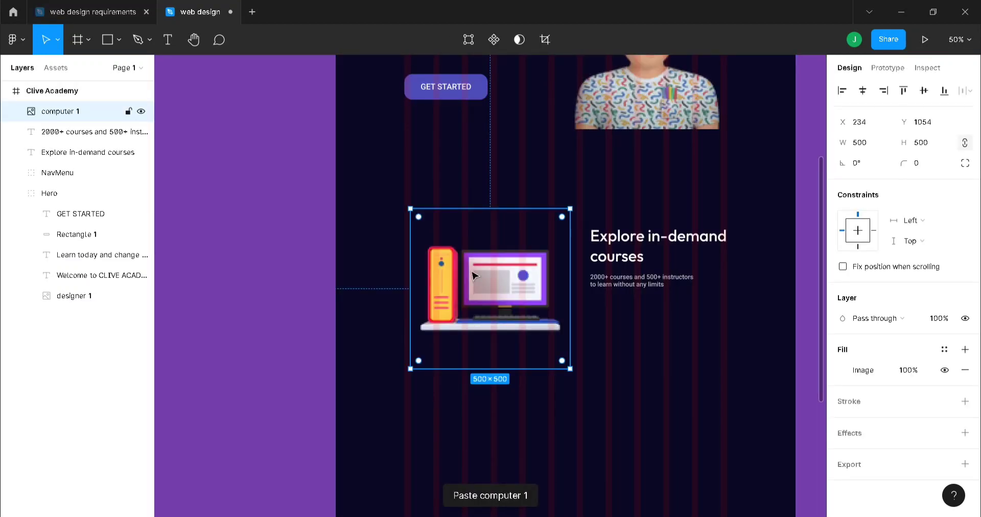
pyautogui.moveTo(475, 285); pyautogui.dragTo(468, 258)
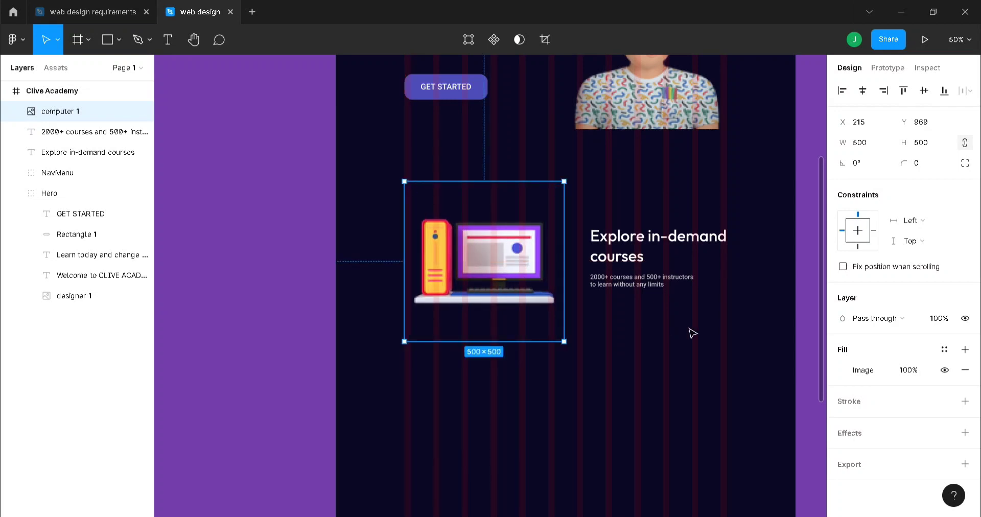
pyautogui.click(692, 333)
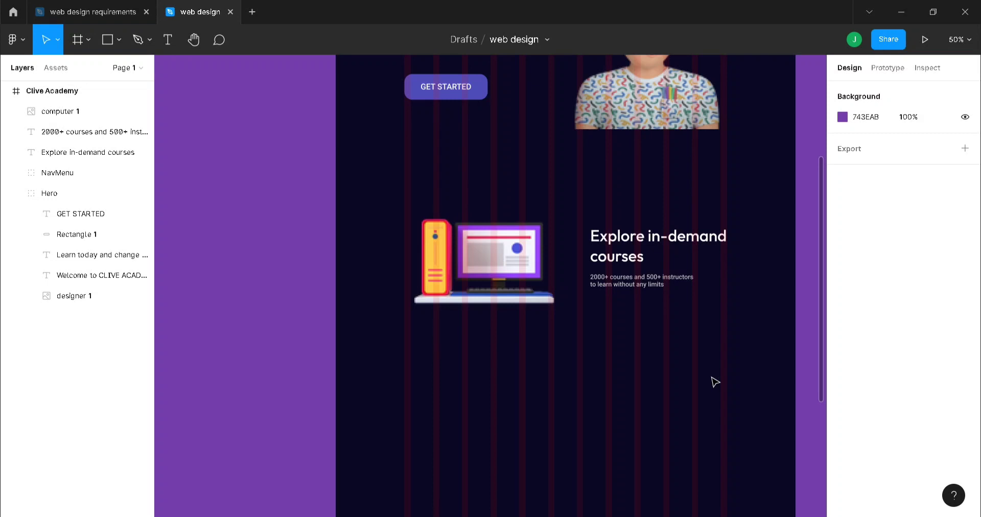
pyautogui.scroll(-2, 715, 382)
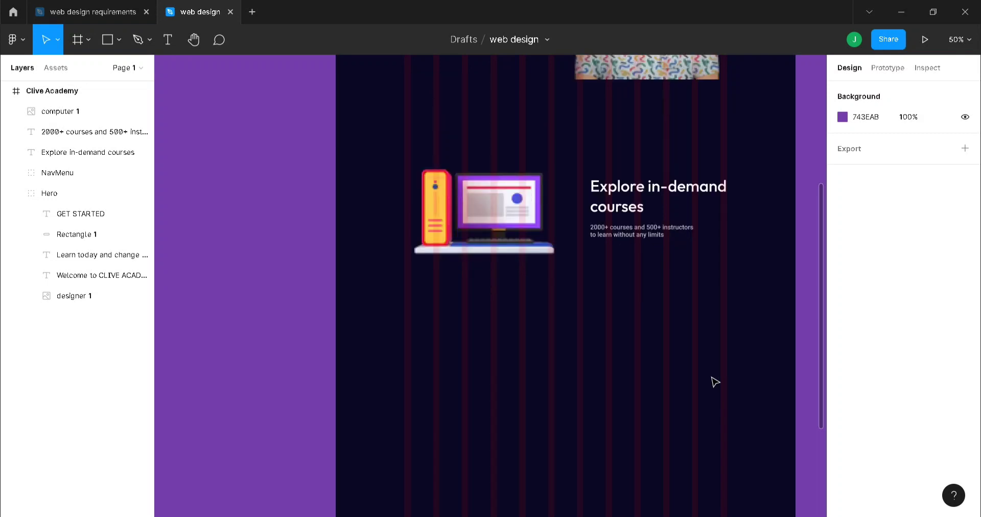
pyautogui.scroll(-1, 715, 382)
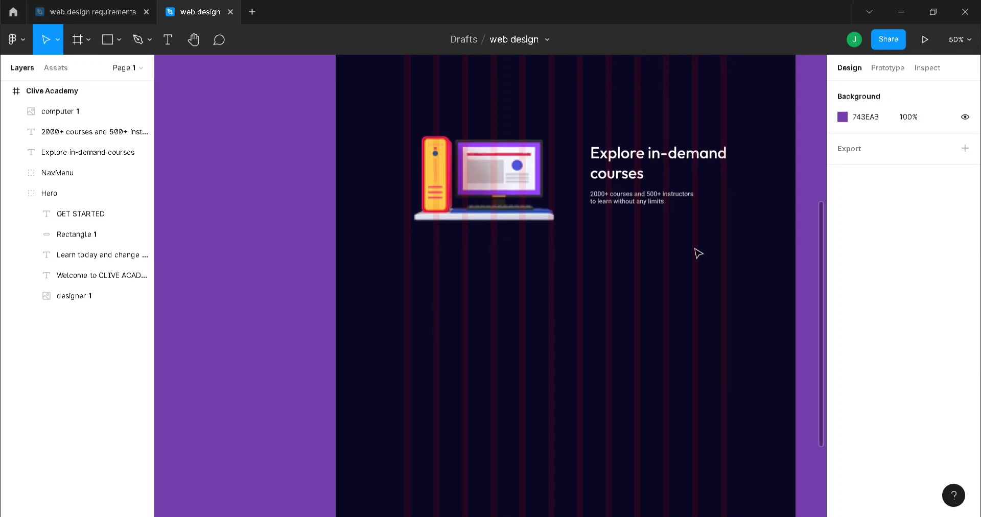
# - Draw a 325×68 rectangle under the Explore subtitle with corner radius 202
pyautogui.press('r')
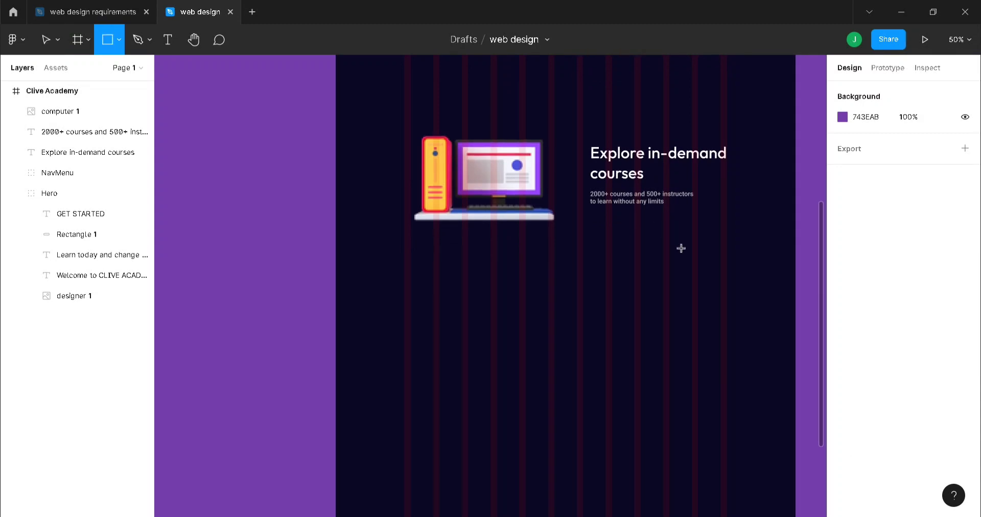
pyautogui.moveTo(612, 220)
pyautogui.mouseDown()
pyautogui.moveTo(717, 240)
pyautogui.moveTo(657, 234)
pyautogui.mouseUp()
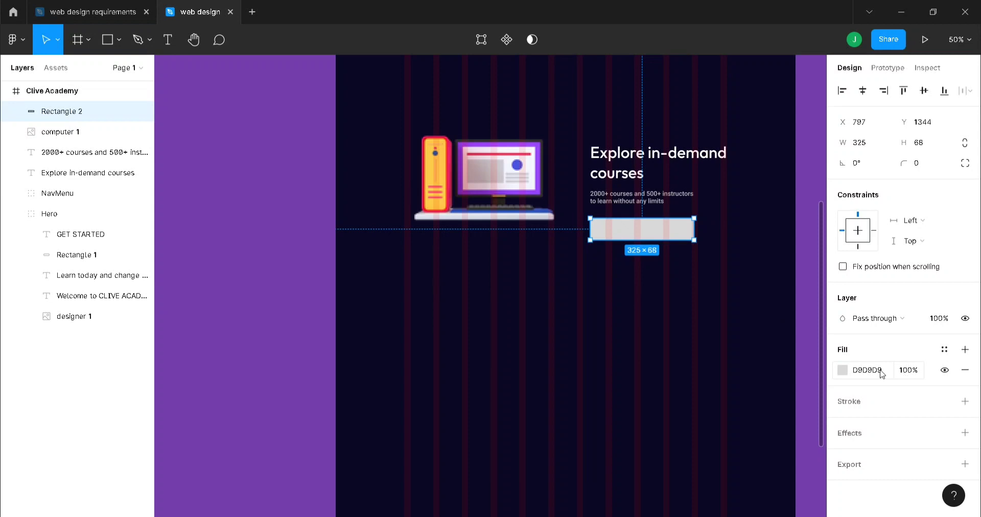
pyautogui.click(944, 170)
pyautogui.write('202')
pyautogui.press('Return')
# - Fill the pill with the GET STARTED button's purple, 4F4DB9
pyautogui.click(845, 373)
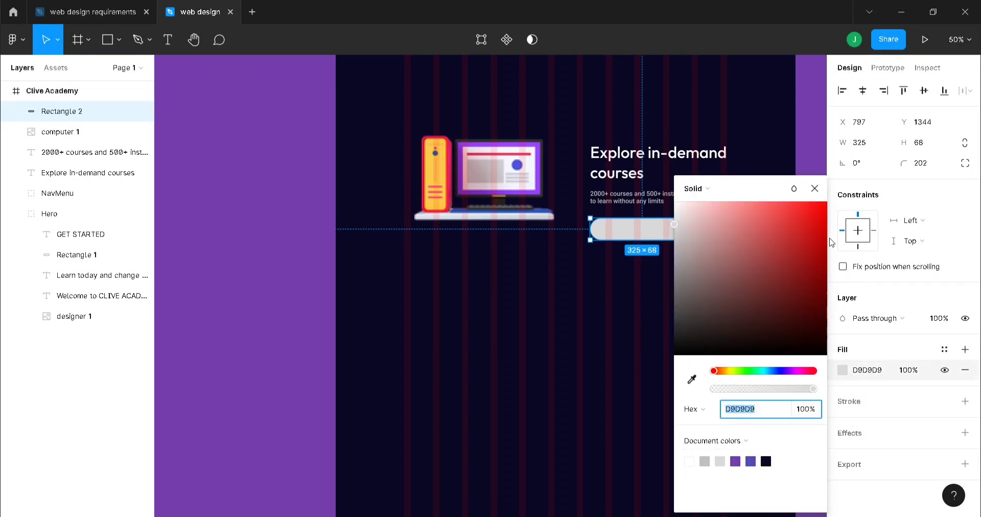
pyautogui.press('Escape')
pyautogui.press('Escape')
pyautogui.scroll(3, 722, 268)
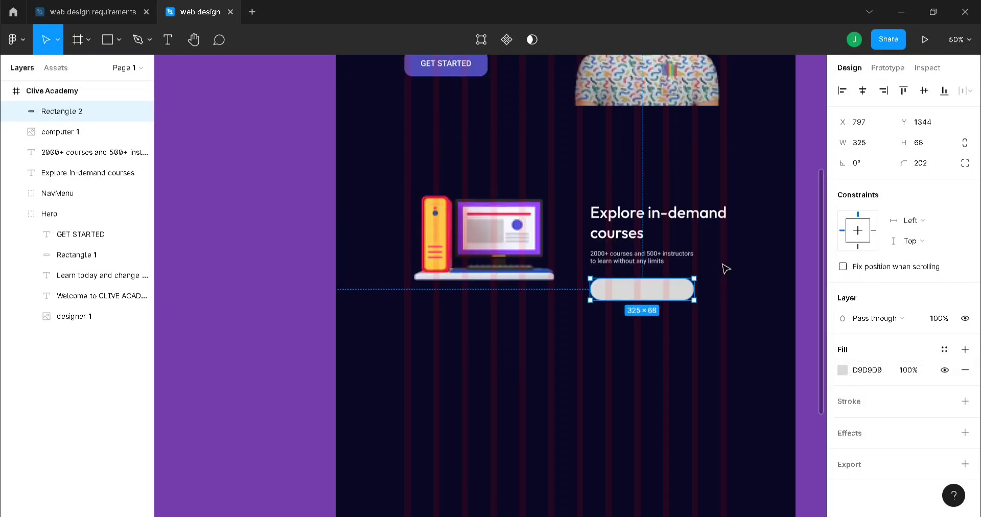
pyautogui.click(843, 370)
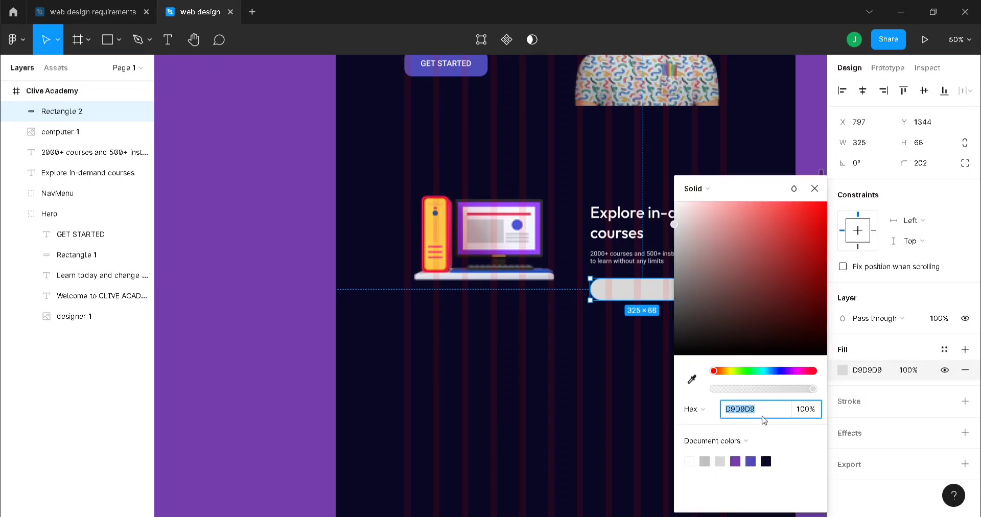
pyautogui.click(692, 378)
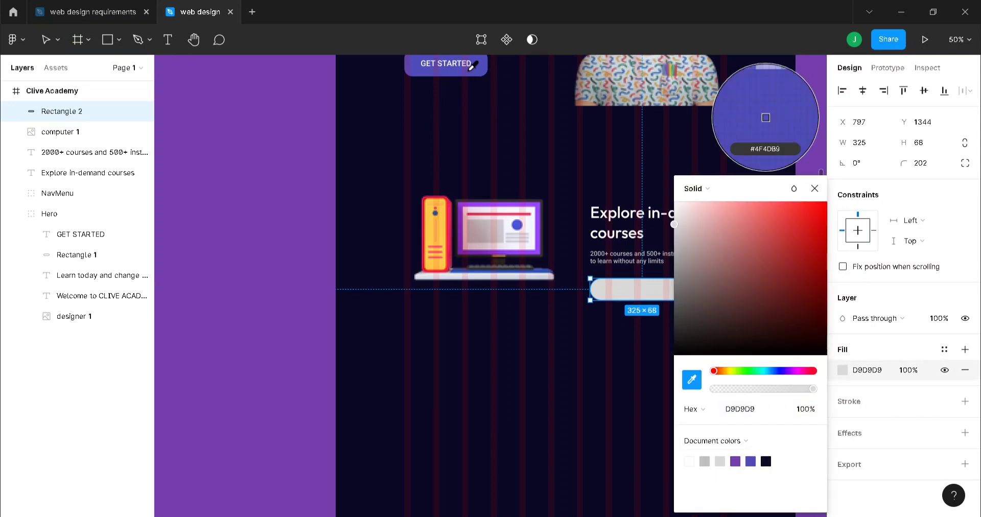
pyautogui.click(473, 66)
pyautogui.click(814, 188)
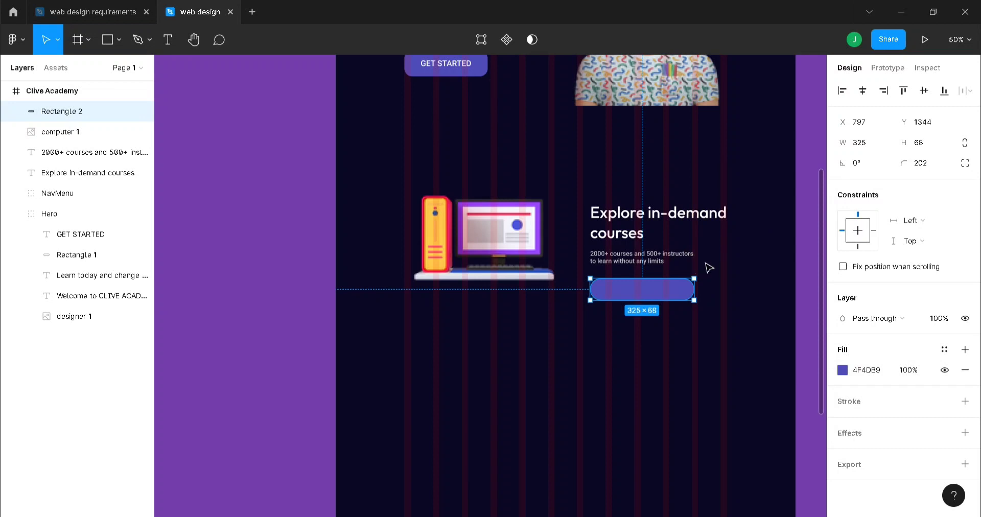
pyautogui.hotkey('shift', '0')
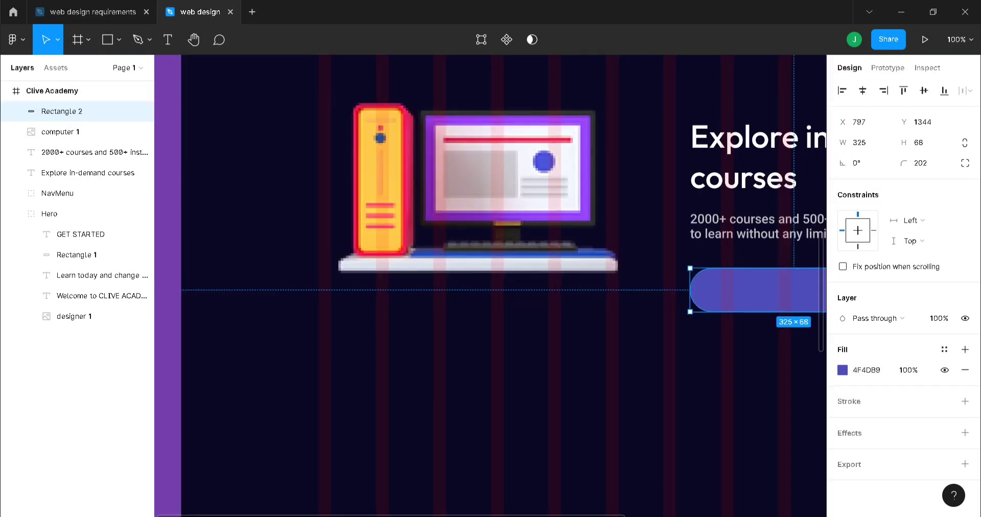
# - Add a 'VIEW OUR PRICING' label centred on the purple pill
pyautogui.hscroll(5, 642, 510)
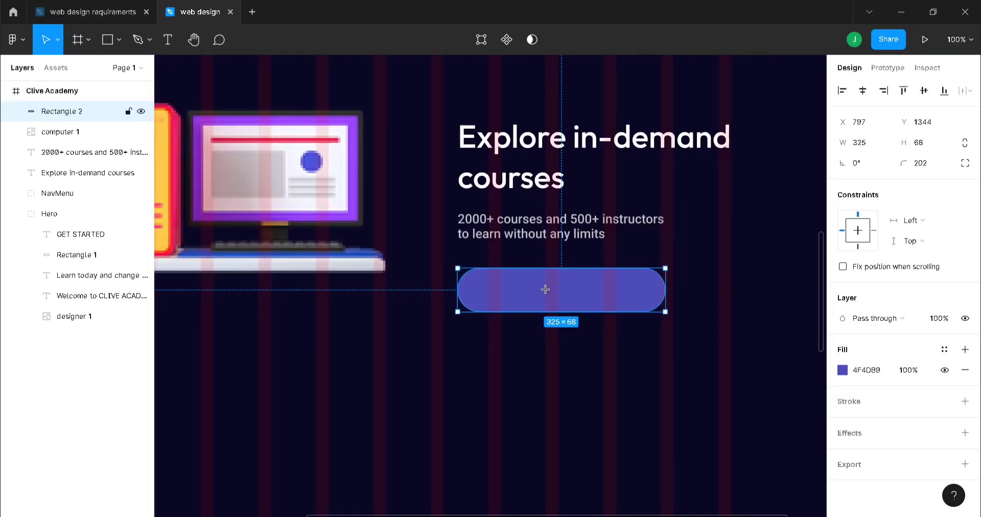
pyautogui.press('t')
pyautogui.click(500, 285)
pyautogui.write('V')
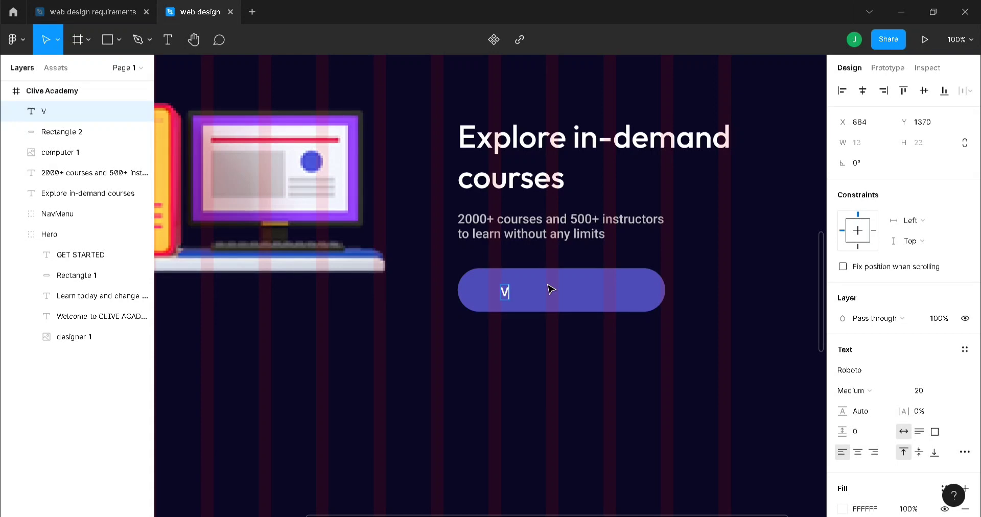
pyautogui.write('IEW OUR ')
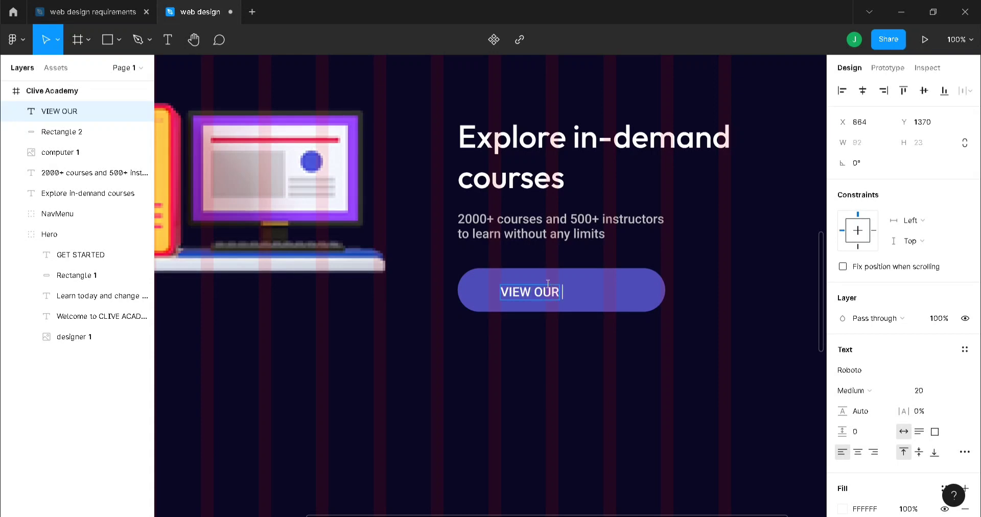
pyautogui.write('PRICING')
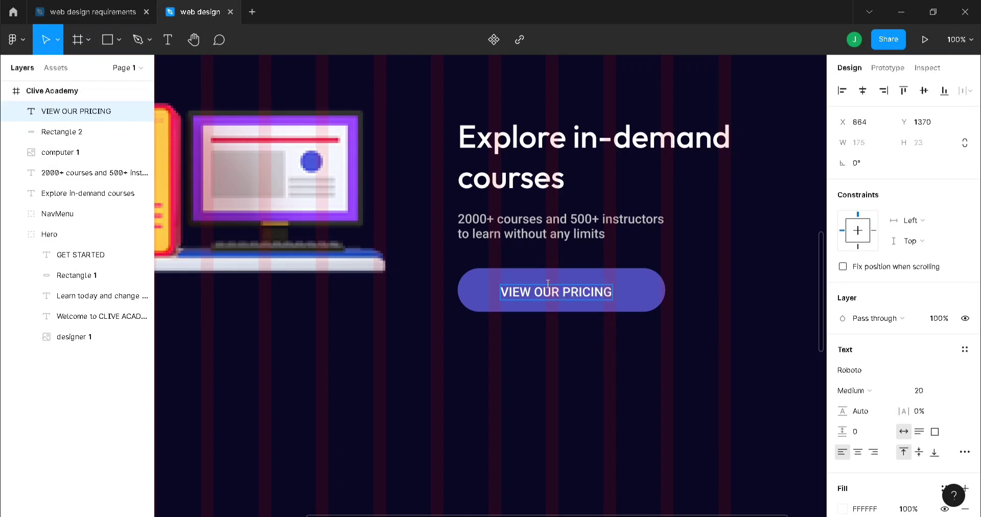
pyautogui.press('Escape')
pyautogui.moveTo(586, 297)
pyautogui.mouseDown()
pyautogui.moveTo(574, 293)
pyautogui.moveTo(591, 294)
pyautogui.mouseUp()
pyautogui.press('Right')
pyautogui.press('Right')
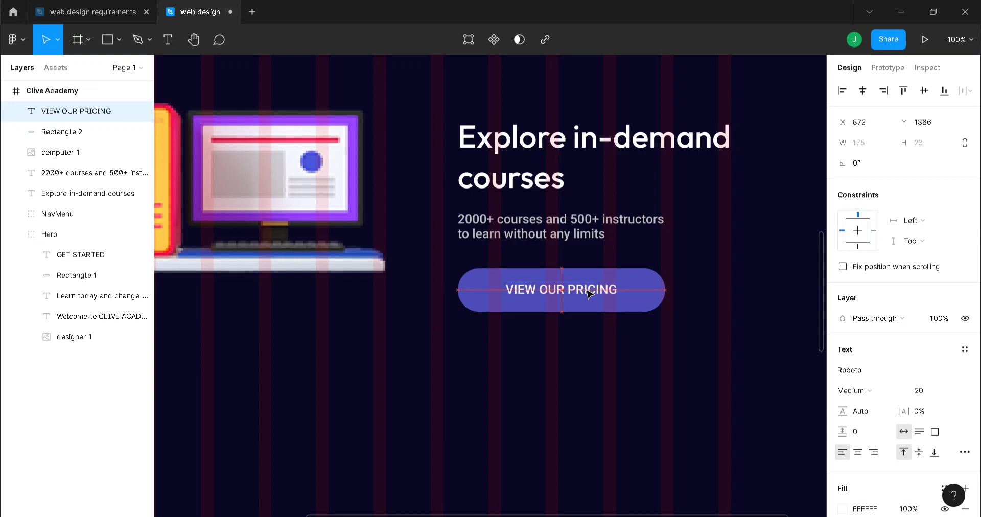
# - Align the label and pill together as one button under the Explore text
pyautogui.click(598, 329)
pyautogui.click(591, 292)
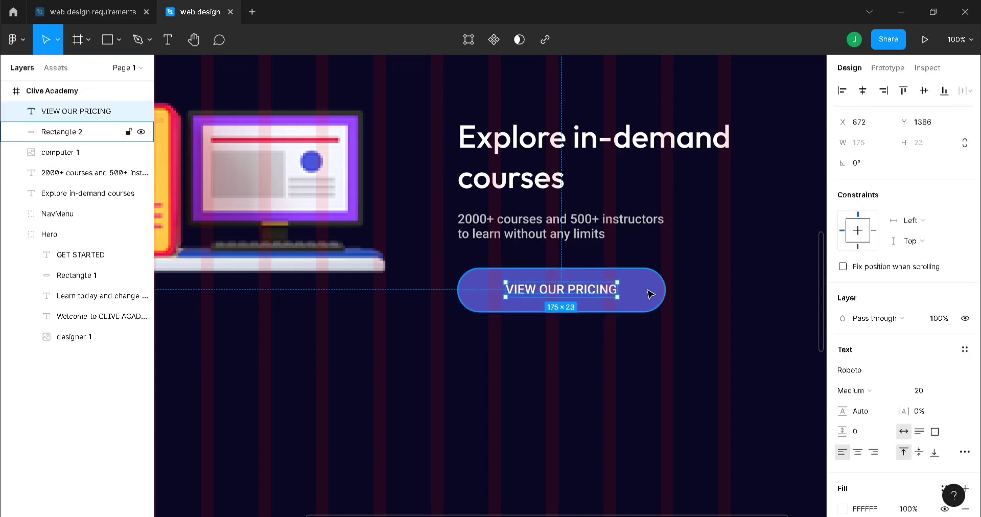
pyautogui.keyDown('shift'); pyautogui.click(650, 291); pyautogui.keyUp('shift')
pyautogui.hotkey('shift', 'Left')
pyautogui.hotkey('shift', 'Left')
pyautogui.press('Left')
pyautogui.press('Left')
pyautogui.moveTo(630, 295); pyautogui.dragTo(642, 292)
pyautogui.click(642, 392)
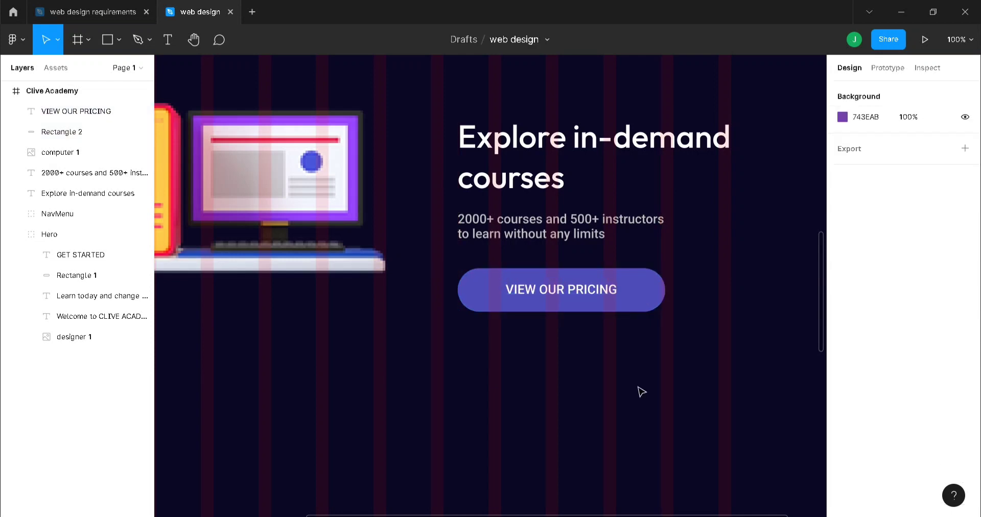
# - Turn on the Clive Academy frame's 12-column, 20 px layout grid and scroll to the Explore section
pyautogui.hotkey('ctrl', '-')
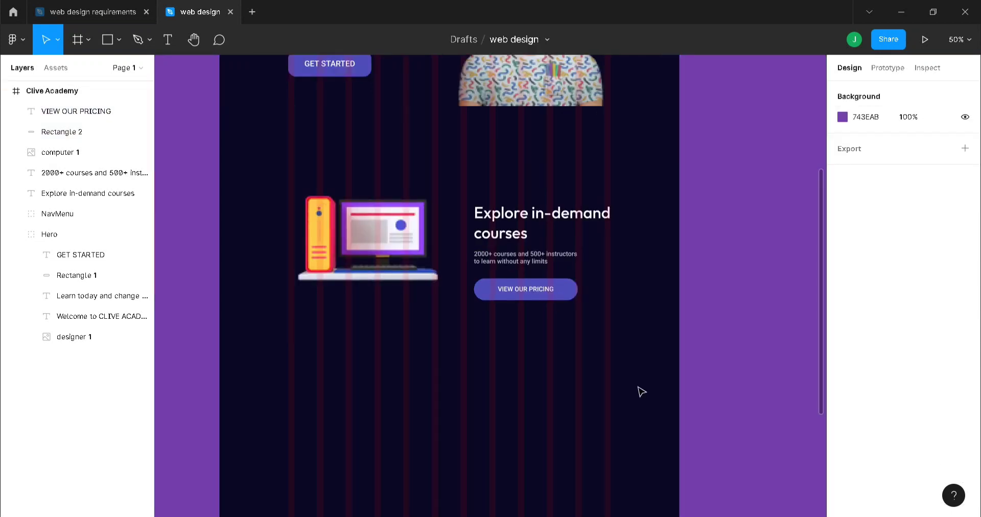
pyautogui.scroll(10, 613, 269)
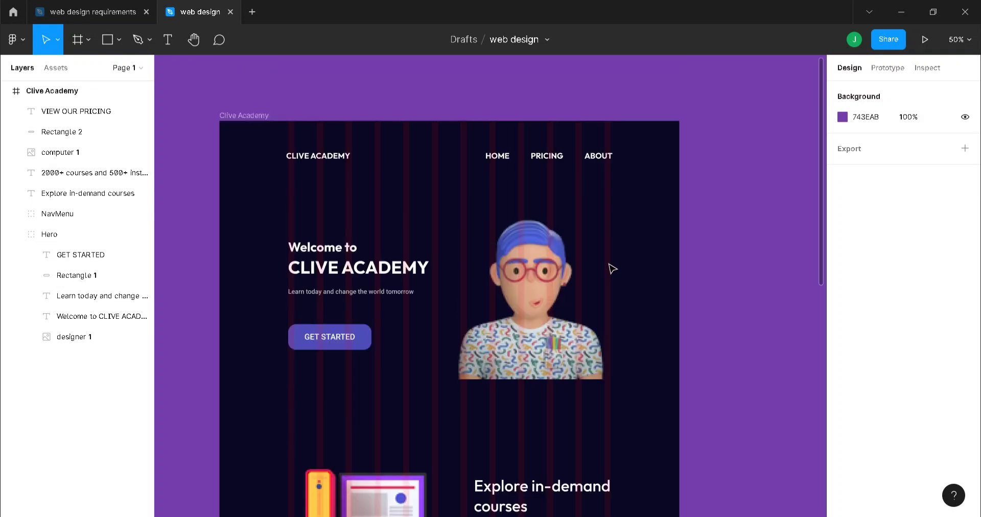
pyautogui.click(242, 116)
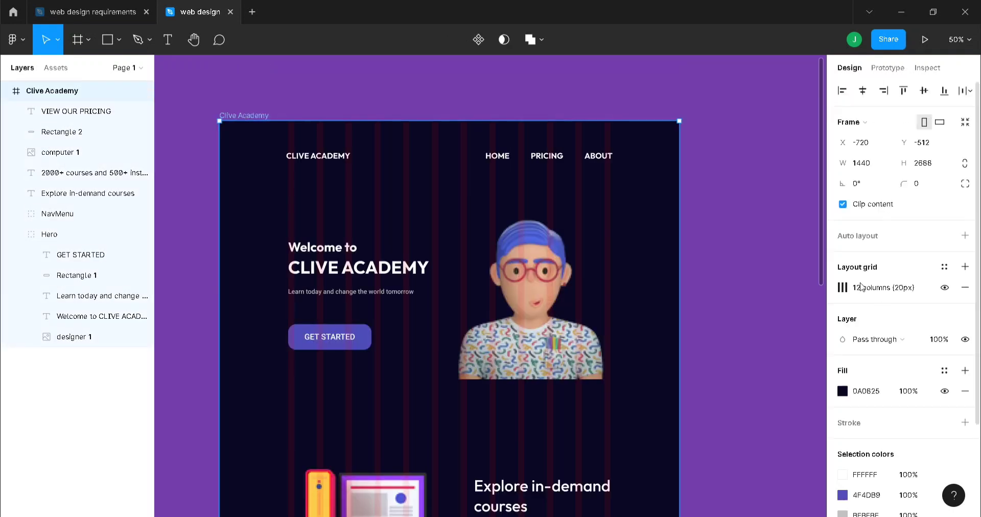
pyautogui.click(944, 287)
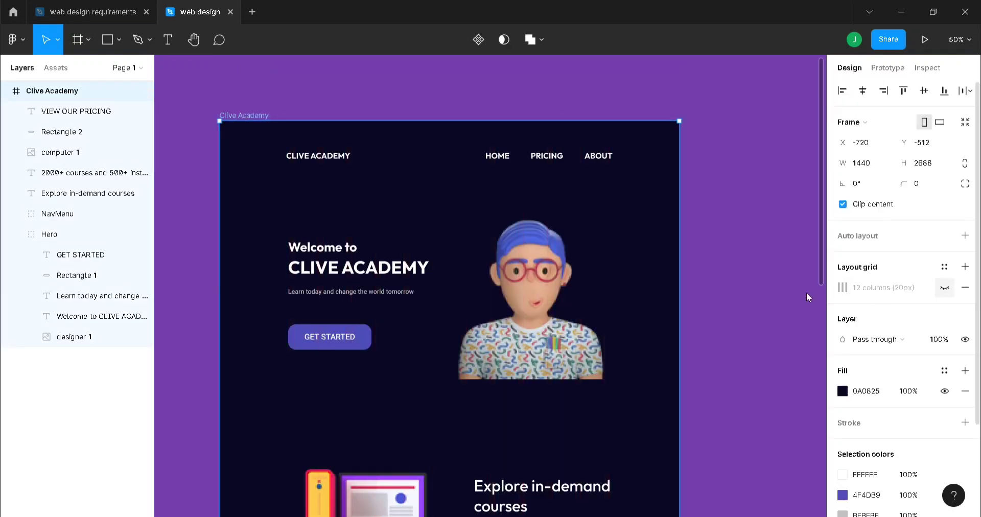
pyautogui.scroll(-4, 716, 298)
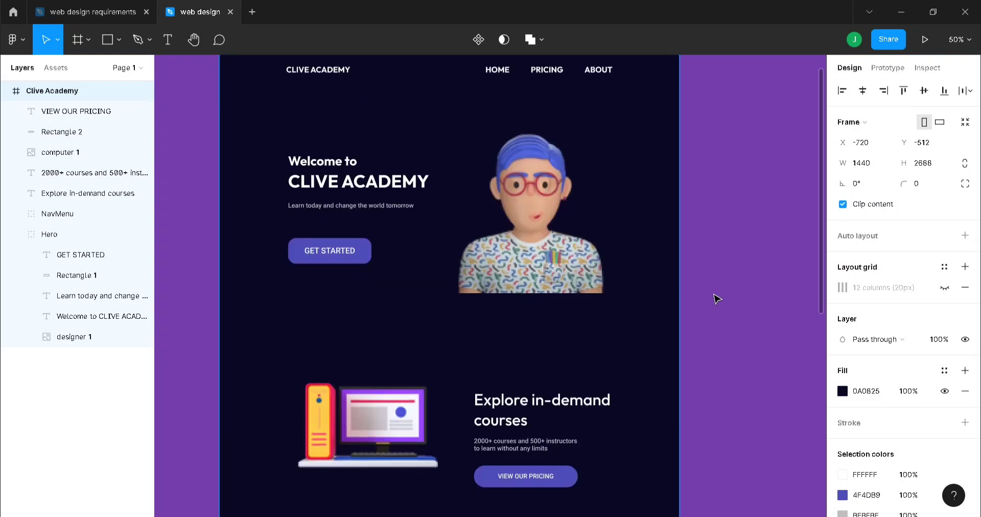
pyautogui.scroll(-1, 716, 298)
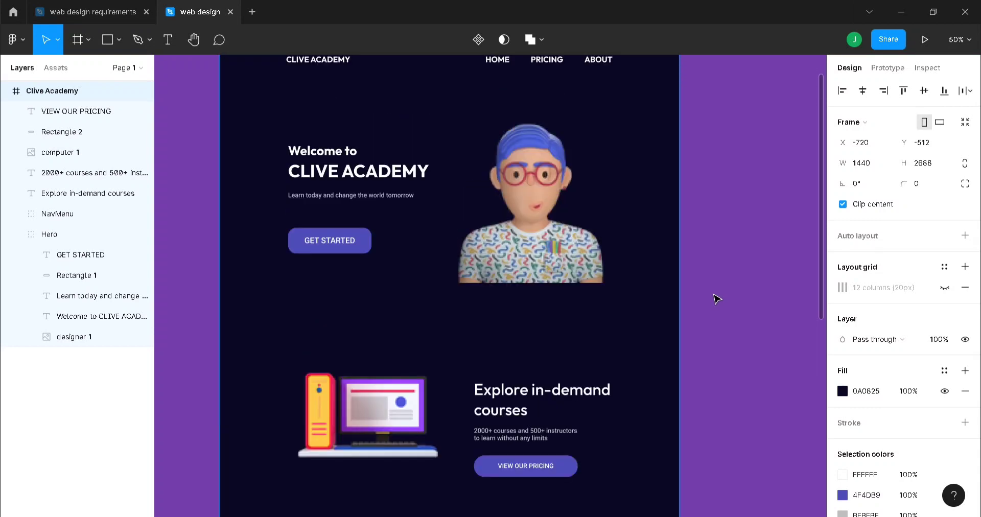
pyautogui.scroll(3, 717, 299)
pyautogui.scroll(-8, 717, 298)
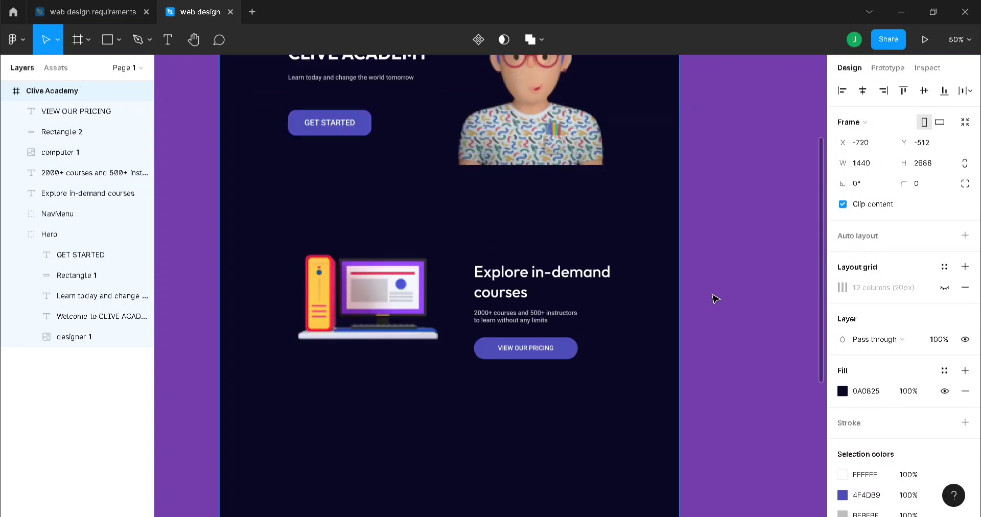
pyautogui.scroll(7, 716, 299)
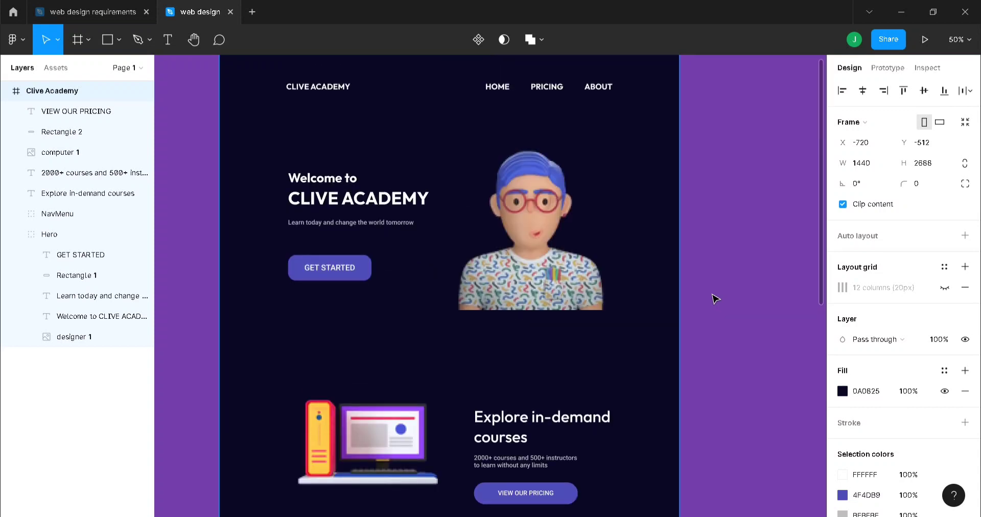
pyautogui.scroll(2, 716, 298)
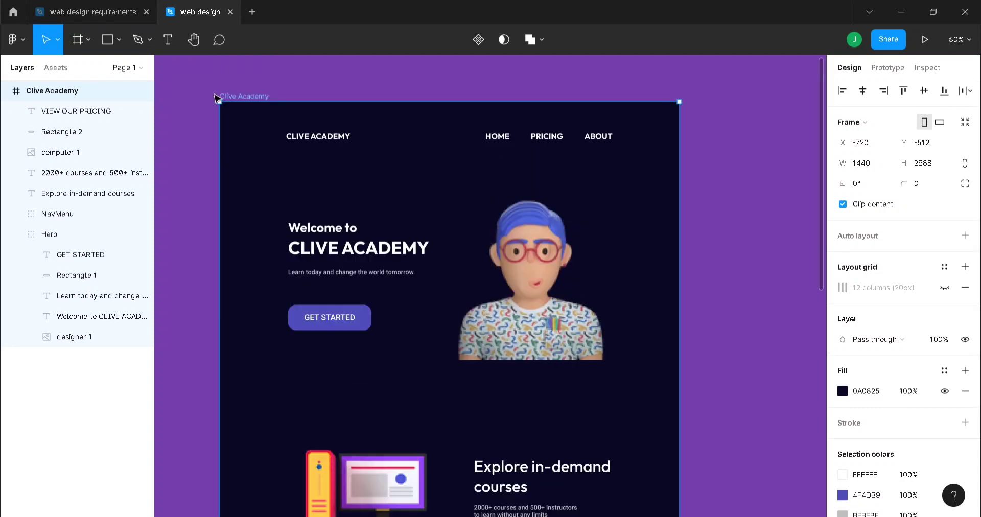
pyautogui.click(944, 288)
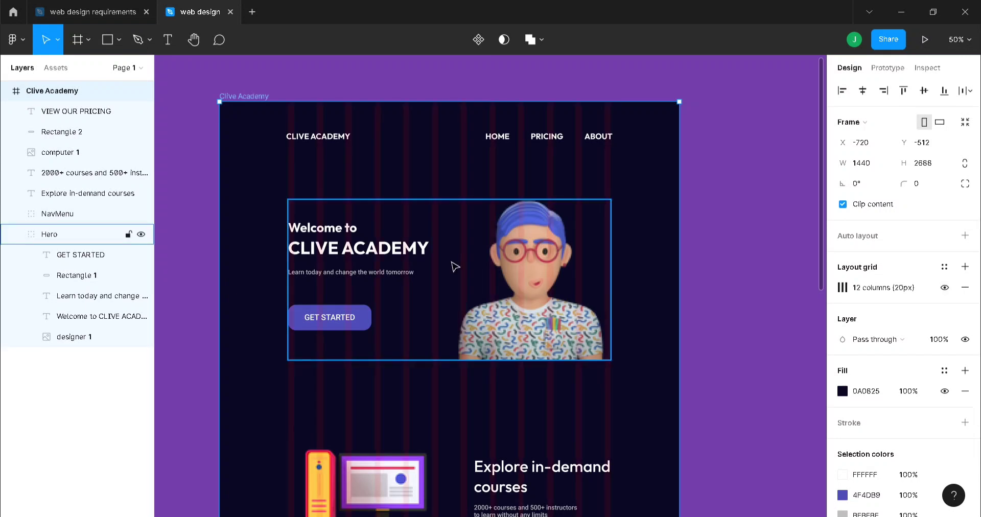
pyautogui.scroll(-15, 453, 266)
pyautogui.scroll(-1, 455, 266)
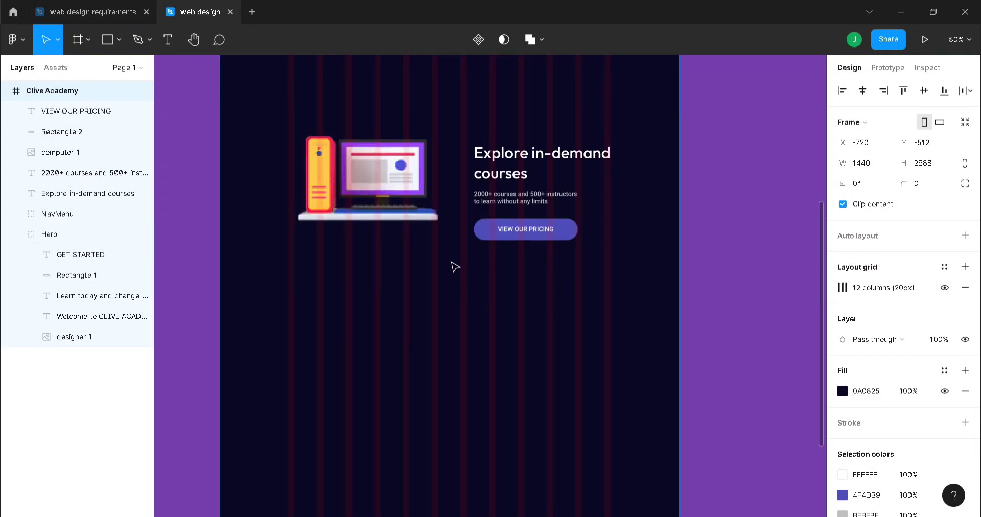
# - Group the five Explore section layers and name the group 'Explore'
pyautogui.click(16, 234)
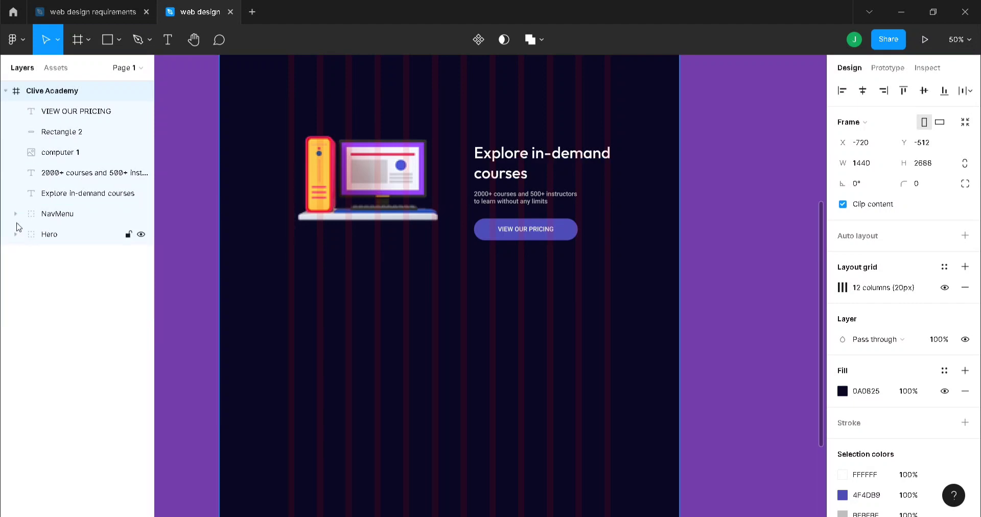
pyautogui.click(77, 193)
pyautogui.keyDown('shift'); pyautogui.click(71, 113); pyautogui.keyUp('shift')
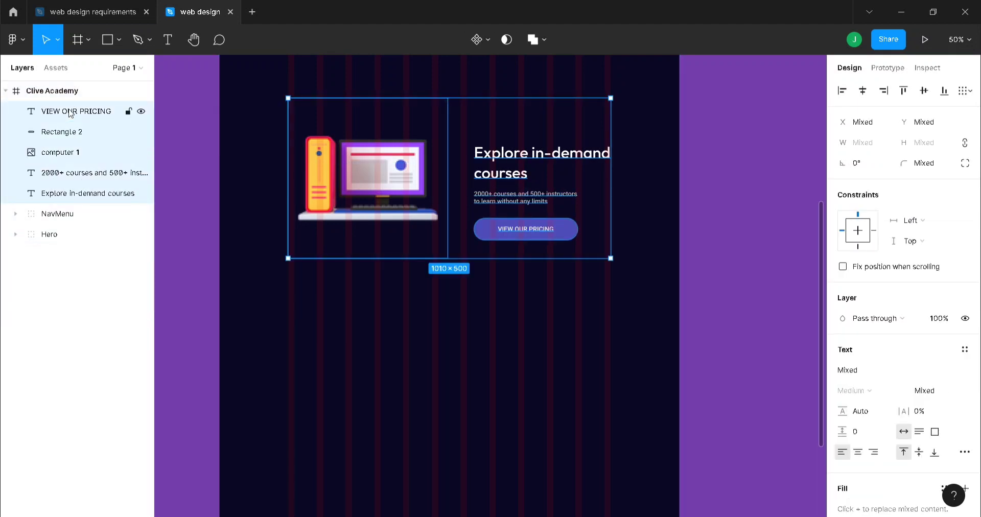
pyautogui.hotkey('ctrl', 'g')
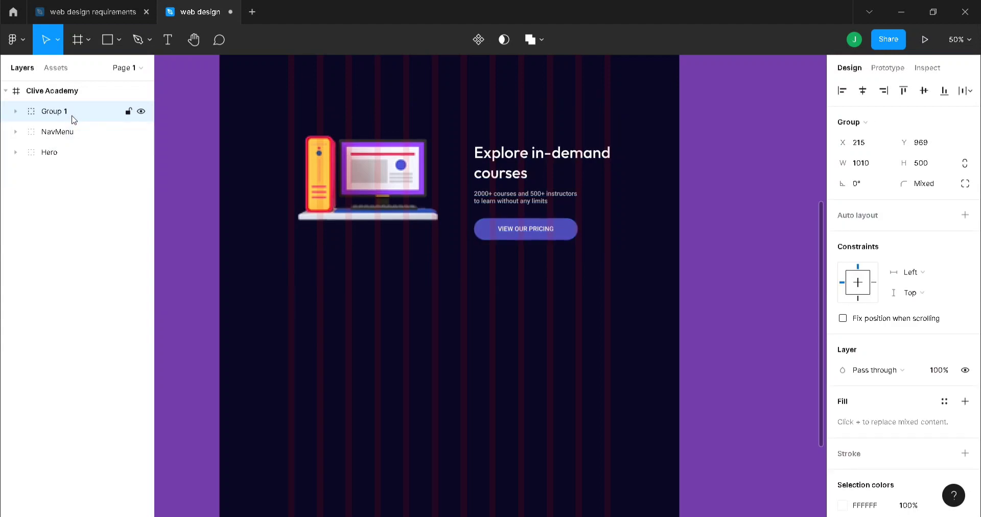
pyautogui.doubleClick(63, 113)
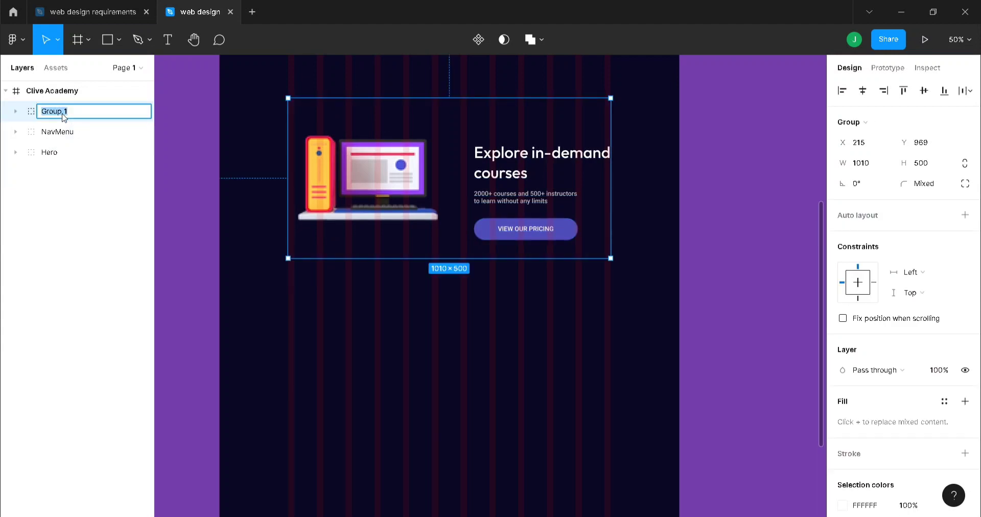
pyautogui.write('eXPLORE')
pyautogui.press('BackSpace')
pyautogui.press('BackSpace')
pyautogui.press('BackSpace')
pyautogui.press('BackSpace')
pyautogui.click(61, 211)
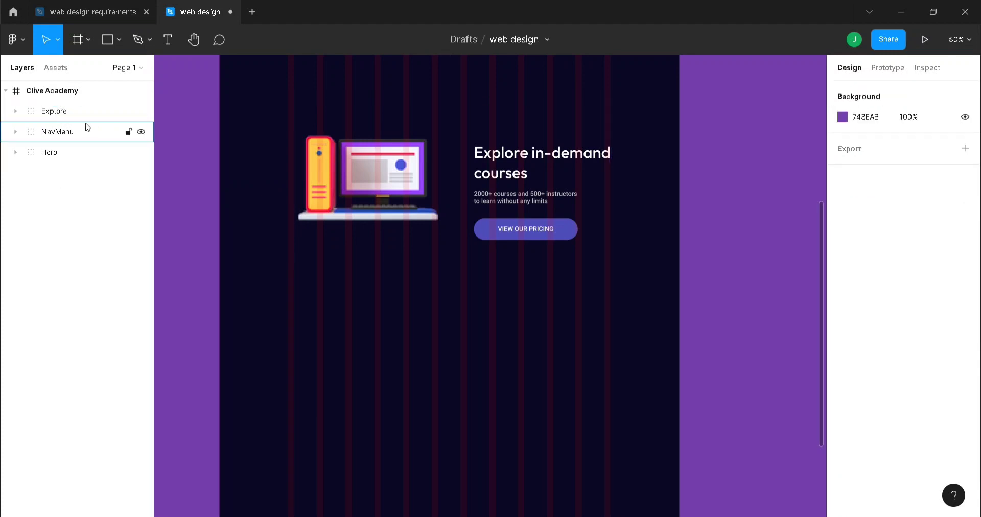
# - Move the Explore group below Hero in the layer order
pyautogui.click(72, 110)
pyautogui.moveTo(72, 114); pyautogui.dragTo(72, 171)
pyautogui.click(186, 219)
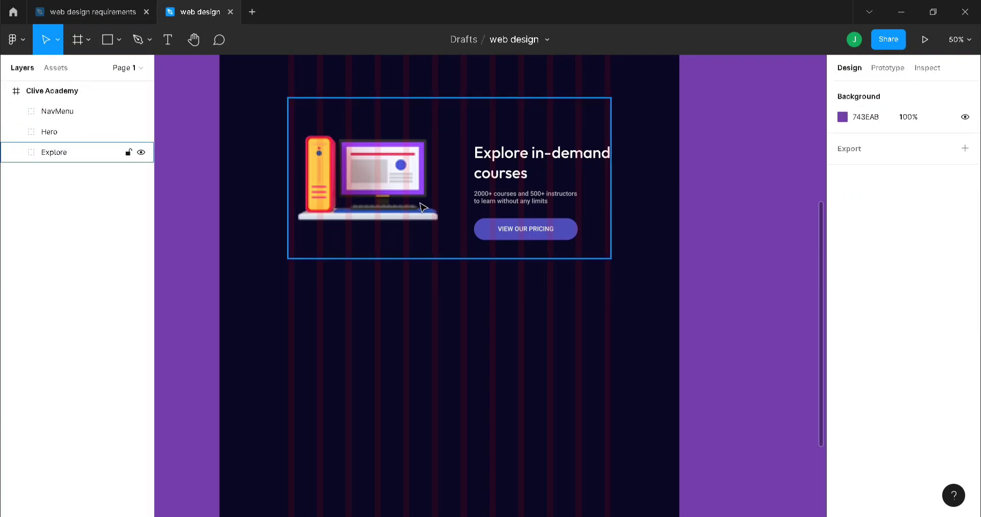
pyautogui.scroll(-2, 423, 207)
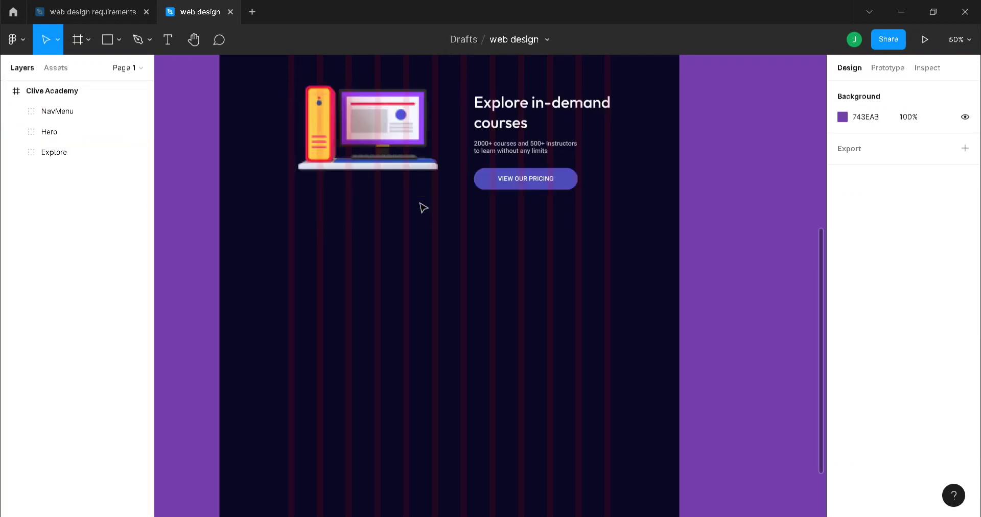
pyautogui.scroll(-1, 423, 207)
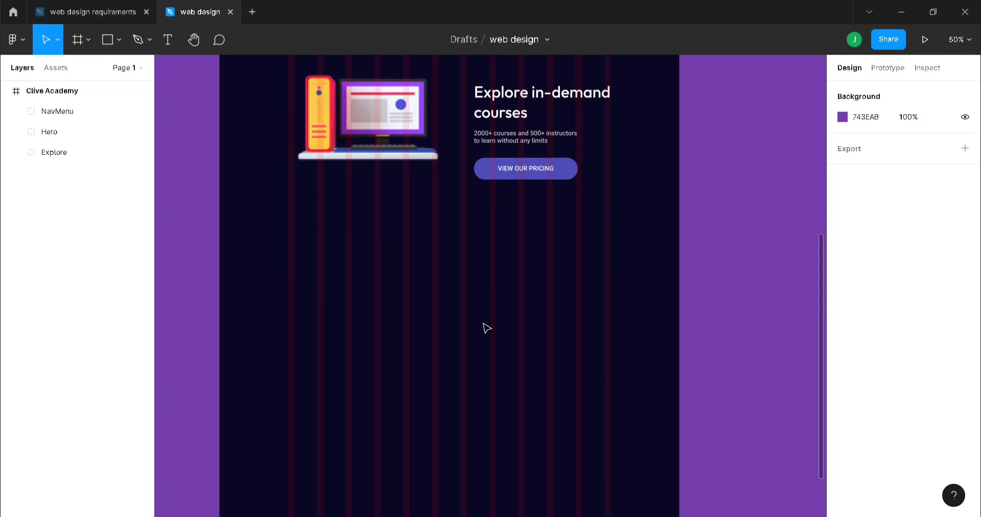
# - Add a 'Get our App' heading below Explore, aligned with the content's left edge
pyautogui.press('t')
pyautogui.click(312, 249)
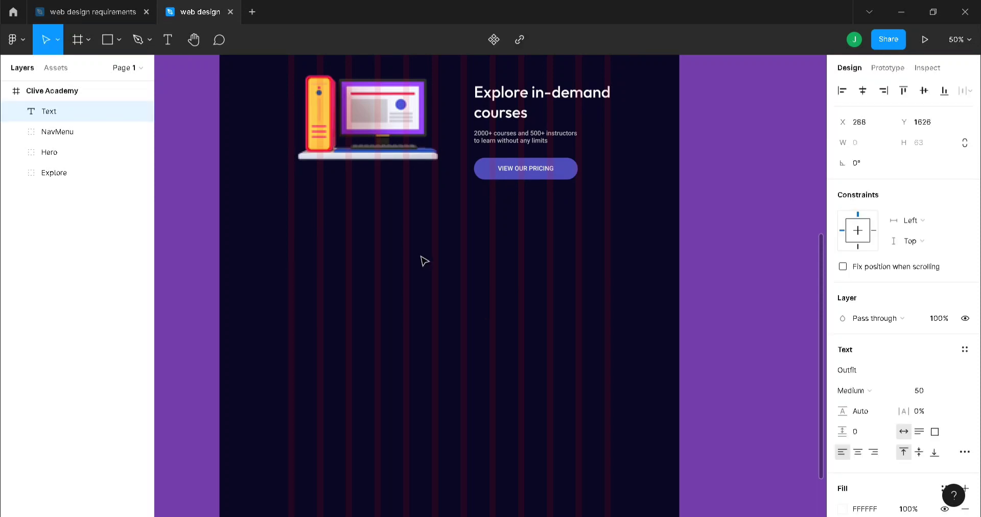
pyautogui.write('Get o')
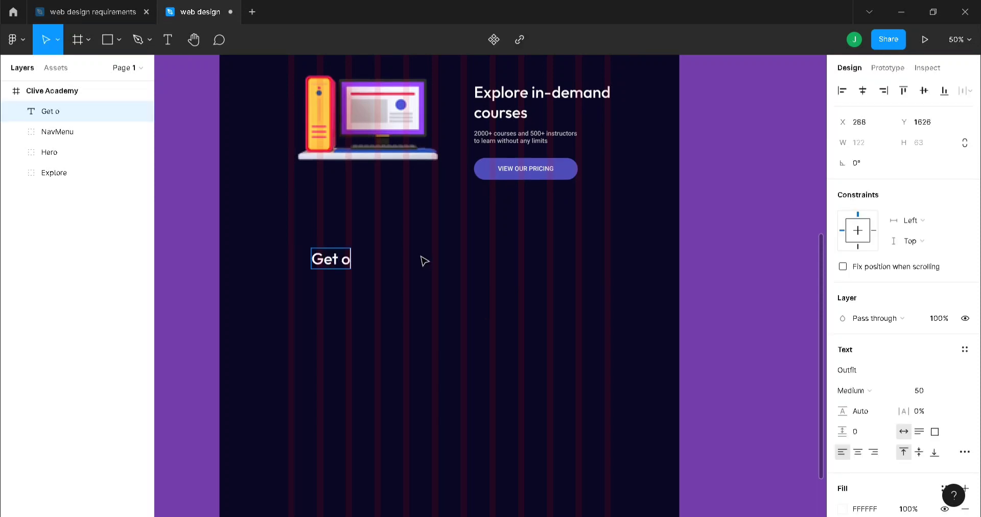
pyautogui.write('ur App')
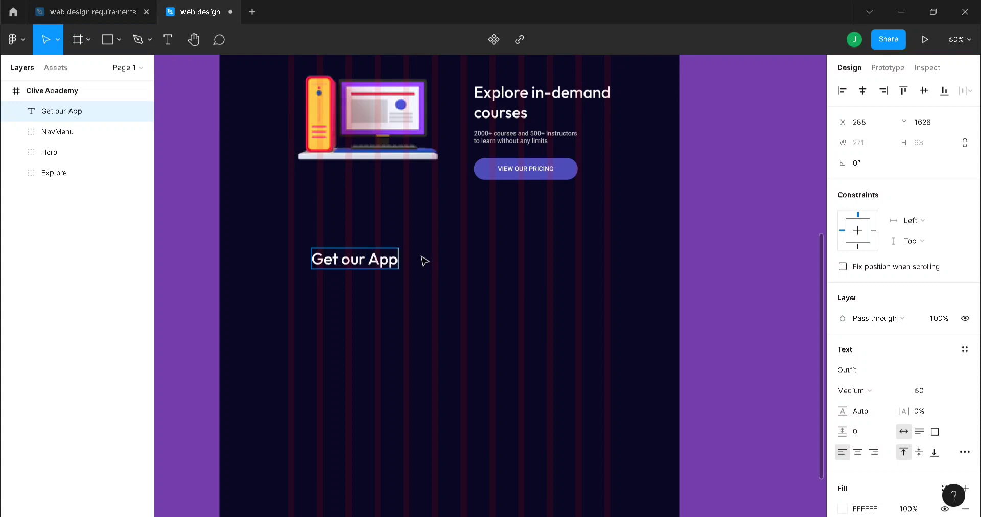
pyautogui.press('Escape')
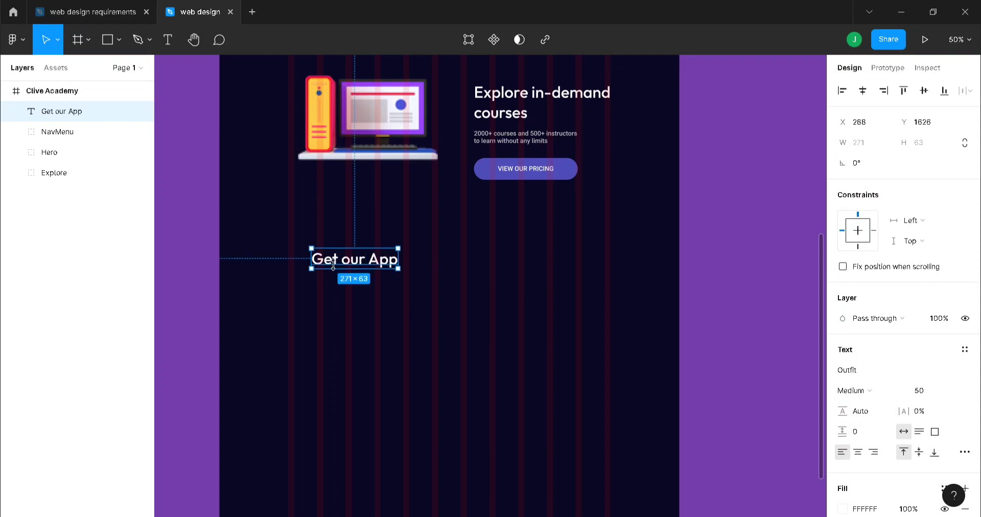
pyautogui.moveTo(368, 266)
pyautogui.mouseDown()
pyautogui.moveTo(339, 265)
pyautogui.moveTo(350, 266)
pyautogui.mouseUp()
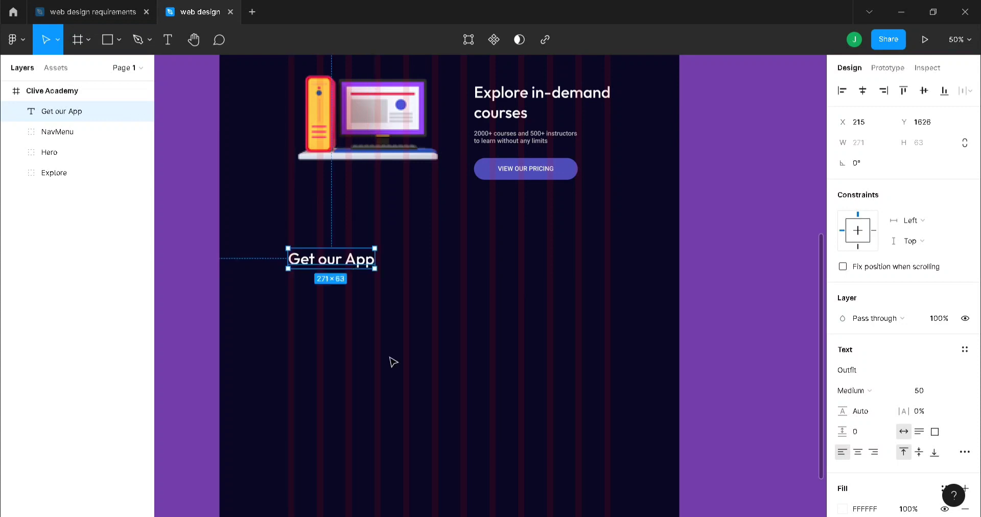
pyautogui.click(320, 383)
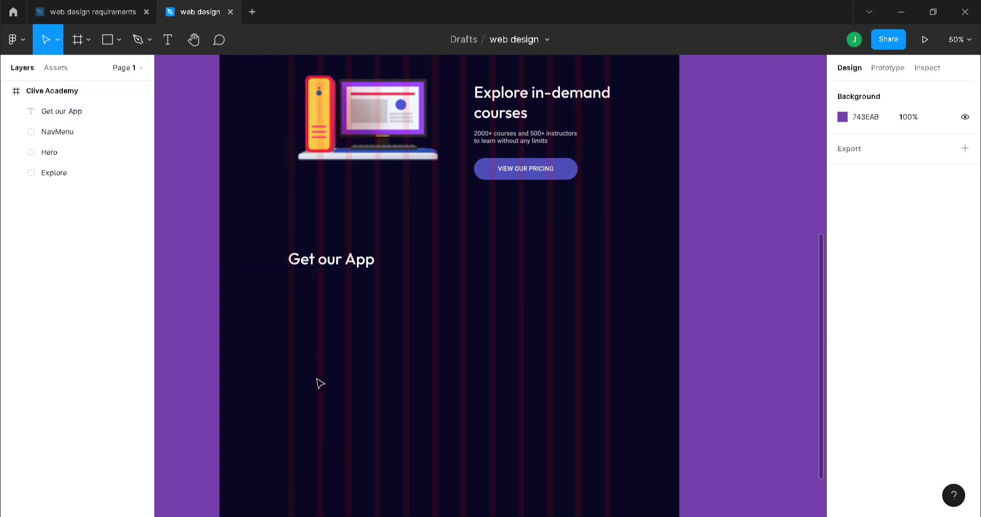
# - Start a new text line beneath it reading 'Learn anywhere'
pyautogui.press('t')
pyautogui.click(292, 297)
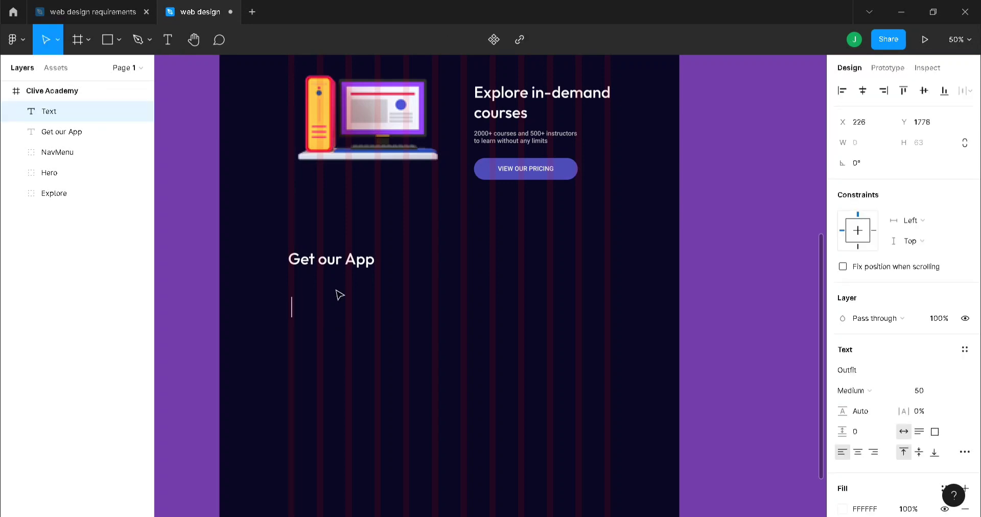
pyautogui.write('Learn anywhere')
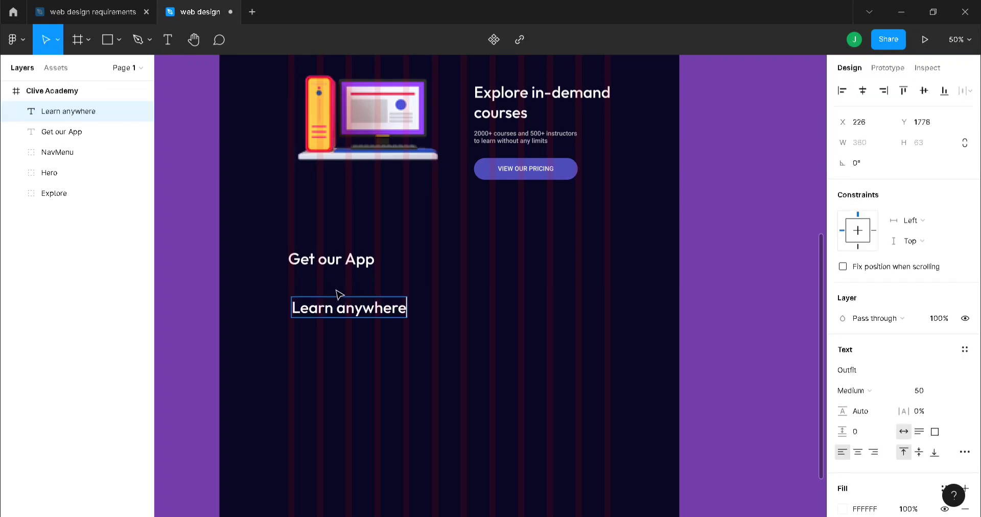
pyautogui.write(' mn')
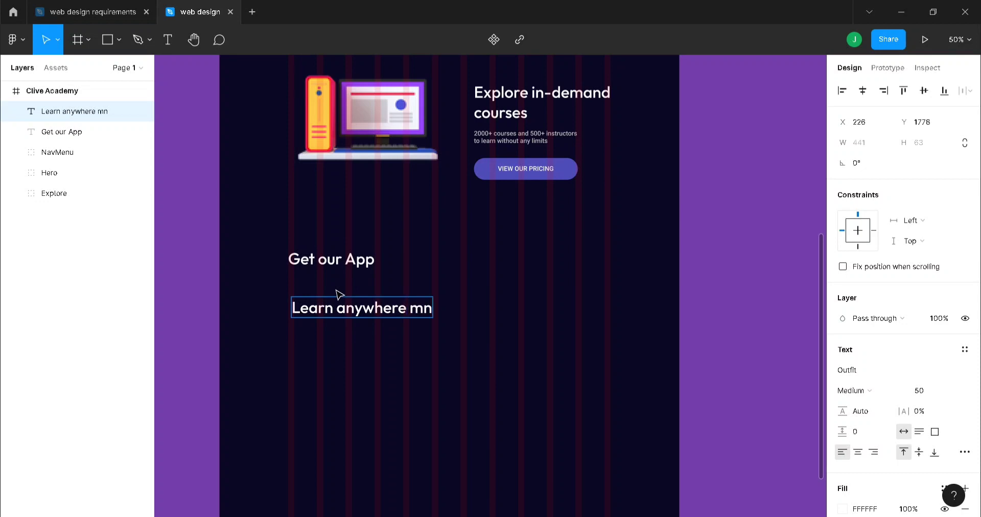
# - Complete the paragraph with '...anytime using out smartphone app' and a second line 'Download our App on Android or iOS.'
pyautogui.press('BackSpace')
pyautogui.press('BackSpace')
pyautogui.press('BackSpace')
pyautogui.write('and anyt')
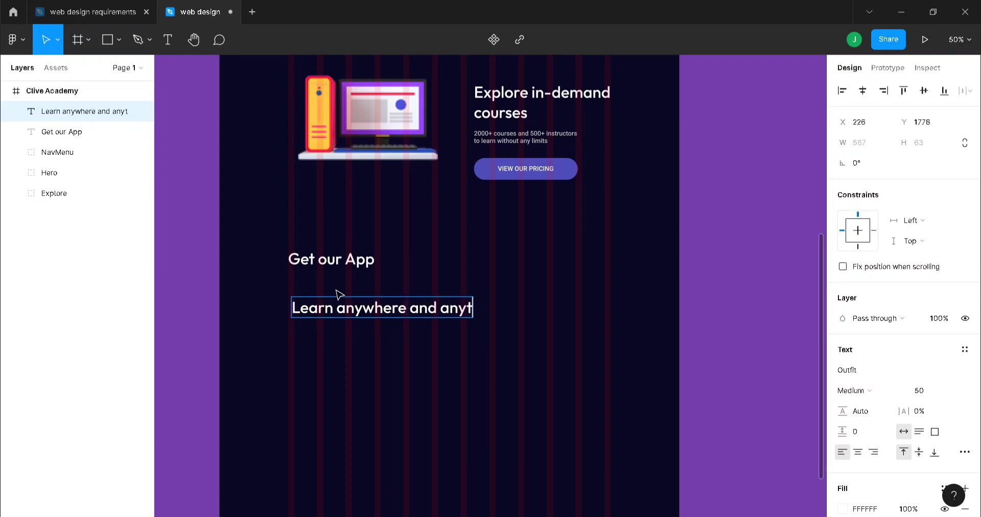
pyautogui.write('ime u')
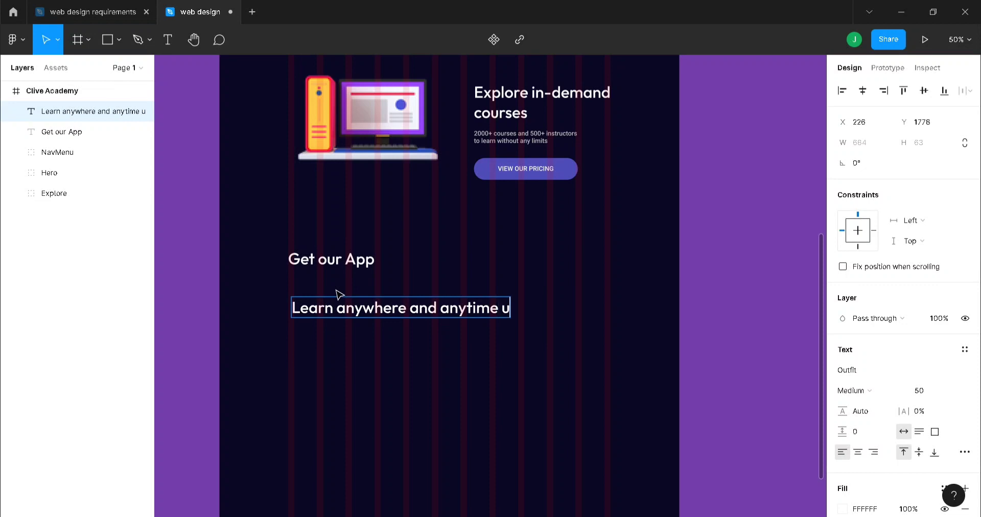
pyautogui.write('sing out ')
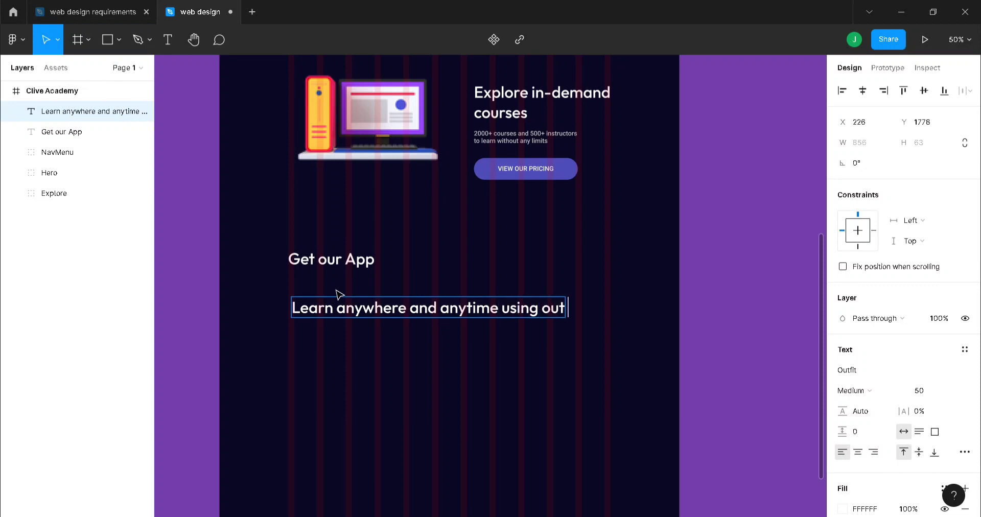
pyautogui.write('smartphone')
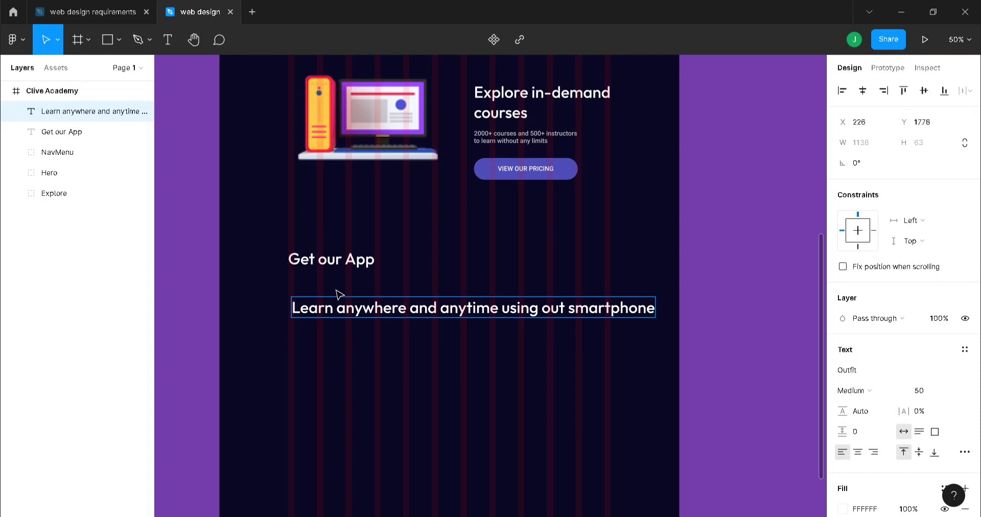
pyautogui.write(' app')
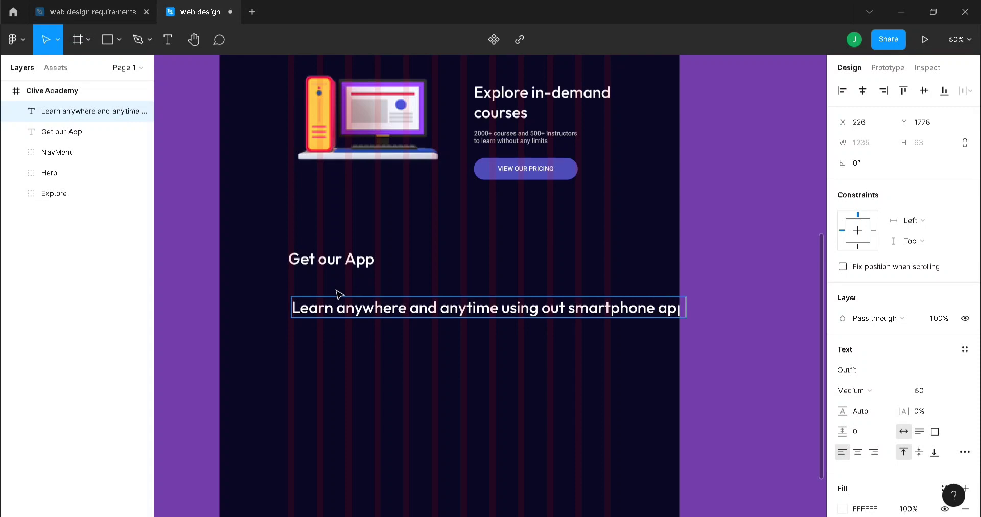
pyautogui.press('Return')
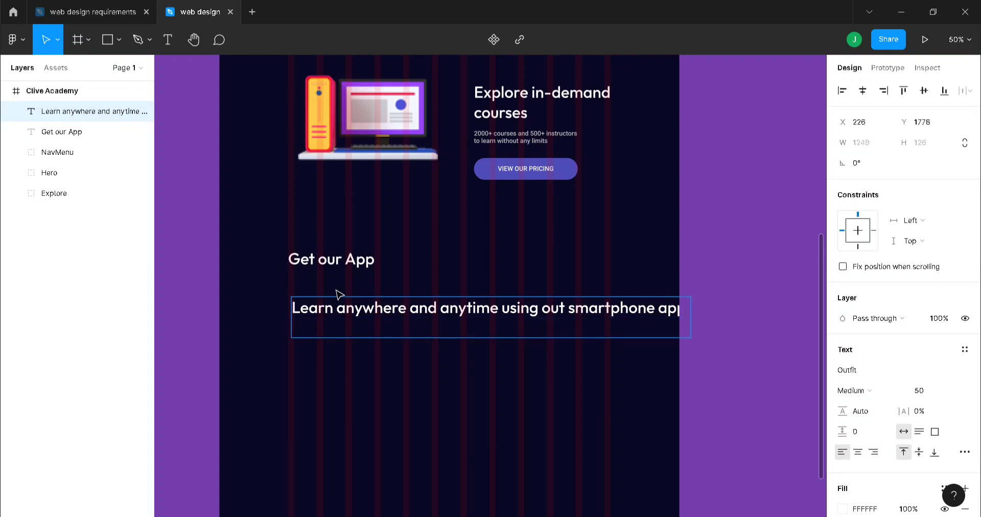
pyautogui.write('Download')
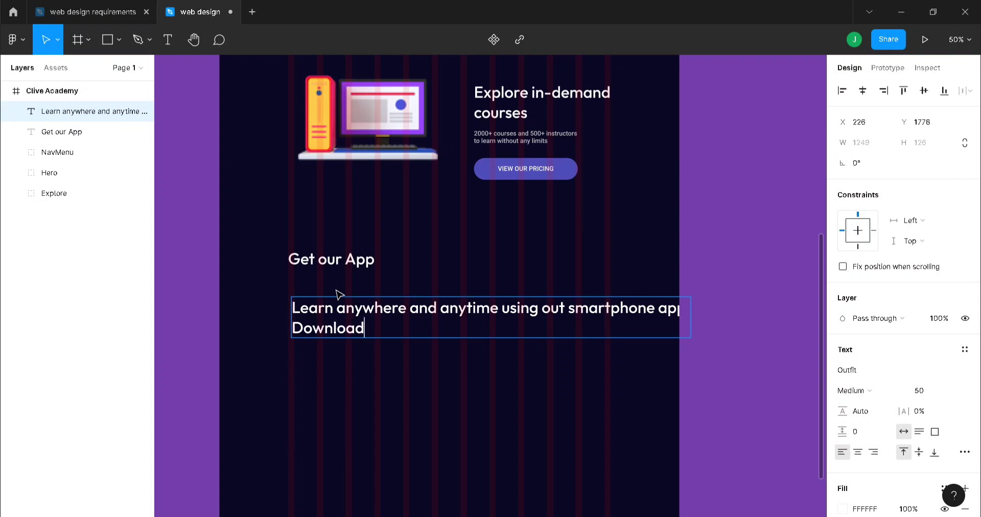
pyautogui.write(' our App on ')
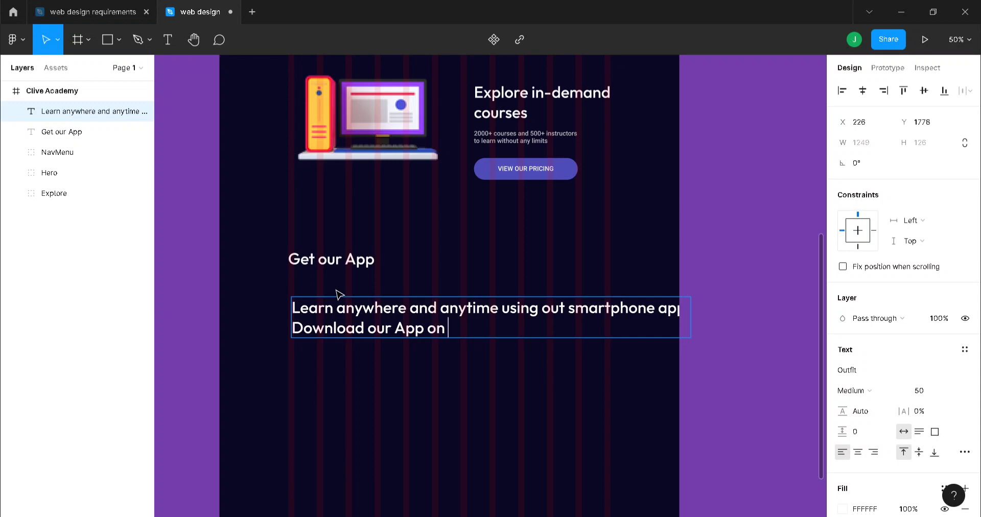
pyautogui.write('Playstore ')
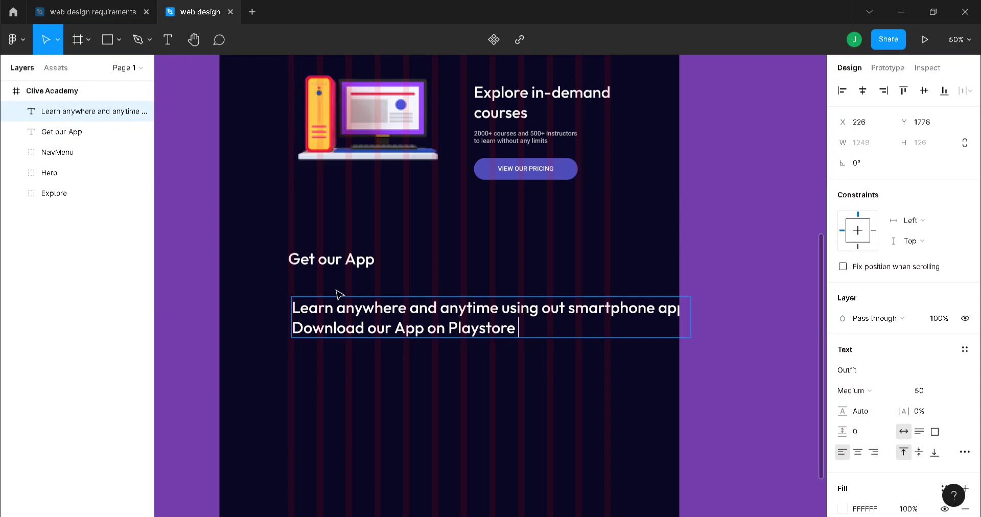
pyautogui.write('or')
pyautogui.press('BackSpace')
pyautogui.press('BackSpace')
pyautogui.press('BackSpace')
pyautogui.press('BackSpace')
pyautogui.press('BackSpace')
pyautogui.press('BackSpace')
pyautogui.press('BackSpace')
pyautogui.press('BackSpace')
pyautogui.press('BackSpace')
pyautogui.press('BackSpace')
pyautogui.press('BackSpace')
pyautogui.press('BackSpace')
pyautogui.write('Android')
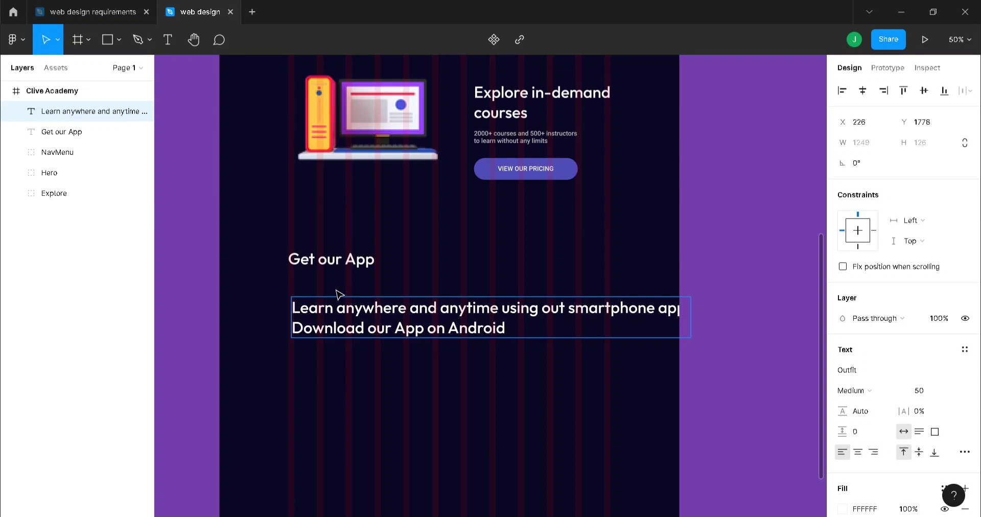
pyautogui.write(' or iOS.')
pyautogui.press('Escape')
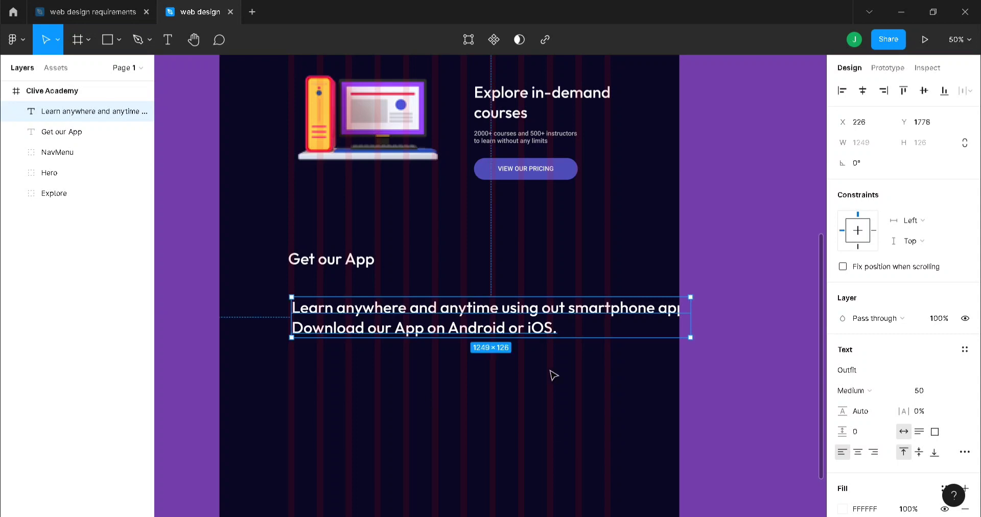
# - Set the app paragraph to Roboto at font size 20
pyautogui.click(355, 269)
pyautogui.click(471, 335)
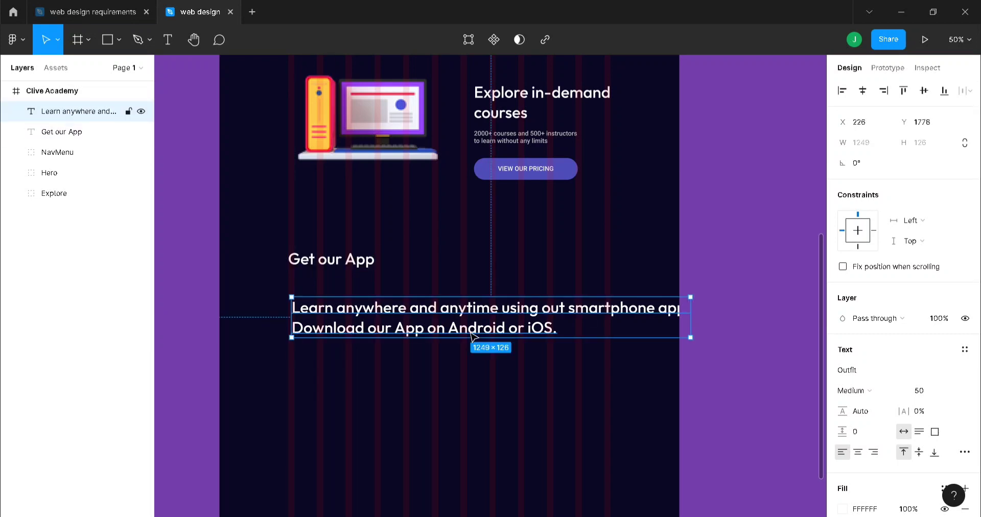
pyautogui.click(937, 392)
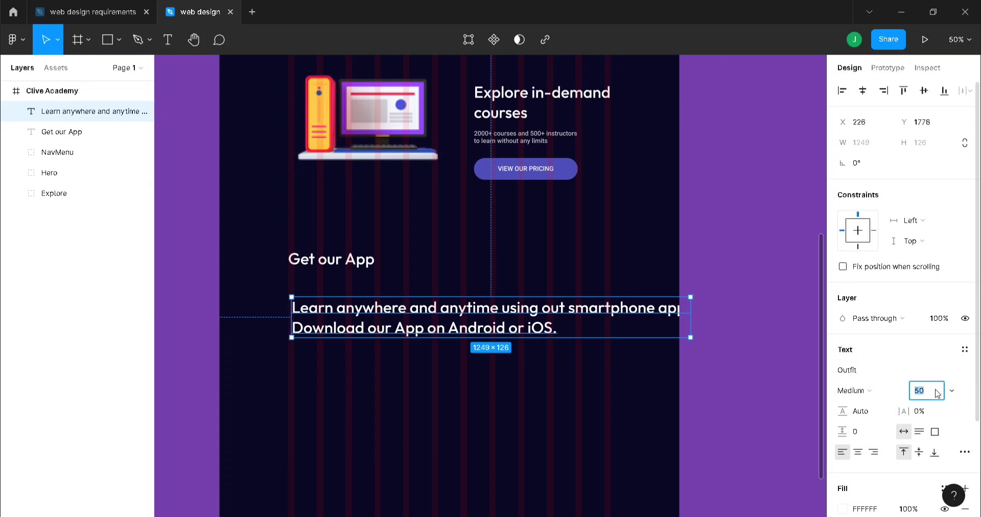
pyautogui.write('20')
pyautogui.press('Return')
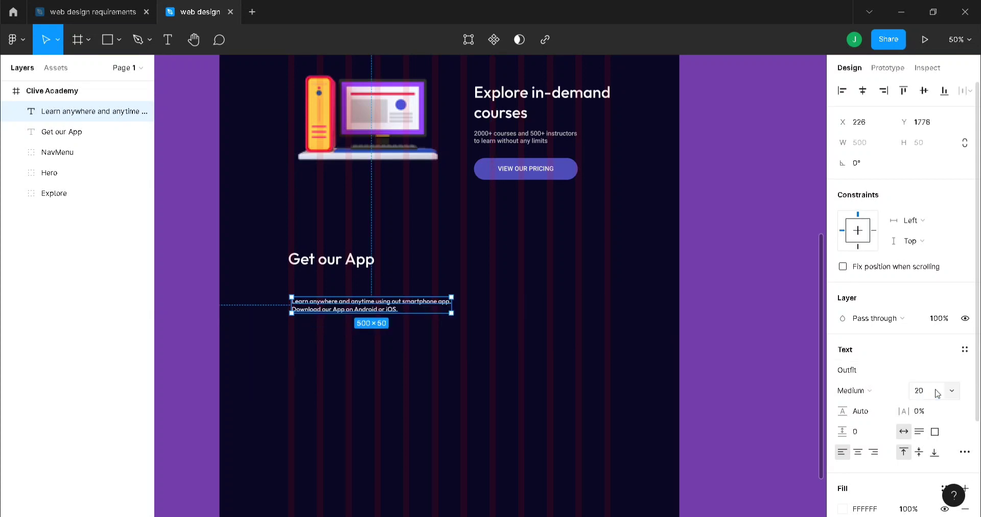
pyautogui.click(865, 377)
pyautogui.write('Roboto')
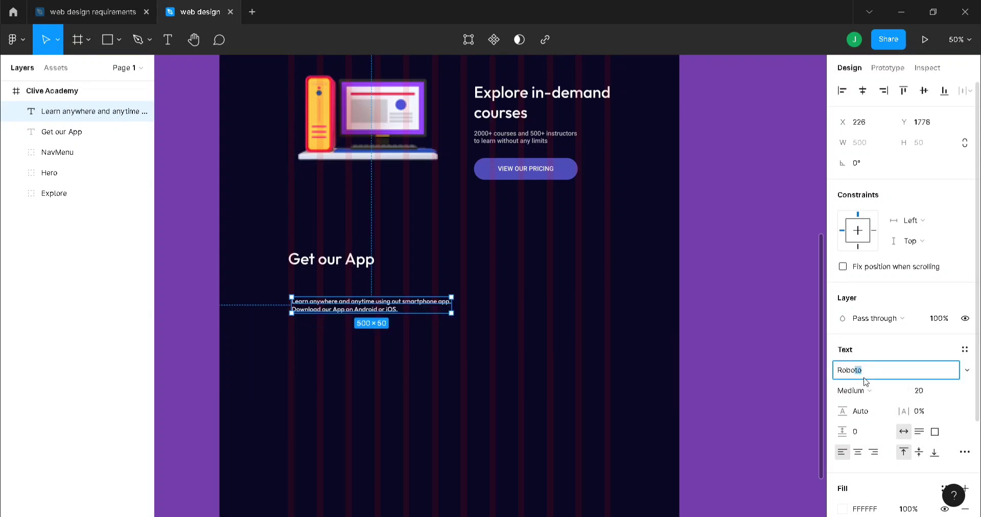
pyautogui.press('Return')
pyautogui.click(633, 409)
# - Make the Get our App and Explore in-demand courses headings bold
pyautogui.click(307, 258)
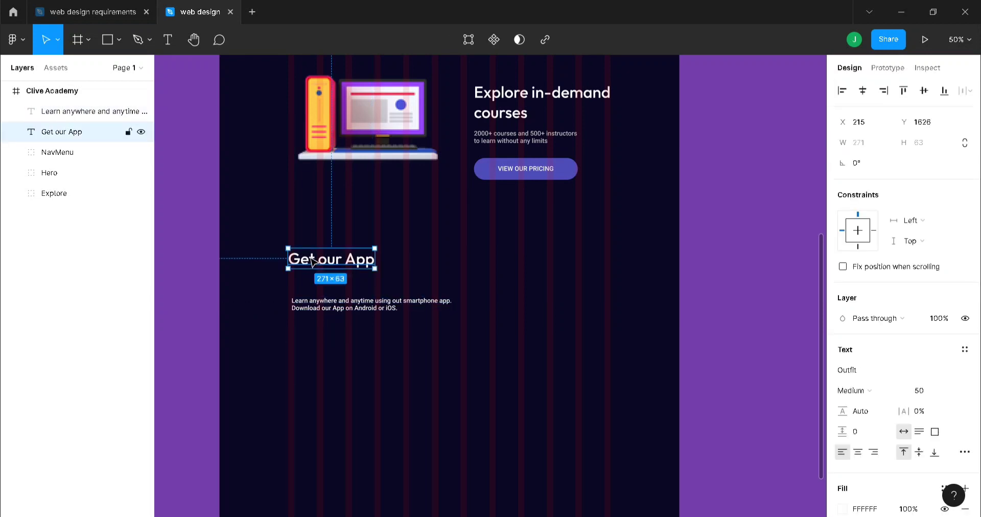
pyautogui.click(887, 387)
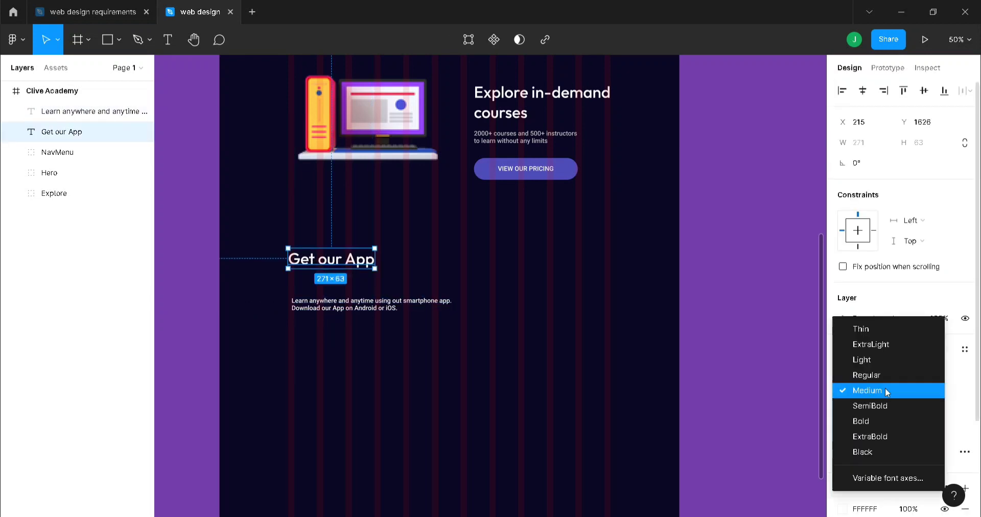
pyautogui.click(875, 421)
pyautogui.click(584, 115)
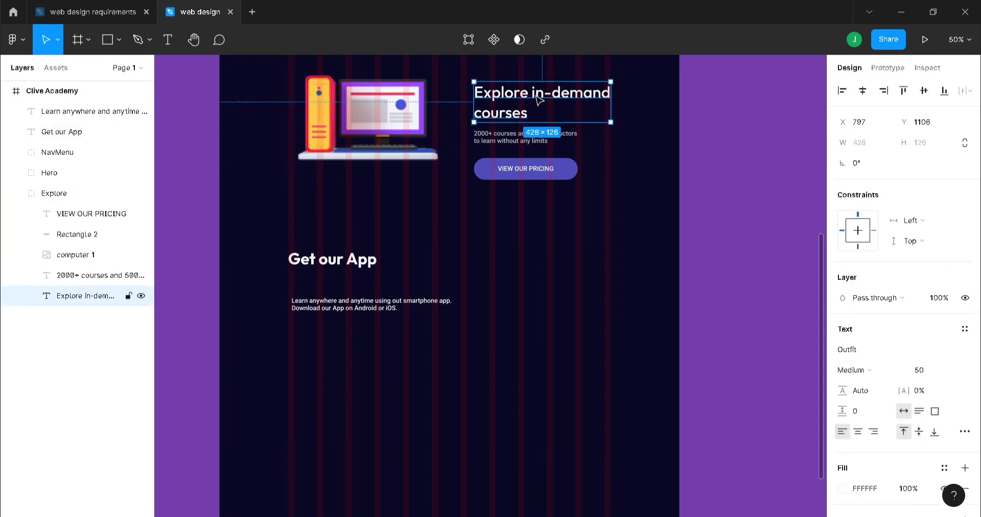
pyautogui.click(871, 372)
pyautogui.click(875, 401)
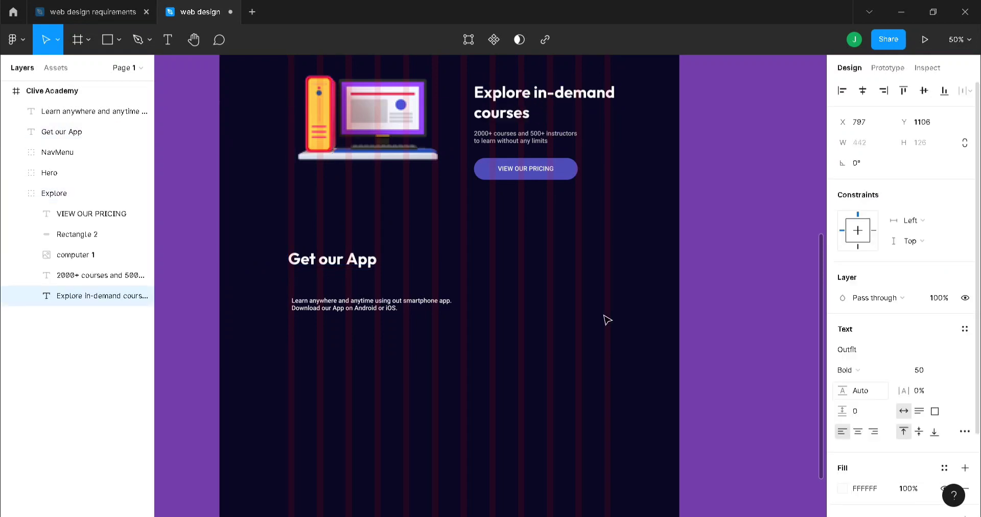
# - Move the app paragraph up closer beneath the Get our App heading
pyautogui.click(486, 341)
pyautogui.click(366, 308)
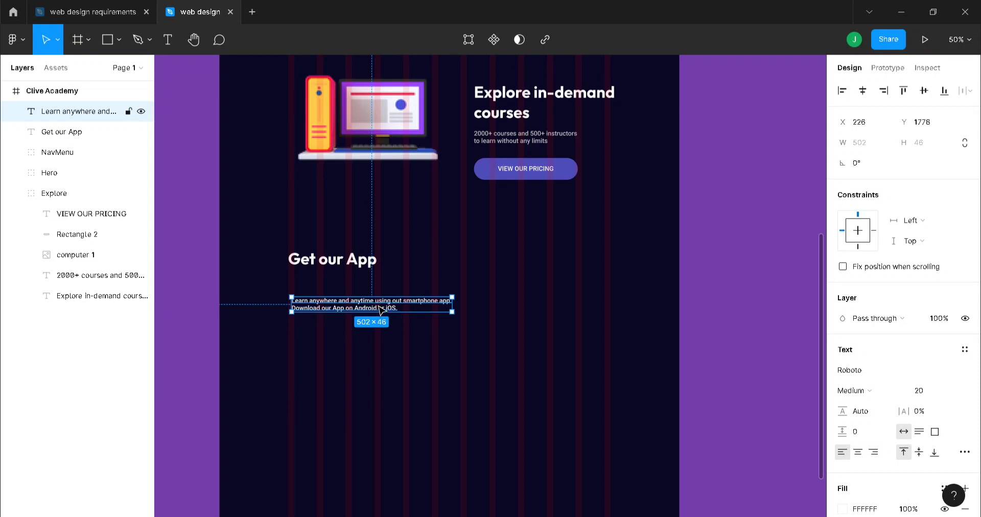
pyautogui.moveTo(381, 309)
pyautogui.mouseDown()
pyautogui.moveTo(369, 302)
pyautogui.moveTo(385, 295)
pyautogui.mouseUp()
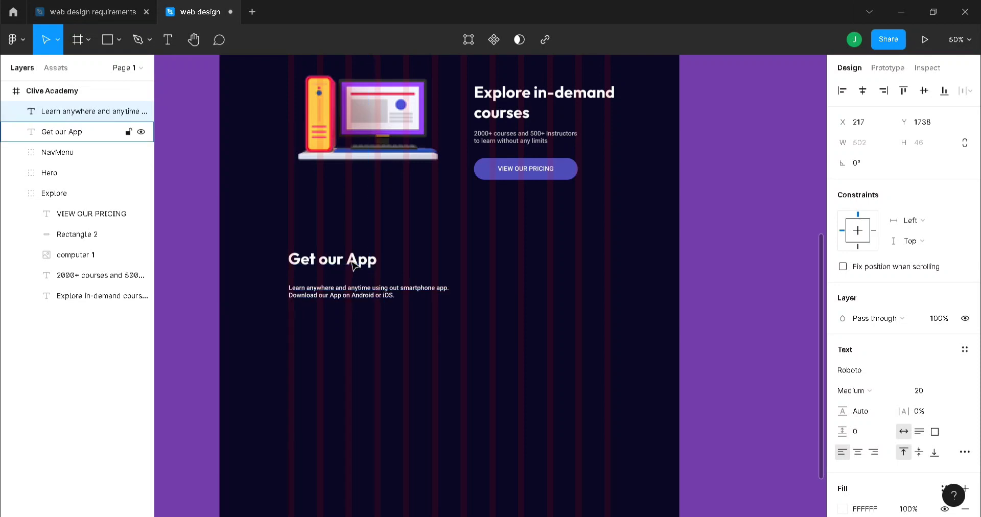
# - Shift the paragraph to X 215 and rewrap it so line two starts 'app.Download our App'
pyautogui.press('Left')
pyautogui.press('Left')
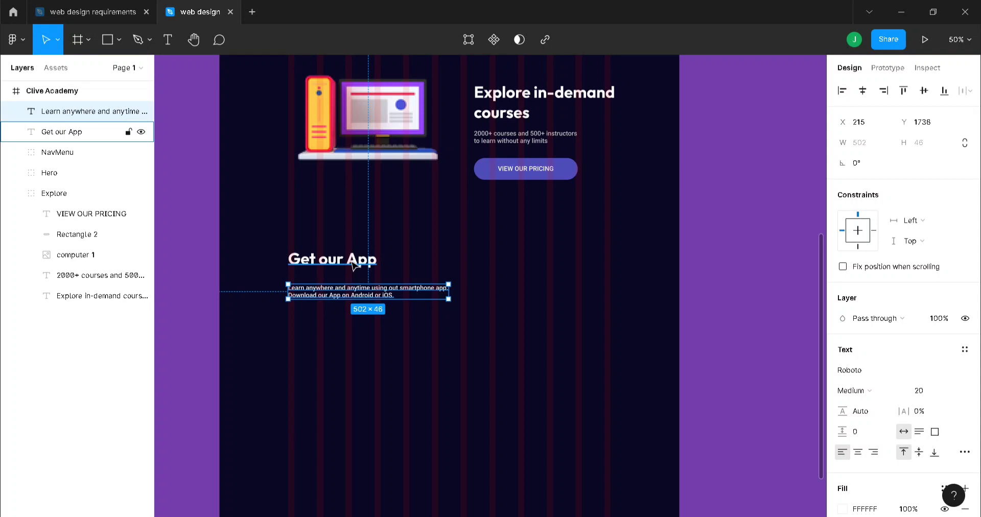
pyautogui.click(483, 339)
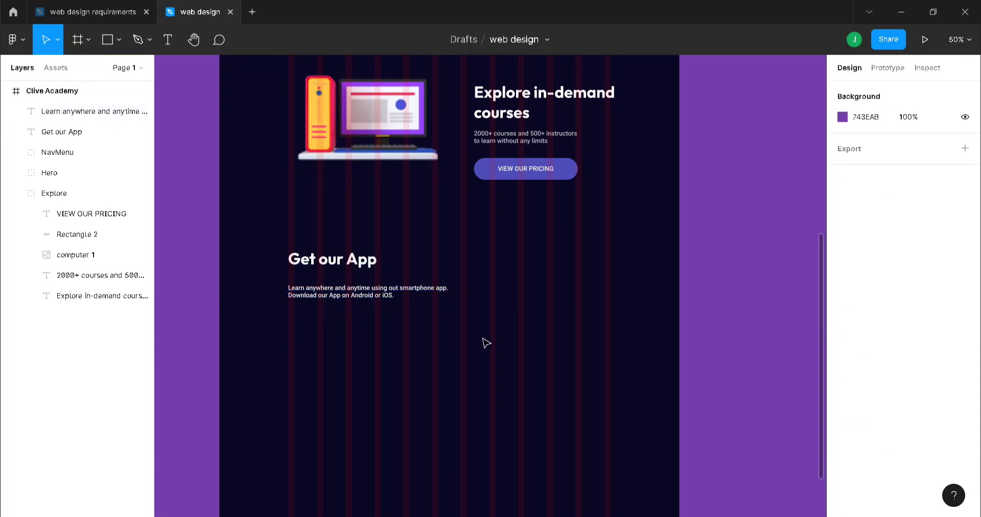
pyautogui.doubleClick(436, 289)
pyautogui.click(436, 288)
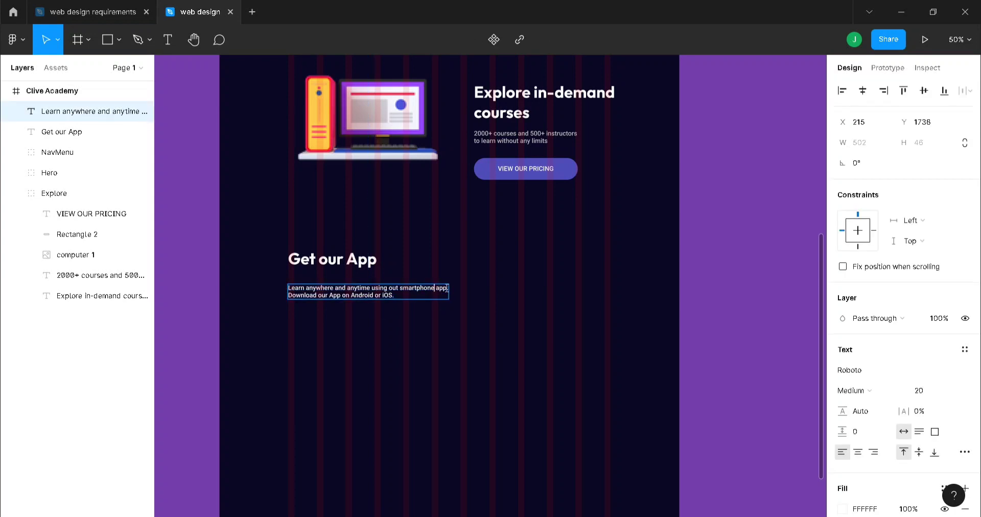
pyautogui.press('Return')
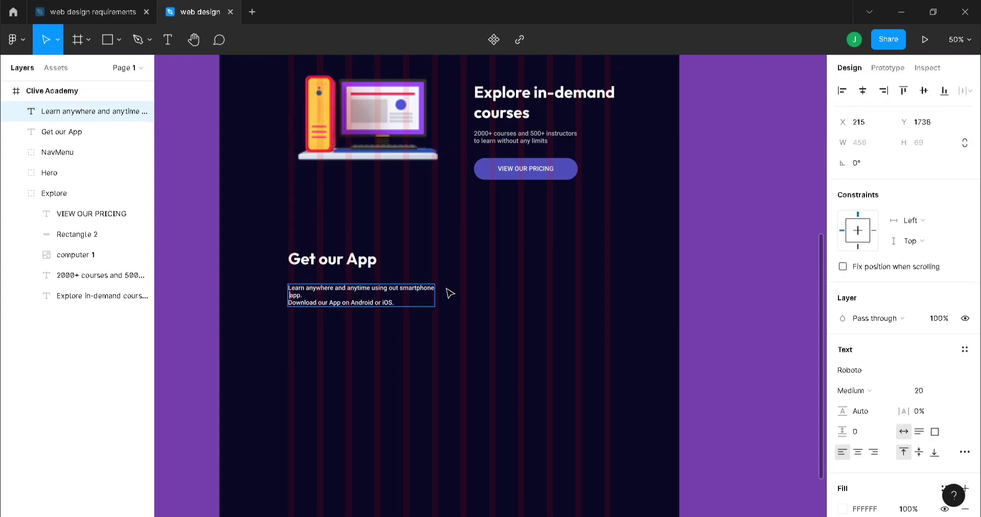
pyautogui.press('End')
pyautogui.press('Delete')
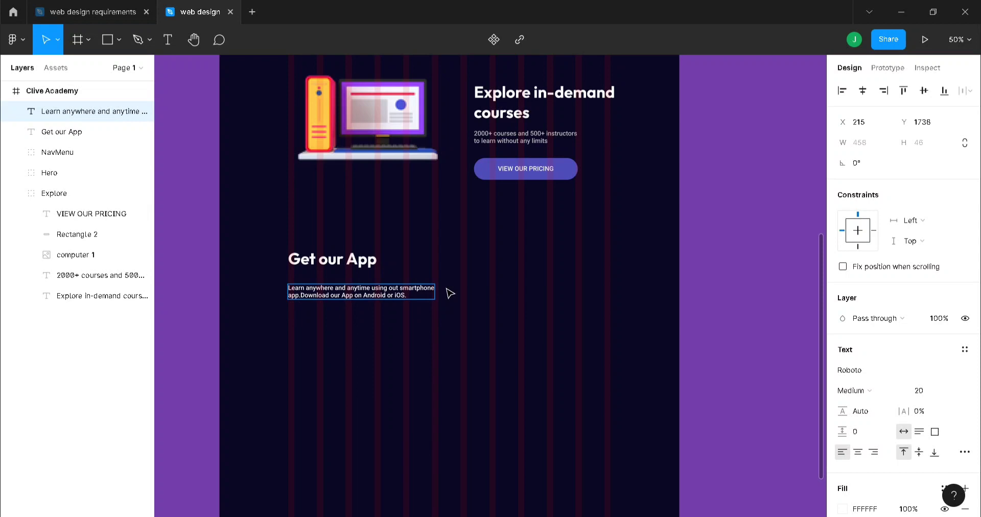
pyautogui.press('Escape')
pyautogui.click(446, 317)
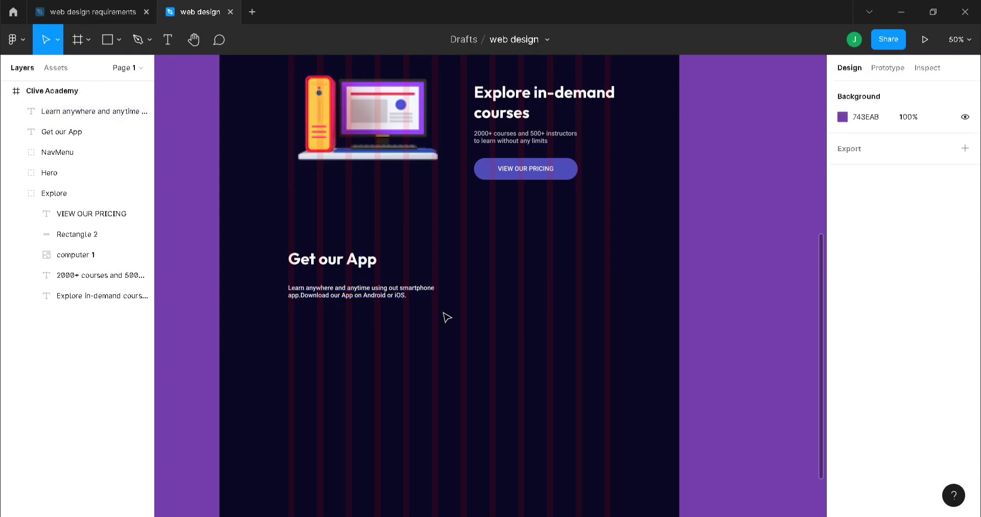
pyautogui.scroll(-1, 450, 317)
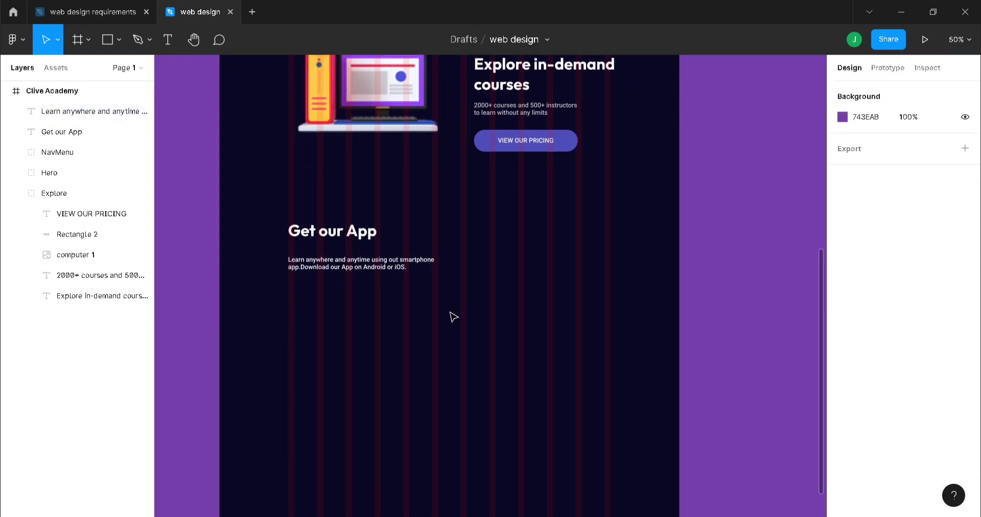
# - Duplicate the VIEW OUR PRICING button and place the copy below the app paragraph
pyautogui.press('r')
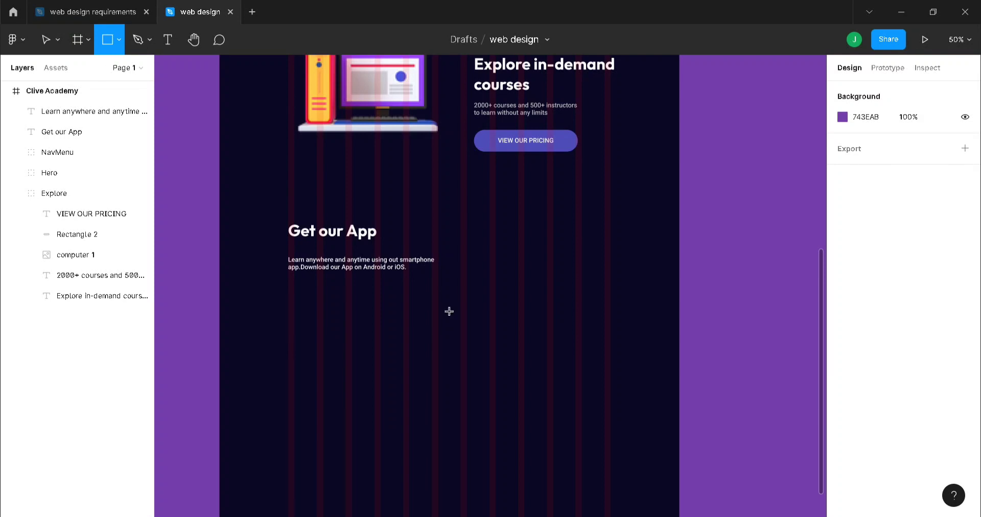
pyautogui.press('v')
pyautogui.click(523, 141)
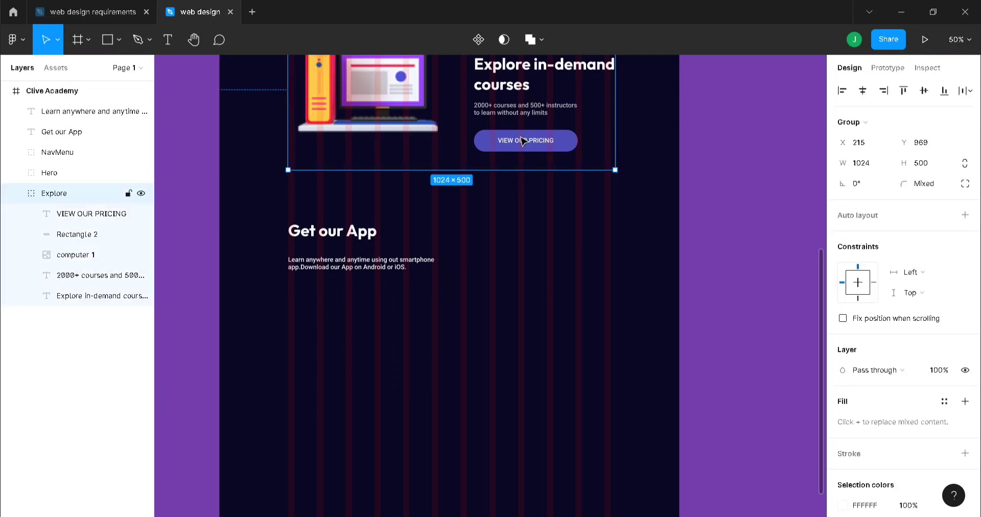
pyautogui.doubleClick(522, 141)
pyautogui.keyDown('shift'); pyautogui.click(572, 147); pyautogui.keyUp('shift')
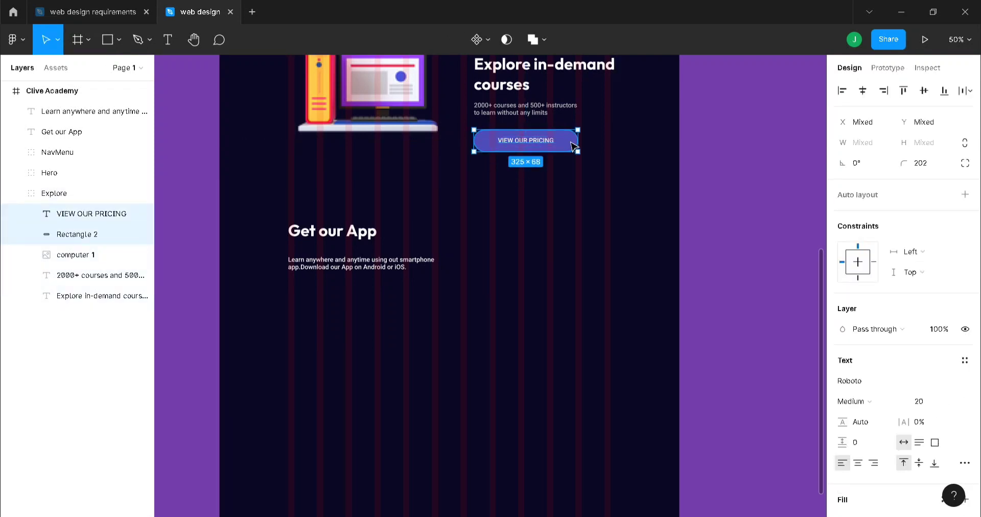
pyautogui.hotkey('ctrl', 'd')
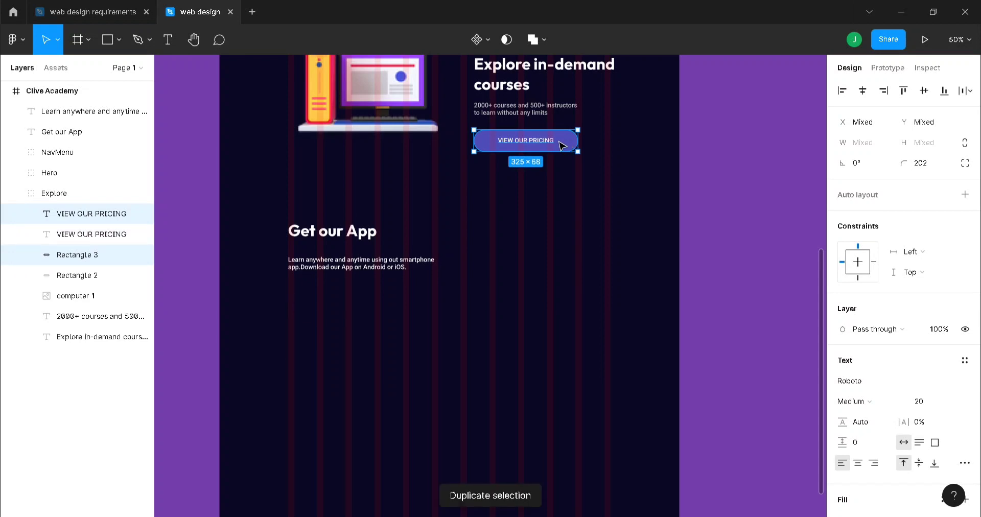
pyautogui.moveTo(569, 146); pyautogui.dragTo(377, 305)
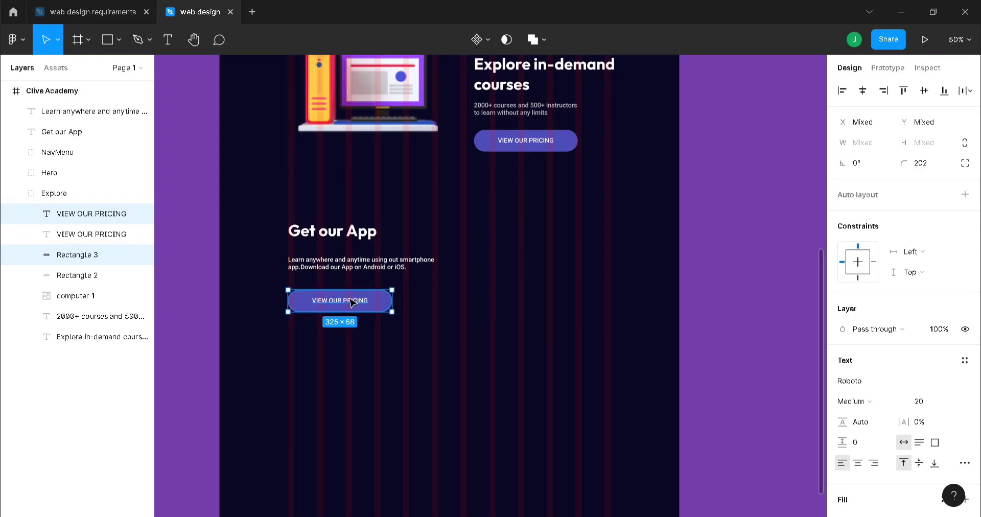
# - Relabel the copied button 'download on android'
pyautogui.doubleClick(352, 301)
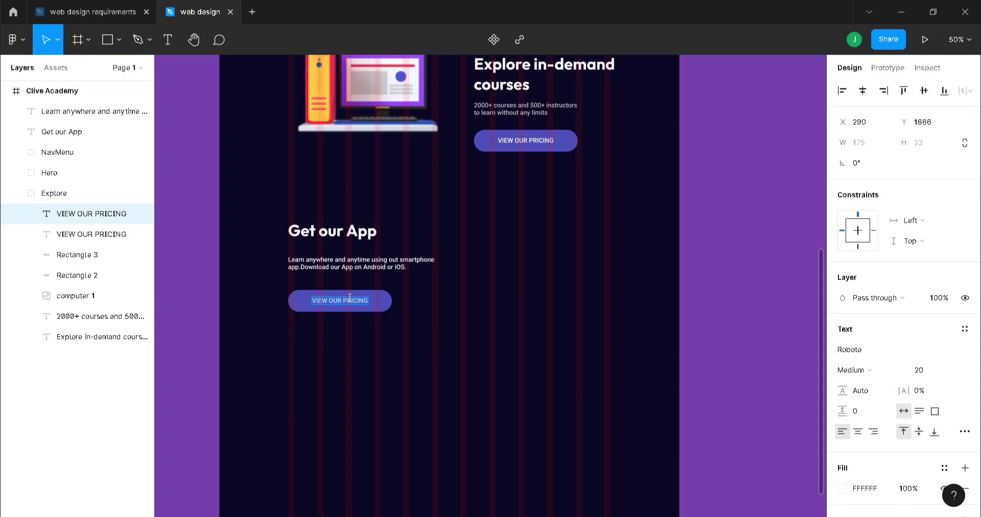
pyautogui.write('downla')
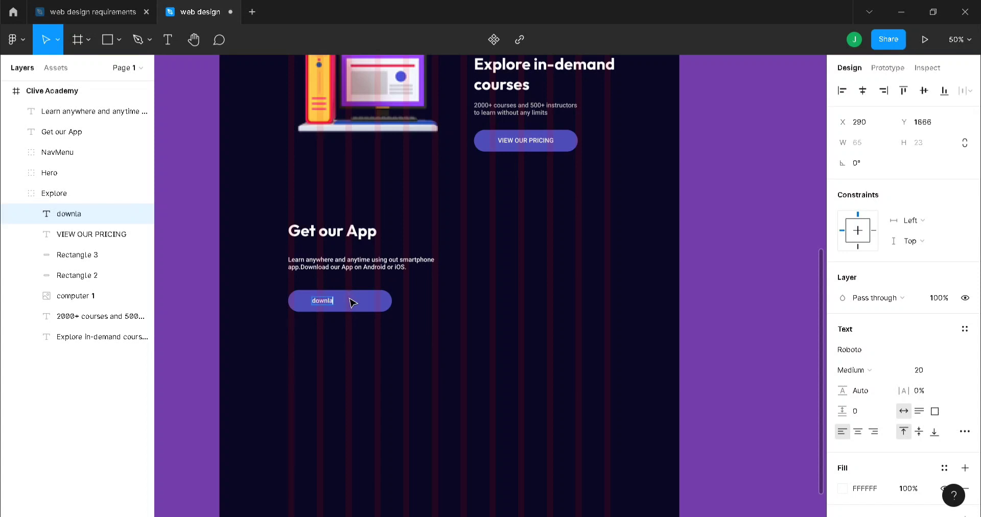
pyautogui.write('oad on')
pyautogui.press('BackSpace')
pyautogui.press('BackSpace')
pyautogui.press('BackSpace')
pyautogui.press('BackSpace')
pyautogui.press('BackSpace')
pyautogui.press('BackSpace')
pyautogui.press('BackSpace')
pyautogui.press('BackSpace')
pyautogui.press('BackSpace')
pyautogui.press('BackSpace')
pyautogui.press('BackSpace')
pyautogui.write('download on adroi')
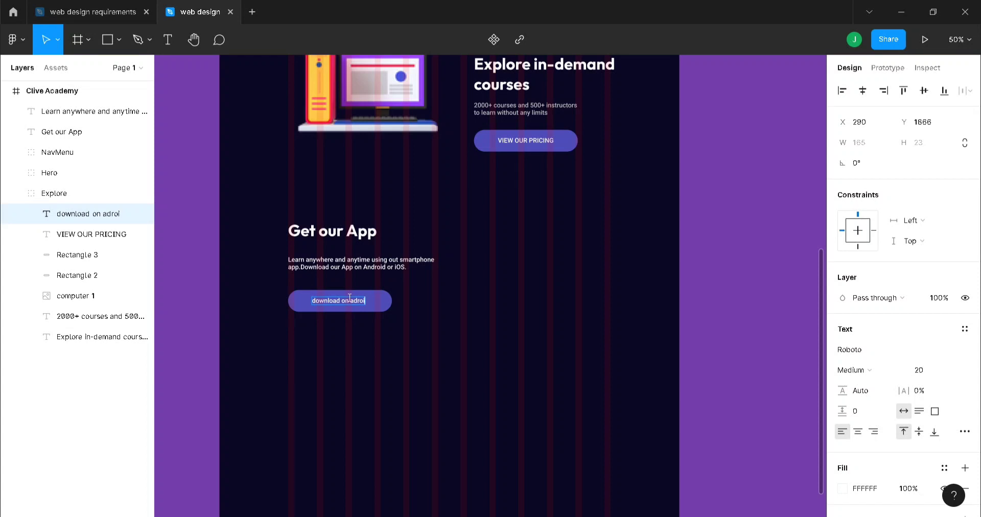
pyautogui.press('BackSpace')
pyautogui.press('BackSpace')
pyautogui.press('BackSpace')
pyautogui.press('BackSpace')
pyautogui.write('ndroid')
pyautogui.press('Escape')
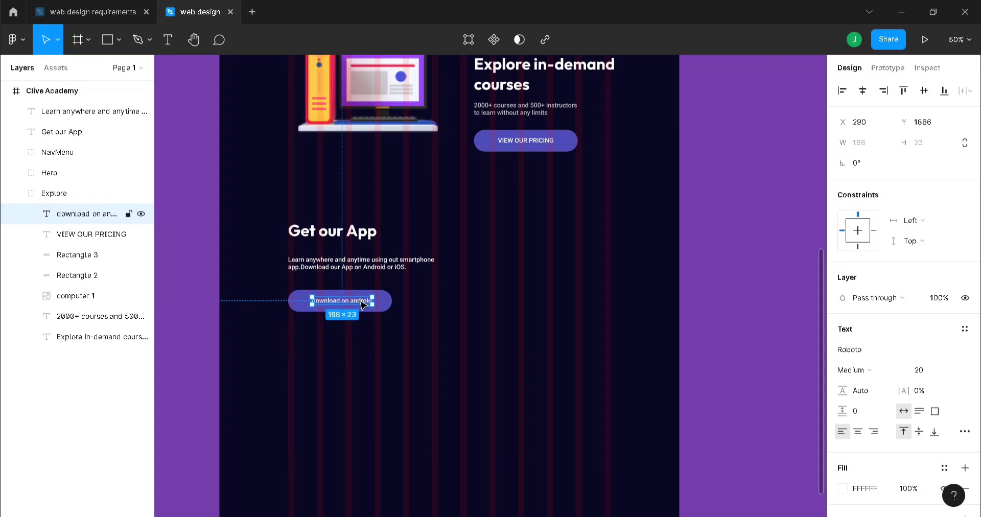
pyautogui.hotkey('shift', '0')
pyautogui.moveTo(684, 516); pyautogui.dragTo(482, 506)
pyautogui.click(504, 393)
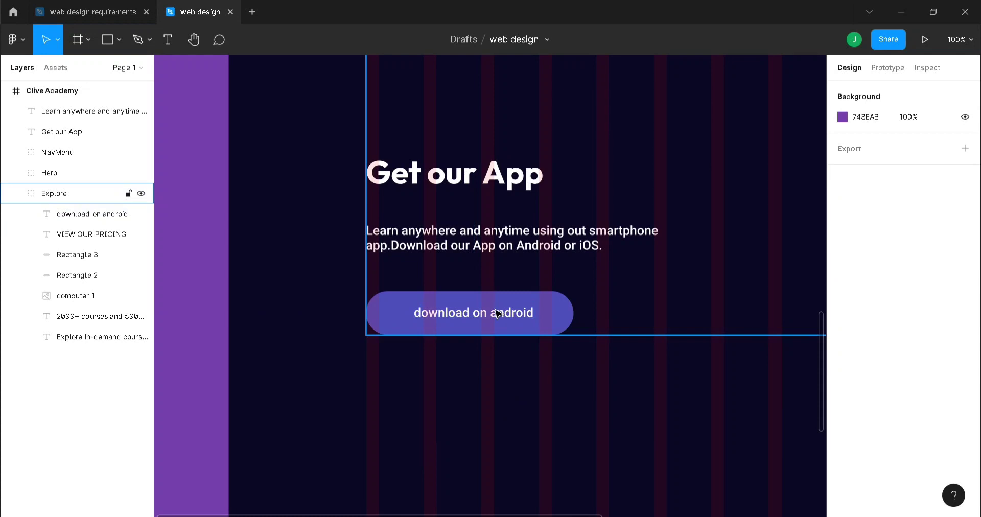
# - Set the Android button label's case to uppercase so it reads 'DOWNLOAD ON ANDROID'
pyautogui.doubleClick(498, 313)
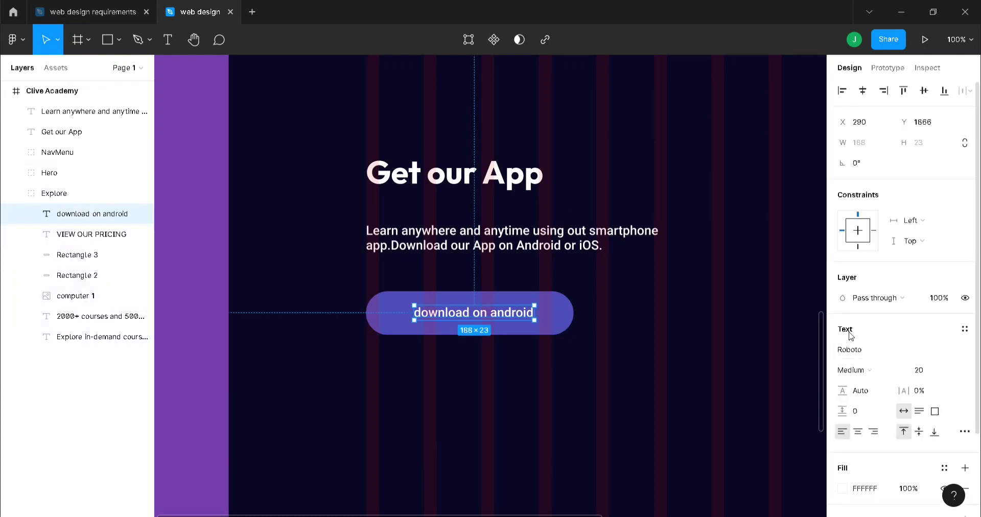
pyautogui.click(964, 432)
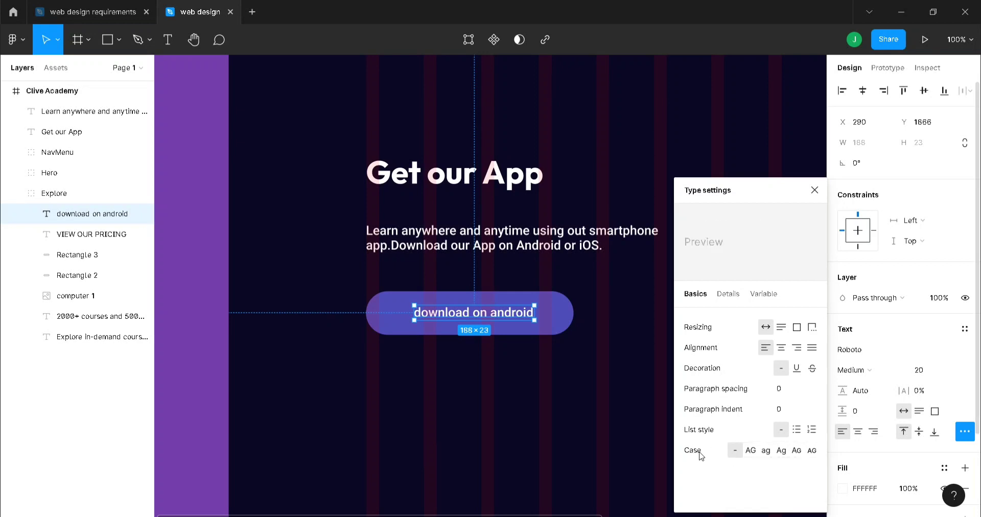
pyautogui.click(751, 451)
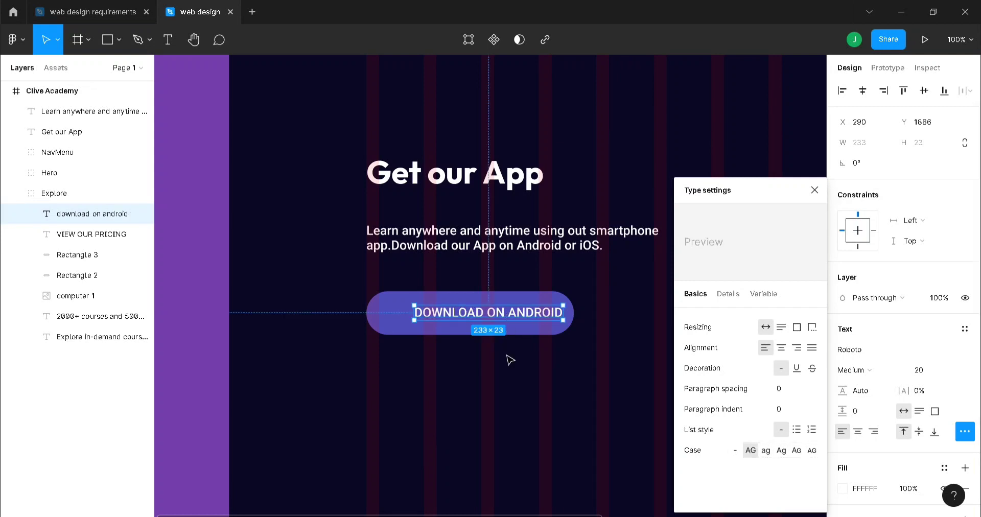
pyautogui.click(534, 375)
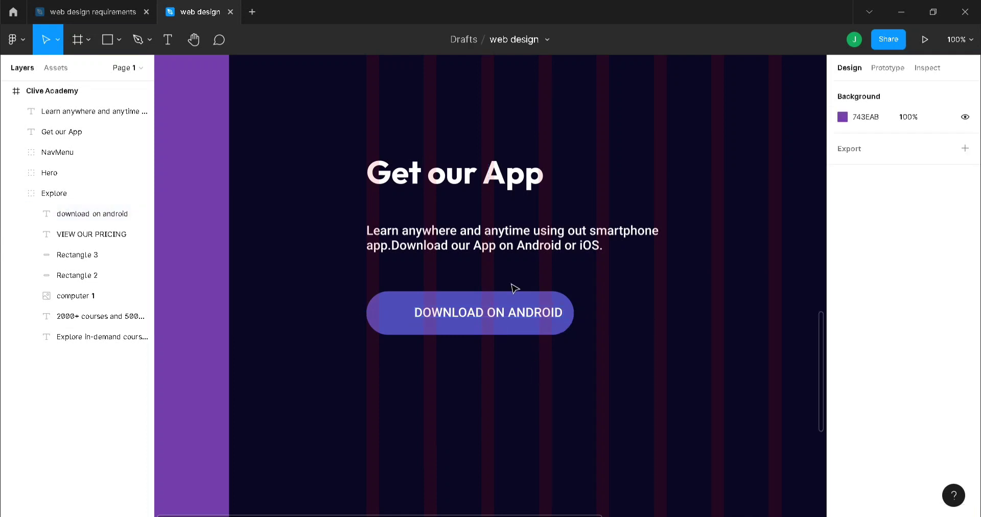
# - Centre the android label in its pill, move it and Rectangle 3 above Explore, and duplicate both
pyautogui.doubleClick(516, 315)
pyautogui.moveTo(517, 316); pyautogui.dragTo(507, 319)
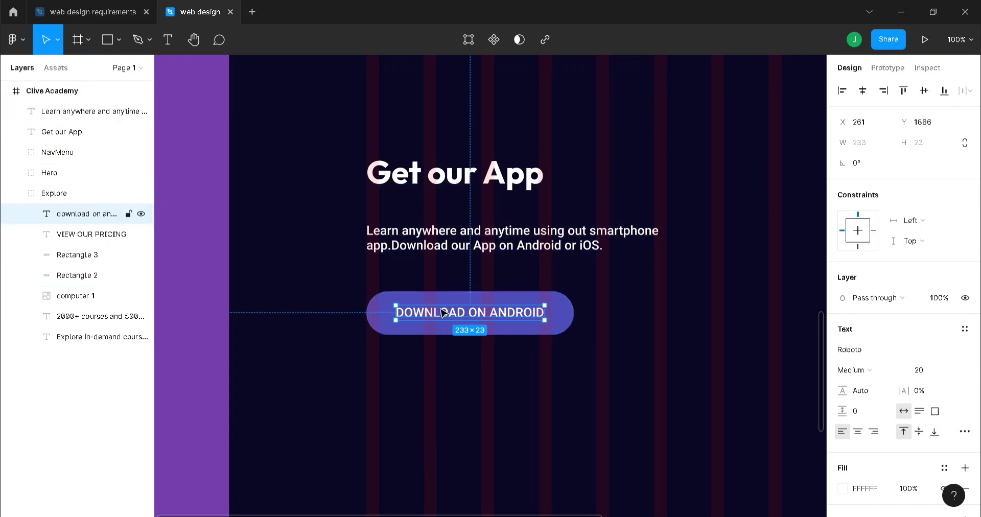
pyautogui.keyDown('shift'); pyautogui.click(71, 257); pyautogui.keyUp('shift')
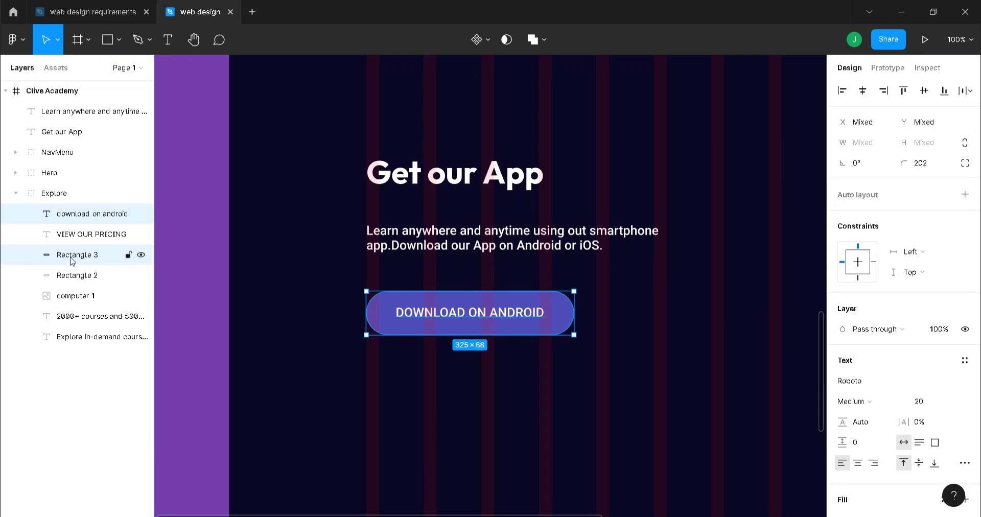
pyautogui.moveTo(71, 260); pyautogui.dragTo(70, 149)
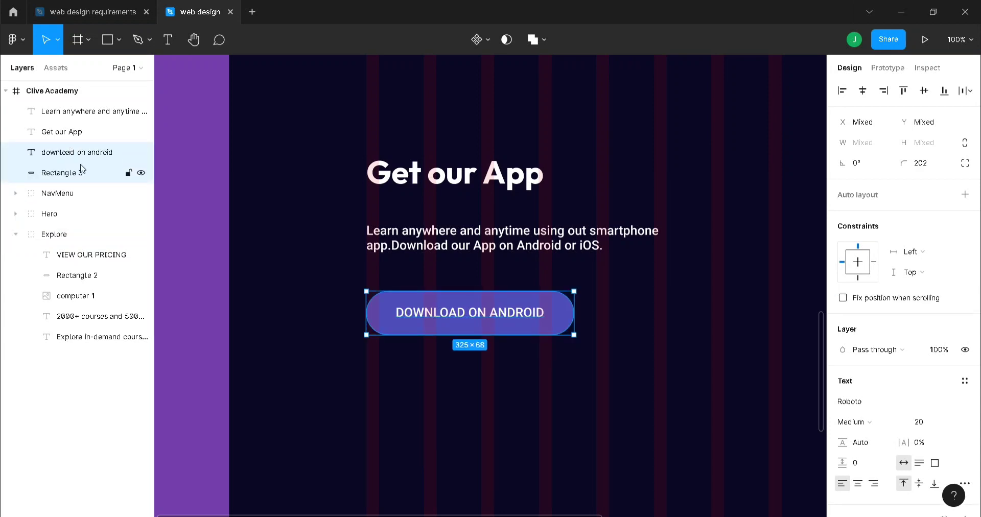
pyautogui.hotkey('ctrl', 'd')
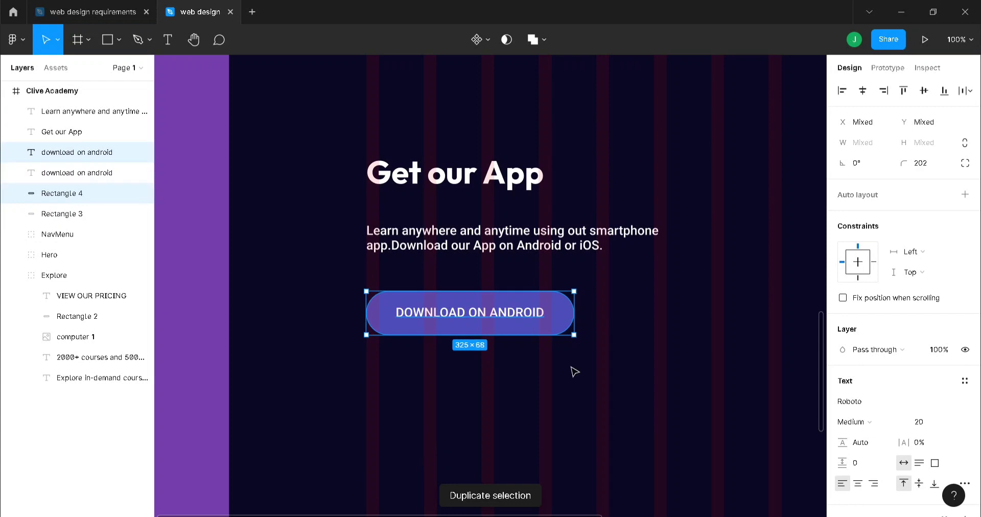
# - Place the duplicate button below the original and replace 'ANDROID' with 'iOS' in its label
pyautogui.moveTo(521, 324); pyautogui.dragTo(520, 388)
pyautogui.doubleClick(509, 373)
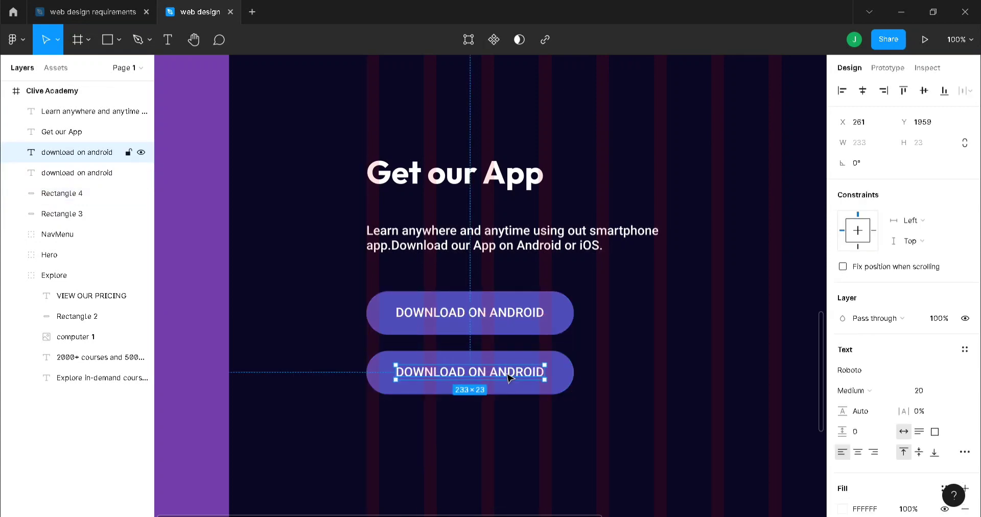
pyautogui.moveTo(490, 375); pyautogui.dragTo(551, 374)
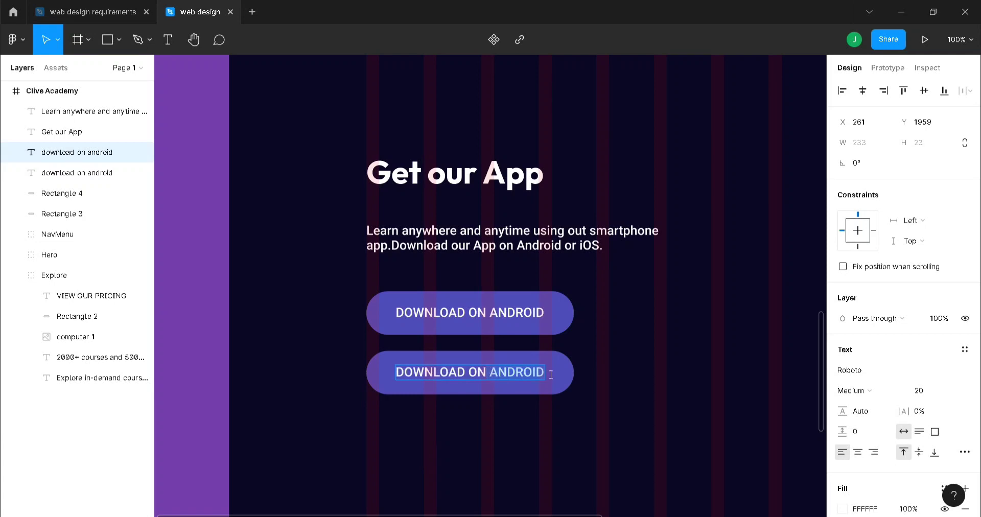
pyautogui.press('BackSpace')
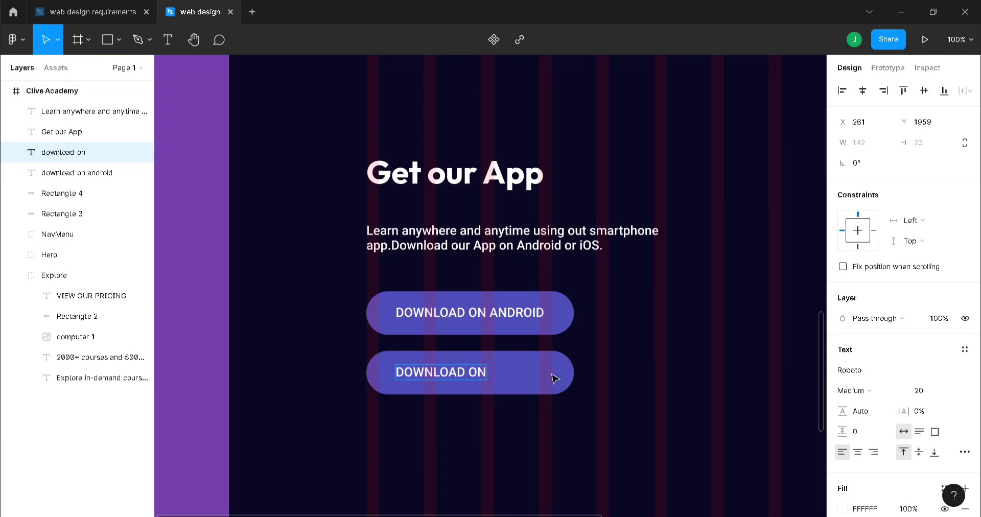
pyautogui.write('i')
pyautogui.press('BackSpace')
pyautogui.write('I')
pyautogui.press('BackSpace')
pyautogui.write('iOS')
pyautogui.press('Escape')
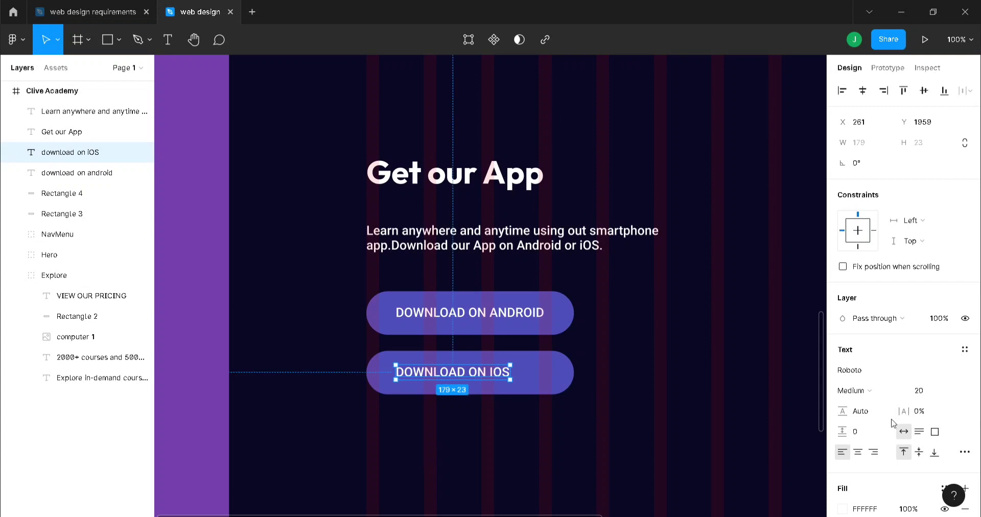
# - Fix the label case so it reads 'DOWNLOAD ON iOS' and centre it in Rectangle 4
pyautogui.click(965, 452)
pyautogui.click(735, 450)
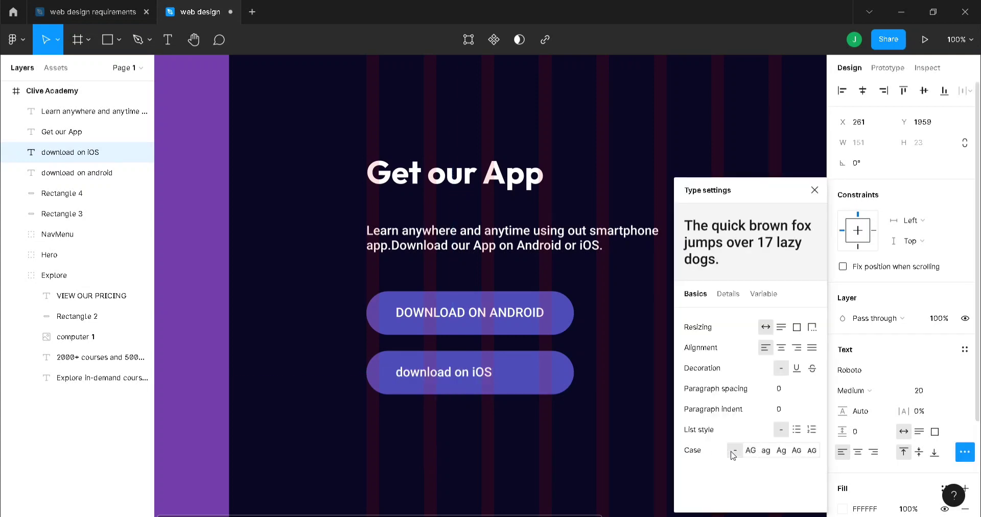
pyautogui.doubleClick(474, 378)
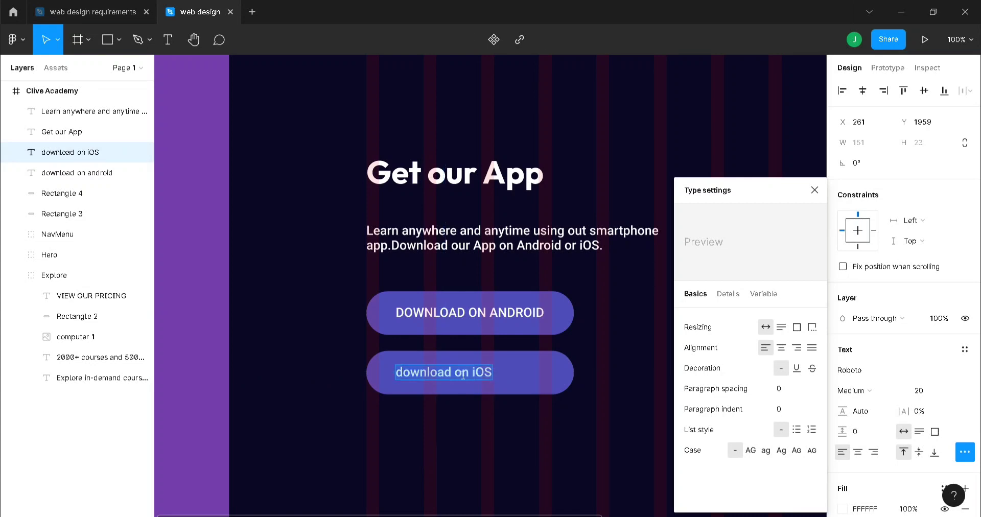
pyautogui.press('Escape')
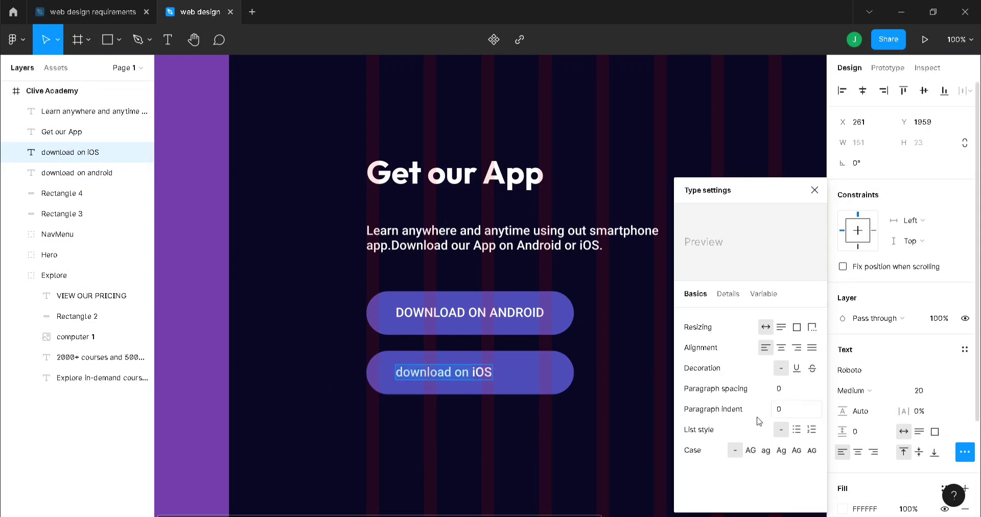
pyautogui.click(750, 450)
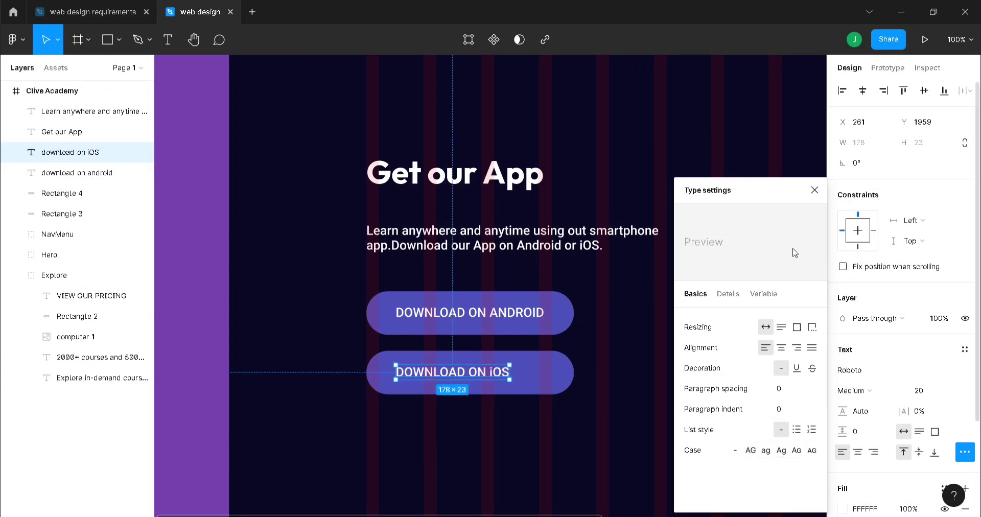
pyautogui.click(814, 190)
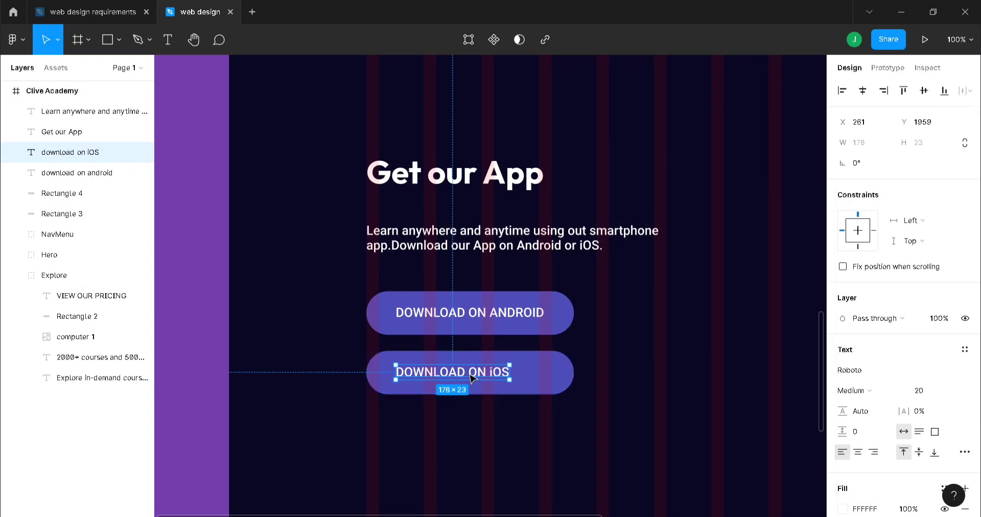
pyautogui.moveTo(474, 378); pyautogui.dragTo(489, 379)
pyautogui.click(552, 382)
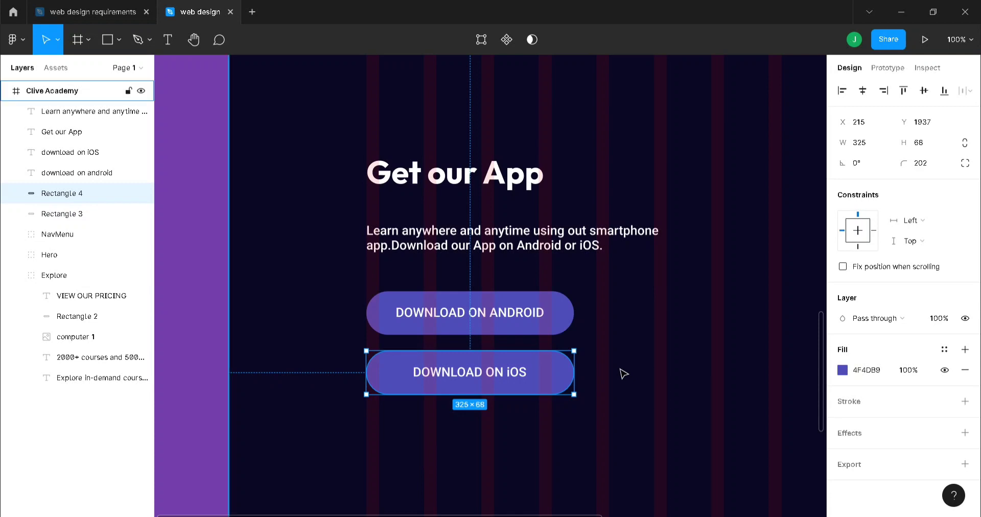
# - Add a 5 px stroke to the iOS pill, Rectangle 4
pyautogui.hotkey('ctrl', '-')
pyautogui.scroll(10, 624, 374)
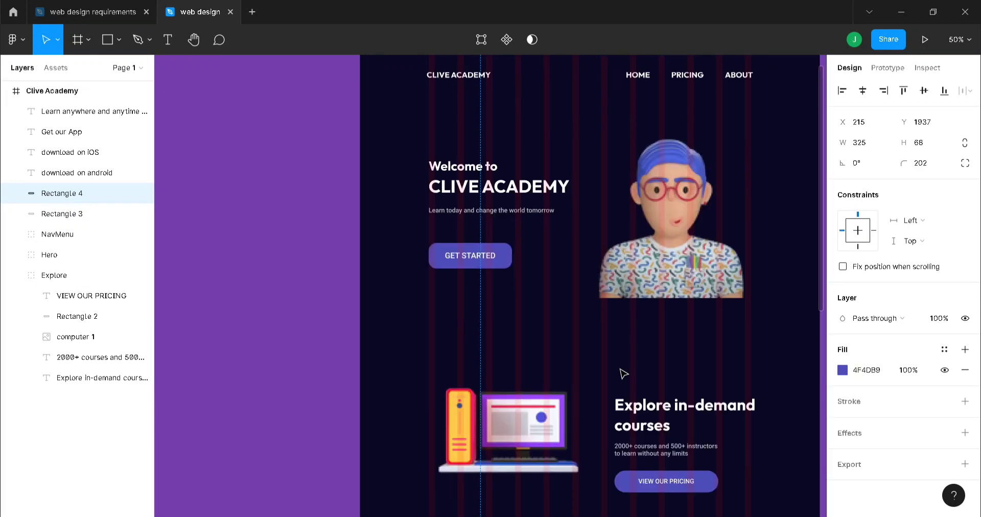
pyautogui.scroll(-3, 623, 374)
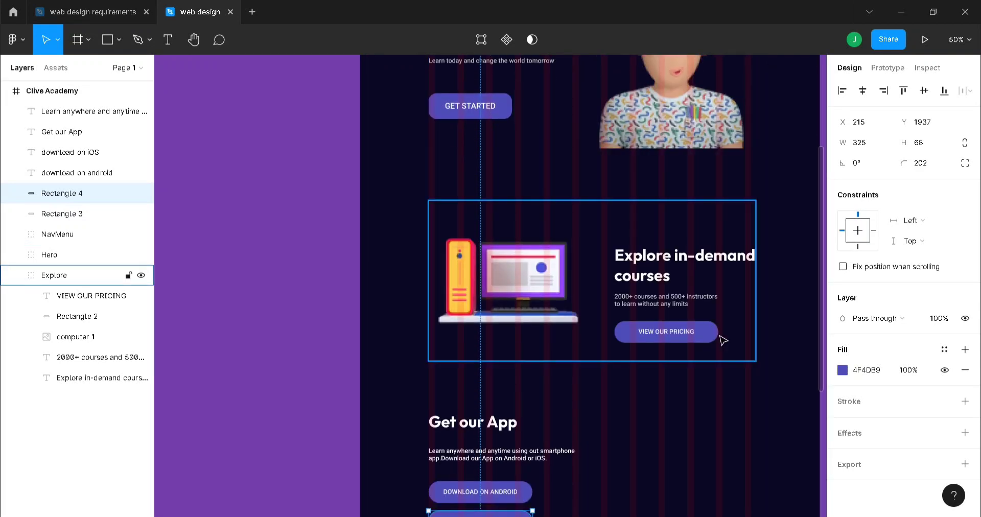
pyautogui.scroll(-2, 573, 340)
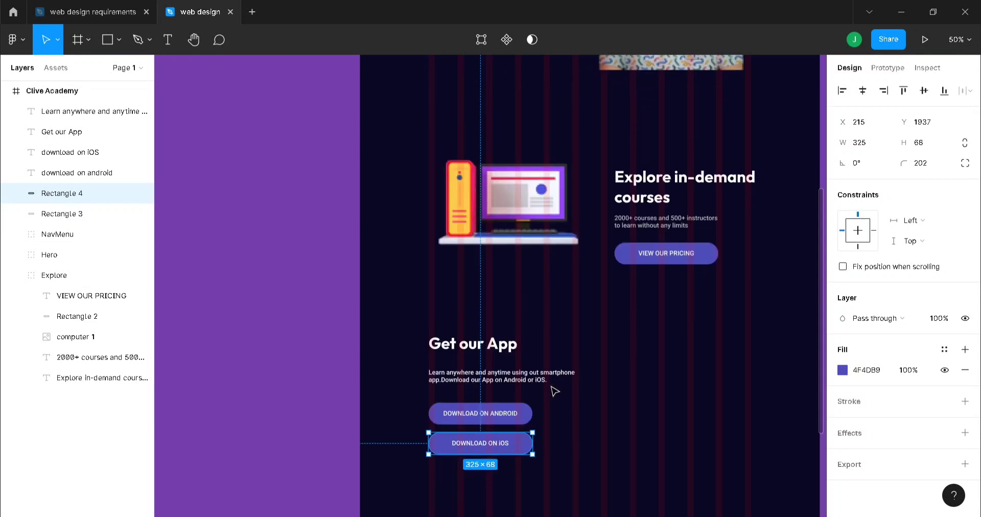
pyautogui.hotkey('ctrl', '+')
pyautogui.scroll(-5, 557, 388)
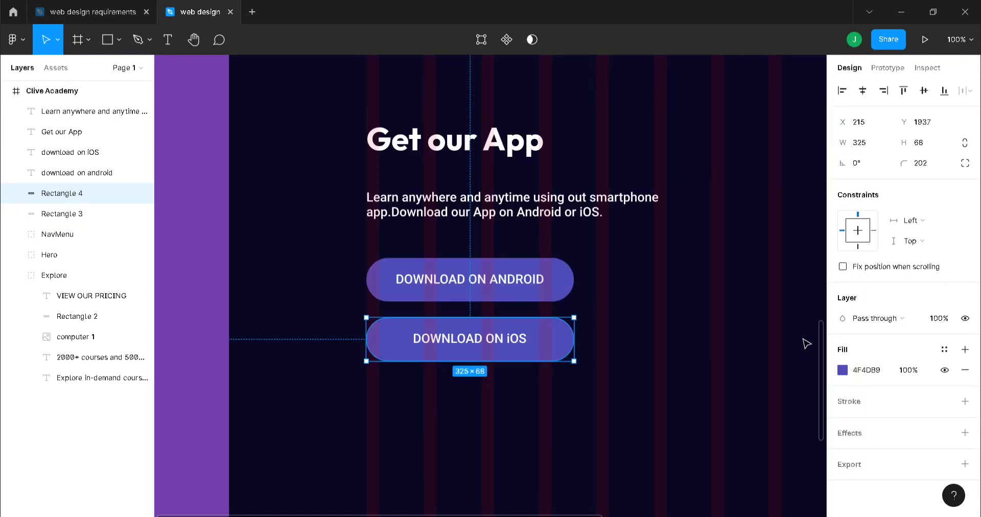
pyautogui.click(855, 404)
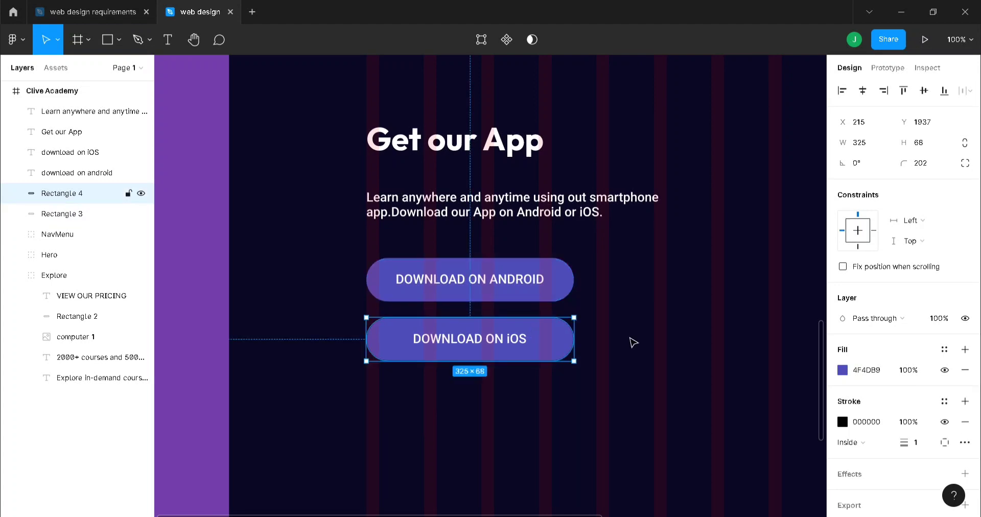
pyautogui.click(924, 447)
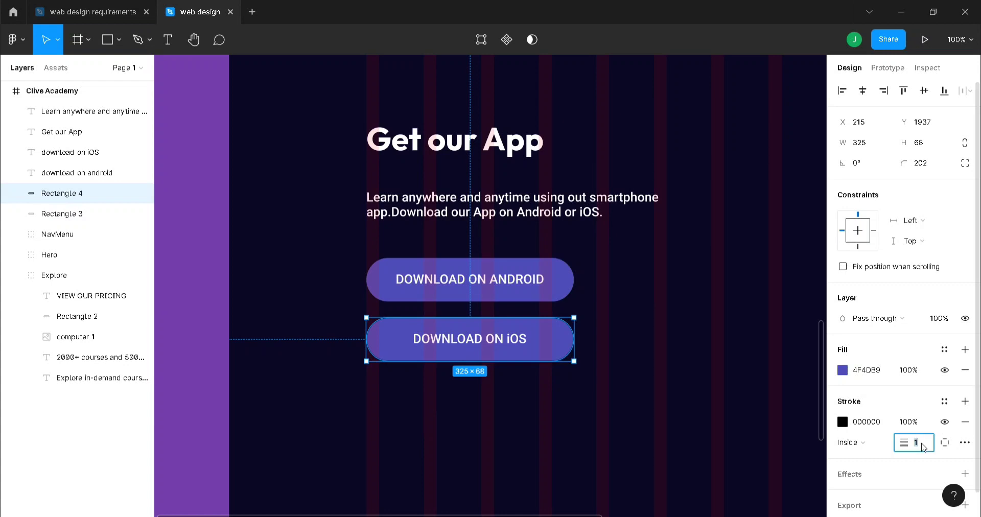
pyautogui.press('Return')
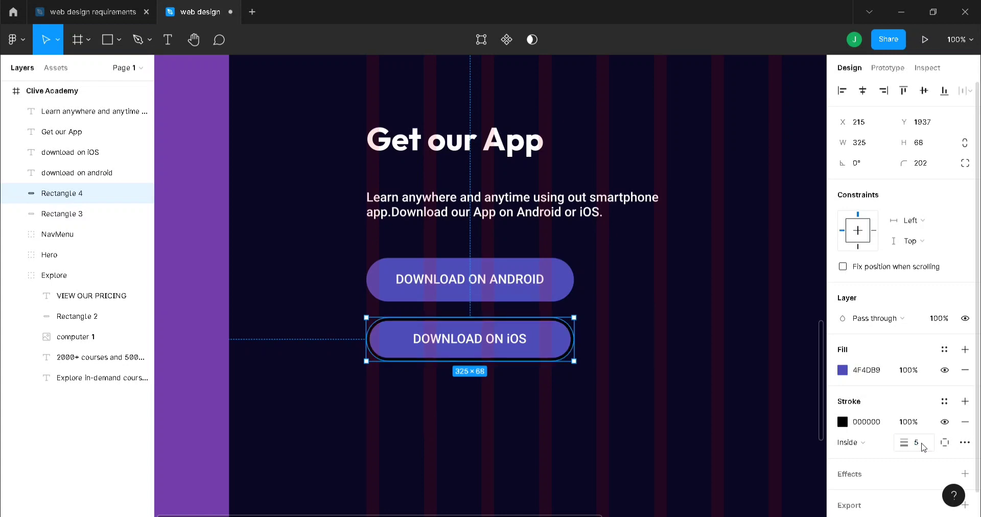
# - Remove the iOS pill's fill and colour its stroke blue 4F4DB9
pyautogui.click(965, 370)
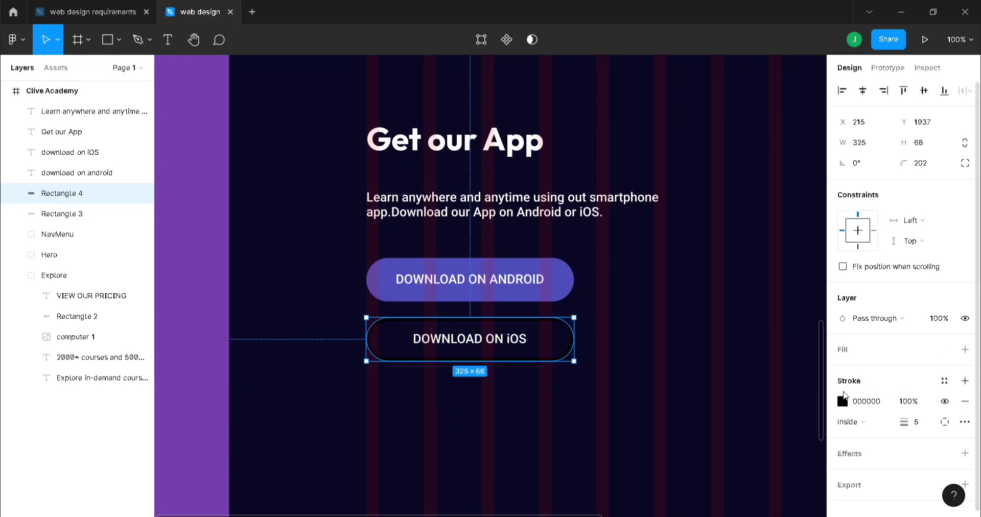
pyautogui.click(844, 402)
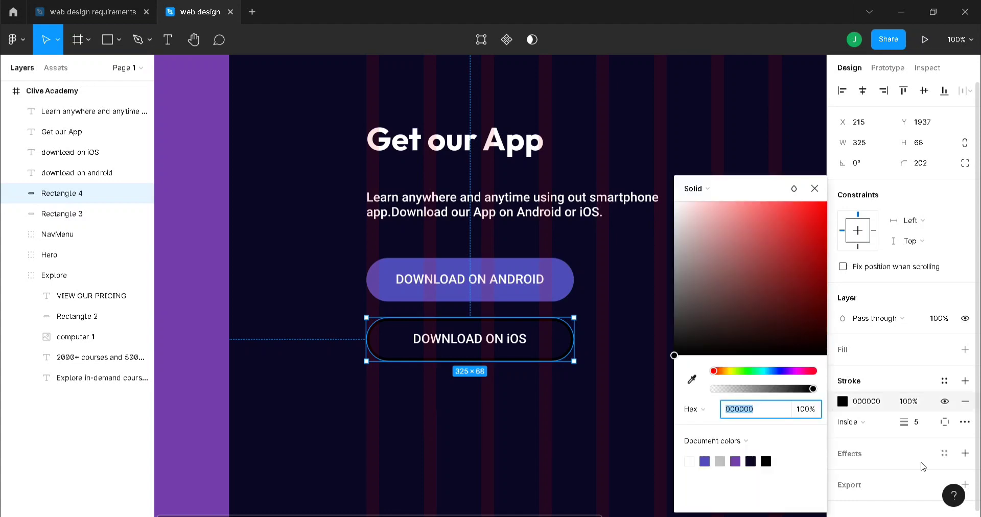
pyautogui.click(736, 462)
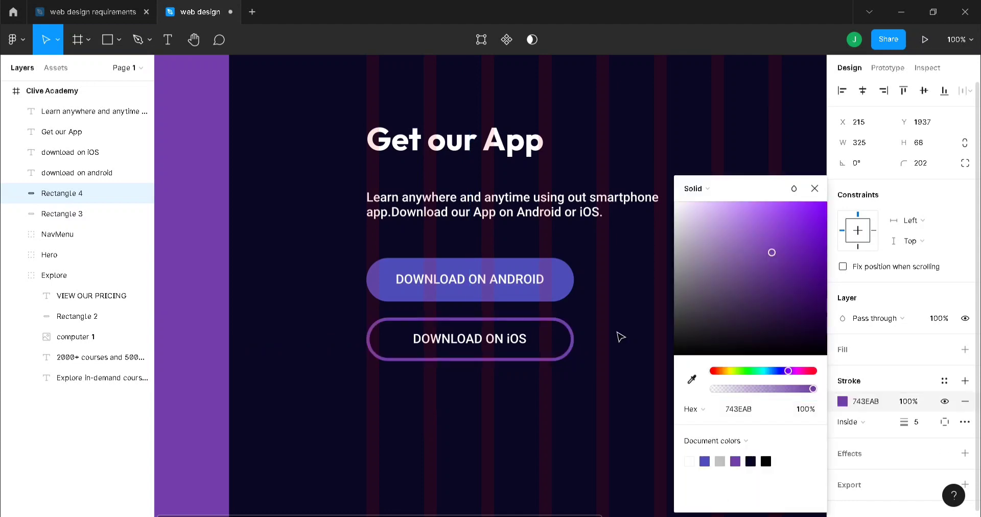
pyautogui.click(705, 461)
pyautogui.click(506, 301)
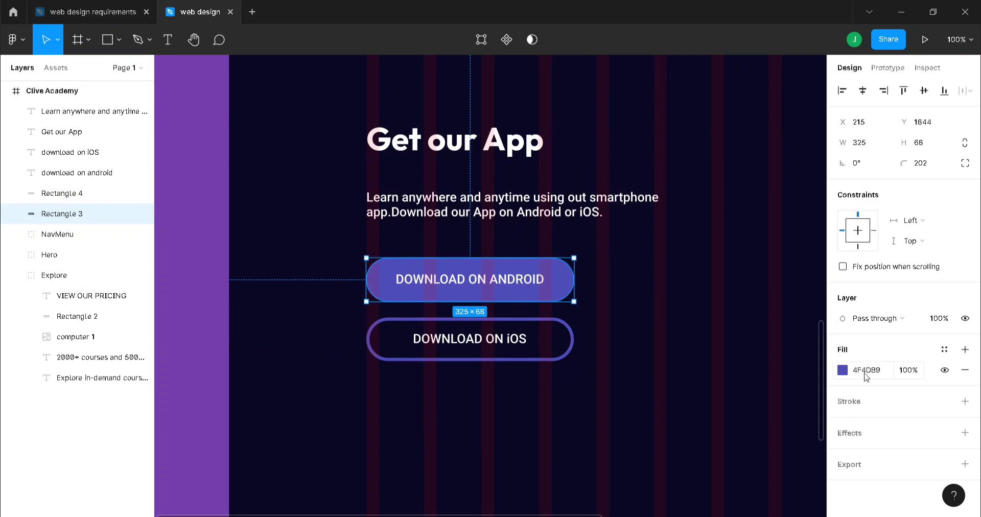
# - Make the Android pill an outline with no fill and a 5 px 4F4DB9 stroke
pyautogui.click(959, 403)
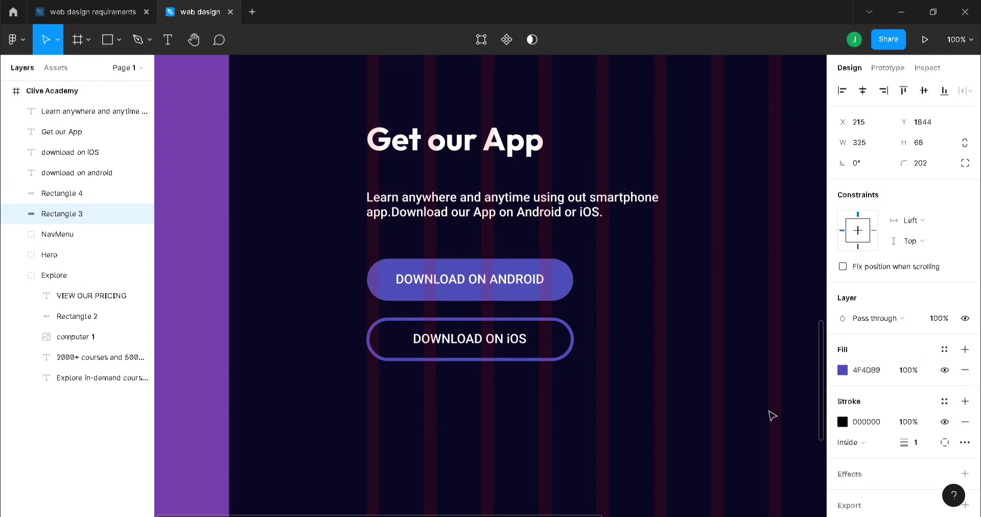
pyautogui.click(965, 370)
pyautogui.click(924, 428)
pyautogui.press('BackSpace')
pyautogui.write('5')
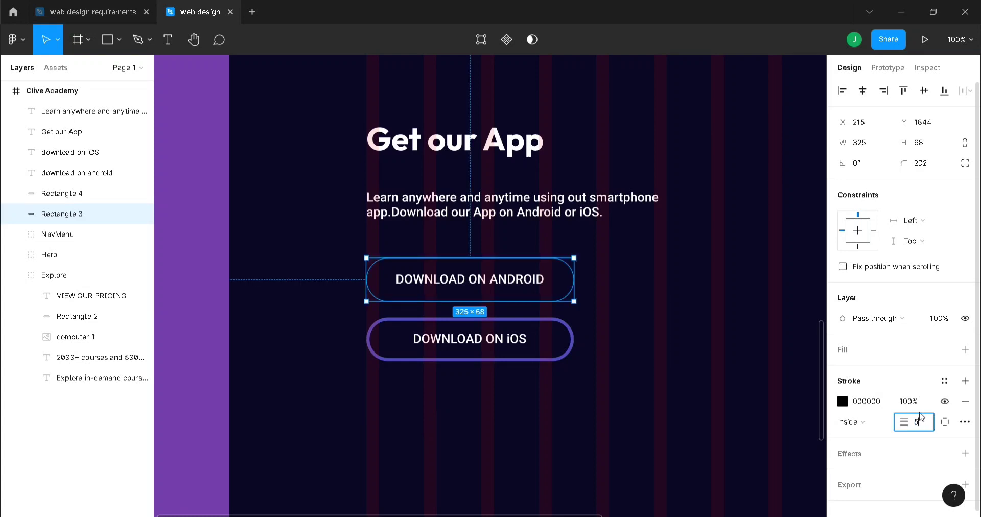
pyautogui.press('Return')
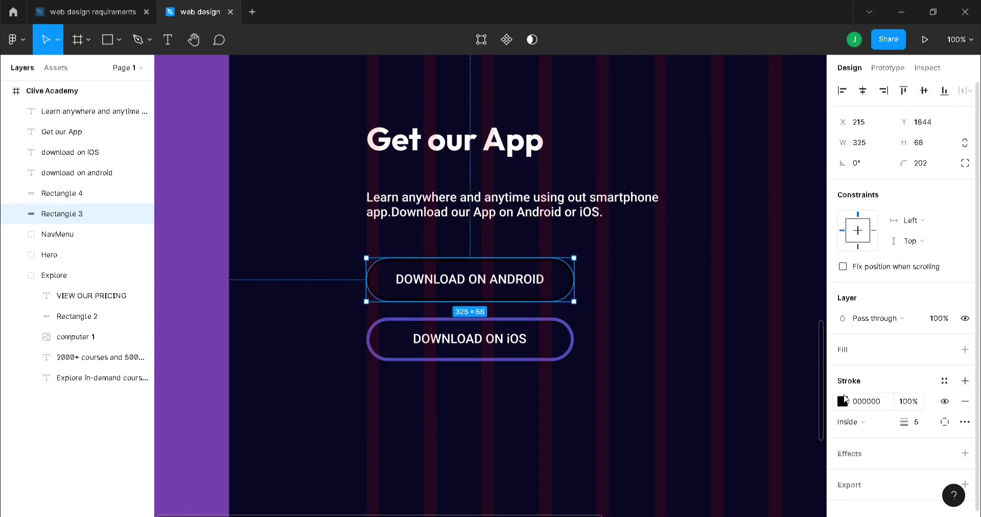
pyautogui.click(843, 402)
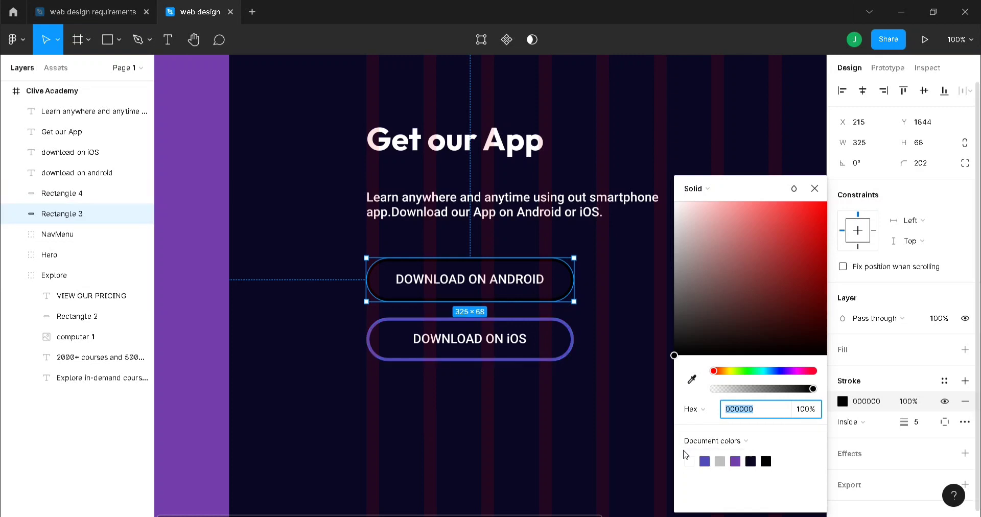
pyautogui.click(705, 461)
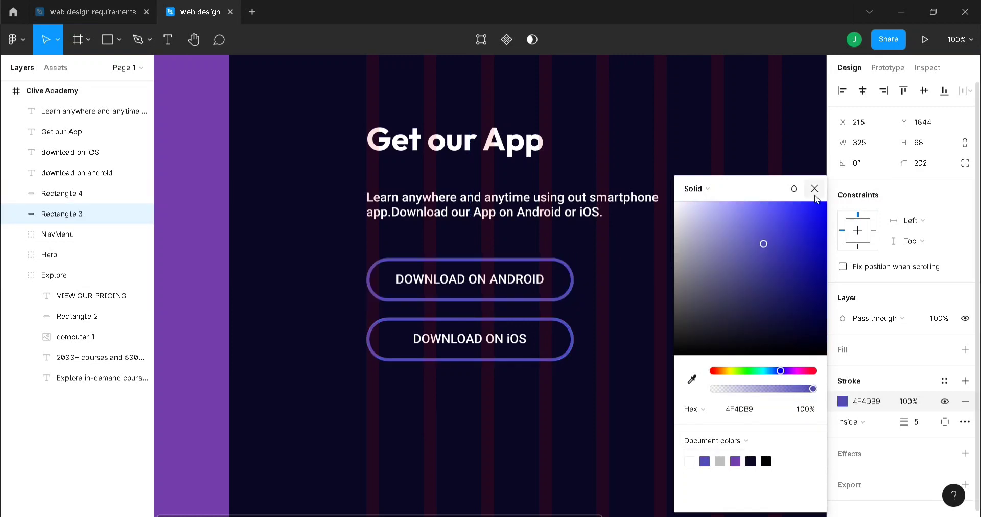
pyautogui.click(549, 279)
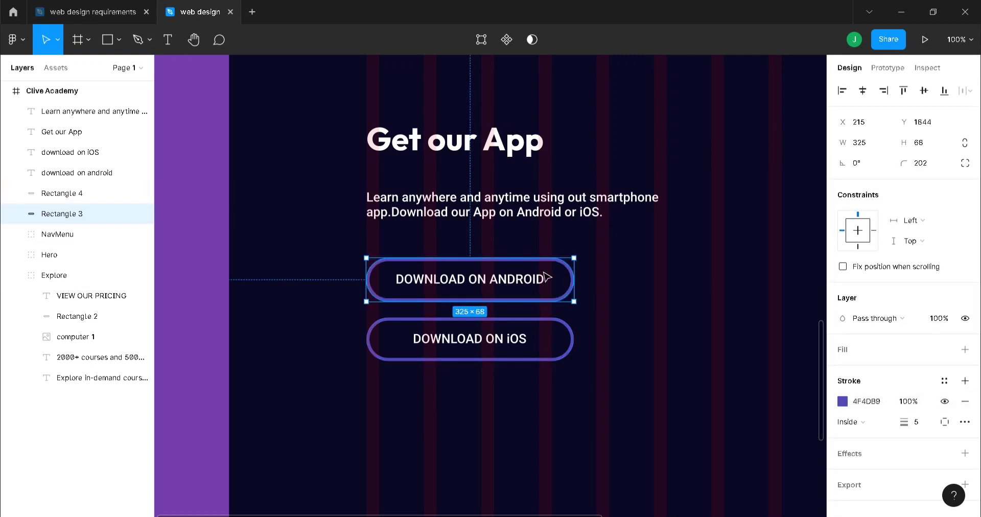
# - Set both download pills' stroke weight to 3 px
pyautogui.keyDown('shift'); pyautogui.click(575, 339); pyautogui.keyUp('shift')
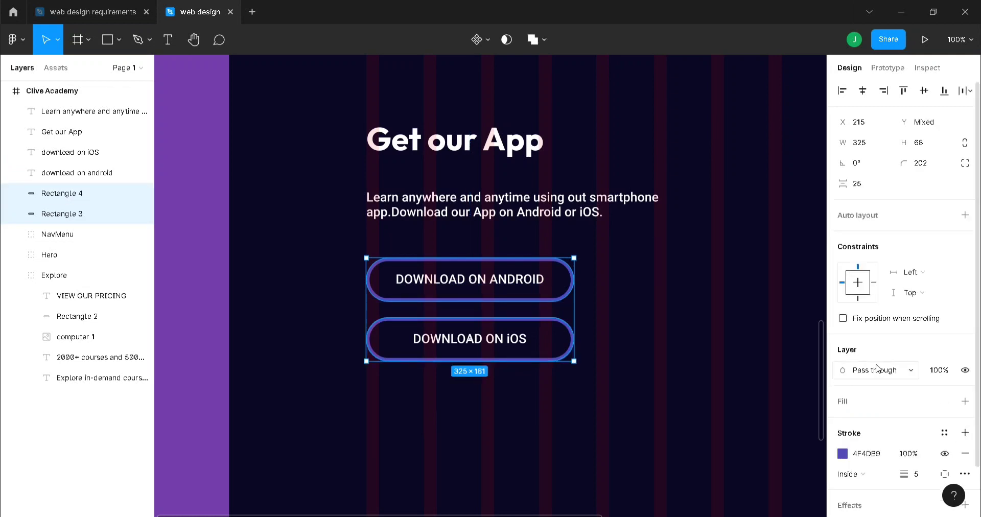
pyautogui.click(930, 477)
pyautogui.write('3')
pyautogui.press('Return')
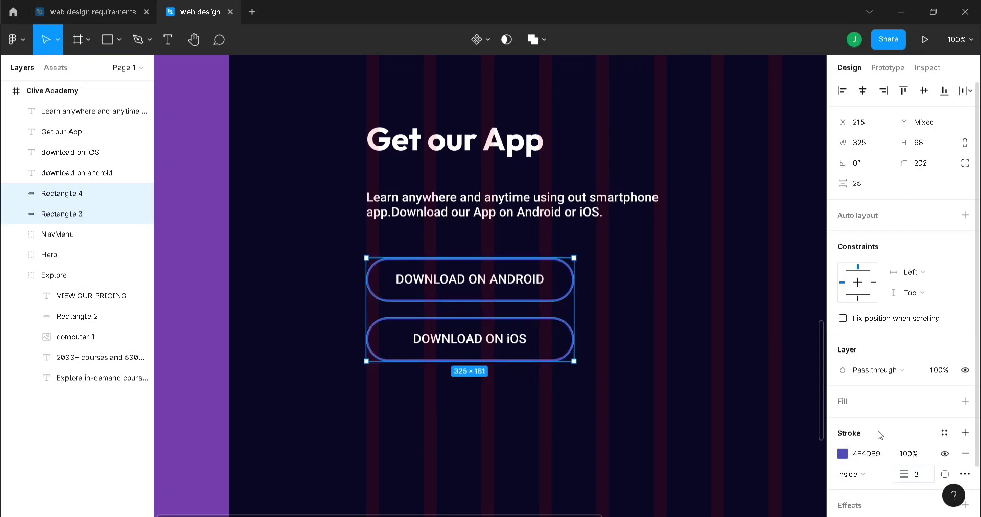
pyautogui.click(755, 354)
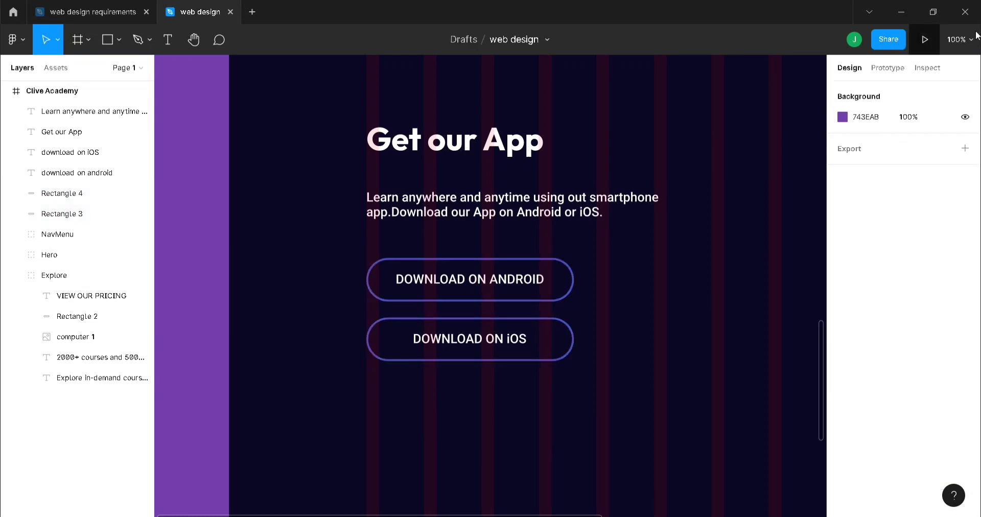
pyautogui.click(957, 39)
pyautogui.click(866, 135)
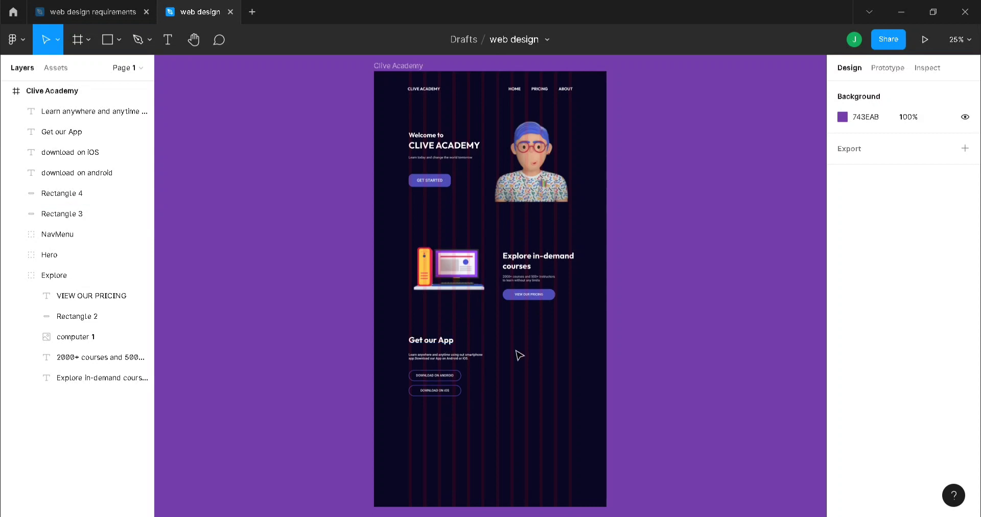
pyautogui.hotkey('ctrl', '+')
pyautogui.scroll(-5, 528, 343)
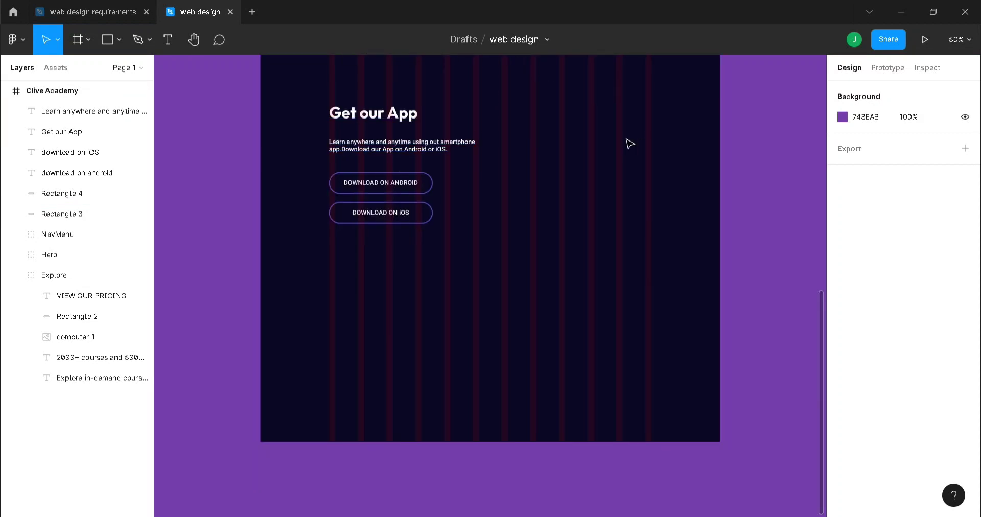
pyautogui.click(70, 14)
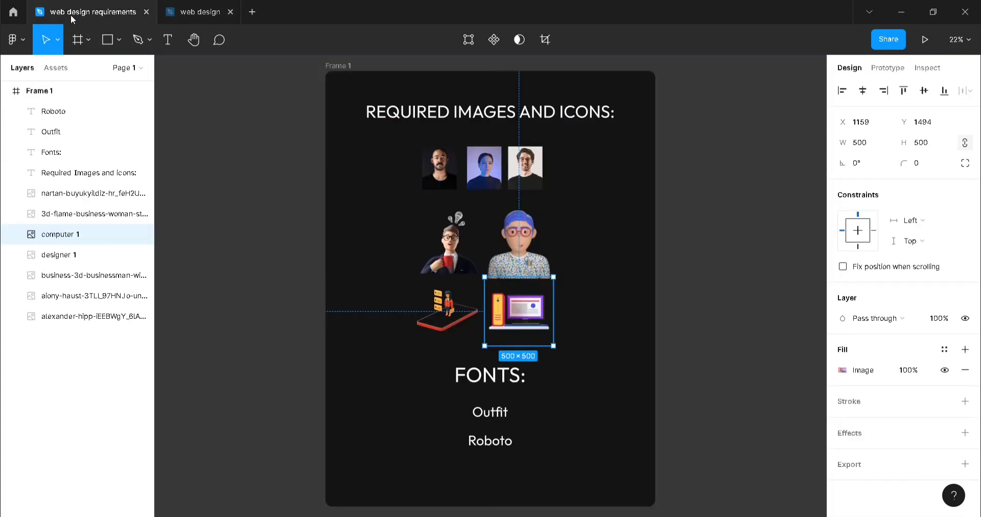
pyautogui.click(450, 321)
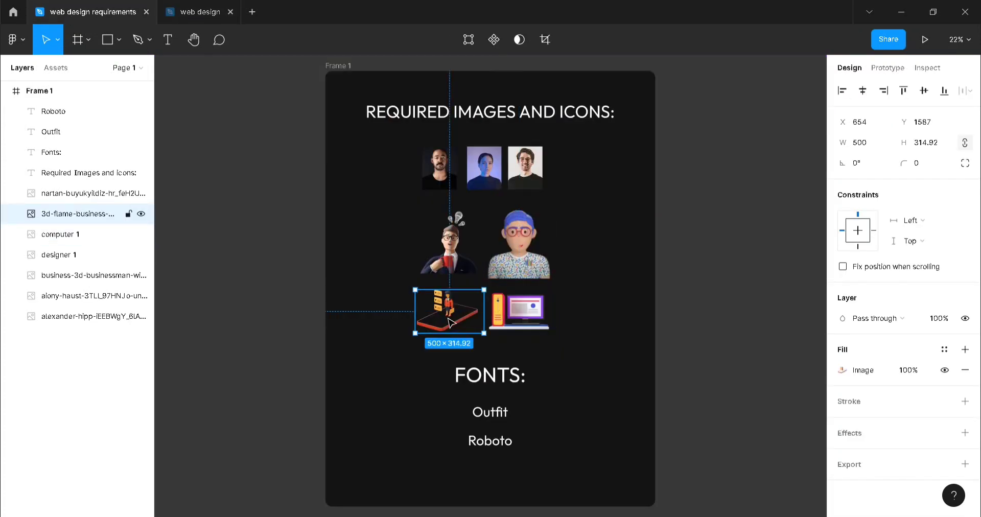
pyautogui.click(189, 7)
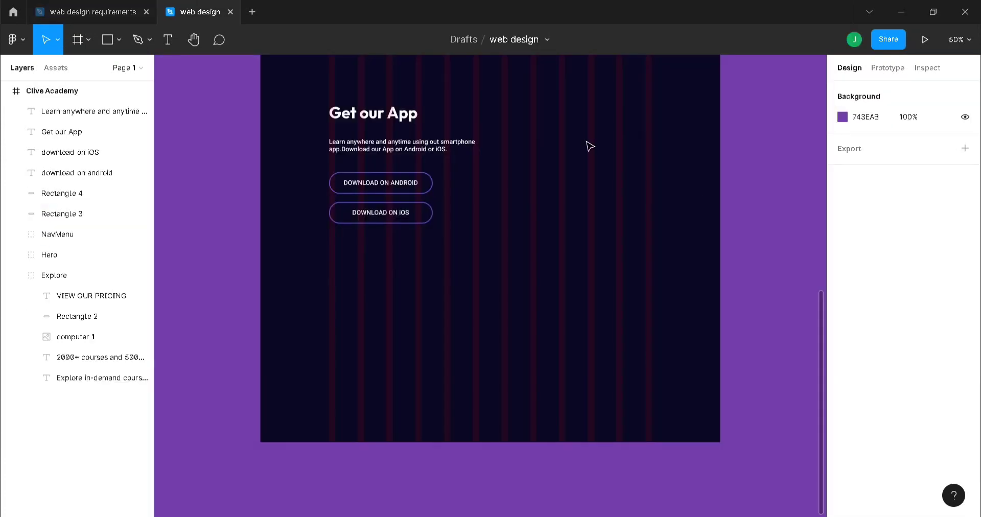
pyautogui.scroll(1, 589, 145)
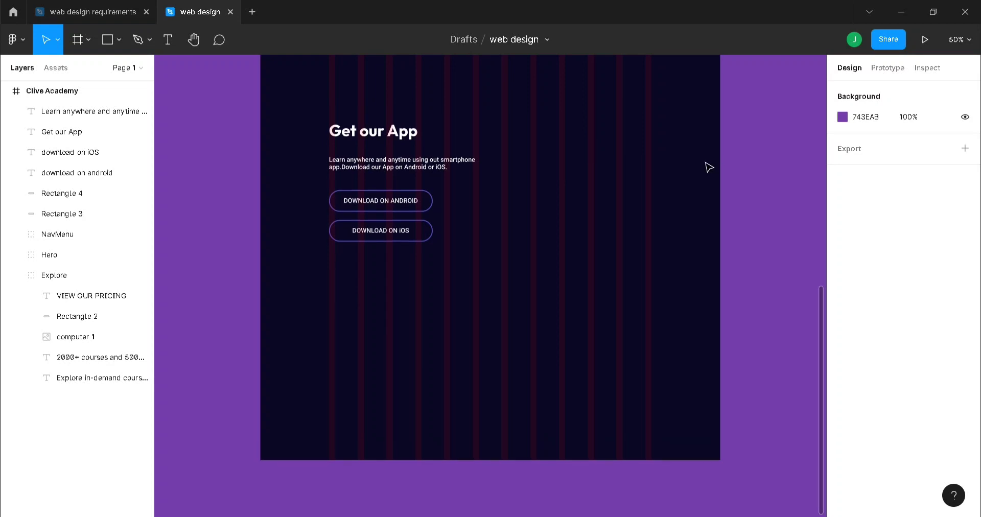
# - Paste the woman-on-red-phone illustration beside the Get our App text, resized to 480×315
pyautogui.hotkey('ctrl', 'v')
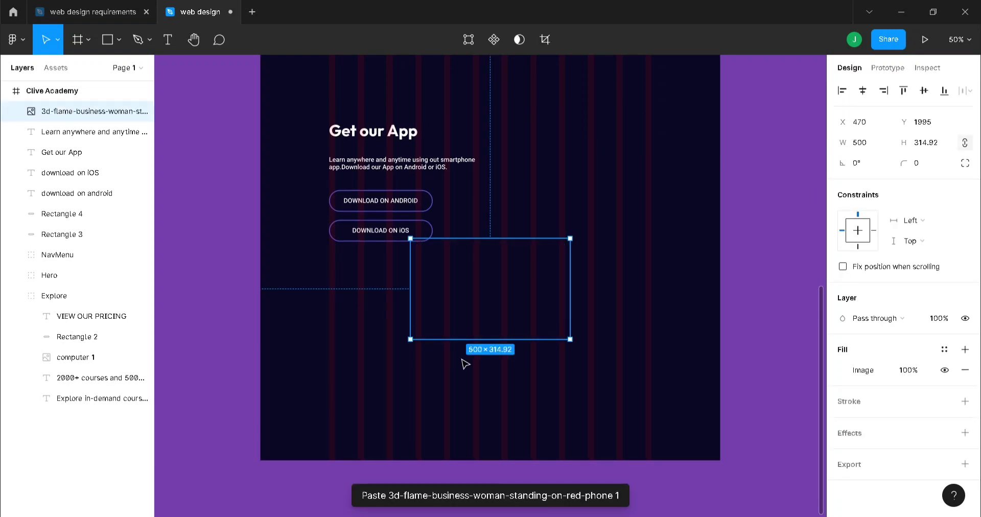
pyautogui.moveTo(489, 291); pyautogui.dragTo(589, 178)
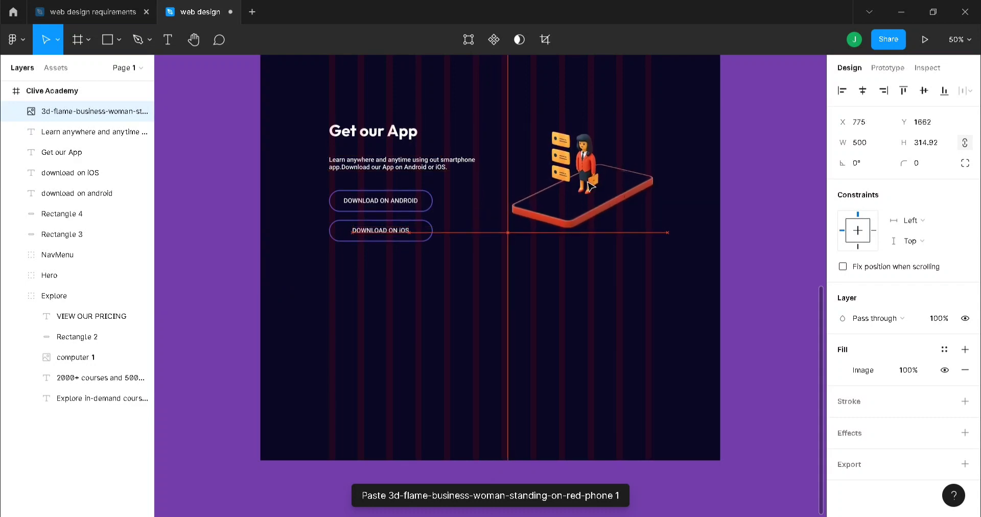
pyautogui.moveTo(589, 174); pyautogui.dragTo(572, 175)
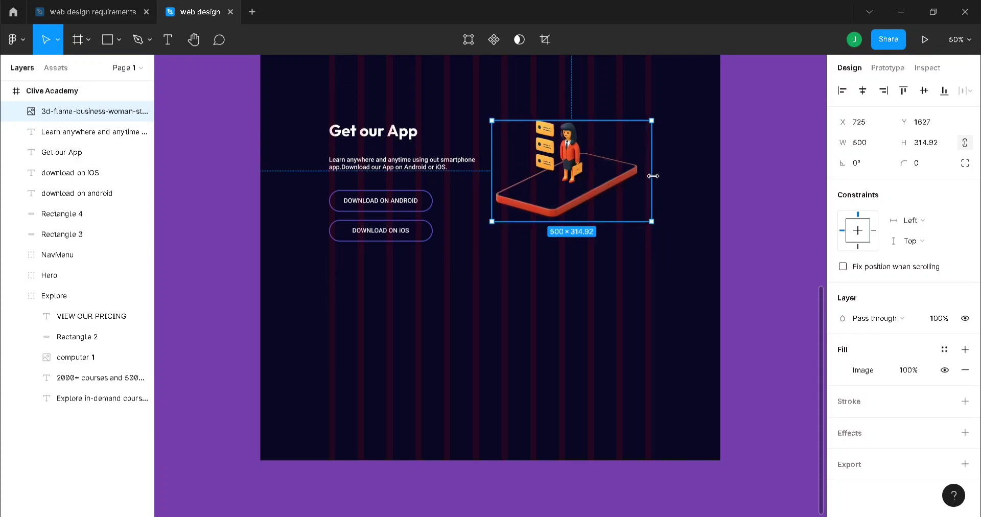
pyautogui.moveTo(652, 176); pyautogui.dragTo(597, 184)
pyautogui.scroll(3, 793, 219)
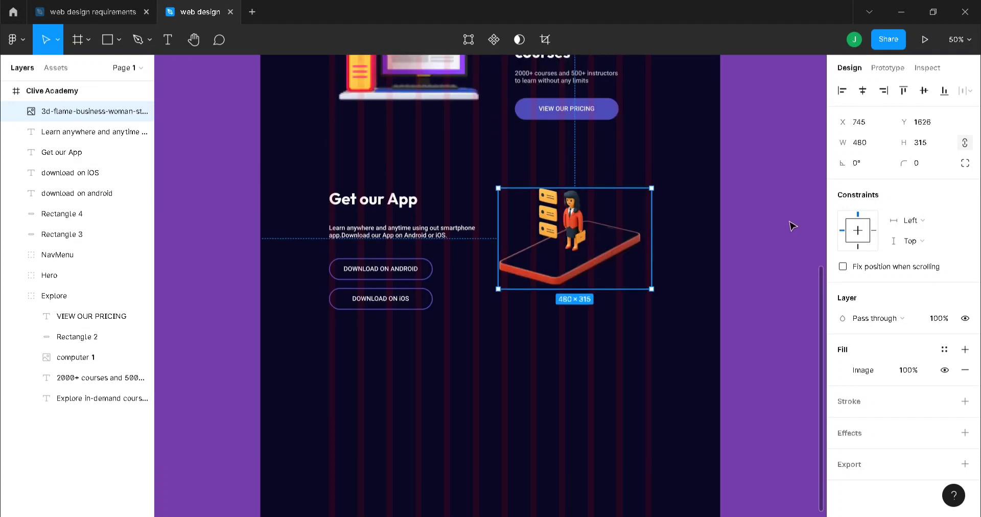
pyautogui.click(792, 225)
pyautogui.scroll(15, 792, 225)
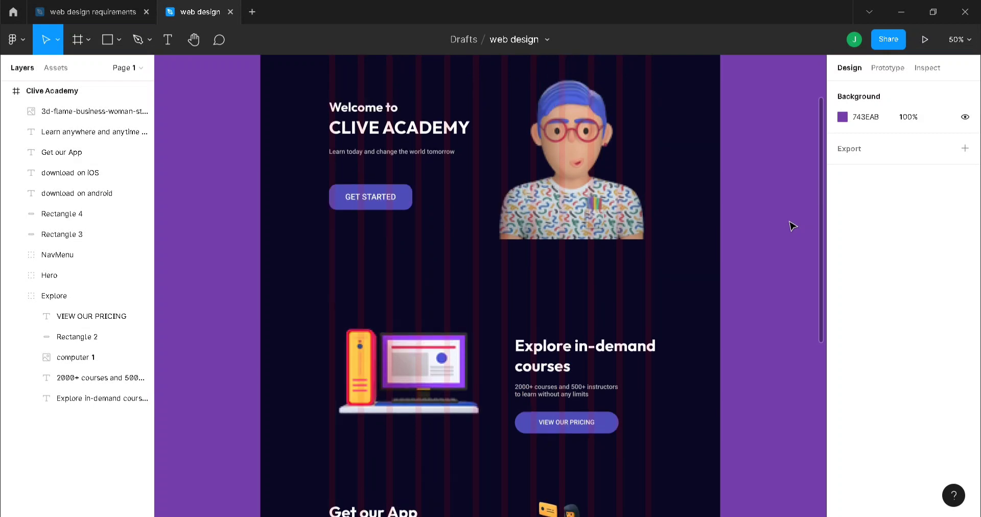
# - Hide the Clive Academy frame's layout grid
pyautogui.click(304, 96)
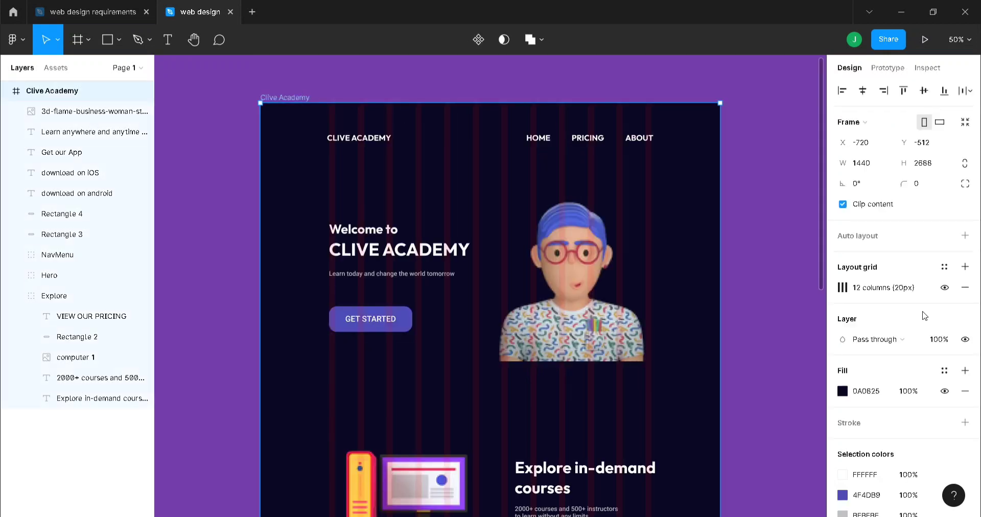
pyautogui.click(945, 288)
pyautogui.press('-')
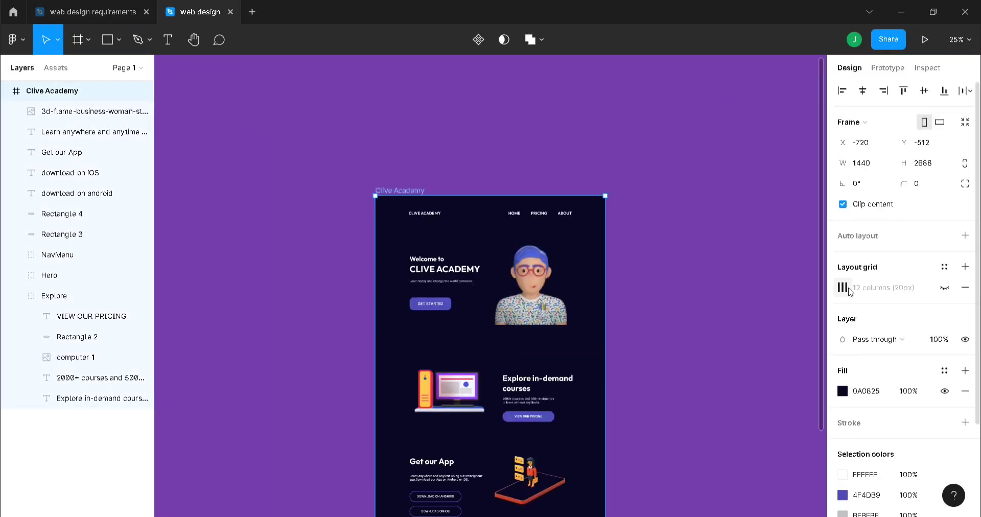
pyautogui.scroll(-3, 714, 276)
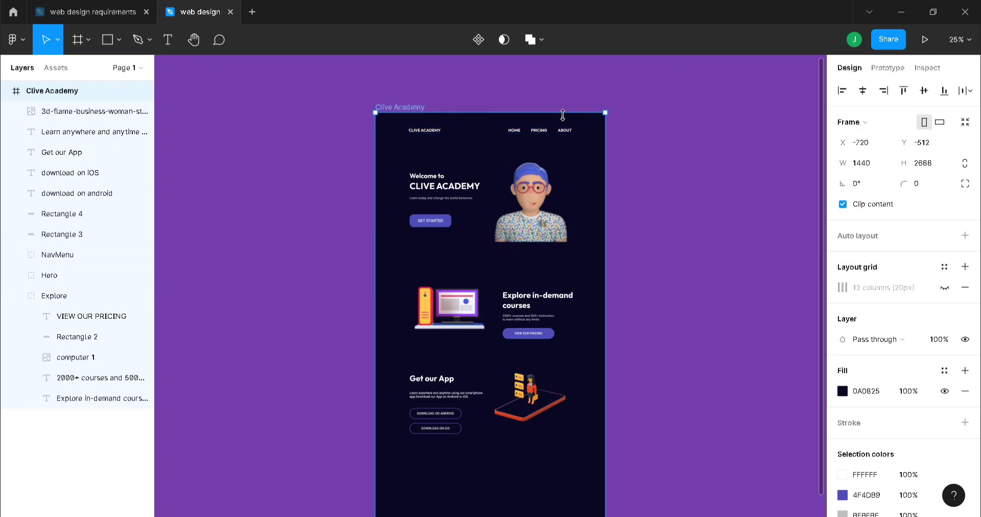
pyautogui.hotkey('ctrl', '+')
pyautogui.hotkey('ctrl', '-')
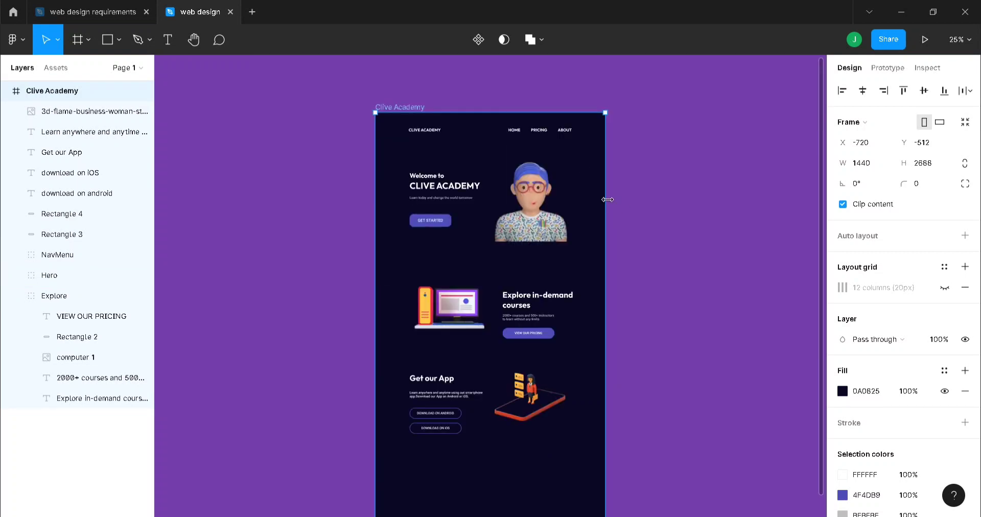
# - Draw a proportion-locked 500×500 circle and move it onto the frame's right edge
pyautogui.press('o')
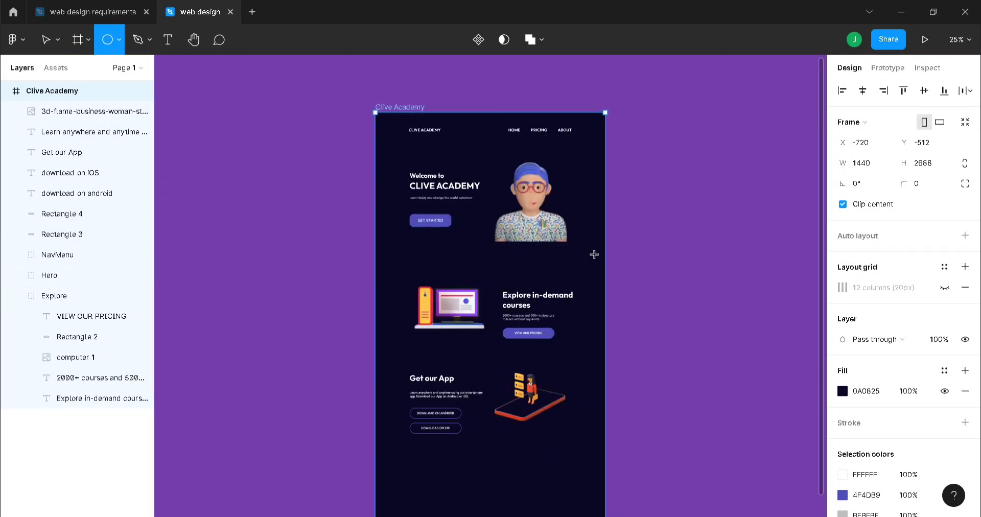
pyautogui.click(674, 225)
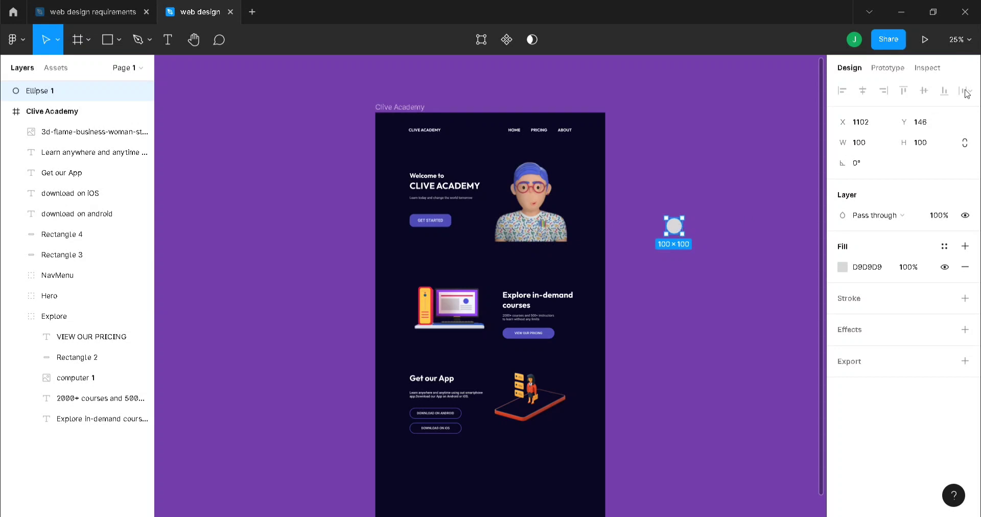
pyautogui.click(965, 143)
pyautogui.click(875, 147)
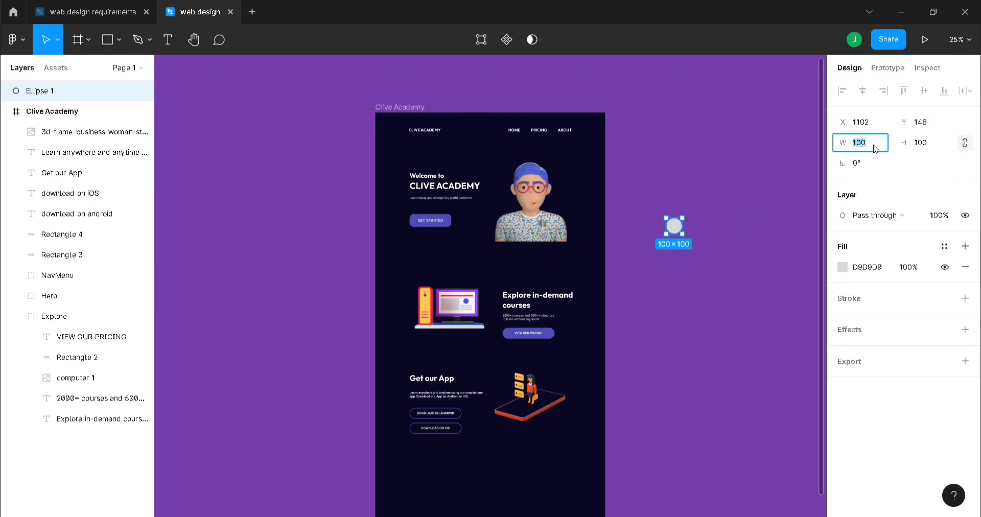
pyautogui.write('5')
pyautogui.press('Return')
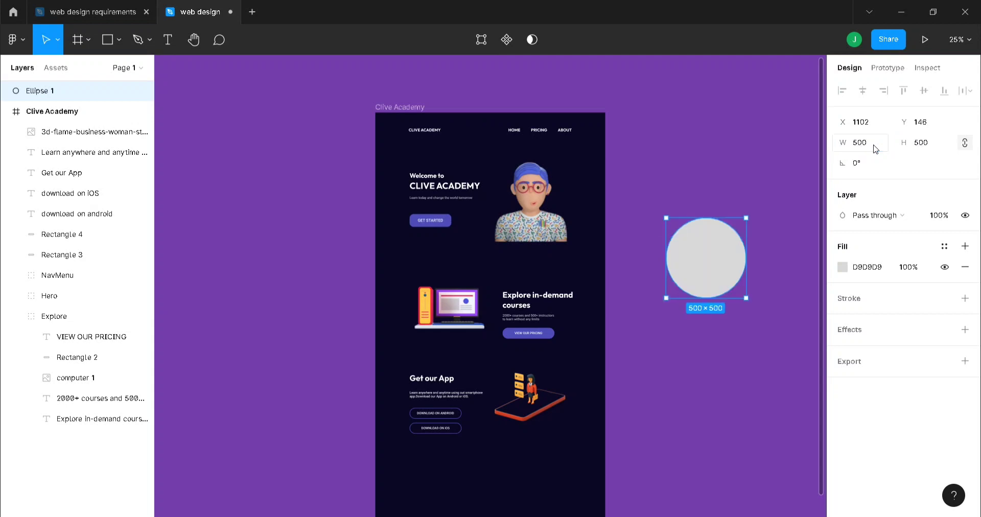
pyautogui.moveTo(694, 259); pyautogui.dragTo(588, 267)
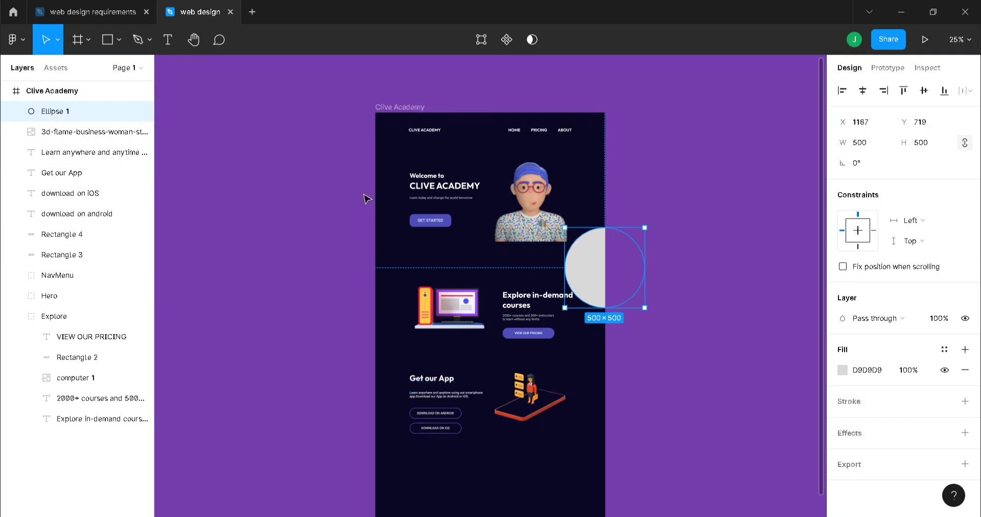
# - Group the Get our App section's layers together
pyautogui.click(68, 254)
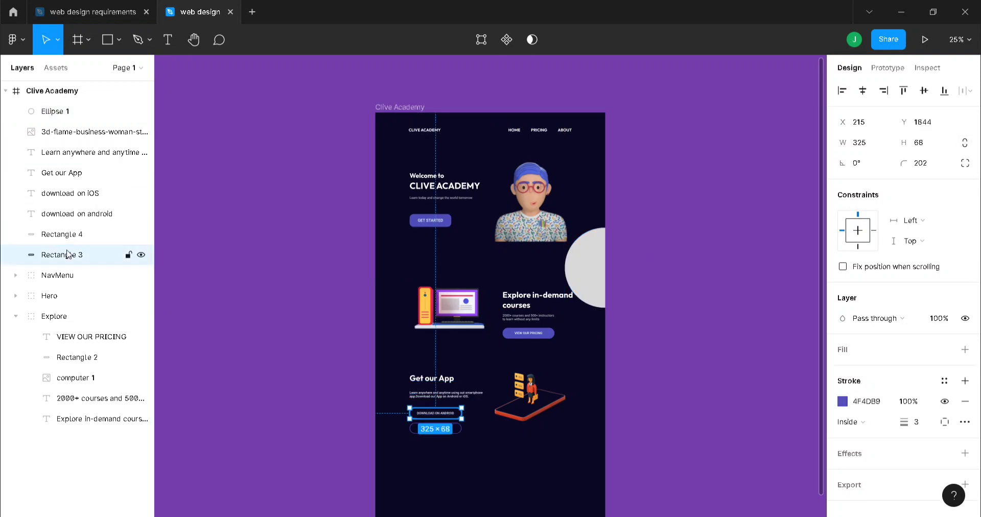
pyautogui.keyDown('shift'); pyautogui.click(66, 131); pyautogui.keyUp('shift')
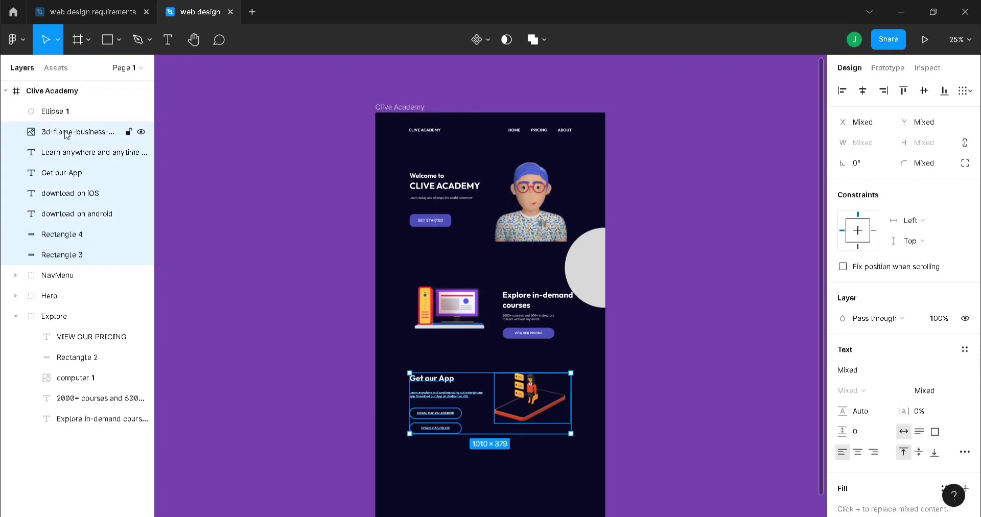
pyautogui.hotkey('ctrl', 'g')
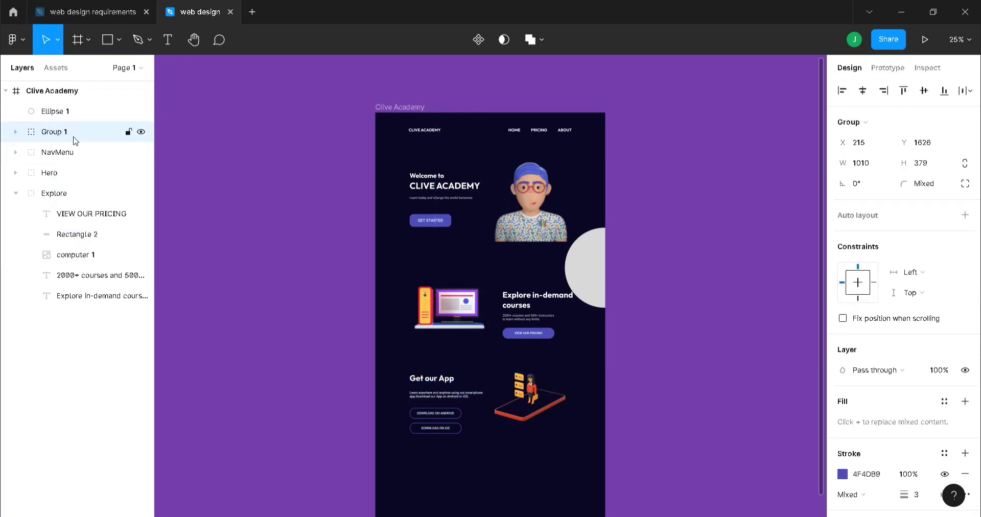
# - Rename the group 'Get our App' and move it below Explore in the layers
pyautogui.click(15, 193)
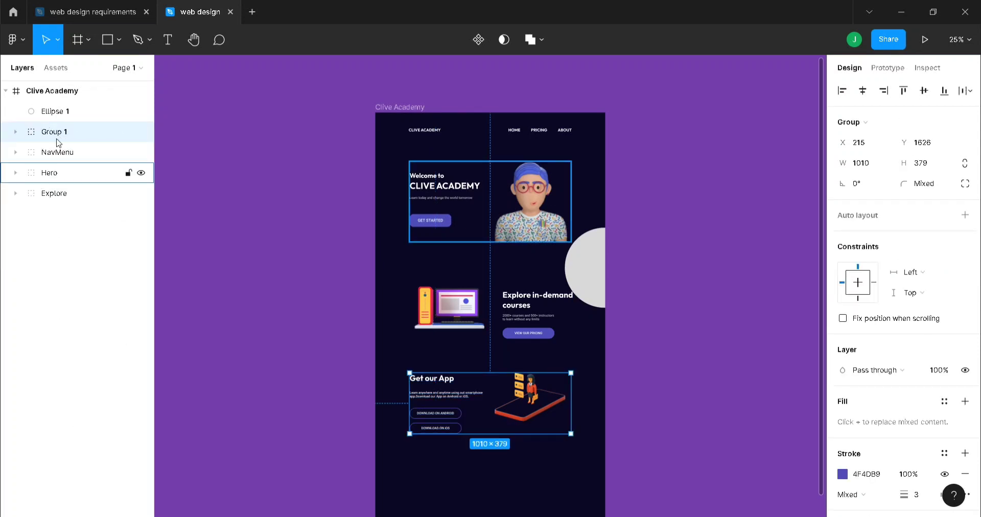
pyautogui.doubleClick(56, 131)
pyautogui.write('gET OUR')
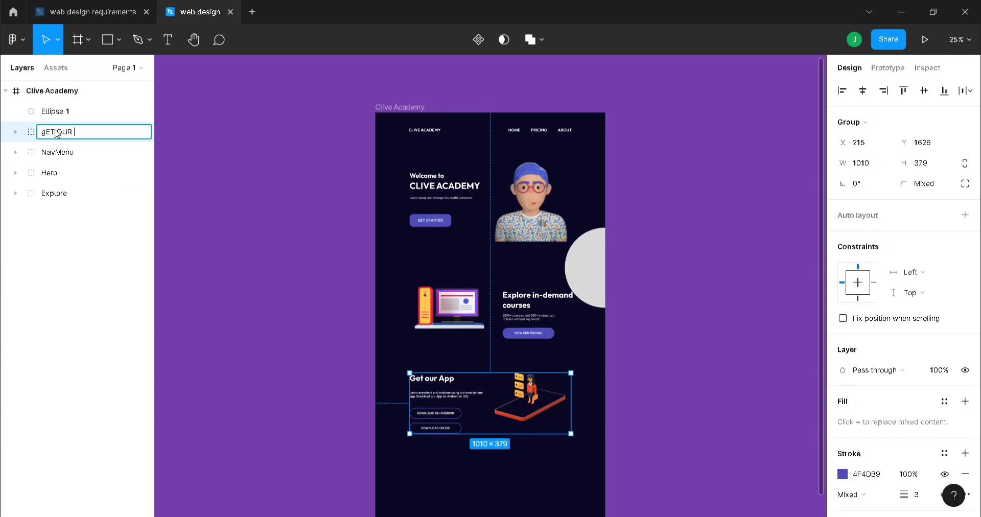
pyautogui.press('BackSpace')
pyautogui.press('BackSpace')
pyautogui.press('BackSpace')
pyautogui.press('BackSpace')
pyautogui.press('BackSpace')
pyautogui.write('Get our App')
pyautogui.click(78, 250)
pyautogui.moveTo(61, 131); pyautogui.dragTo(68, 202)
pyautogui.click(216, 198)
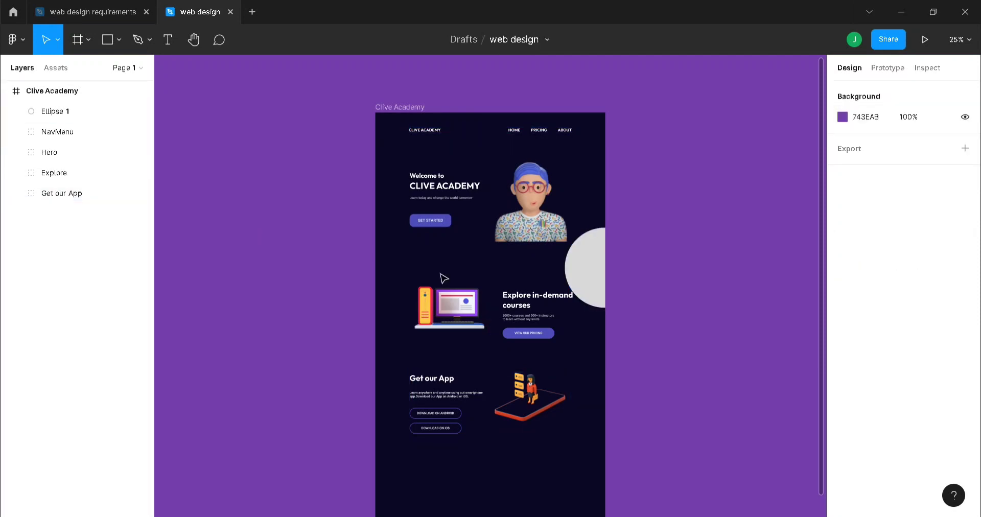
# - Duplicate the circle into the frame's top-left edge and fill it dark purple 422183
pyautogui.click(585, 263)
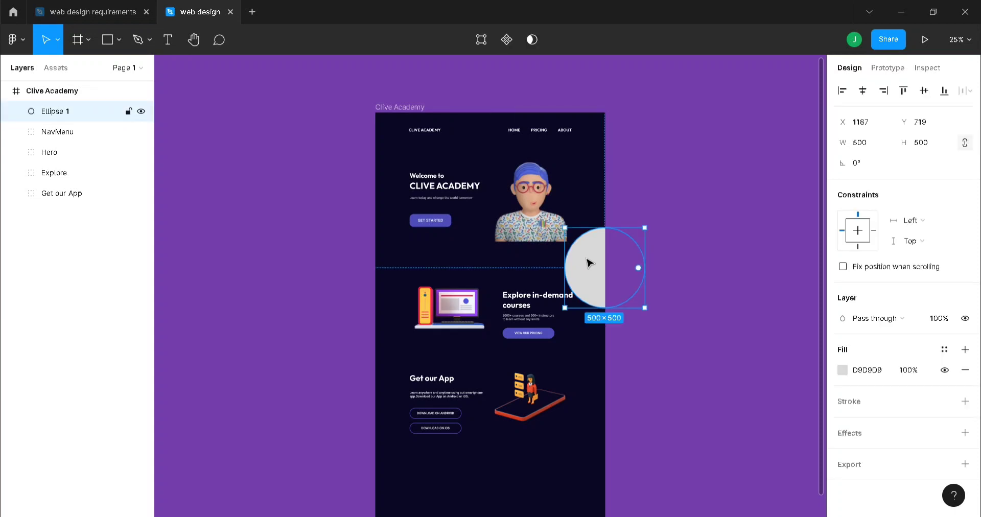
pyautogui.hotkey('ctrl', 'd')
pyautogui.moveTo(585, 262); pyautogui.dragTo(364, 154)
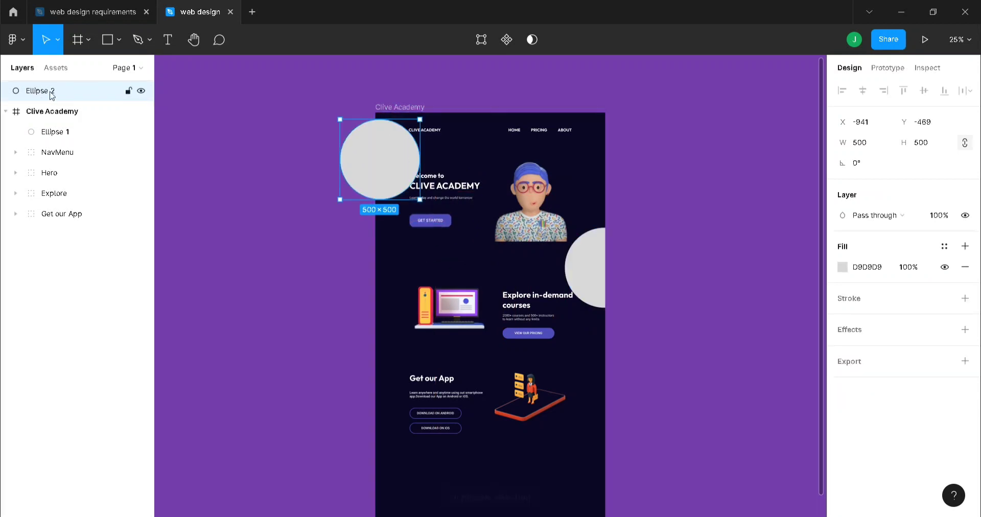
pyautogui.moveTo(53, 92); pyautogui.dragTo(60, 121)
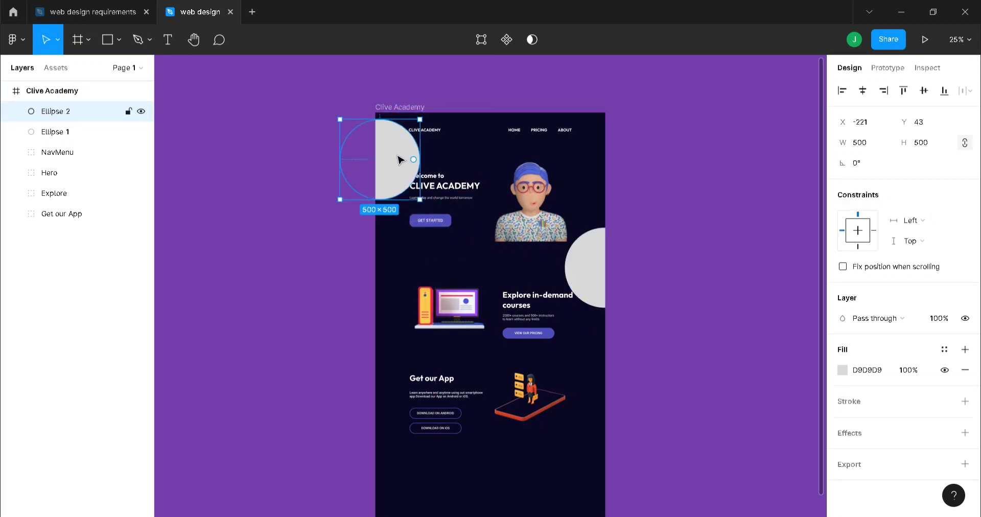
pyautogui.moveTo(394, 158); pyautogui.dragTo(398, 164)
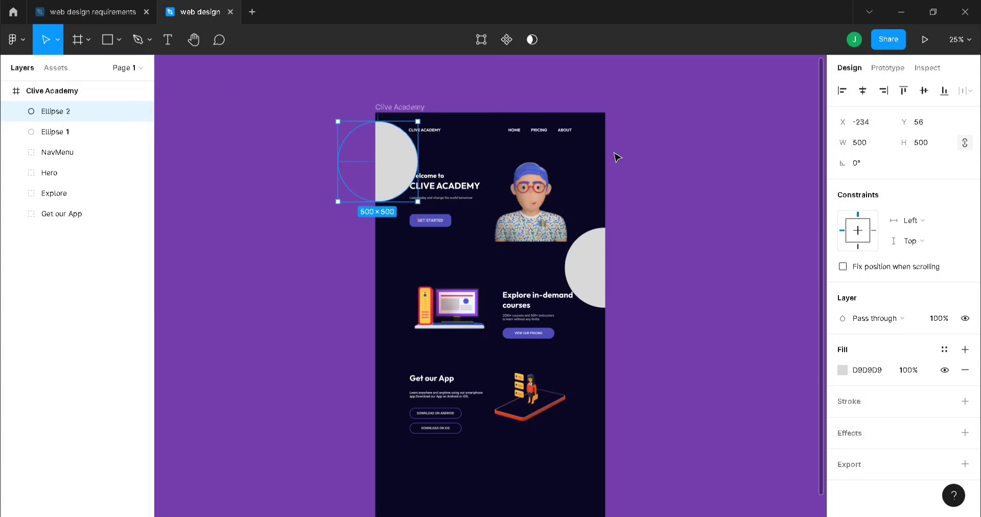
pyautogui.click(868, 371)
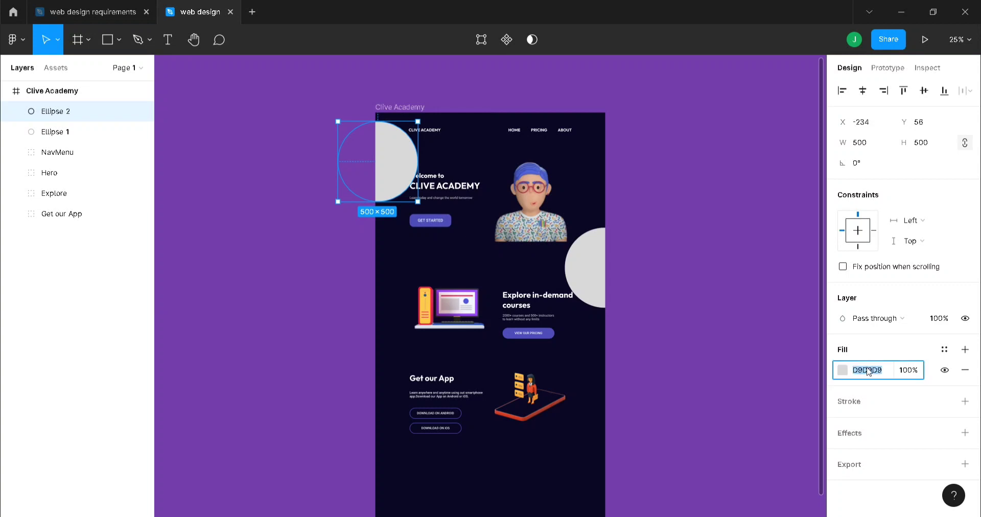
pyautogui.write('422153')
pyautogui.press('Return')
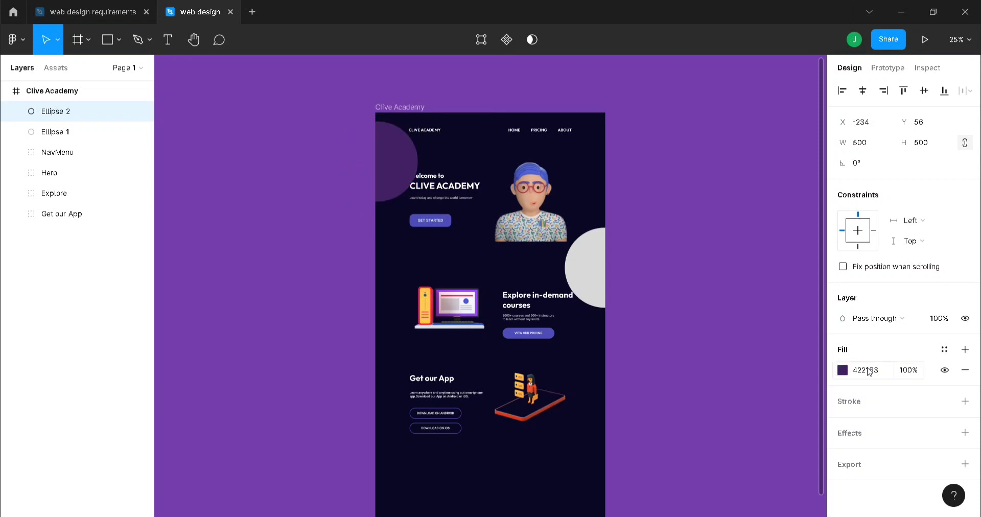
# - Recolour the right-edge circle, Ellipse 1, to blue 4F4DB9
pyautogui.click(576, 268)
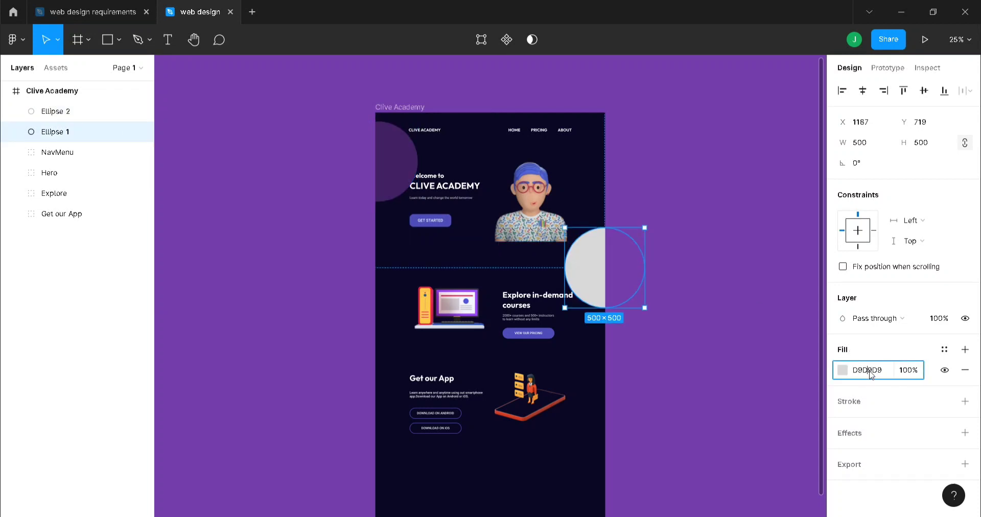
pyautogui.click(872, 374)
pyautogui.write('41')
pyautogui.write('4db9')
pyautogui.press('Return')
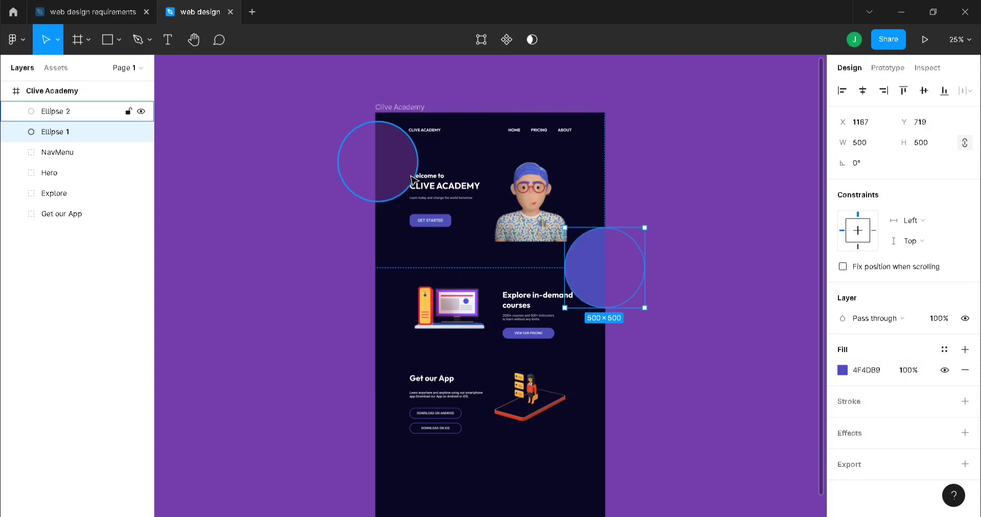
pyautogui.keyDown('shift'); pyautogui.click(413, 180); pyautogui.keyUp('shift')
# - Give both circles a Layer blur effect and move them below Get our App
pyautogui.scroll(-2, 869, 327)
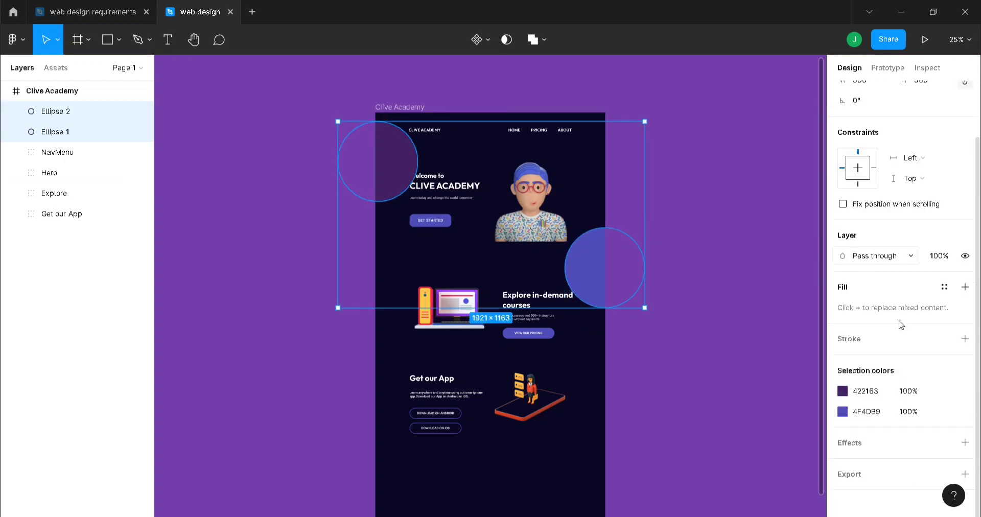
pyautogui.click(869, 443)
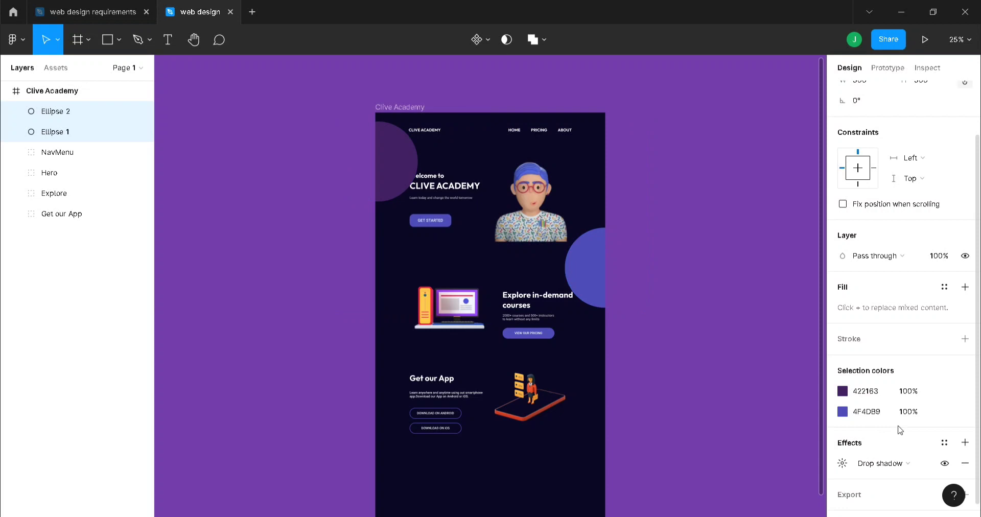
pyautogui.scroll(-1, 899, 430)
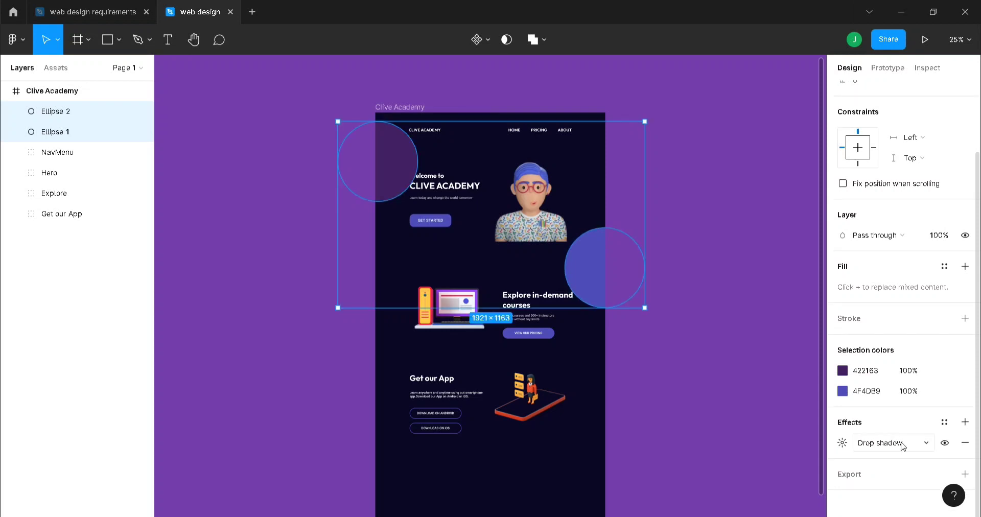
pyautogui.click(902, 446)
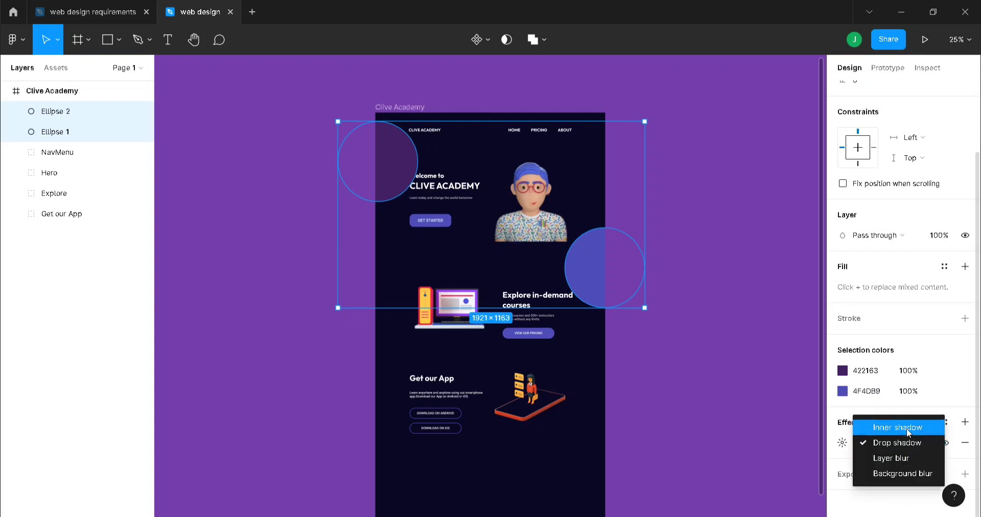
pyautogui.click(908, 460)
pyautogui.click(843, 444)
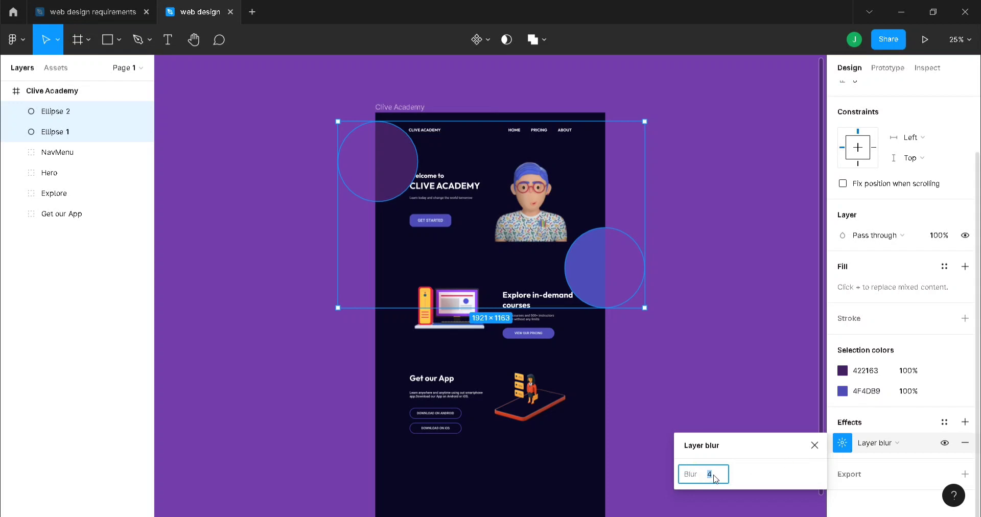
pyautogui.press('Return')
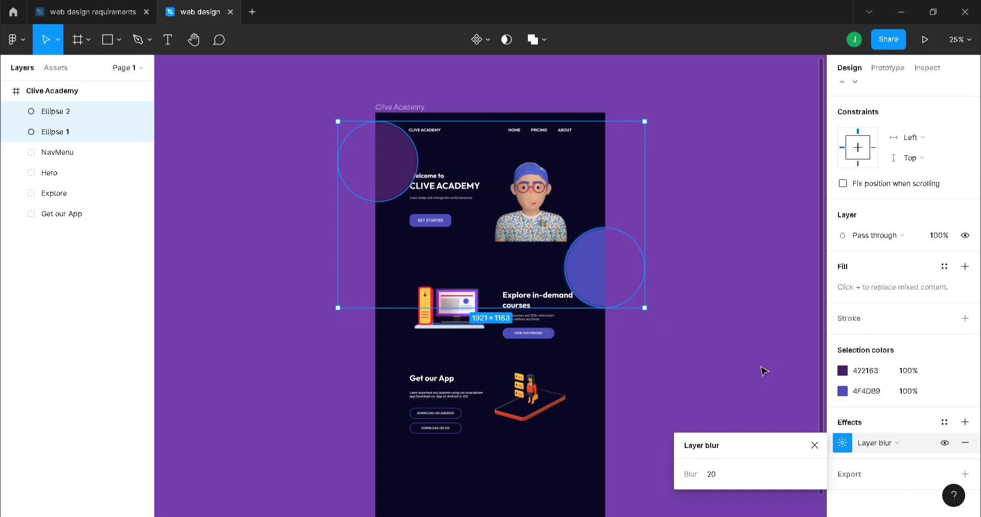
pyautogui.moveTo(74, 124); pyautogui.dragTo(70, 228)
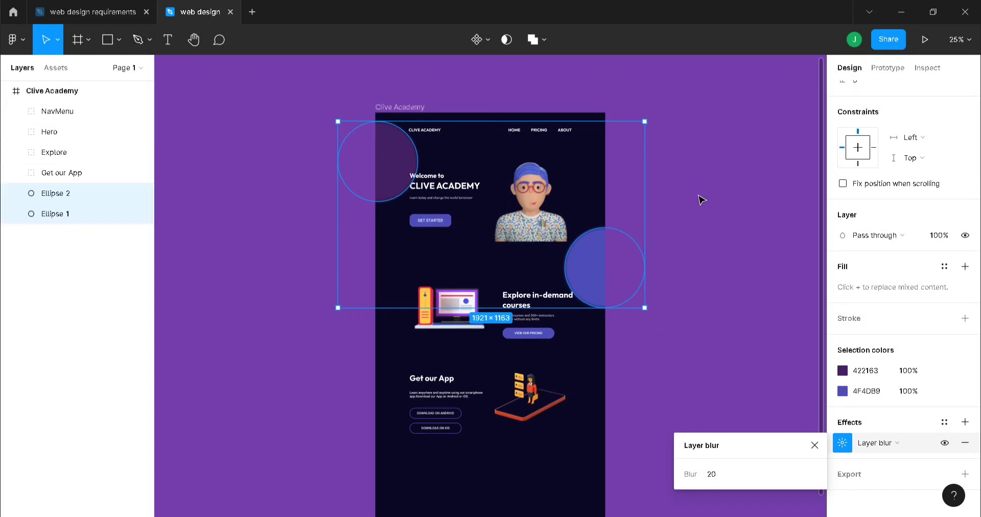
pyautogui.click(751, 207)
# - Raise both circles' layer blur to 300
pyautogui.click(390, 149)
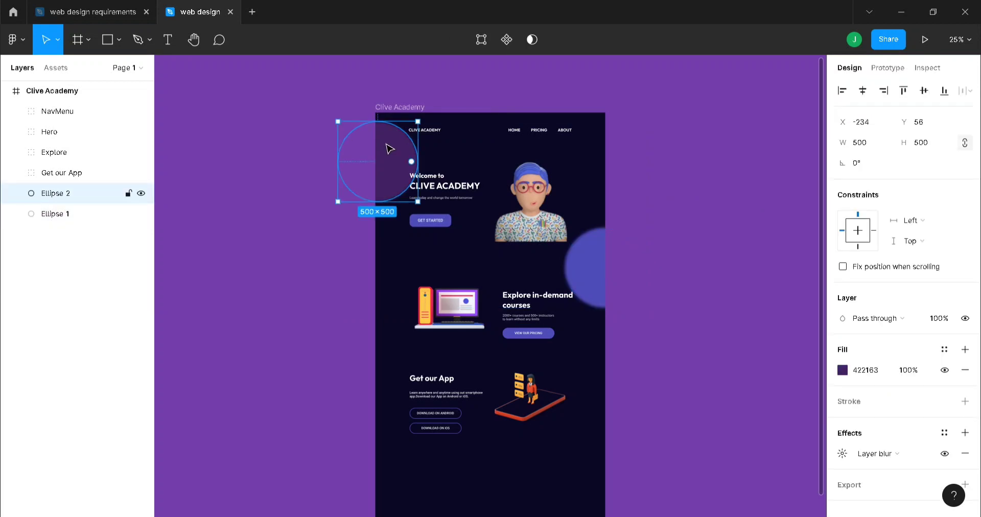
pyautogui.keyDown('shift'); pyautogui.click(591, 263); pyautogui.keyUp('shift')
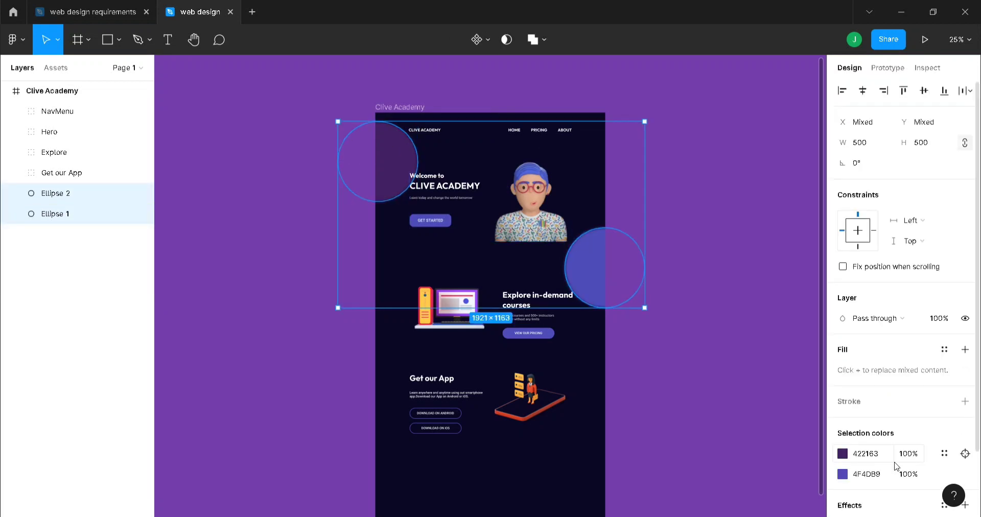
pyautogui.scroll(-2, 896, 462)
pyautogui.click(843, 443)
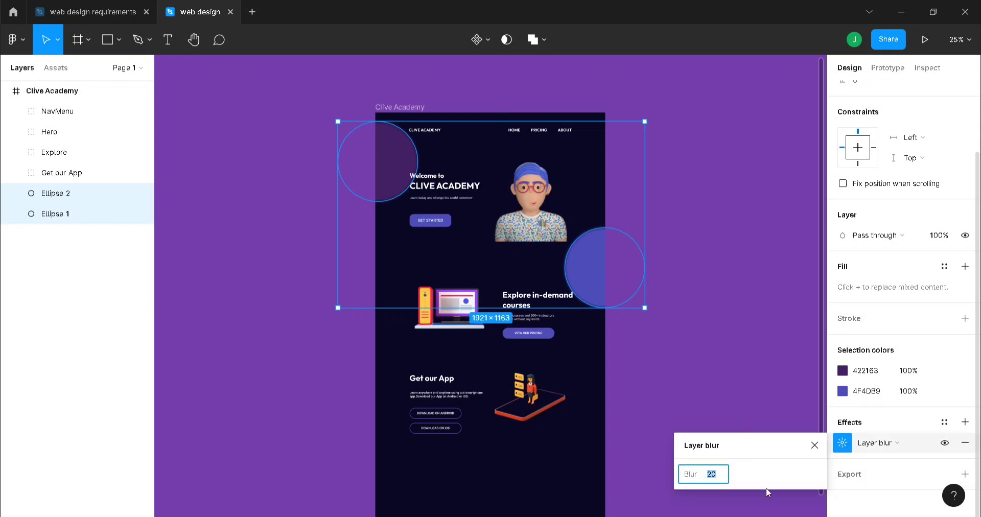
pyautogui.write('100')
pyautogui.press('Return')
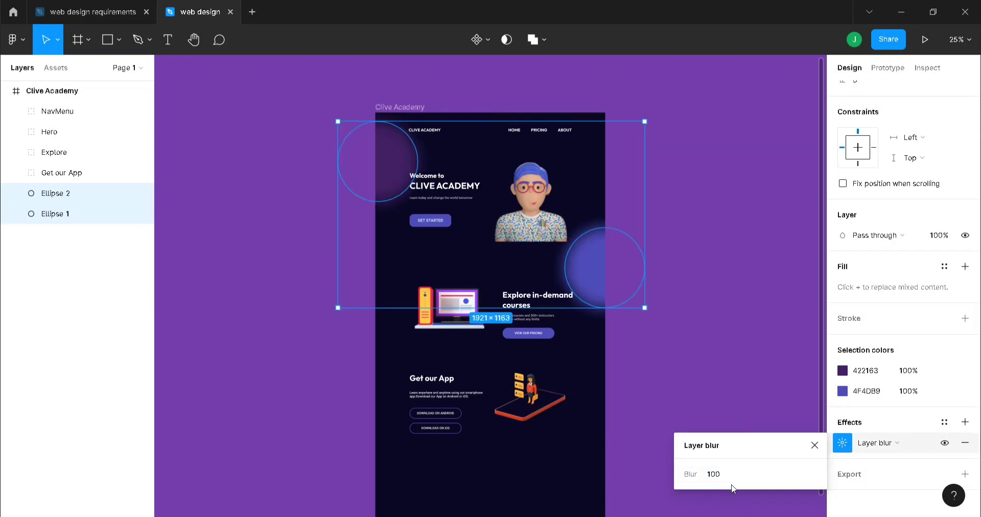
pyautogui.click(722, 475)
pyautogui.write('2')
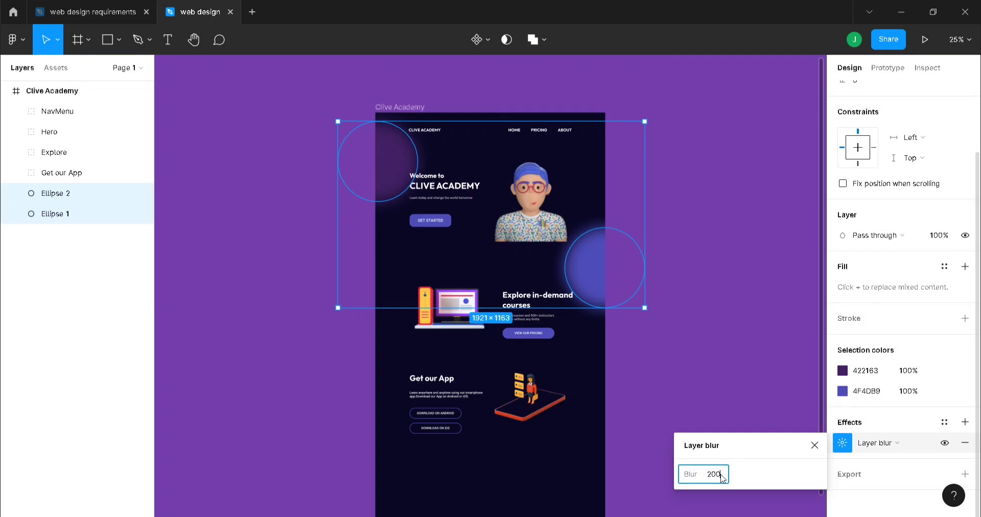
pyautogui.press('Return')
pyautogui.click(721, 475)
pyautogui.write('300')
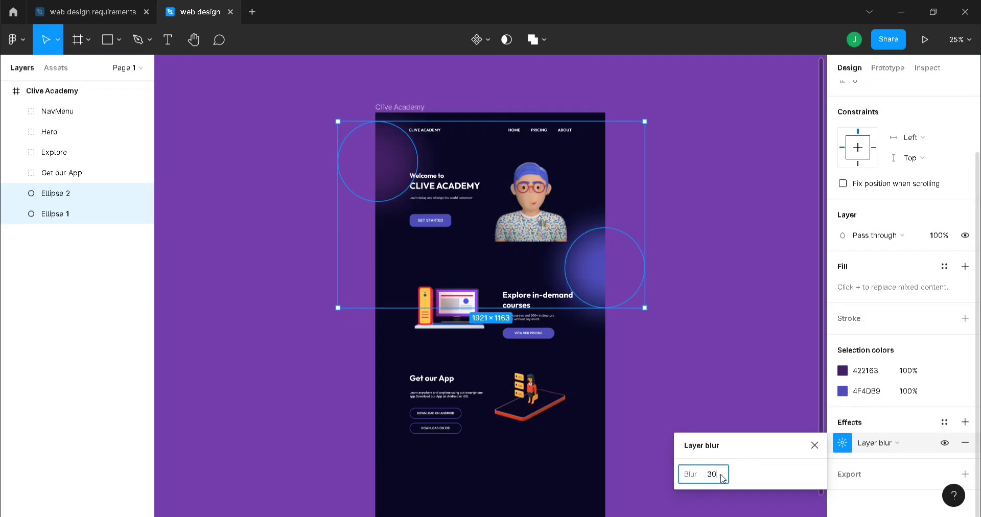
pyautogui.press('Return')
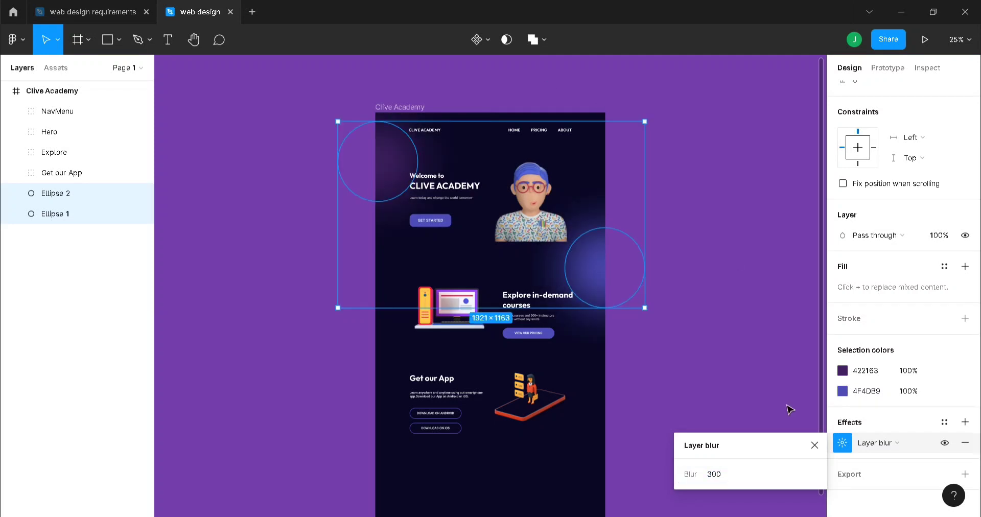
pyautogui.click(814, 445)
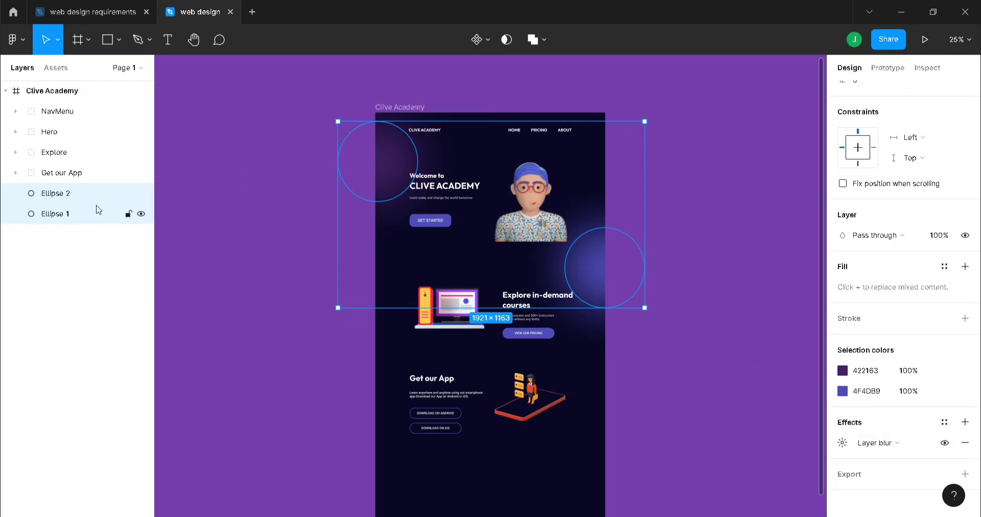
# - Group the two blurred glow circles and name the group Background
pyautogui.hotkey('ctrl', 'g')
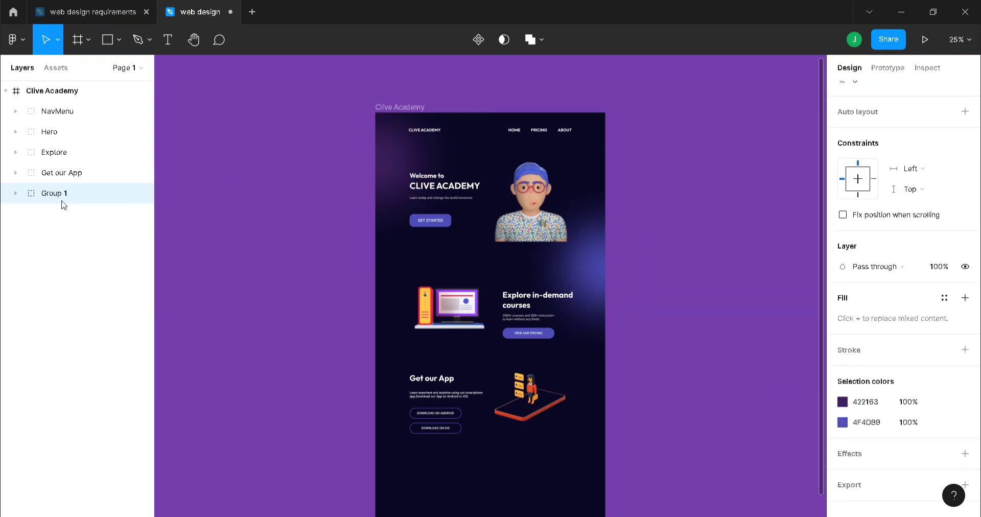
pyautogui.doubleClick(51, 194)
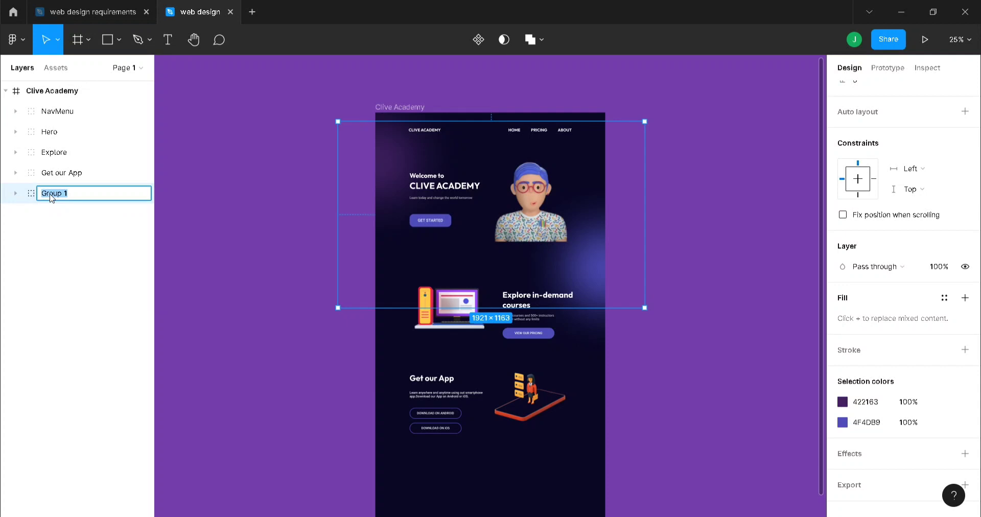
pyautogui.write('Background')
pyautogui.press('Return')
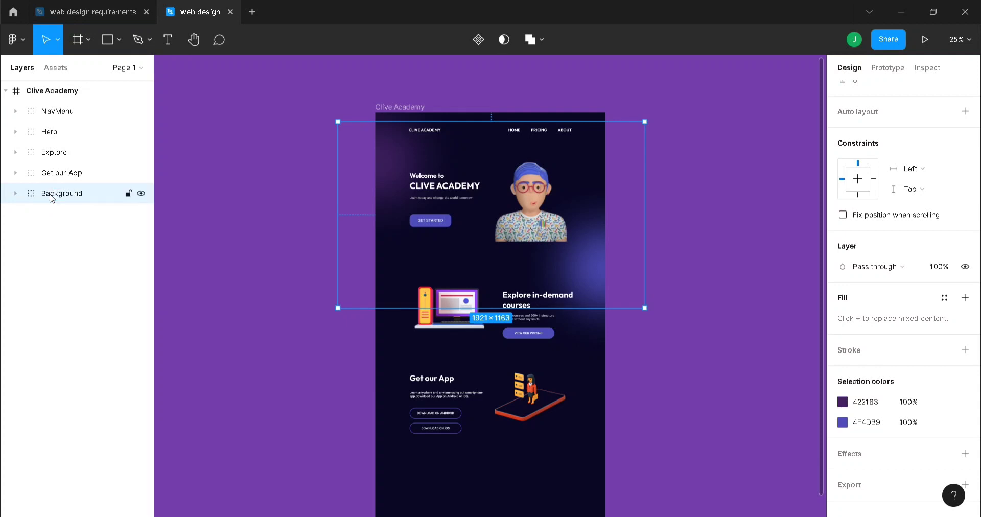
# - Duplicate the Background glow and drag the copy down over the Get our App section
pyautogui.hotkey('ctrl', 'd')
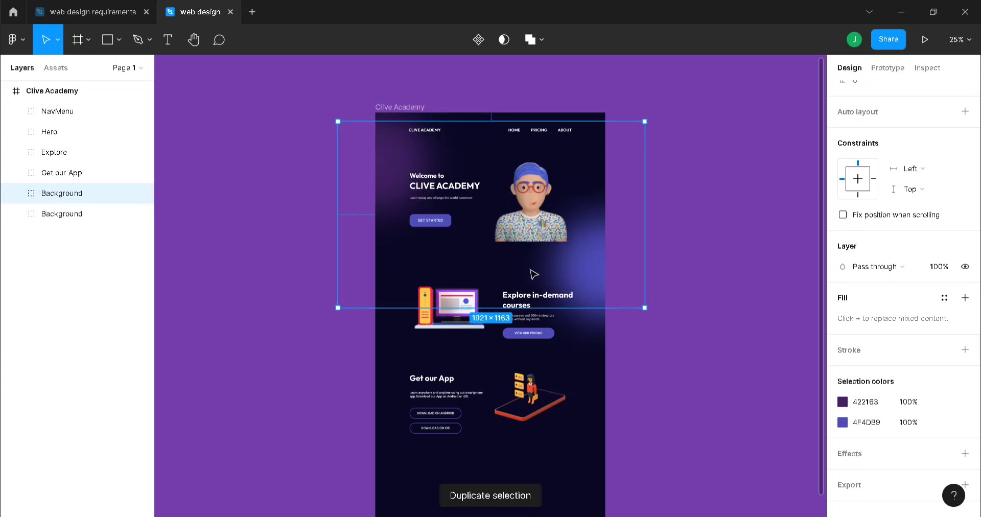
pyautogui.moveTo(477, 233); pyautogui.dragTo(459, 475)
pyautogui.scroll(-3, 775, 378)
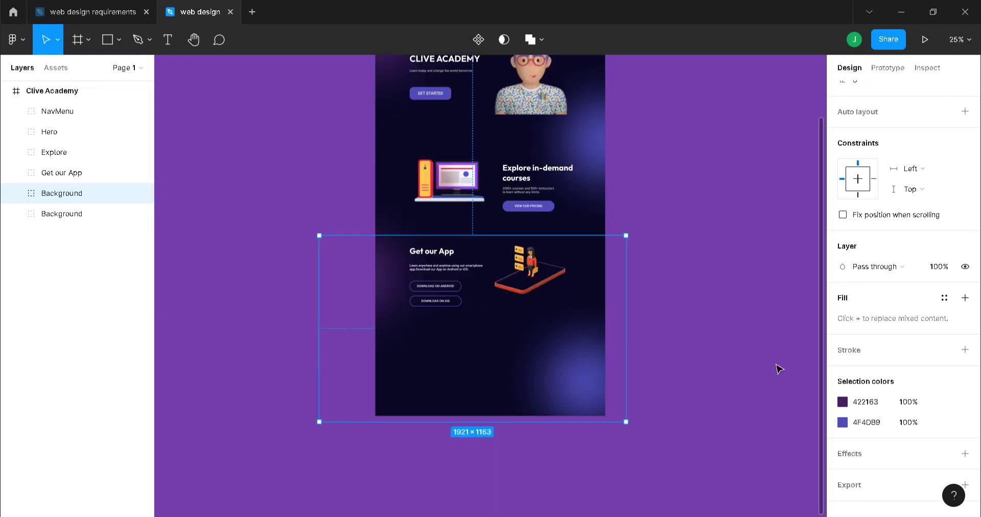
# - Extend the Clive Academy frame's height from 2688 to 3384 and zoom in to 50%
pyautogui.click(730, 350)
pyautogui.scroll(3, 729, 349)
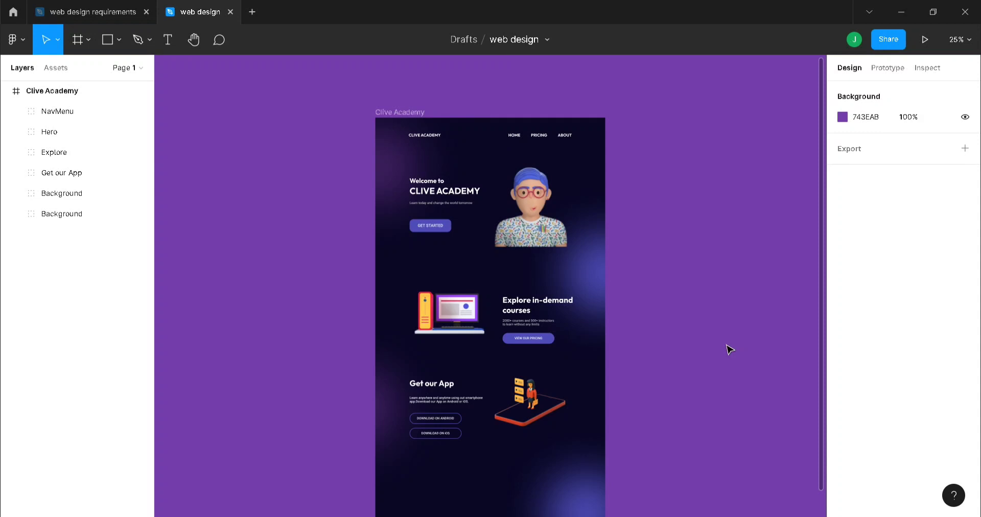
pyautogui.click(404, 112)
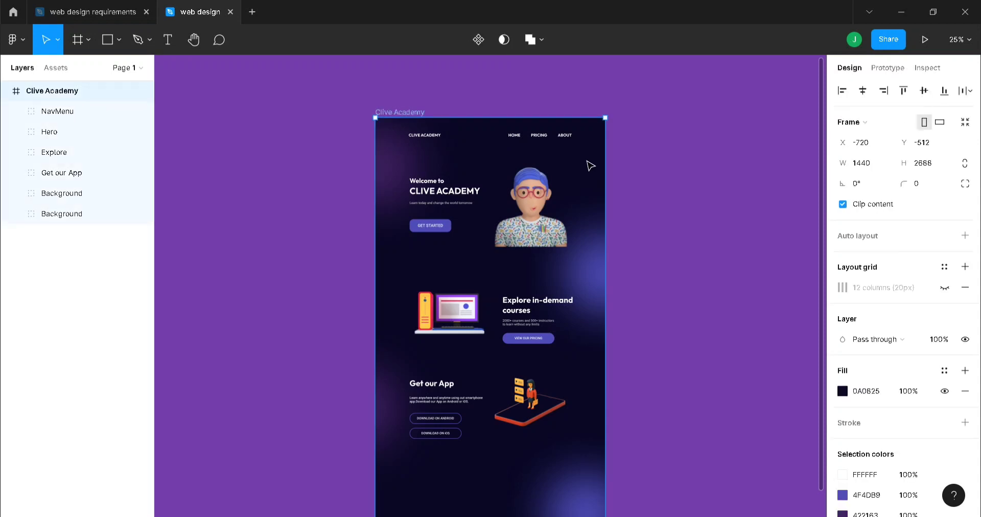
pyautogui.scroll(-5, 590, 165)
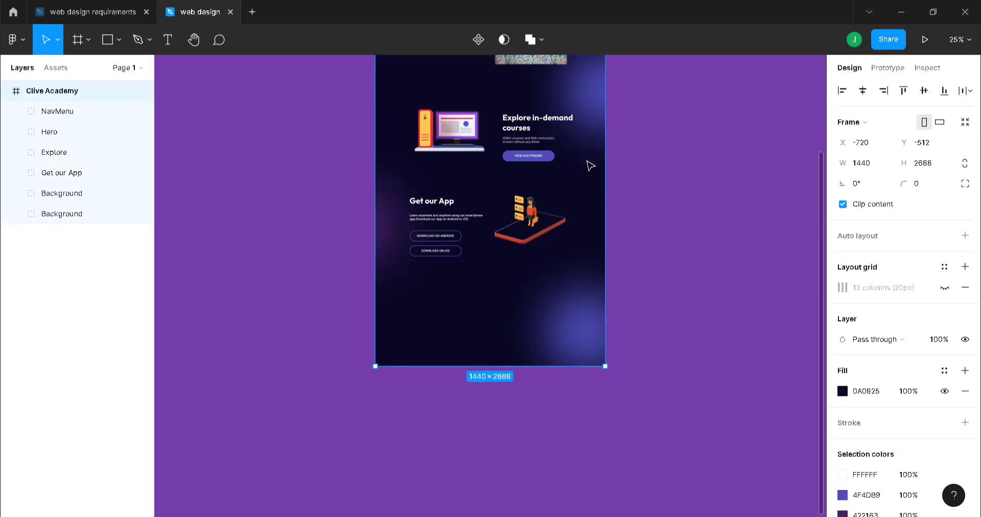
pyautogui.moveTo(488, 317); pyautogui.dragTo(478, 424)
pyautogui.click(679, 239)
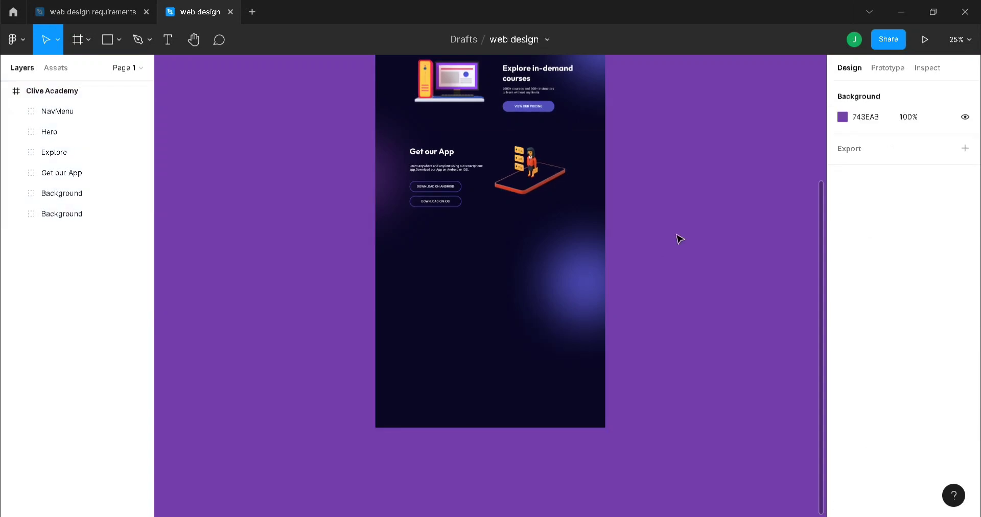
pyautogui.hotkey('ctrl', '+')
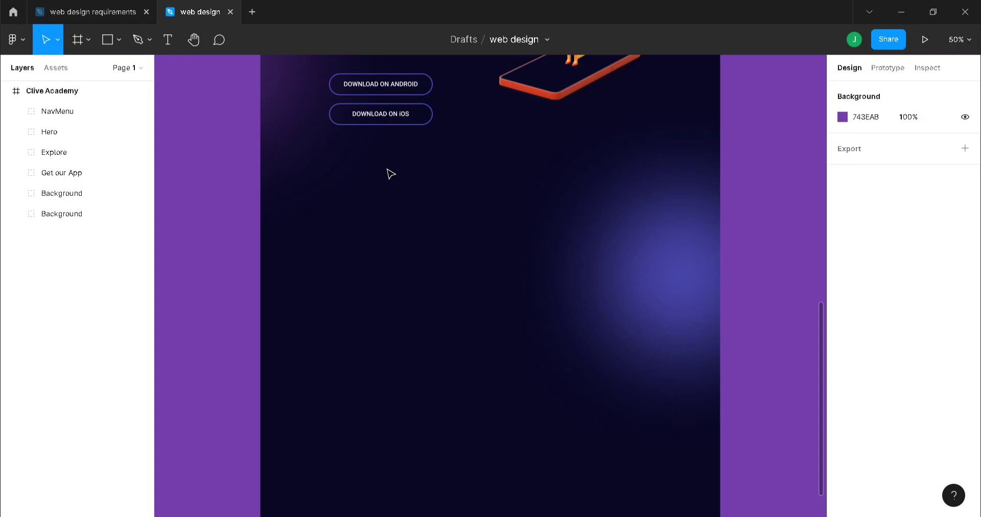
# - Add a 'Clive Academy for Business' text below the download buttons
pyautogui.press('t')
pyautogui.click(508, 192)
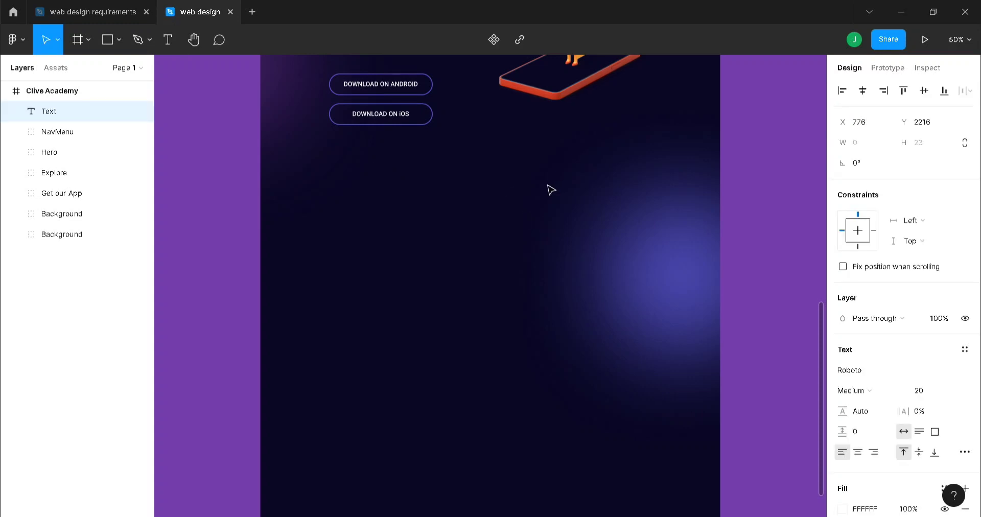
pyautogui.write('Clive Academ')
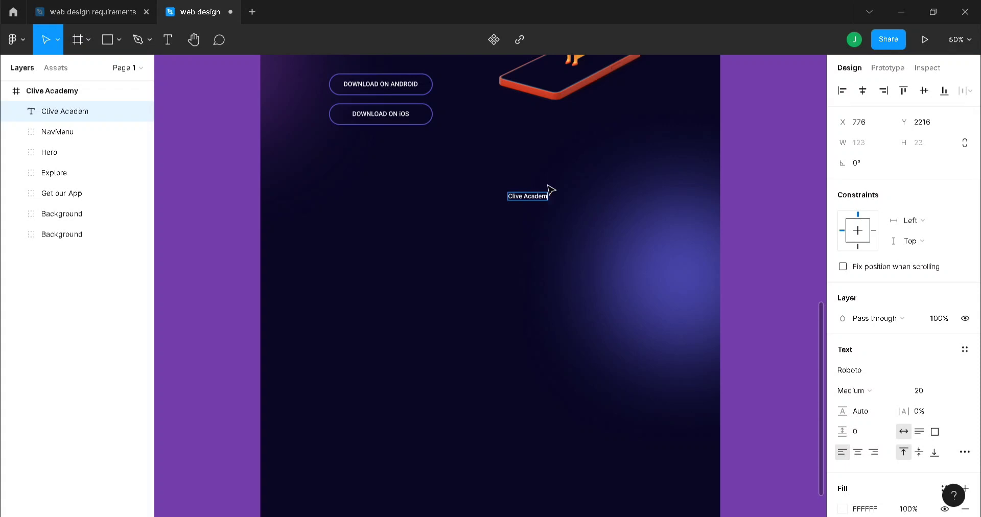
pyautogui.write('y for Business')
pyautogui.press('Escape')
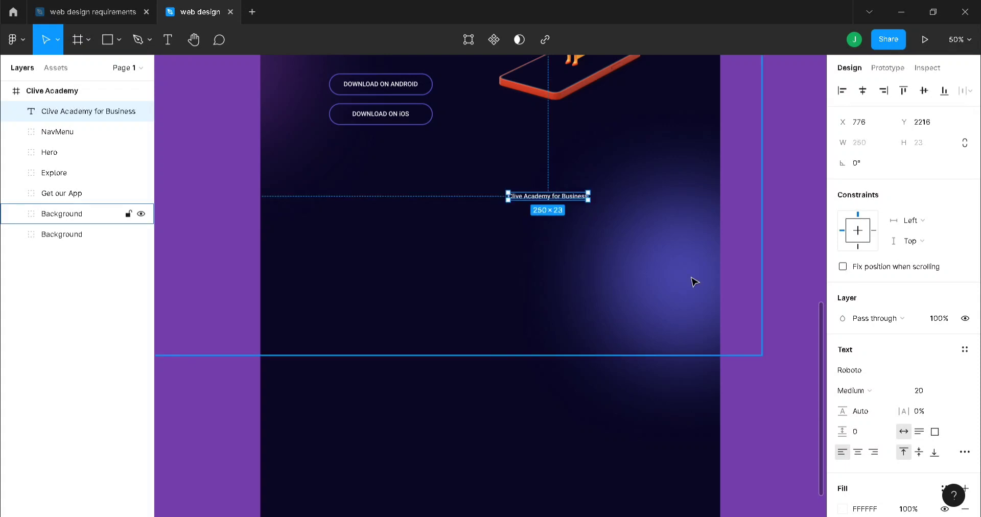
# - Style the heading in Outfit, size 50, Bold
pyautogui.click(861, 370)
pyautogui.write('Outfit')
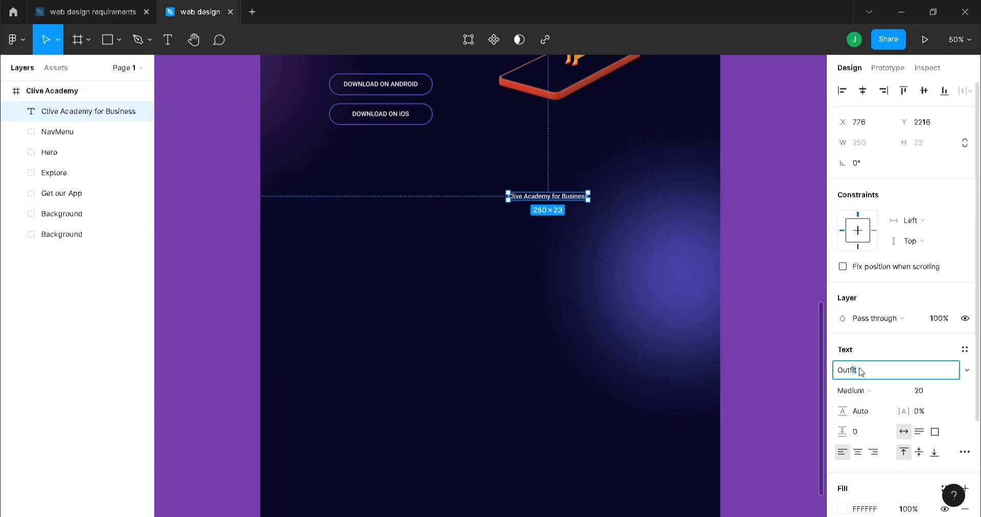
pyautogui.press('Return')
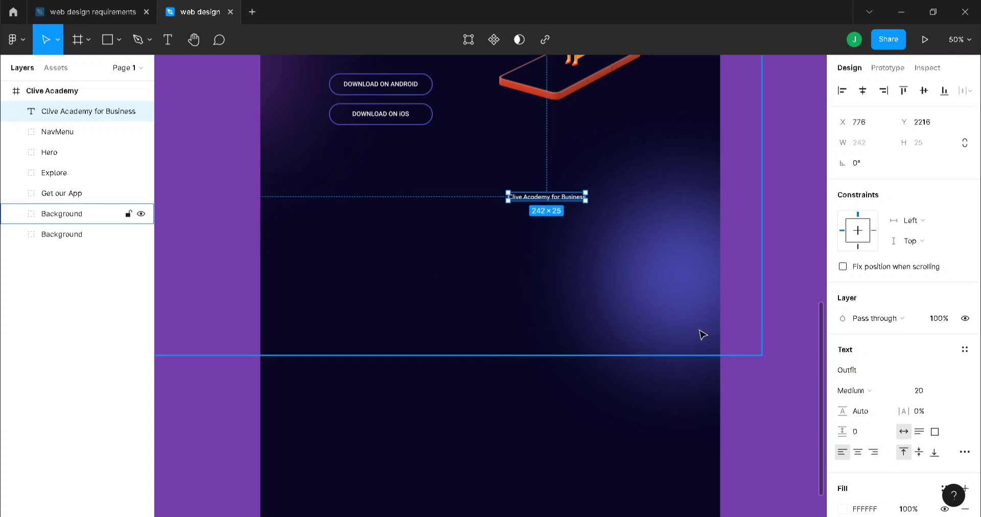
pyautogui.click(941, 394)
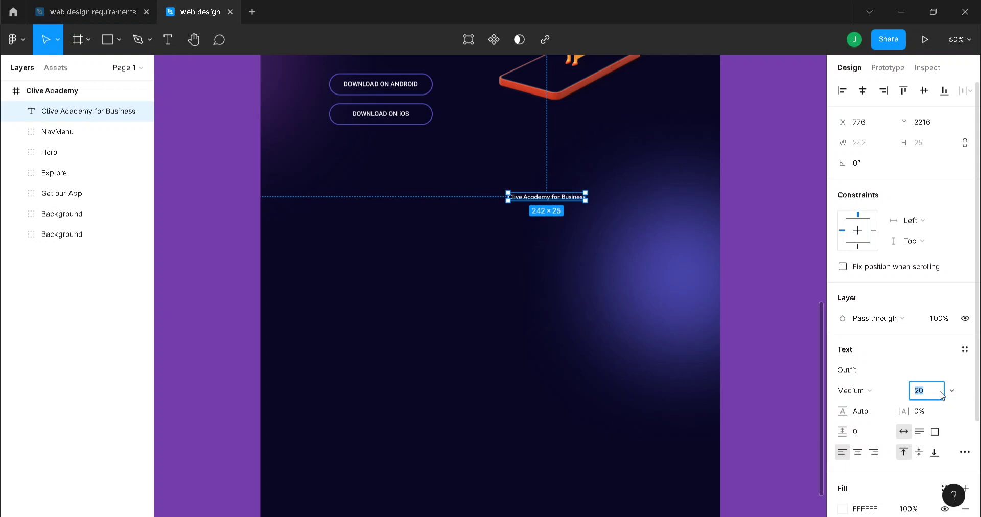
pyautogui.write('50')
pyautogui.press('Return')
pyautogui.click(869, 394)
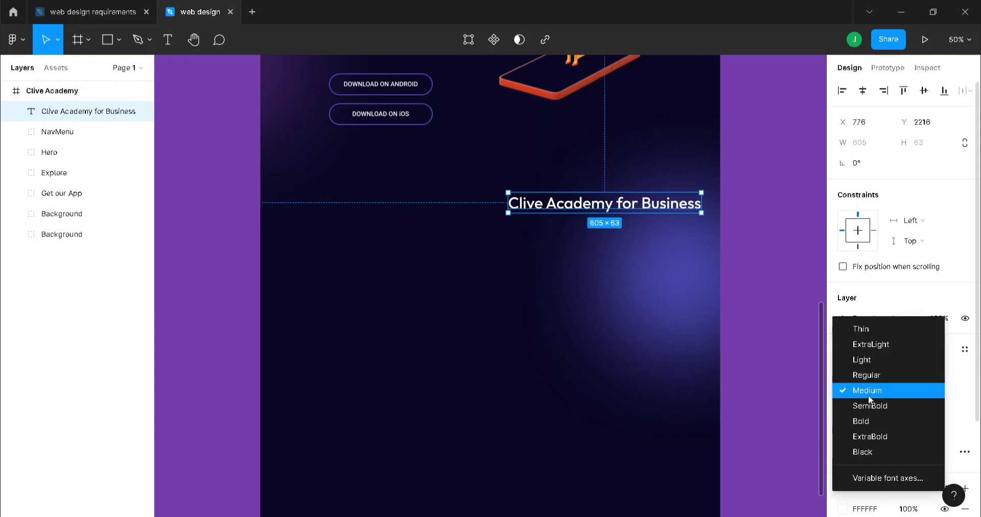
pyautogui.click(868, 421)
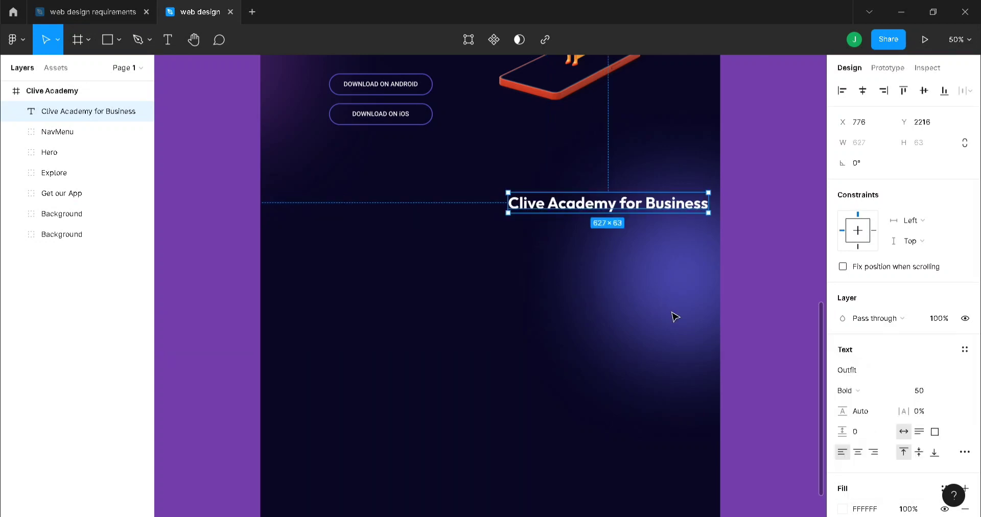
# - Show the frame's 12-column layout grid, shift the heading about 110 px left, and start a text box below it
pyautogui.click(789, 172)
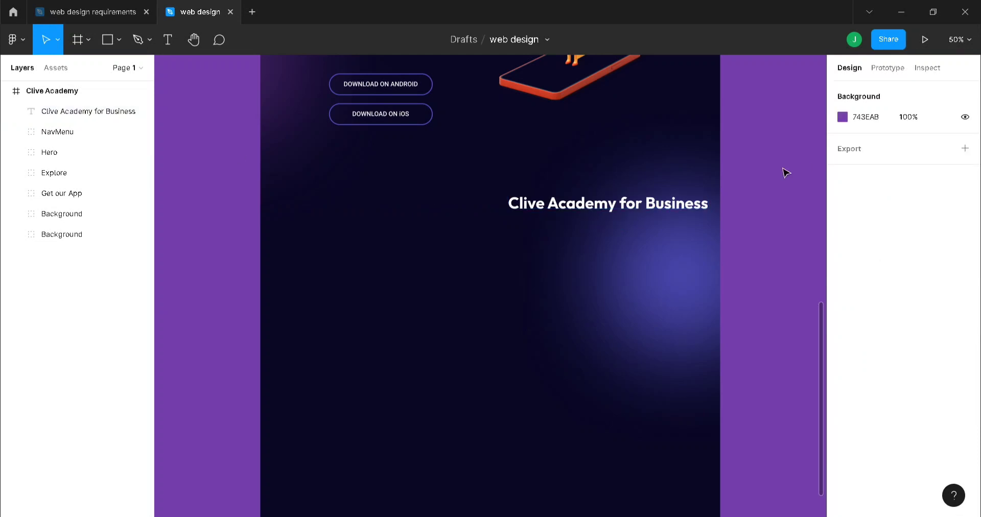
pyautogui.click(51, 90)
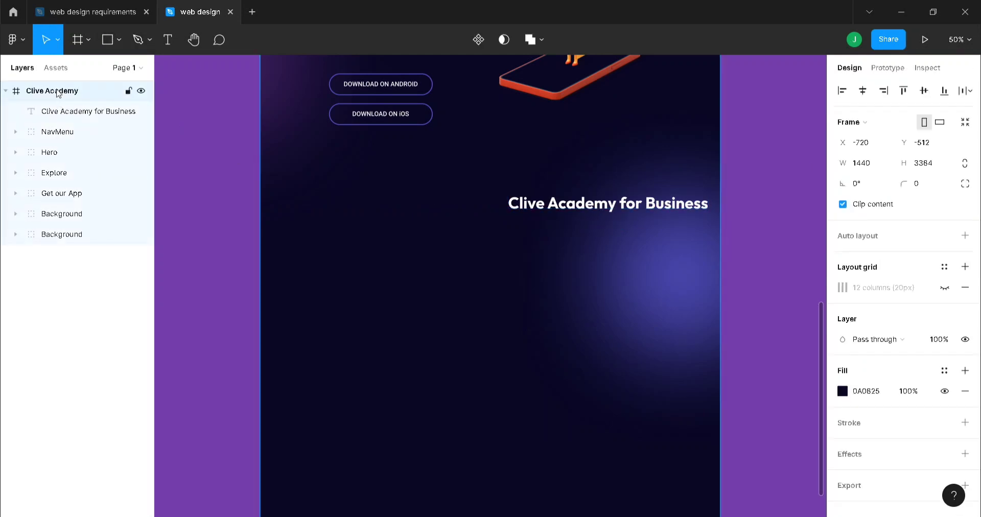
pyautogui.click(945, 287)
pyautogui.moveTo(680, 202); pyautogui.dragTo(627, 203)
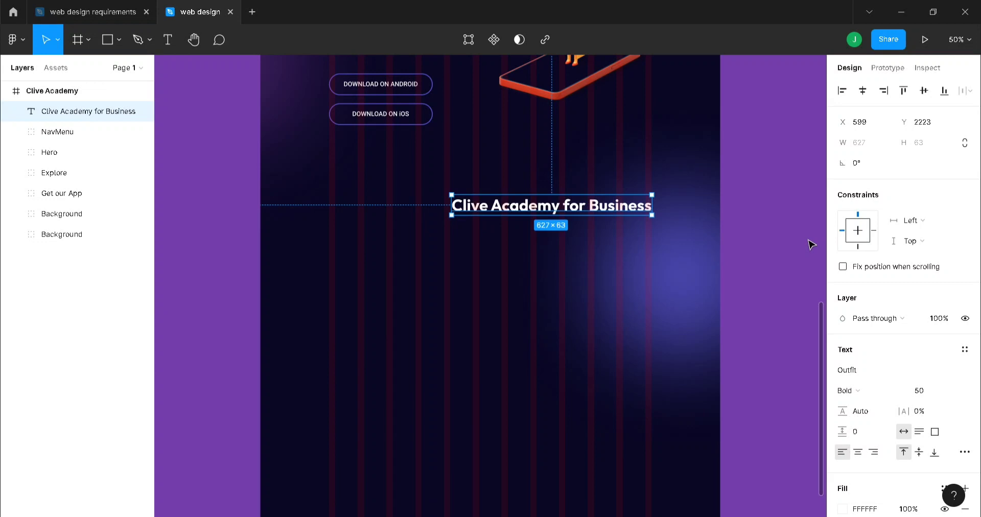
pyautogui.click(530, 280)
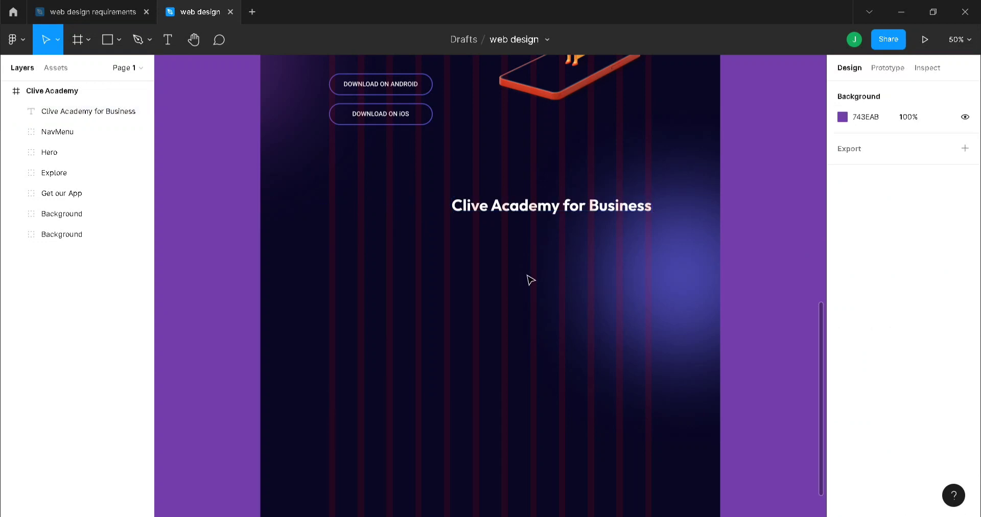
pyautogui.press('t')
pyautogui.click(462, 247)
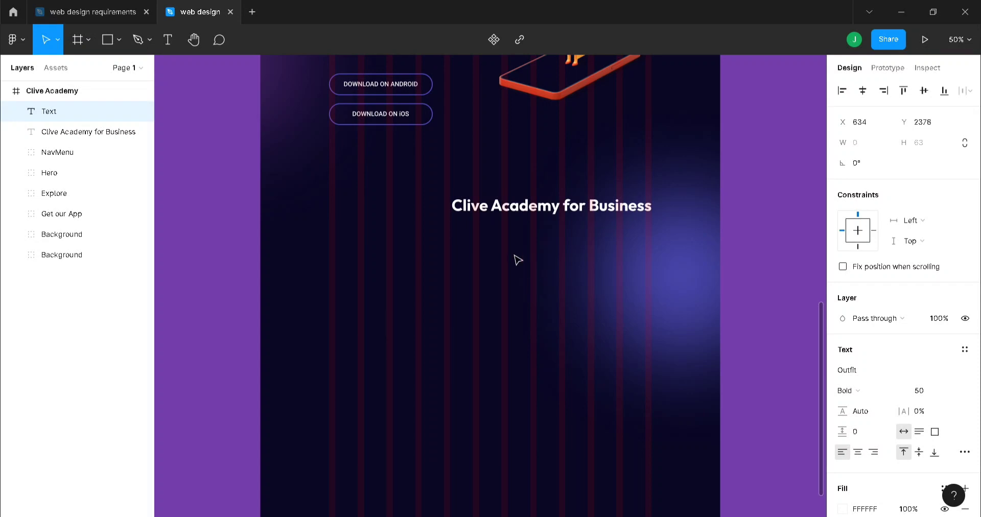
# - Type the paragraph 'Get world class training and development programs developed by top universities and companies. All on clive Academy for Business.'
pyautogui.write('Get world')
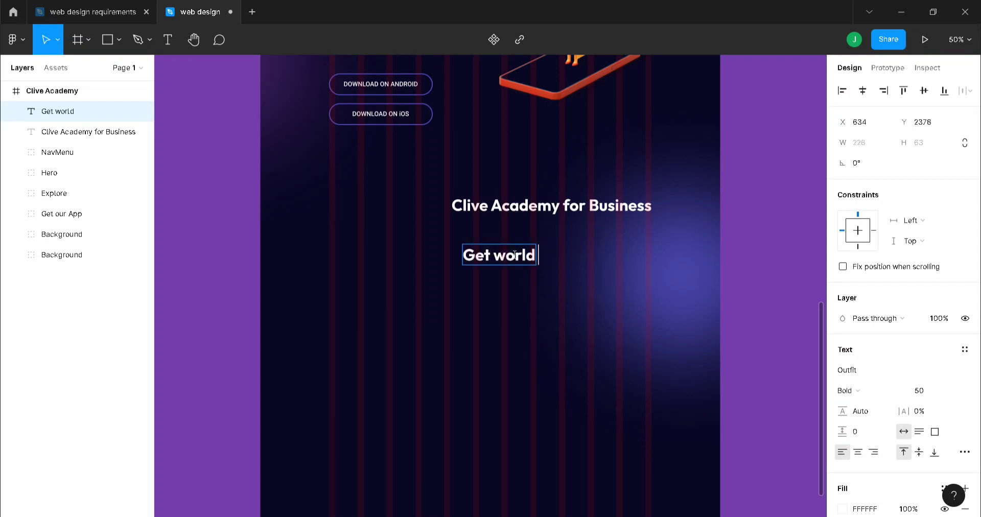
pyautogui.write(' class rr')
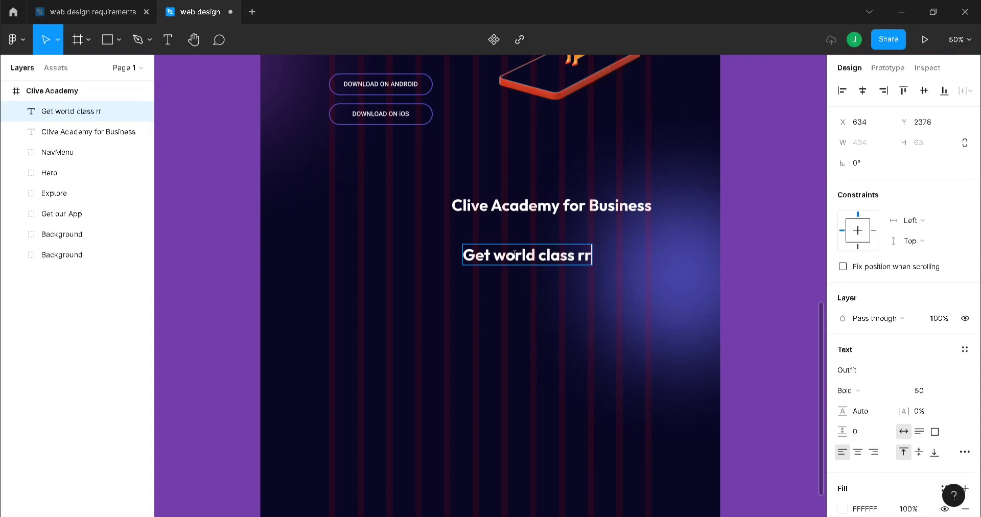
pyautogui.press('BackSpace')
pyautogui.press('BackSpace')
pyautogui.write('training')
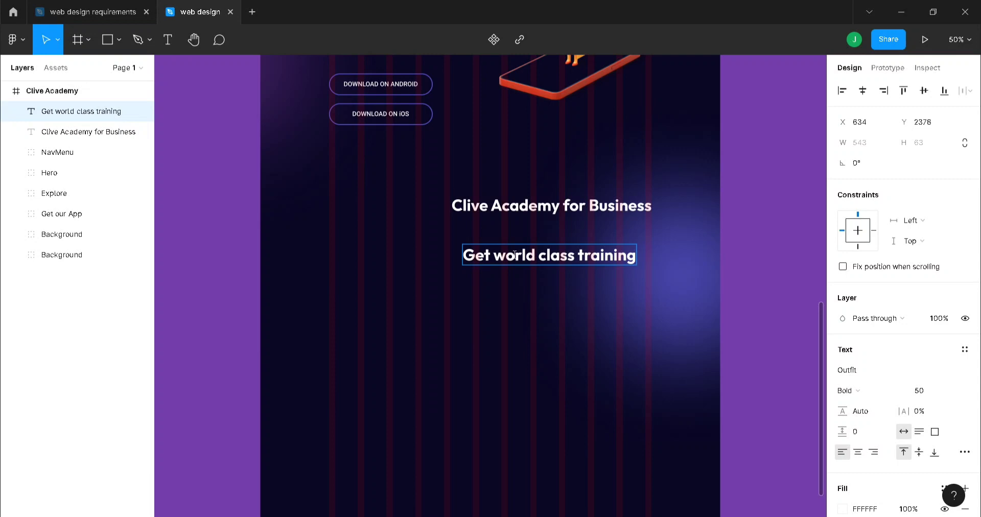
pyautogui.write(' and devee')
pyautogui.press('BackSpace')
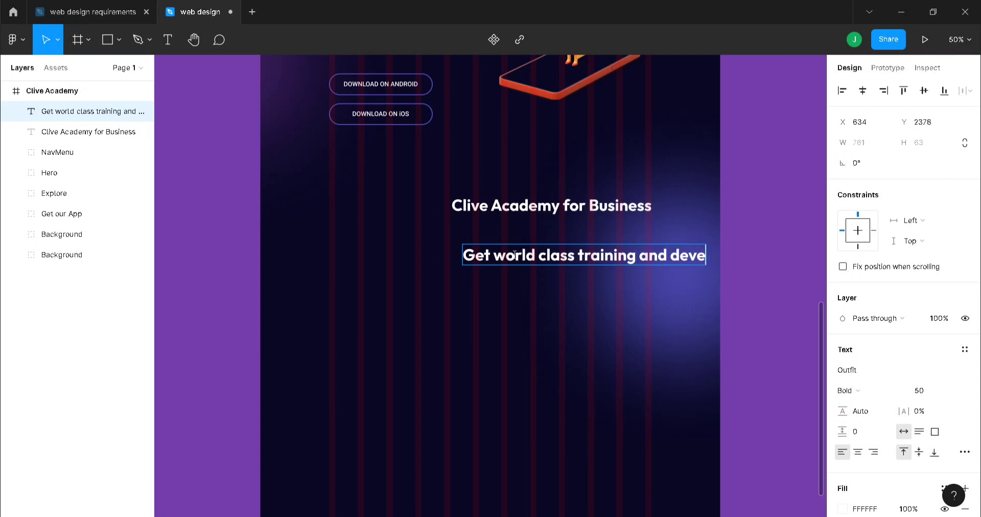
pyautogui.write('lopment')
pyautogui.press('Return')
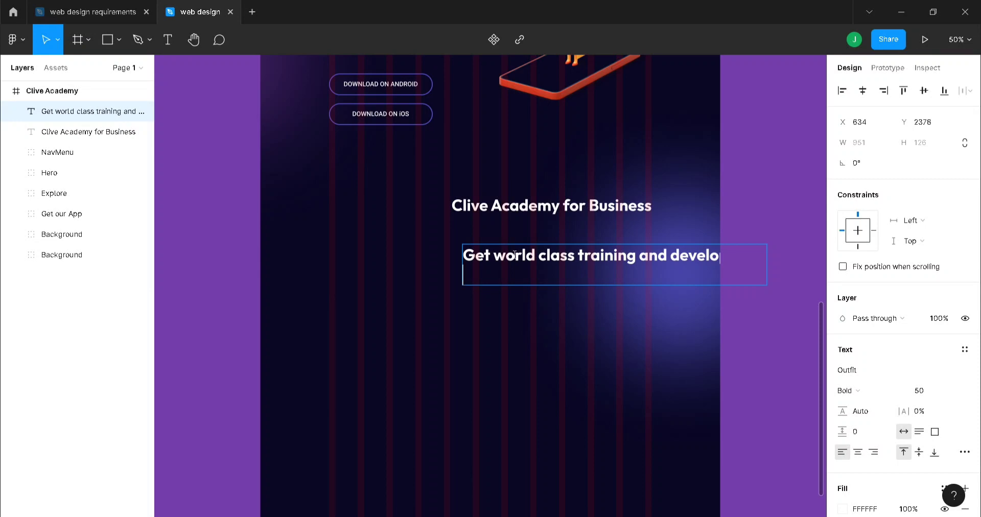
pyautogui.write('prof')
pyautogui.press('BackSpace')
pyautogui.write('grams ')
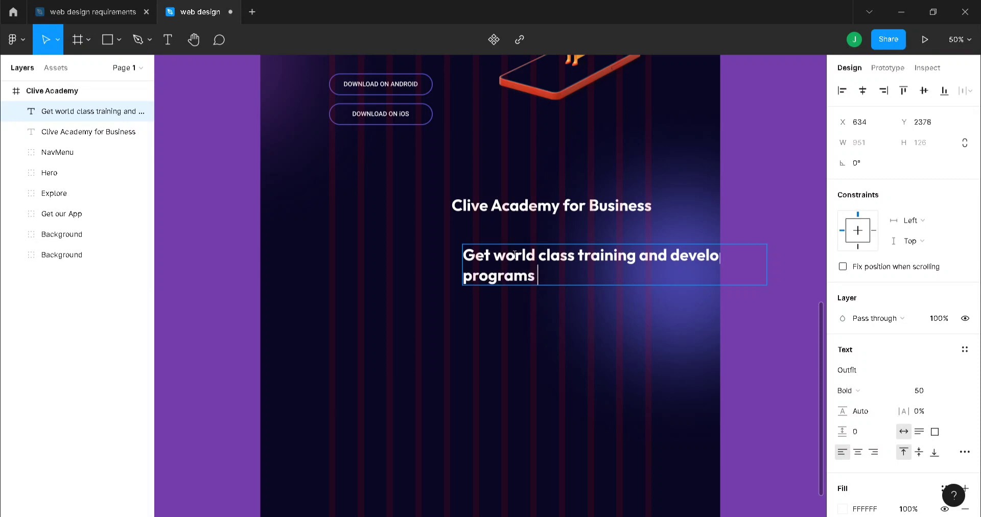
pyautogui.write('developed b')
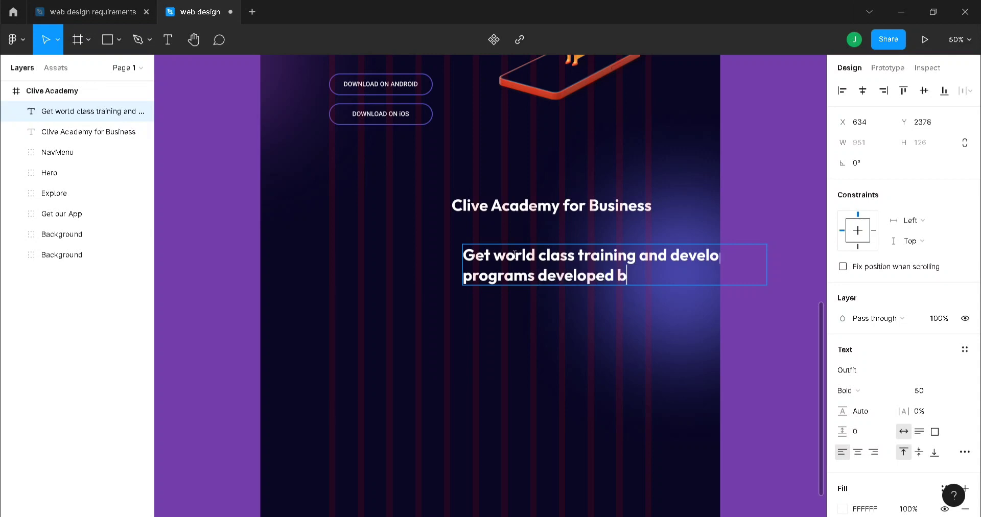
pyautogui.write('uy')
pyautogui.press('BackSpace')
pyautogui.press('BackSpace')
pyautogui.write('y tio')
pyautogui.press('BackSpace')
pyautogui.press('BackSpace')
pyautogui.write('op universitie')
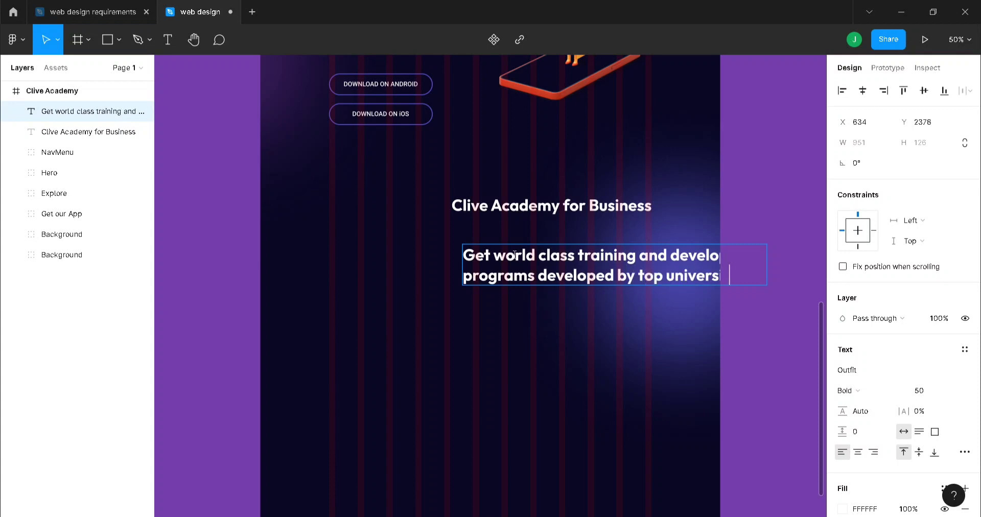
pyautogui.press('BackSpace')
pyautogui.press('Return')
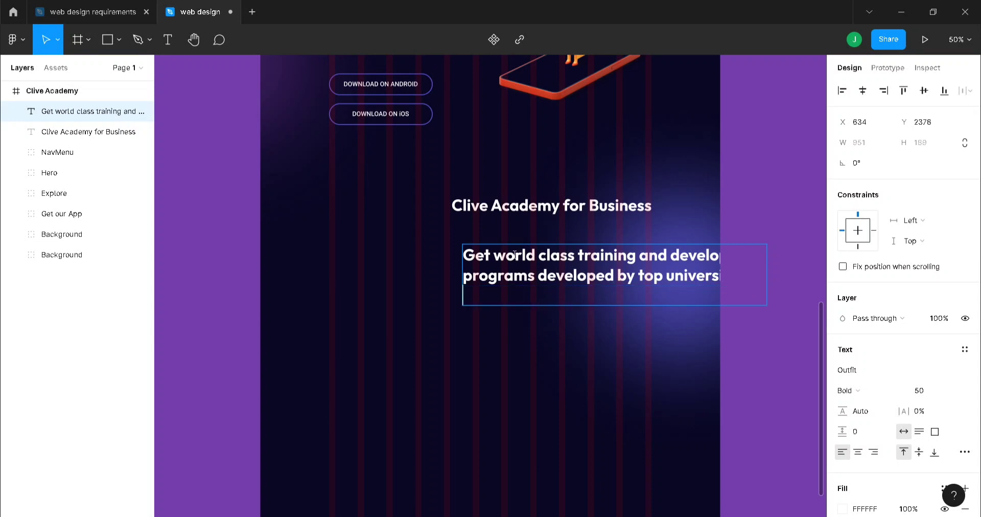
pyautogui.write('amns')
pyautogui.write('nd comp')
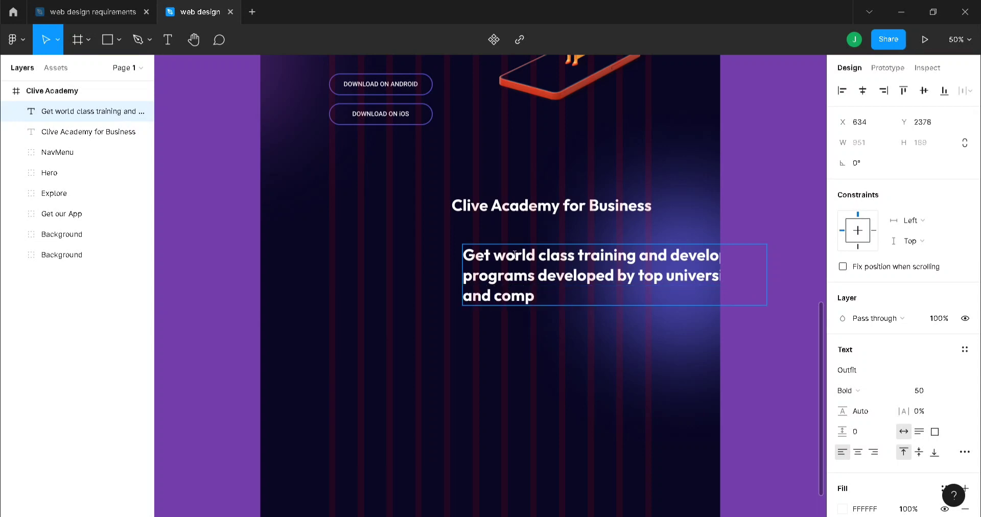
pyautogui.write('anies. a')
pyautogui.press('BackSpace')
pyautogui.write('A')
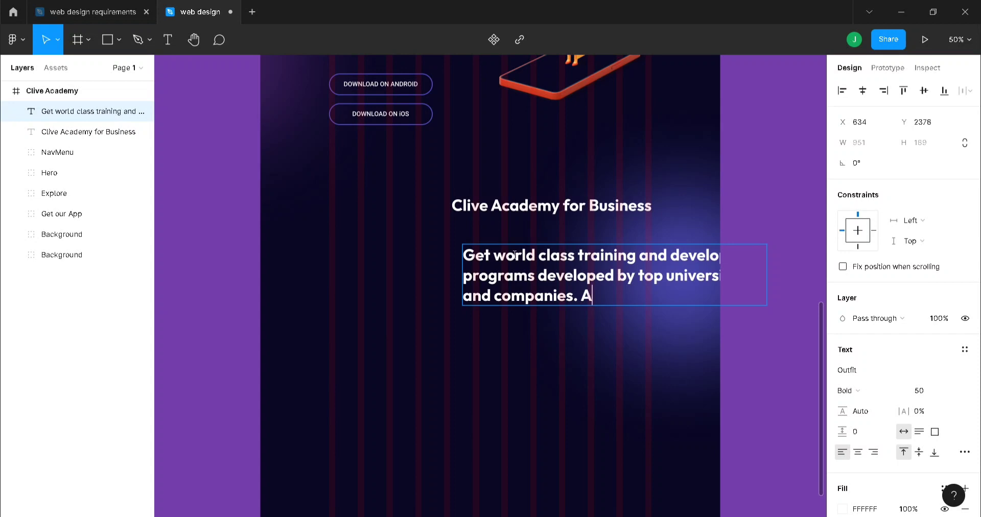
pyautogui.write('ll on clive Aca')
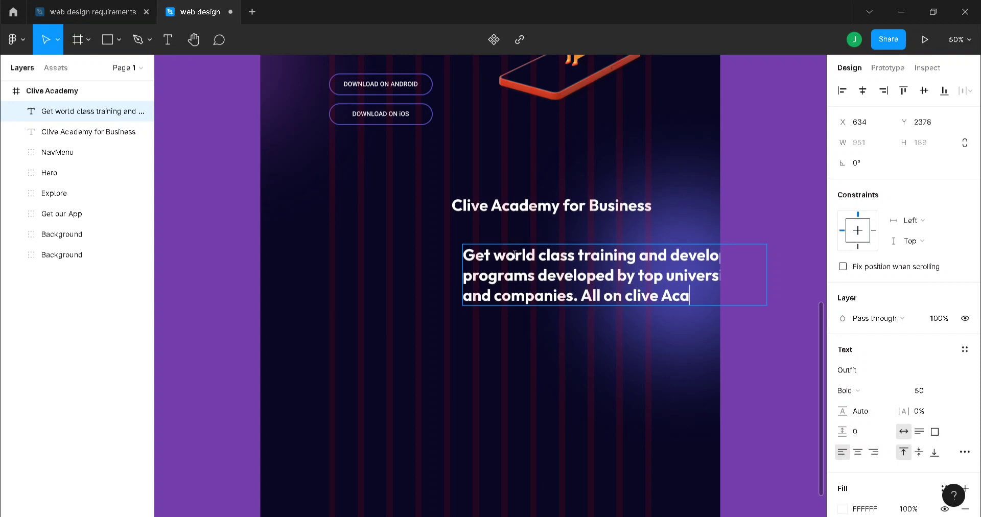
pyautogui.write('dem')
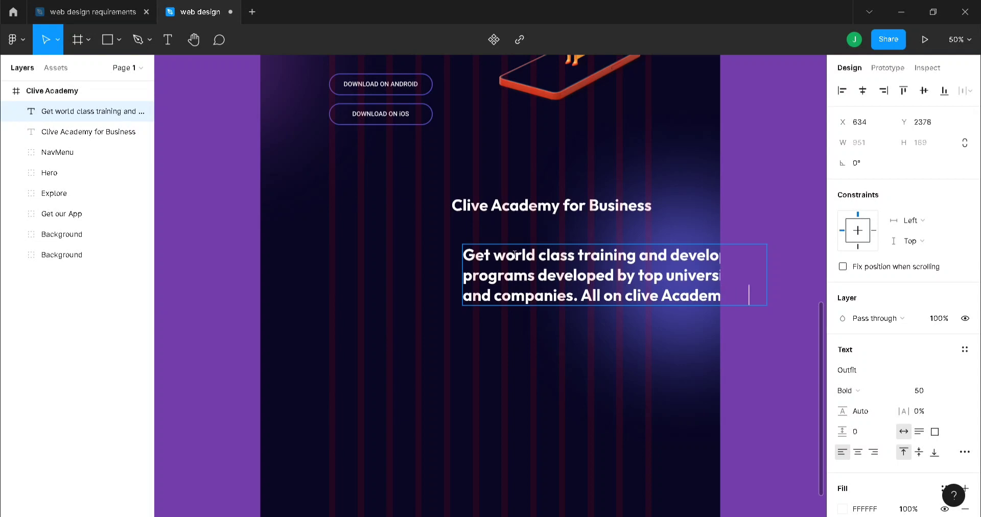
pyautogui.write('y for Business')
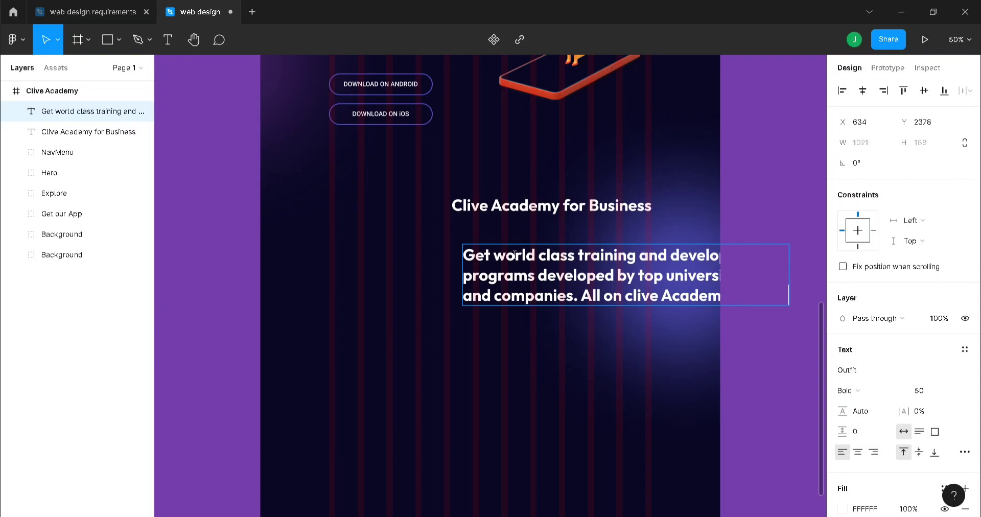
pyautogui.write('.')
pyautogui.click(735, 186)
# - Set the Business paragraph to Roboto at size 20
pyautogui.click(934, 395)
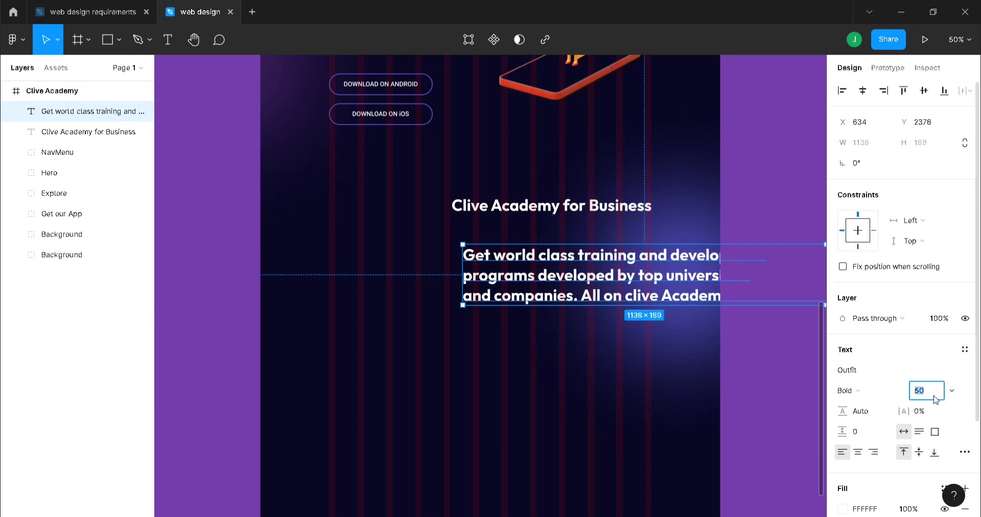
pyautogui.write('20')
pyautogui.press('Return')
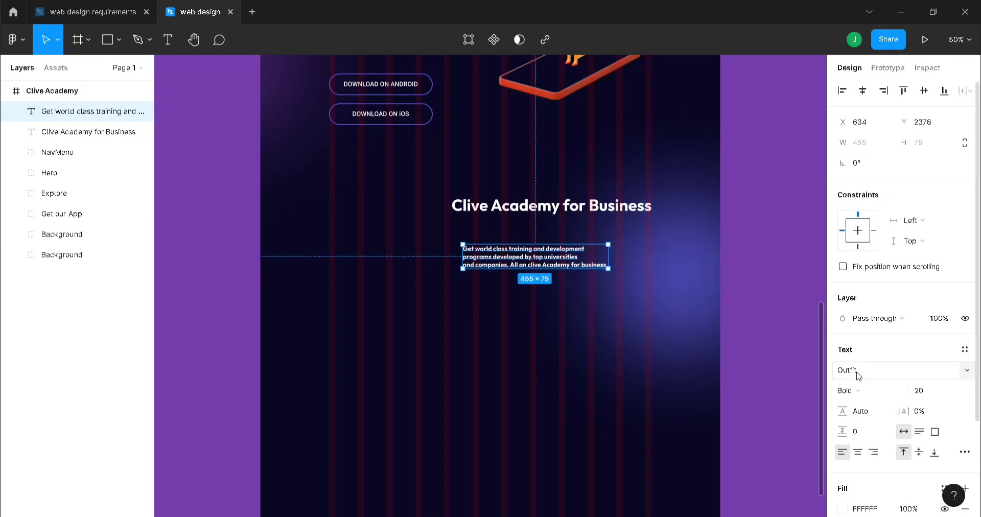
pyautogui.click(867, 371)
pyautogui.write('Ro')
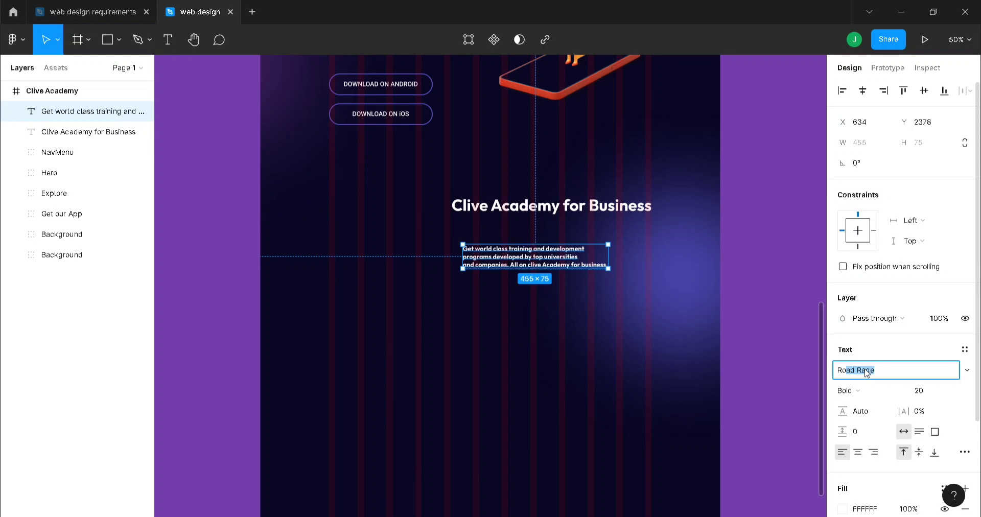
pyautogui.write('bo')
pyautogui.press('Return')
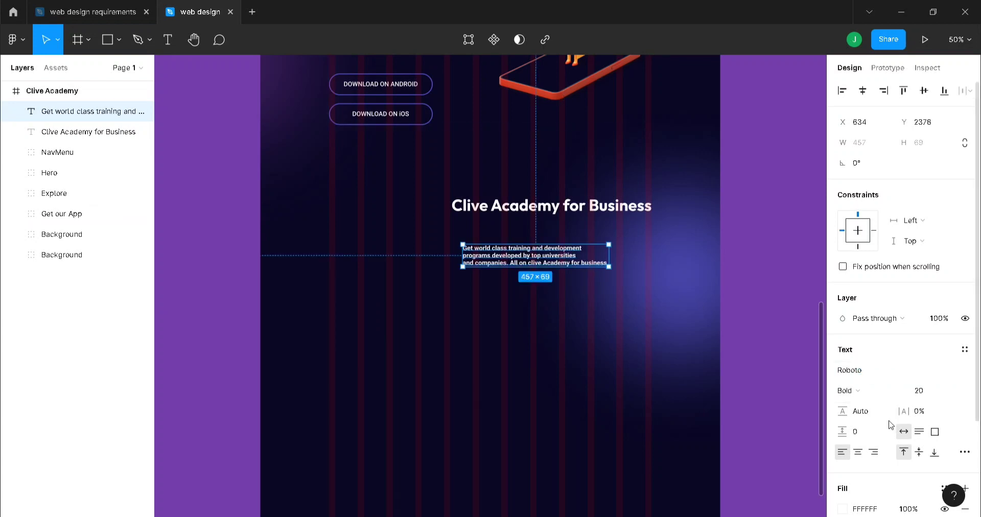
# - Make the Get our App description text grey BFBFBF
pyautogui.scroll(2, 764, 374)
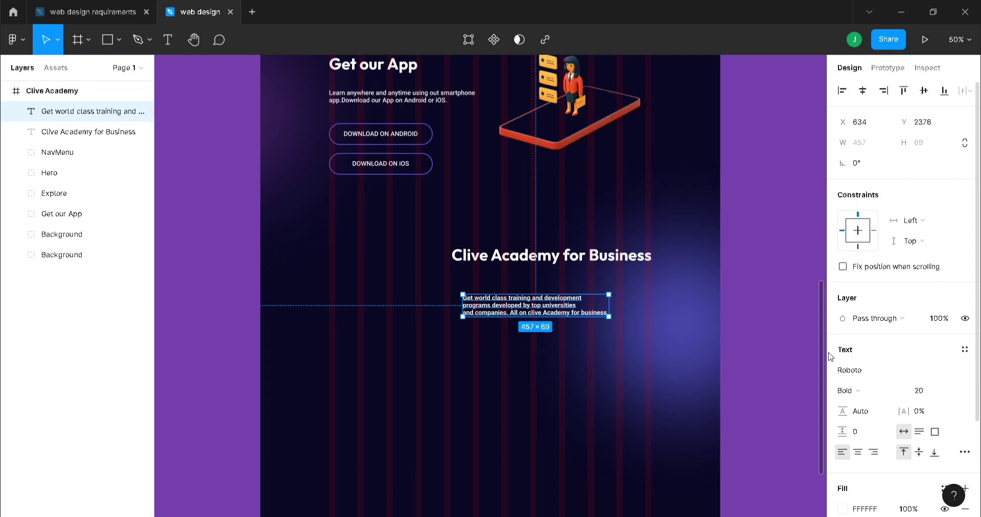
pyautogui.doubleClick(421, 107)
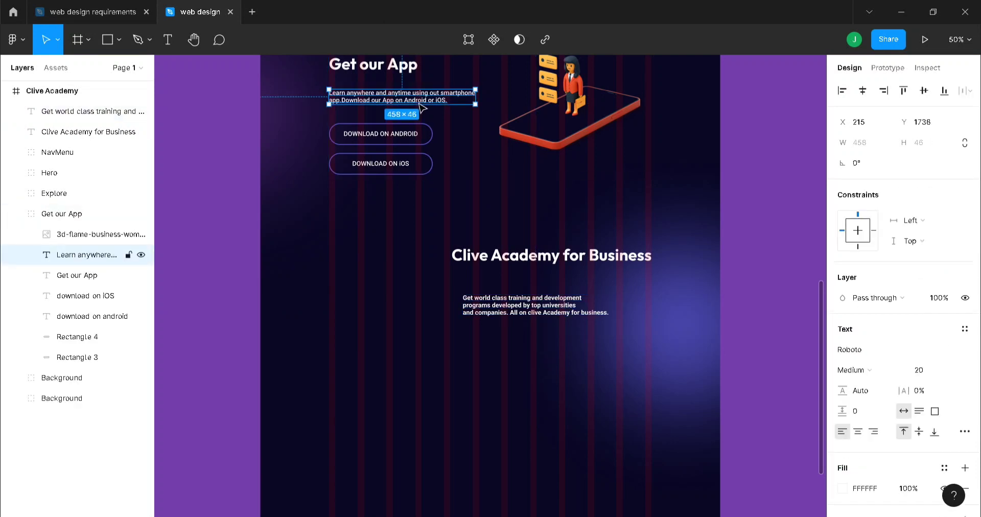
pyautogui.click(860, 489)
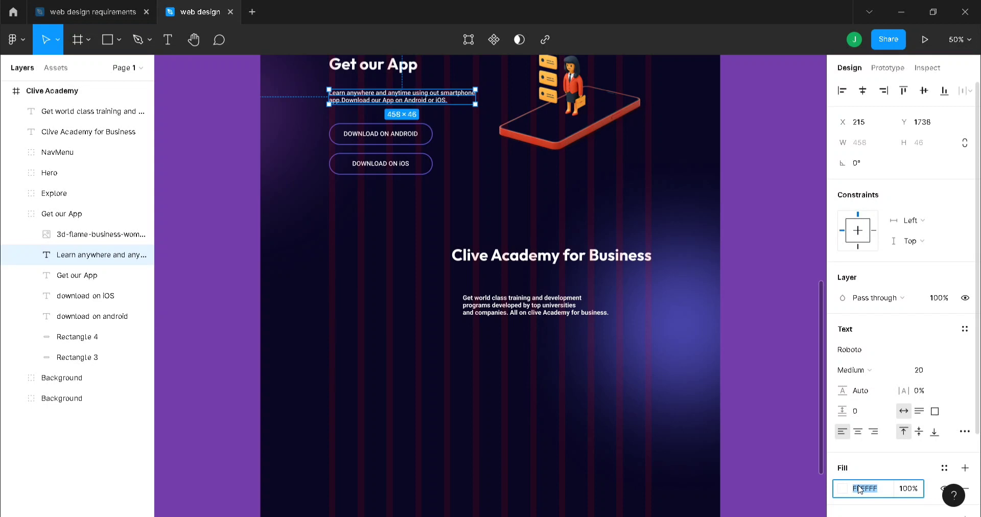
pyautogui.write('b9f')
pyautogui.write('fbfbf')
pyautogui.press('Return')
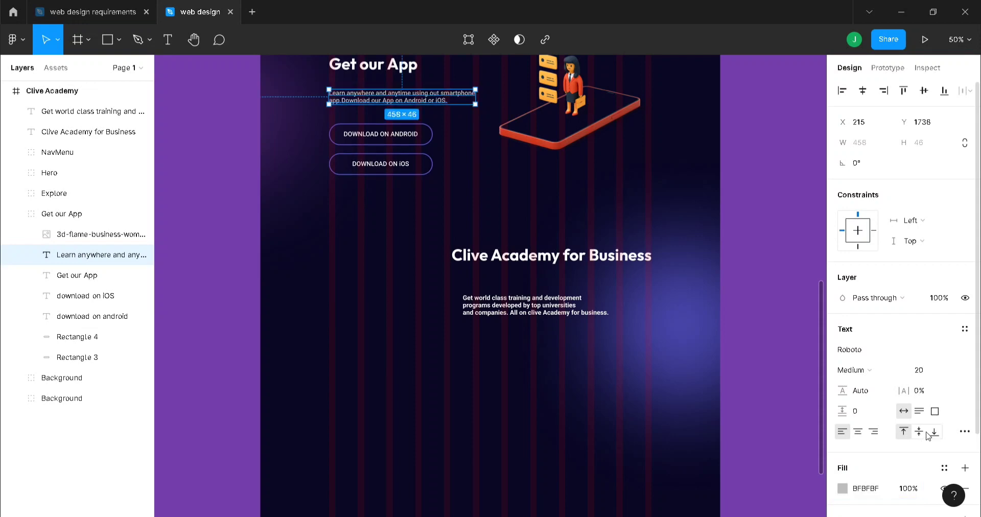
# - Color the Business paragraph grey BFBFBF and move it up under the Business heading
pyautogui.scroll(6, 593, 280)
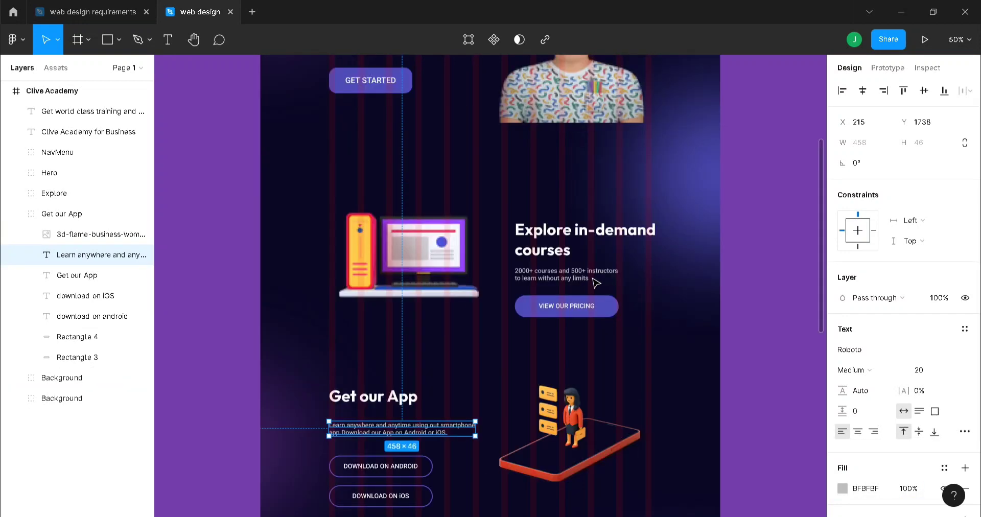
pyautogui.scroll(-6, 593, 283)
pyautogui.click(87, 111)
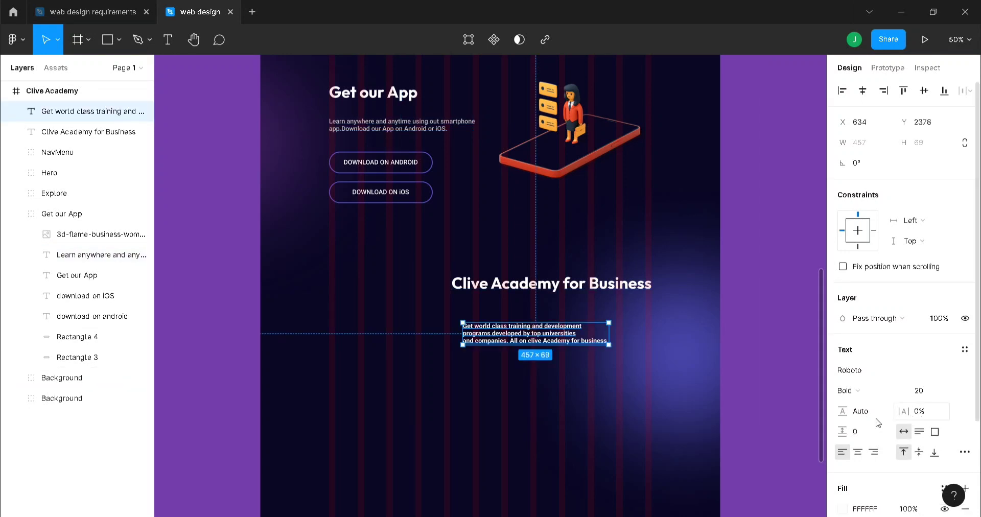
pyautogui.scroll(-3, 877, 474)
pyautogui.click(871, 381)
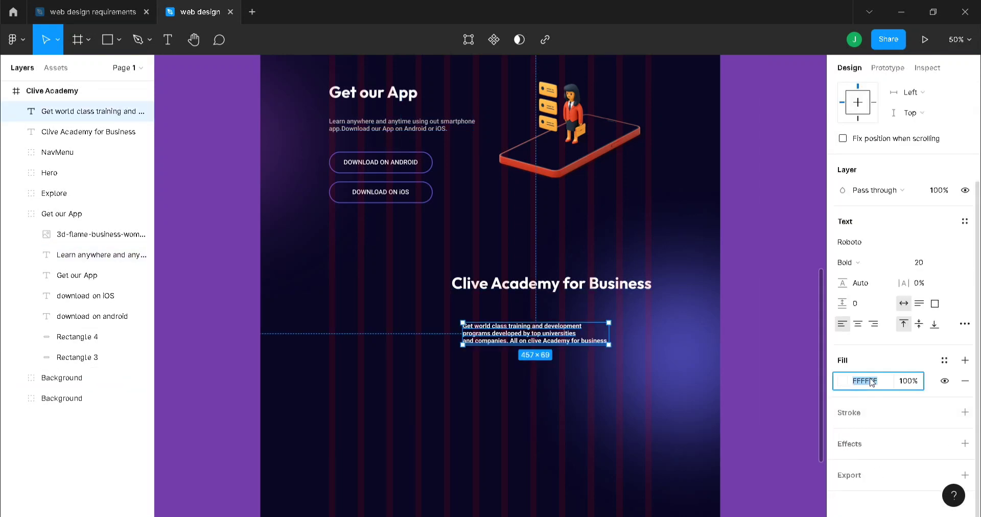
pyautogui.write('bfbfbf')
pyautogui.press('Return')
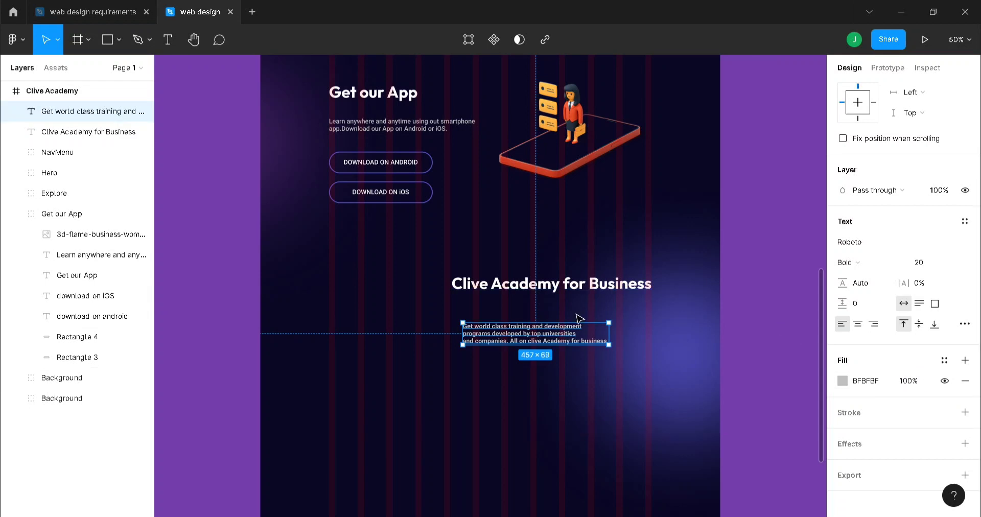
pyautogui.moveTo(558, 341); pyautogui.dragTo(546, 323)
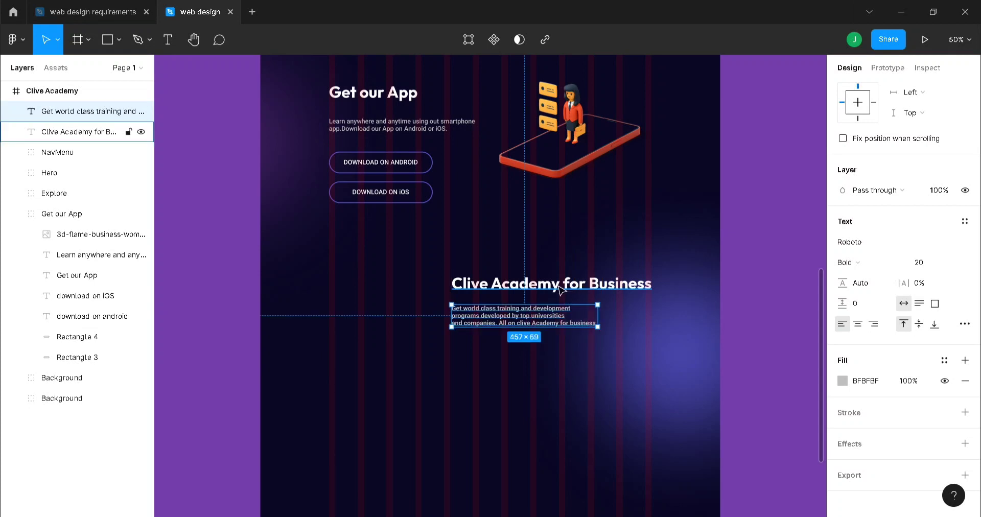
pyautogui.click(561, 290)
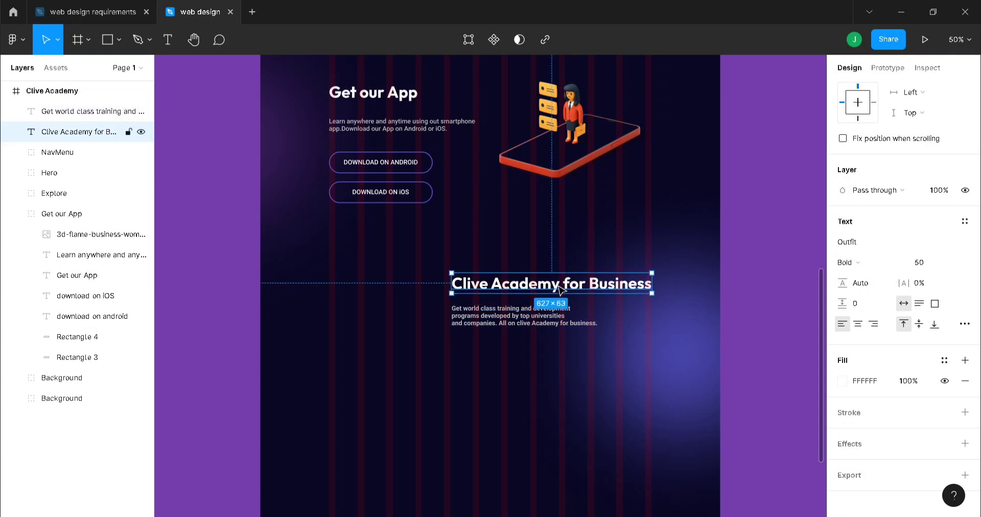
pyautogui.click(526, 320)
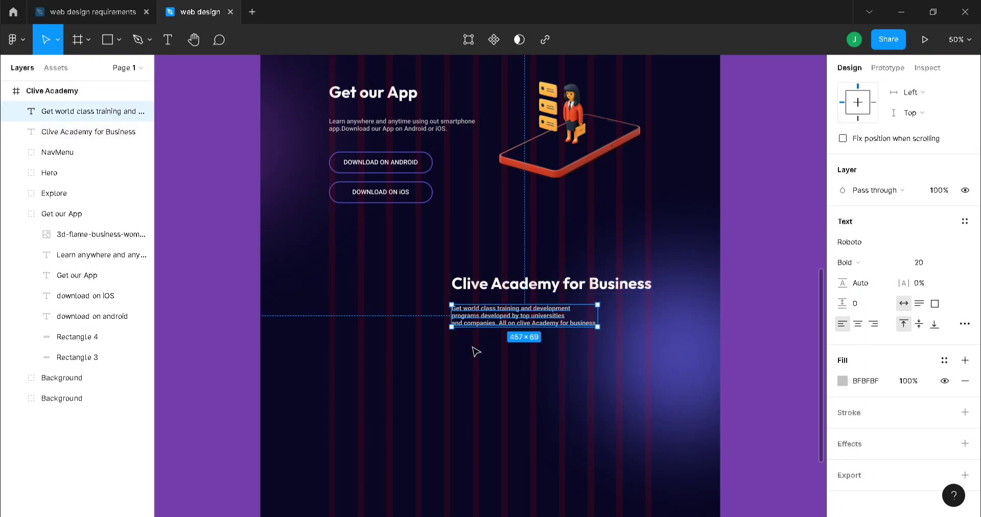
# - Nudge the paragraph right, wrap the heading as 'Clive Academy / for Business', and move it up-right to X 877, Y 2173
pyautogui.moveTo(511, 316); pyautogui.dragTo(535, 317)
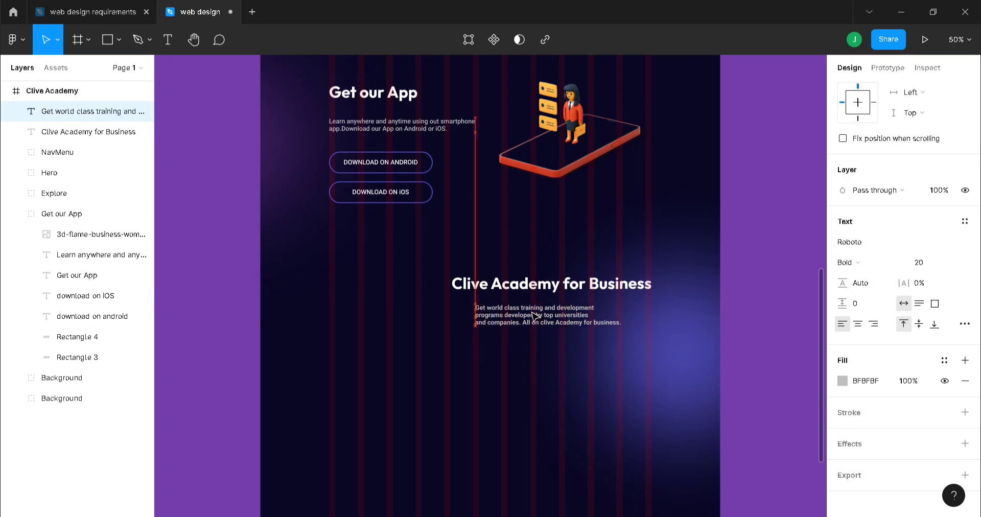
pyautogui.click(566, 285)
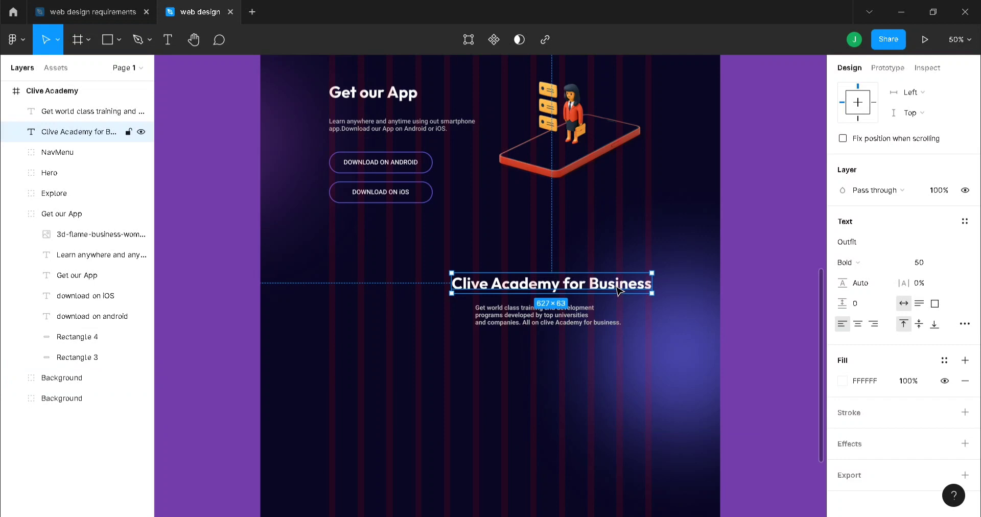
pyautogui.click(934, 267)
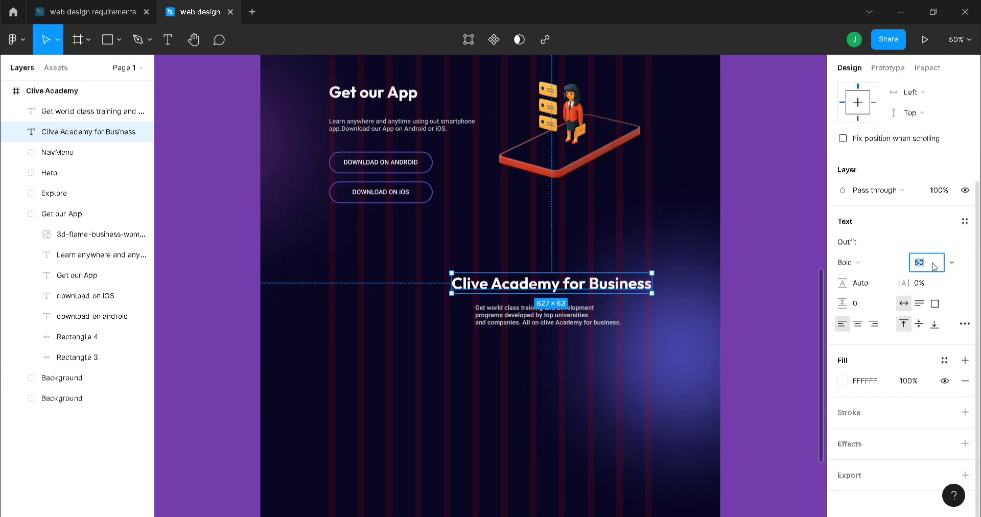
pyautogui.click(712, 383)
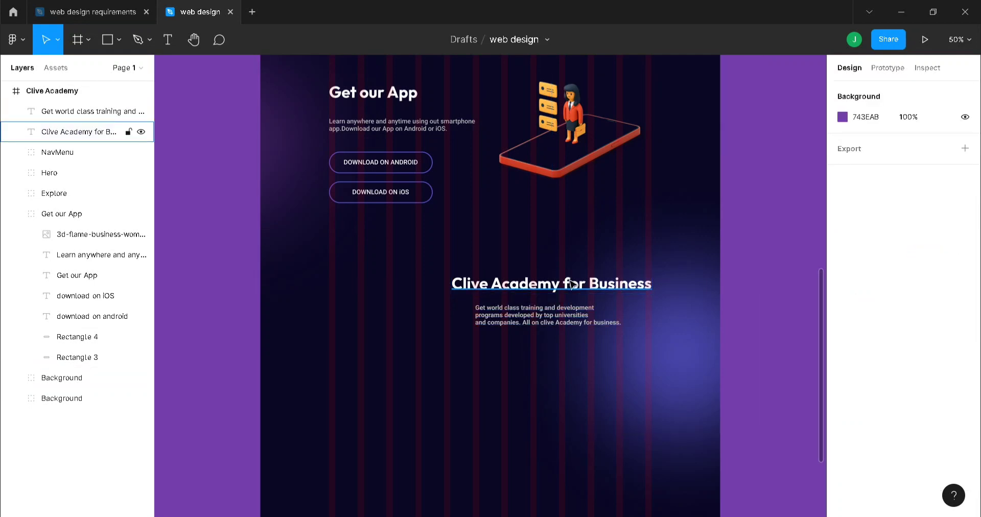
pyautogui.doubleClick(568, 282)
pyautogui.click(564, 284)
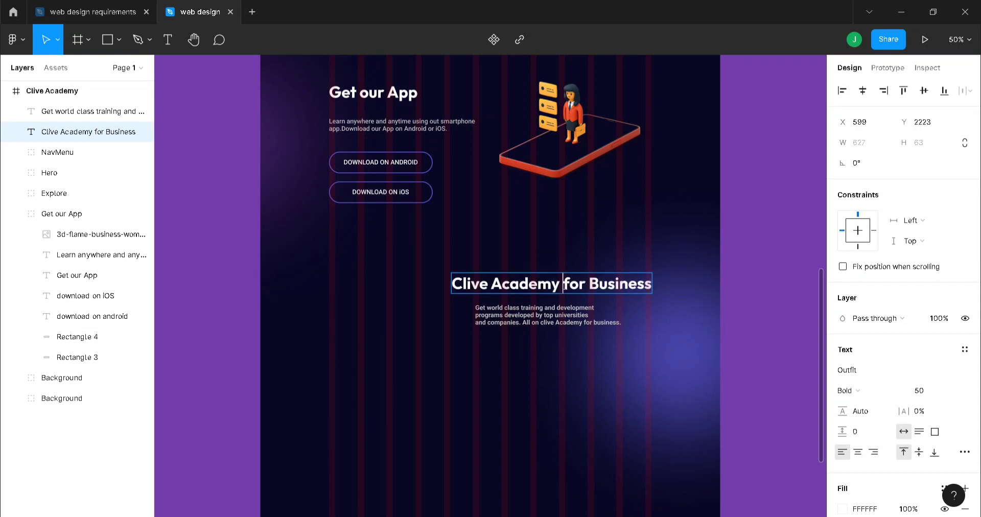
pyautogui.press('Return')
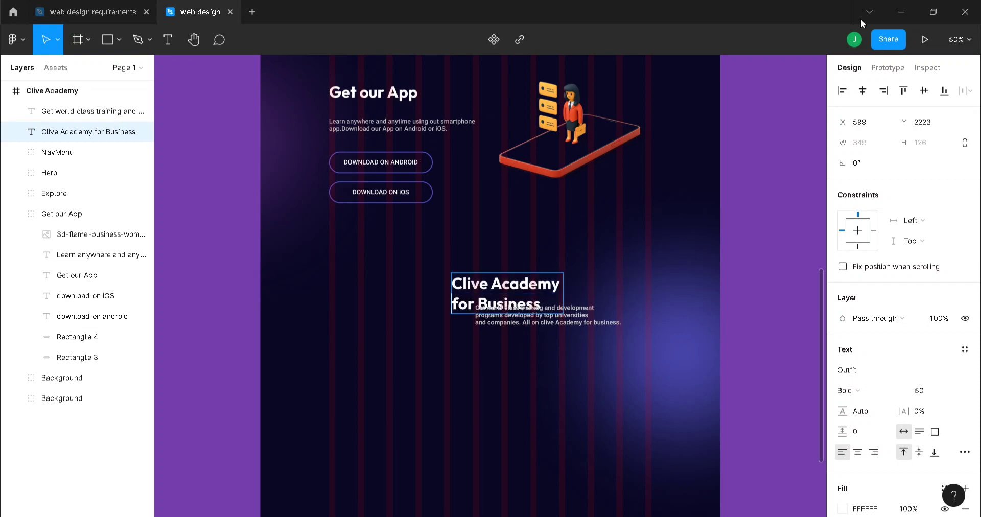
pyautogui.press('Escape')
pyautogui.moveTo(525, 291); pyautogui.dragTo(605, 276)
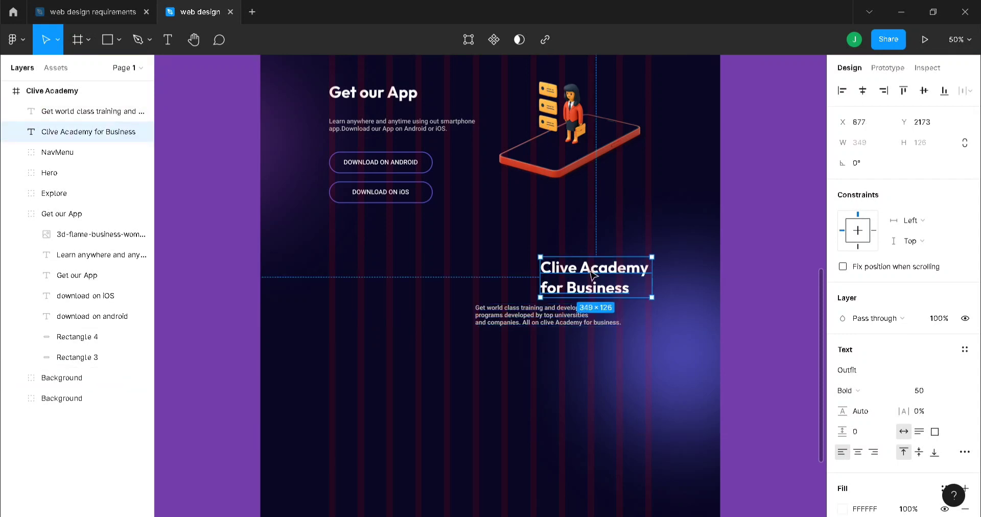
# - Undo the paragraph move and heading wrap so 'Clive Academy for Business' sits on one line
pyautogui.click(539, 322)
pyautogui.moveTo(539, 322); pyautogui.dragTo(566, 333)
pyautogui.click(572, 284)
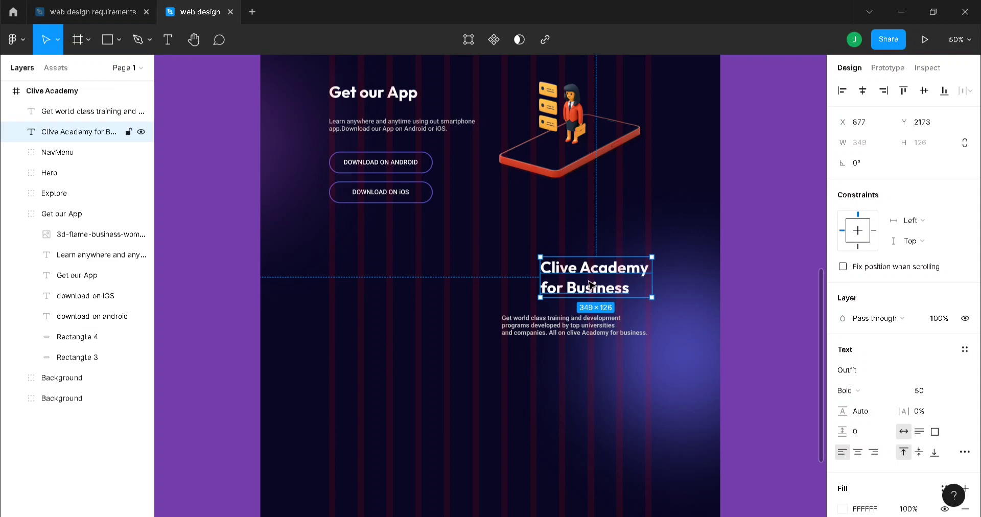
pyautogui.hotkey('ctrl', 'z')
pyautogui.hotkey('ctrl', 'z')
pyautogui.hotkey('ctrl', 'z')
pyautogui.hotkey('ctrl', 'z')
pyautogui.hotkey('ctrl', 'z')
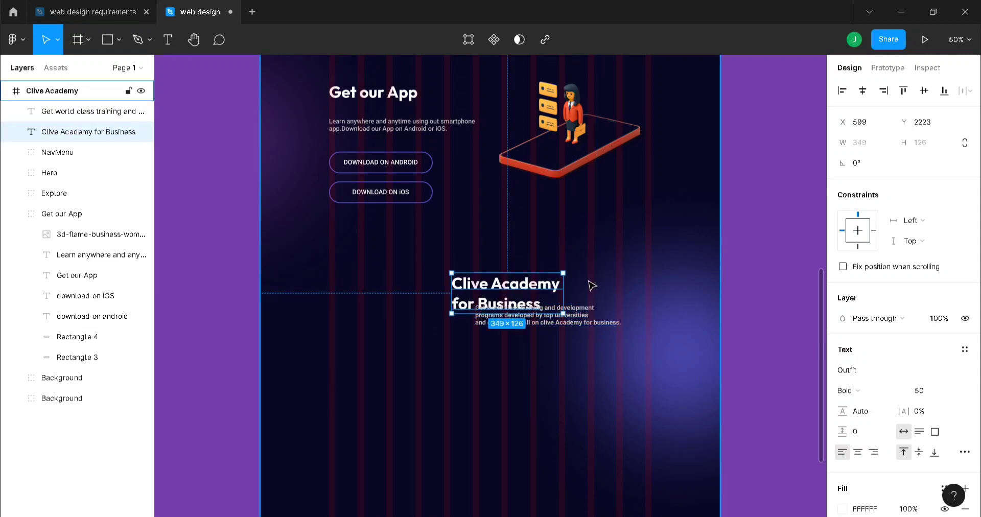
pyautogui.hotkey('ctrl', 'z')
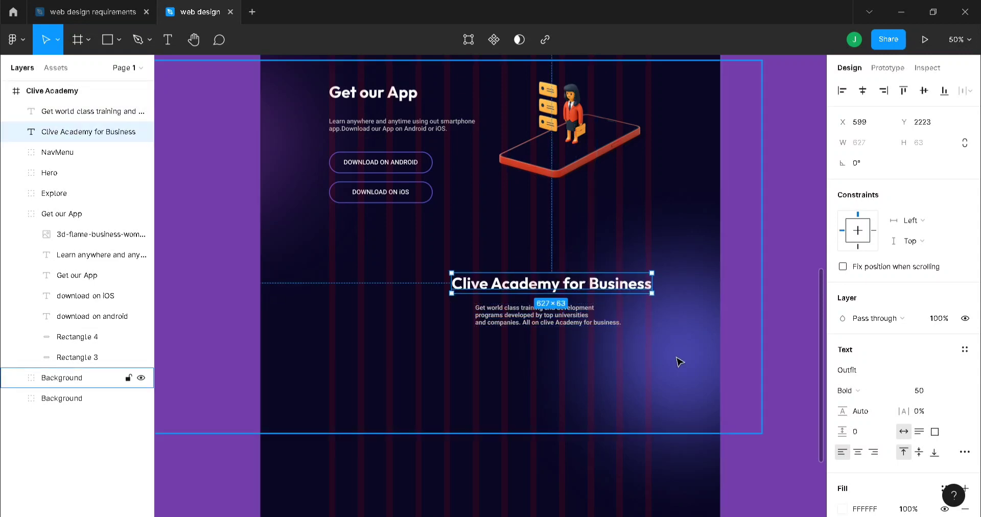
# - Align the paragraph's left edge with the heading's left edge, then zoom out
pyautogui.scroll(-3, 799, 291)
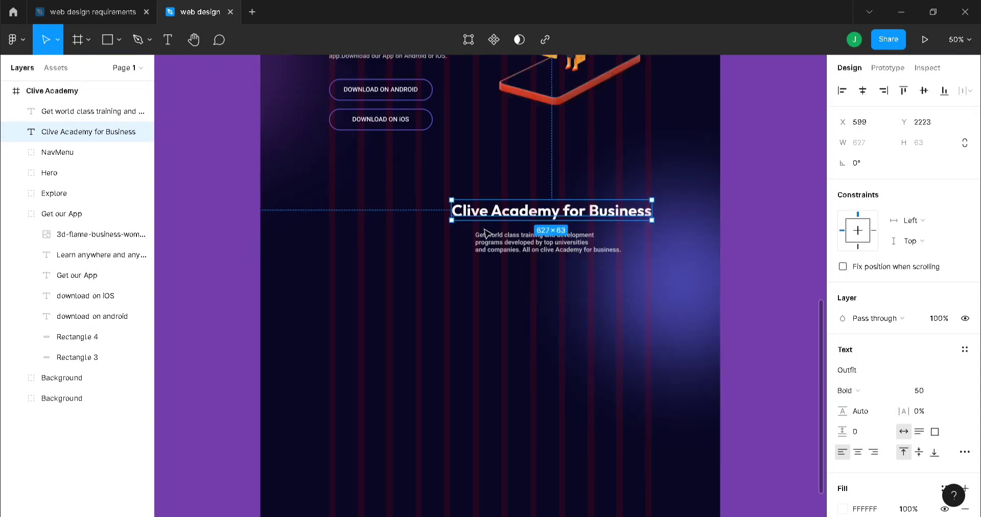
pyautogui.click(552, 245)
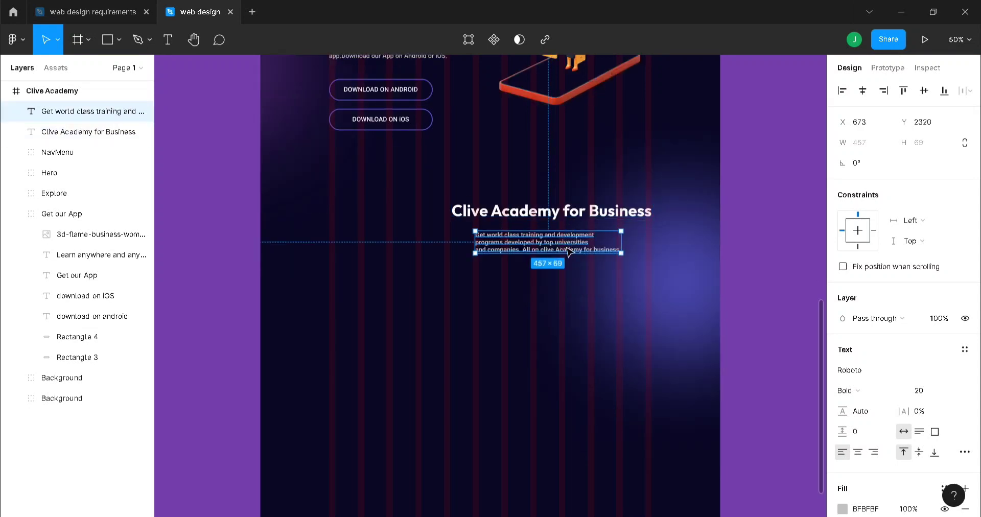
pyautogui.moveTo(568, 248); pyautogui.dragTo(545, 249)
pyautogui.click(642, 340)
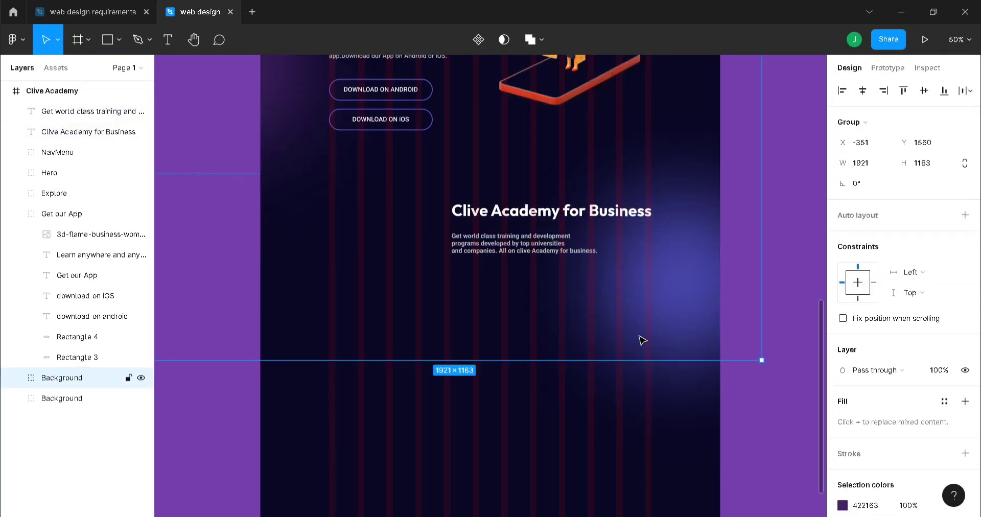
pyautogui.scroll(-2, 615, 357)
pyautogui.press('-')
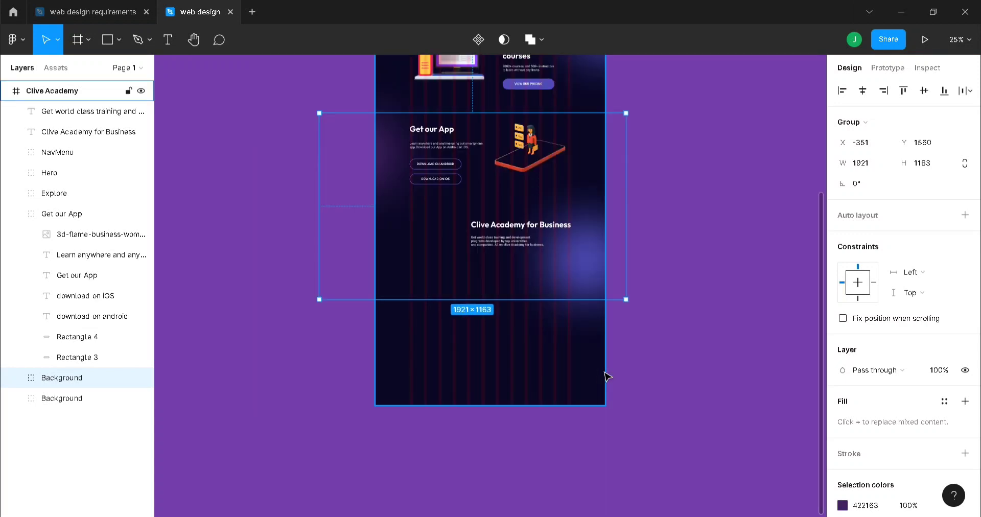
# - Collapse the Get our App group and lock both Background layers in the Layers panel
pyautogui.click(16, 214)
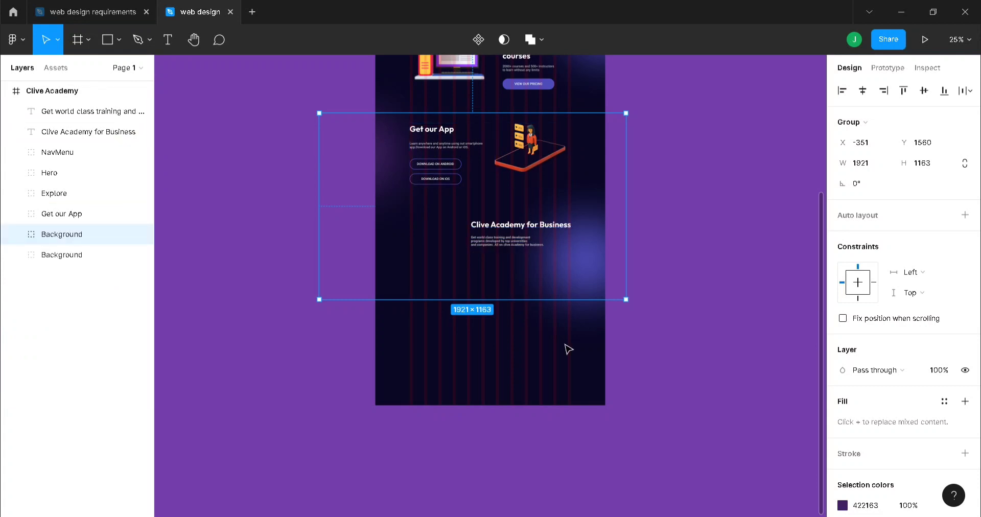
pyautogui.click(75, 291)
pyautogui.click(59, 234)
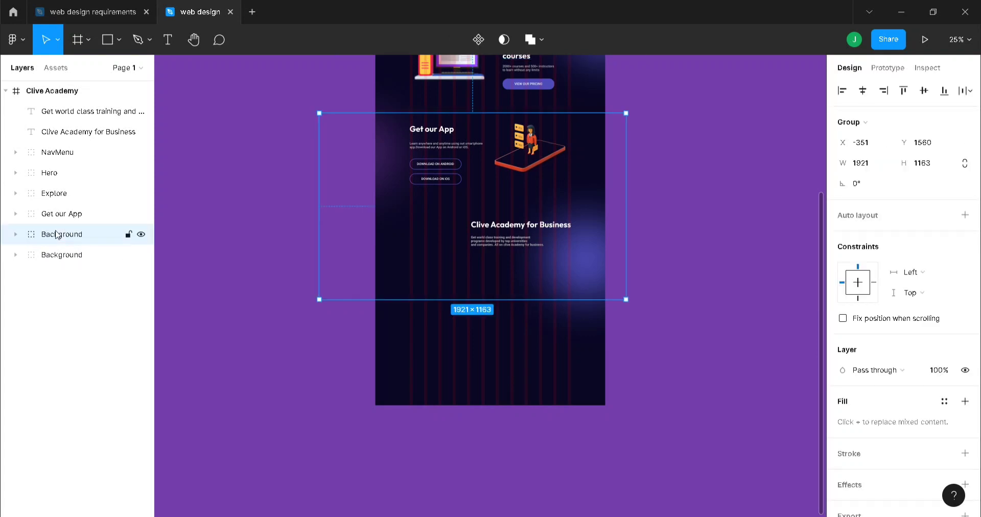
pyautogui.keyDown('shift'); pyautogui.click(72, 258); pyautogui.keyUp('shift')
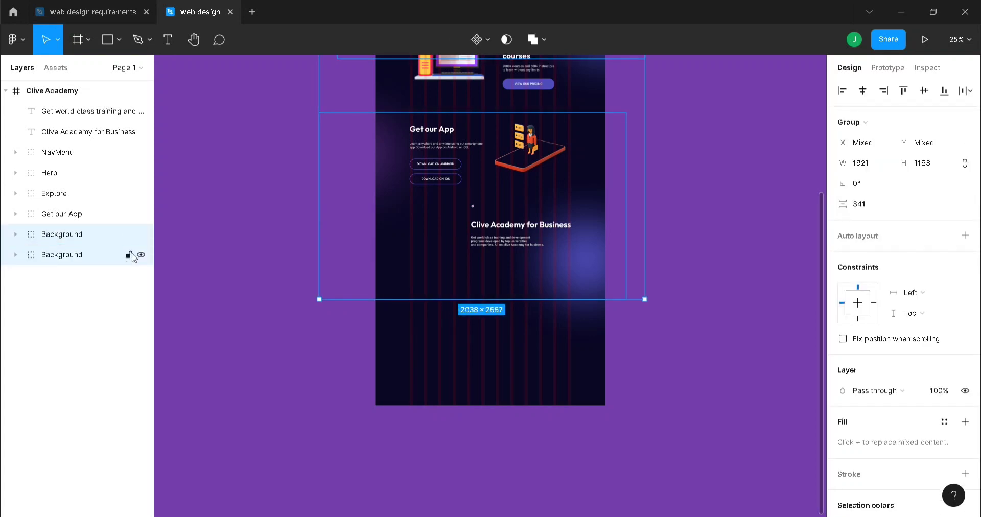
pyautogui.click(127, 235)
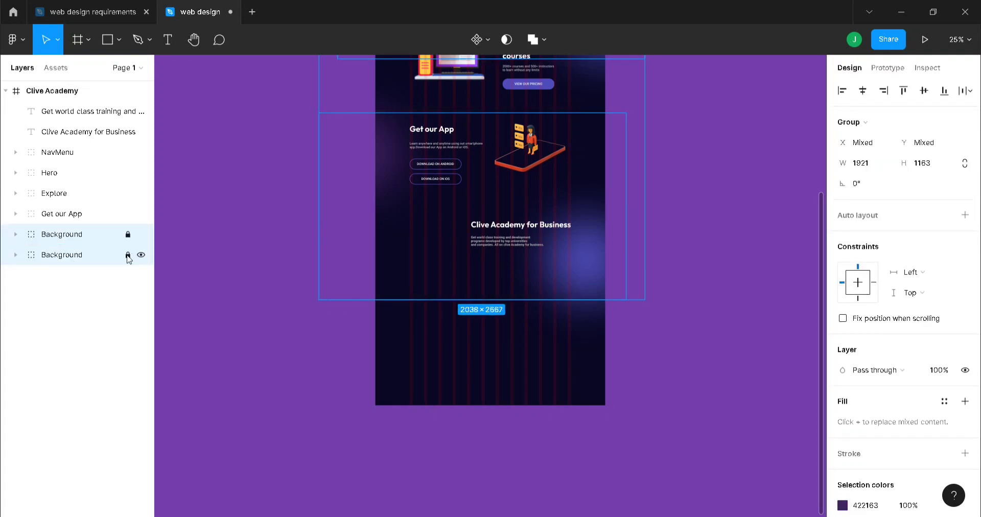
pyautogui.click(185, 270)
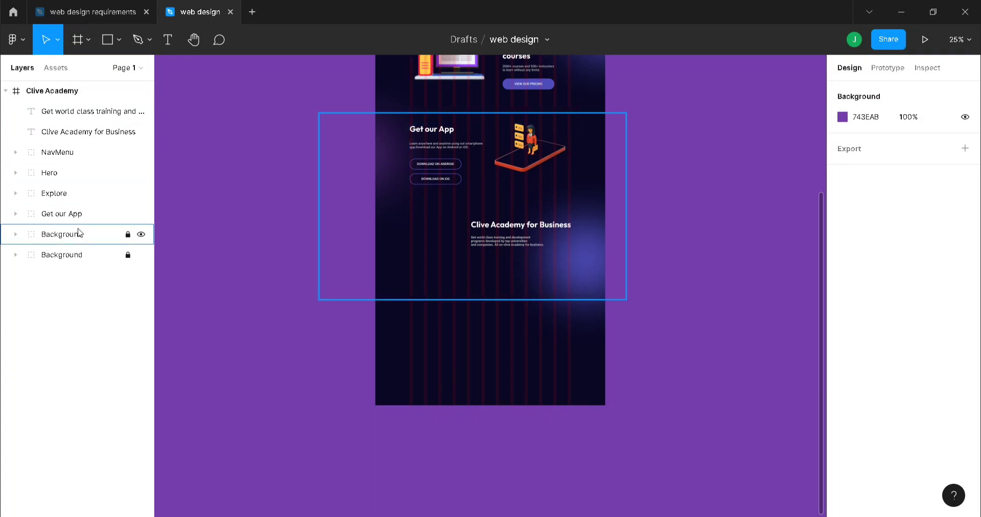
# - Re-toggle the first Background layer's lock and switch to the design requirements file
pyautogui.click(129, 234)
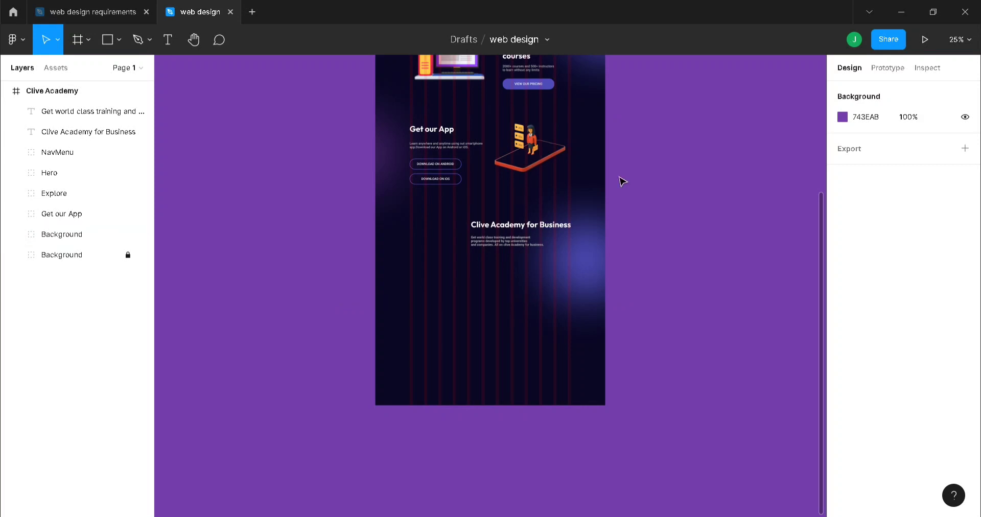
pyautogui.click(129, 235)
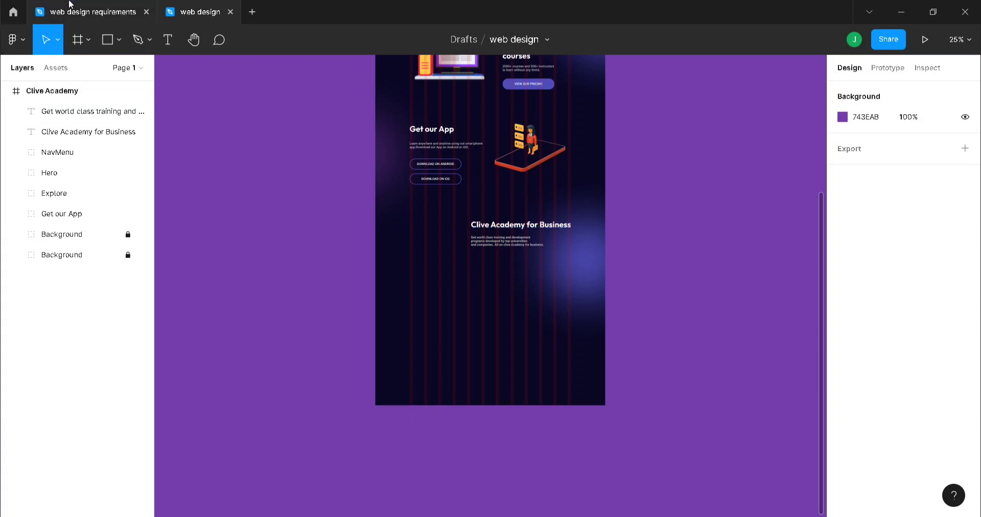
pyautogui.click(90, 11)
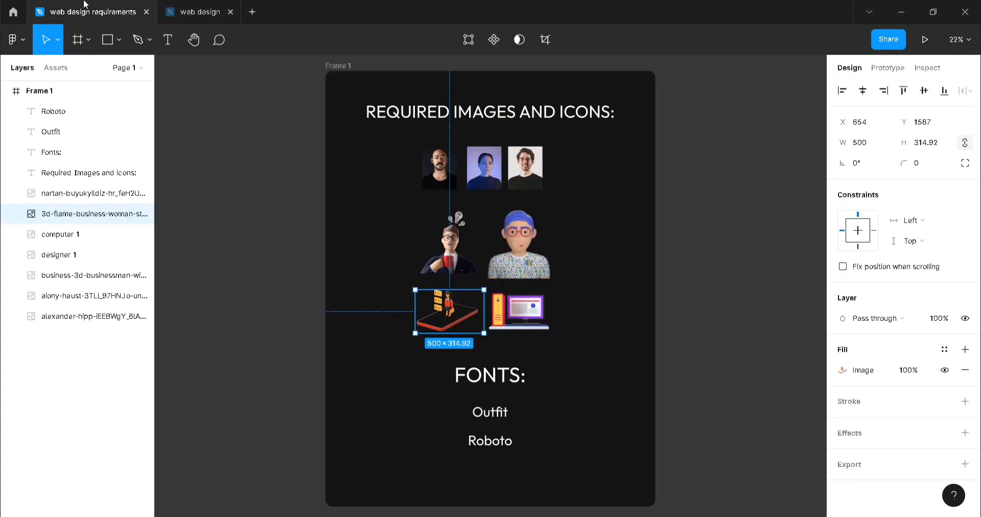
# - Copy the businessman-with-coffee-mug image into the web design file, left of the Business text
pyautogui.click(452, 256)
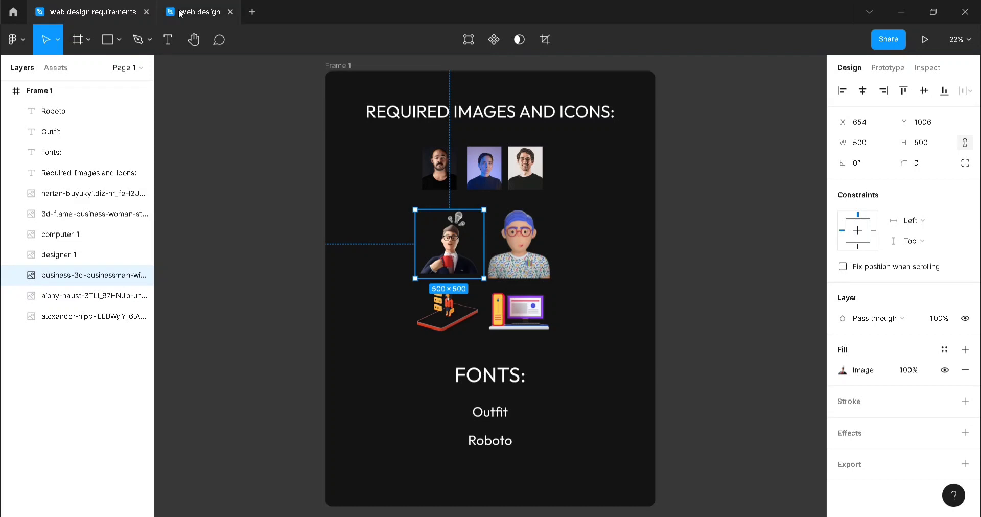
pyautogui.click(200, 12)
pyautogui.hotkey('ctrl', 'v')
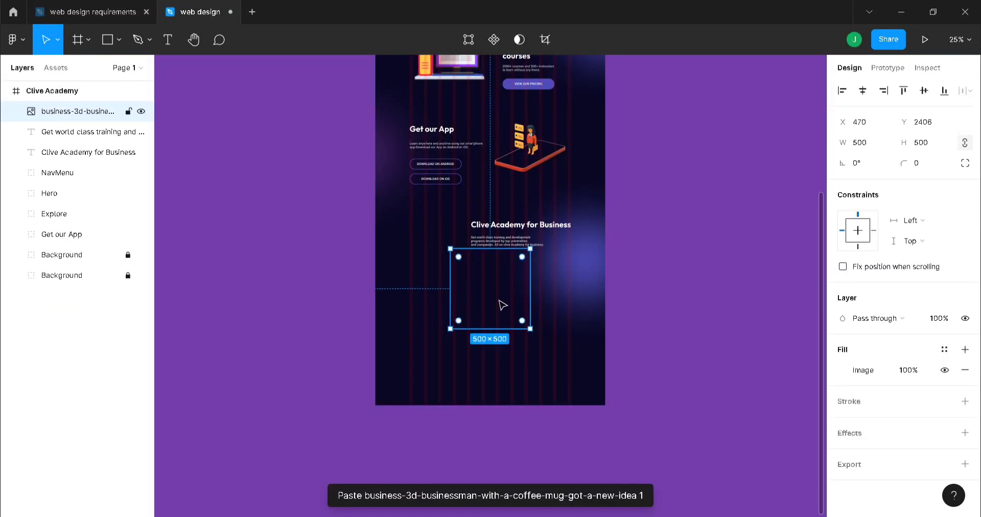
pyautogui.moveTo(494, 291); pyautogui.dragTo(443, 239)
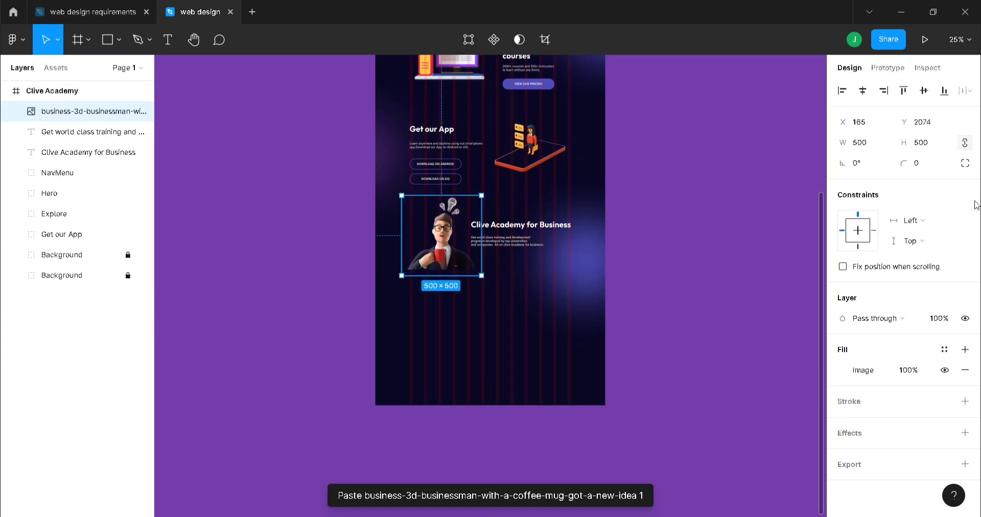
# - Resize the businessman image to 450×468 with its corner handles
pyautogui.hotkey('ctrl', '+')
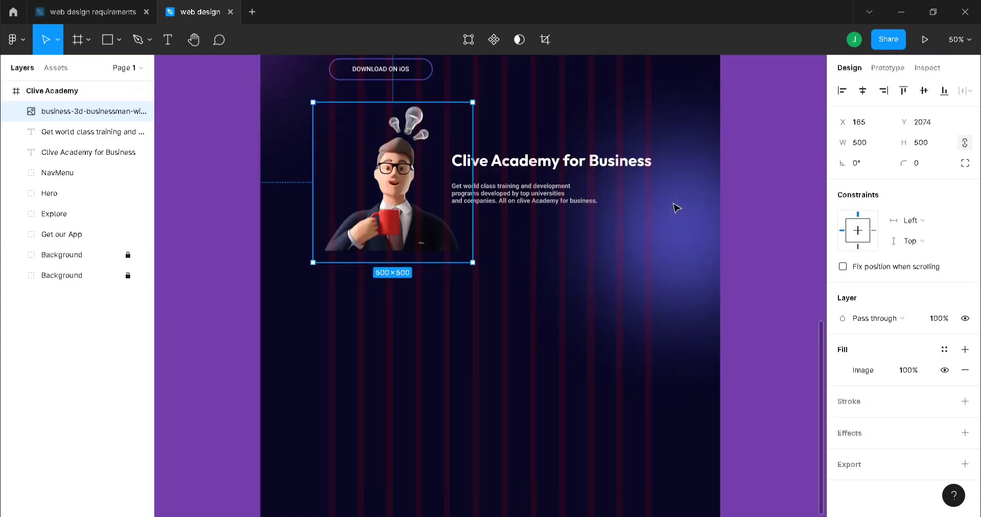
pyautogui.scroll(2, 668, 218)
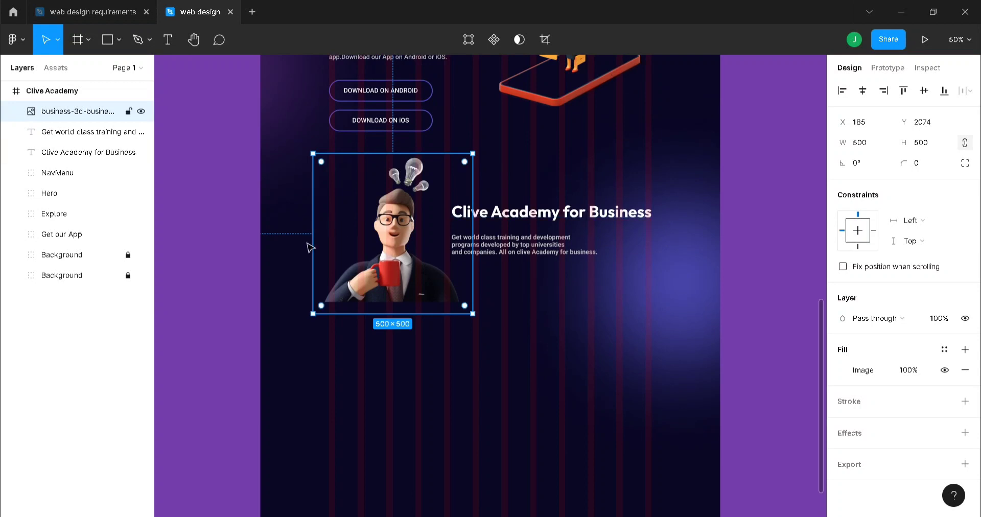
pyautogui.moveTo(313, 153); pyautogui.dragTo(329, 153)
pyautogui.moveTo(473, 154); pyautogui.dragTo(471, 163)
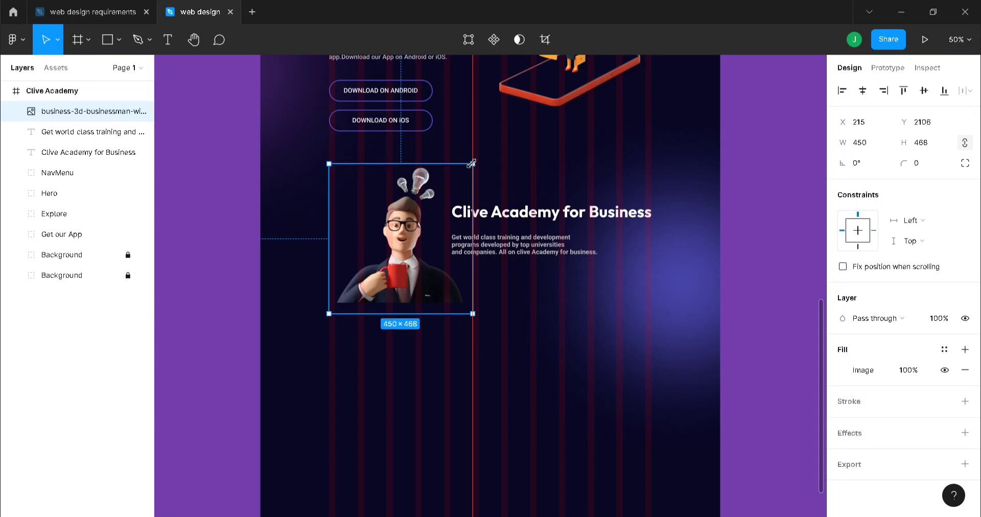
pyautogui.click(491, 213)
pyautogui.click(490, 250)
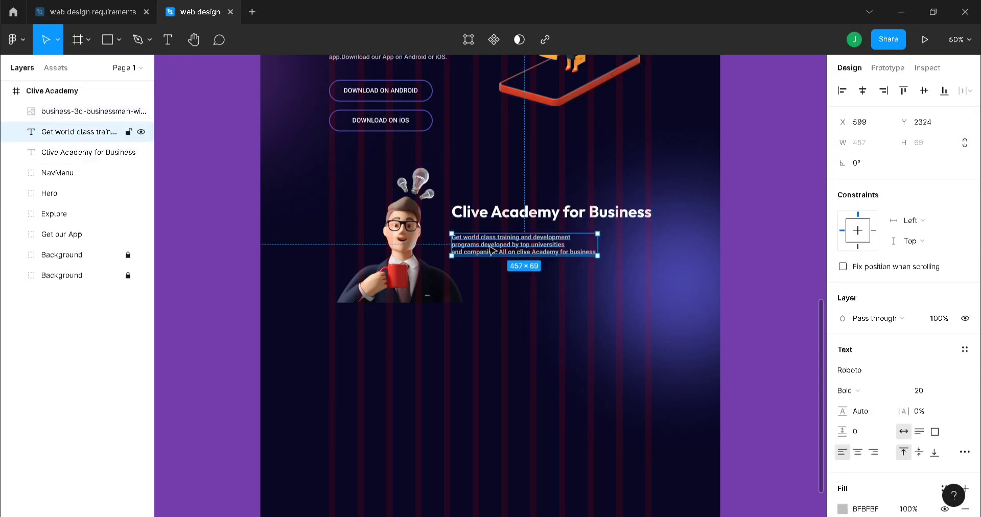
# - Shift the paragraph right, shorten the heading to 'Clive for Business', and align it above the paragraph
pyautogui.moveTo(491, 250); pyautogui.dragTo(543, 251)
pyautogui.click(565, 216)
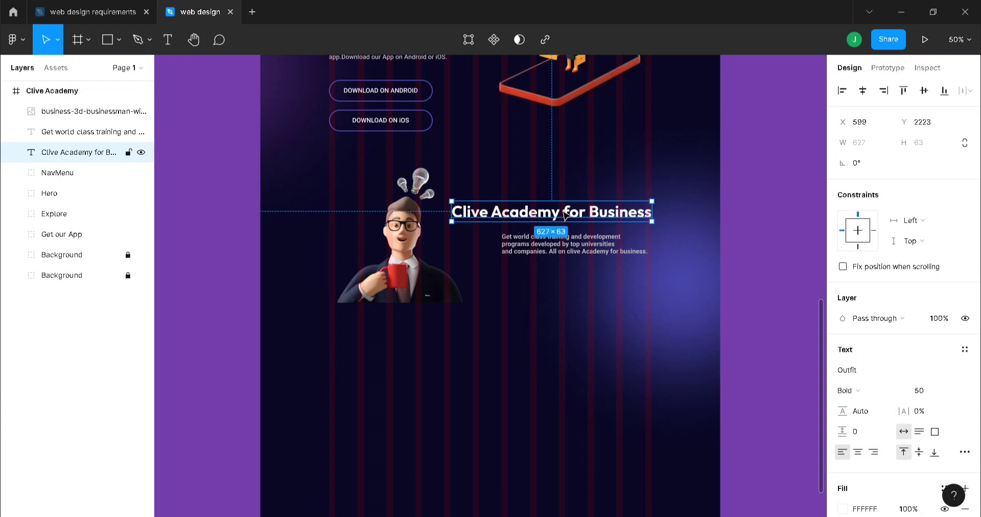
pyautogui.doubleClick(565, 214)
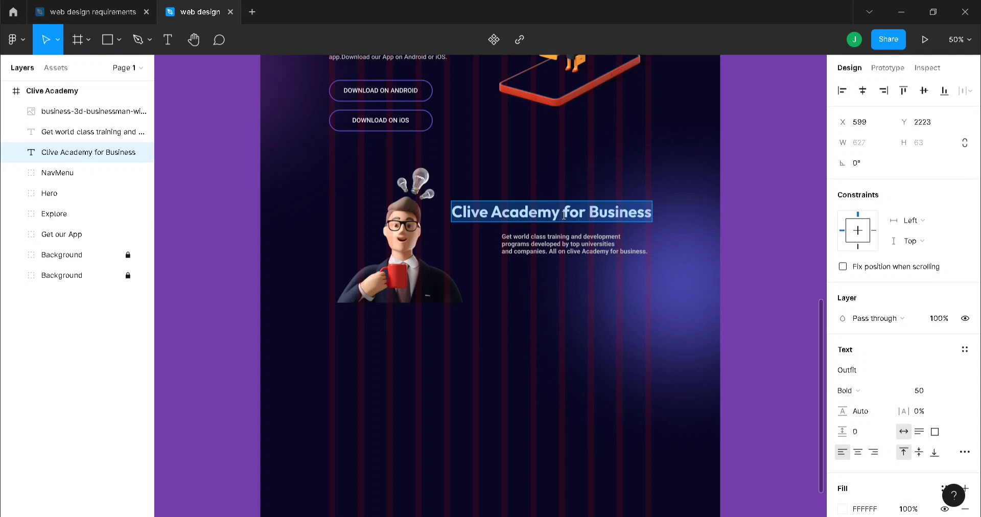
pyautogui.moveTo(562, 215); pyautogui.dragTo(493, 217)
pyautogui.press('BackSpace')
pyautogui.press('Escape')
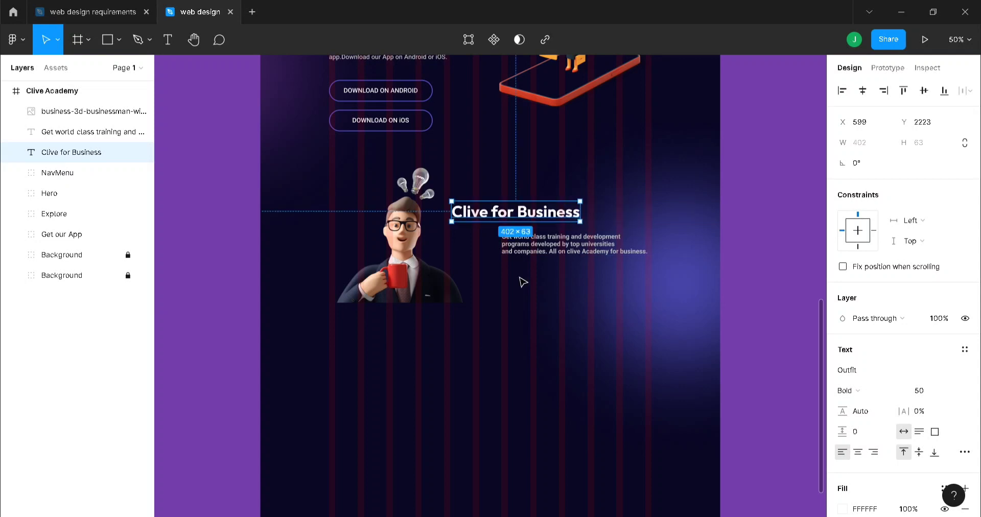
pyautogui.moveTo(521, 217); pyautogui.dragTo(569, 217)
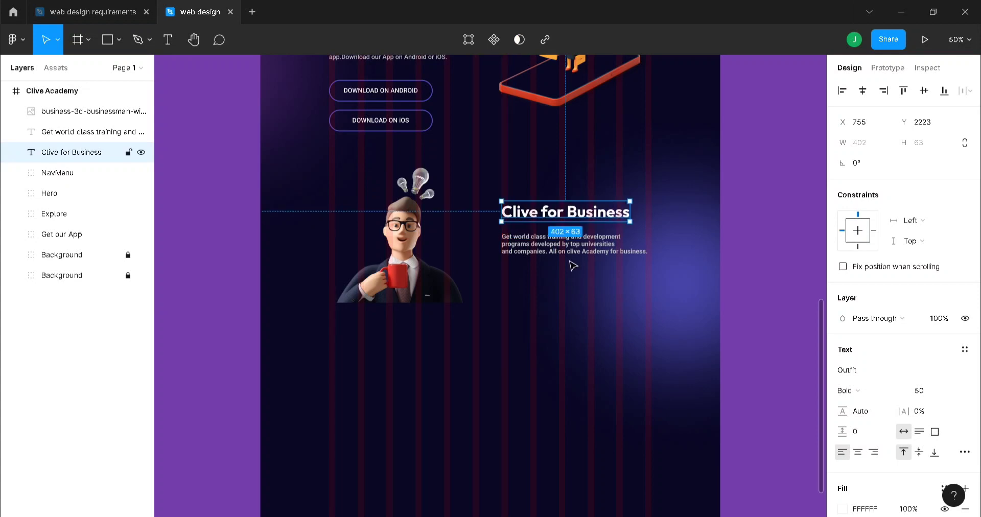
pyautogui.click(575, 301)
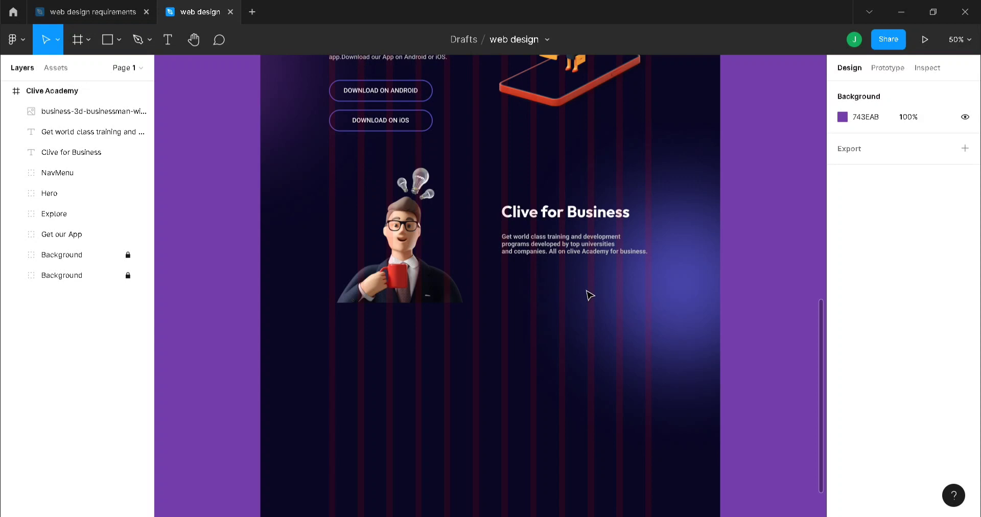
pyautogui.scroll(-1, 590, 296)
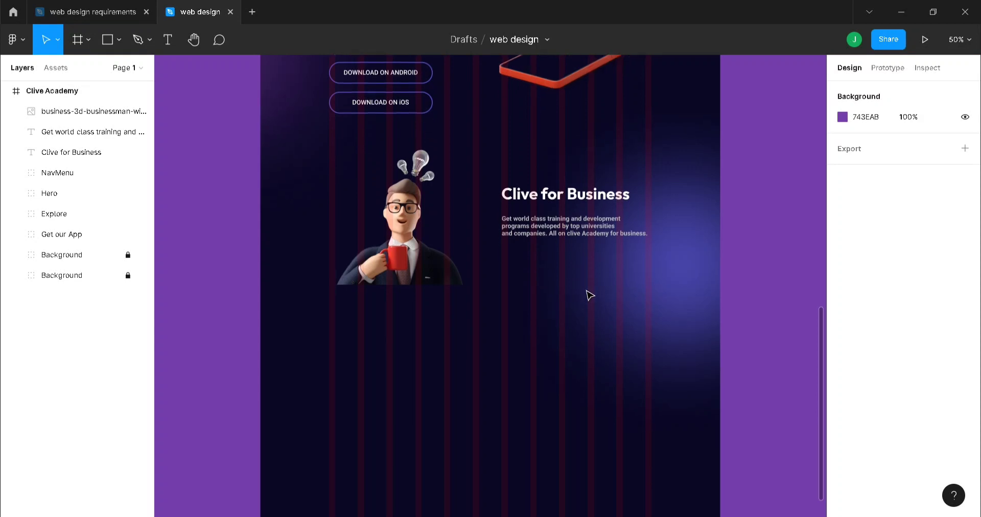
pyautogui.hotkey('ctrl', '-')
pyautogui.scroll(5, 590, 296)
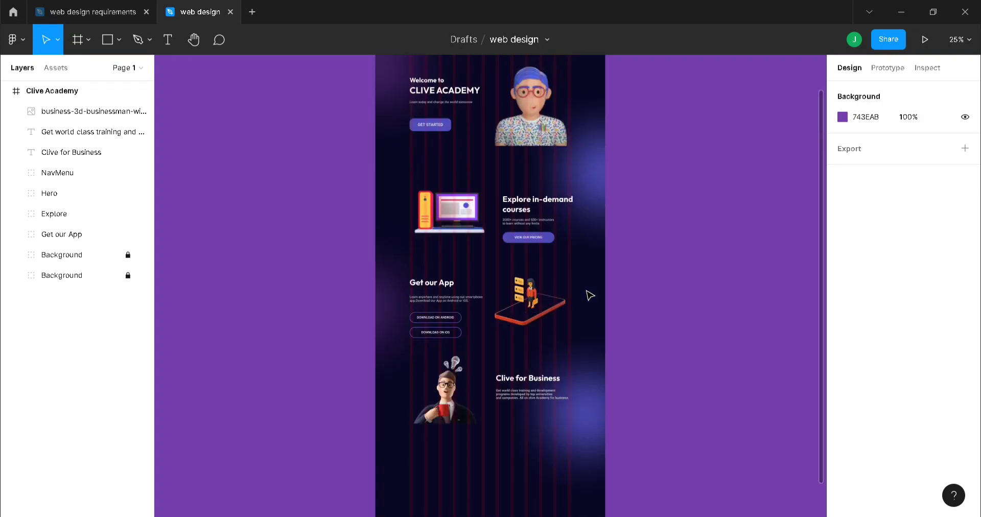
pyautogui.scroll(1, 590, 296)
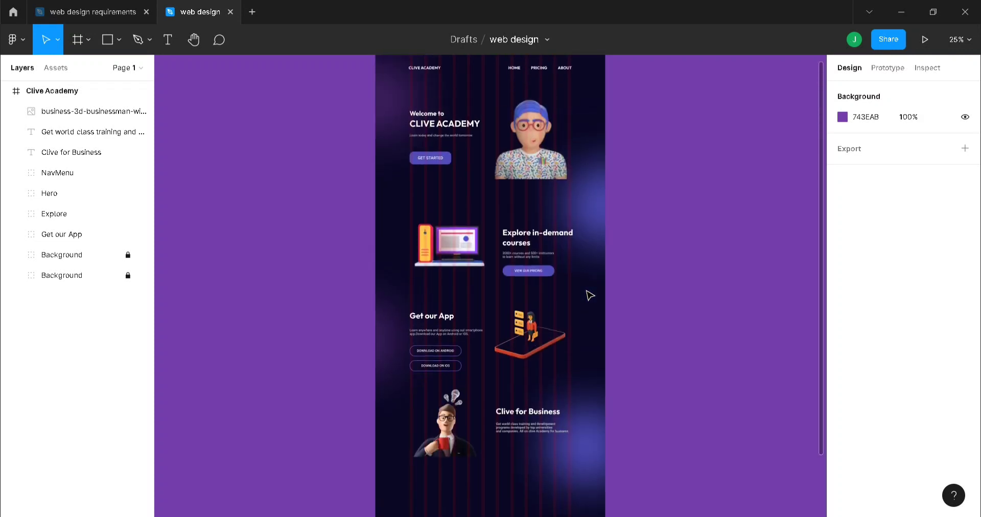
pyautogui.scroll(-5, 590, 295)
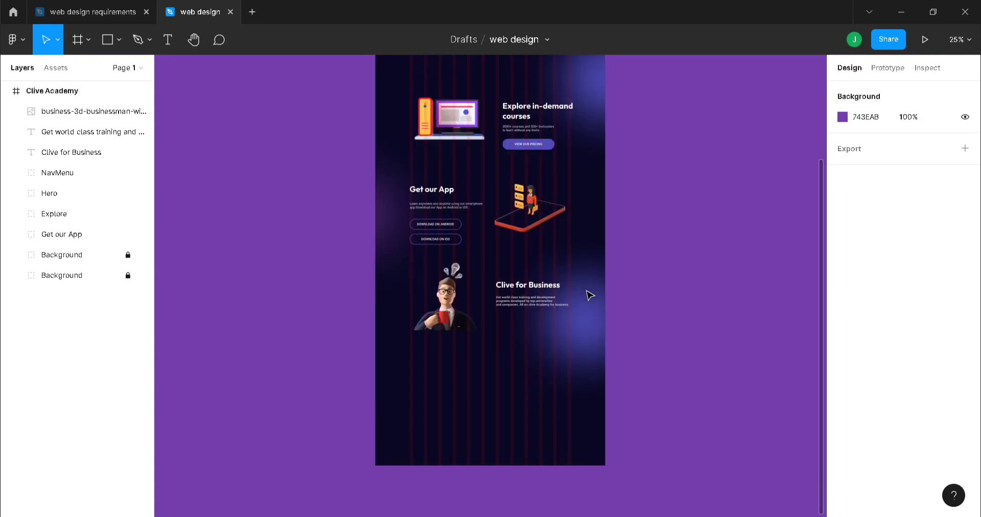
pyautogui.scroll(3, 591, 296)
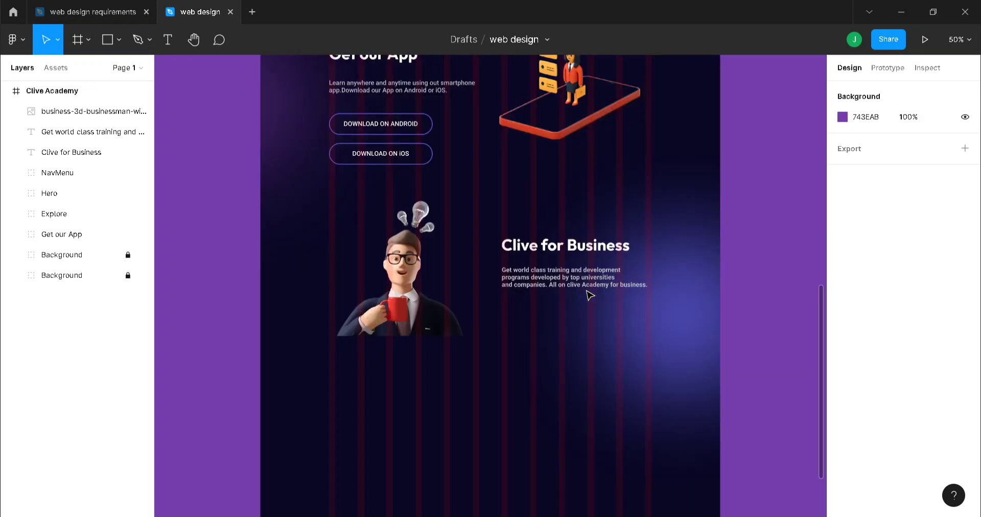
pyautogui.scroll(-1, 590, 295)
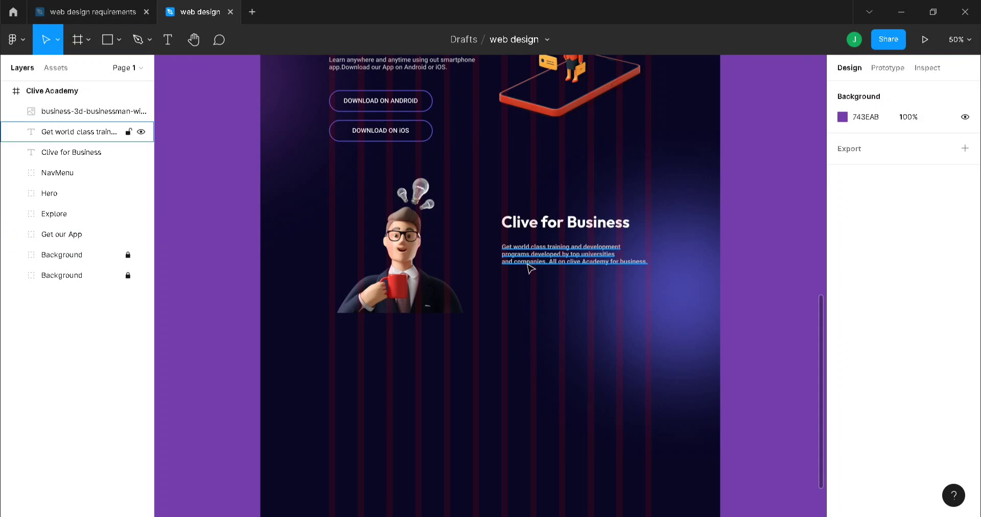
# - Duplicate the iOS and Android download buttons below the Clive for Business text, outside the Get our App group
pyautogui.click(380, 135)
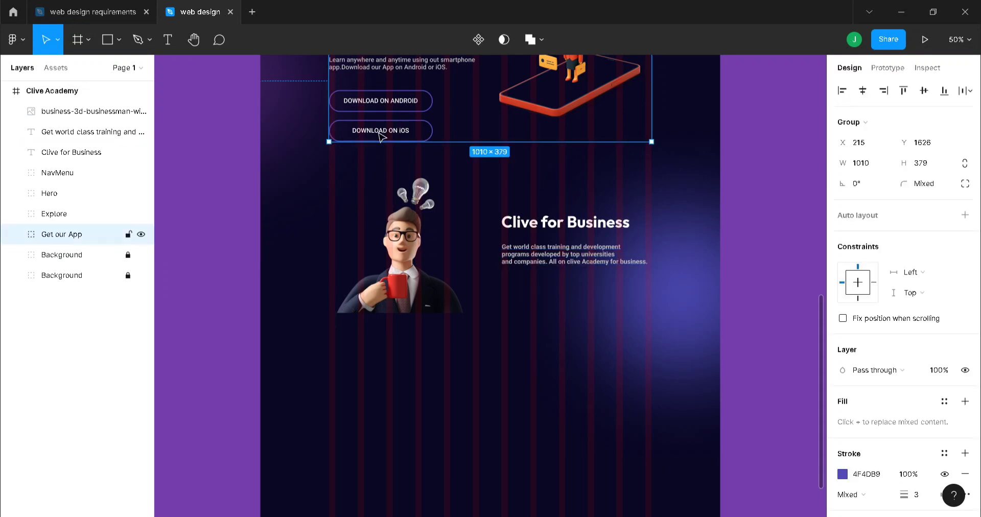
pyautogui.doubleClick(381, 134)
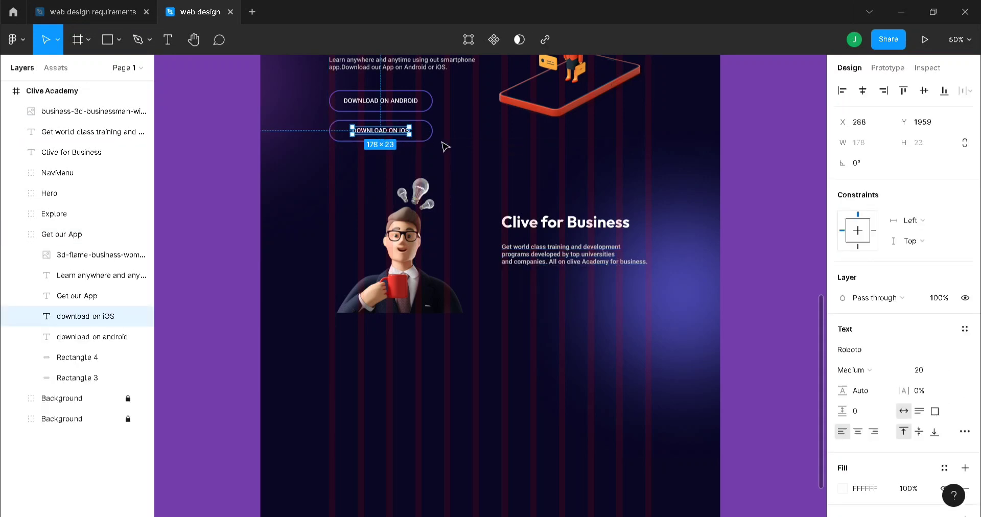
pyautogui.keyDown('shift'); pyautogui.click(431, 140); pyautogui.keyUp('shift')
pyautogui.keyDown('shift'); pyautogui.click(415, 102); pyautogui.keyUp('shift')
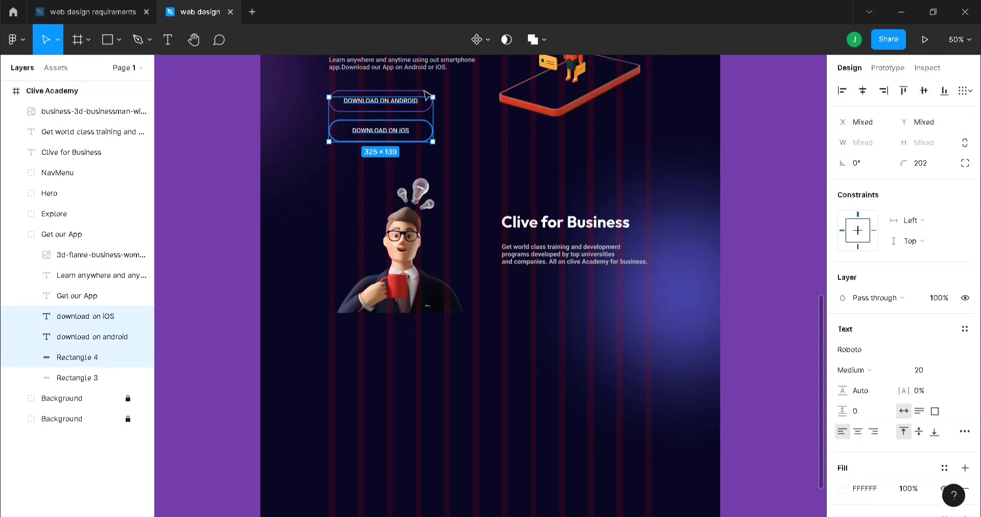
pyautogui.keyDown('shift'); pyautogui.click(416, 113); pyautogui.keyUp('shift')
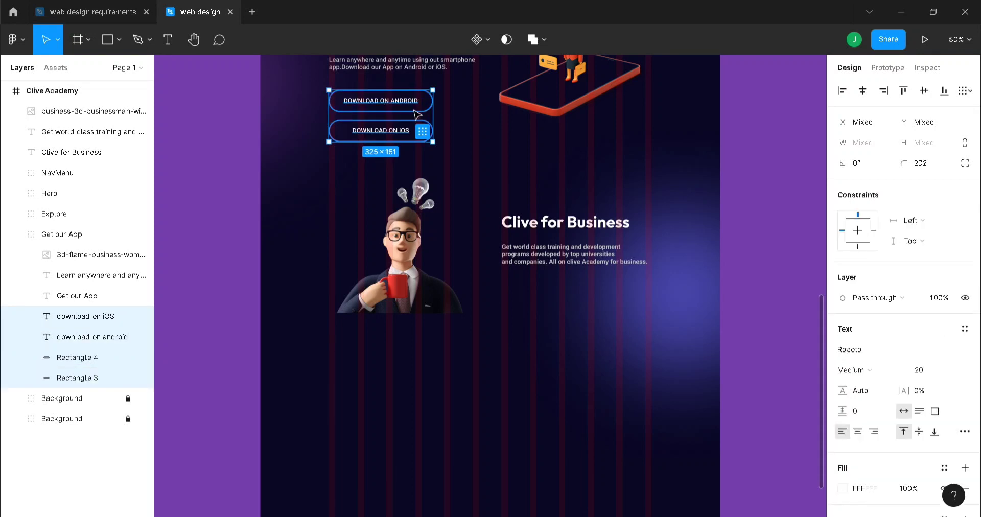
pyautogui.hotkey('ctrl', 'd')
pyautogui.moveTo(405, 123); pyautogui.dragTo(581, 314)
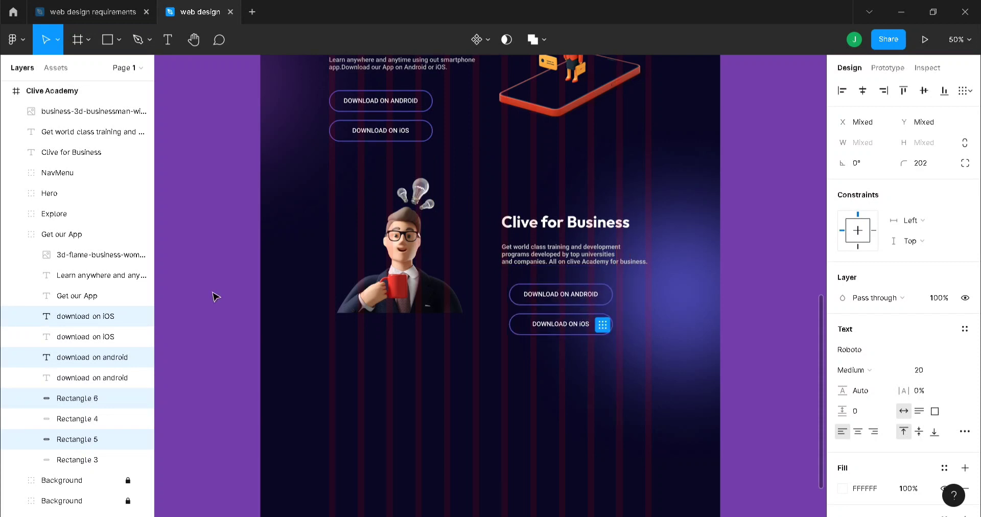
pyautogui.moveTo(89, 358); pyautogui.dragTo(81, 167)
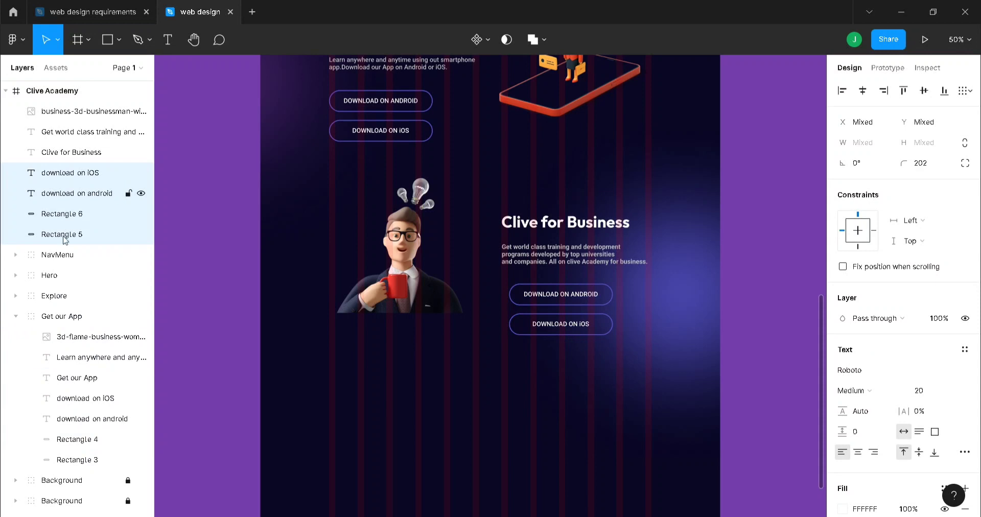
pyautogui.click(16, 316)
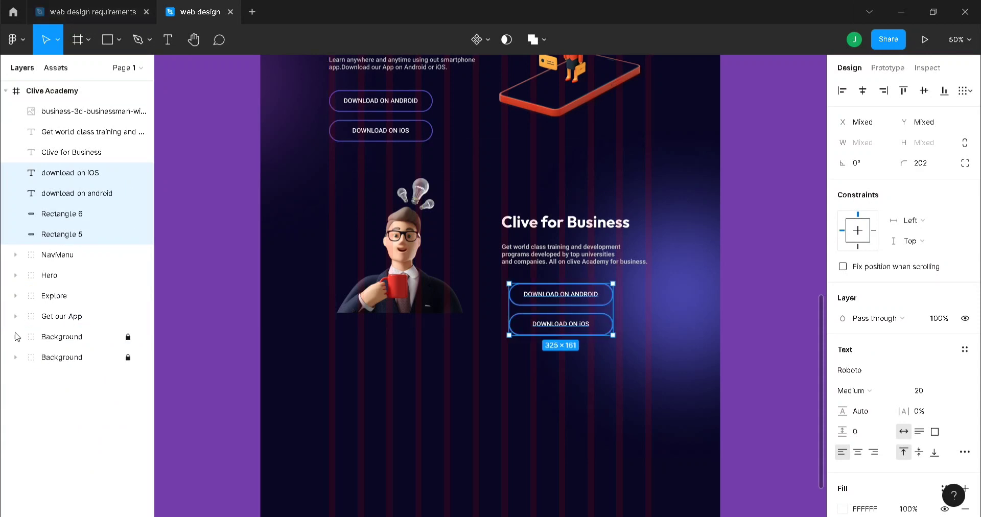
# - Relabel the copied buttons 'CLIVE ACADEMY FOR BUSINESS' and 'CLIVE ACADEMY FOR ENTERPRISE'
pyautogui.doubleClick(578, 295)
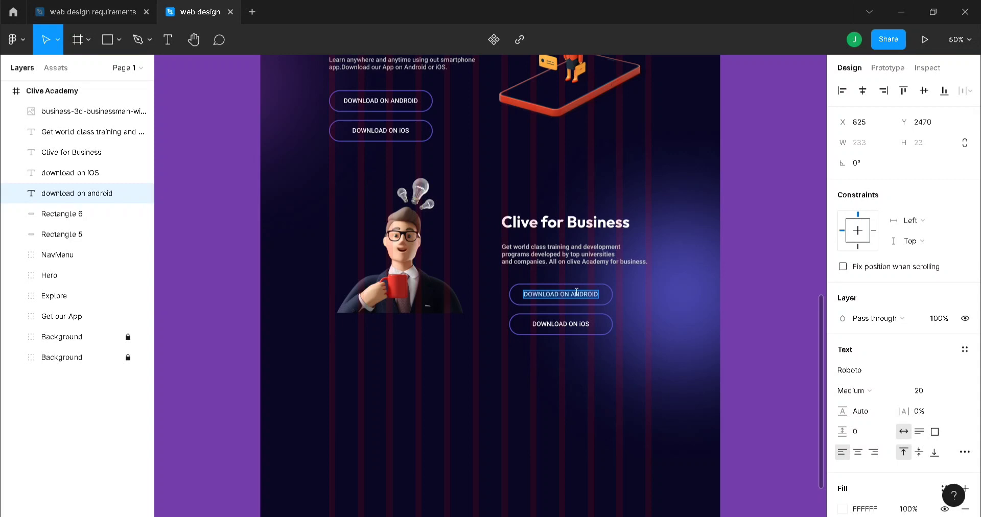
pyautogui.write('C')
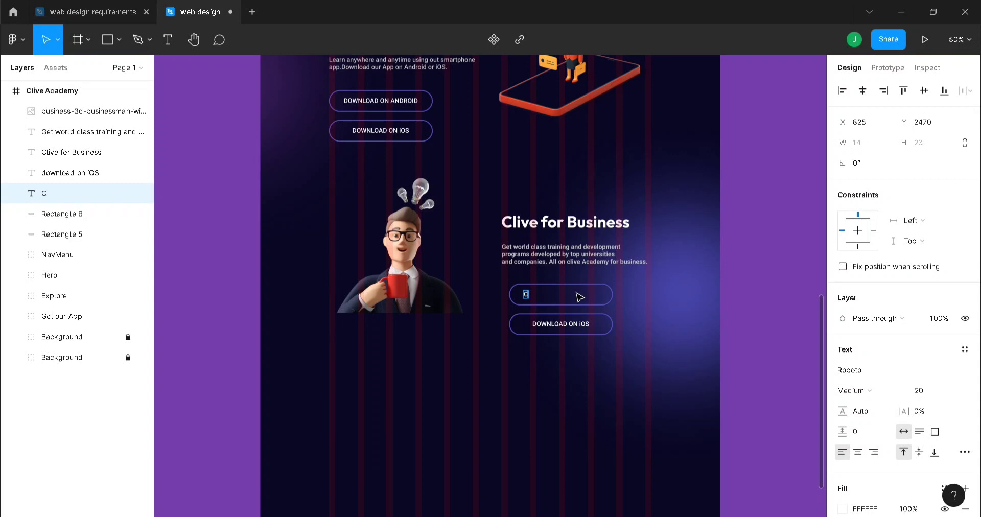
pyautogui.write('LIVE ACAD')
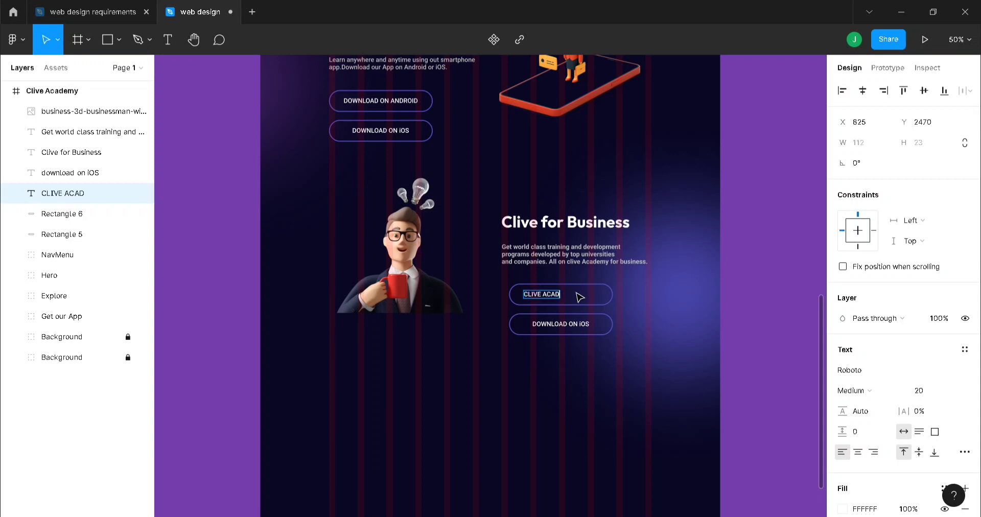
pyautogui.write('EMY FOR BUSINESS')
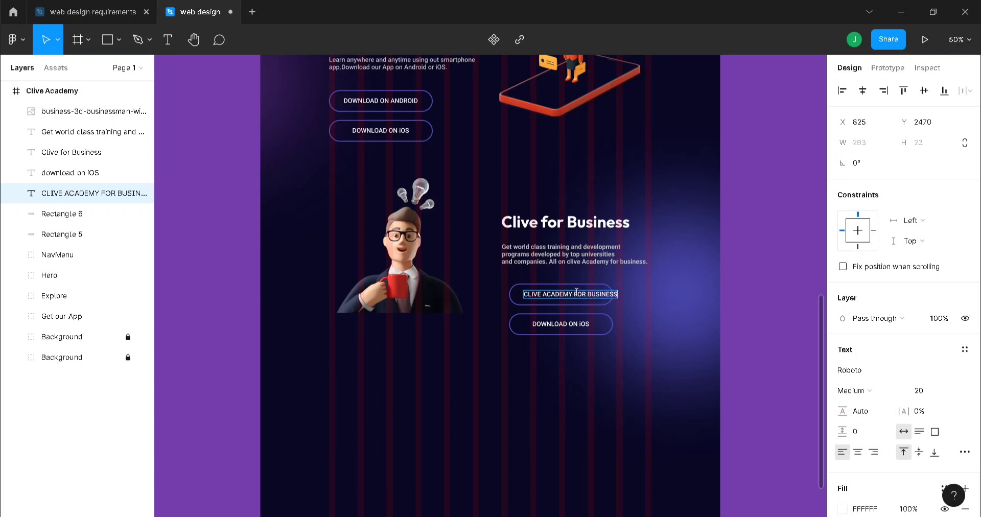
pyautogui.press('Escape')
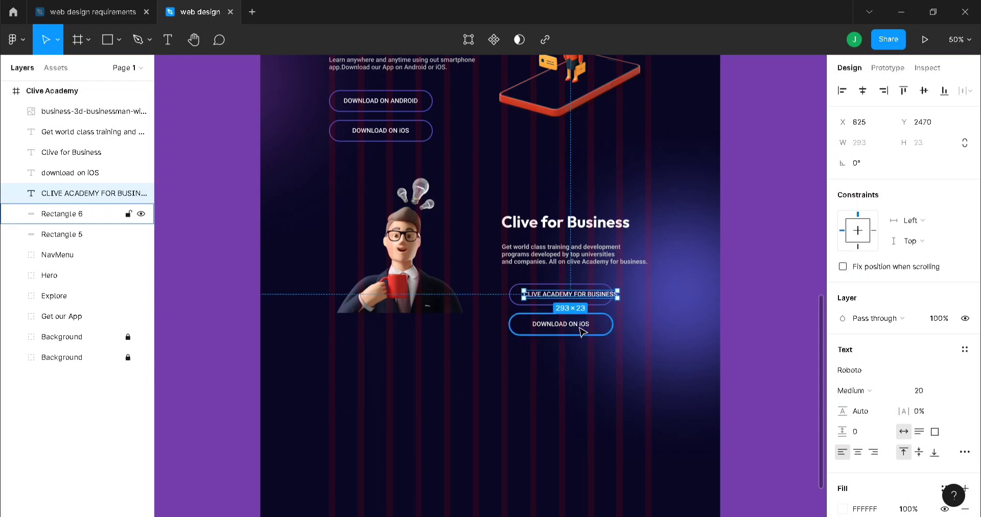
pyautogui.click(578, 326)
pyautogui.doubleClick(578, 326)
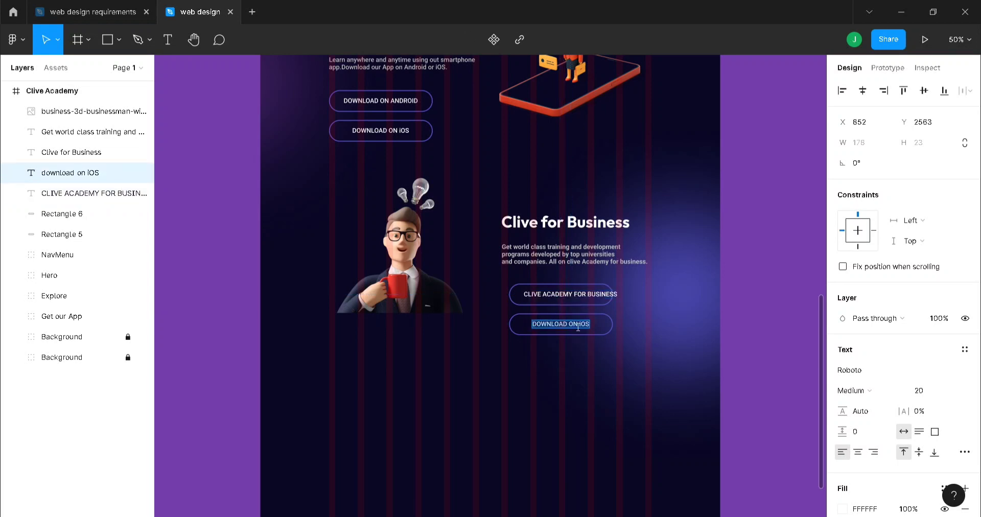
pyautogui.write('CLIVE ACA')
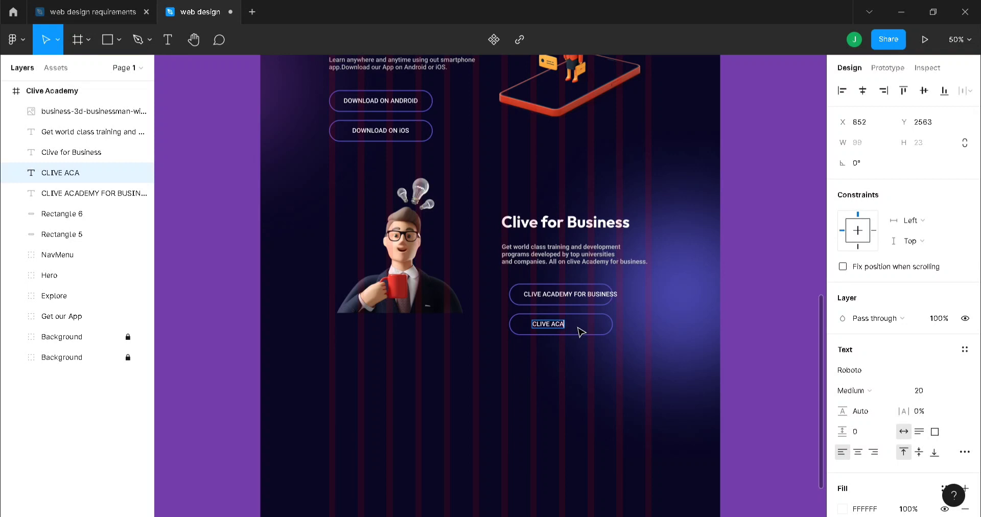
pyautogui.write('DEMY FOR EN')
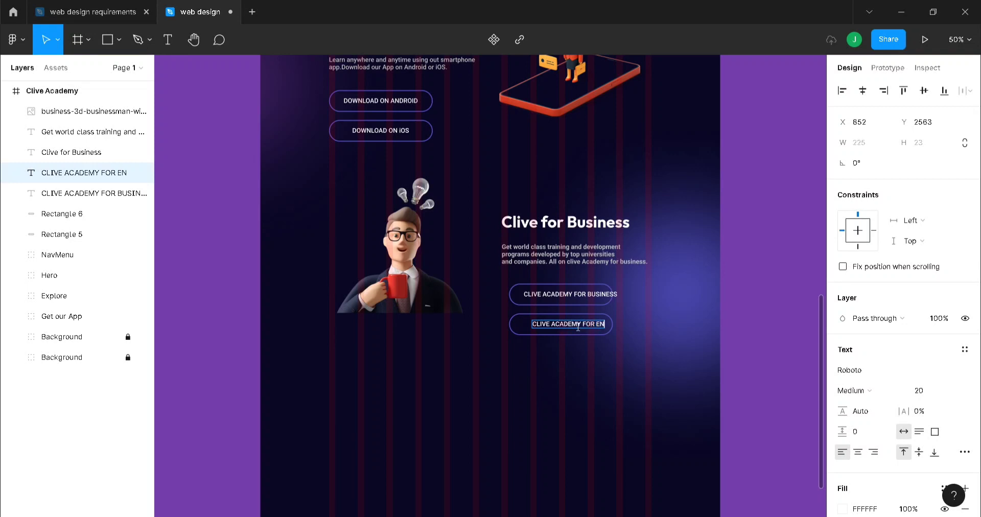
pyautogui.write('TERPRISE')
pyautogui.press('Escape')
# - Widen the business button outline to fit its label and align it above the enterprise button
pyautogui.click(613, 326)
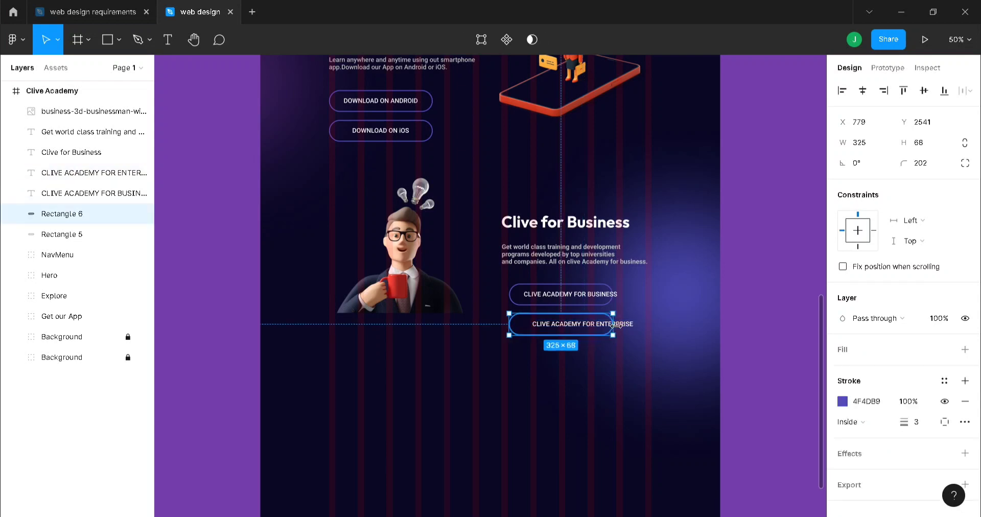
pyautogui.click(605, 300)
pyautogui.click(606, 303)
pyautogui.moveTo(613, 295)
pyautogui.mouseDown()
pyautogui.moveTo(630, 295)
pyautogui.moveTo(620, 295)
pyautogui.mouseUp()
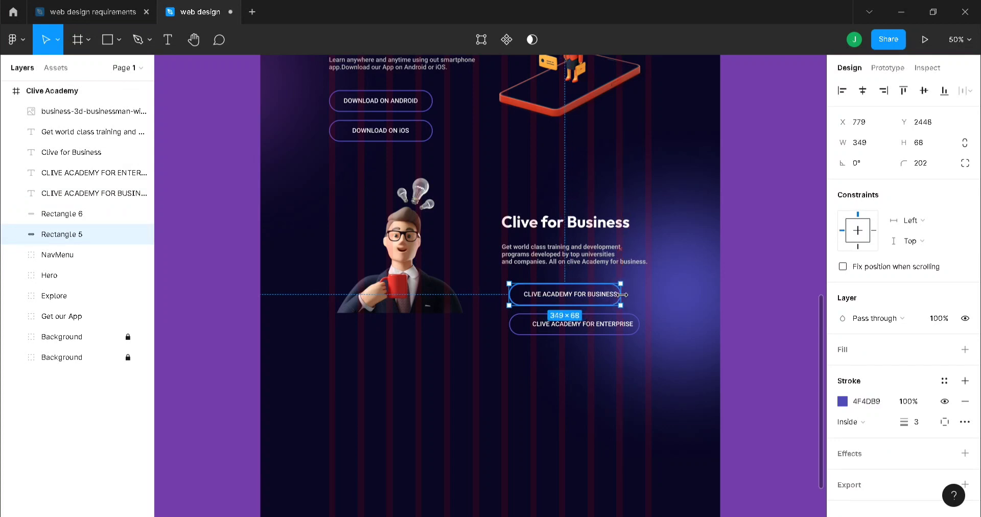
pyautogui.click(580, 297)
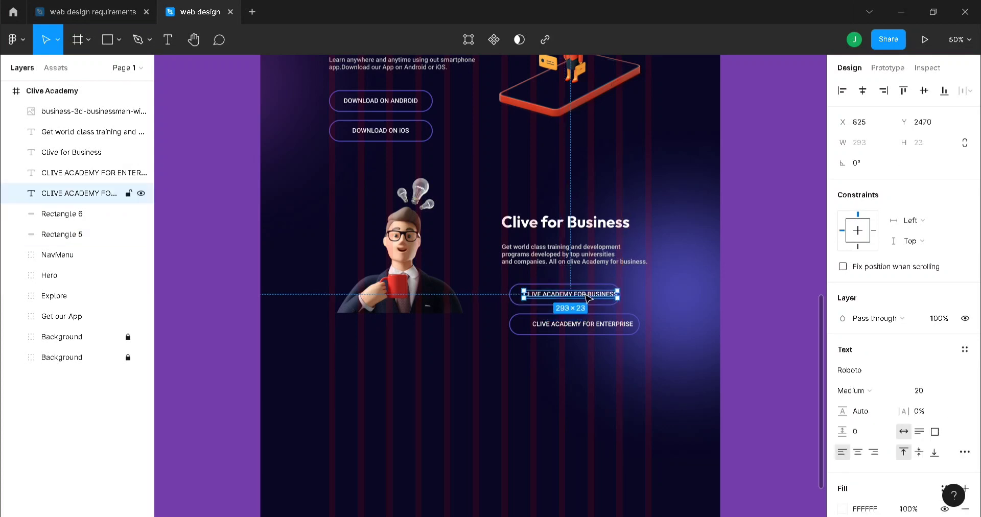
pyautogui.click(591, 326)
pyautogui.moveTo(601, 325); pyautogui.dragTo(585, 327)
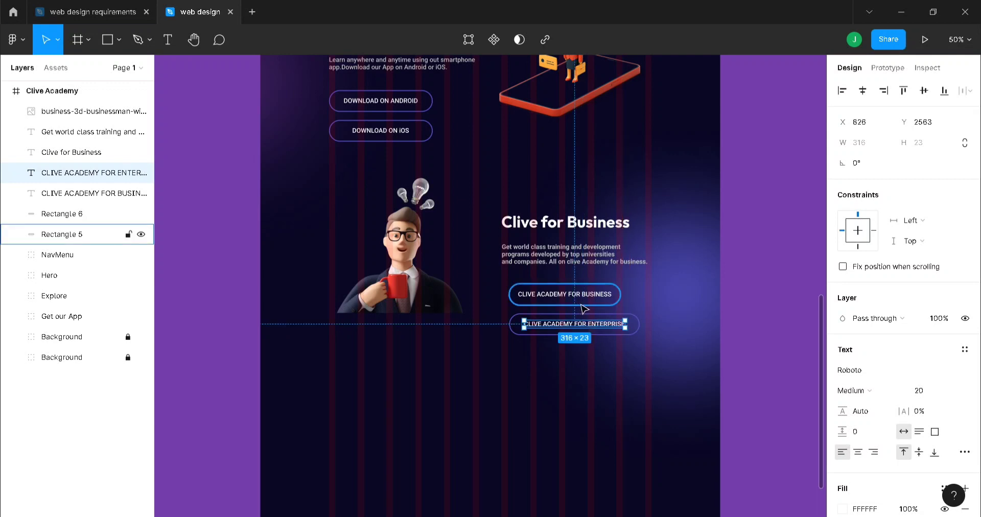
pyautogui.click(598, 296)
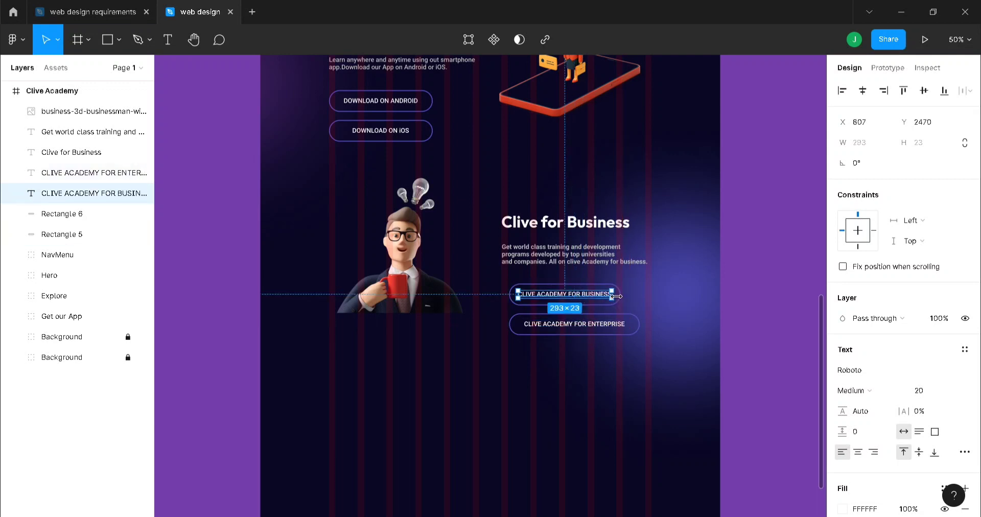
pyautogui.keyDown('shift'); pyautogui.click(586, 301); pyautogui.keyUp('shift')
pyautogui.moveTo(583, 300); pyautogui.dragTo(590, 296)
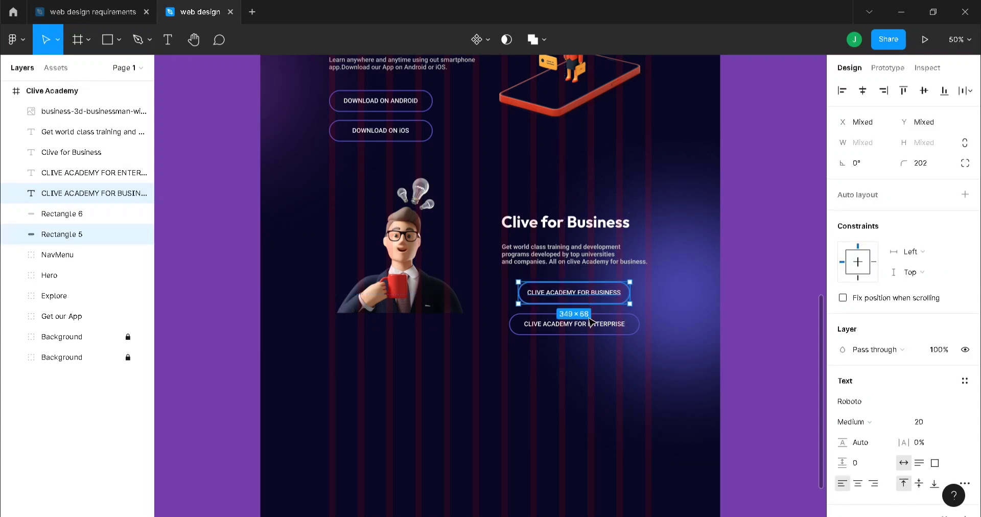
pyautogui.click(588, 344)
# - Select the Clive Academy frame at 25% zoom and toggle its 12-column layout grid off and on
pyautogui.scroll(-2, 649, 345)
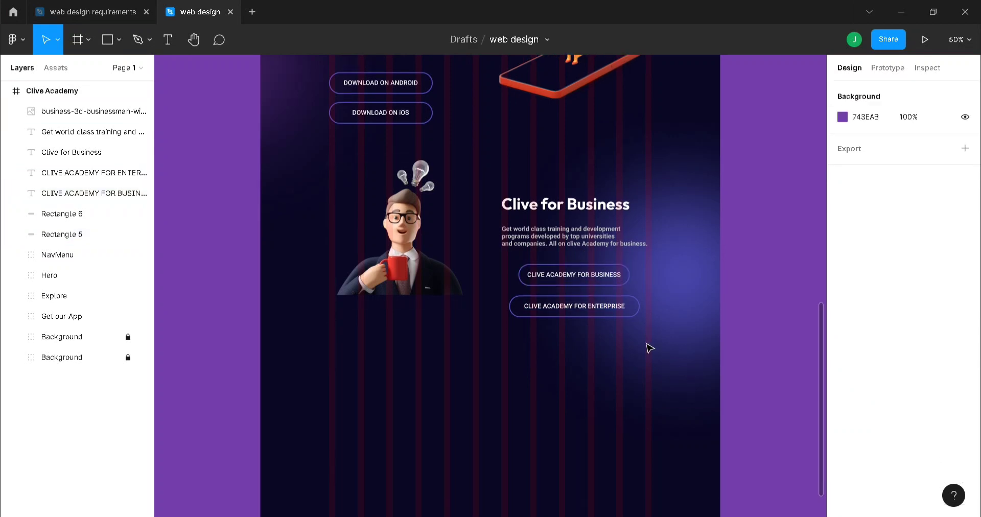
pyautogui.scroll(-1, 647, 344)
pyautogui.hotkey('ctrl', '-')
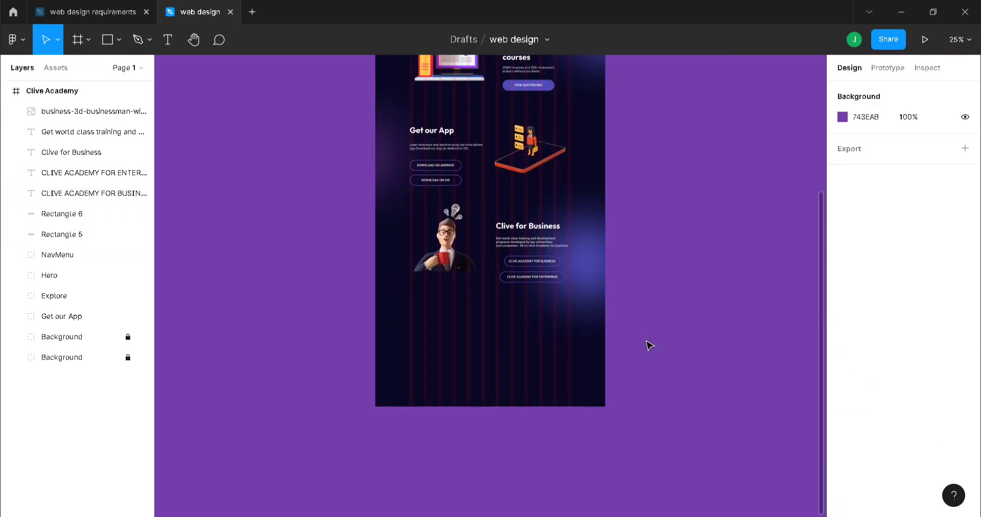
pyautogui.scroll(3, 646, 342)
pyautogui.scroll(3, 649, 346)
pyautogui.scroll(-1, 647, 345)
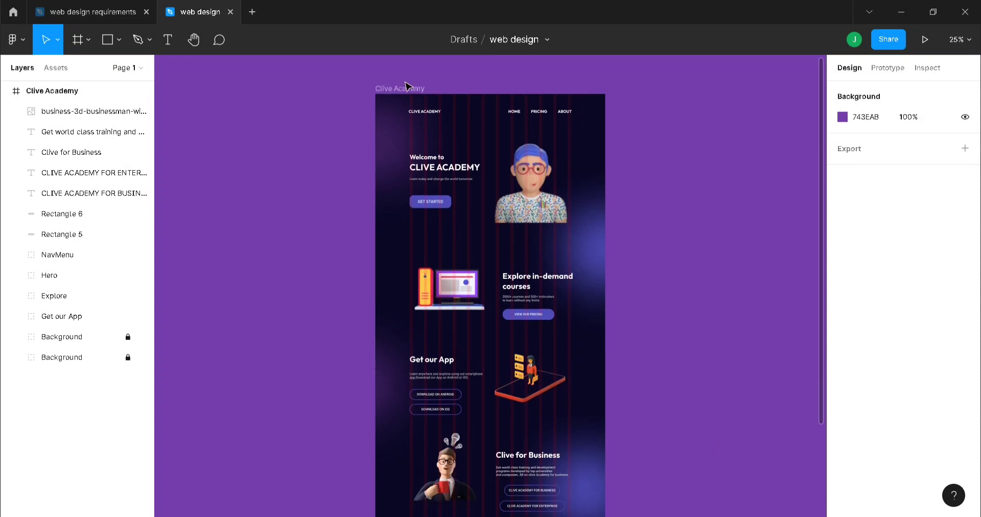
pyautogui.click(392, 89)
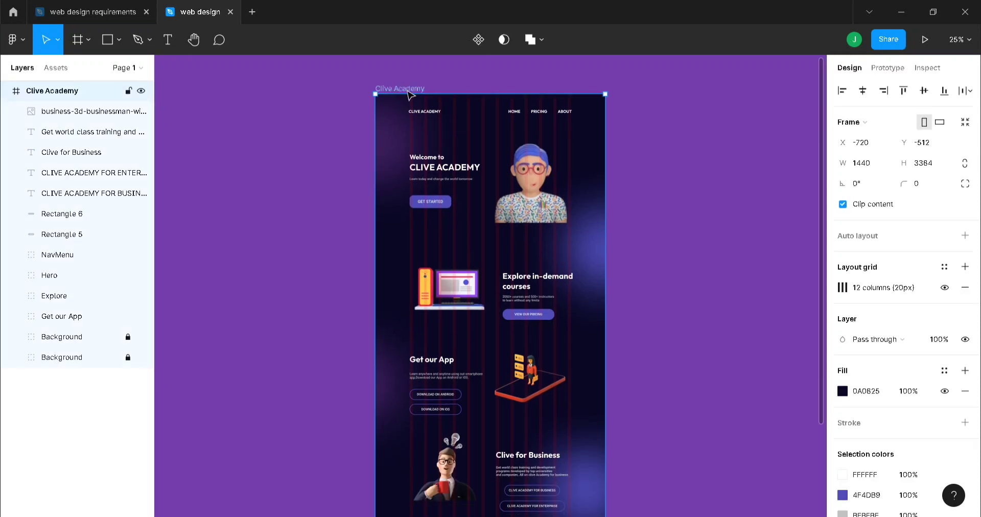
pyautogui.click(945, 288)
pyautogui.scroll(-2, 590, 268)
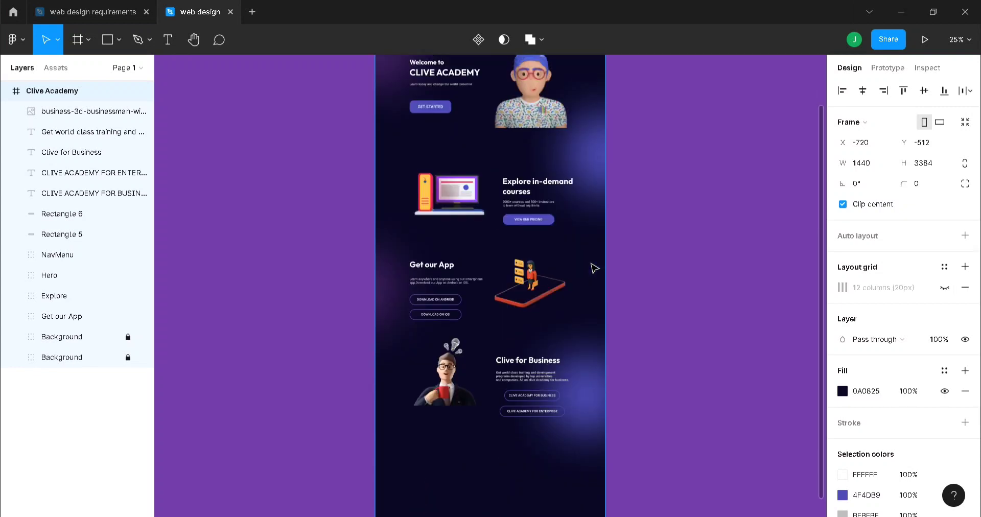
pyautogui.scroll(3, 594, 267)
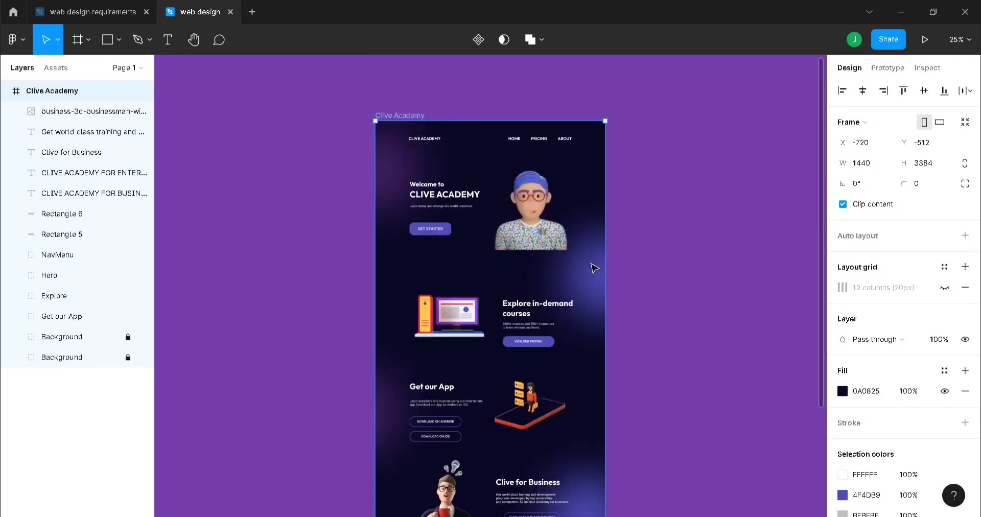
pyautogui.click(944, 287)
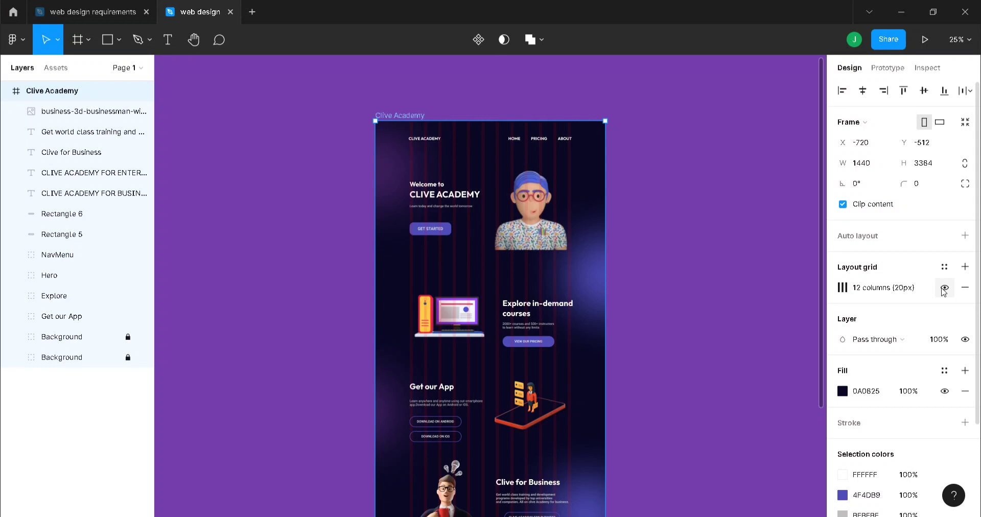
# - Drag the frame's bottom edge down to extend its height to 3688
pyautogui.scroll(-5, 736, 243)
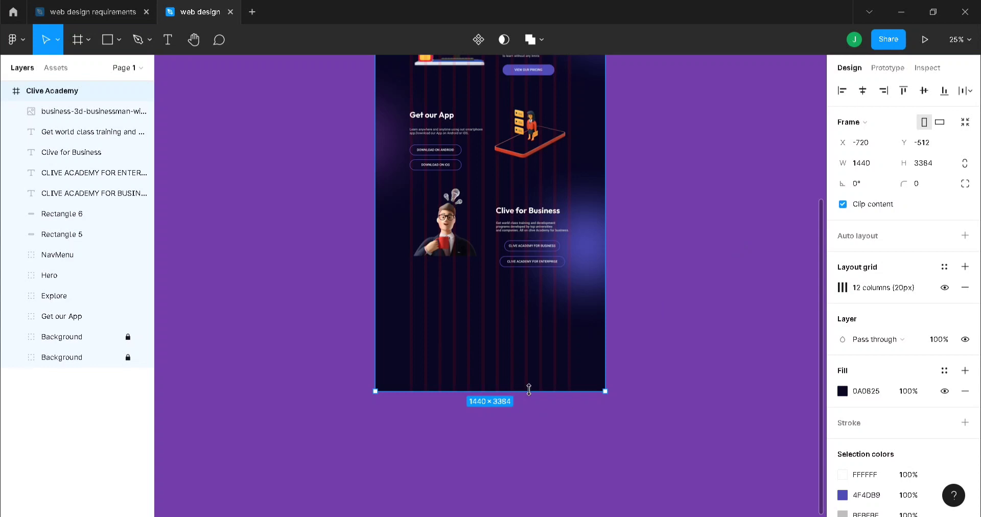
pyautogui.moveTo(529, 391); pyautogui.dragTo(531, 440)
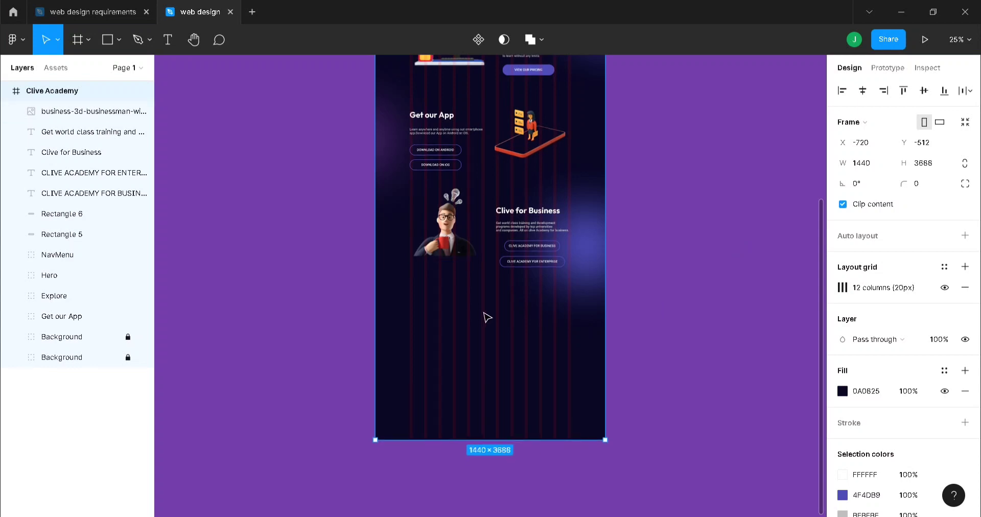
pyautogui.press('t')
pyautogui.hotkey('ctrl', '+')
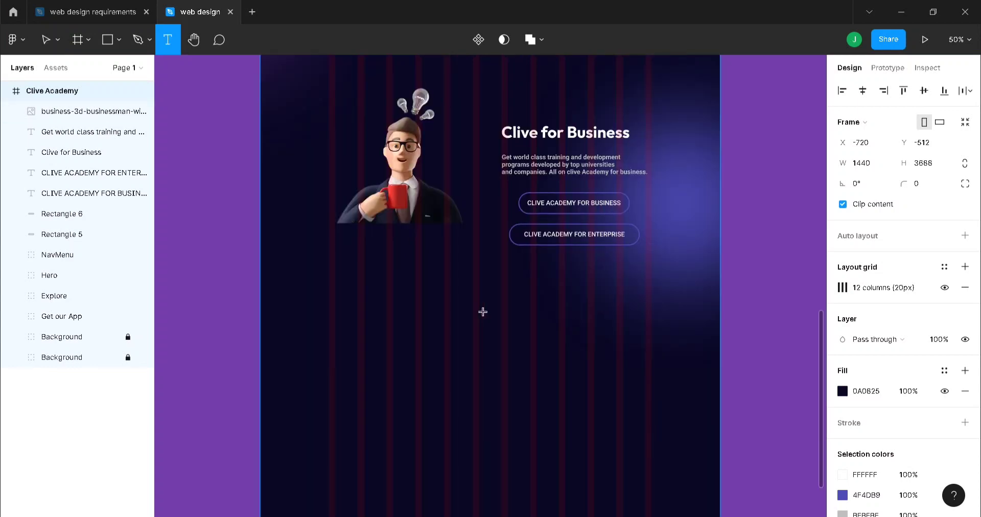
# - Add a 'TESTIOMONIALS' text label below the business section
pyautogui.click(516, 290)
pyautogui.write('tes')
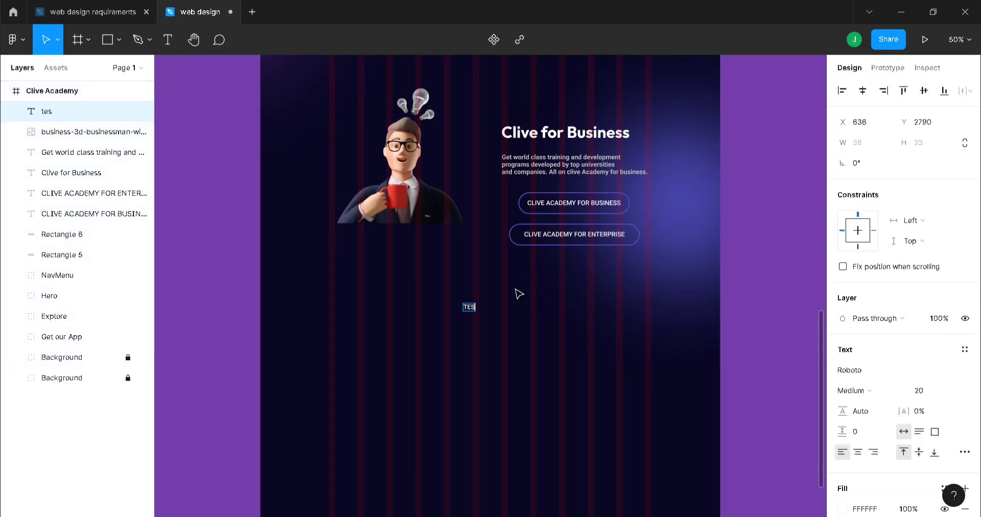
pyautogui.write('tiomonials')
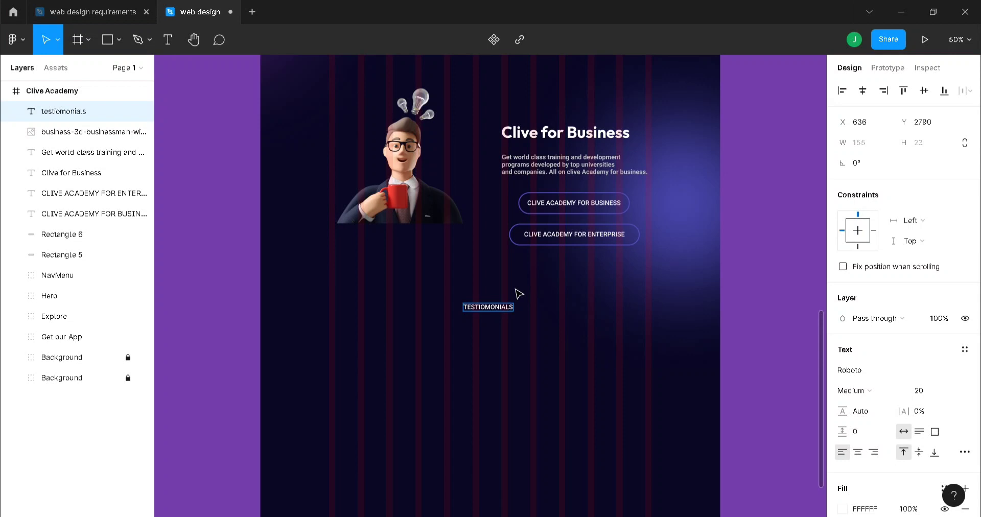
pyautogui.click(97, 131)
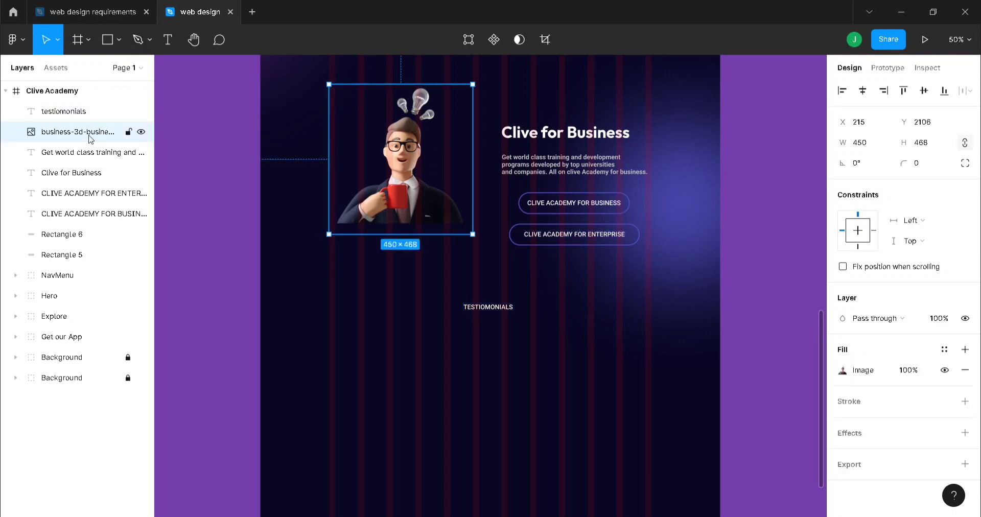
# - Group the business image, text and buttons as 'Clive for Business' and list it below Get our App
pyautogui.keyDown('shift'); pyautogui.click(81, 255); pyautogui.keyUp('shift')
pyautogui.hotkey('ctrl', 'g')
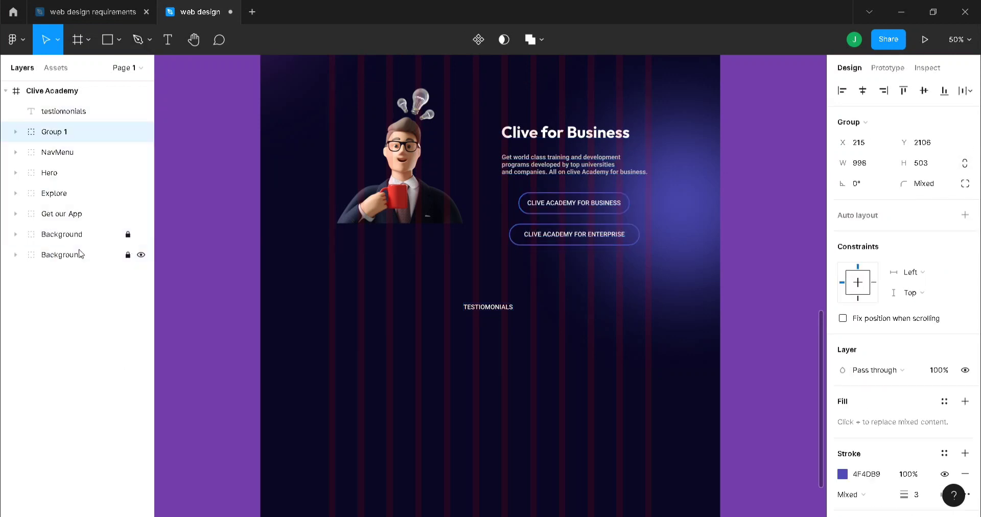
pyautogui.doubleClick(53, 132)
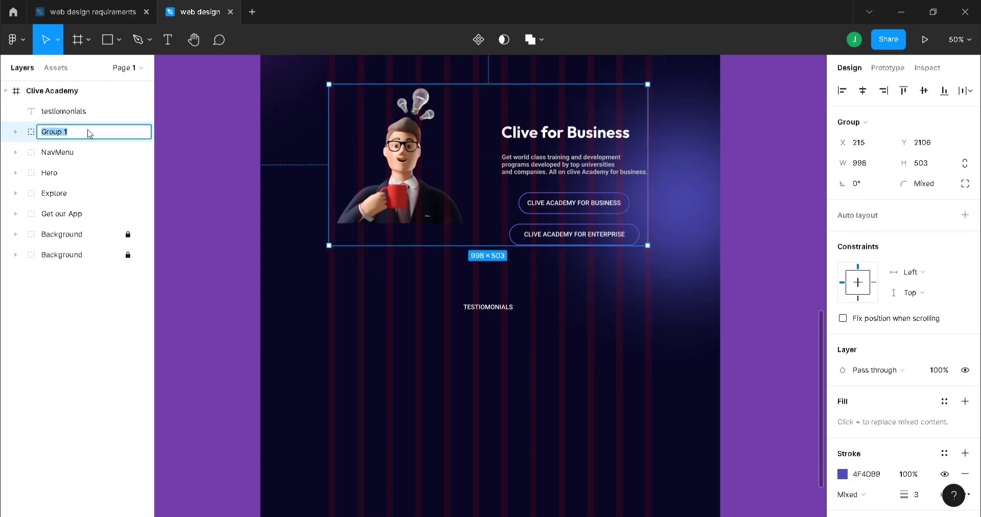
pyautogui.write('Clive for Business')
pyautogui.click(204, 202)
pyautogui.moveTo(99, 141); pyautogui.dragTo(90, 223)
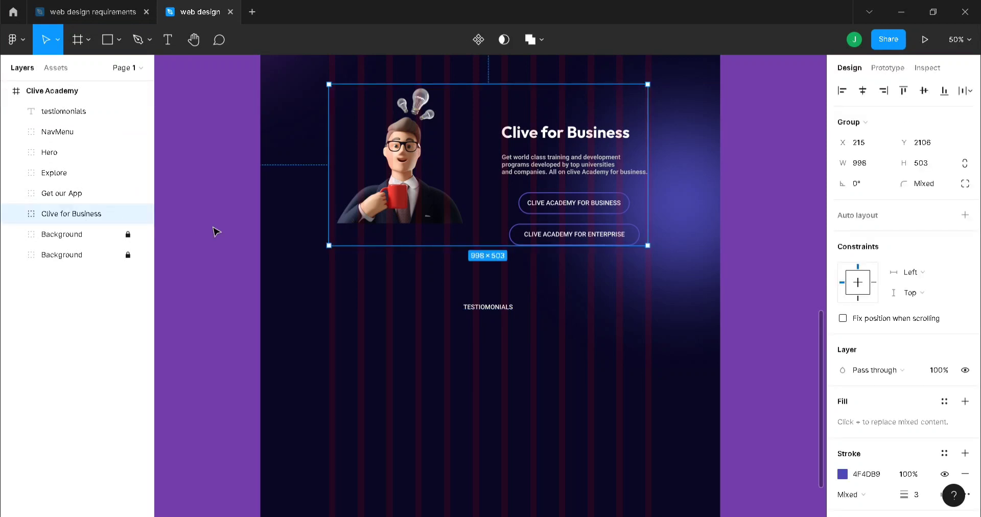
pyautogui.click(215, 231)
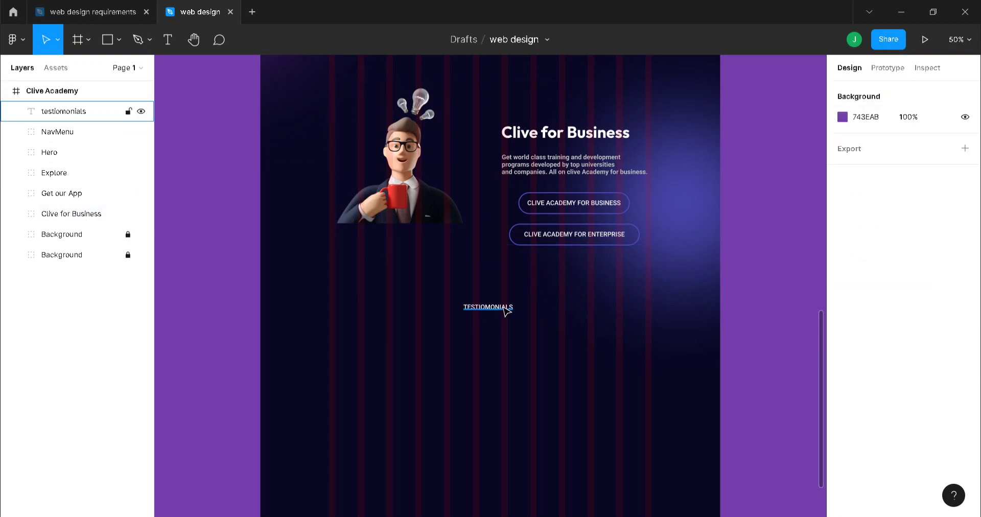
# - Style the TESTIOMONIALS heading in Outfit at size 50 and centre it horizontally in the frame
pyautogui.click(509, 307)
pyautogui.click(861, 371)
pyautogui.write('Outfit')
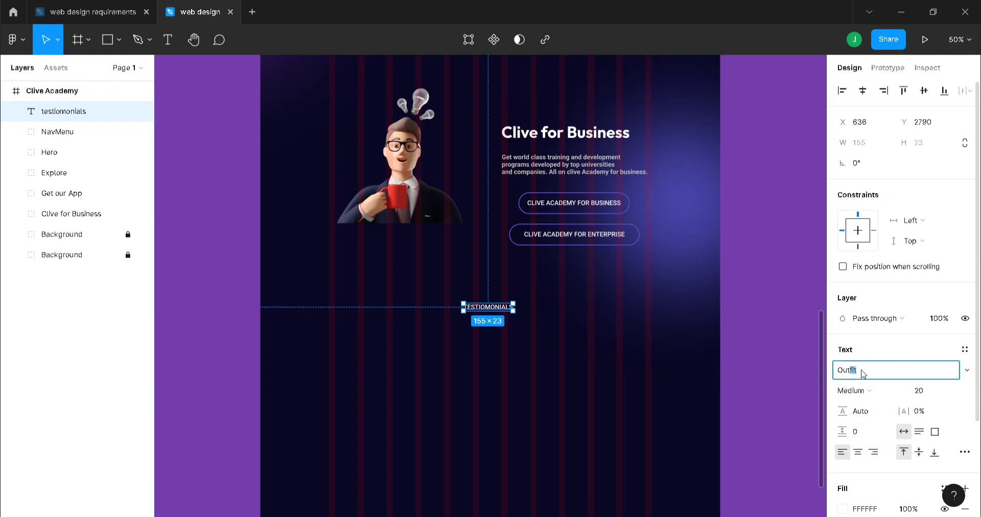
pyautogui.press('Return')
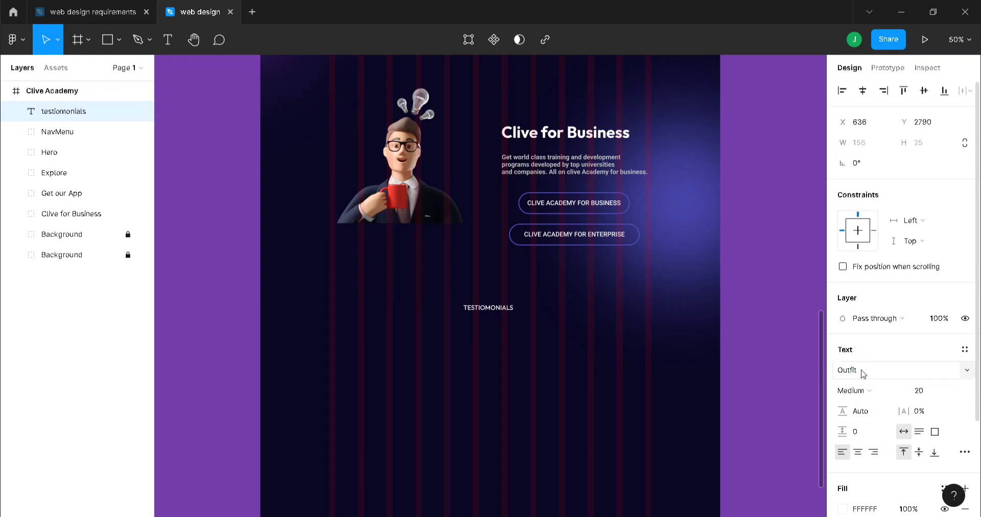
pyautogui.click(937, 392)
pyautogui.write('50')
pyautogui.press('Return')
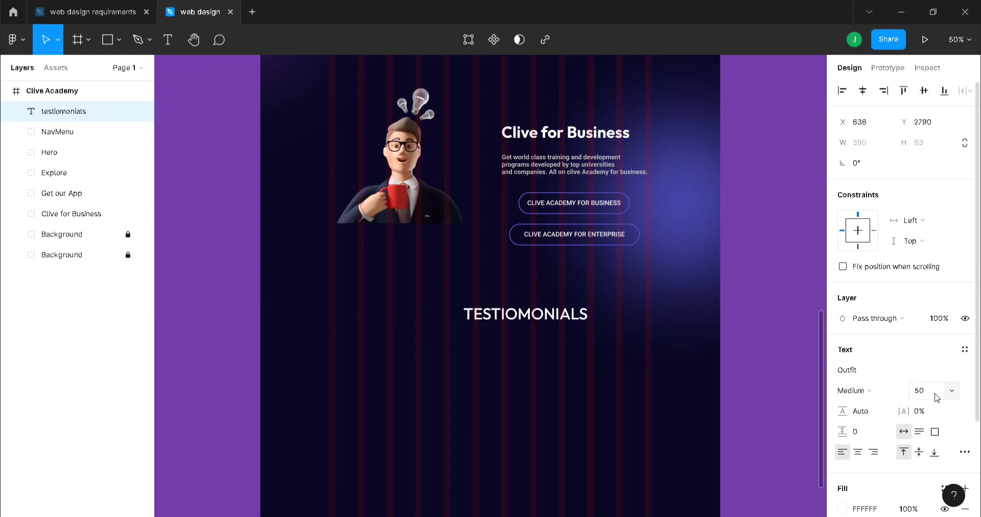
pyautogui.click(864, 93)
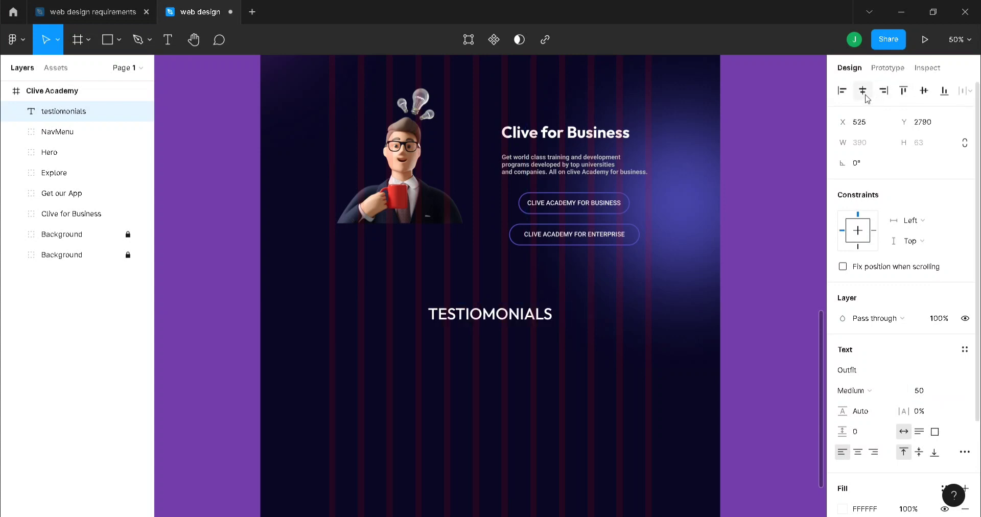
pyautogui.moveTo(505, 316); pyautogui.dragTo(557, 320)
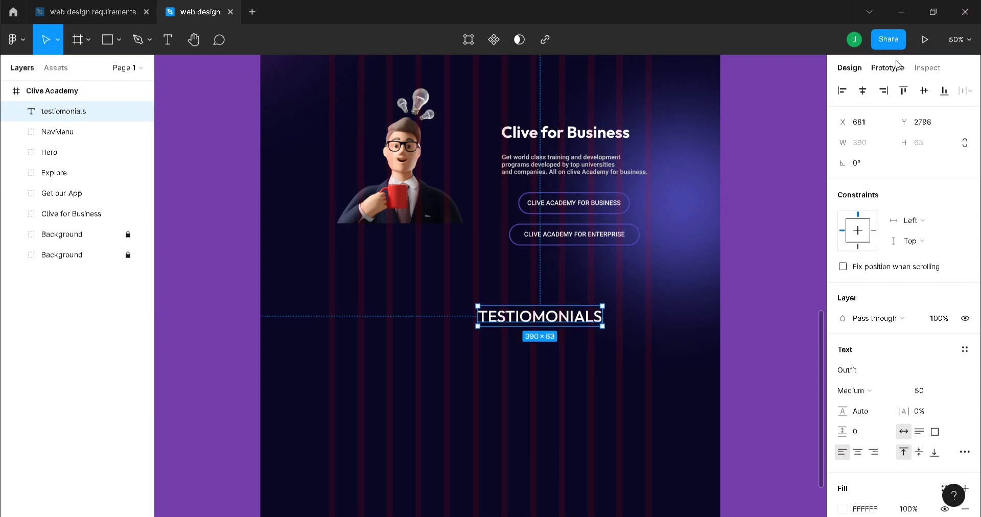
pyautogui.click(864, 91)
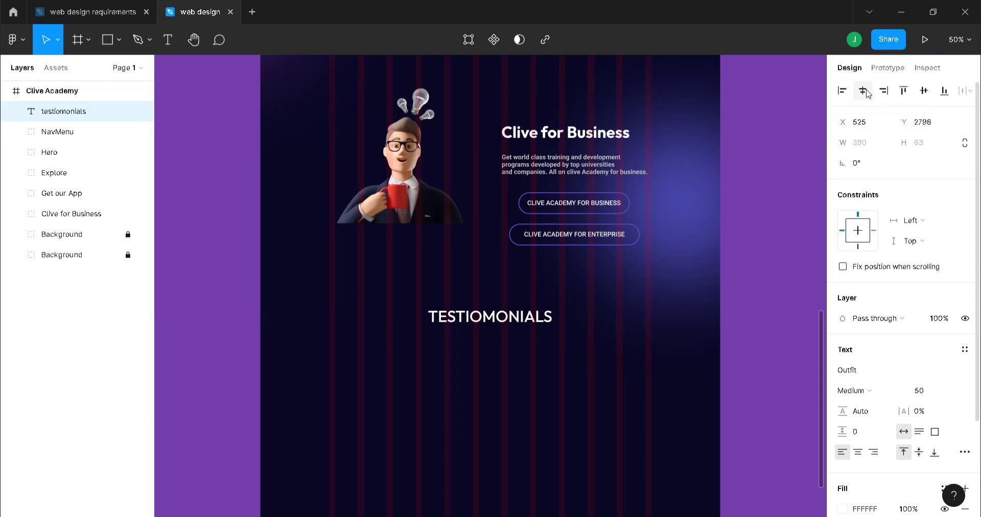
# - Add a text line '100K+ people are already learning on Clive Academy' below the heading
pyautogui.scroll(-3, 611, 318)
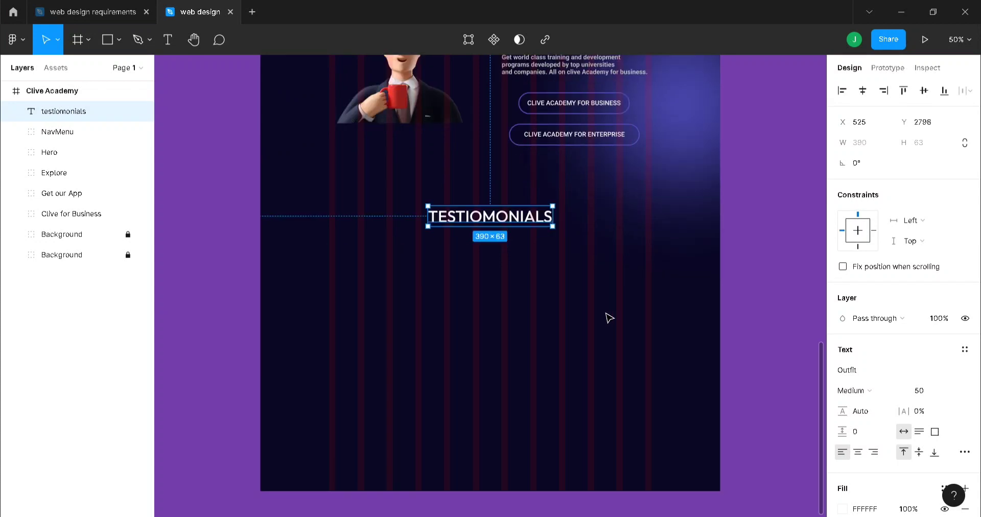
pyautogui.press('Escape')
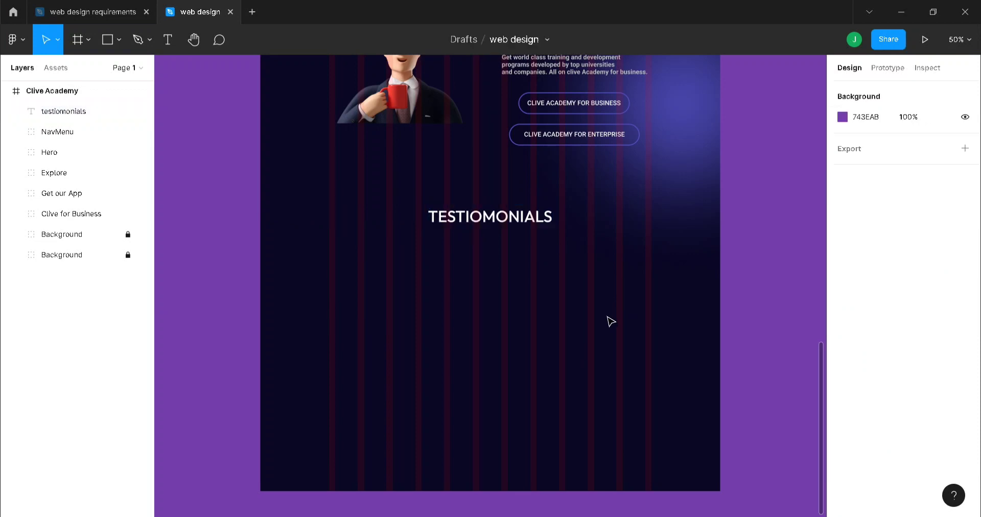
pyautogui.press('t')
pyautogui.click(414, 245)
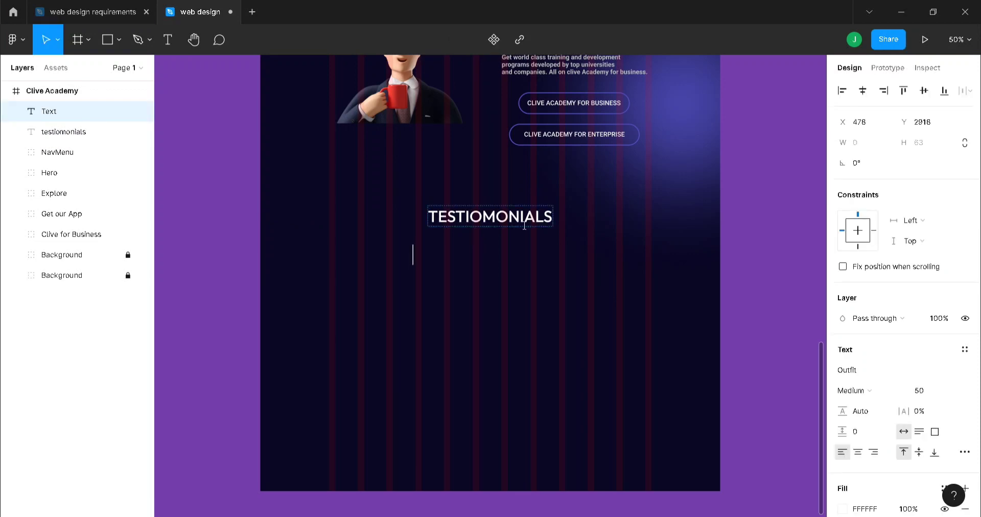
pyautogui.write('10')
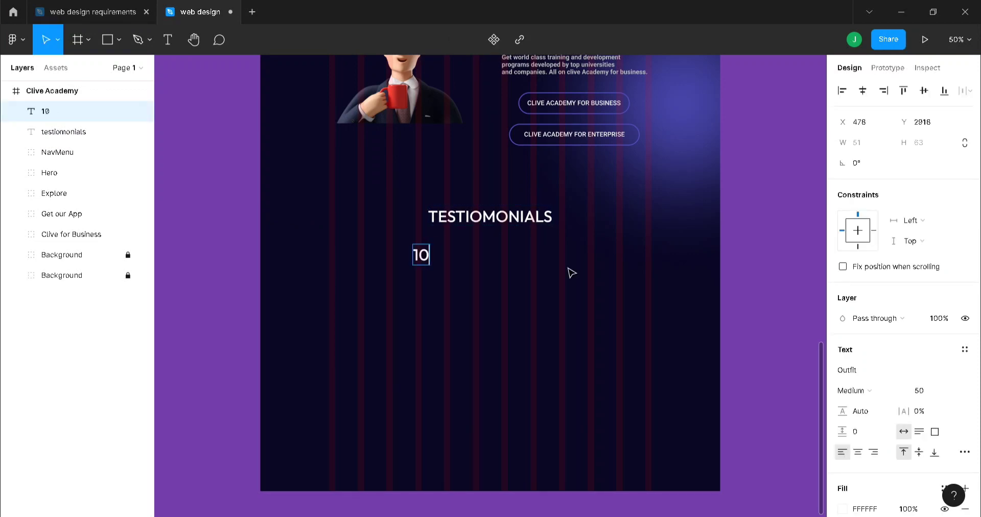
pyautogui.write('0K+')
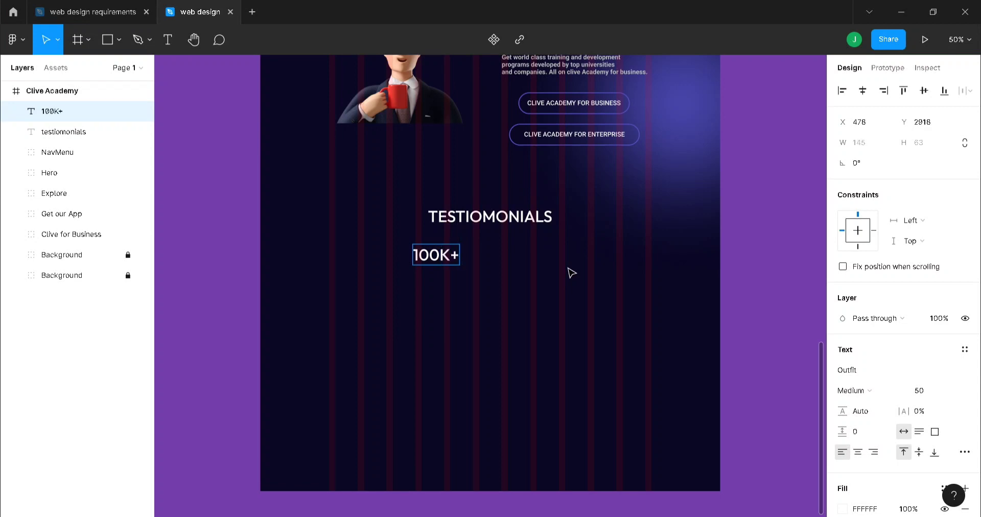
pyautogui.write(' peop;l')
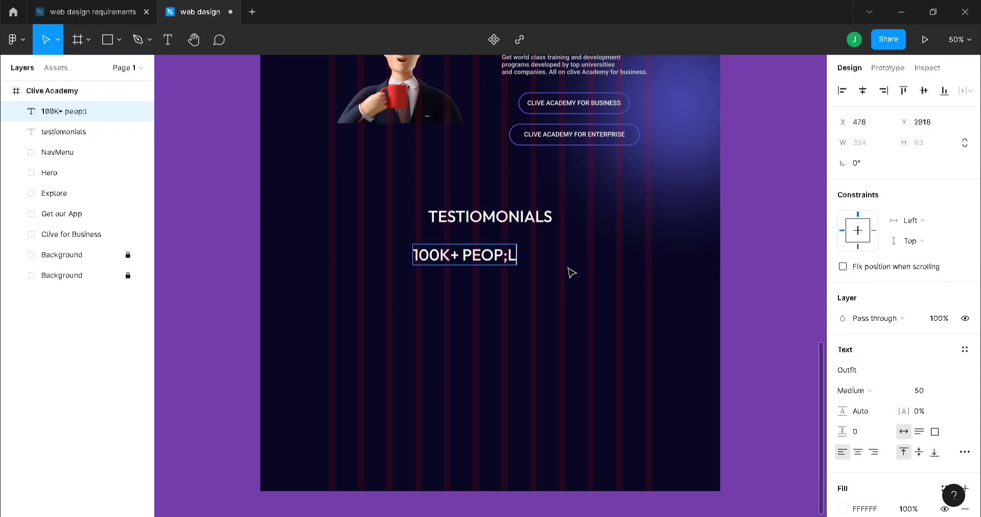
pyautogui.press('BackSpace')
pyautogui.press('BackSpace')
pyautogui.write('le are')
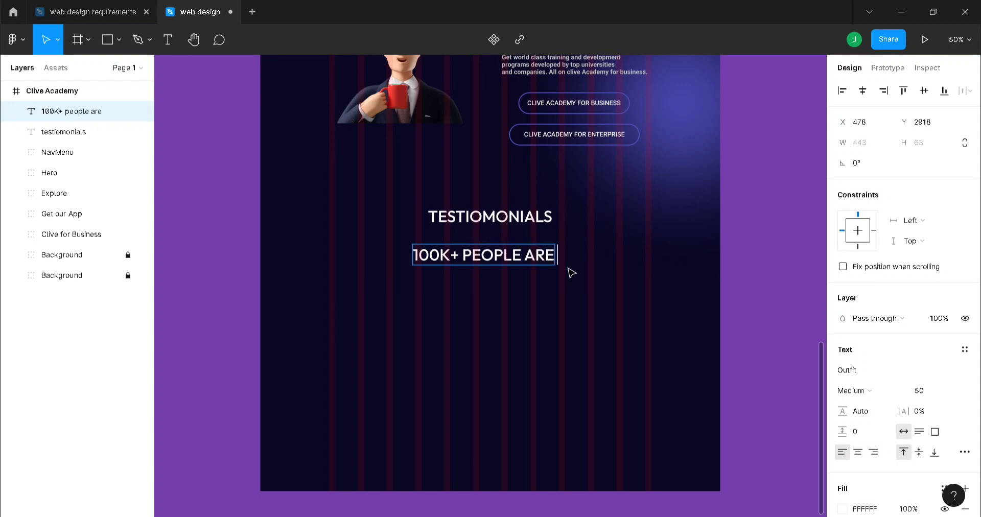
pyautogui.write(' already lea')
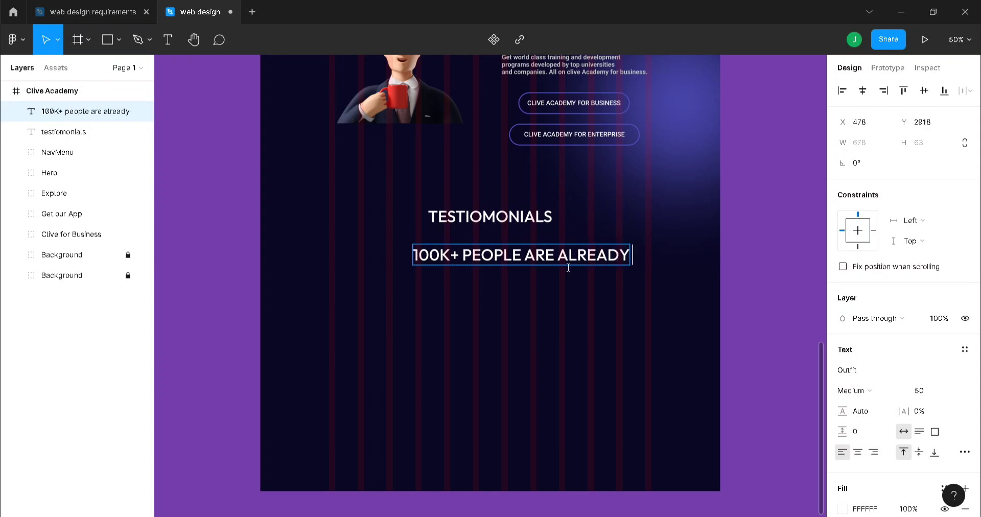
pyautogui.write('rnin')
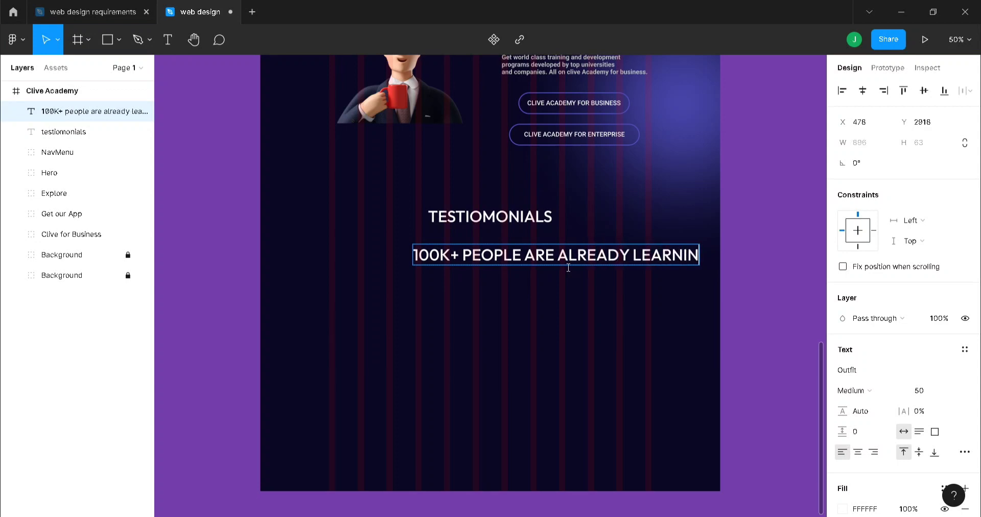
pyautogui.write('G')
pyautogui.press('BackSpace')
pyautogui.write('on clive ac')
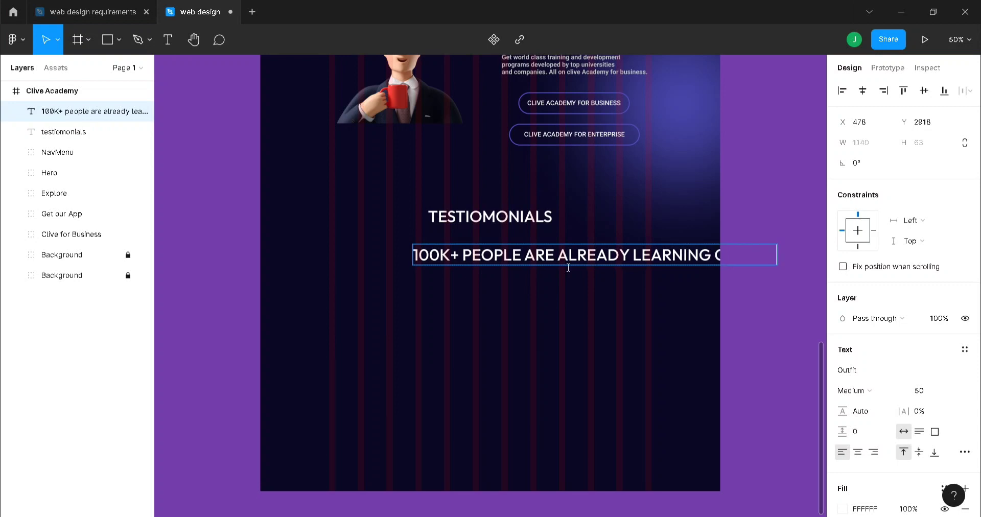
pyautogui.write('ade')
pyautogui.press('Escape')
# - Set the subtitle to Roboto, size 20, grey BFBFBF fill, centred in the frame
pyautogui.click(863, 90)
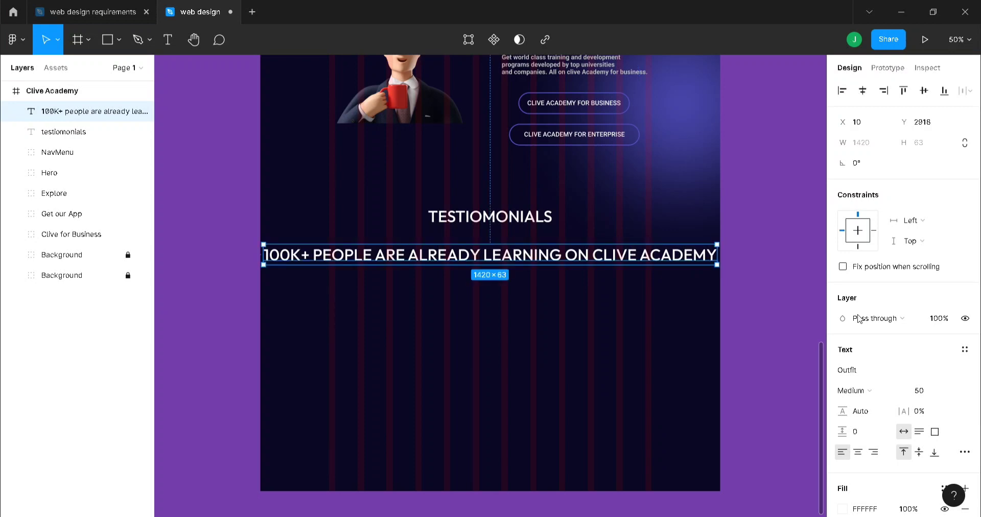
pyautogui.click(926, 391)
pyautogui.write('20')
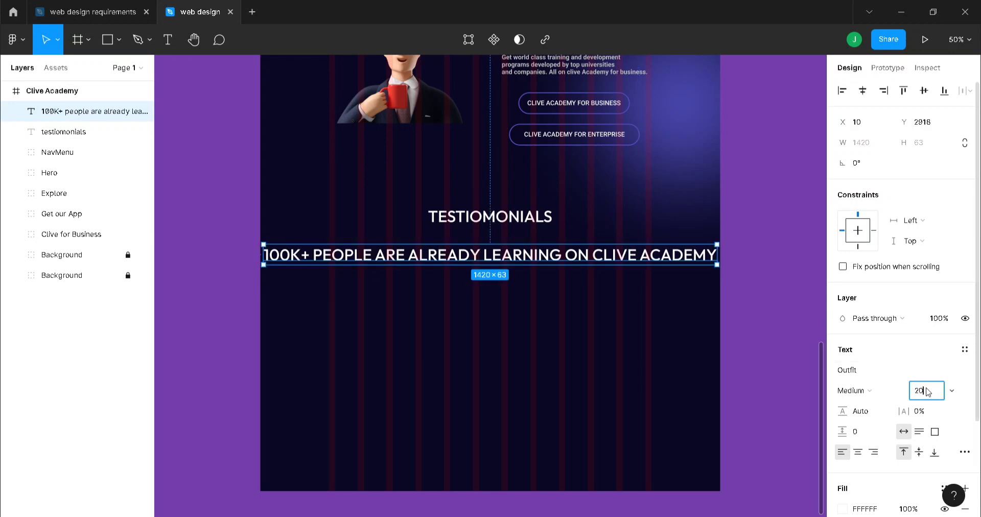
pyautogui.press('Return')
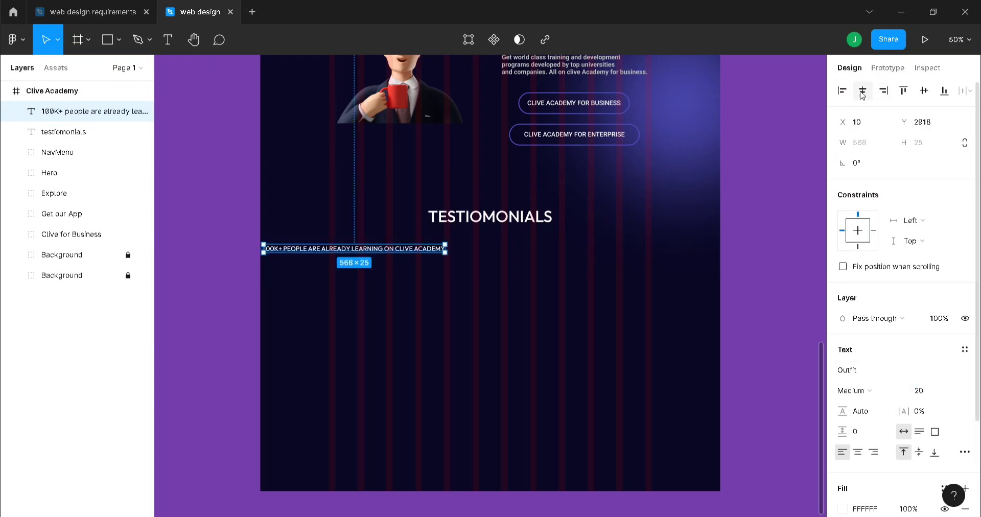
pyautogui.click(862, 91)
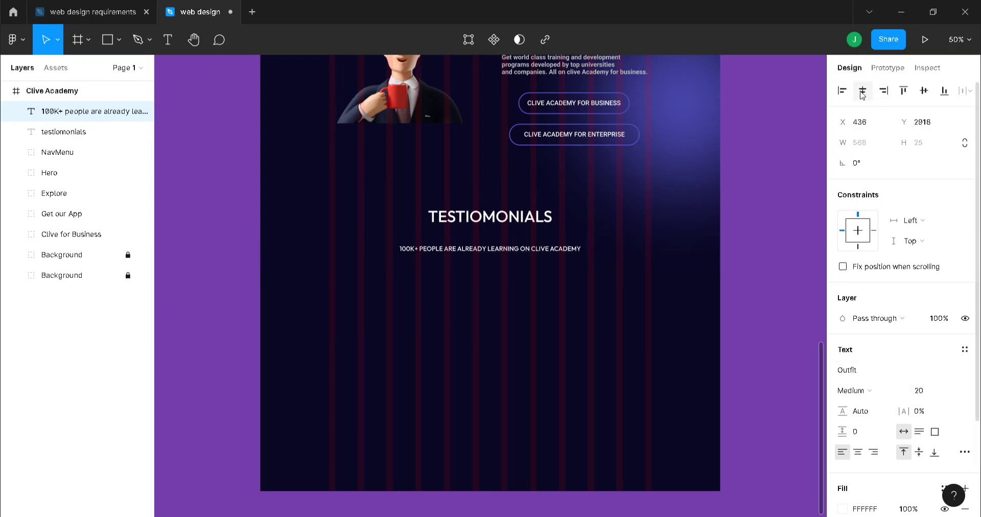
pyautogui.click(872, 369)
pyautogui.write('boto')
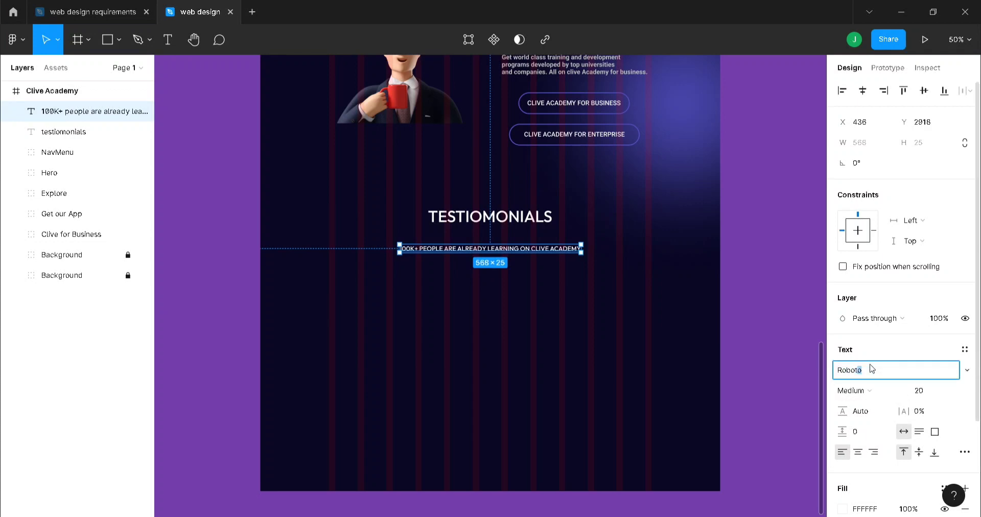
pyautogui.press('Return')
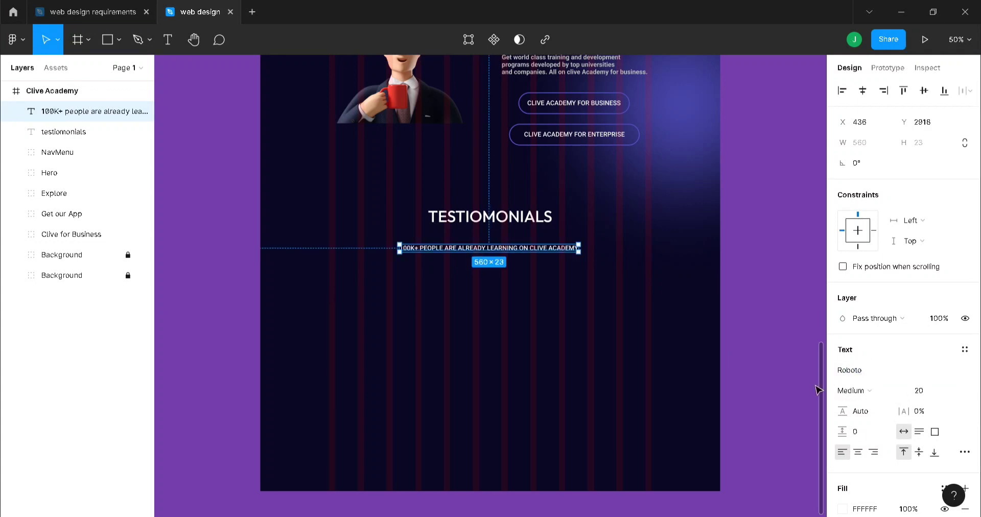
pyautogui.click(860, 509)
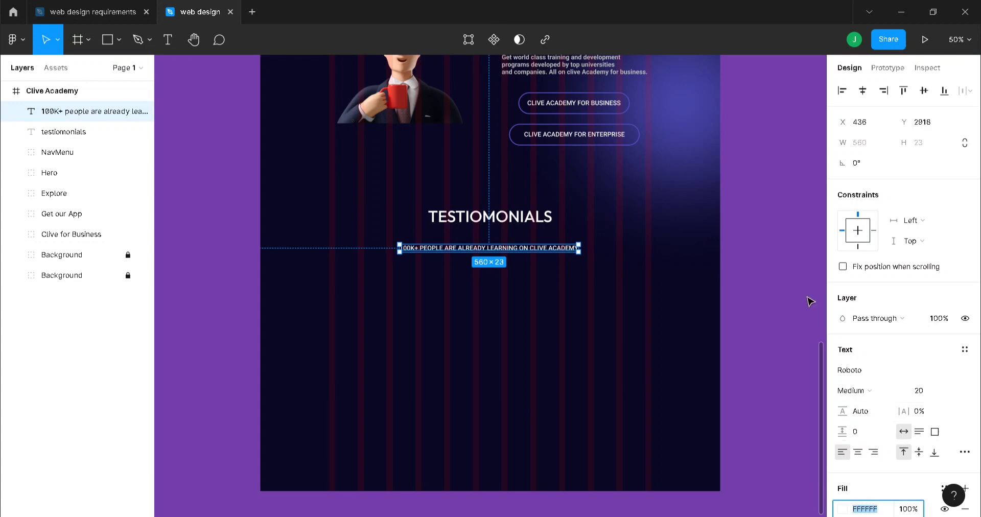
pyautogui.write('bfbfbf')
pyautogui.press('Return')
pyautogui.press('Escape')
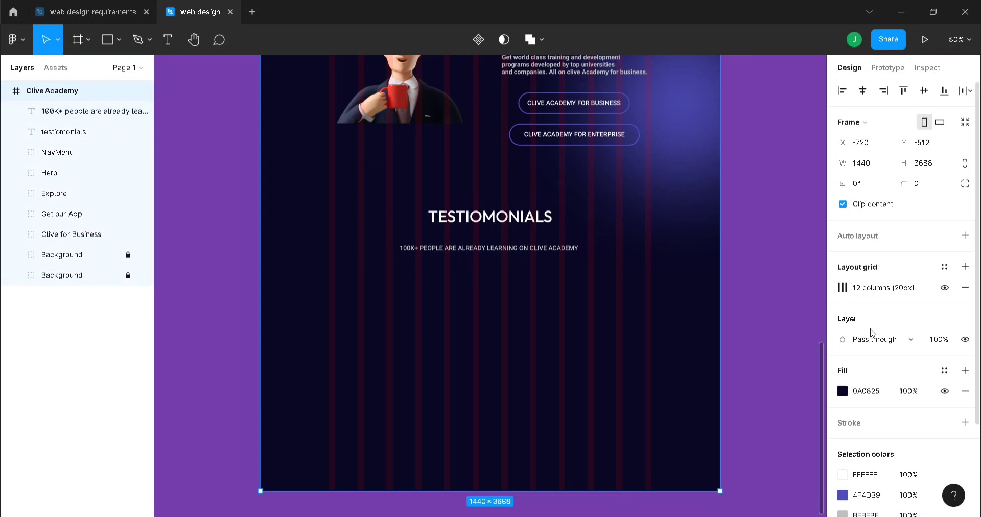
# - Switch the subtitle to title case and centre it just under the heading
pyautogui.click(533, 249)
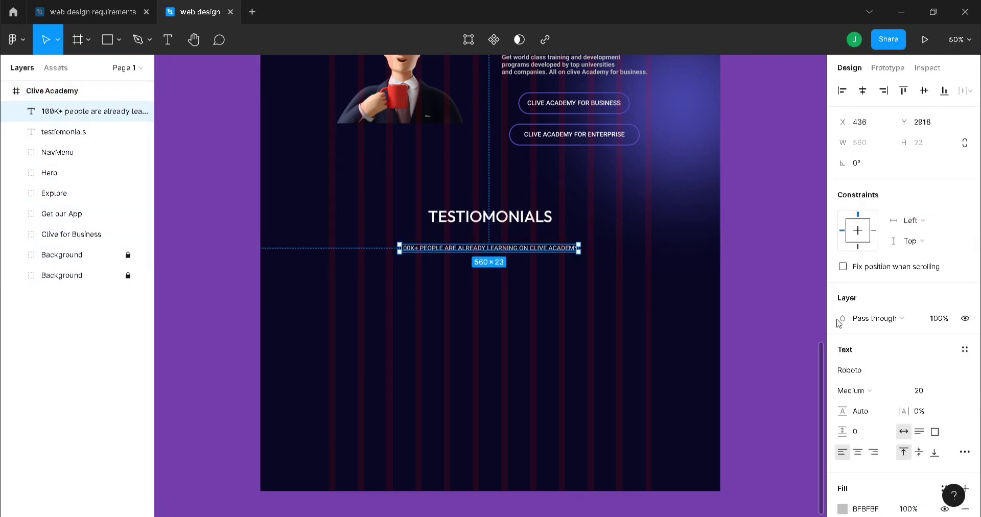
pyautogui.scroll(-2, 856, 365)
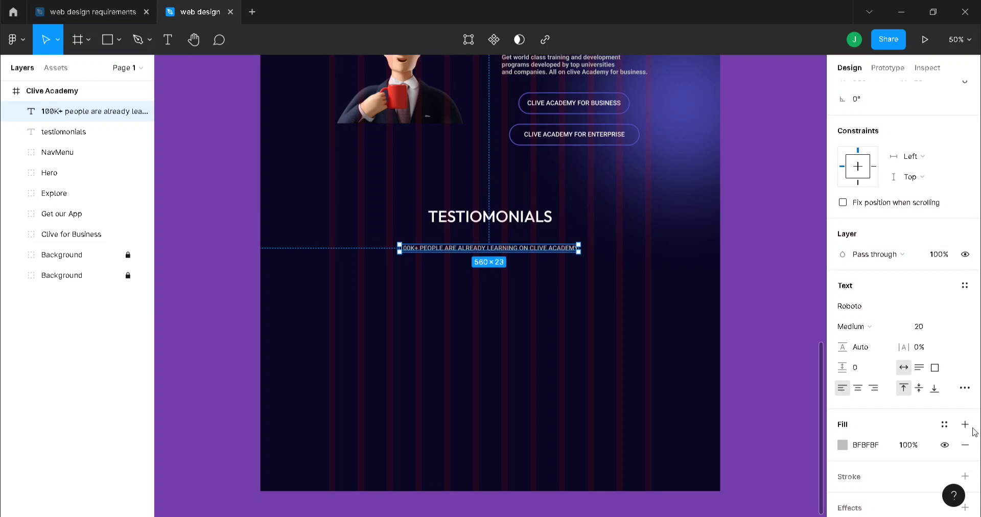
pyautogui.click(964, 389)
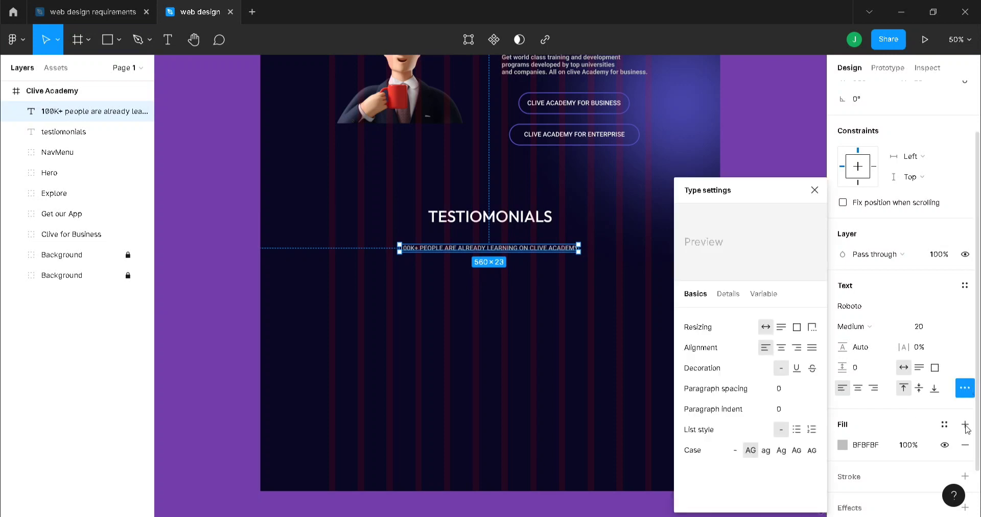
pyautogui.click(781, 451)
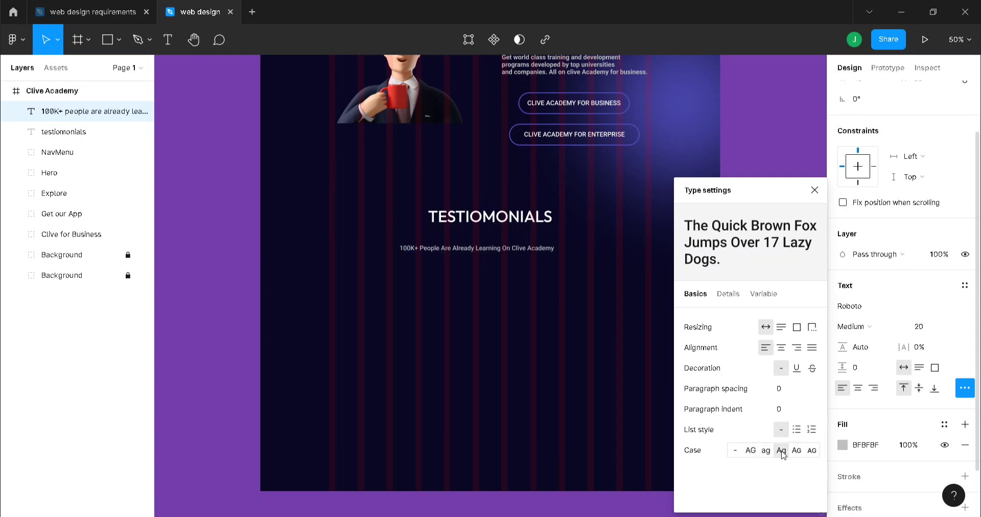
pyautogui.click(814, 190)
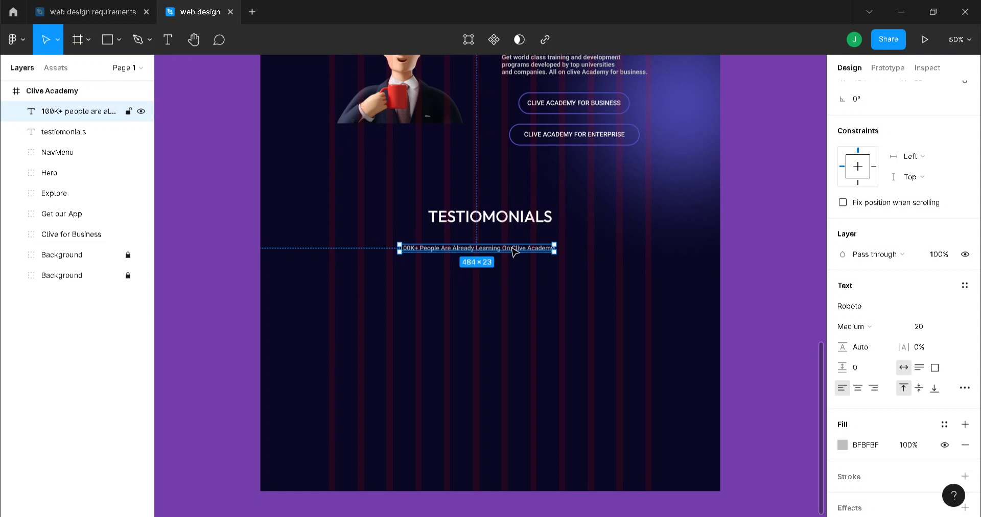
pyautogui.moveTo(514, 250); pyautogui.dragTo(520, 246)
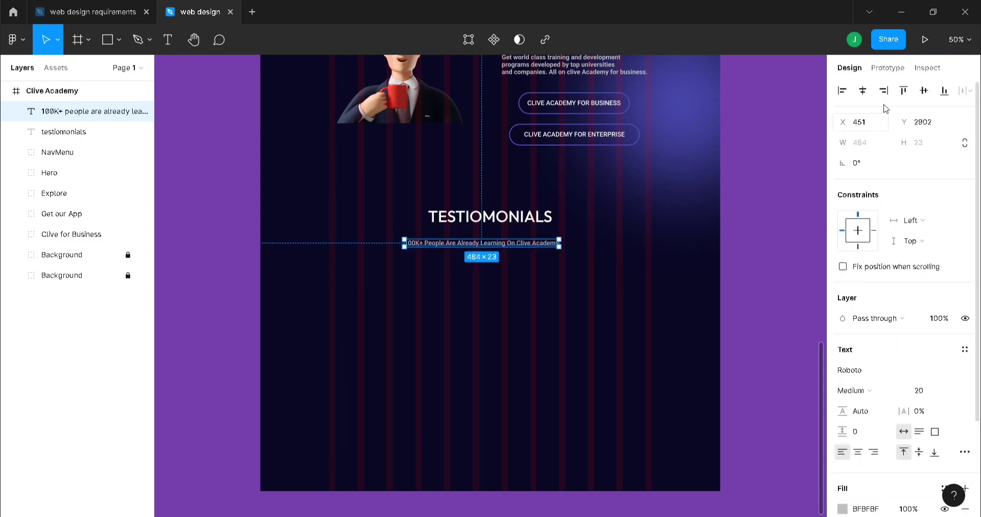
pyautogui.click(862, 91)
pyautogui.click(608, 329)
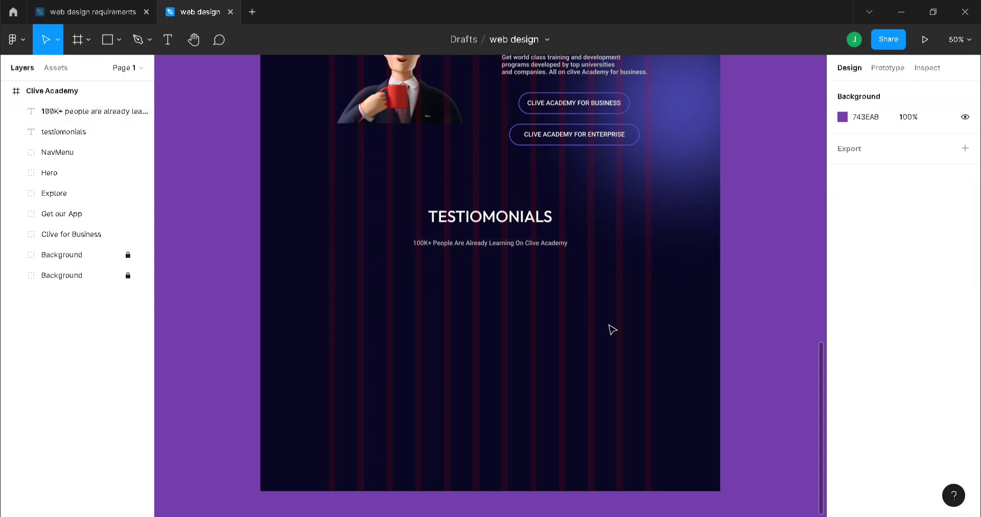
pyautogui.scroll(-1, 582, 337)
pyautogui.click(539, 240)
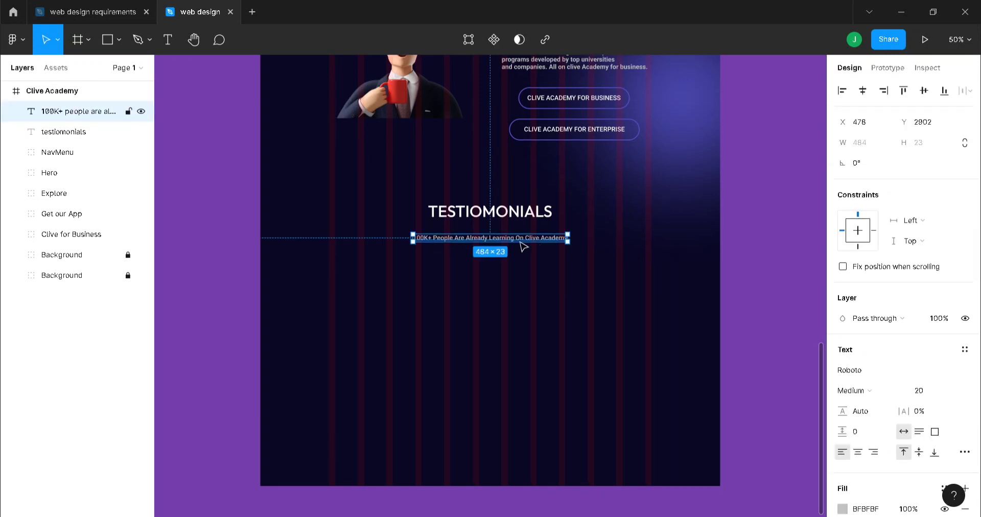
pyautogui.moveTo(522, 243); pyautogui.dragTo(521, 240)
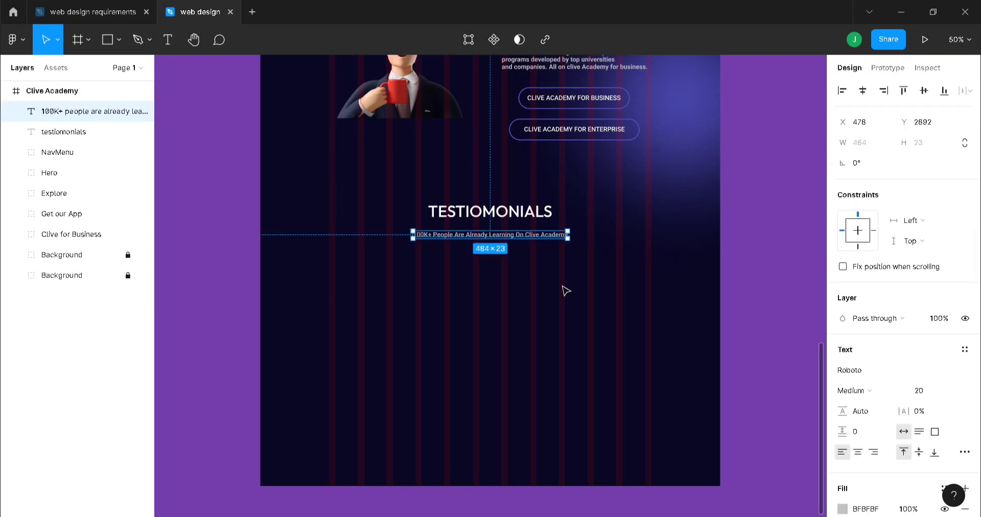
pyautogui.click(566, 290)
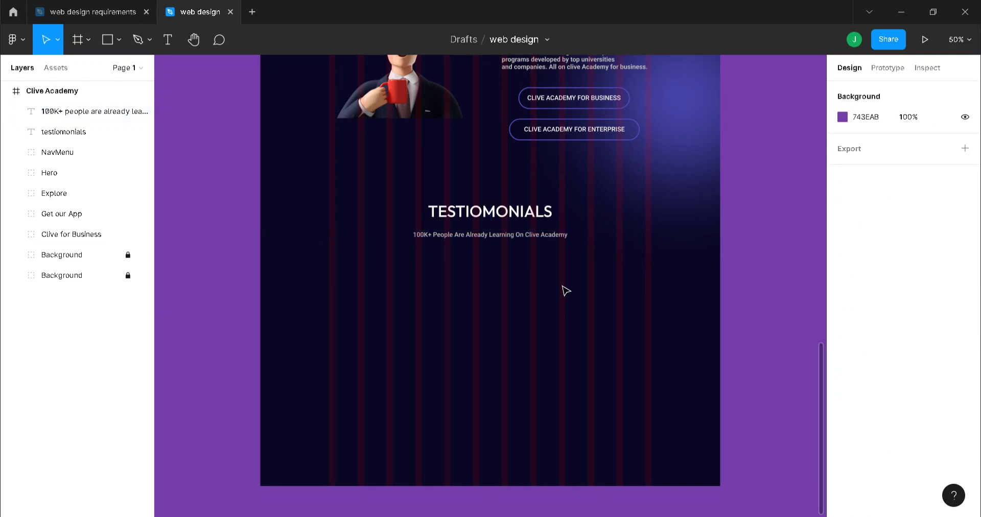
# - Copy the three portrait photos from the requirements file into the landing page
pyautogui.click(74, 7)
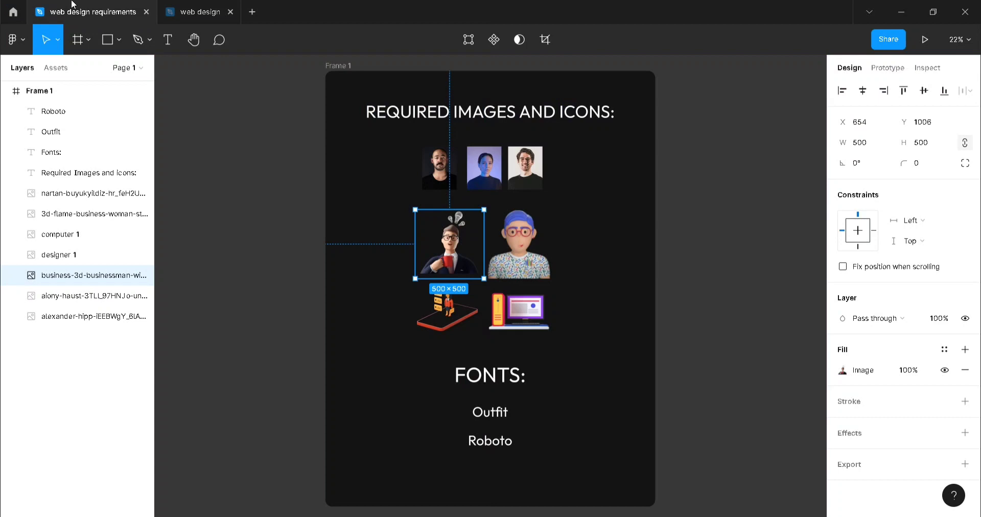
pyautogui.click(450, 170)
pyautogui.keyDown('shift'); pyautogui.click(483, 168); pyautogui.keyUp('shift')
pyautogui.keyDown('shift'); pyautogui.click(526, 171); pyautogui.keyUp('shift')
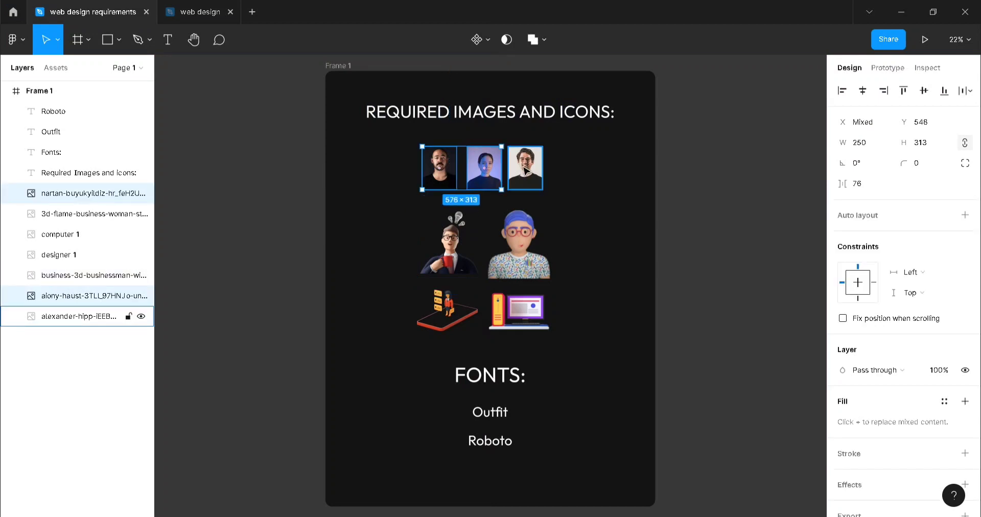
pyautogui.click(190, 7)
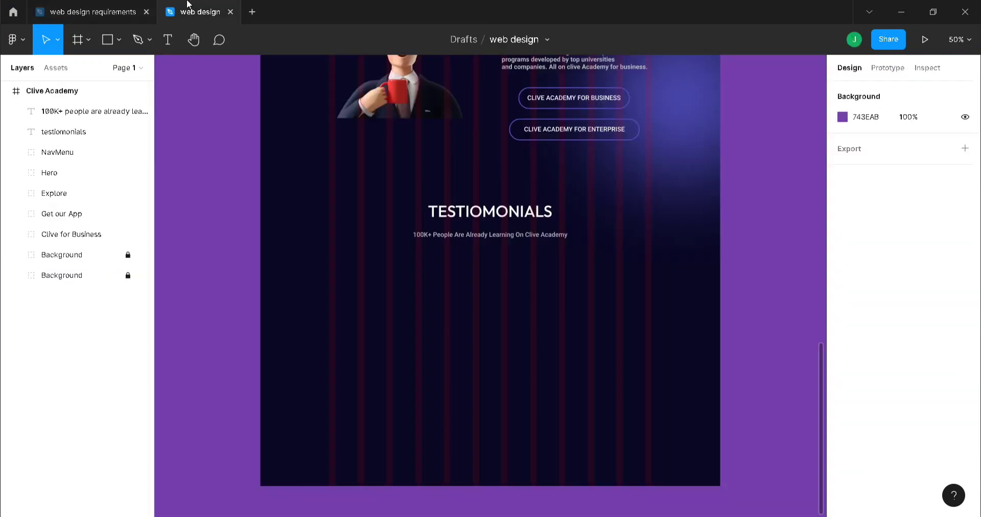
pyautogui.hotkey('ctrl', 'v')
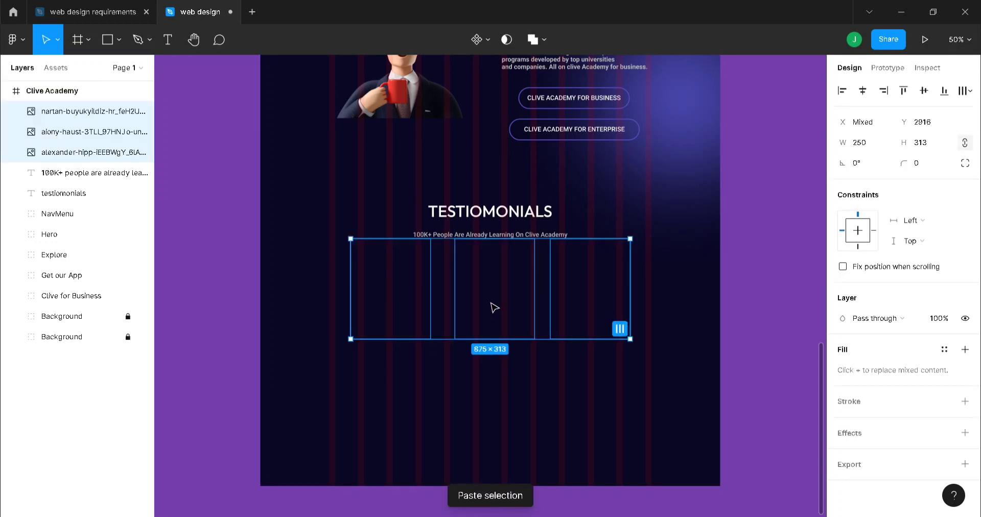
# - Arrange the three portraits in an evenly spaced row below the subtitle
pyautogui.moveTo(486, 305); pyautogui.dragTo(478, 332)
pyautogui.click(583, 322)
pyautogui.moveTo(583, 322); pyautogui.dragTo(611, 323)
pyautogui.click(381, 327)
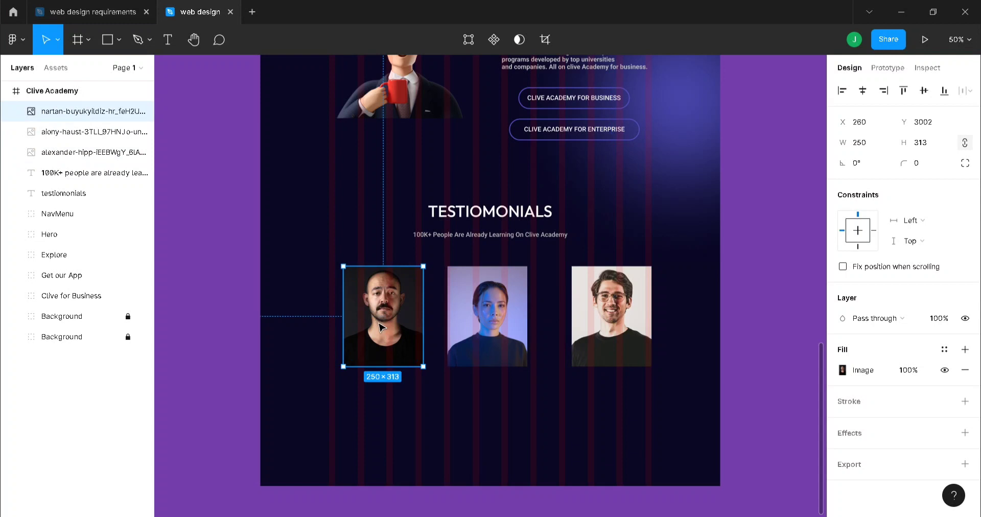
pyautogui.moveTo(380, 327); pyautogui.dragTo(366, 327)
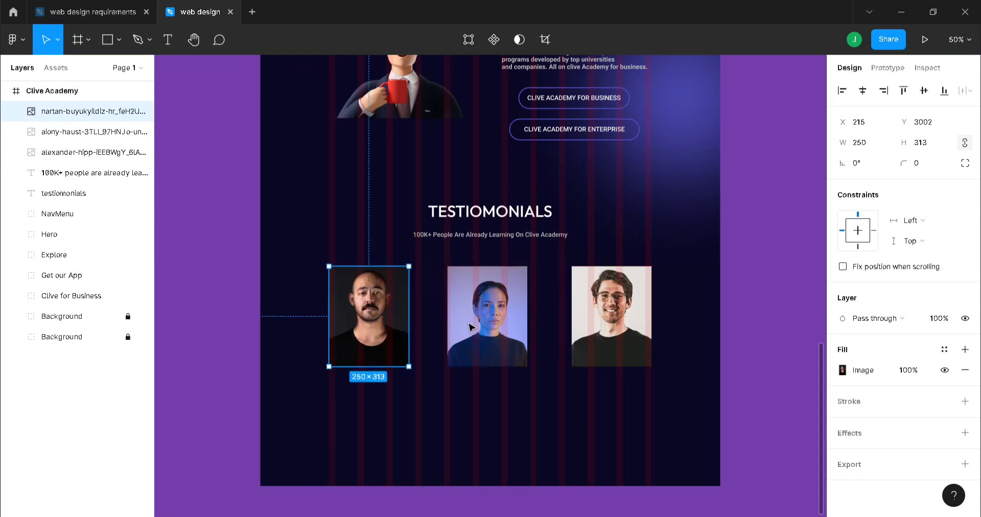
pyautogui.moveTo(470, 327); pyautogui.dragTo(472, 327)
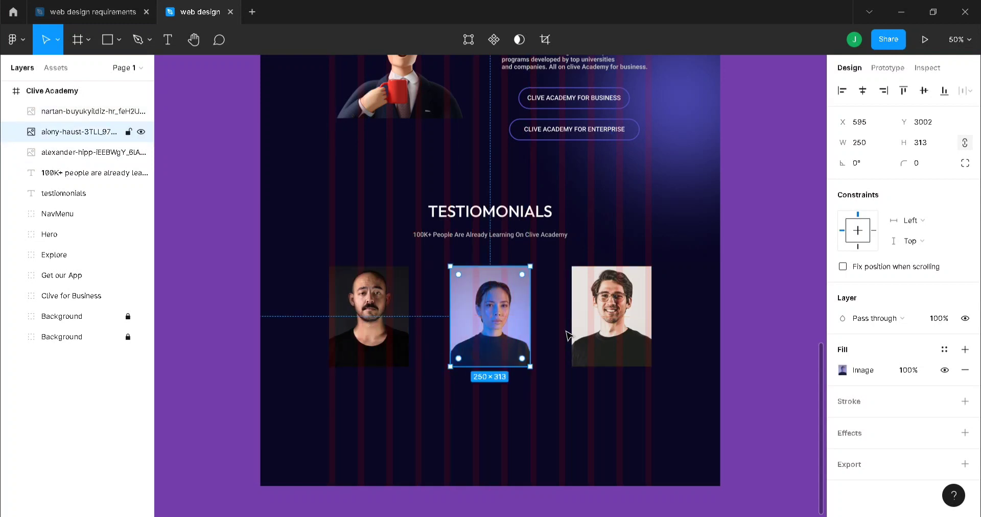
# - Extend the Clive Academy frame downward to 1440×3974
pyautogui.scroll(-3, 567, 337)
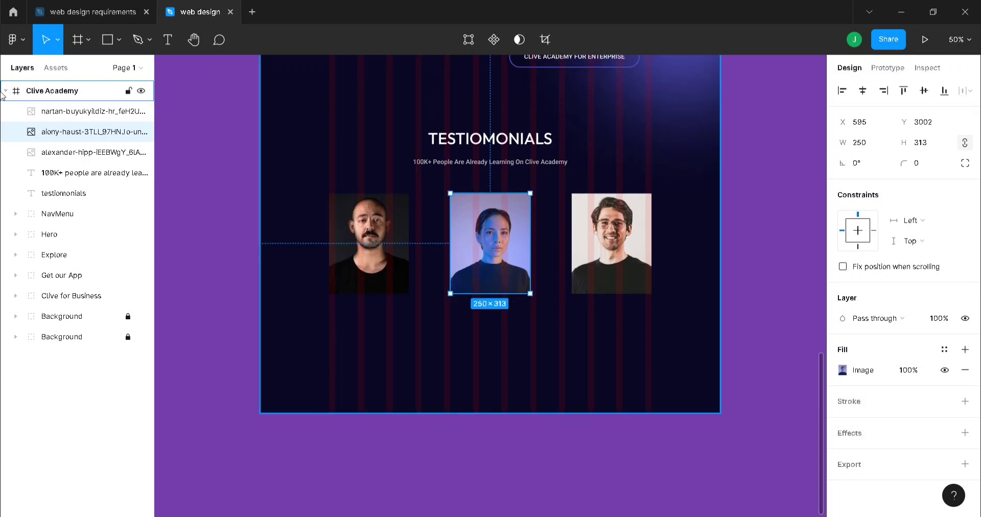
pyautogui.click(50, 94)
pyautogui.moveTo(568, 413); pyautogui.dragTo(574, 504)
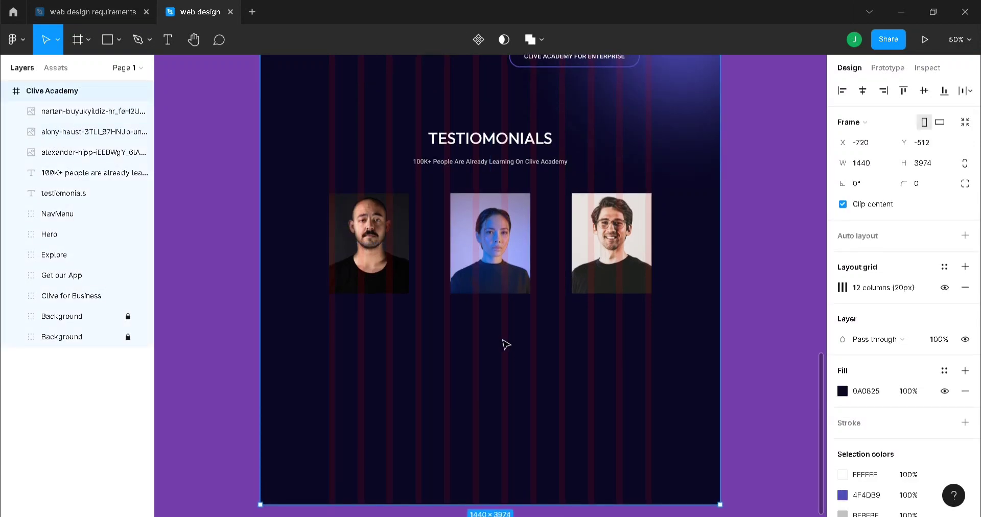
pyautogui.scroll(-1, 506, 345)
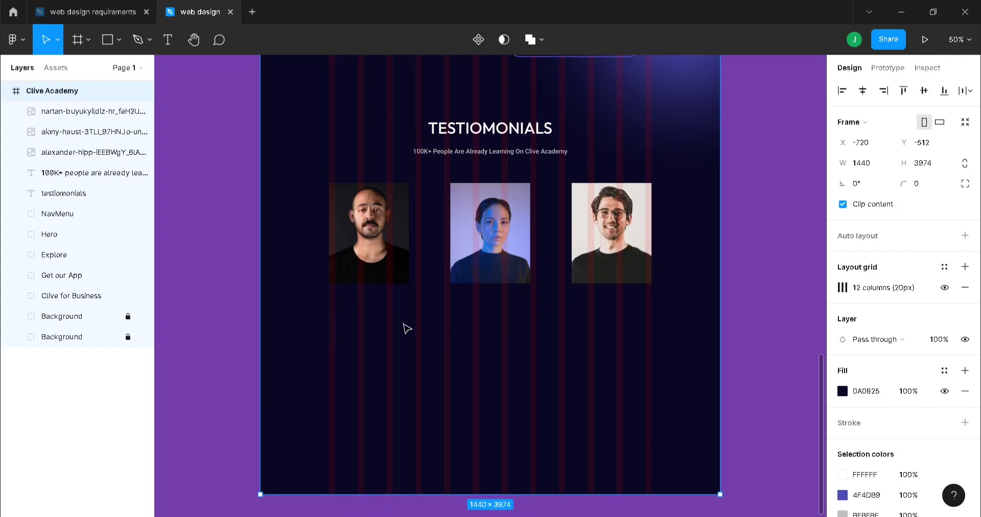
# - Add the name caption 'Andrew Symmonds' under the first portrait
pyautogui.hotkey('shift', '0')
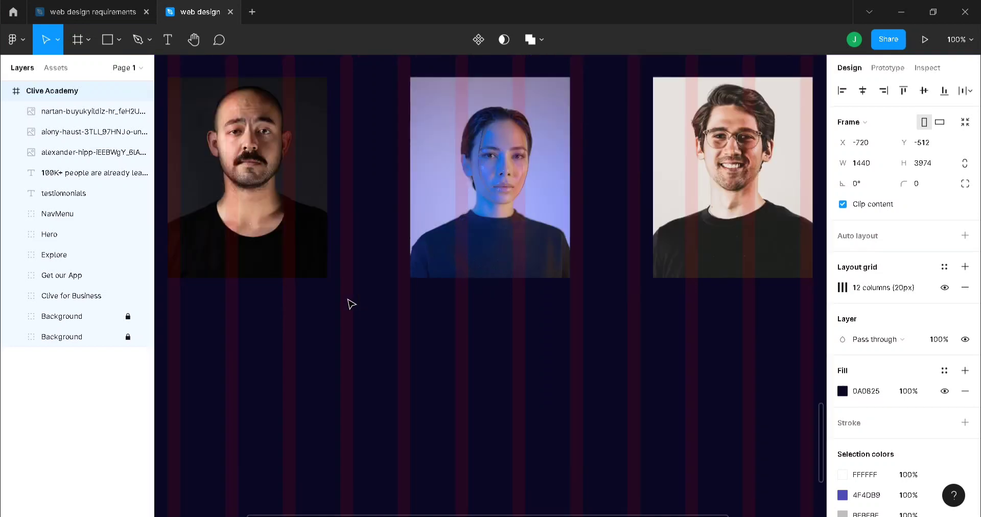
pyautogui.press('t')
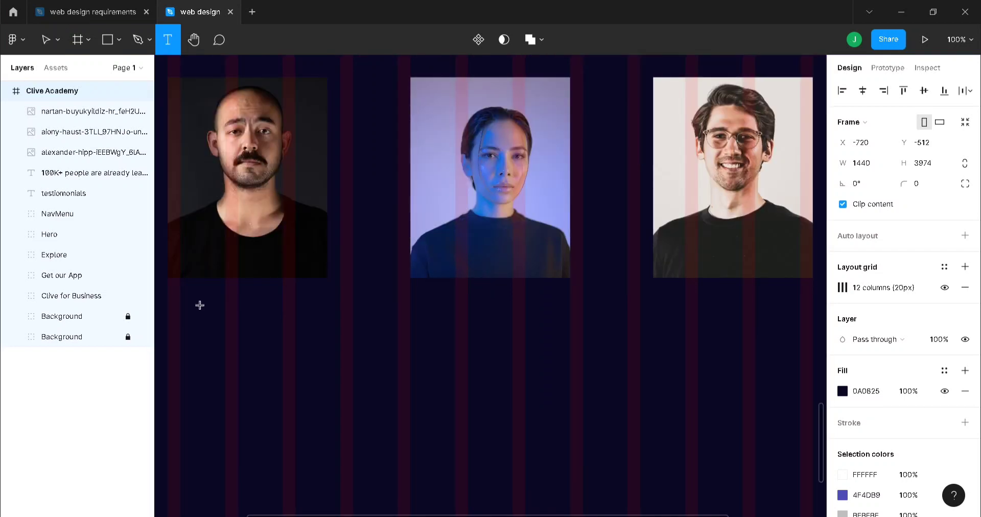
pyautogui.click(199, 305)
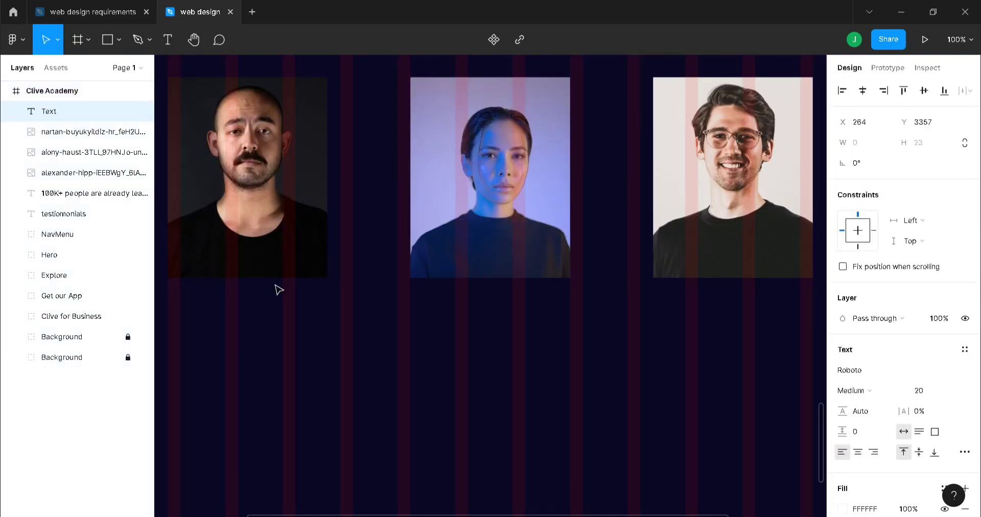
pyautogui.write('Andrew S')
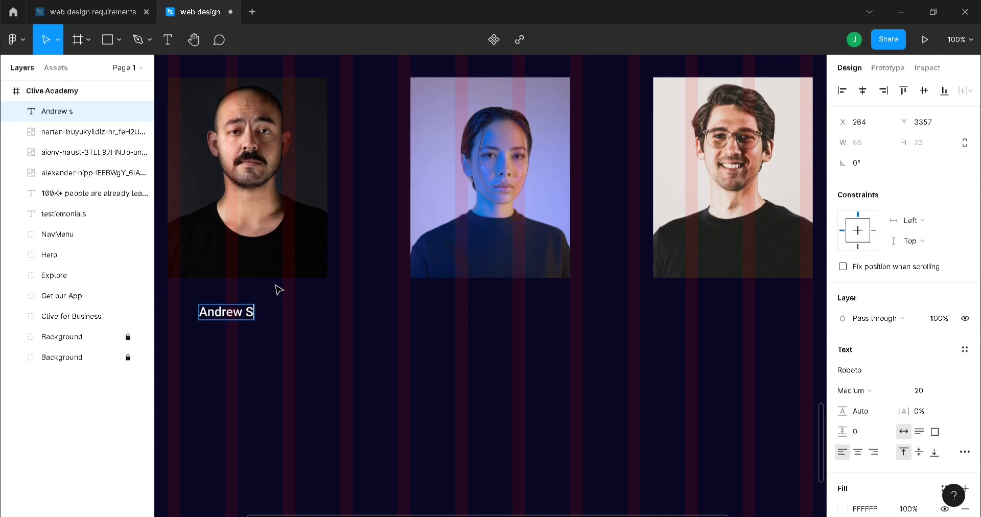
pyautogui.press('BackSpace')
pyautogui.write('Symmonds')
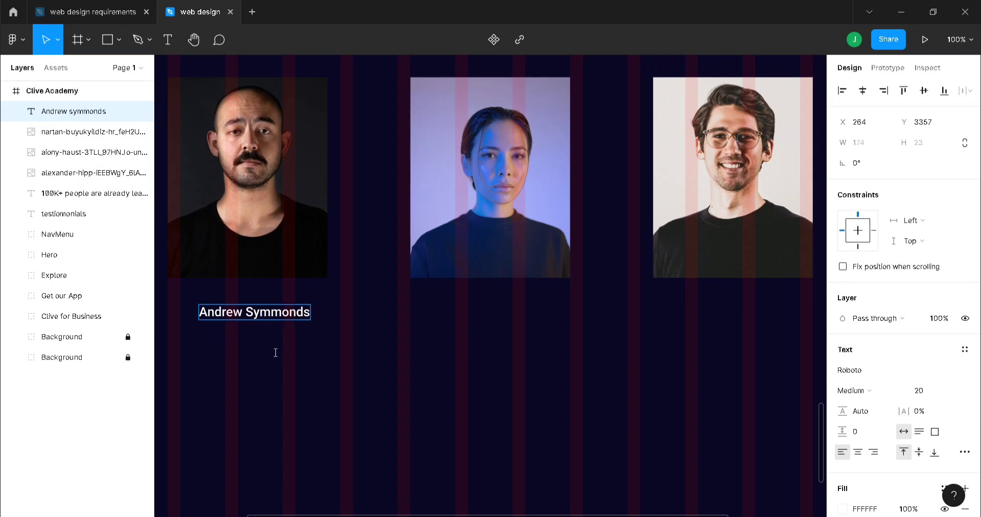
pyautogui.press('Escape')
pyautogui.moveTo(292, 315)
pyautogui.mouseDown()
pyautogui.moveTo(266, 307)
pyautogui.moveTo(269, 280)
pyautogui.moveTo(266, 307)
pyautogui.moveTo(288, 306)
pyautogui.mouseUp()
pyautogui.scroll(-1, 321, 355)
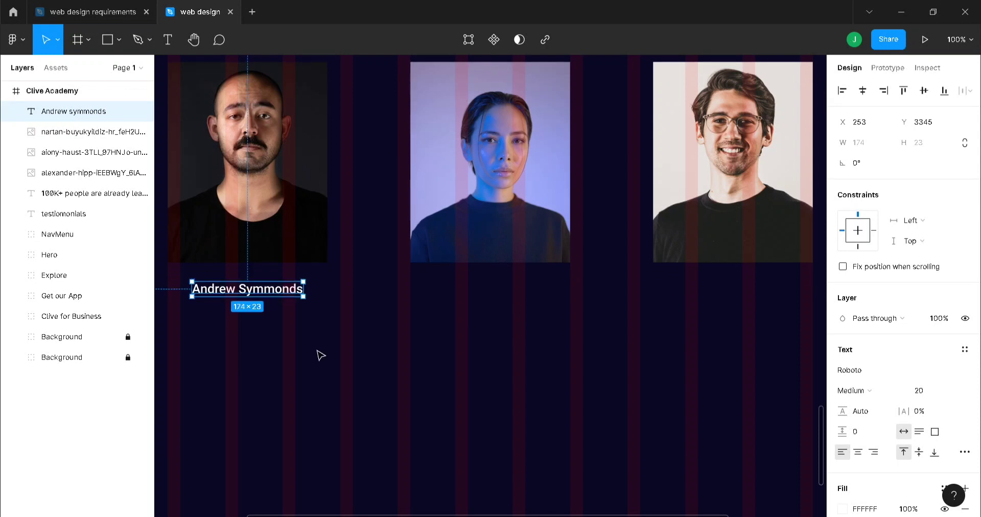
pyautogui.click(321, 356)
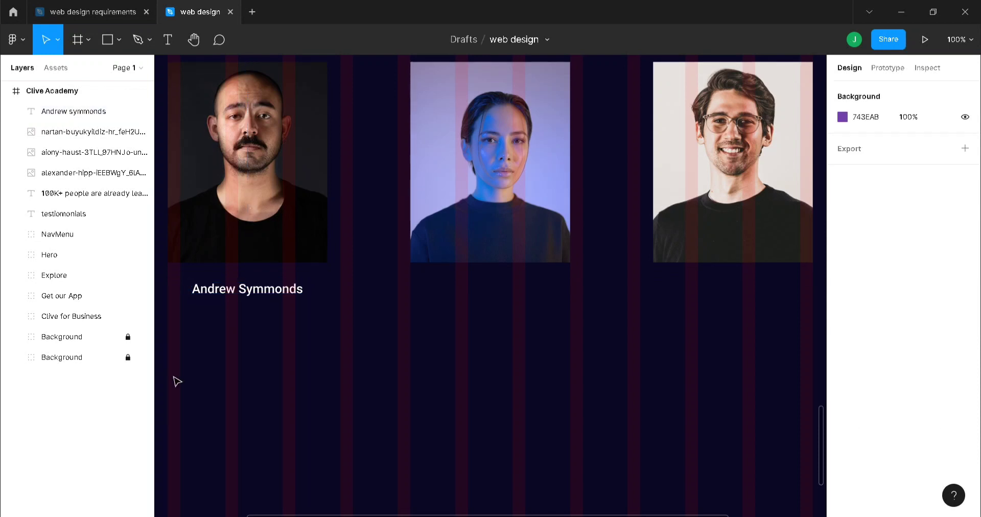
pyautogui.press('t')
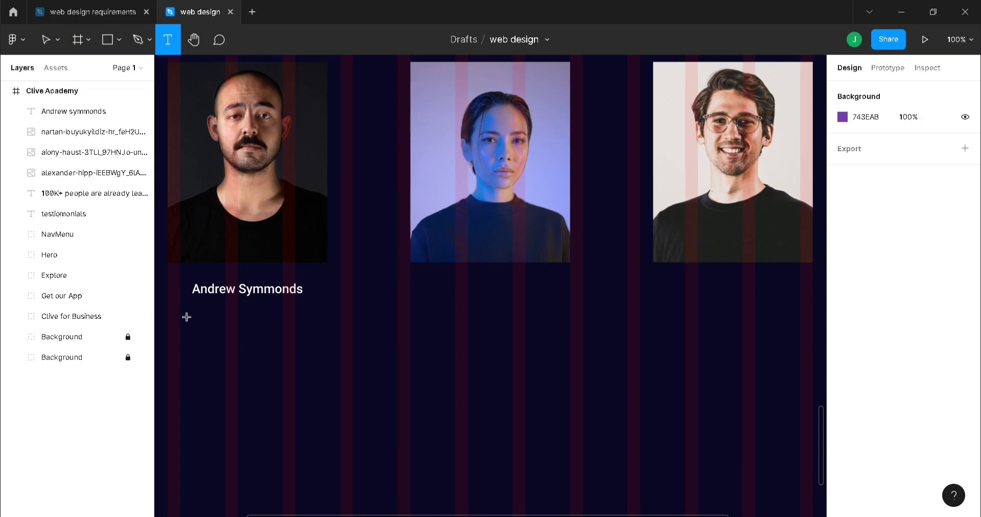
pyautogui.click(186, 320)
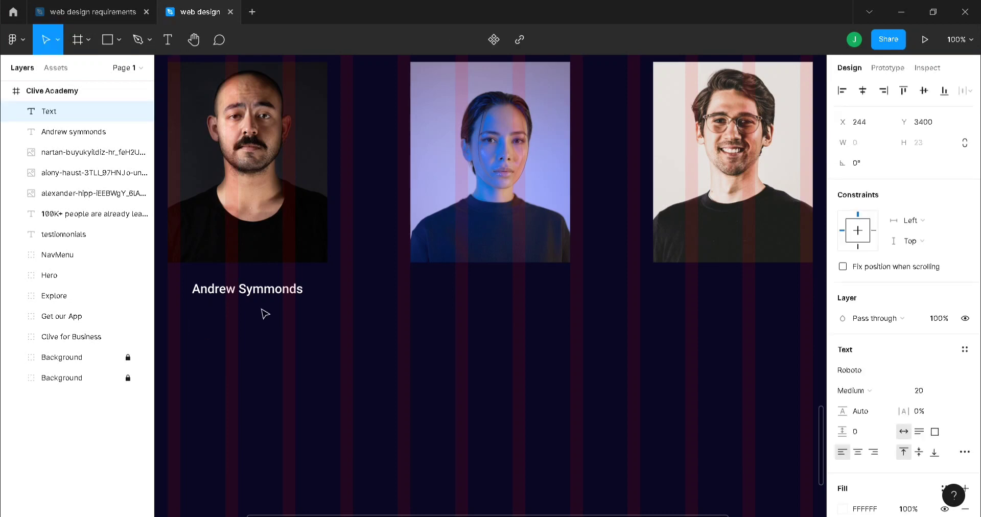
pyautogui.write('ML Eng')
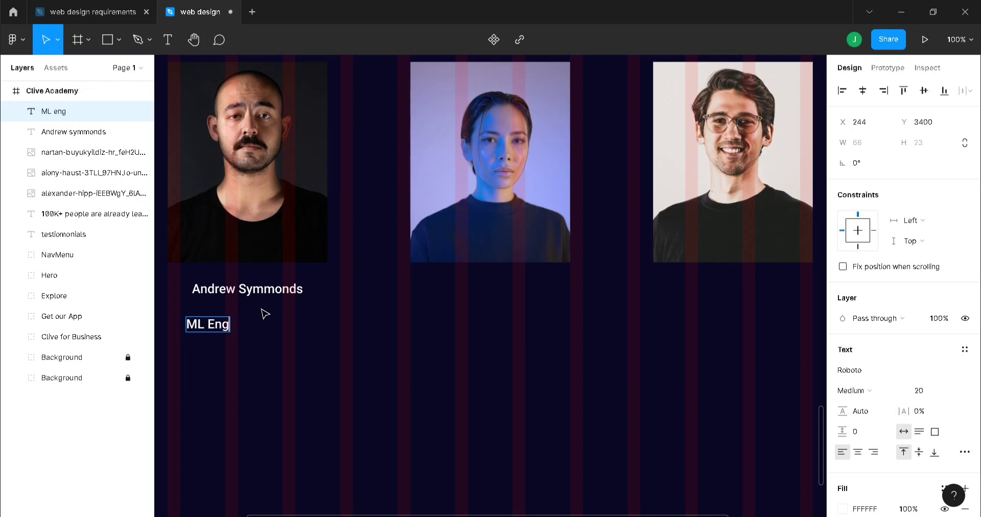
pyautogui.write('ineer')
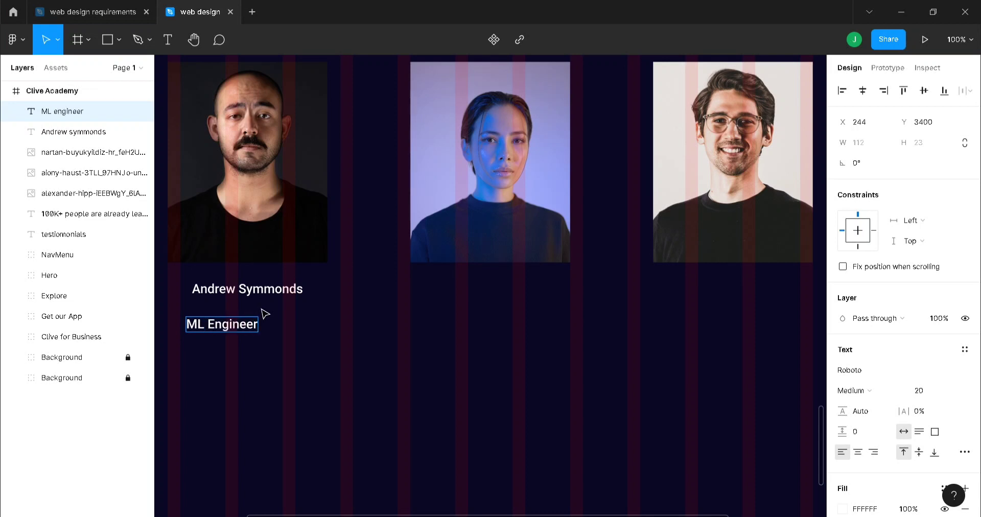
pyautogui.write(' @IBM')
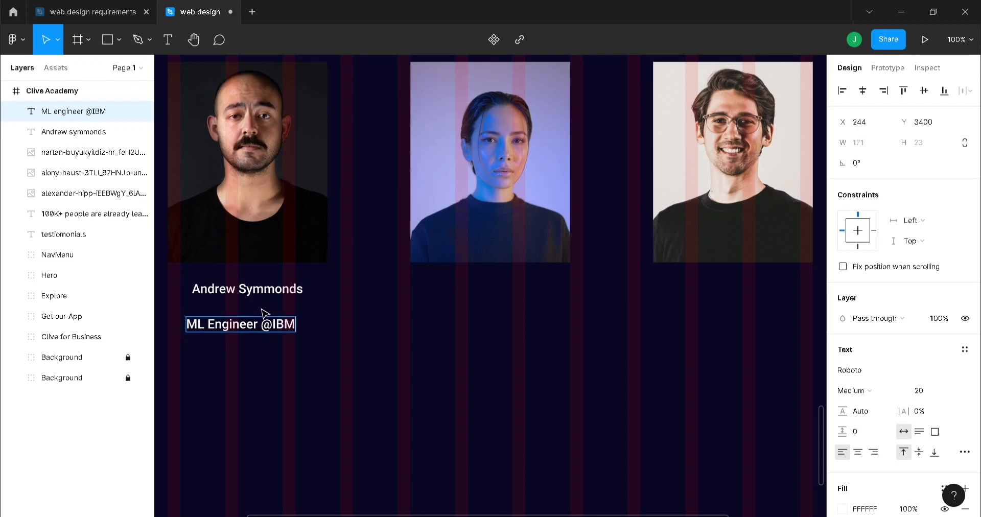
pyautogui.press('Escape')
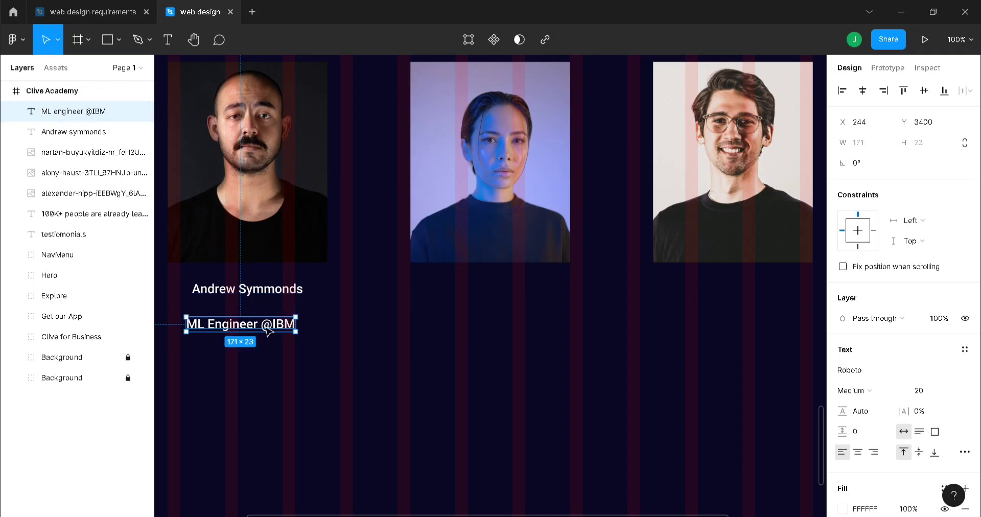
pyautogui.moveTo(270, 332)
pyautogui.mouseDown()
pyautogui.moveTo(272, 306)
pyautogui.moveTo(271, 324)
pyautogui.mouseUp()
# - Duplicate the name and title pair and place the copy under the second photo
pyautogui.keyDown('shift'); pyautogui.click(271, 291); pyautogui.keyUp('shift')
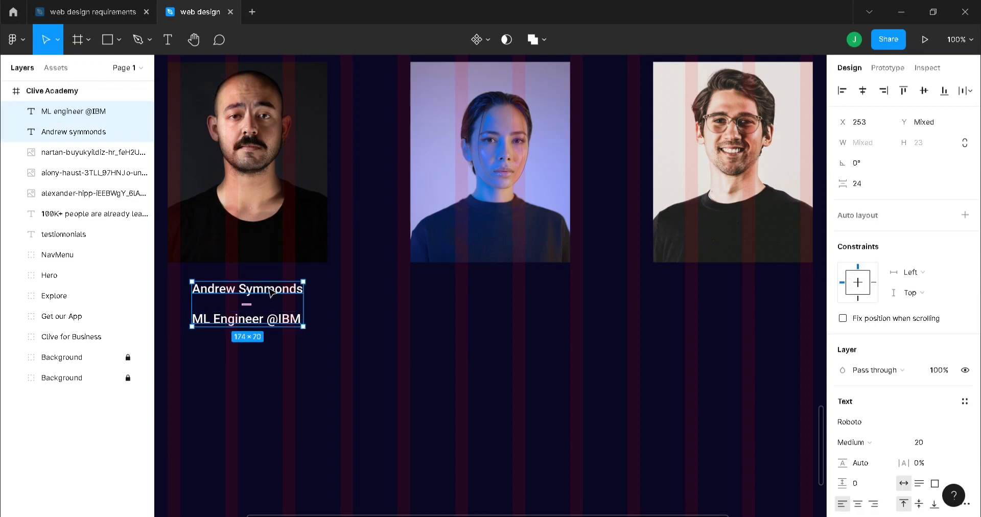
pyautogui.hotkey('ctrl', 'd')
pyautogui.moveTo(287, 306); pyautogui.dragTo(510, 292)
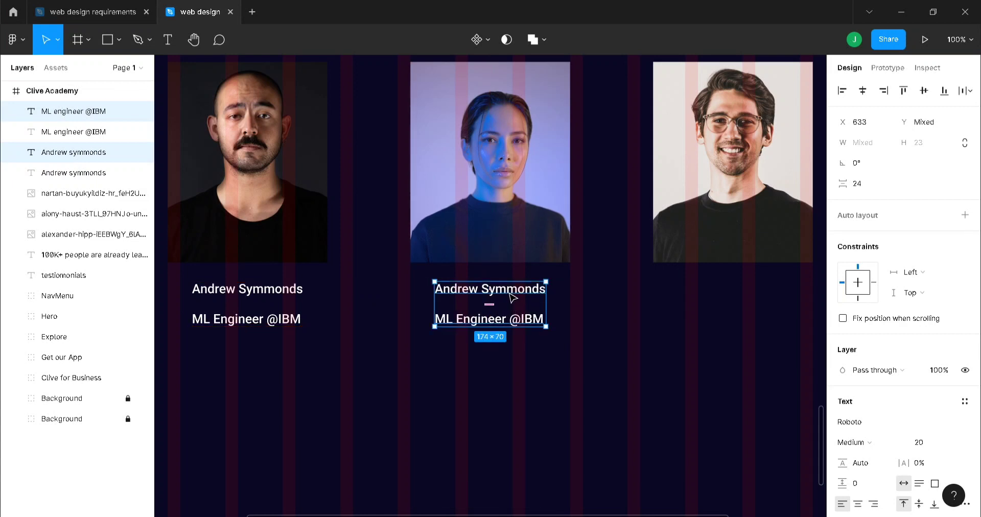
pyautogui.doubleClick(511, 293)
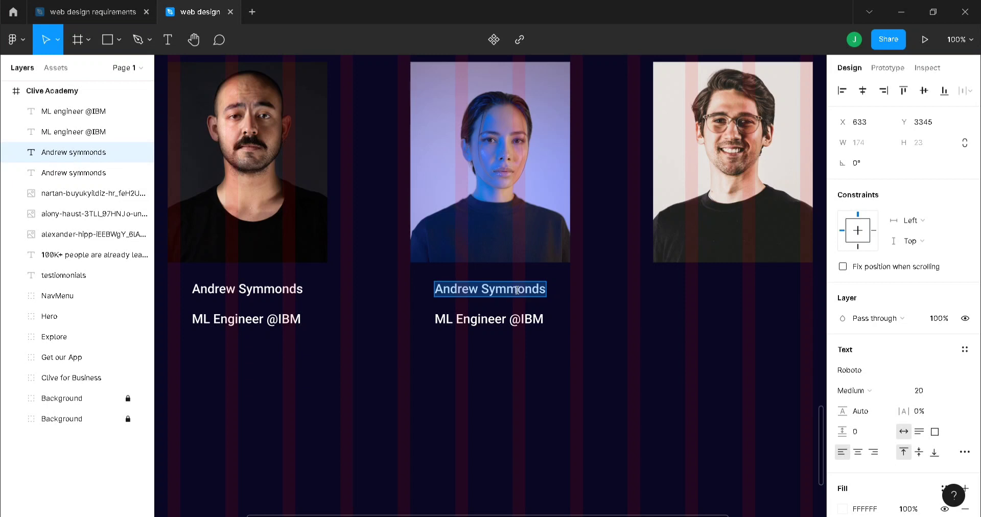
pyautogui.write('Cather')
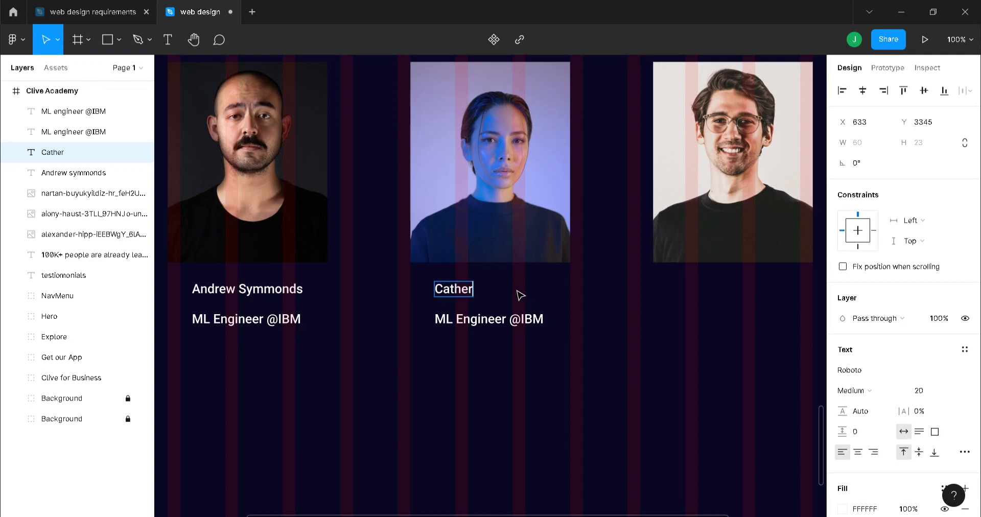
pyautogui.write('ine Teresa')
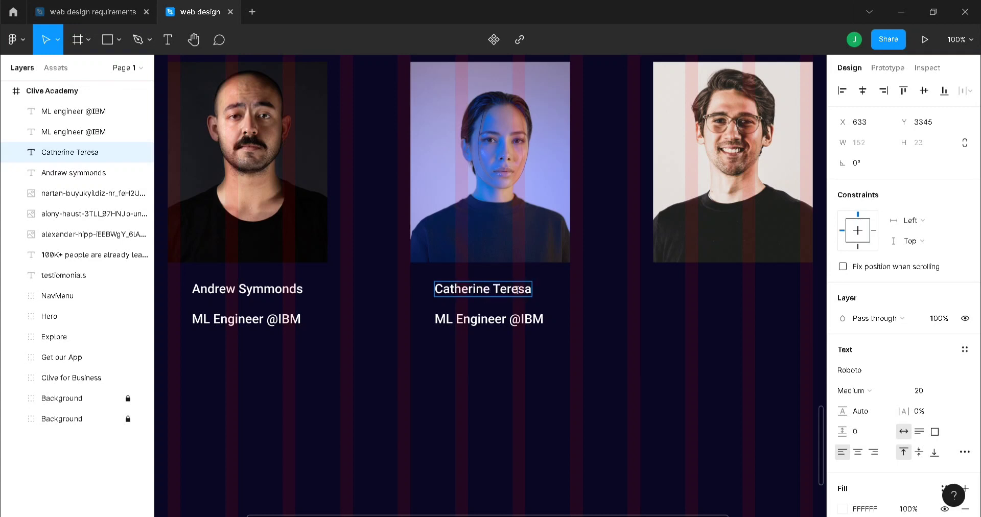
pyautogui.click(524, 316)
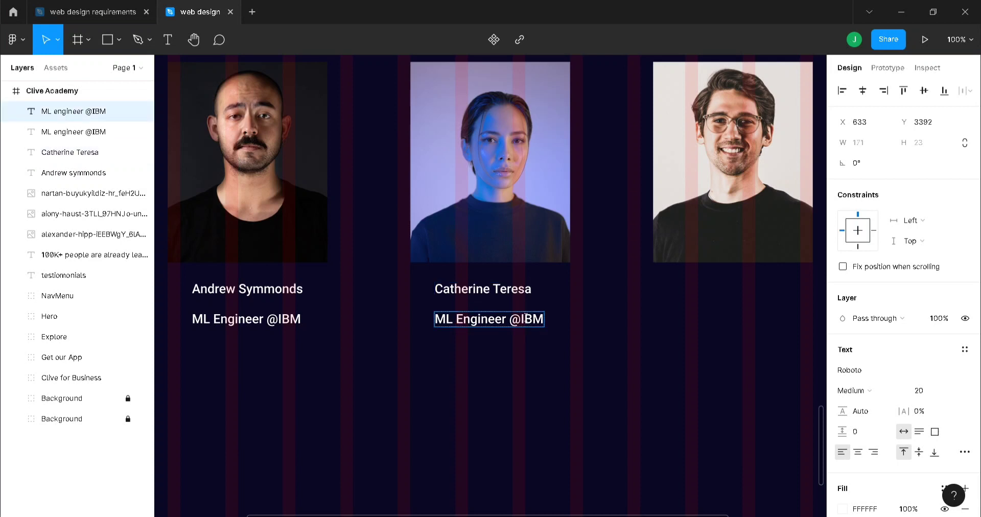
pyautogui.doubleClick(526, 317)
pyautogui.write('Producr')
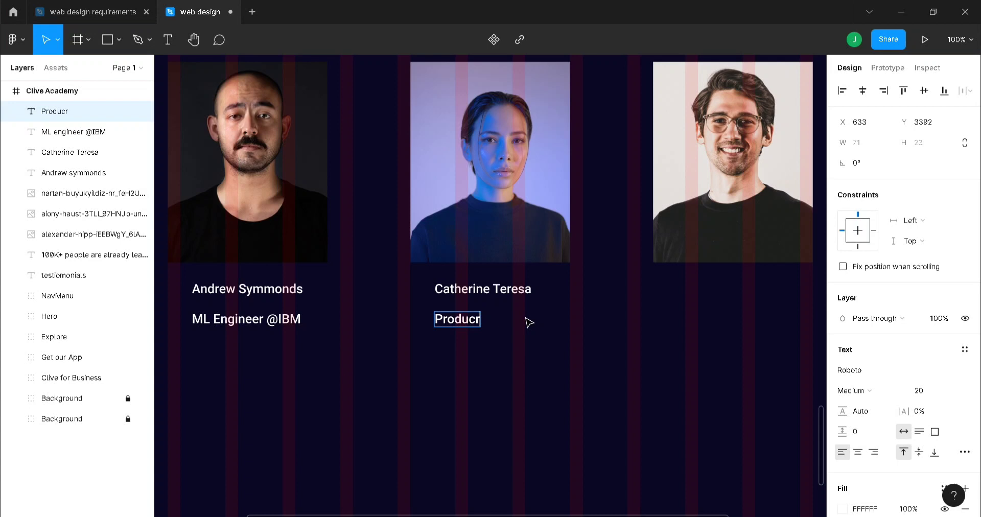
pyautogui.press('BackSpace')
pyautogui.write('t Desi')
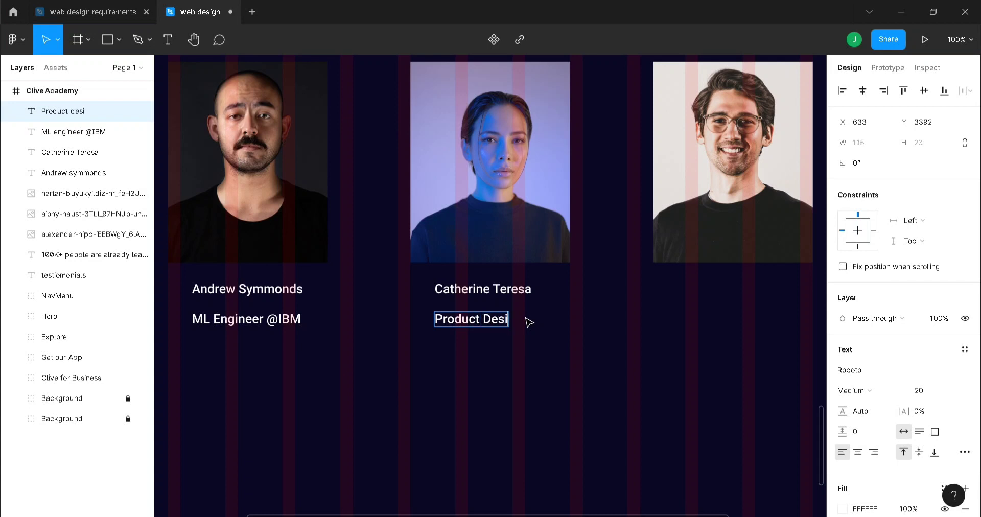
pyautogui.write('gner @')
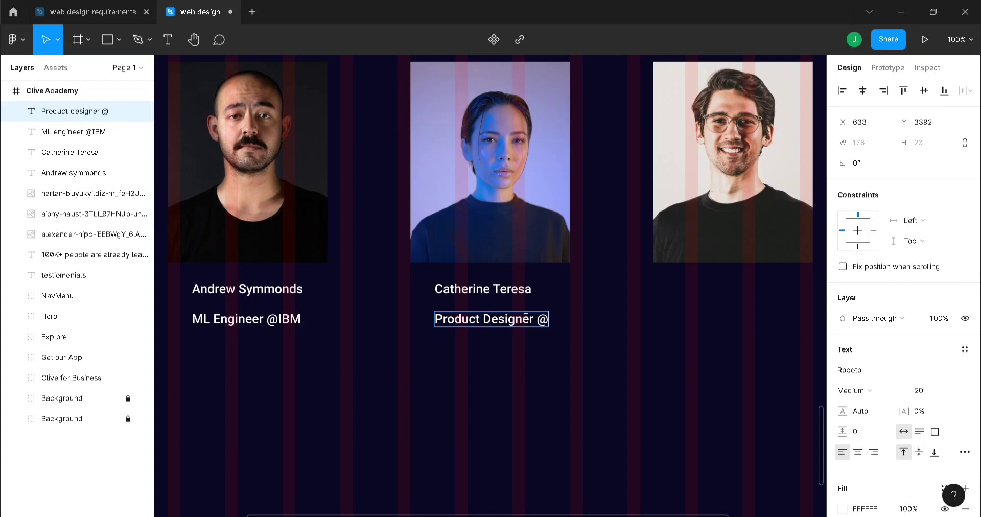
pyautogui.write('Google')
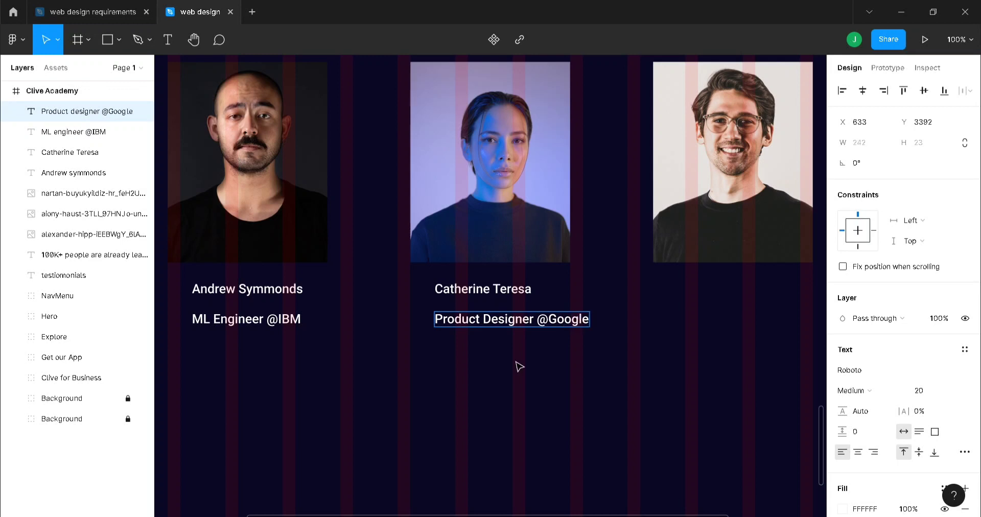
pyautogui.press('Escape')
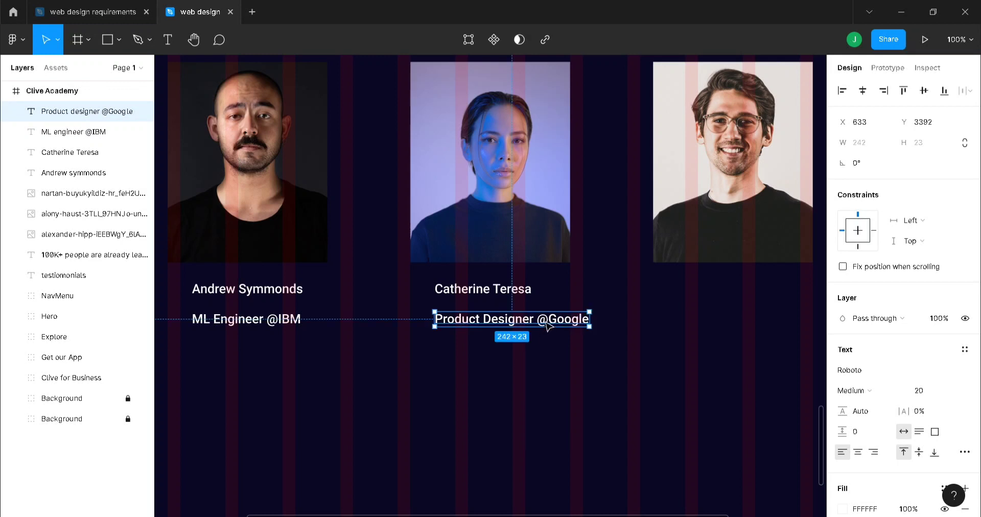
pyautogui.moveTo(546, 322); pyautogui.dragTo(526, 325)
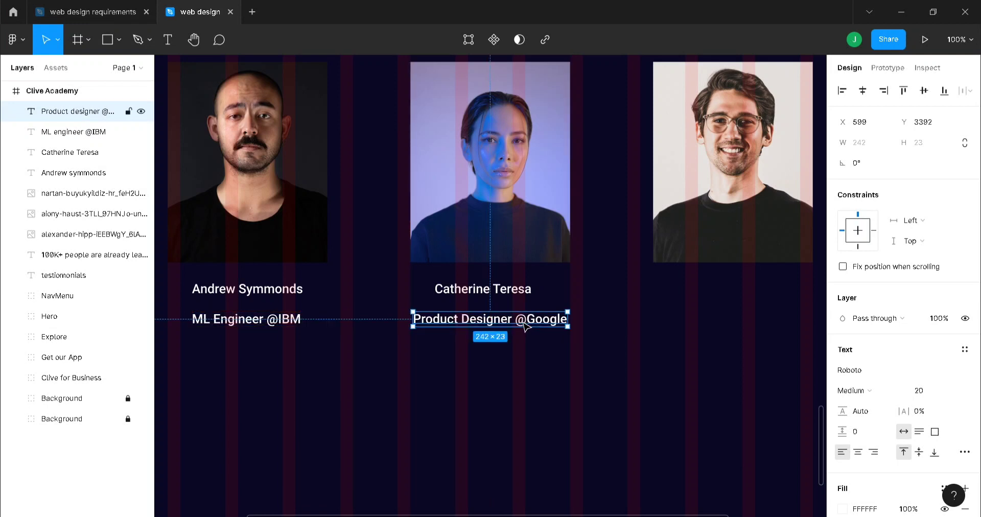
pyautogui.keyDown('shift'); pyautogui.click(513, 299); pyautogui.keyUp('shift')
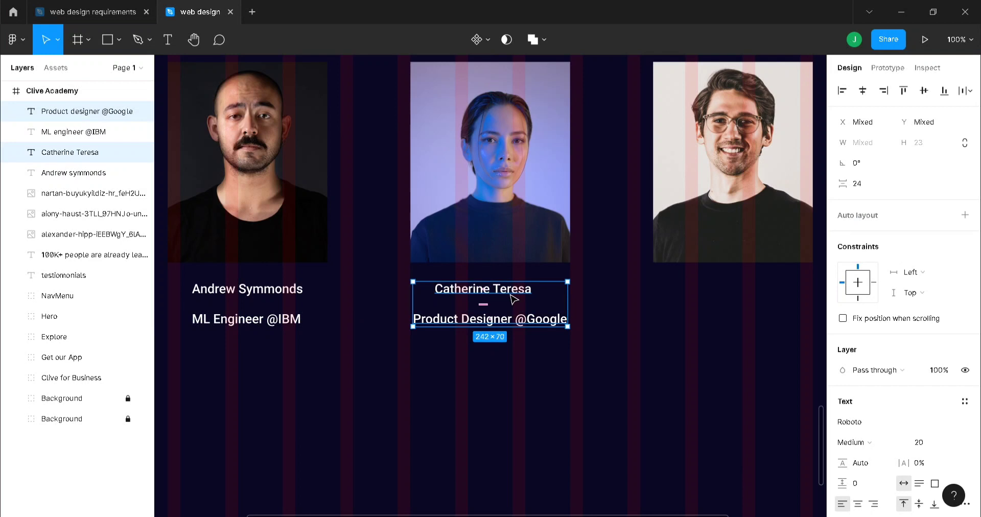
pyautogui.hotkey('ctrl', 'd')
pyautogui.moveTo(513, 299); pyautogui.dragTo(757, 298)
pyautogui.doubleClick(747, 291)
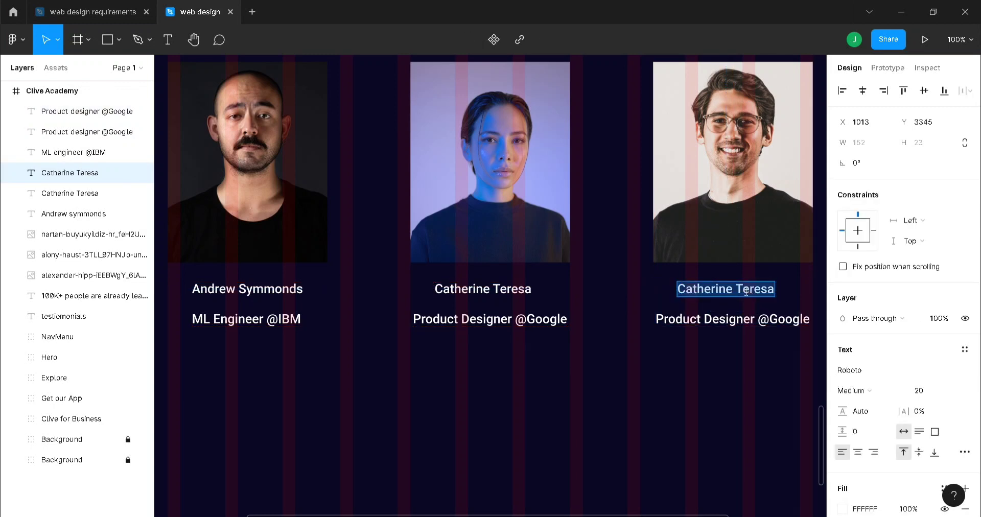
pyautogui.write('Jo')
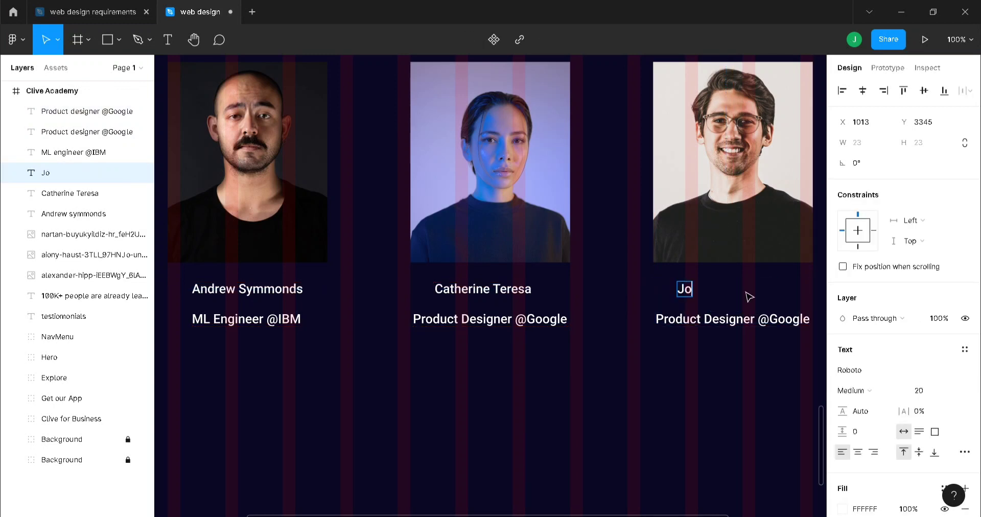
pyautogui.write('hn Livingston')
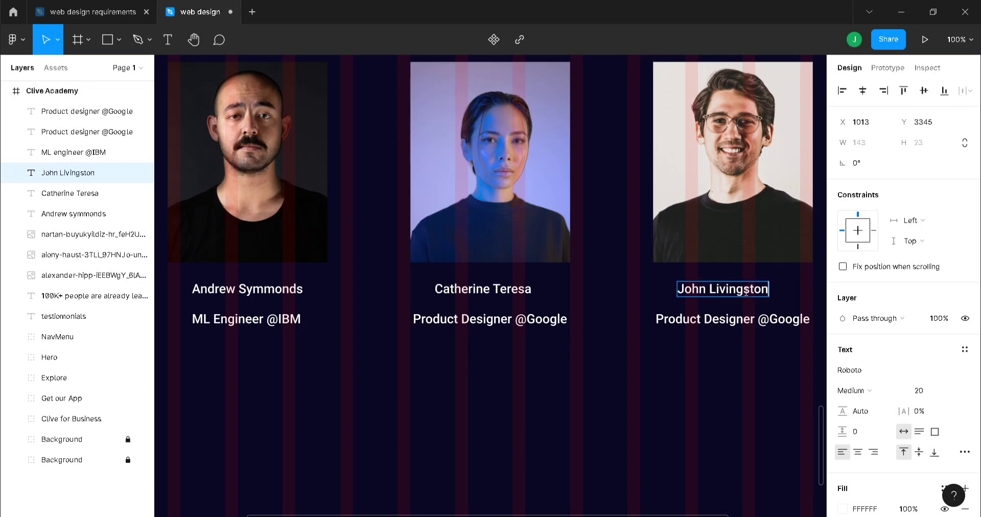
pyautogui.click(746, 320)
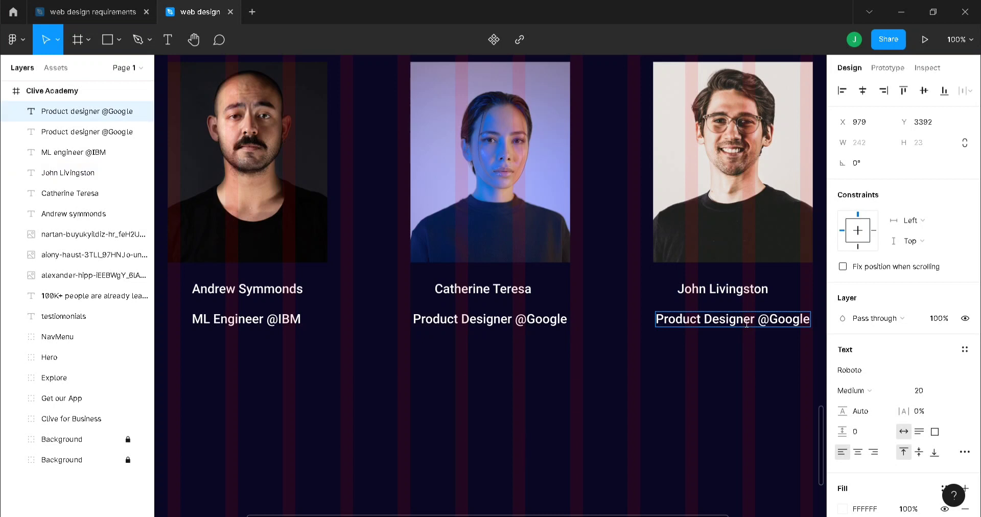
pyautogui.hotkey('ctrl', 'a')
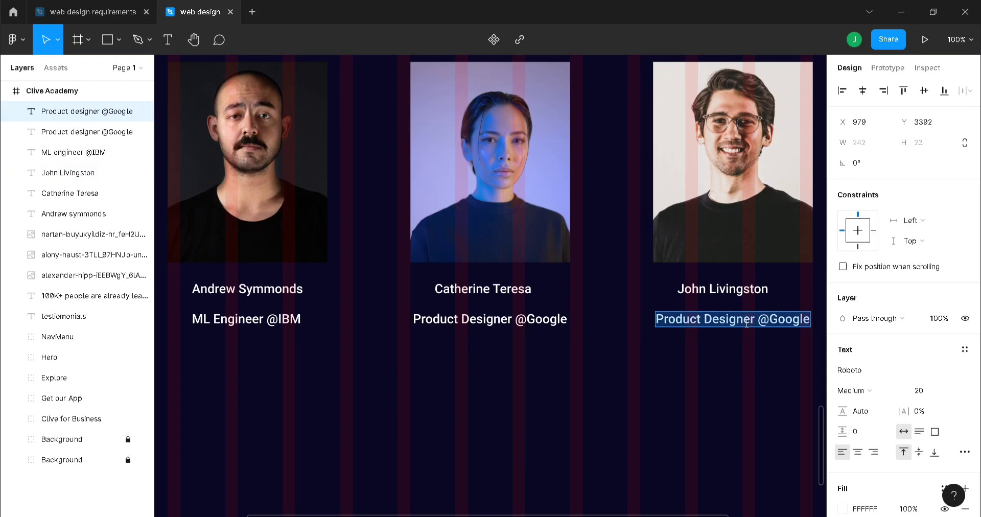
pyautogui.write('Syste')
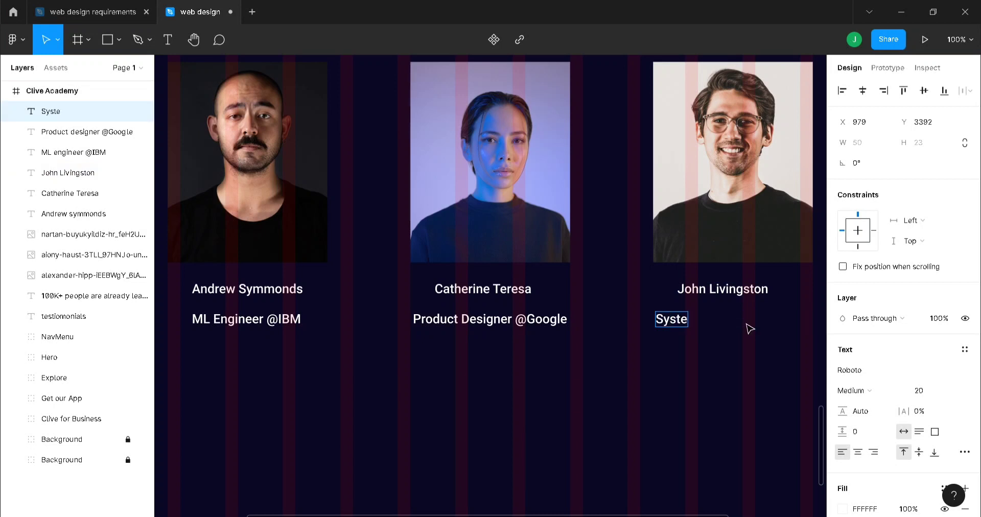
pyautogui.write('m Ana')
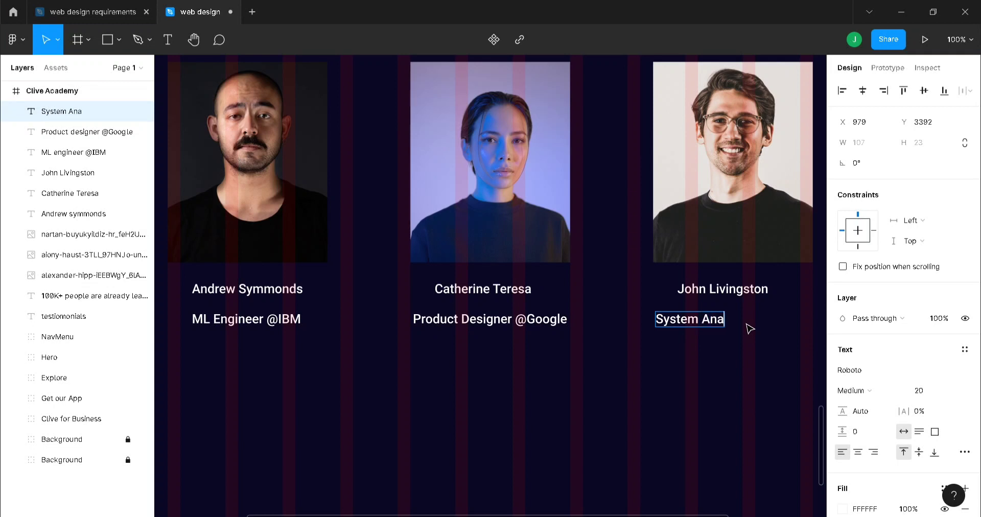
pyautogui.write('lyst @AWS')
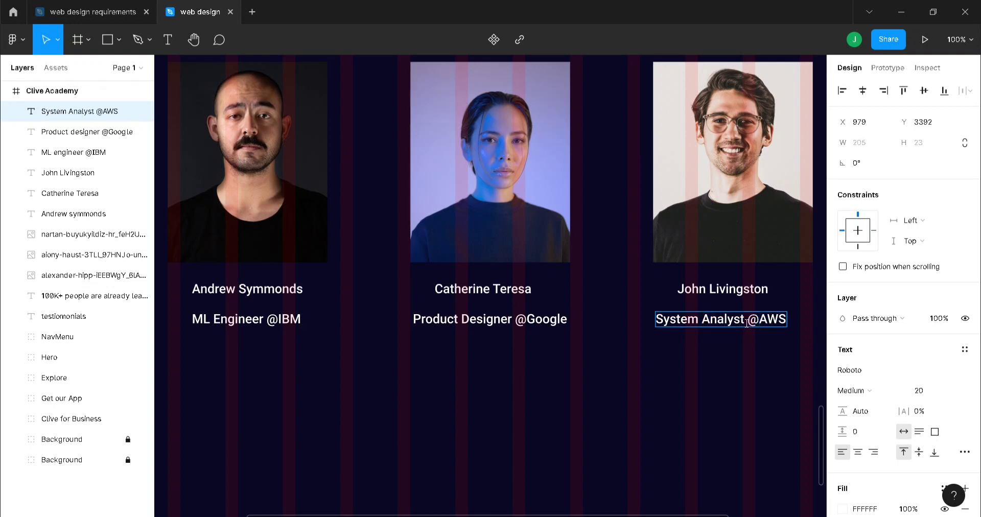
pyautogui.press('Escape')
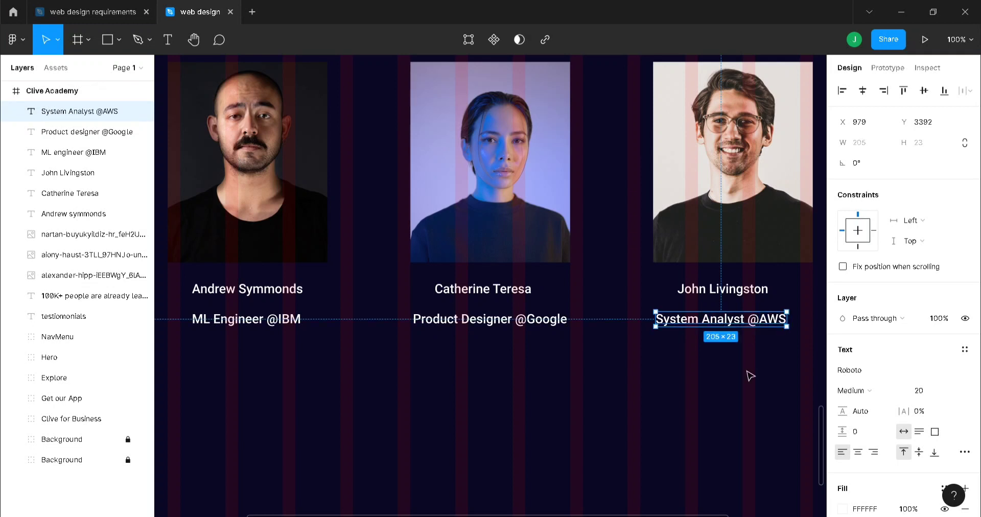
pyautogui.click(733, 290)
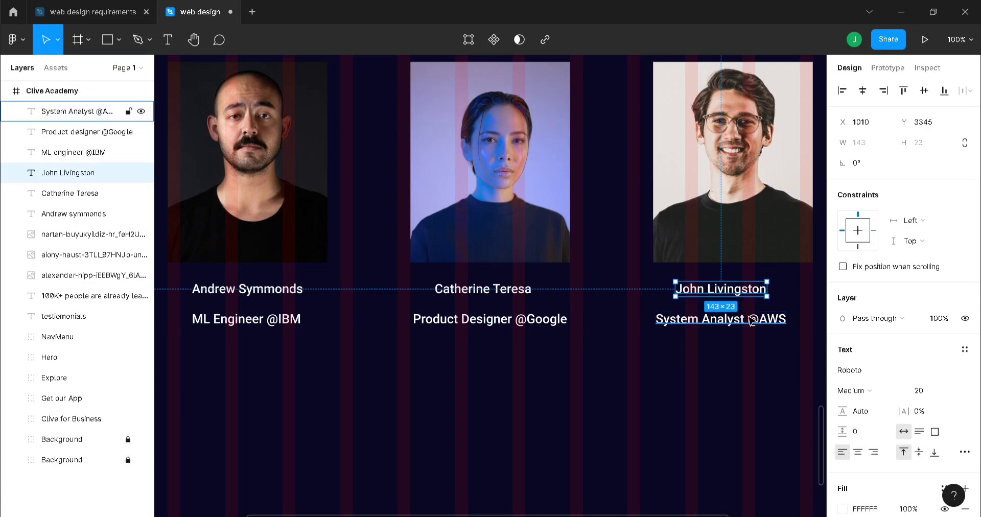
pyautogui.click(752, 321)
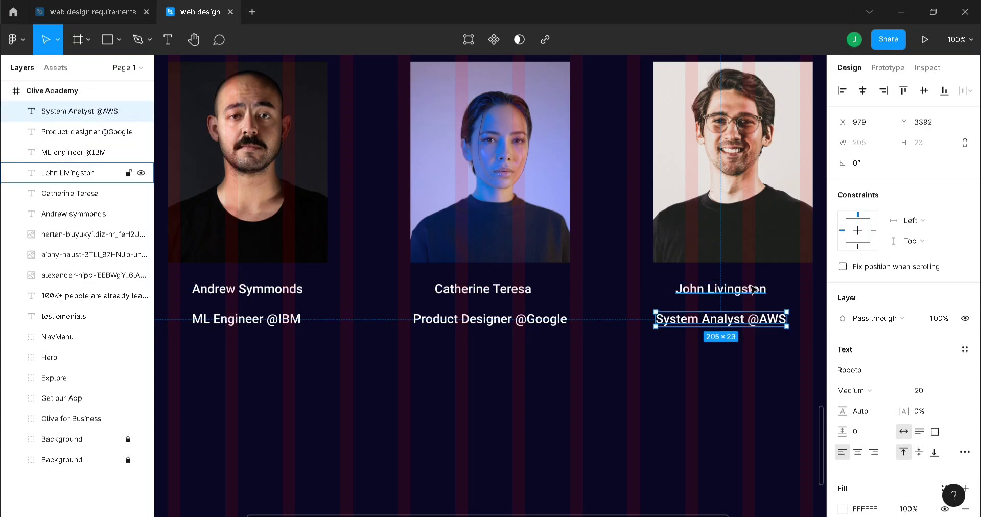
pyautogui.keyDown('shift'); pyautogui.click(751, 289); pyautogui.keyUp('shift')
pyautogui.moveTo(762, 313); pyautogui.dragTo(766, 313)
pyautogui.click(745, 355)
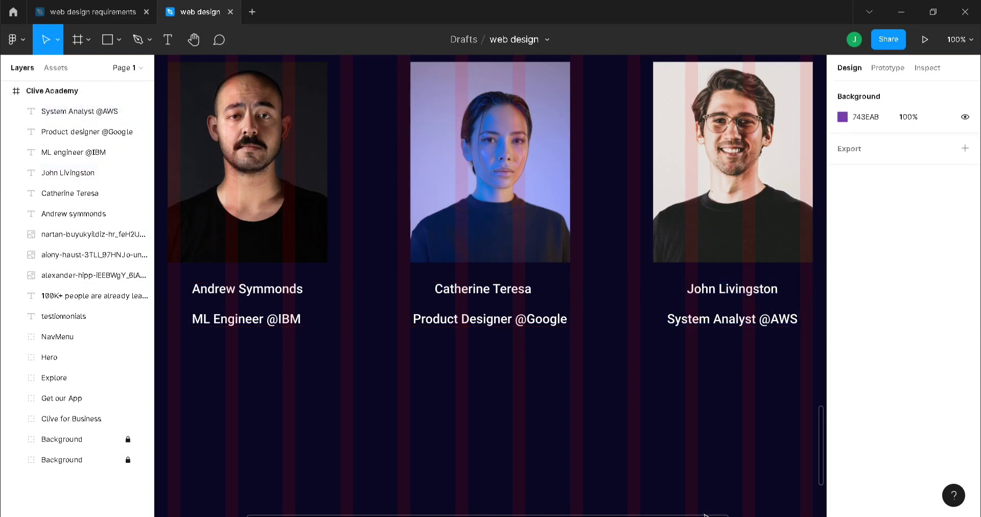
pyautogui.click(762, 324)
pyautogui.keyDown('shift'); pyautogui.click(87, 132); pyautogui.keyUp('shift')
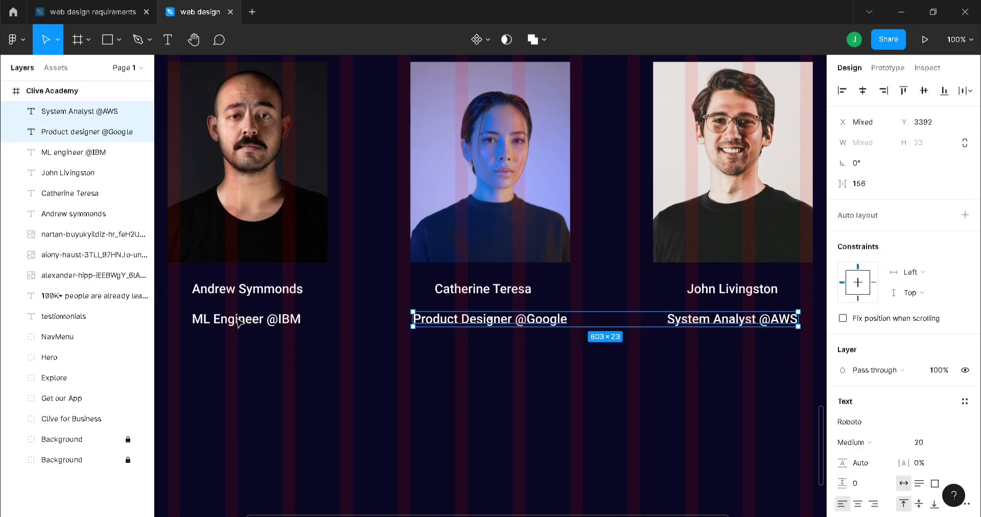
pyautogui.keyDown('shift'); pyautogui.click(87, 152); pyautogui.keyUp('shift')
pyautogui.scroll(-3, 897, 477)
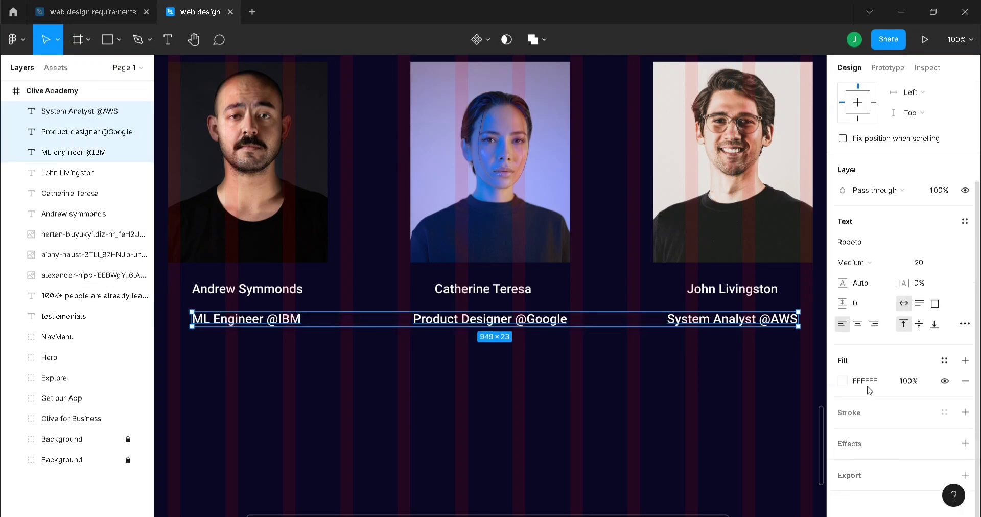
pyautogui.click(869, 382)
pyautogui.write('BFBFBF')
pyautogui.press('Return')
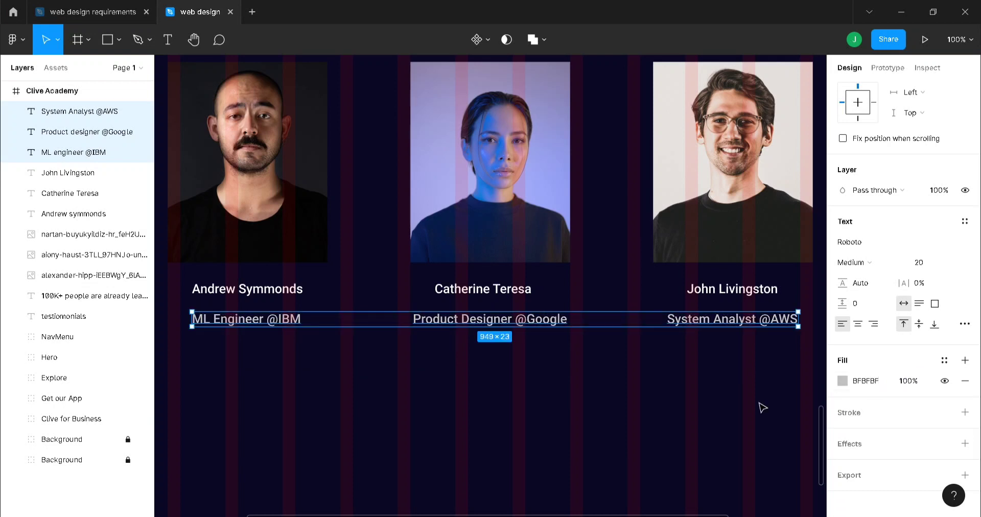
pyautogui.click(747, 413)
pyautogui.hotkey('ctrl', '-')
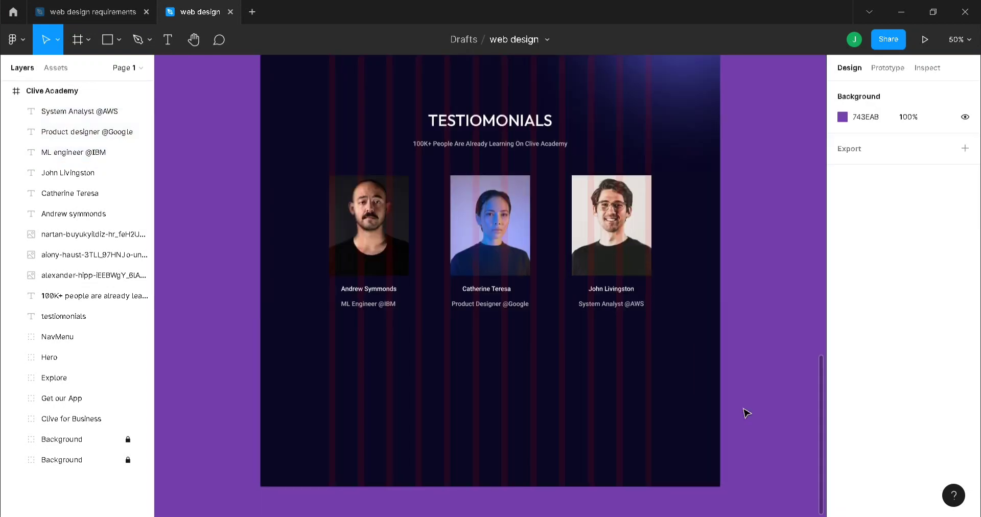
pyautogui.scroll(-3, 744, 409)
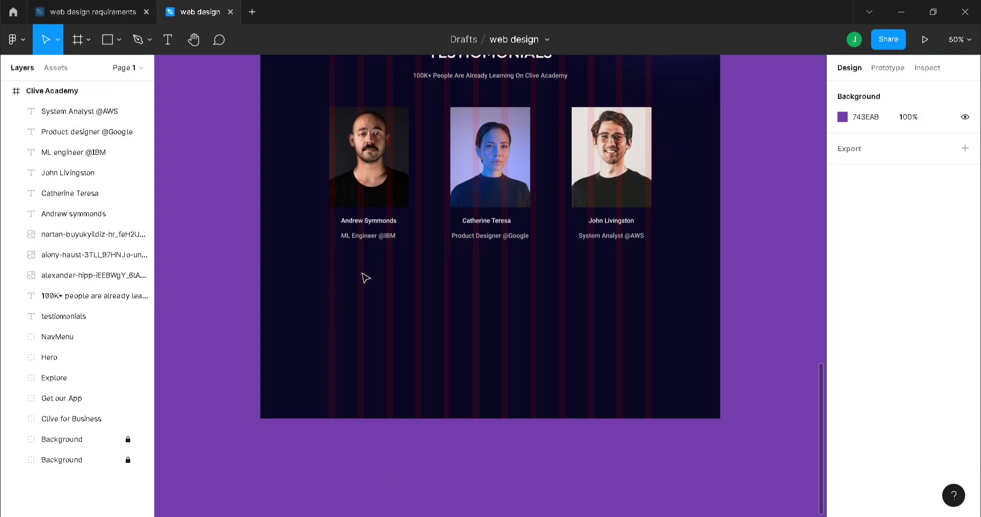
pyautogui.hotkey('ctrl', '+')
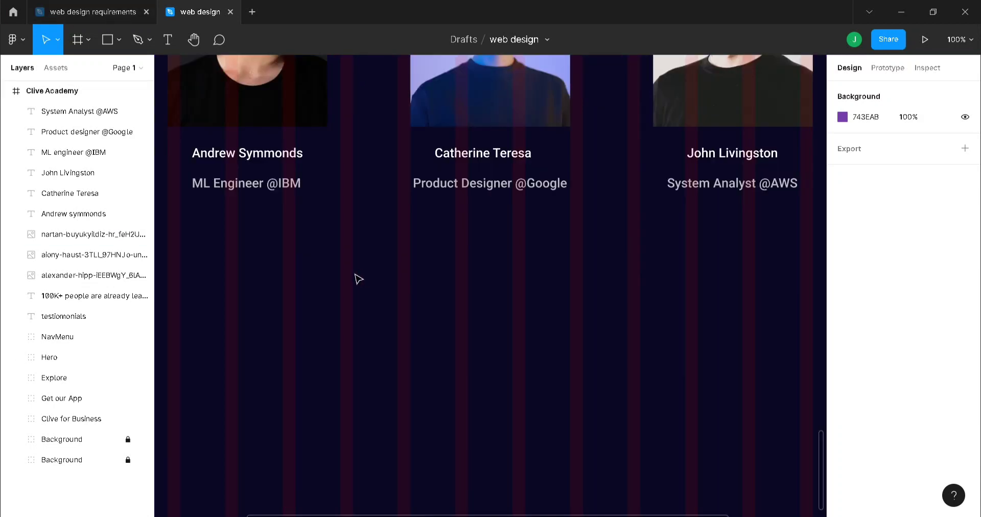
pyautogui.rightClick(371, 216)
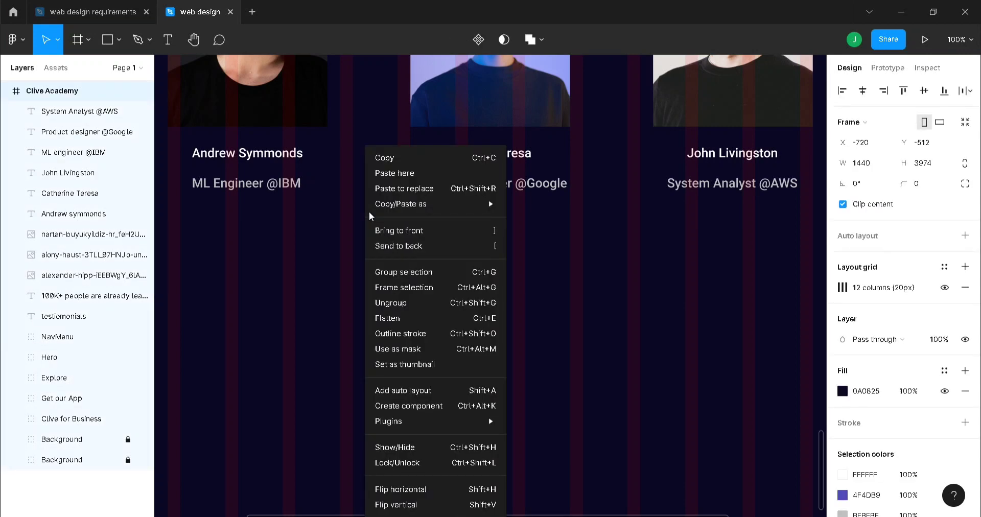
pyautogui.click(560, 233)
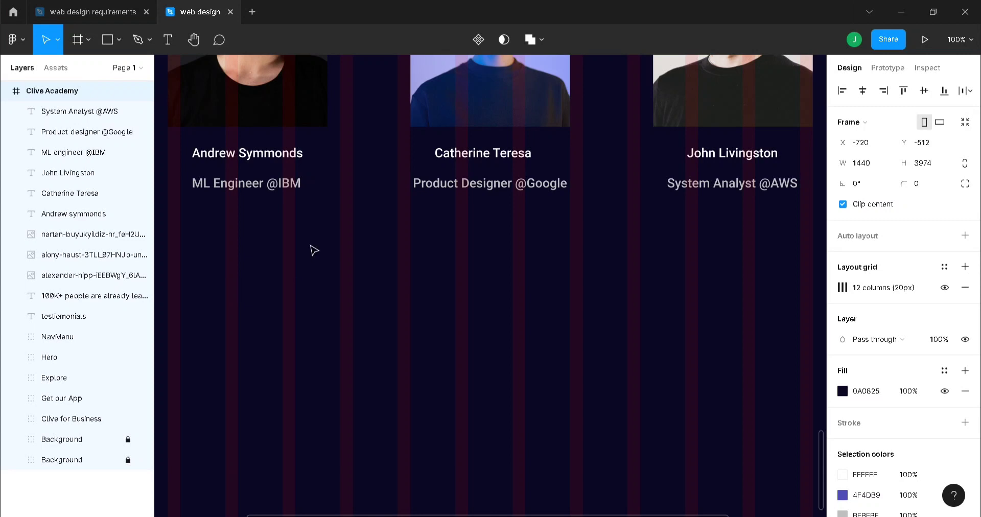
pyautogui.rightClick(336, 207)
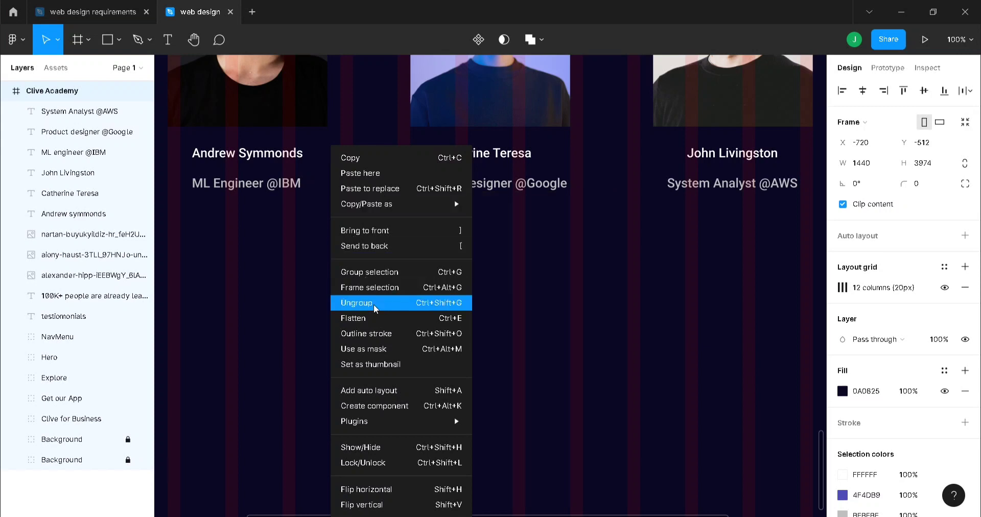
pyautogui.moveTo(413, 425)
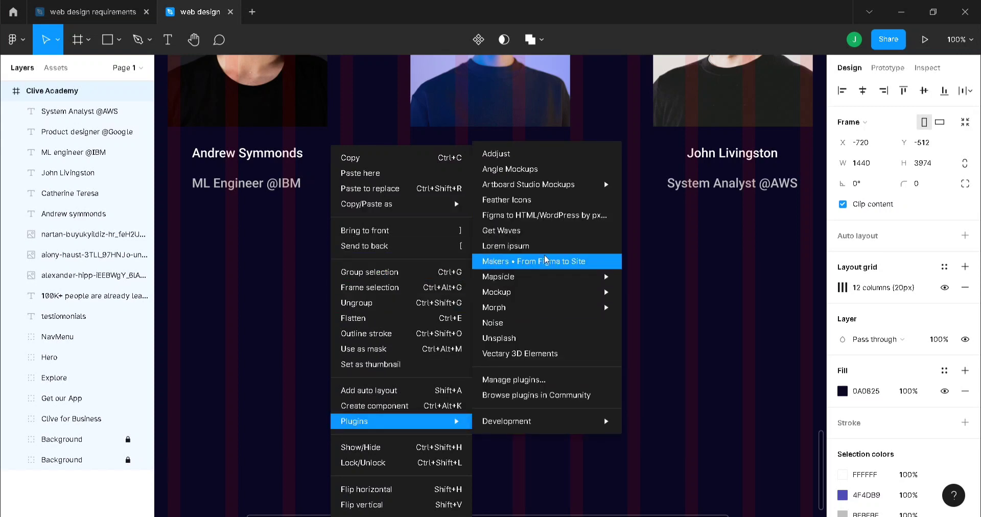
pyautogui.click(517, 248)
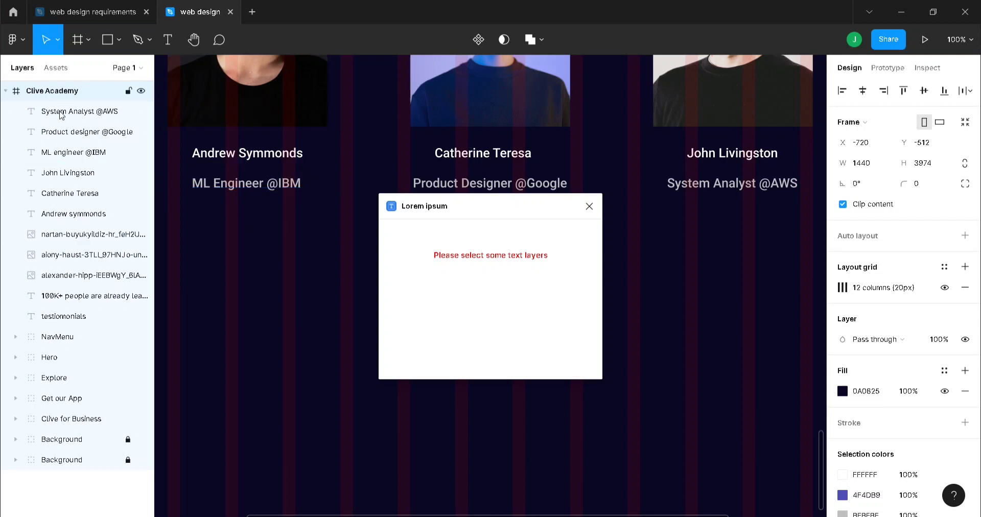
pyautogui.click(245, 264)
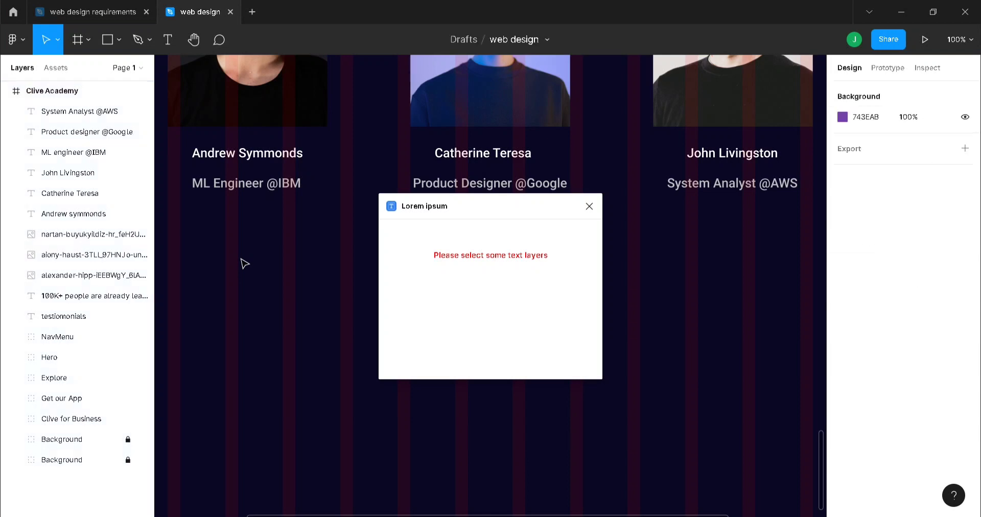
pyautogui.click(239, 82)
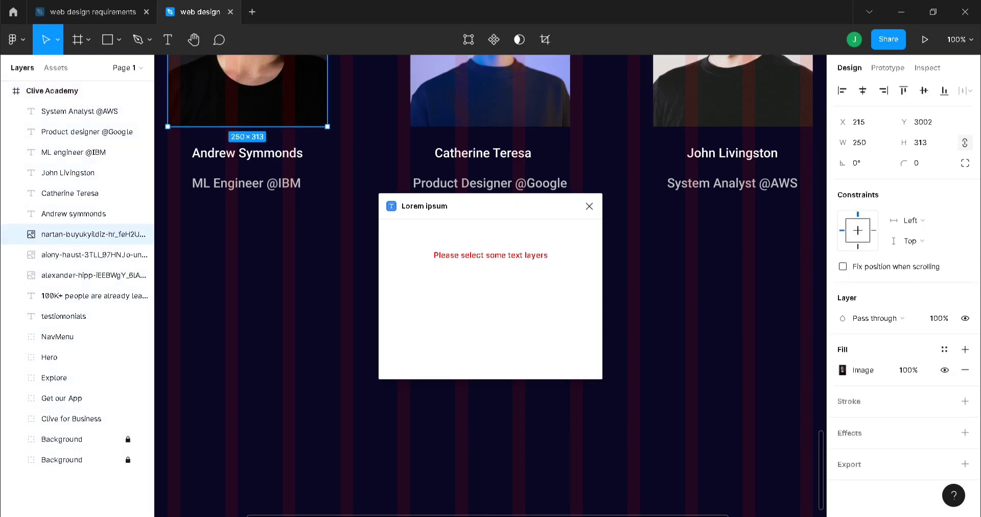
pyautogui.click(589, 206)
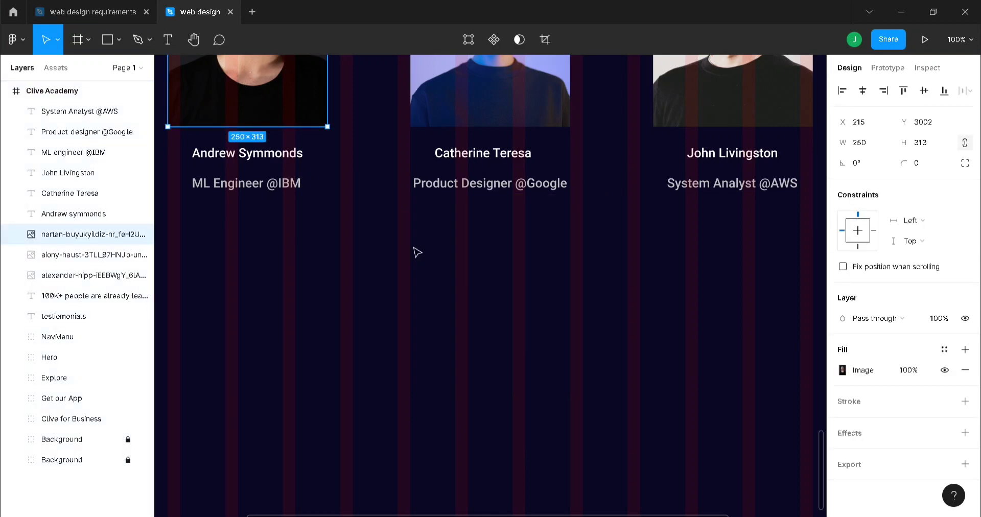
pyautogui.hotkey('ctrl', '-')
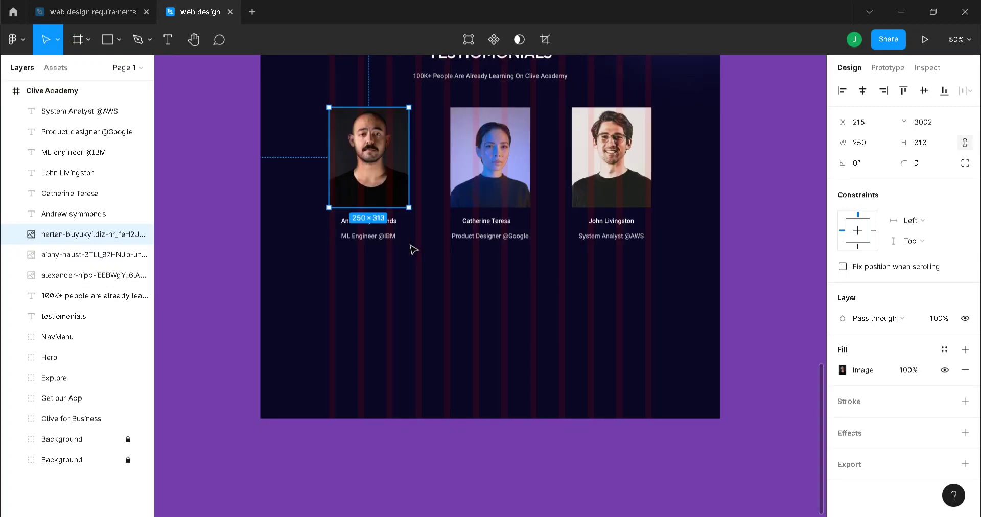
# - Draw a 270×142 rectangle lined up under Andrew Symmonds' photo
pyautogui.press('Escape')
pyautogui.press('r')
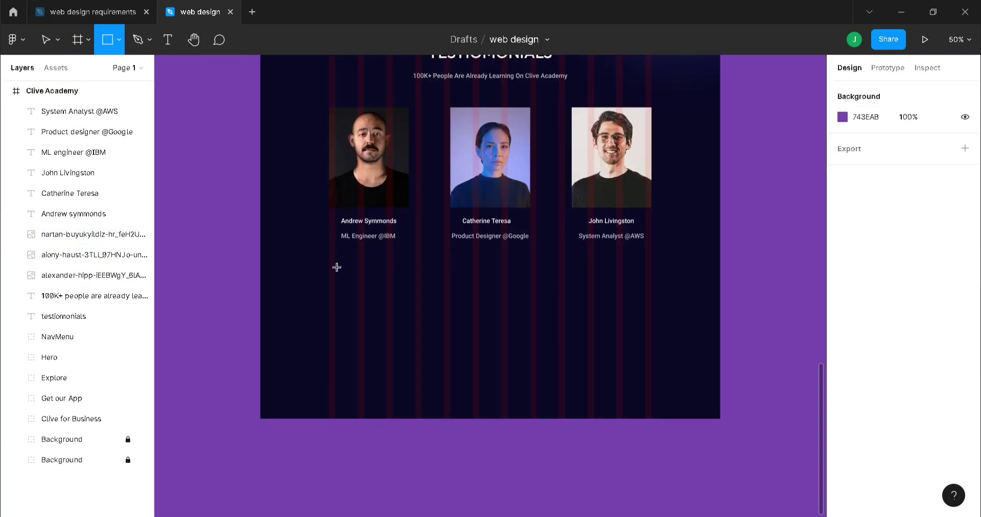
pyautogui.moveTo(337, 267)
pyautogui.mouseDown()
pyautogui.moveTo(409, 323)
pyautogui.moveTo(419, 312)
pyautogui.mouseUp()
pyautogui.moveTo(380, 287)
pyautogui.mouseDown()
pyautogui.moveTo(368, 289)
pyautogui.moveTo(493, 287)
pyautogui.mouseUp()
# - Make two copies of the box and align one under each remaining testimonial card
pyautogui.hotkey('ctrl', 'd')
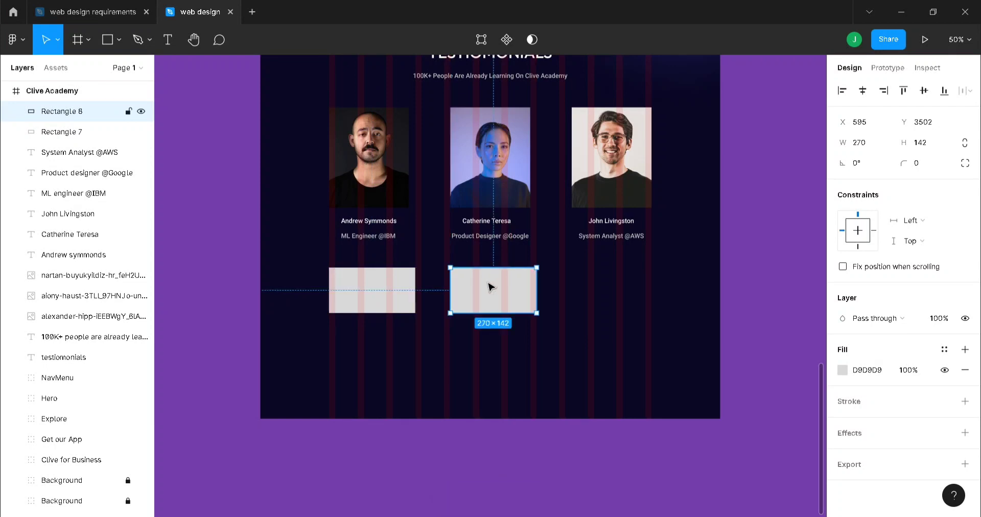
pyautogui.hotkey('ctrl', 'd')
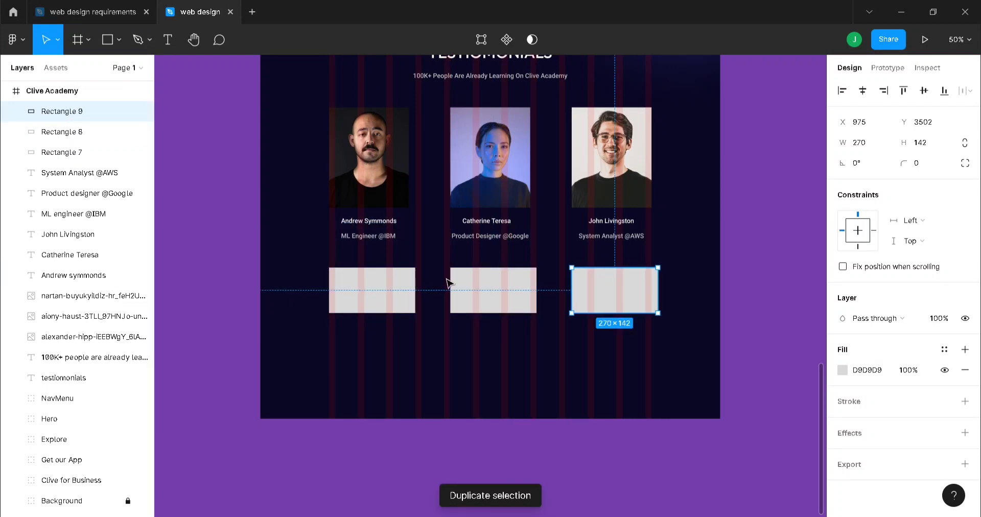
pyautogui.keyDown('shift'); pyautogui.click(511, 299); pyautogui.keyUp('shift')
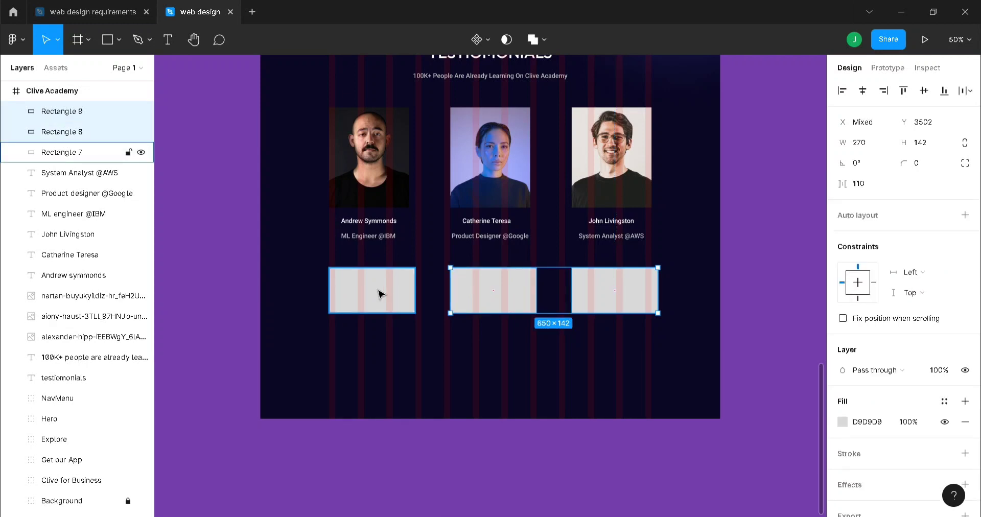
pyautogui.keyDown('shift'); pyautogui.click(381, 291); pyautogui.keyUp('shift')
pyautogui.moveTo(559, 291); pyautogui.dragTo(548, 295)
pyautogui.click(358, 292)
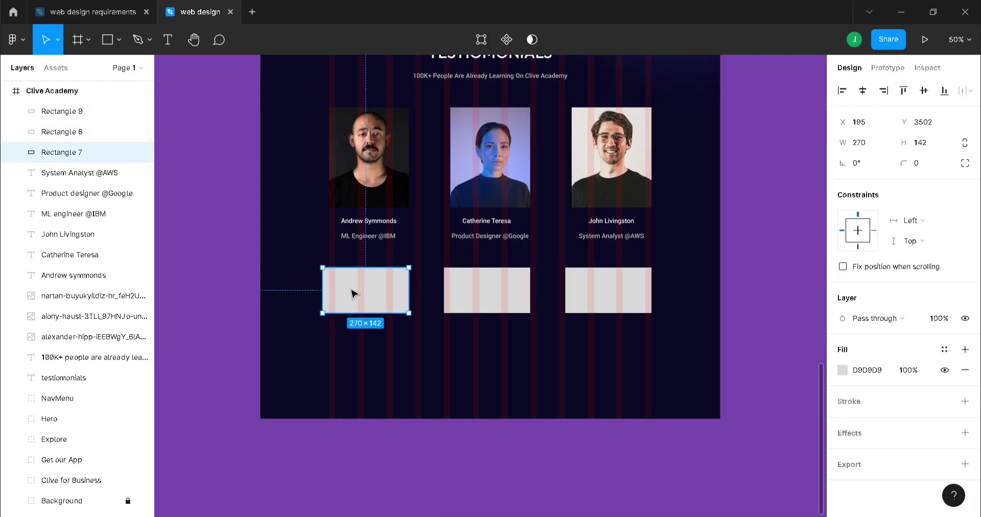
pyautogui.moveTo(353, 292); pyautogui.dragTo(360, 293)
pyautogui.click(499, 291)
pyautogui.moveTo(500, 292); pyautogui.dragTo(502, 294)
pyautogui.keyDown('shift'); pyautogui.click(379, 291); pyautogui.keyUp('shift')
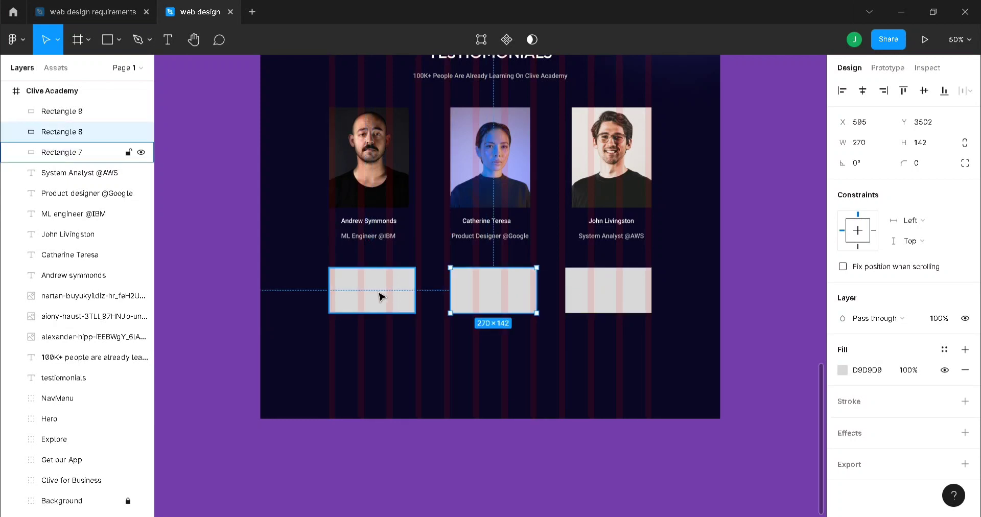
pyautogui.keyDown('shift'); pyautogui.click(572, 292); pyautogui.keyUp('shift')
pyautogui.click(564, 358)
pyautogui.rightClick(564, 358)
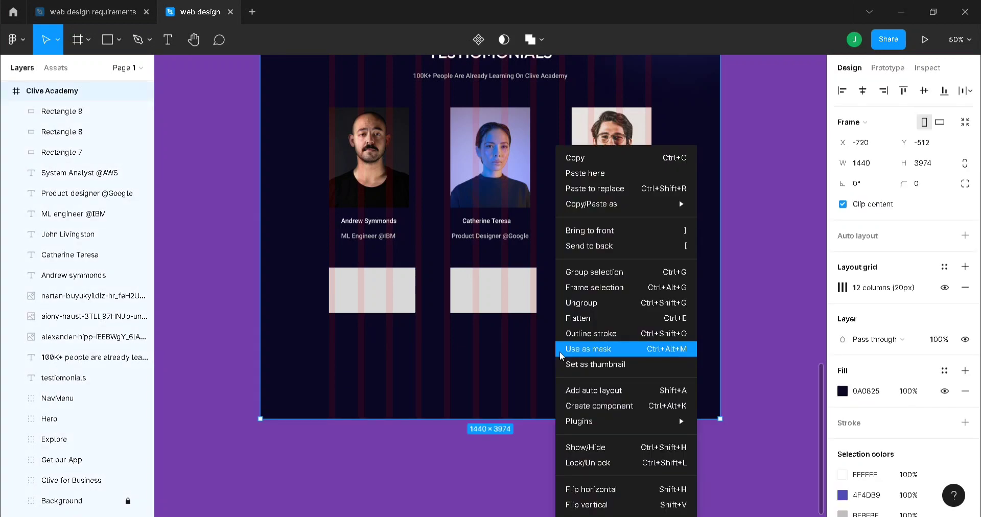
pyautogui.moveTo(628, 422)
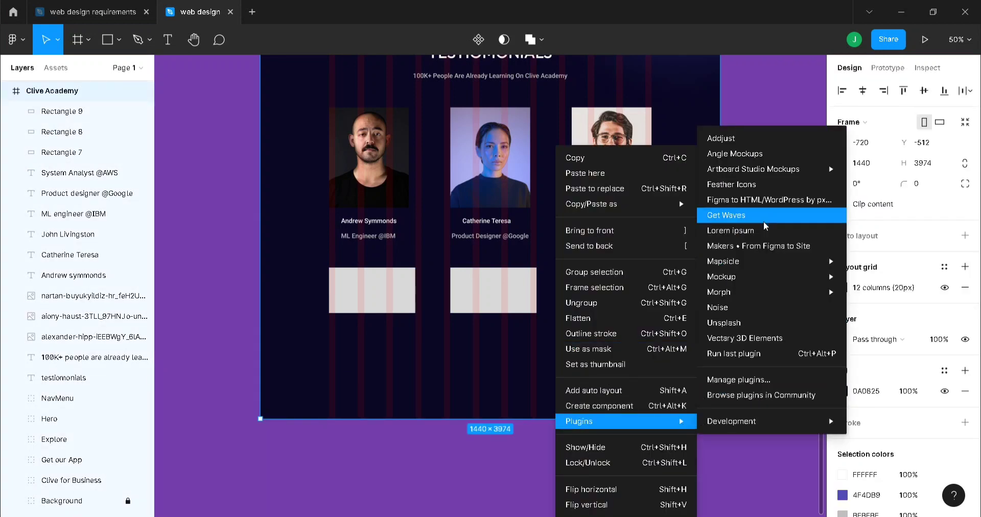
pyautogui.click(731, 231)
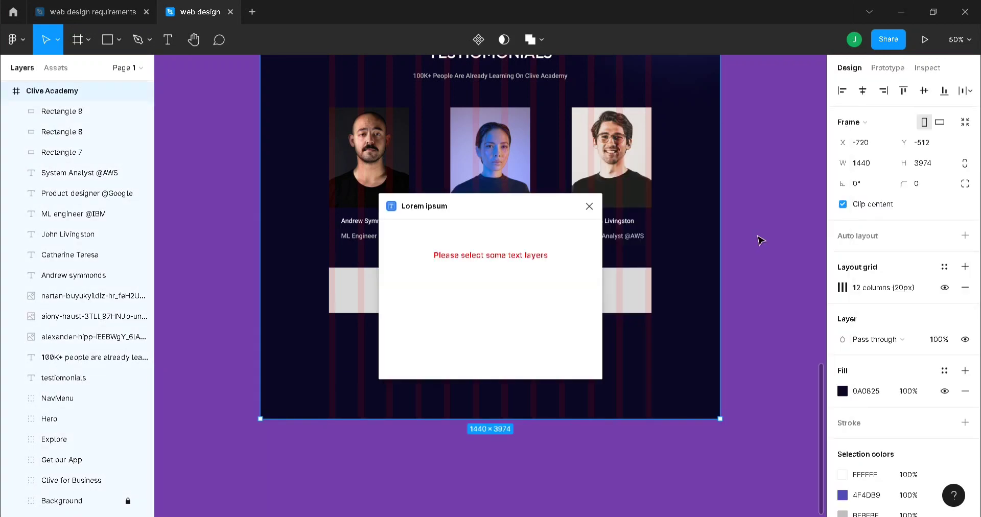
pyautogui.click(344, 287)
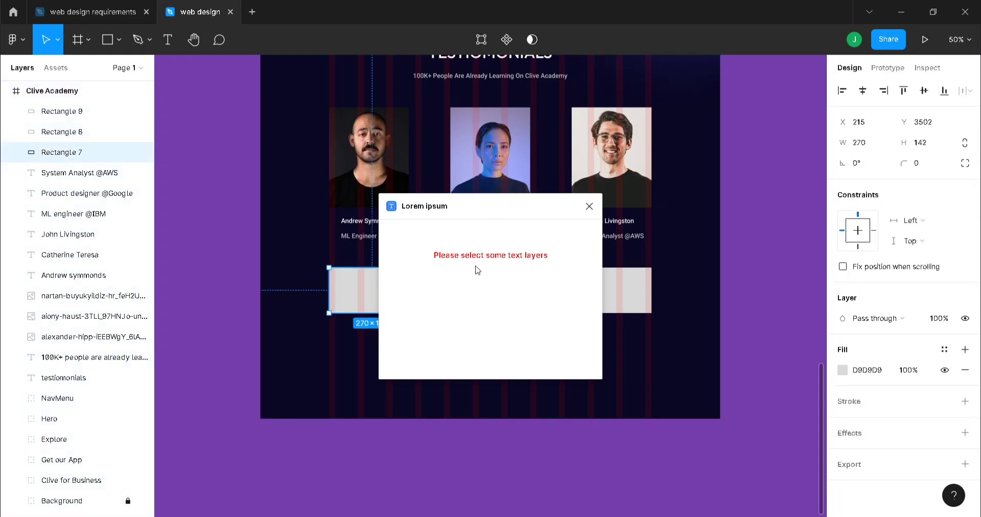
pyautogui.click(588, 206)
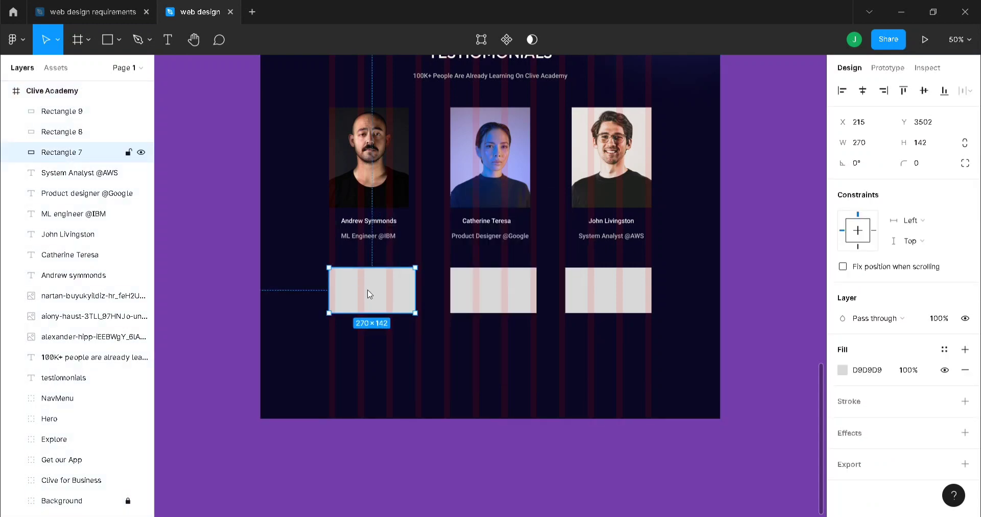
pyautogui.rightClick(367, 291)
pyautogui.moveTo(439, 421)
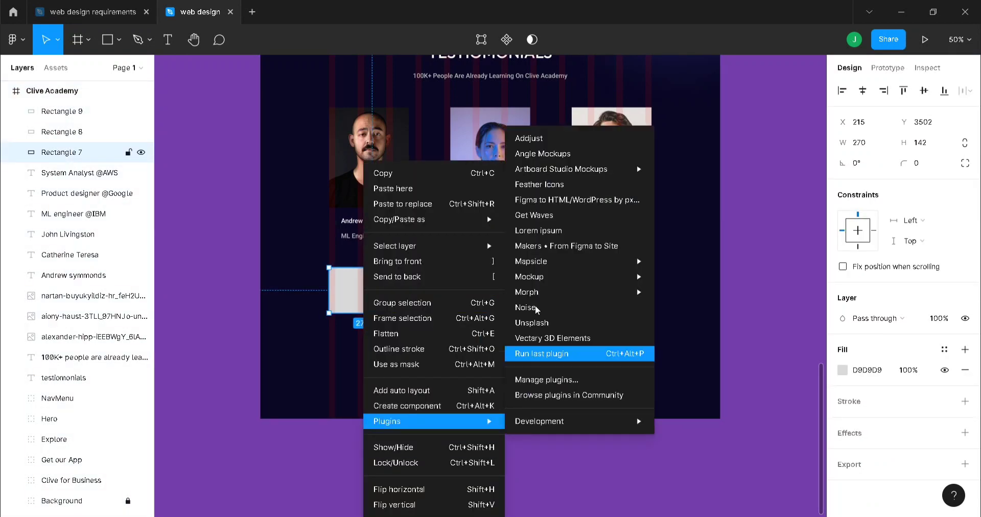
pyautogui.click(544, 234)
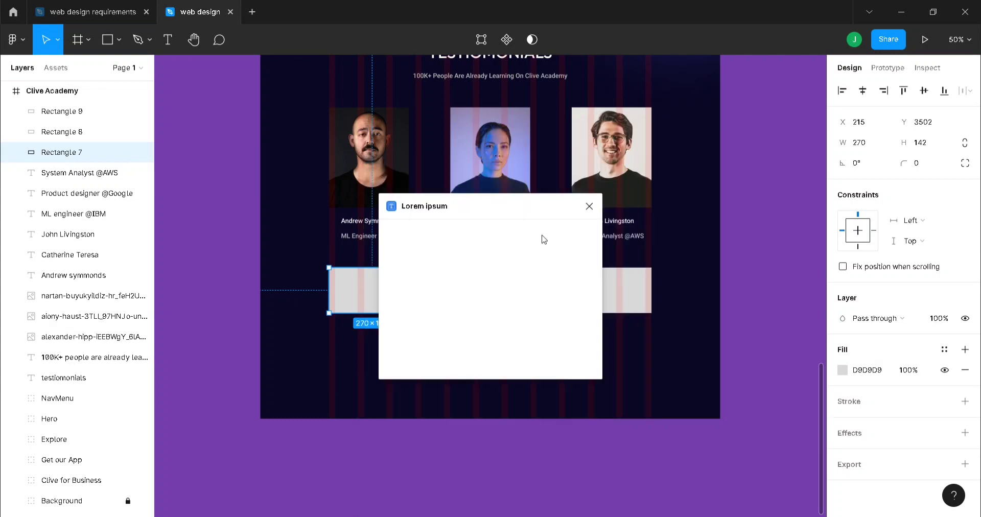
pyautogui.click(588, 207)
pyautogui.click(476, 290)
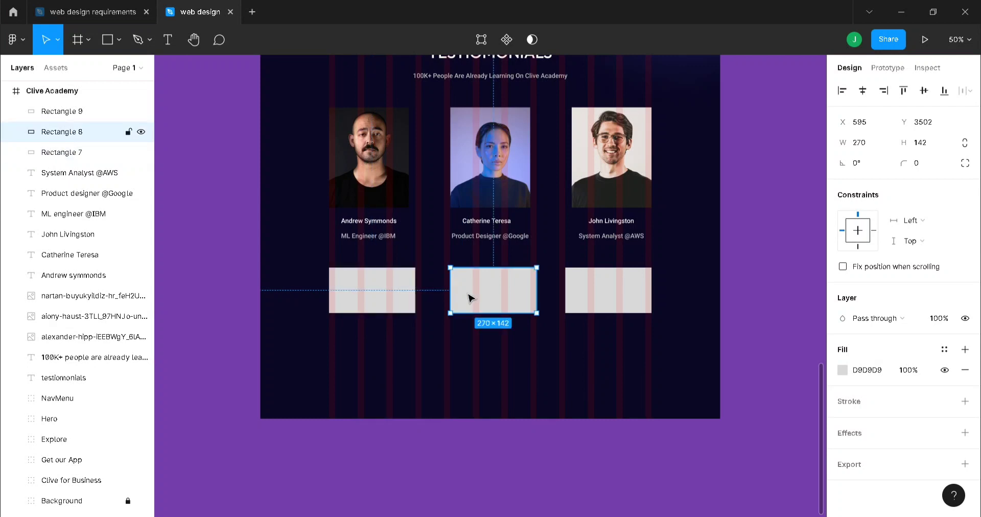
pyautogui.click(381, 280)
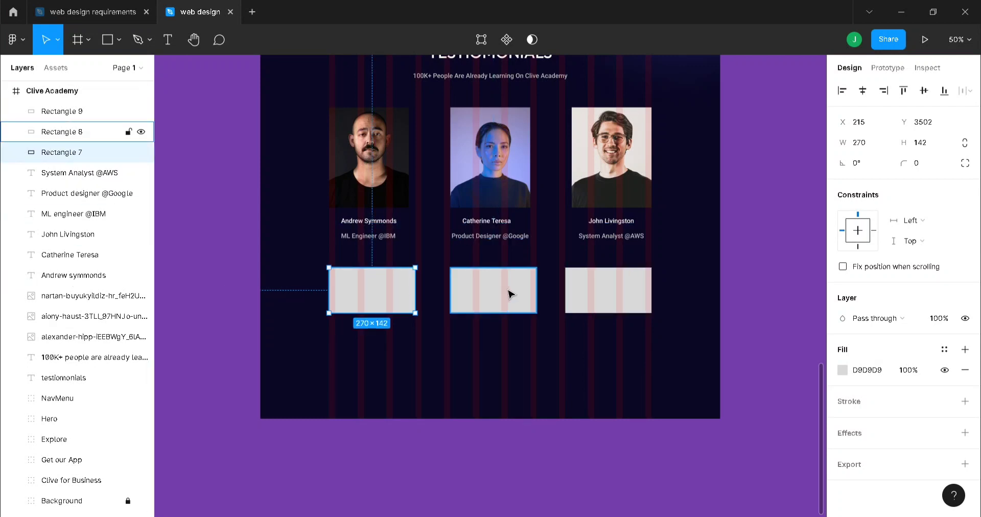
# - Extend the Clive Academy frame's bottom edge so it is 4558 px tall
pyautogui.click(48, 90)
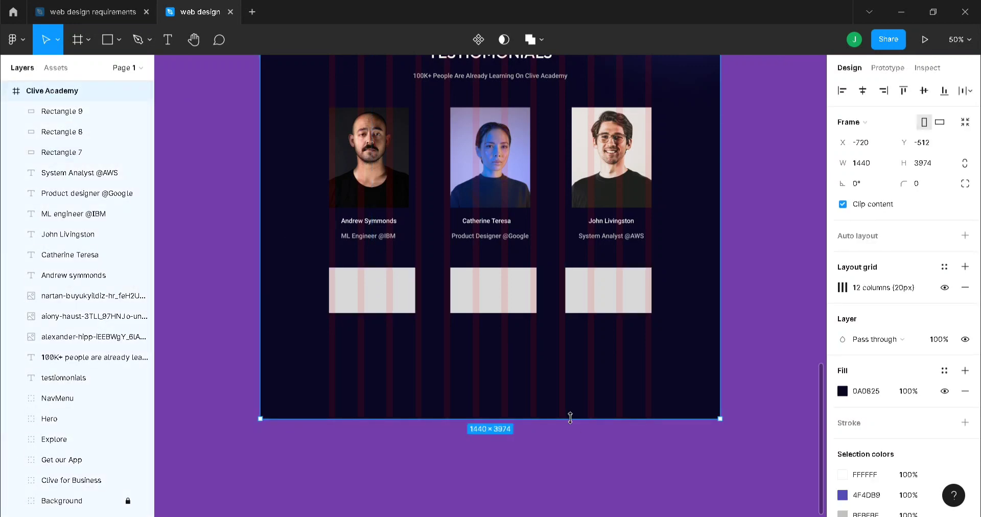
pyautogui.moveTo(570, 418); pyautogui.dragTo(571, 492)
pyautogui.scroll(-3, 614, 465)
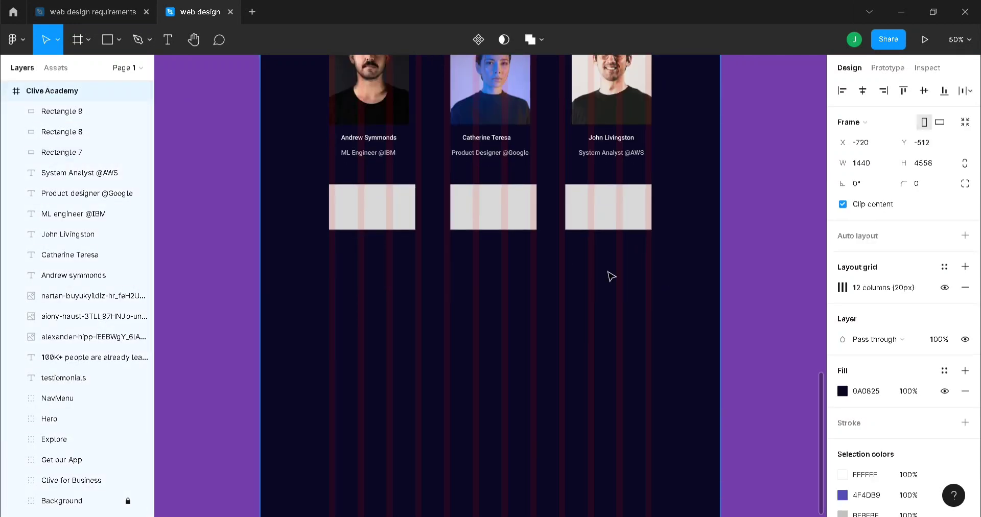
# - Delete the three small grey placeholder boxes beneath the testimonial captions
pyautogui.click(511, 212)
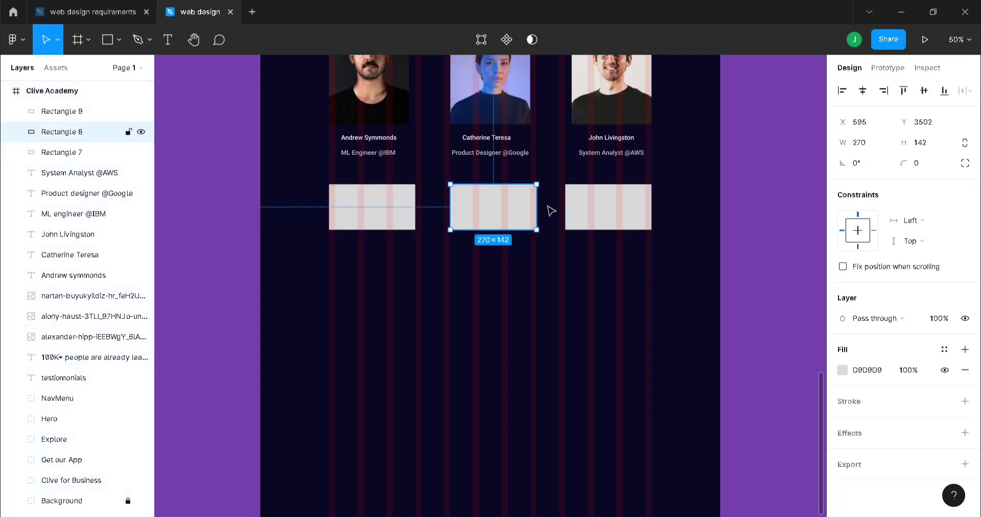
pyautogui.keyDown('shift'); pyautogui.click(574, 210); pyautogui.keyUp('shift')
pyautogui.keyDown('shift'); pyautogui.click(399, 212); pyautogui.keyUp('shift')
pyautogui.press('Delete')
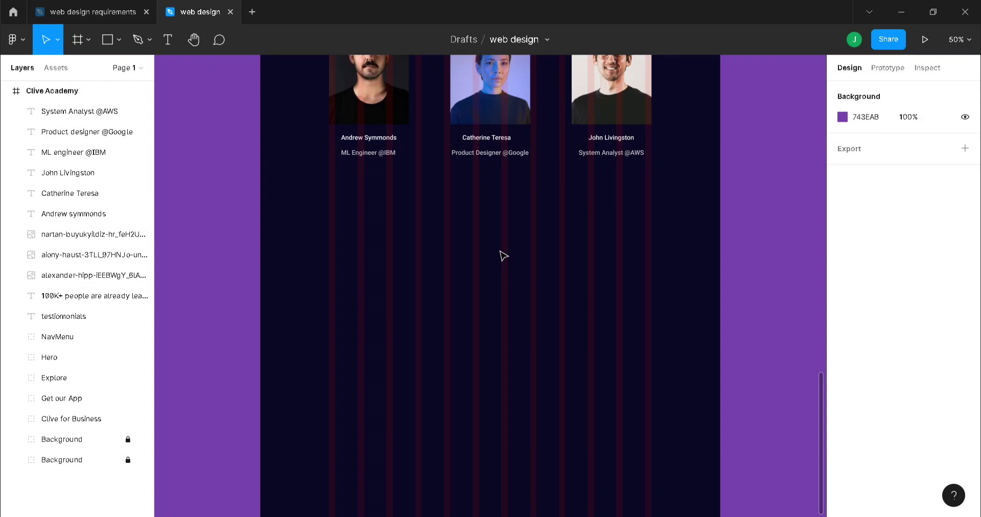
pyautogui.hotkey('ctrl', '-')
pyautogui.scroll(5, 498, 251)
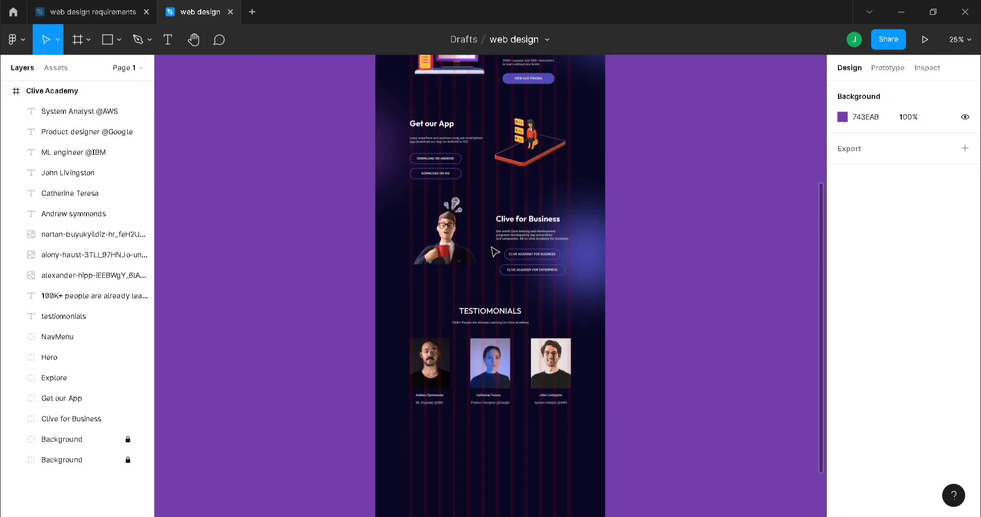
pyautogui.scroll(5, 495, 252)
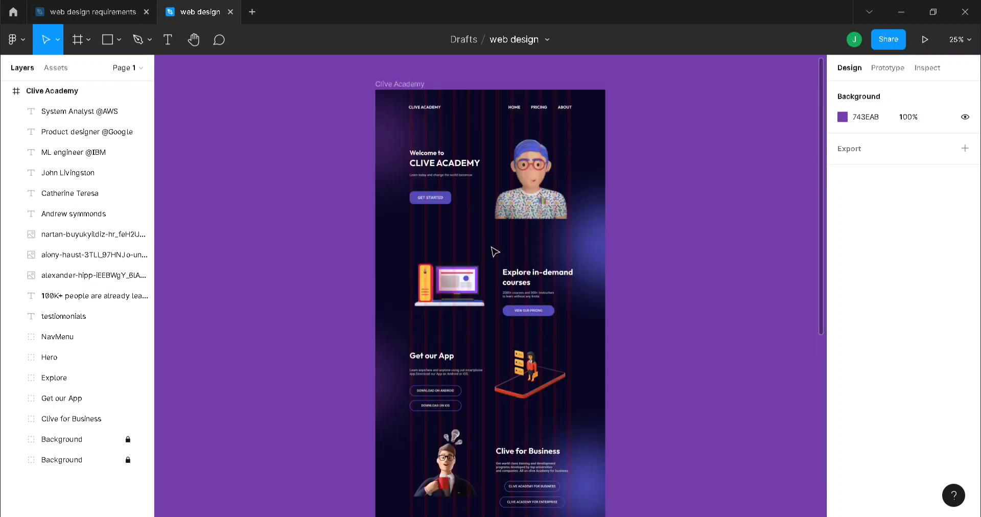
pyautogui.scroll(-8, 495, 251)
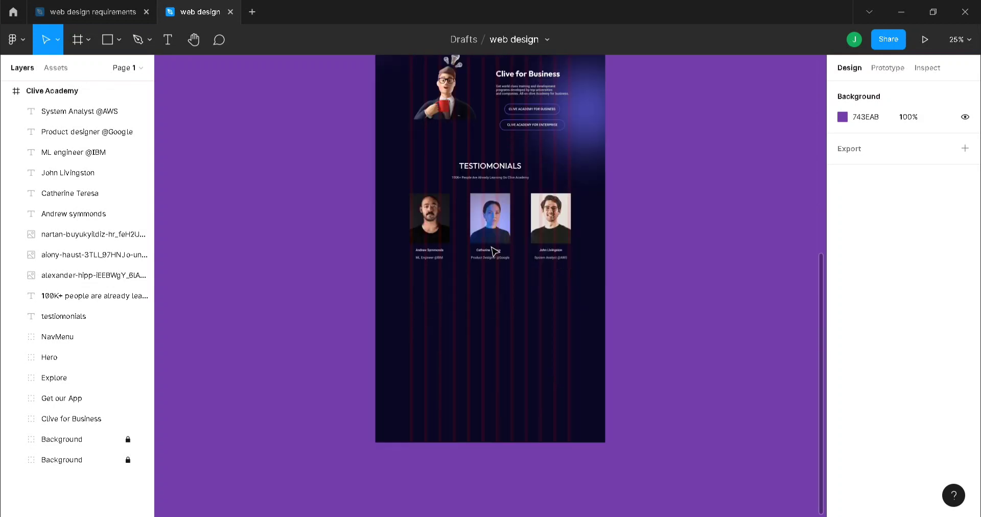
pyautogui.hotkey('ctrl', '+')
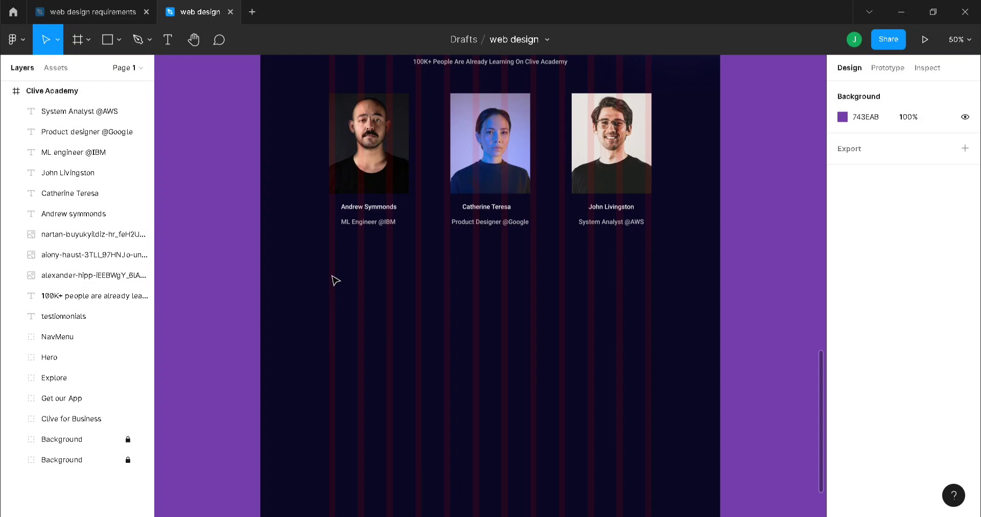
# - Draw a 1010×428 rectangle positioned below the testimonial cards
pyautogui.press('r')
pyautogui.moveTo(331, 275); pyautogui.dragTo(653, 412)
pyautogui.moveTo(432, 340)
pyautogui.mouseDown()
pyautogui.moveTo(419, 344)
pyautogui.moveTo(434, 344)
pyautogui.mouseUp()
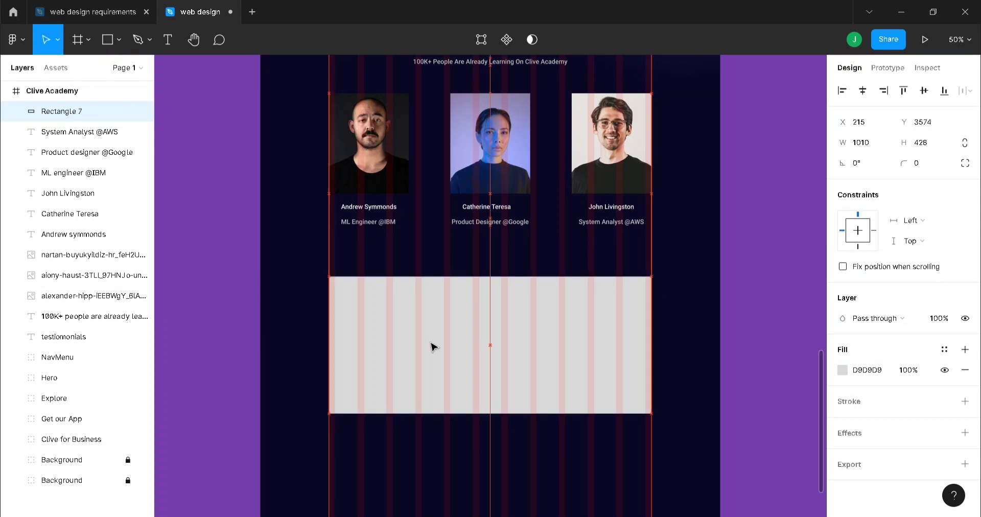
pyautogui.scroll(-1, 451, 324)
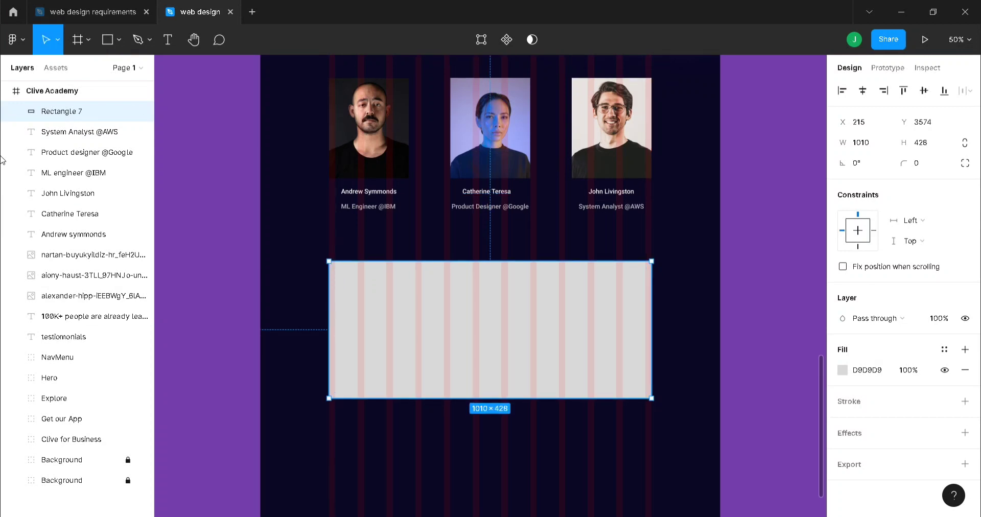
# - Give the new rectangle a corner radius of 25
pyautogui.click(929, 169)
pyautogui.write('25')
pyautogui.press('Return')
# - Switch the rectangle's fill to a linear gradient starting at purple 6F46BC
pyautogui.click(843, 370)
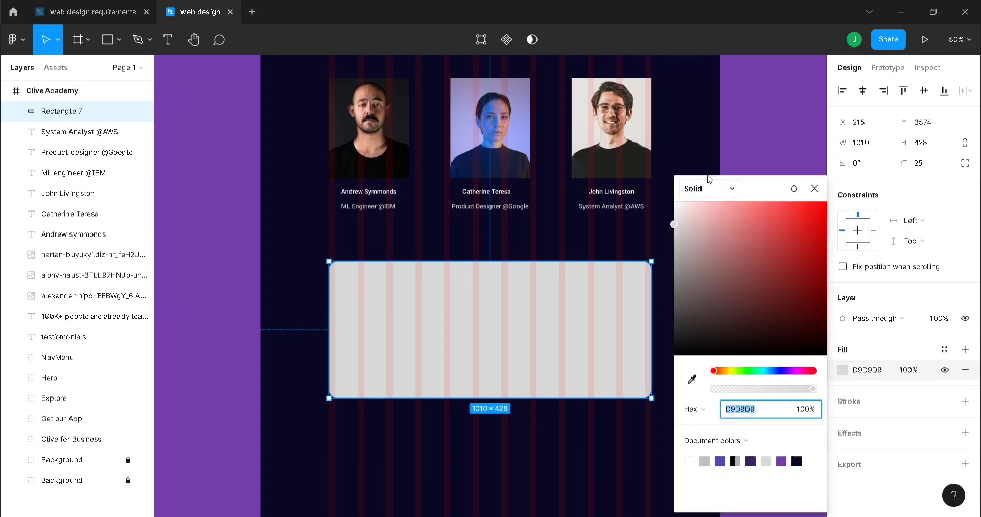
pyautogui.click(709, 189)
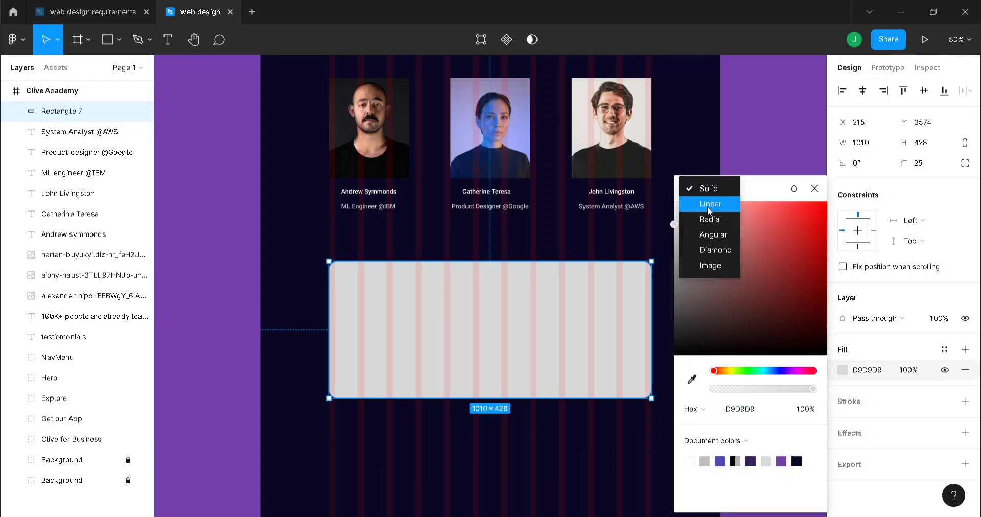
pyautogui.click(709, 202)
pyautogui.click(690, 170)
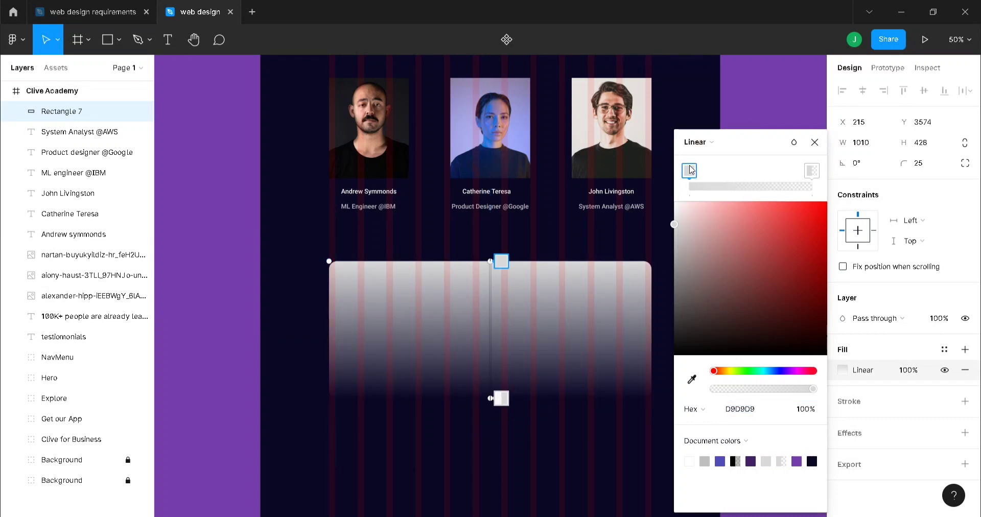
pyautogui.click(746, 407)
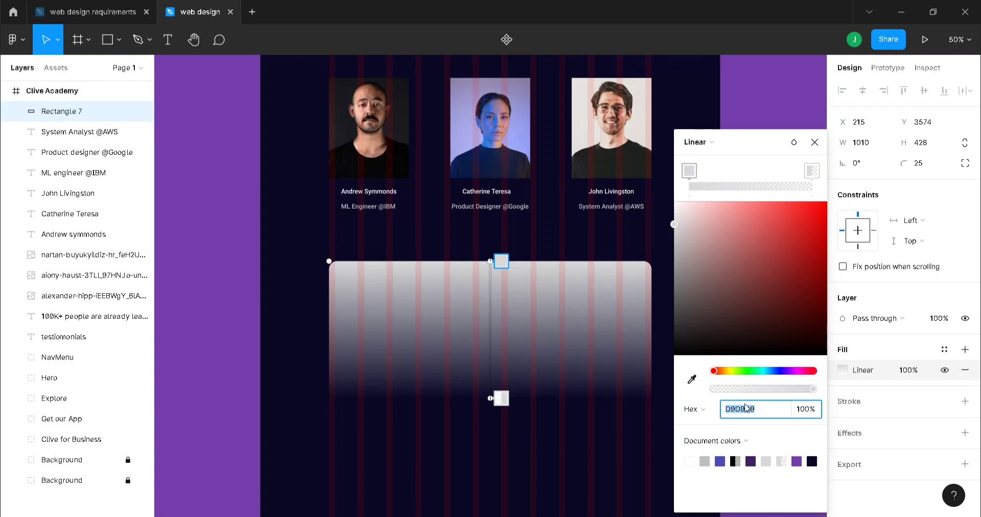
pyautogui.write('6F46BC')
pyautogui.press('Return')
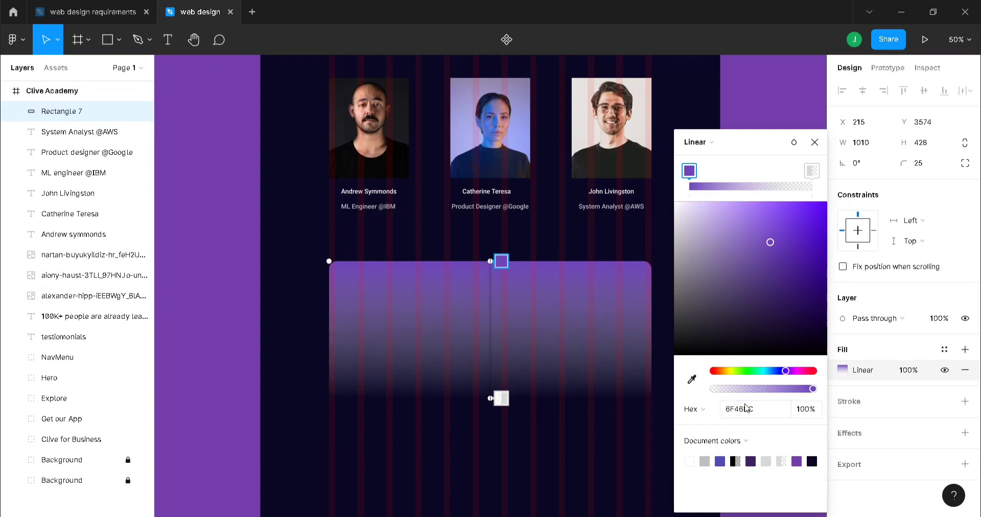
# - Set the gradient's end stop to fully opaque blue-purple 4F4DB9
pyautogui.click(811, 170)
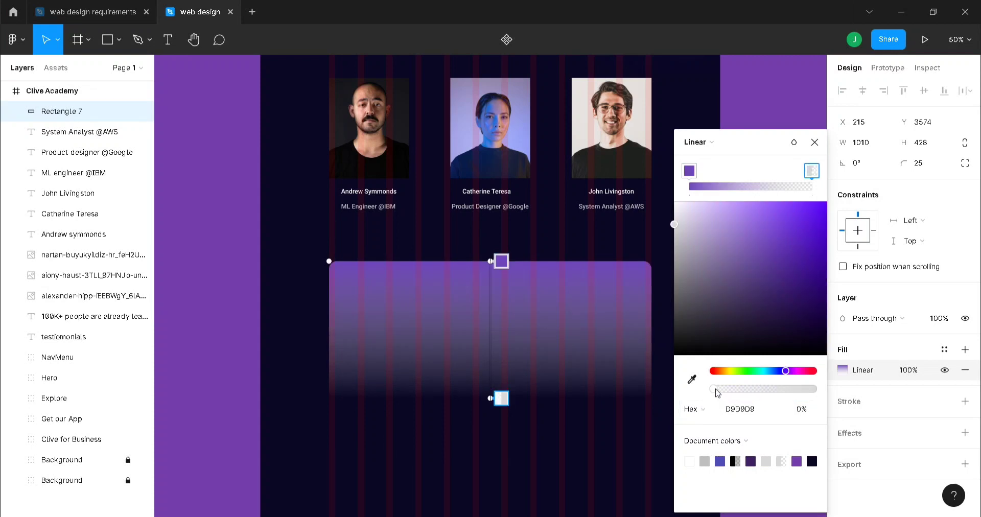
pyautogui.moveTo(714, 391); pyautogui.dragTo(814, 389)
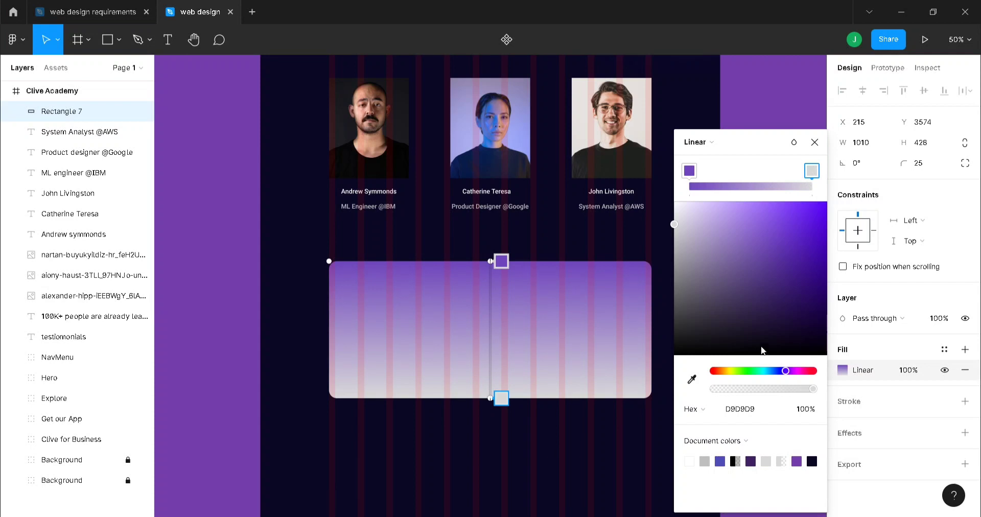
pyautogui.click(736, 411)
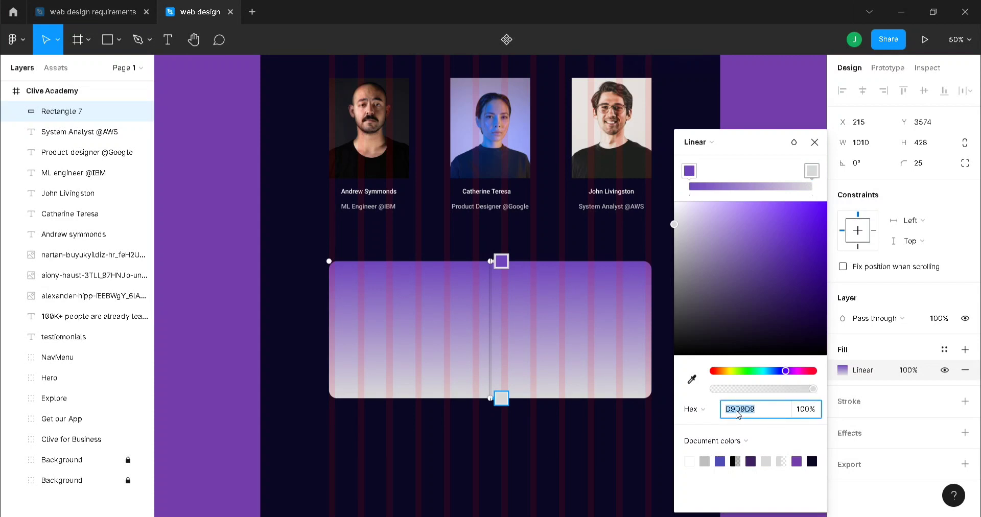
pyautogui.write('4F4DB9')
pyautogui.press('Return')
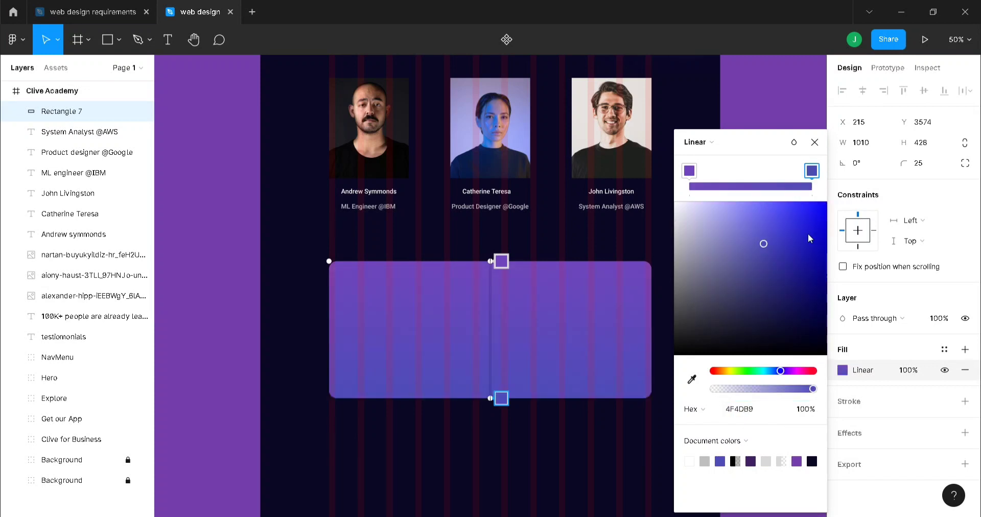
# - Move the gradient start handle down into the rectangle, then toggle the column layout grid
pyautogui.click(690, 171)
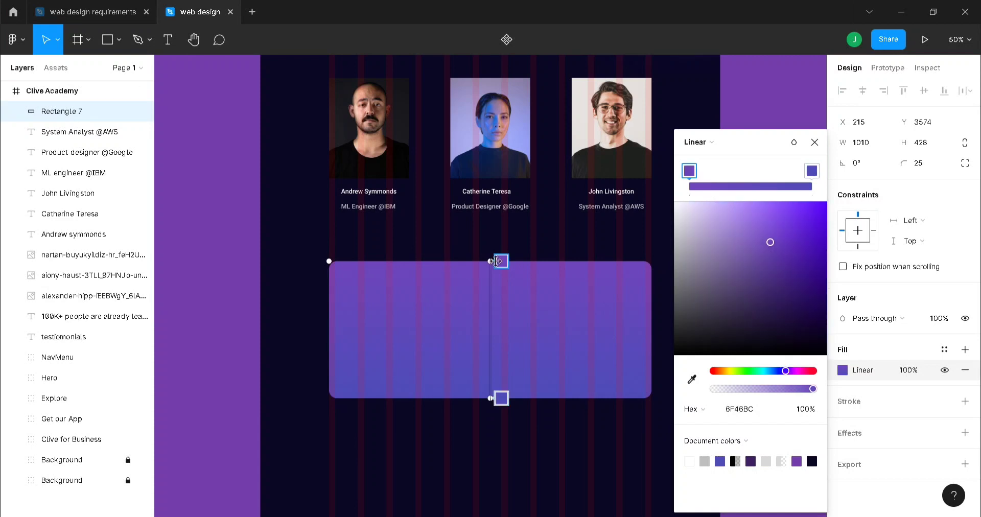
pyautogui.moveTo(503, 262); pyautogui.dragTo(505, 288)
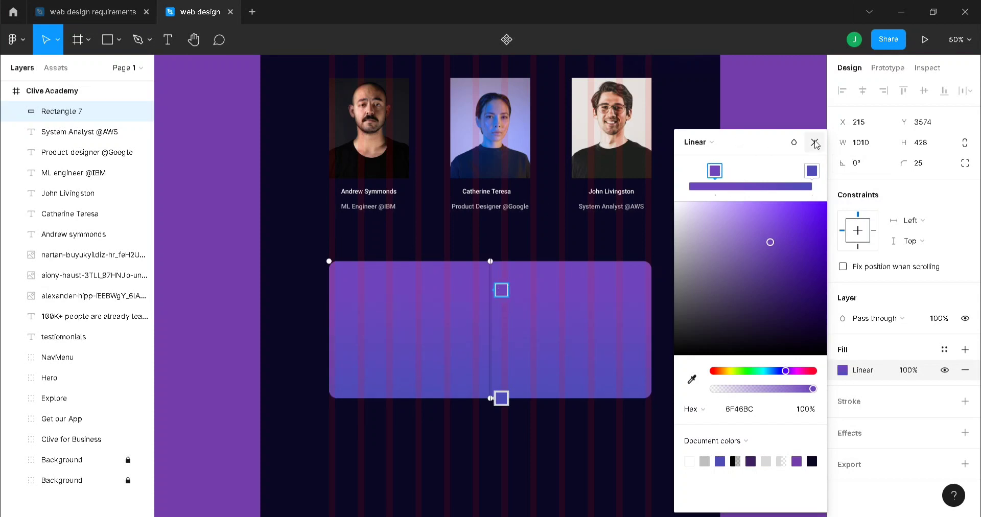
pyautogui.click(814, 142)
pyautogui.click(786, 230)
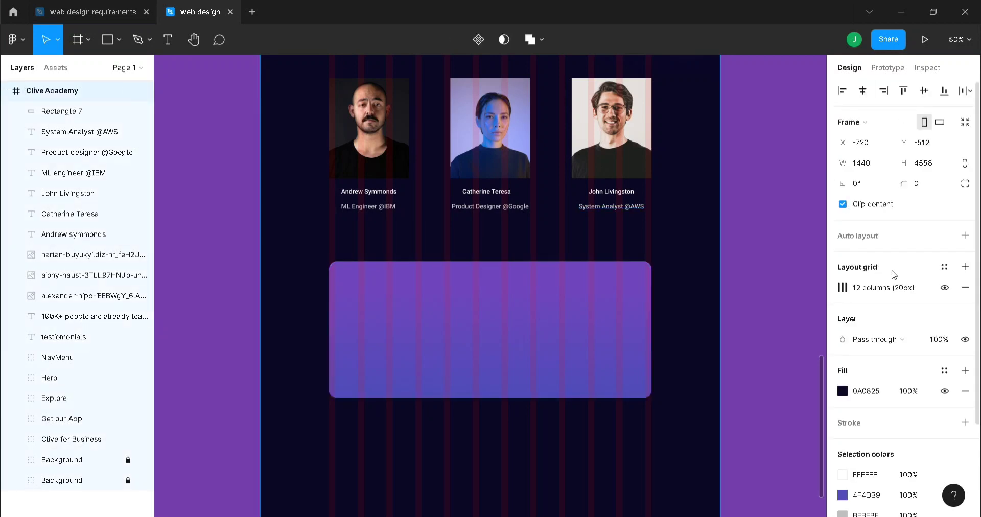
pyautogui.click(944, 289)
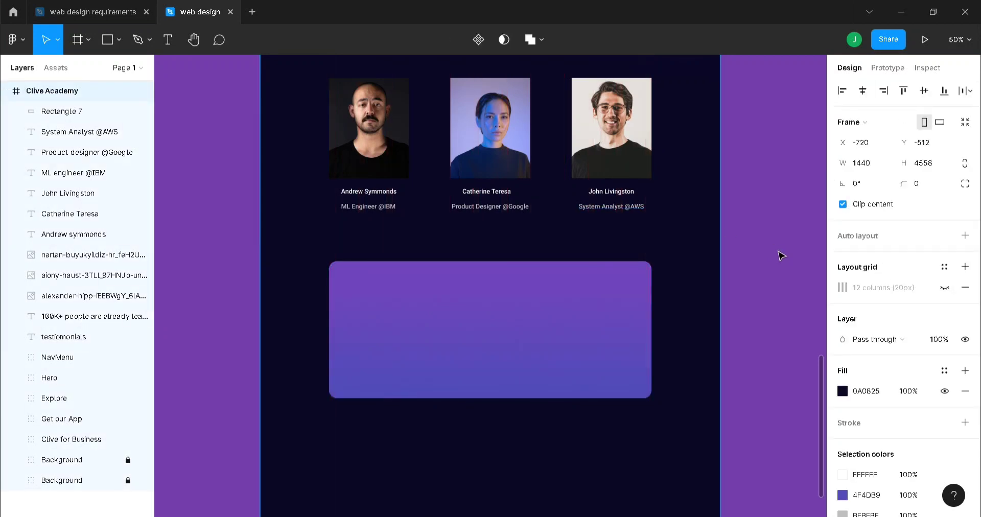
pyautogui.click(944, 288)
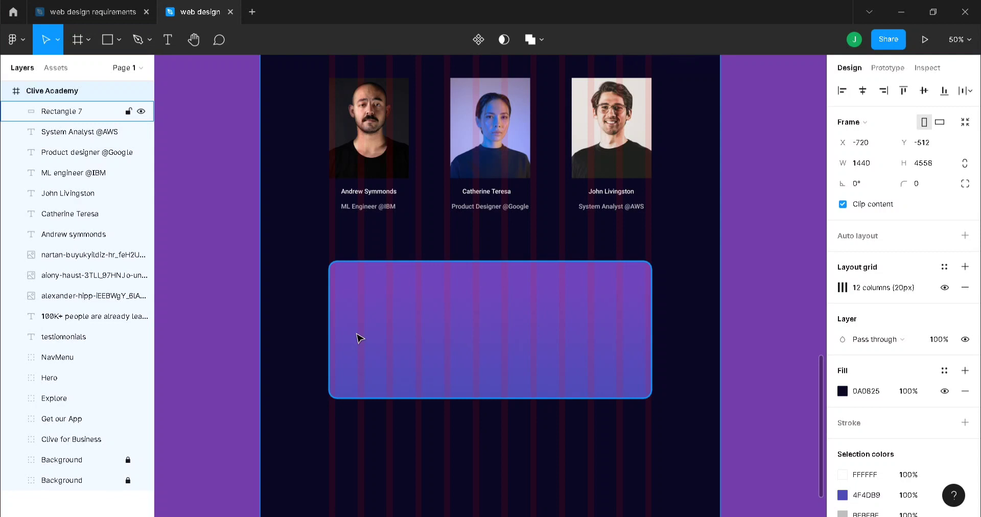
# - Add the heading text 'ARE YOU READY?' on the purple banner
pyautogui.press('t')
pyautogui.hotkey('shift', '0')
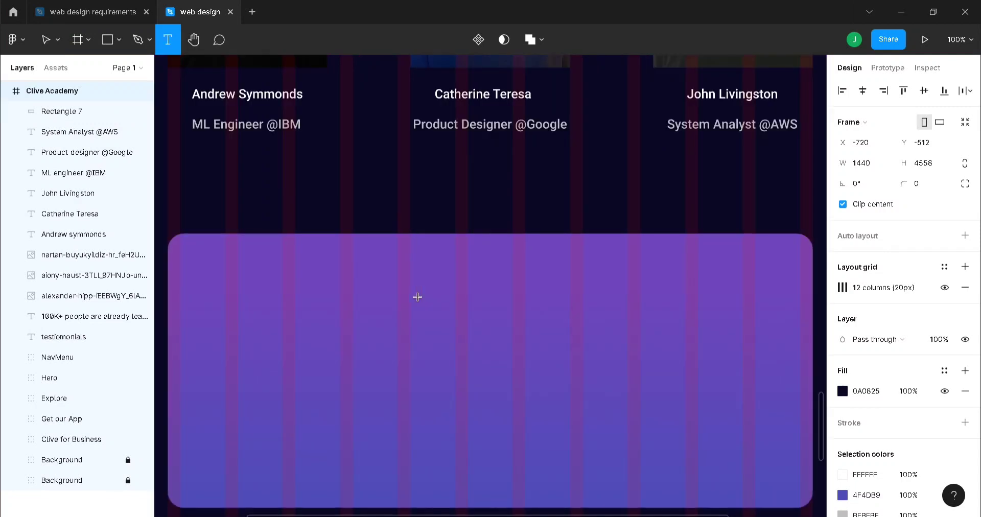
pyautogui.click(418, 299)
pyautogui.write('Are')
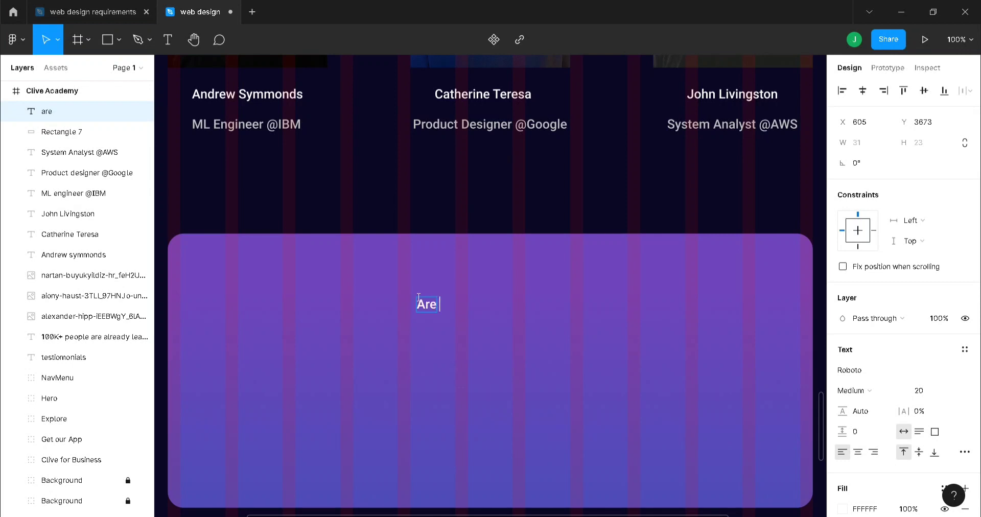
pyautogui.press('BackSpace')
pyautogui.press('BackSpace')
pyautogui.write('RE YOU RE')
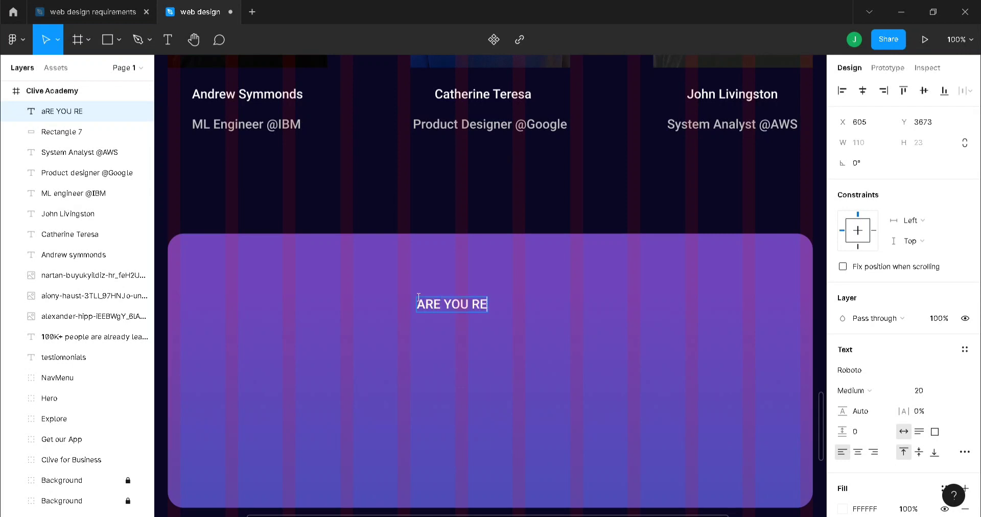
pyautogui.write('ADY?')
pyautogui.press('Escape')
# - Set the heading's font to Outfit Bold at size 50
pyautogui.click(878, 371)
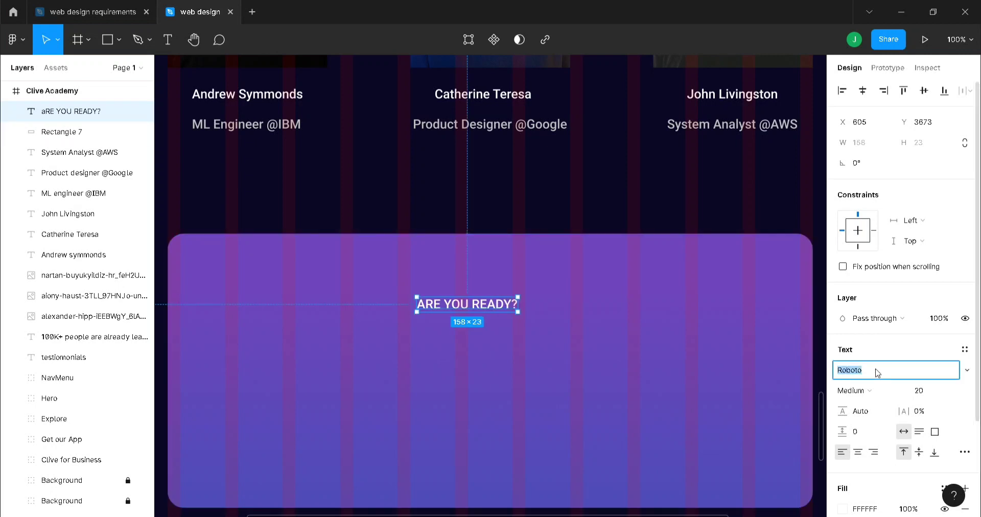
pyautogui.write('Outfit')
pyautogui.press('Return')
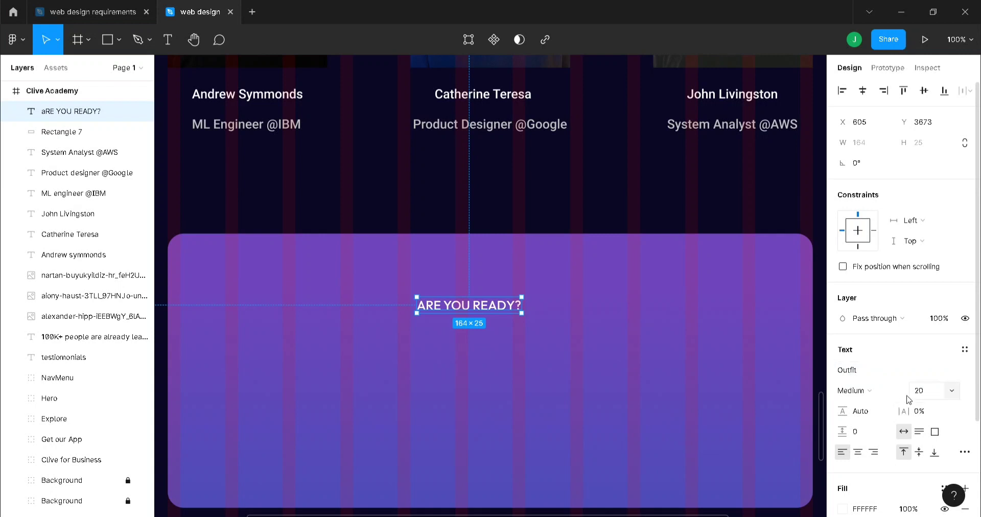
pyautogui.click(872, 393)
pyautogui.click(889, 418)
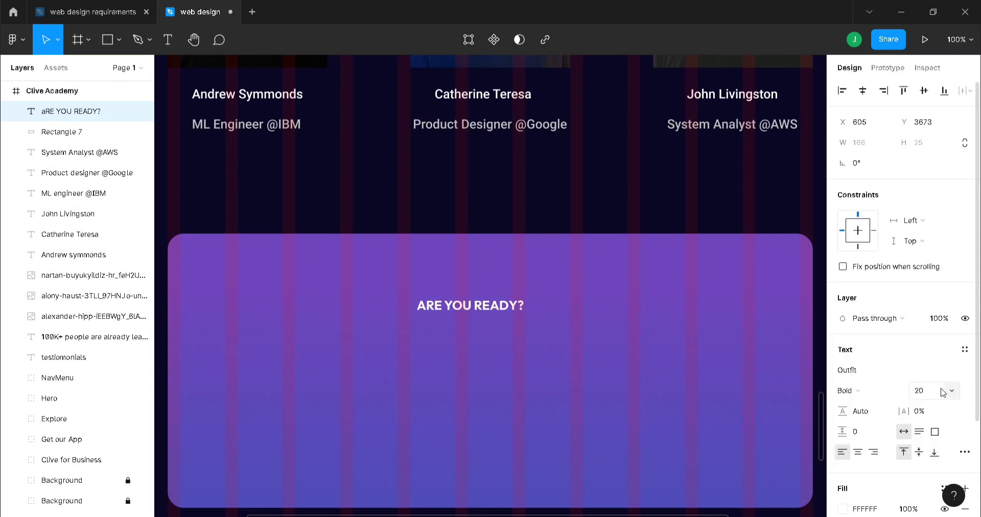
pyautogui.click(938, 392)
pyautogui.write('50')
pyautogui.press('Return')
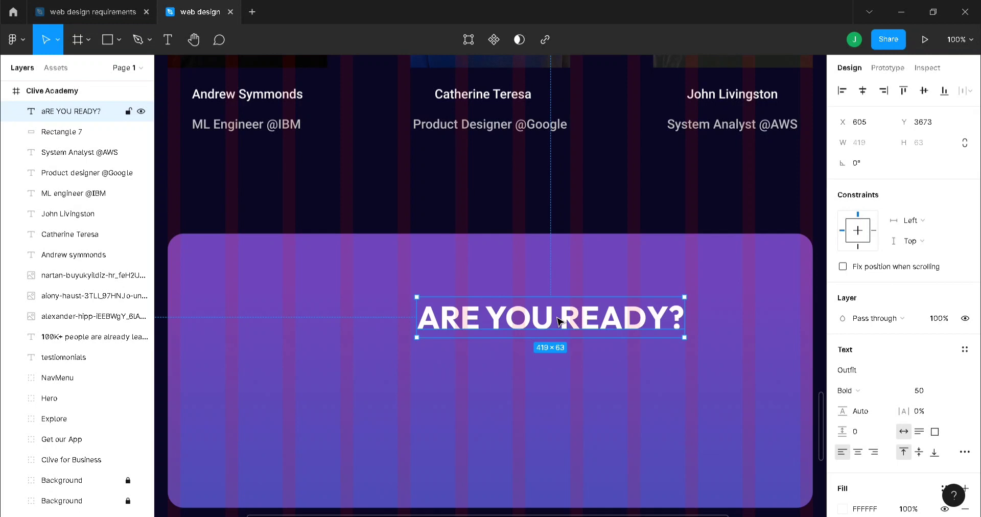
pyautogui.click(938, 393)
# - Shrink the heading to size 25, drag it near the banner's top, and duplicate it
pyautogui.write('25')
pyautogui.press('Return')
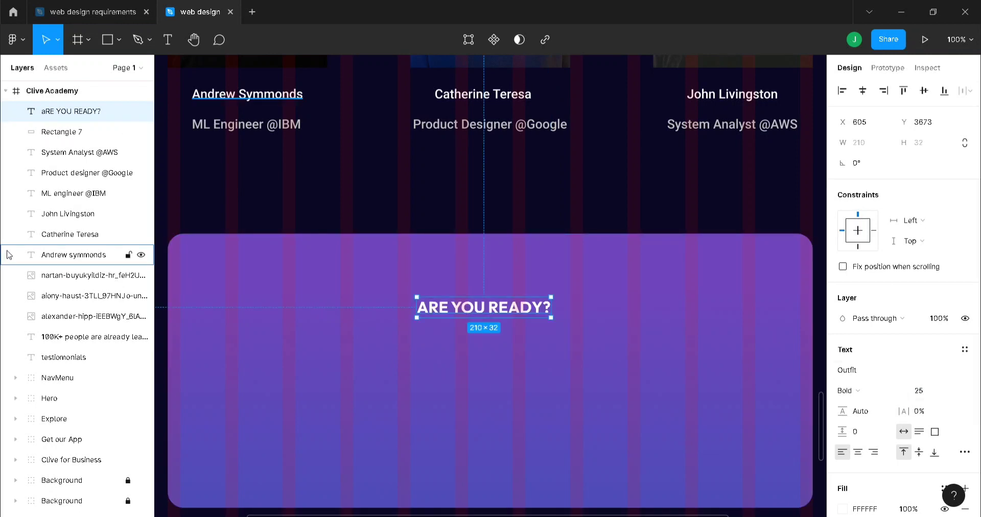
pyautogui.moveTo(511, 308); pyautogui.dragTo(517, 267)
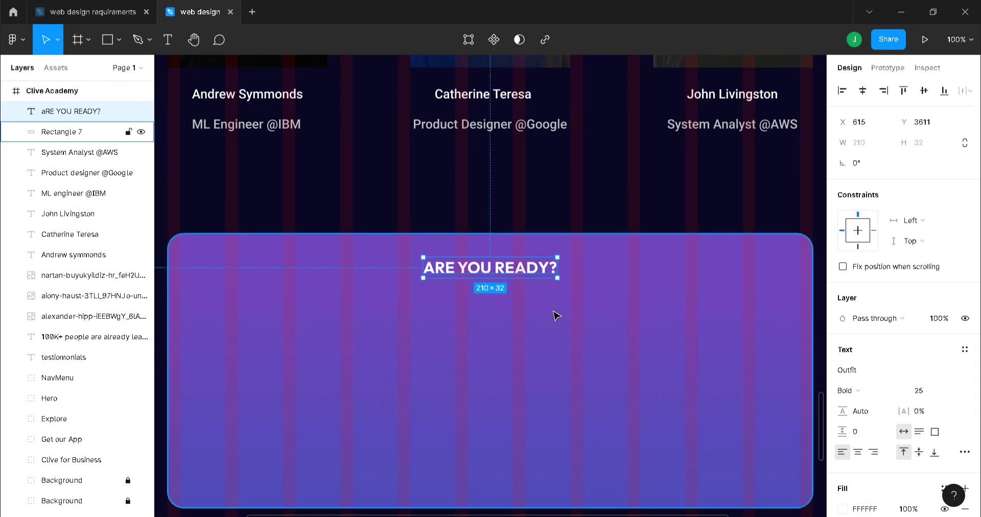
pyautogui.hotkey('ctrl', 'd')
# - Move the copy below the heading and retype it as the two-line subtitle, centred horizontally
pyautogui.moveTo(500, 270); pyautogui.dragTo(499, 323)
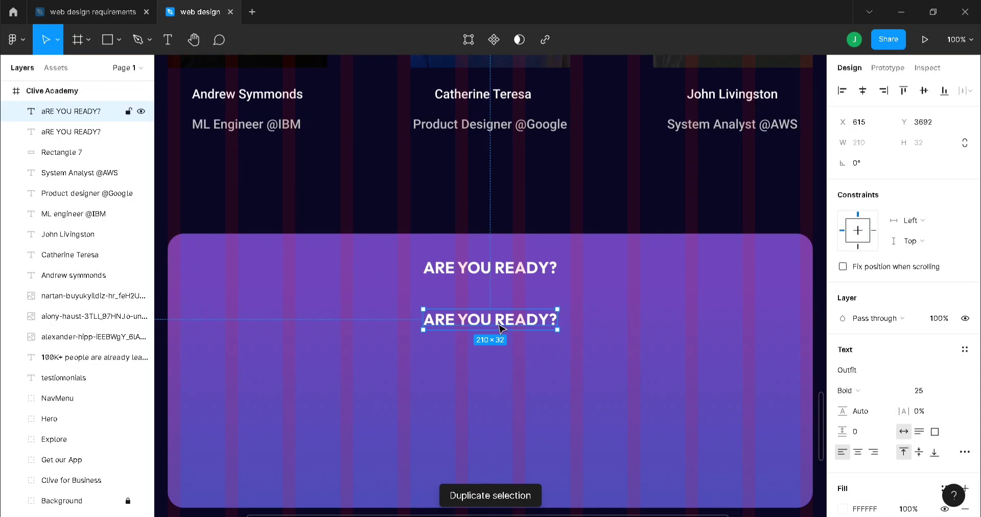
pyautogui.doubleClick(499, 323)
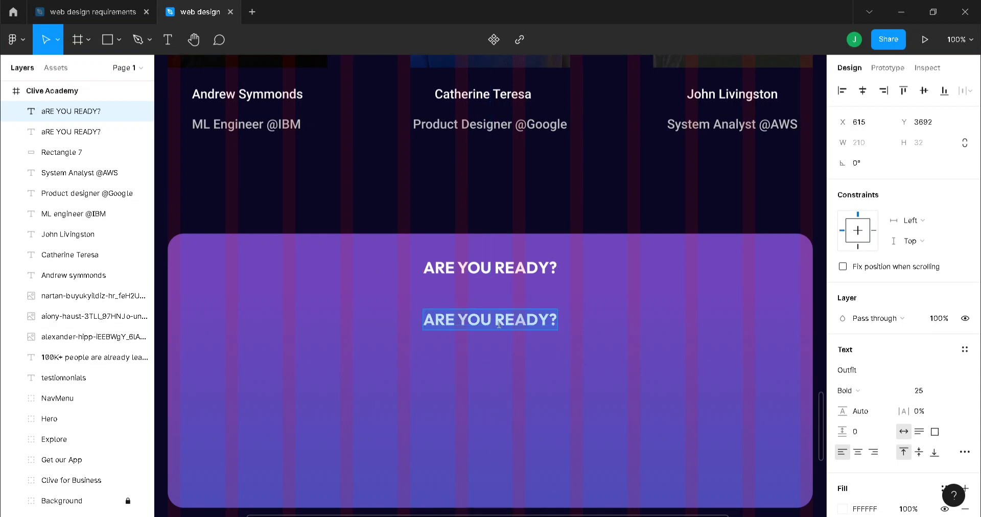
pyautogui.write('Join ')
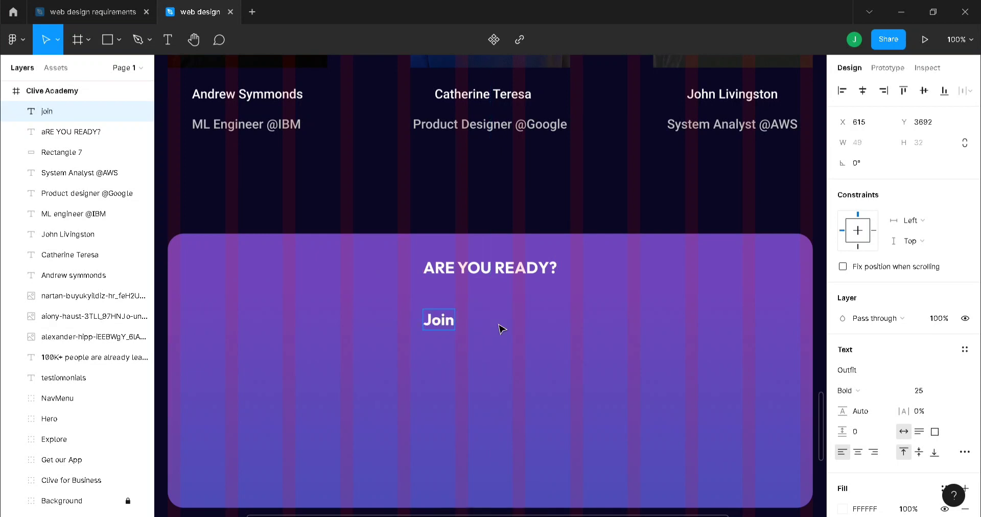
pyautogui.write('Now An')
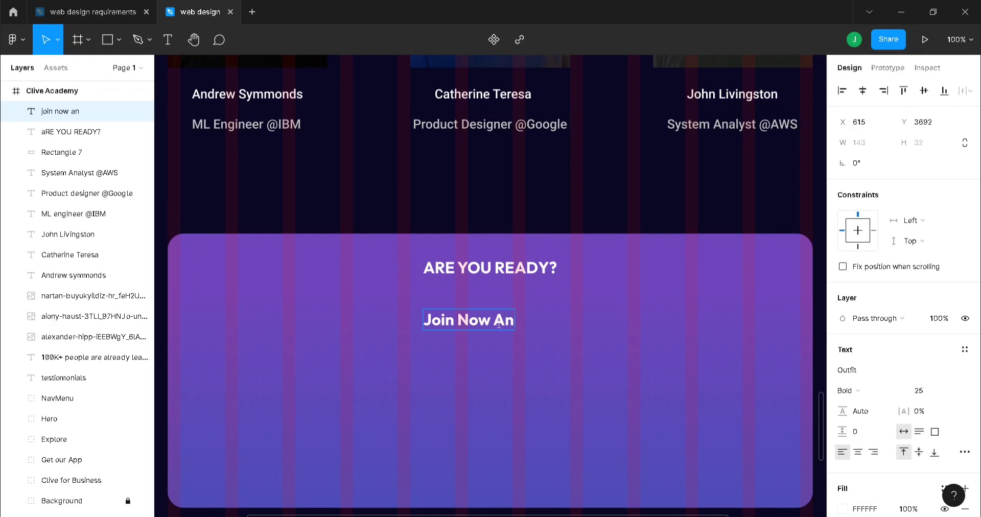
pyautogui.write('d Get')
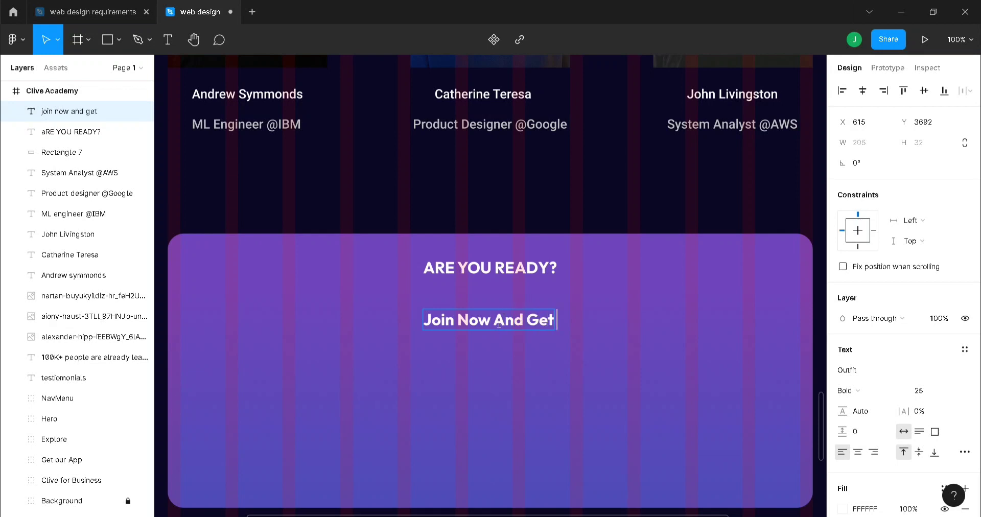
pyautogui.write(' Uptom')
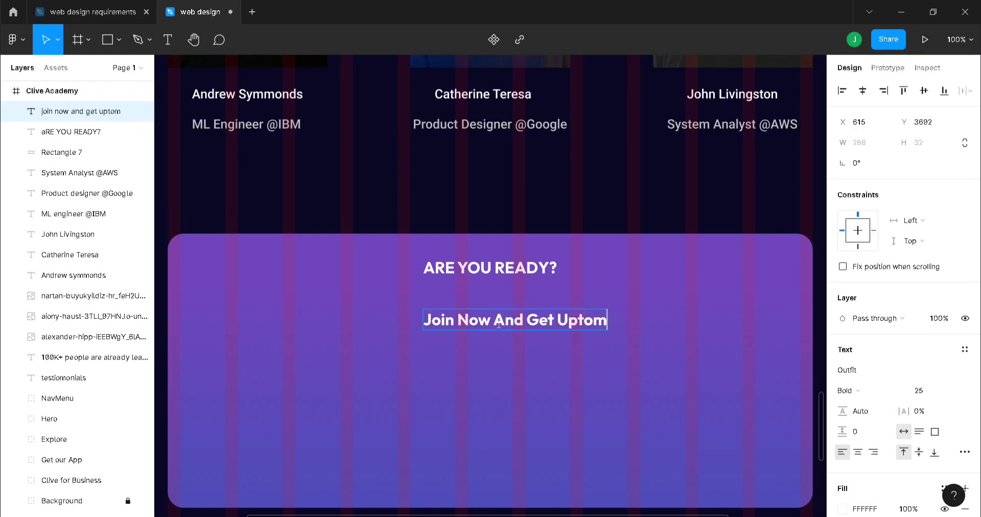
pyautogui.press('BackSpace')
pyautogui.write('50%Off')
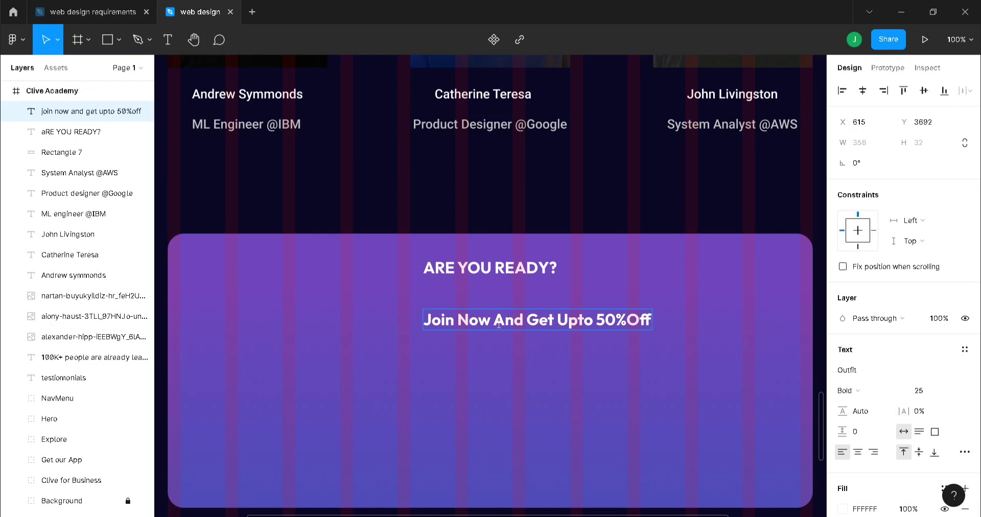
pyautogui.write(' On')
pyautogui.press('Return')
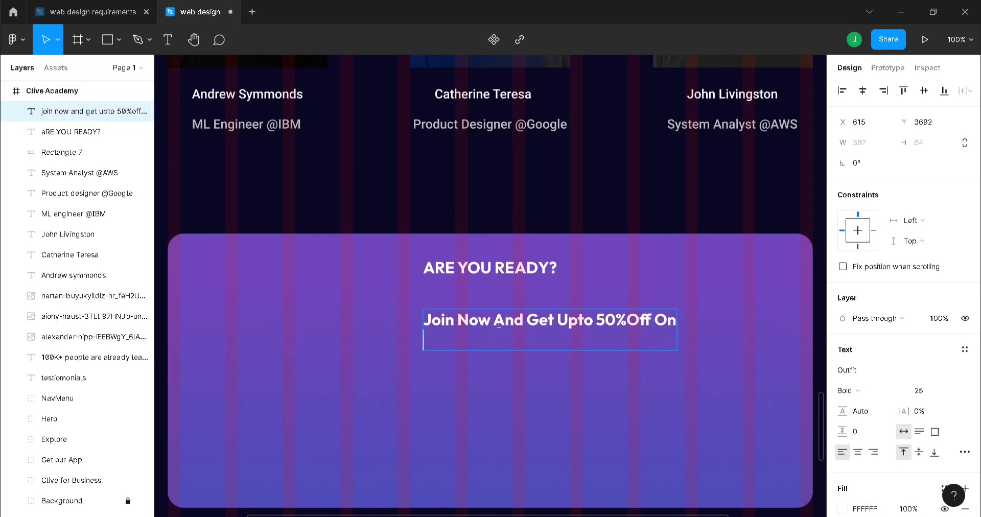
pyautogui.write('Your Premium And ')
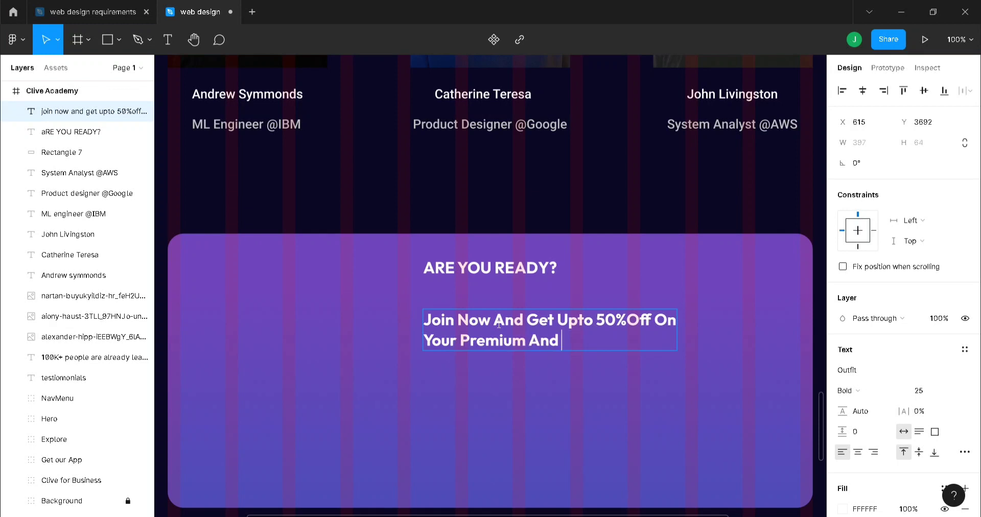
pyautogui.write('Business ')
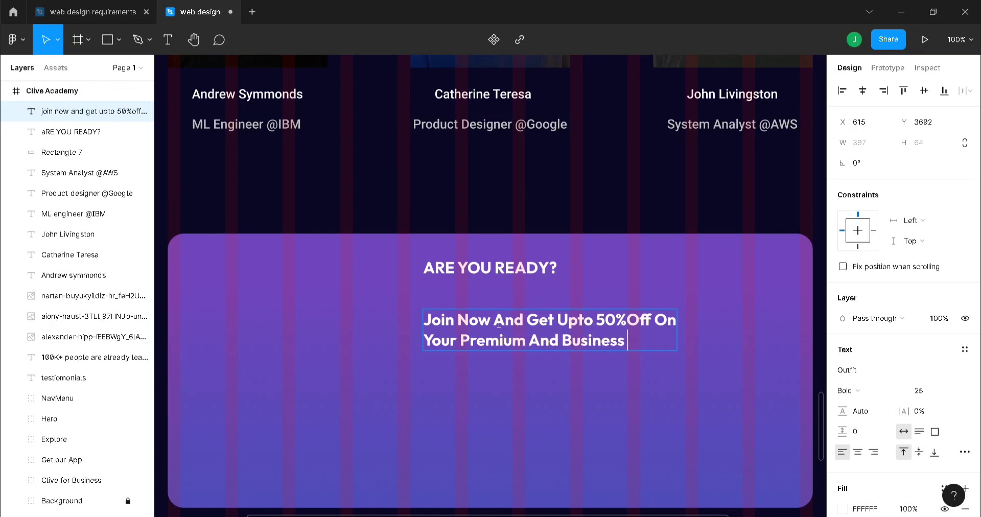
pyautogui.write('Plans')
pyautogui.press('Escape')
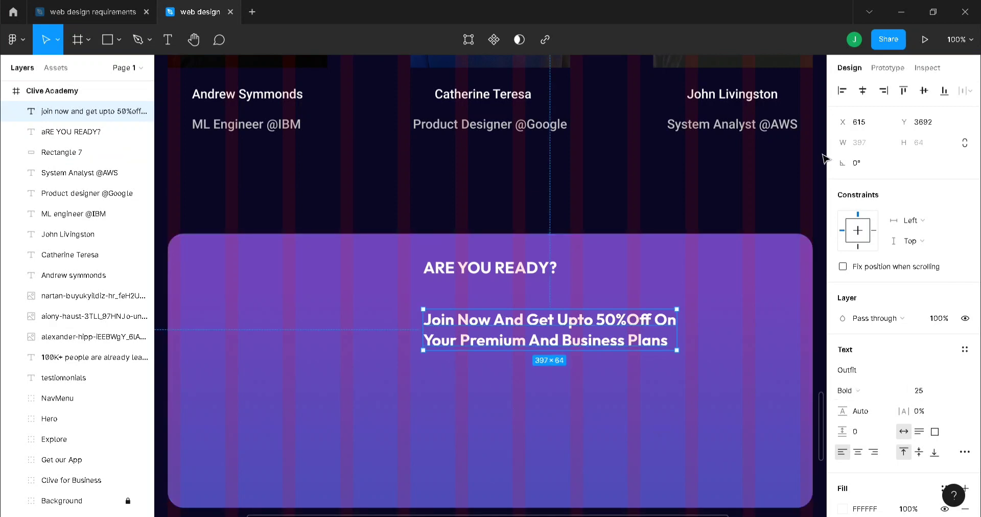
pyautogui.click(862, 91)
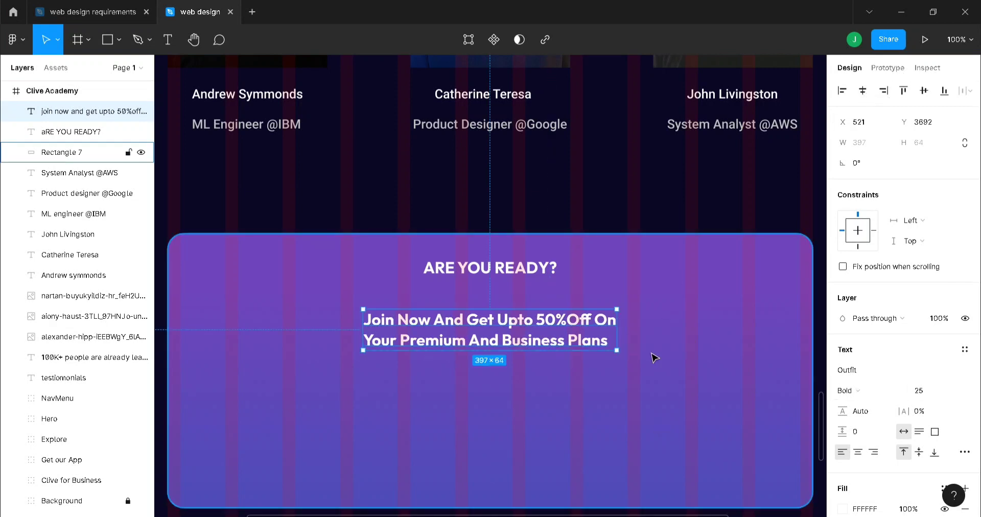
pyautogui.scroll(-1, 655, 358)
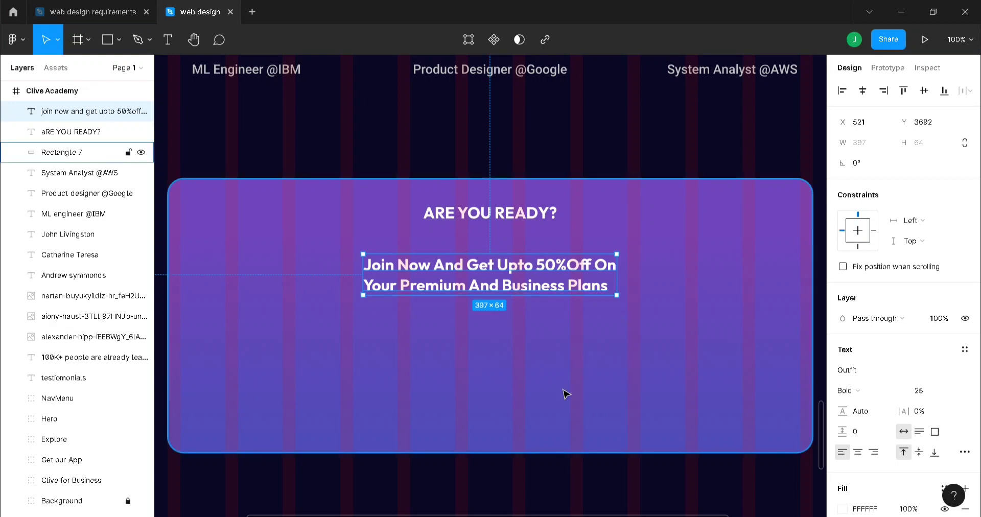
# - Draw a 237×59 rectangle centred below the subtitle with corner radius 25
pyautogui.press('r')
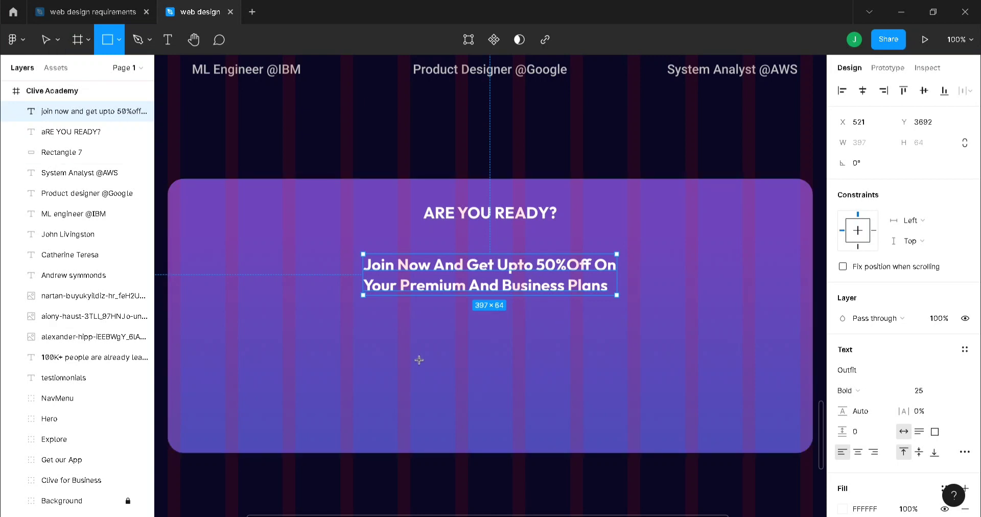
pyautogui.moveTo(419, 360); pyautogui.dragTo(570, 397)
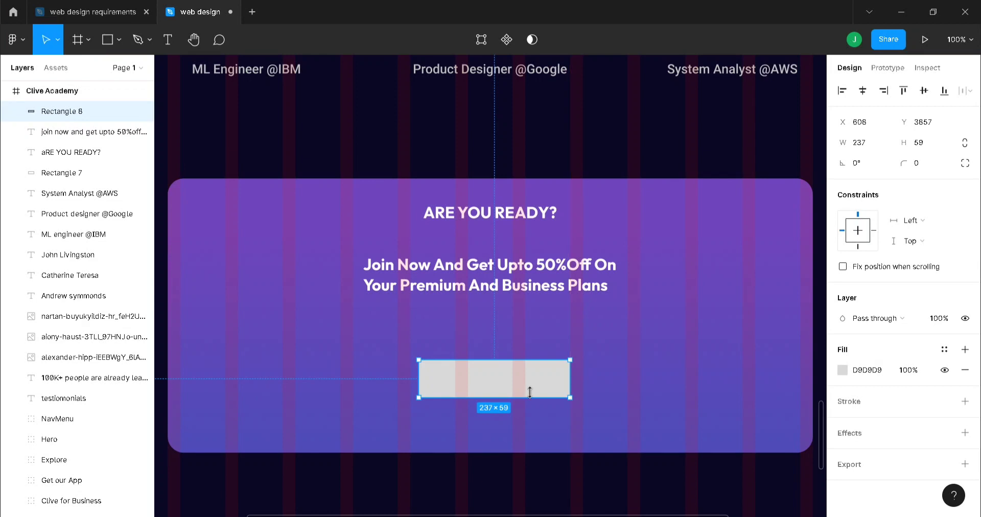
pyautogui.click(863, 90)
pyautogui.click(942, 170)
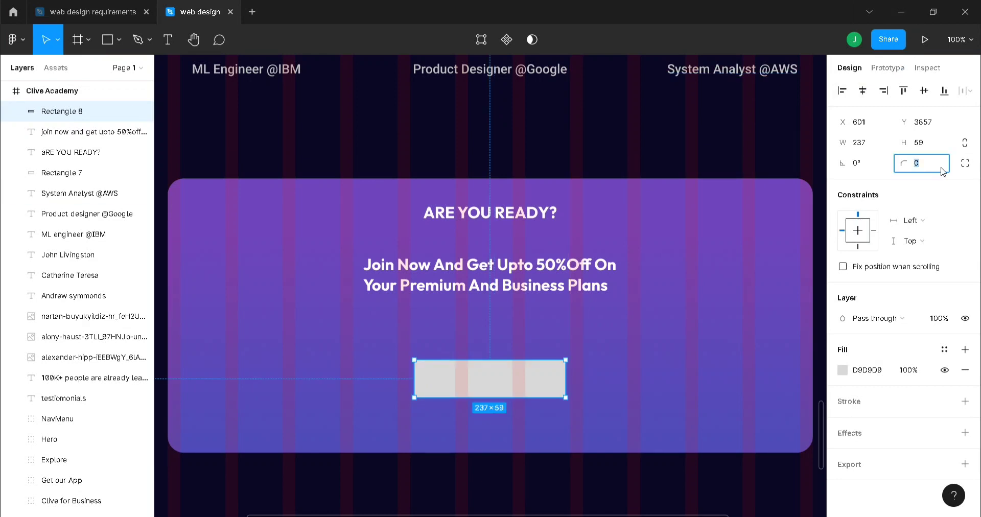
pyautogui.press('Return')
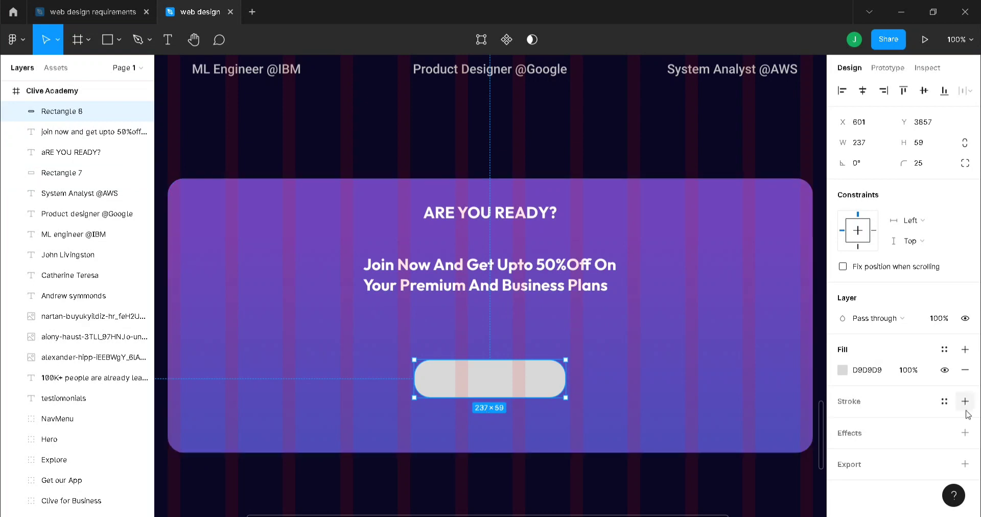
# - Fill the pill rectangle with near-black 1C1C1C
pyautogui.click(867, 370)
pyautogui.click(842, 370)
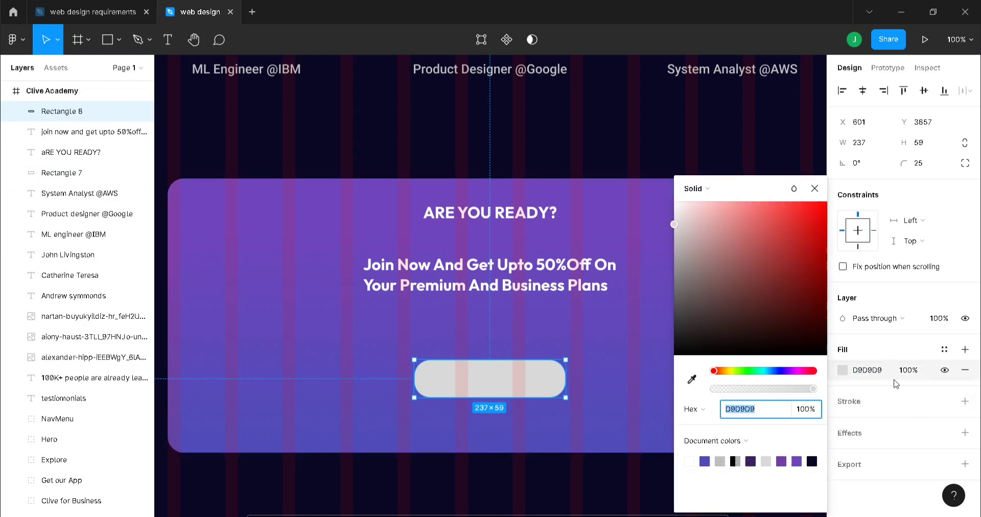
pyautogui.moveTo(675, 226); pyautogui.dragTo(668, 345)
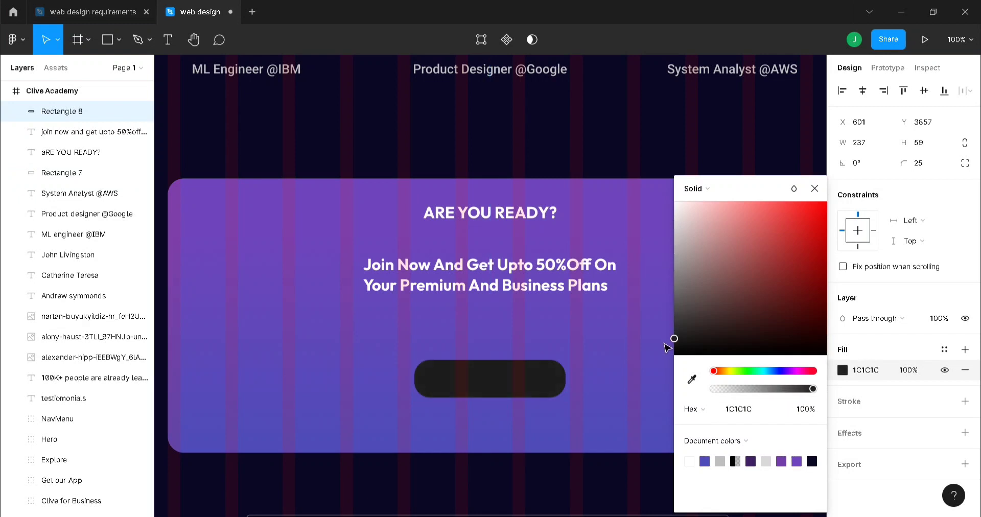
pyautogui.click(814, 188)
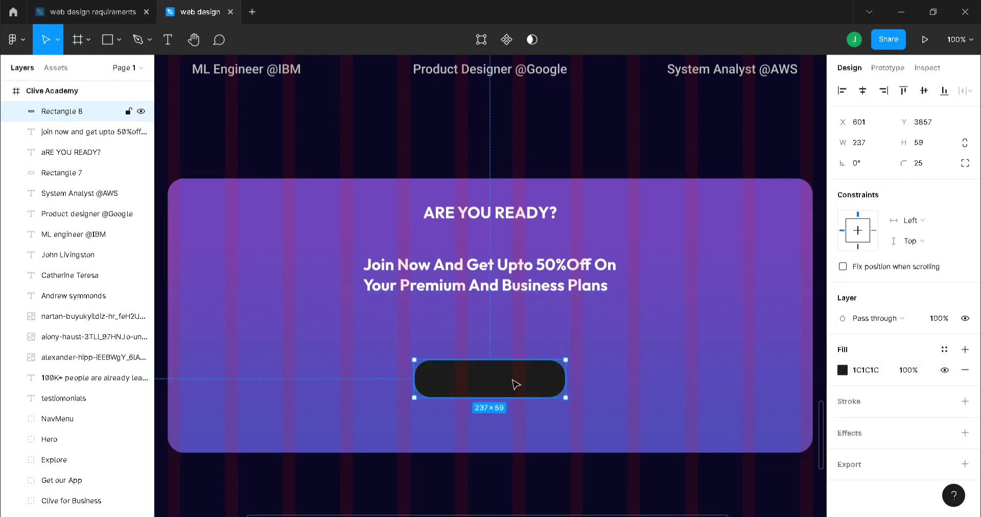
pyautogui.hotkey('ctrl', '+')
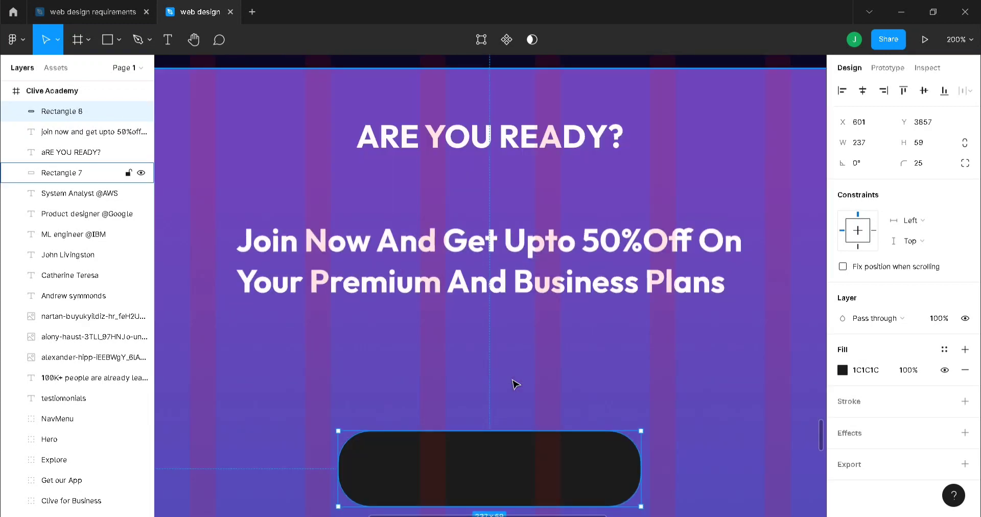
pyautogui.scroll(-2, 557, 390)
# - Add a 'GET STARTED' text label and centre it on the dark pill
pyautogui.press('t')
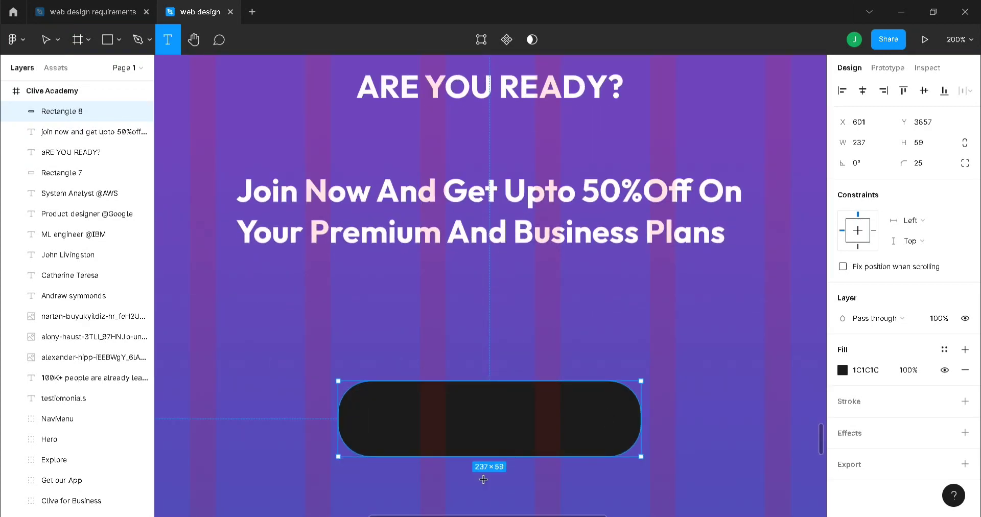
pyautogui.click(450, 423)
pyautogui.write('GET STARTED')
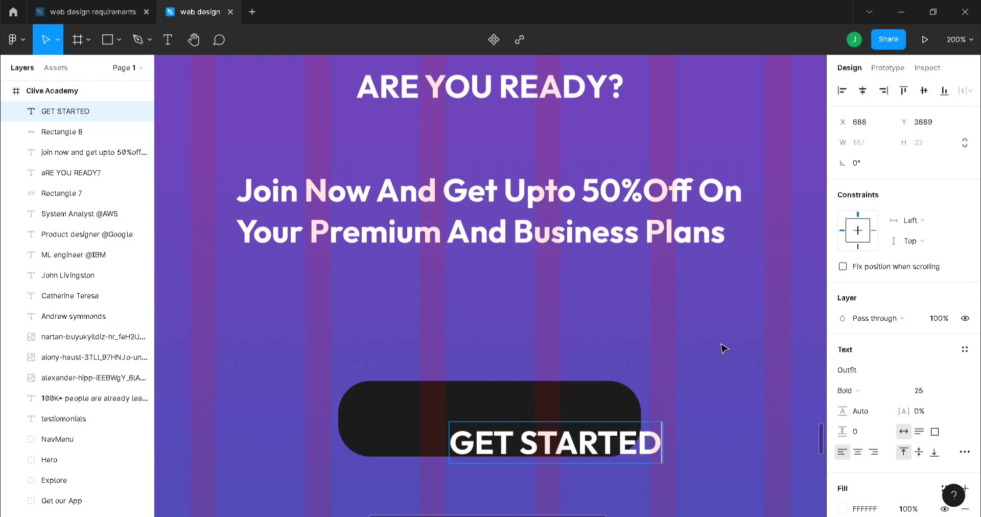
pyautogui.press('Escape')
pyautogui.moveTo(637, 454); pyautogui.dragTo(571, 431)
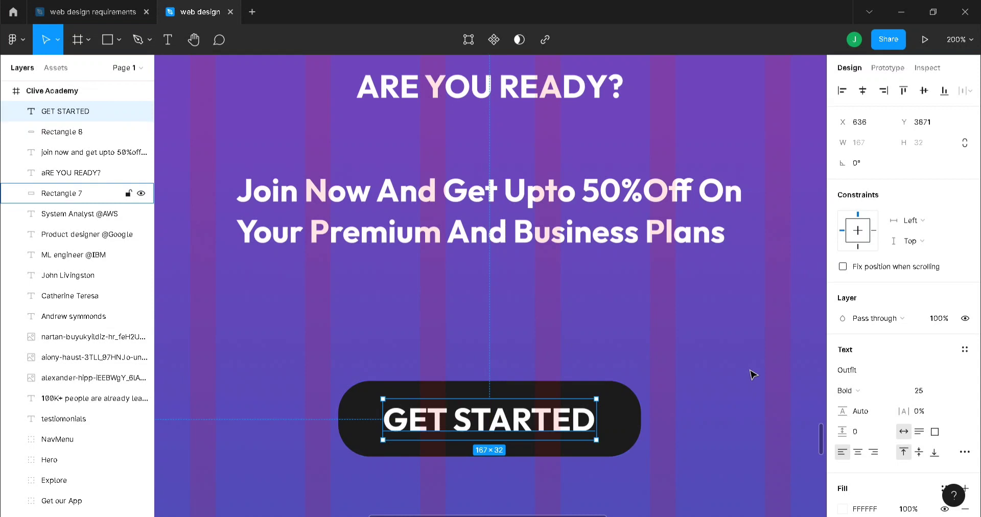
pyautogui.click(958, 39)
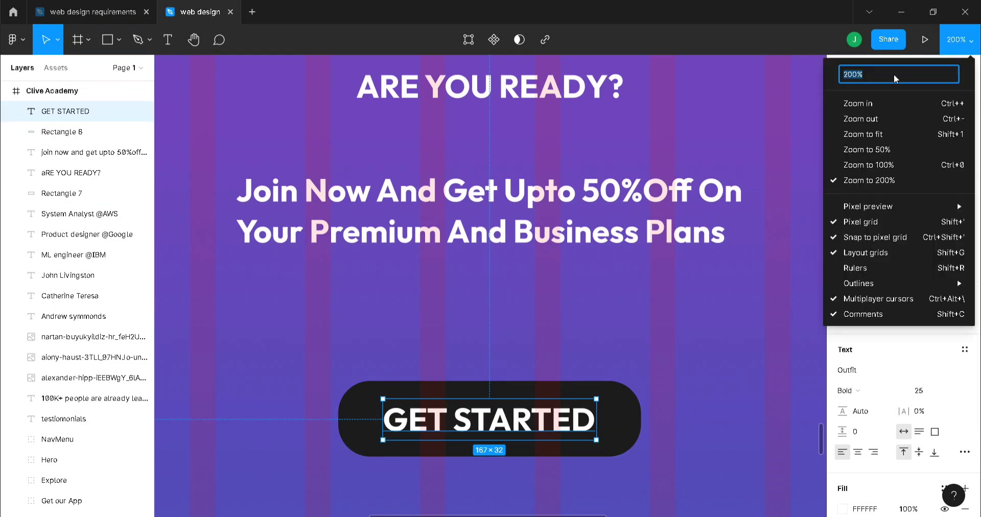
pyautogui.click(880, 134)
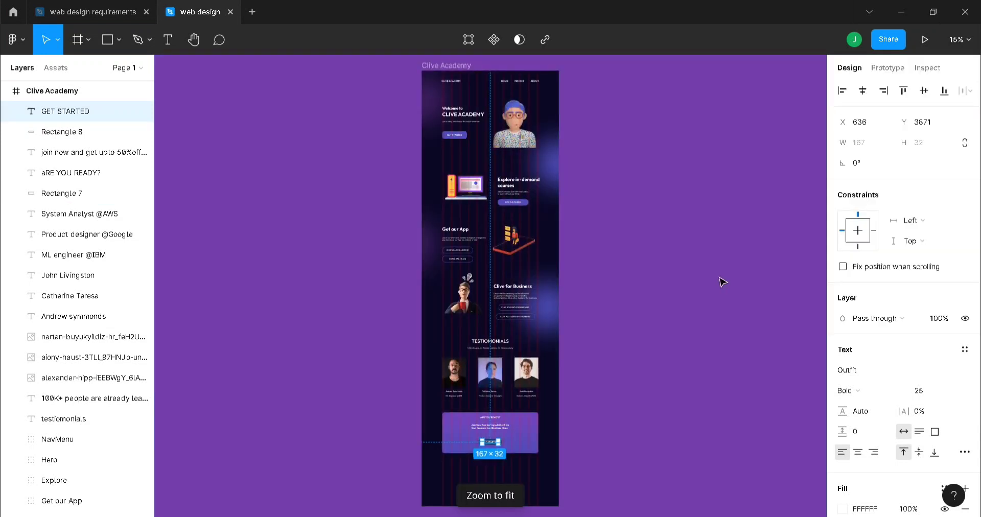
pyautogui.hotkey('ctrl', '+')
pyautogui.hotkey('ctrl', '+')
pyautogui.scroll(-4, 759, 308)
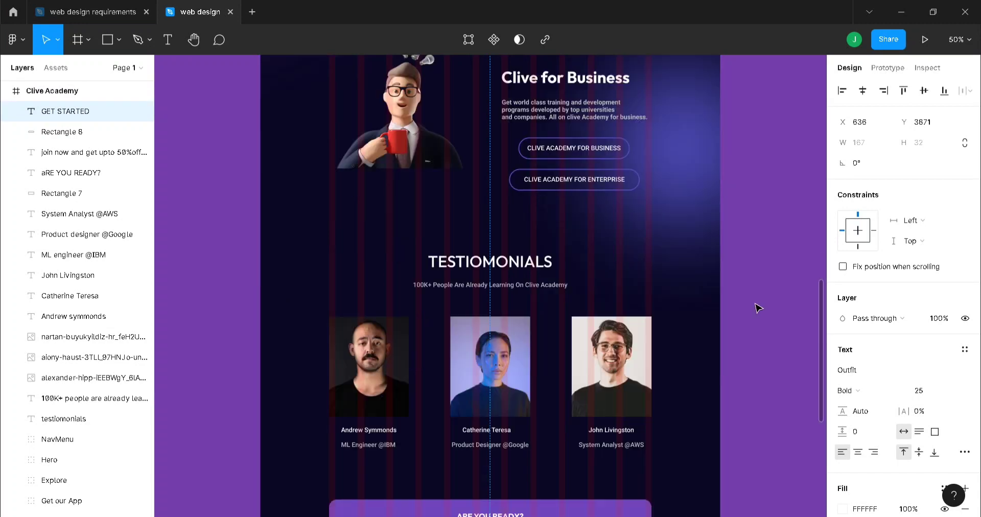
pyautogui.scroll(-8, 758, 308)
pyautogui.click(758, 306)
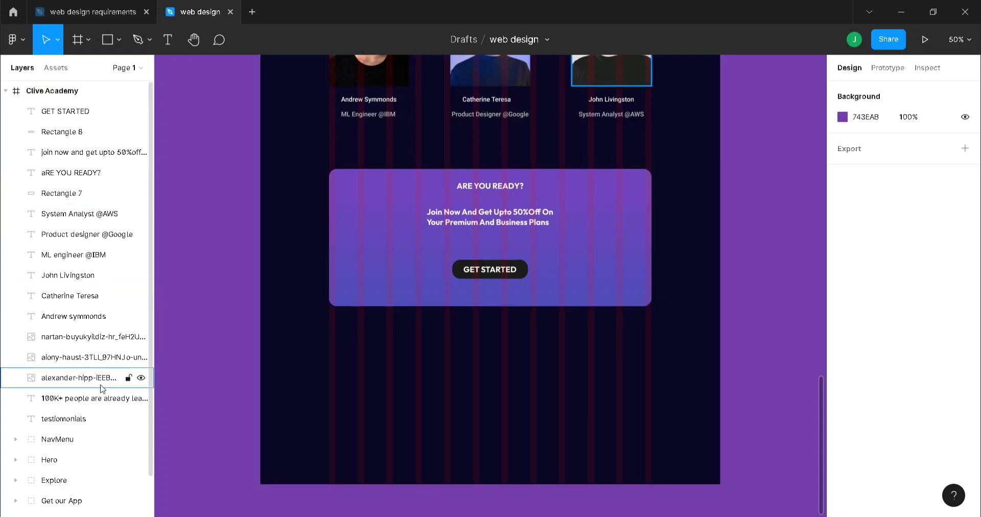
pyautogui.click(99, 420)
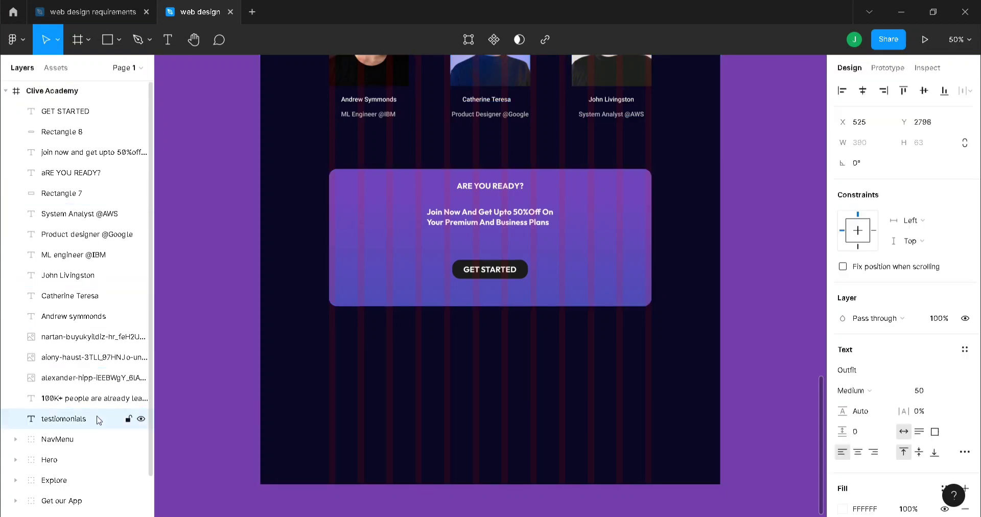
# - Group all testimonial layers as 'Testimonials' and move the group above the Background layers
pyautogui.keyDown('shift'); pyautogui.click(90, 223); pyautogui.keyUp('shift')
pyautogui.hotkey('ctrl', 'g')
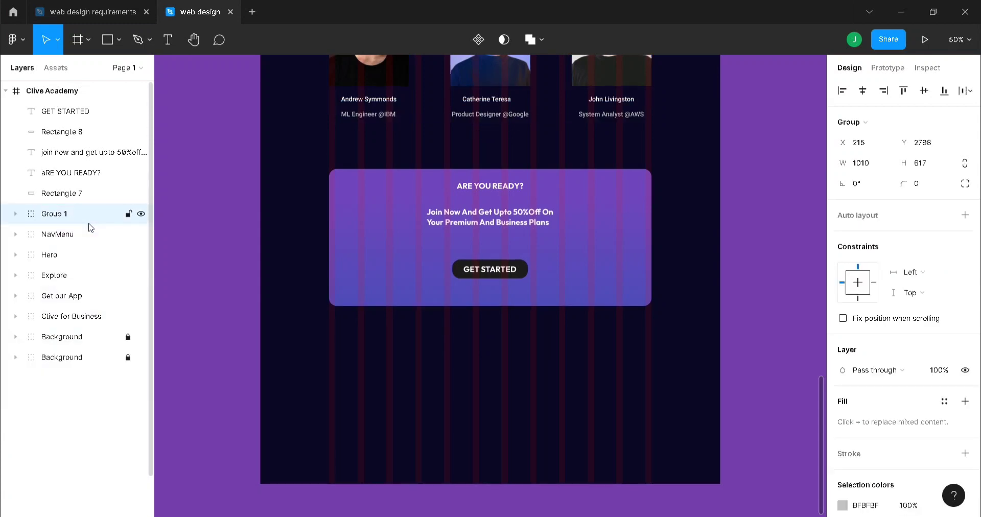
pyautogui.doubleClick(61, 214)
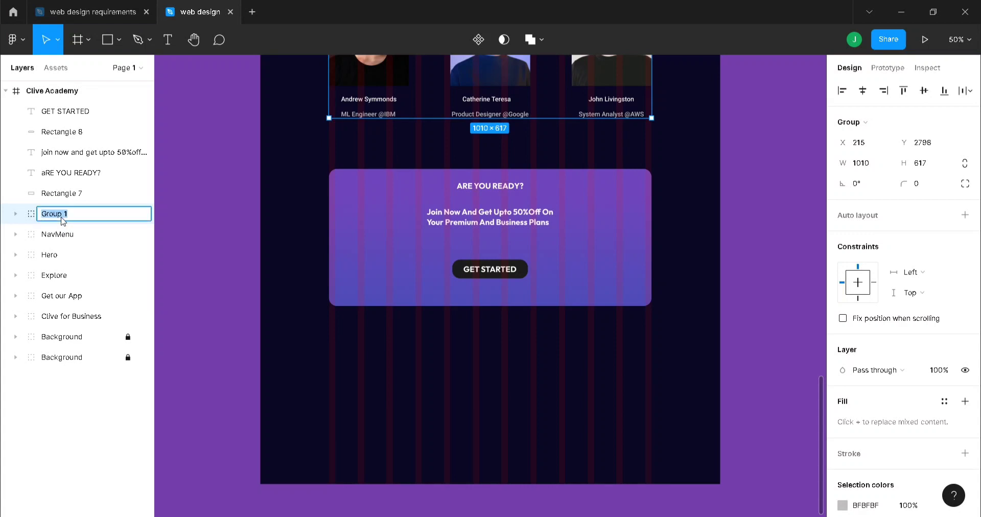
pyautogui.write('tE')
pyautogui.press('BackSpace')
pyautogui.press('BackSpace')
pyautogui.press('BackSpace')
pyautogui.press('BackSpace')
pyautogui.press('BackSpace')
pyautogui.press('BackSpace')
pyautogui.press('BackSpace')
pyautogui.press('BackSpace')
pyautogui.press('BackSpace')
pyautogui.press('Return')
pyautogui.moveTo(61, 214); pyautogui.dragTo(62, 327)
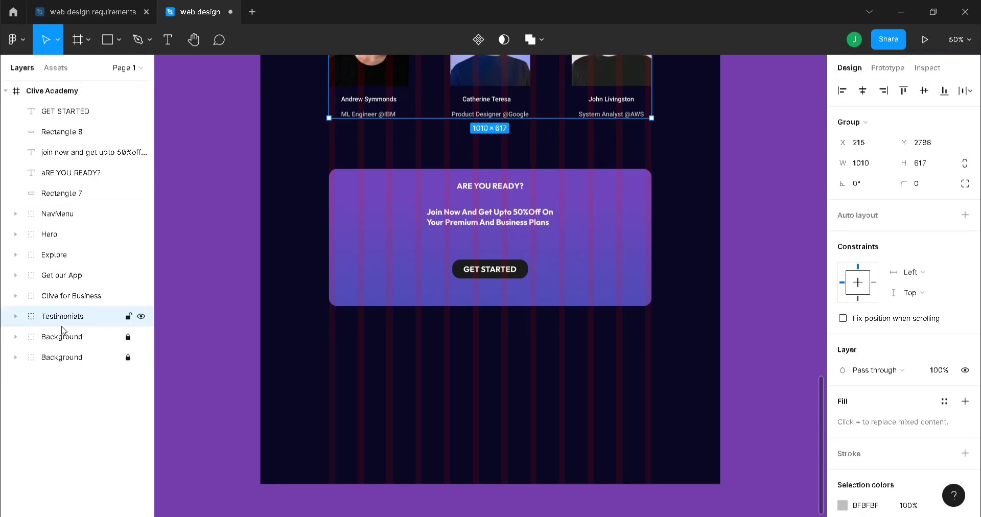
# - Group GET STARTED, subtitle, heading and Rectangle 7 into Group 1, placed after Testimonials
pyautogui.keyDown('shift'); pyautogui.click(79, 193); pyautogui.keyUp('shift')
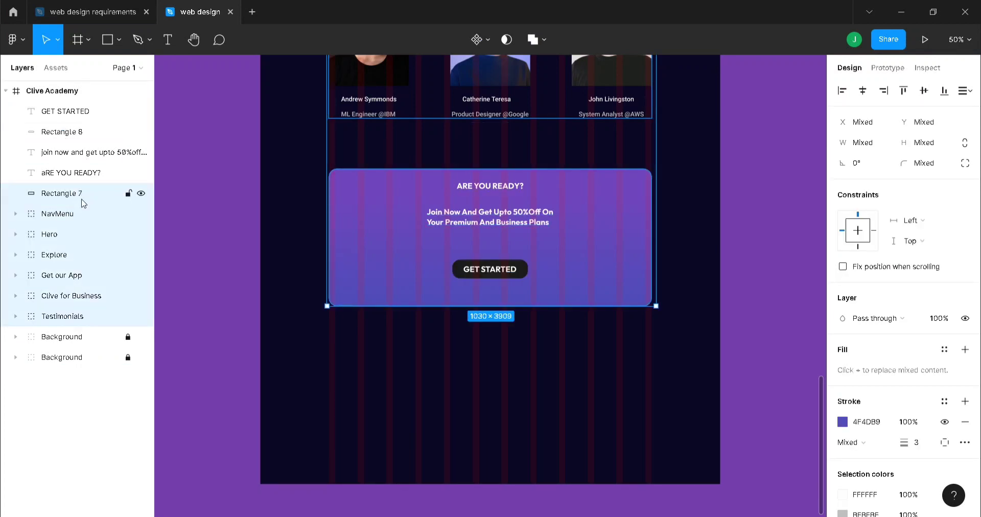
pyautogui.click(83, 196)
pyautogui.keyDown('shift'); pyautogui.click(66, 115); pyautogui.keyUp('shift')
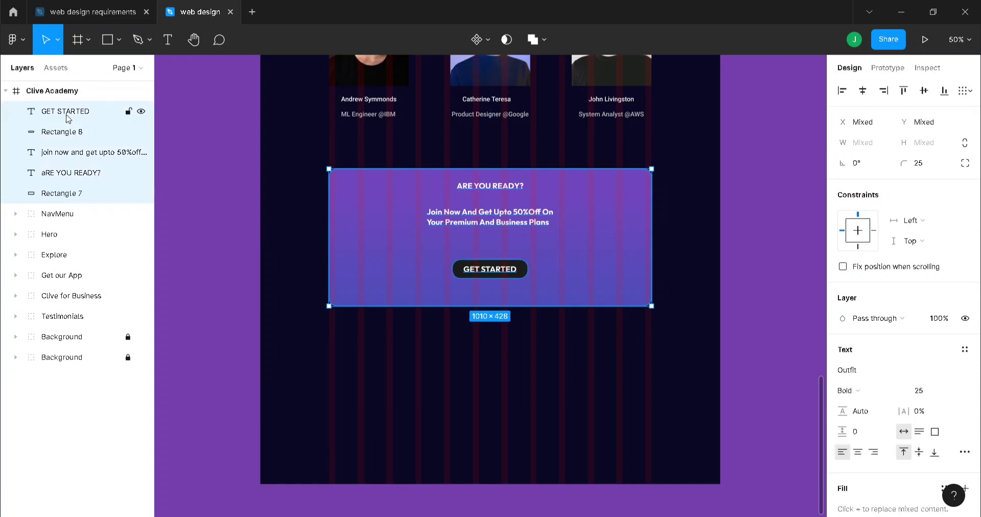
pyautogui.hotkey('ctrl', 'g')
pyautogui.moveTo(68, 117); pyautogui.dragTo(91, 245)
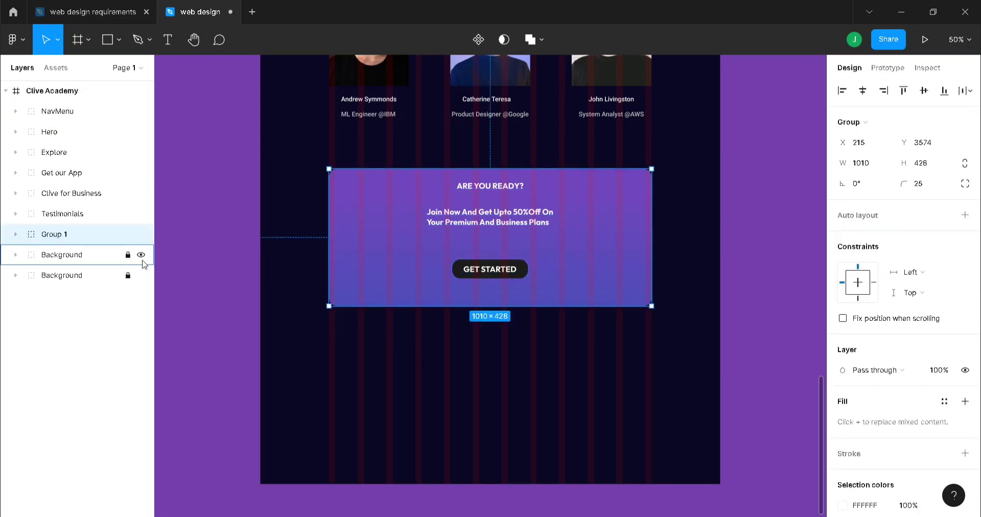
pyautogui.click(197, 263)
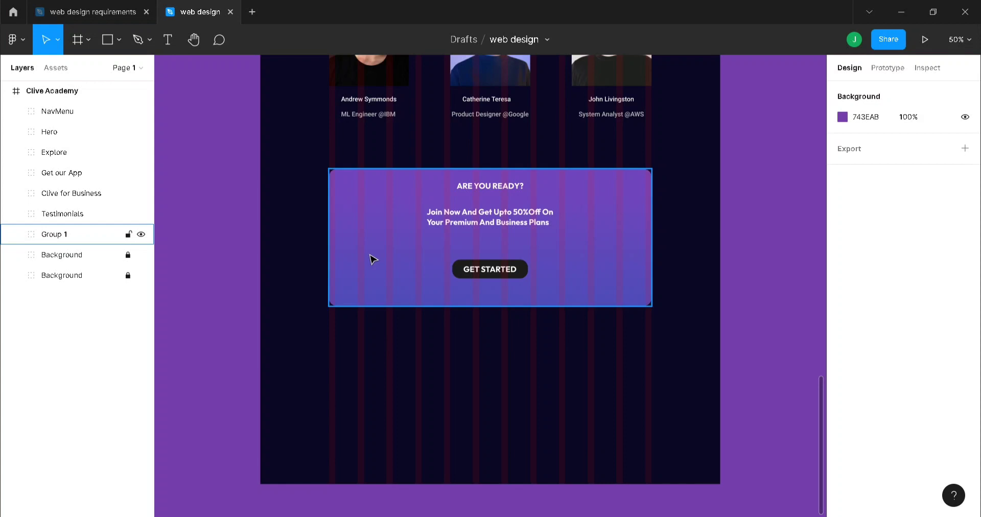
# - Add a 'CLIVE ACADEMY' text heading in the footer below the call-to-action card
pyautogui.click(597, 296)
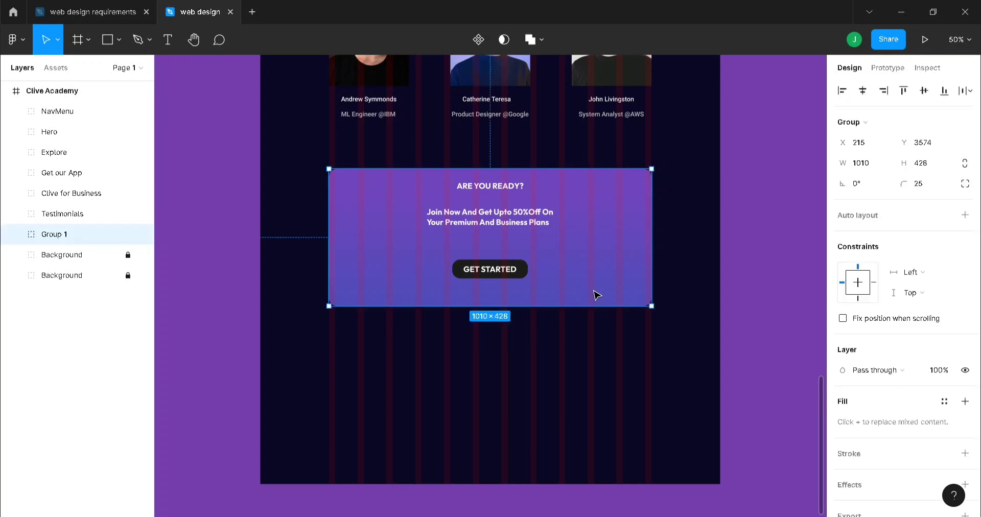
pyautogui.click(598, 363)
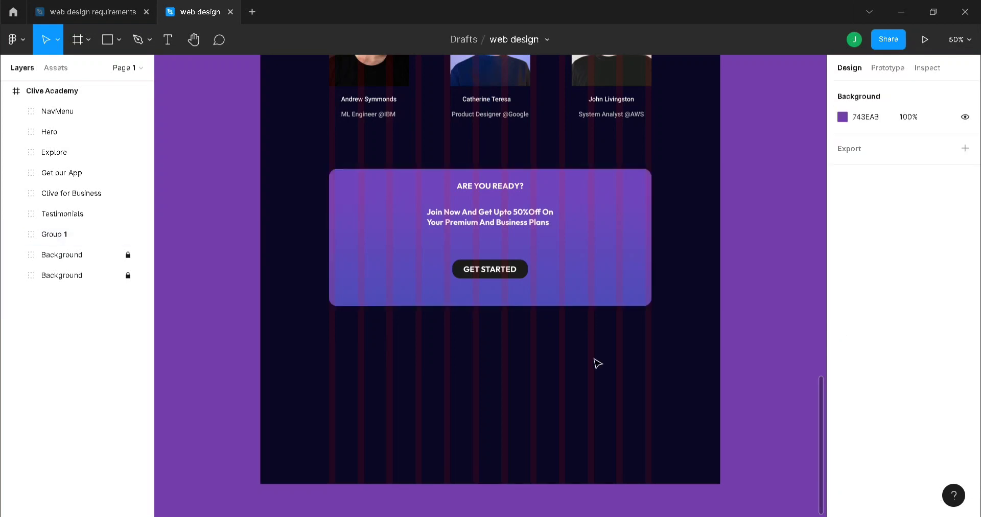
pyautogui.hotkey('shift', '0')
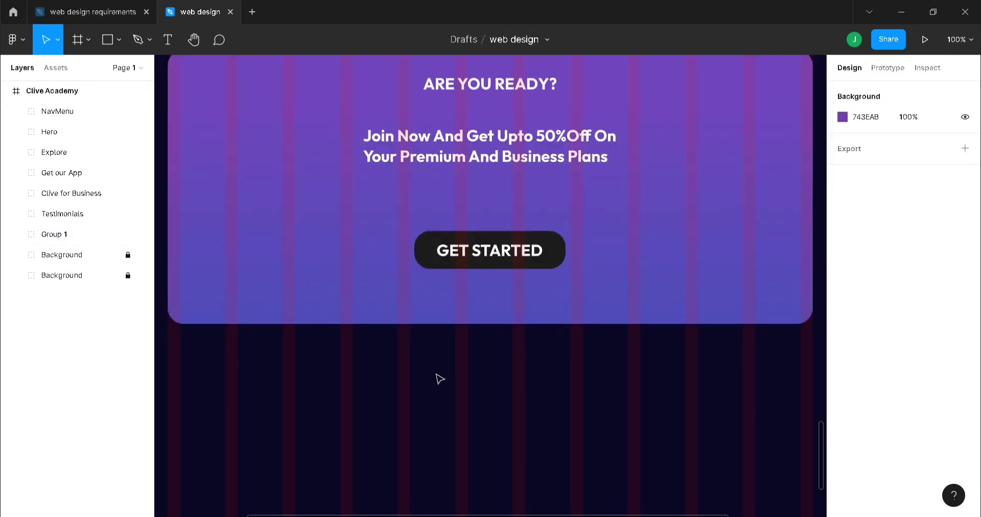
pyautogui.scroll(-2, 441, 383)
pyautogui.scroll(-1, 440, 392)
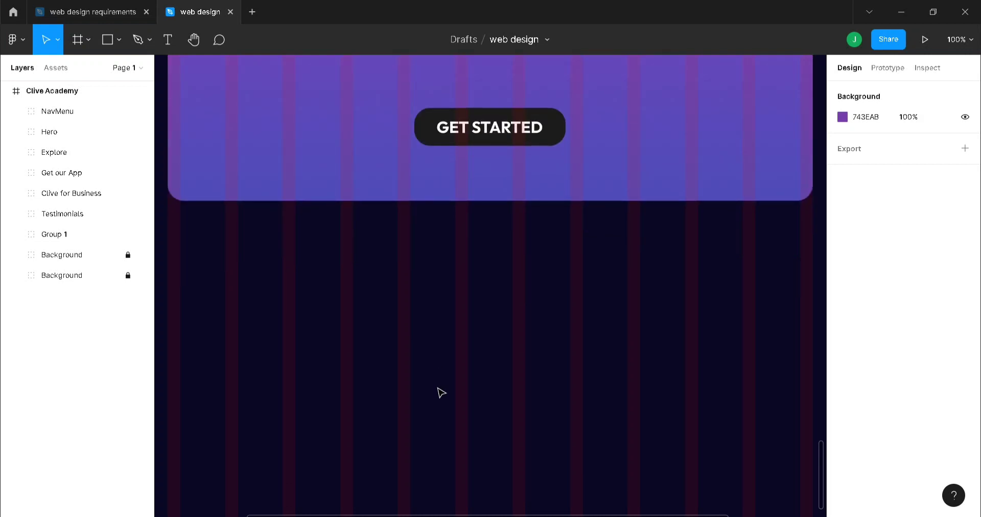
pyautogui.press('-')
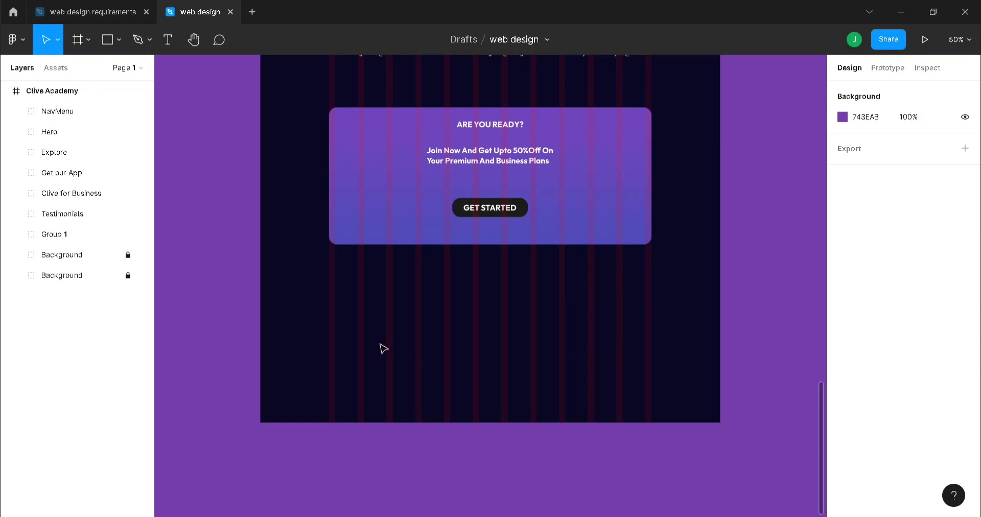
pyautogui.press('t')
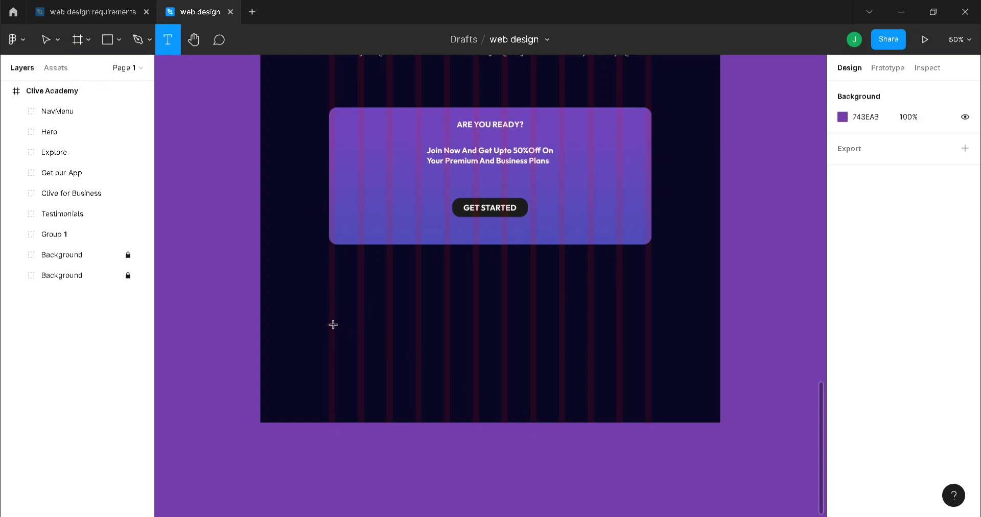
pyautogui.click(333, 327)
pyautogui.write('CLIVE')
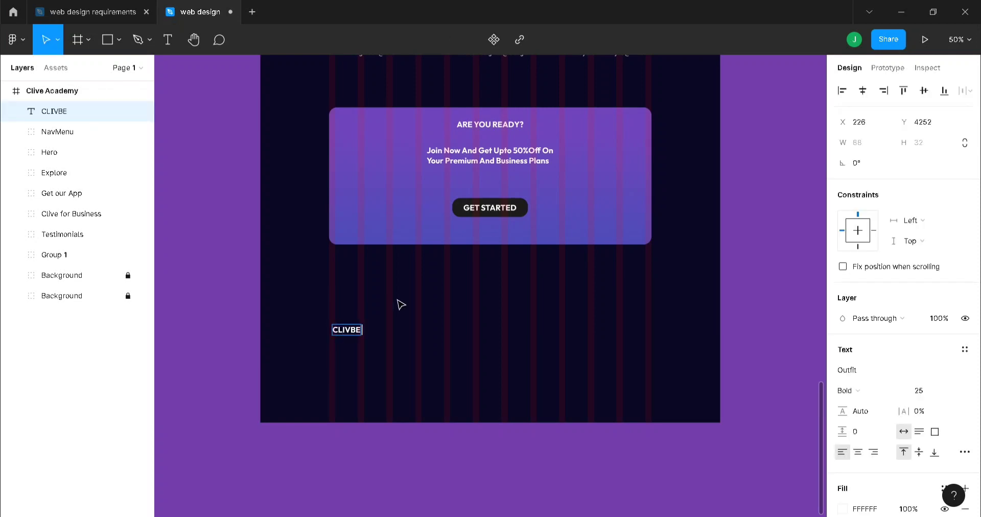
pyautogui.write(' ACADEM,Y')
pyautogui.press('BackSpace')
pyautogui.press('BackSpace')
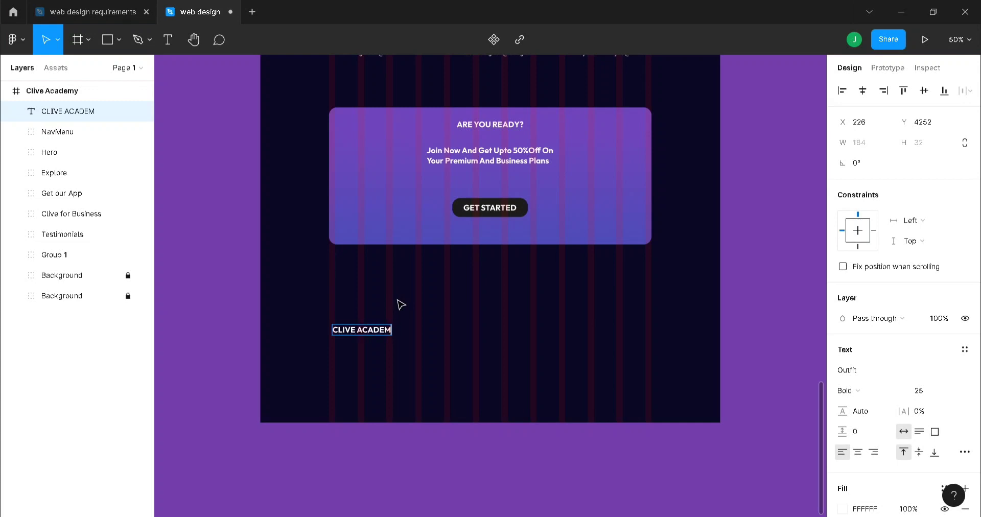
pyautogui.write('Y')
pyautogui.press('Escape')
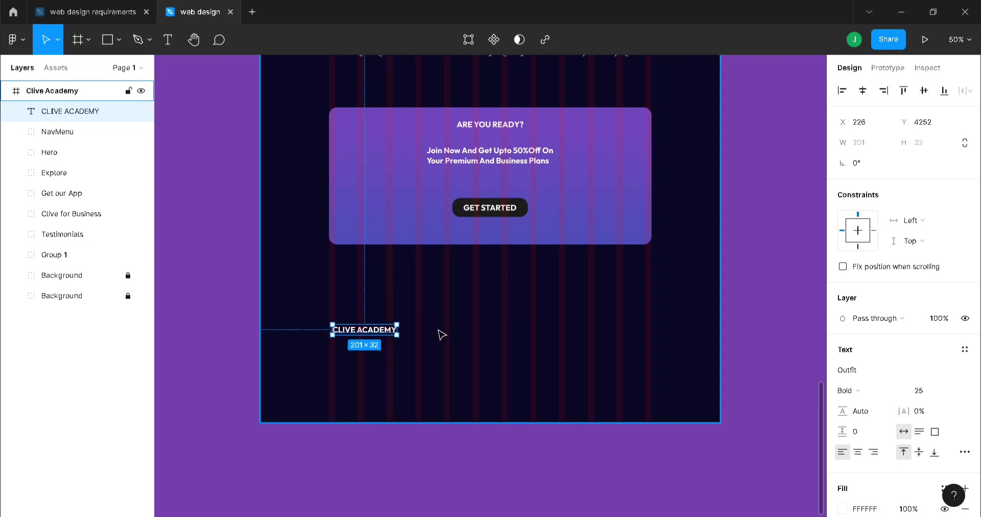
# - Duplicate the heading rightward as 'Clive Academy' and 'Pricing' on the same row
pyautogui.hotkey('ctrl', 'd')
pyautogui.moveTo(386, 334); pyautogui.dragTo(498, 333)
pyautogui.doubleClick(494, 330)
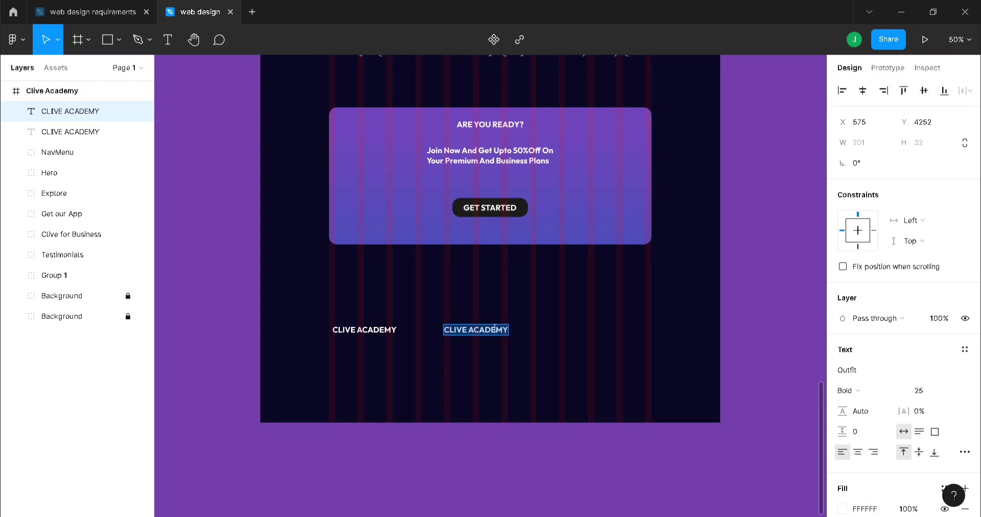
pyautogui.write('Cli')
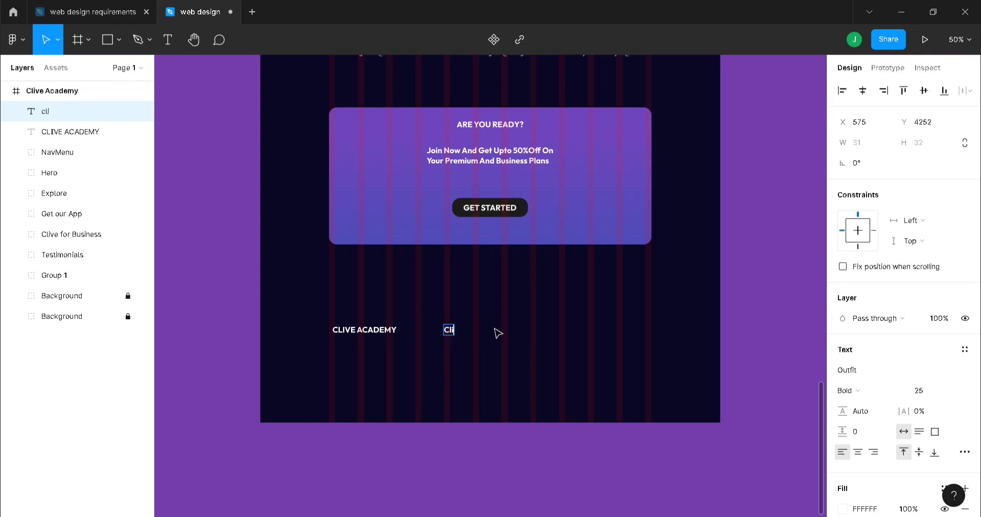
pyautogui.write('ve Academy')
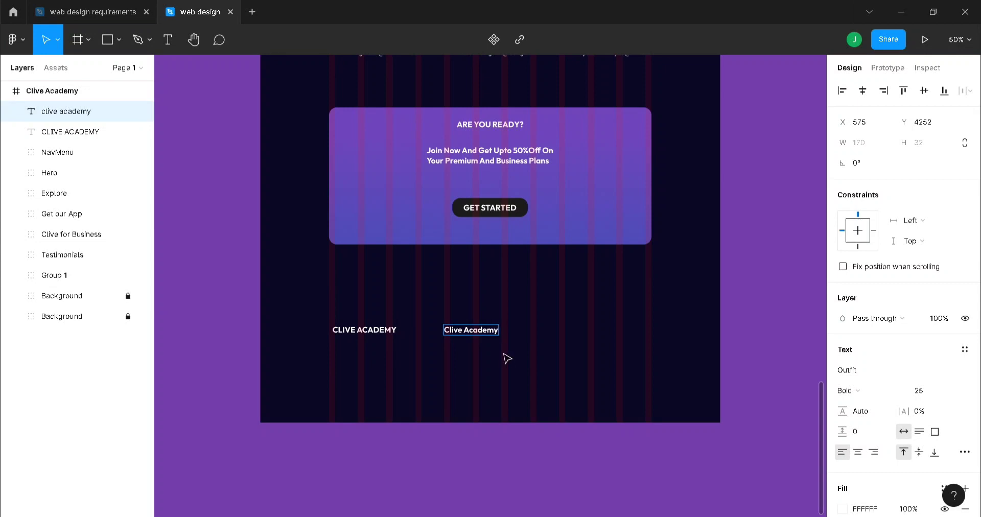
pyautogui.press('Escape')
pyautogui.hotkey('ctrl', 'd')
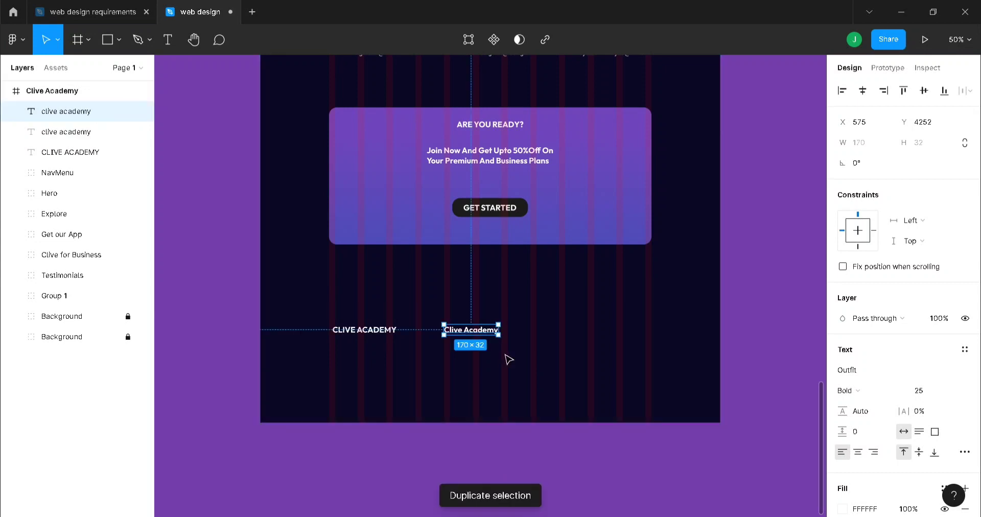
pyautogui.moveTo(483, 331); pyautogui.dragTo(558, 332)
pyautogui.doubleClick(550, 327)
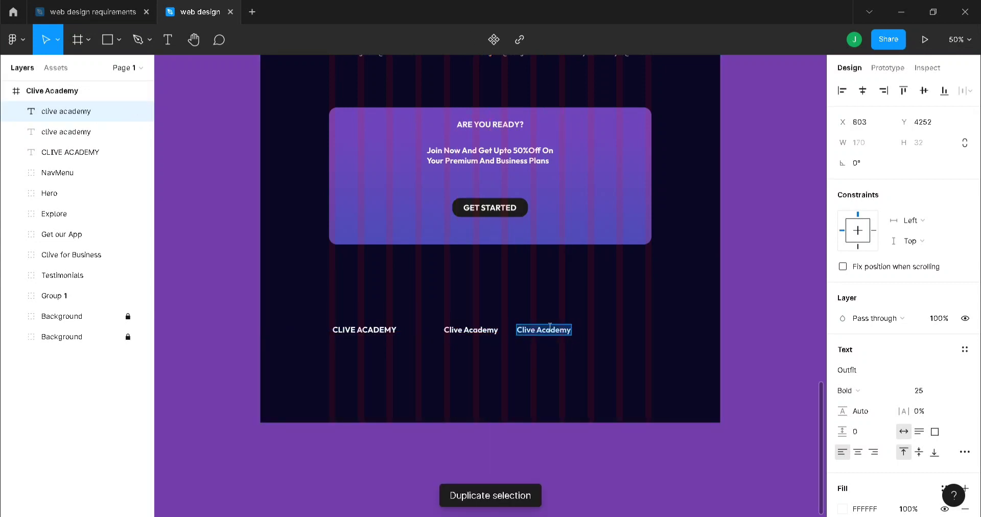
pyautogui.write('Pricing')
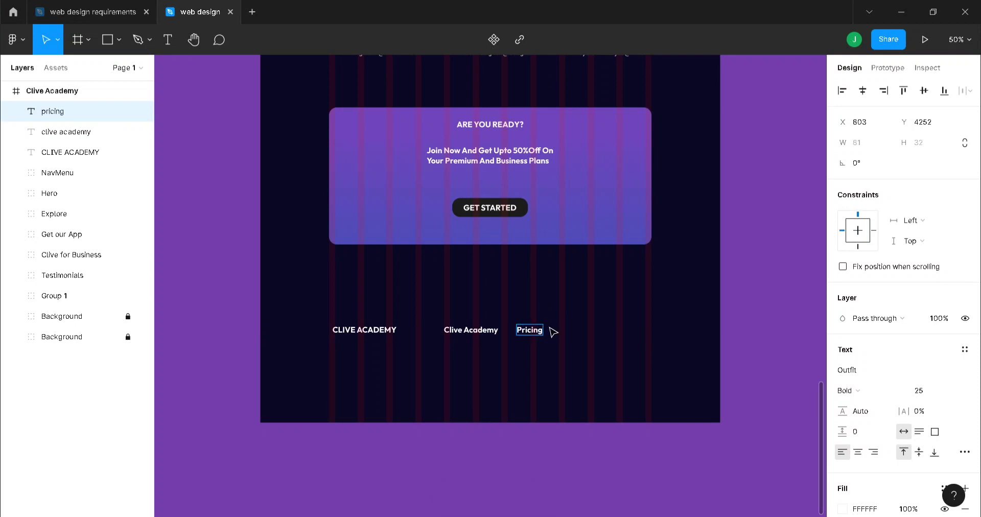
pyautogui.press('Escape')
# - Add a 'Contact' copy at the right end of the heading row
pyautogui.hotkey('ctrl', 'd')
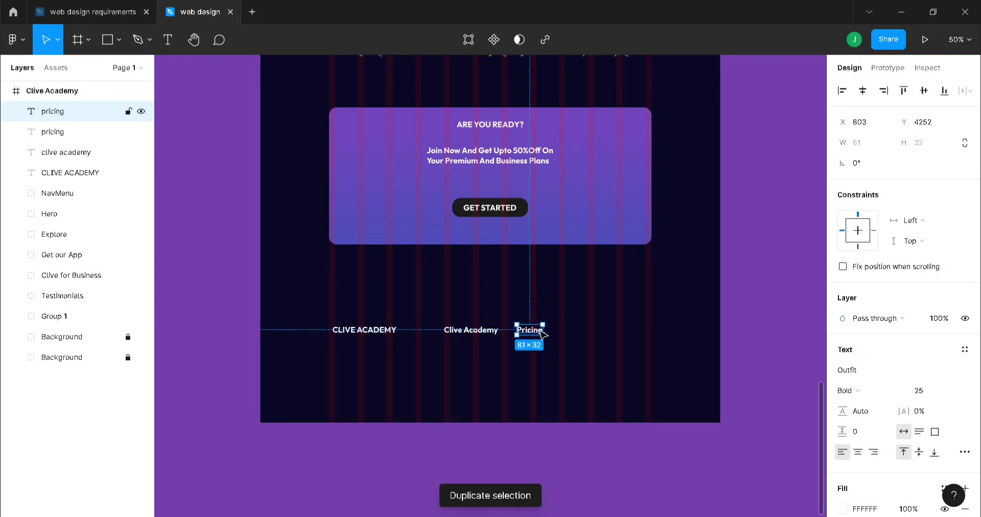
pyautogui.moveTo(542, 336); pyautogui.dragTo(592, 330)
pyautogui.moveTo(598, 335); pyautogui.dragTo(603, 334)
pyautogui.doubleClick(600, 331)
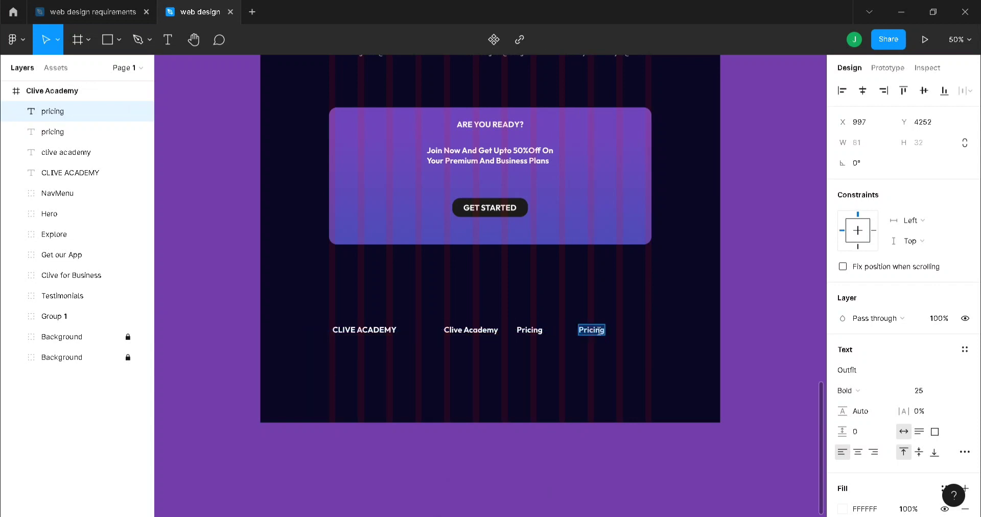
pyautogui.write('Contact')
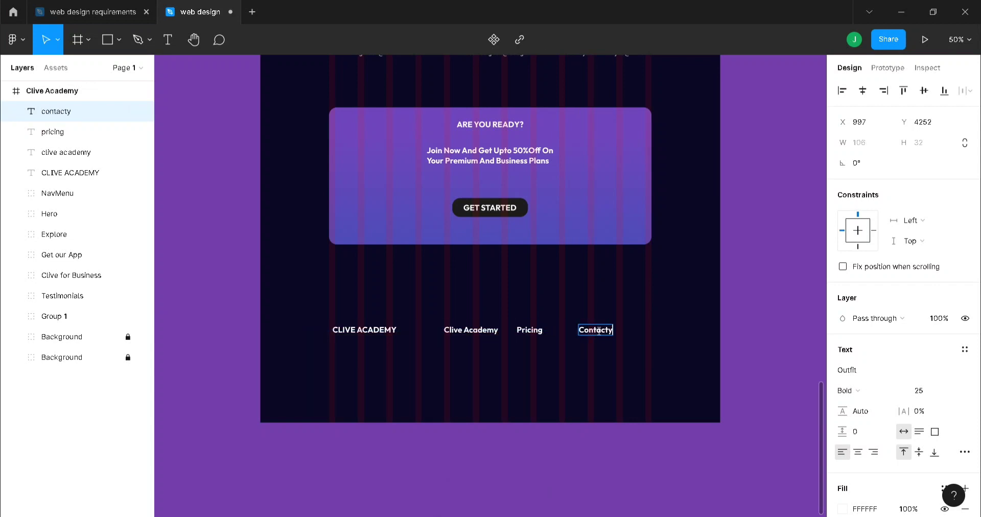
pyautogui.press('Escape')
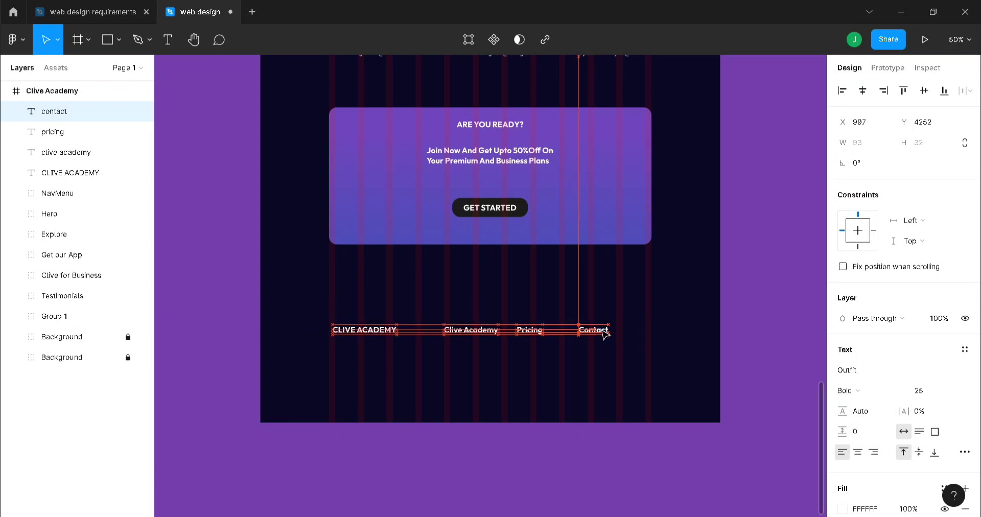
# - Distribute the four footer headings with even horizontal spacing
pyautogui.keyDown('shift'); pyautogui.click(534, 332); pyautogui.keyUp('shift')
pyautogui.keyDown('shift'); pyautogui.click(471, 330); pyautogui.keyUp('shift')
pyautogui.keyDown('shift'); pyautogui.click(381, 330); pyautogui.keyUp('shift')
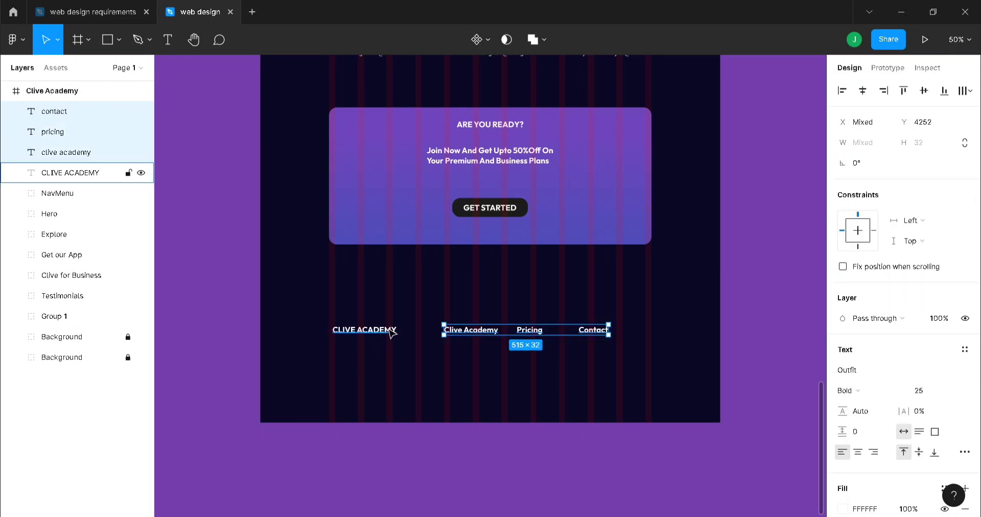
pyautogui.click(970, 93)
pyautogui.click(847, 133)
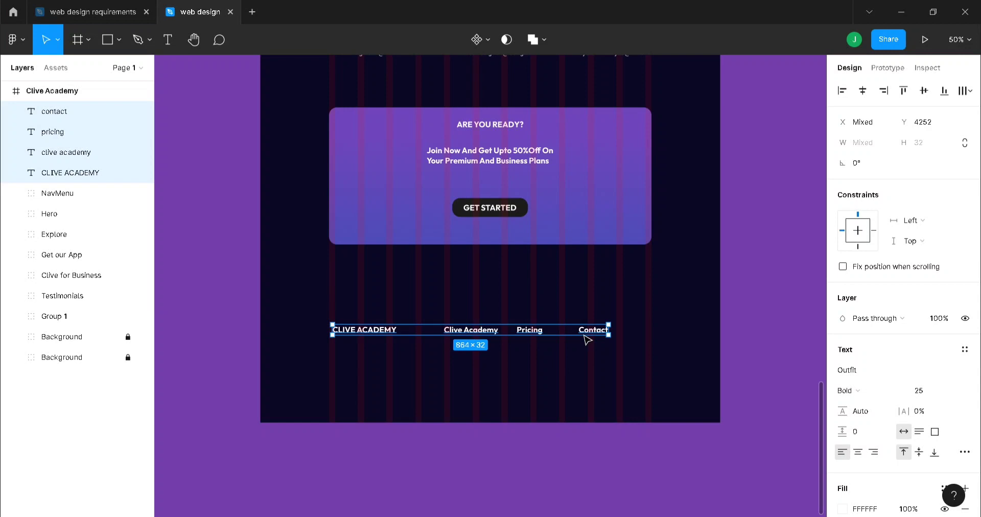
pyautogui.hotkey('shift', '0')
# - Add 'Home' and 'About' link texts under the Clive Academy heading
pyautogui.scroll(-3, 613, 358)
pyautogui.click(433, 305)
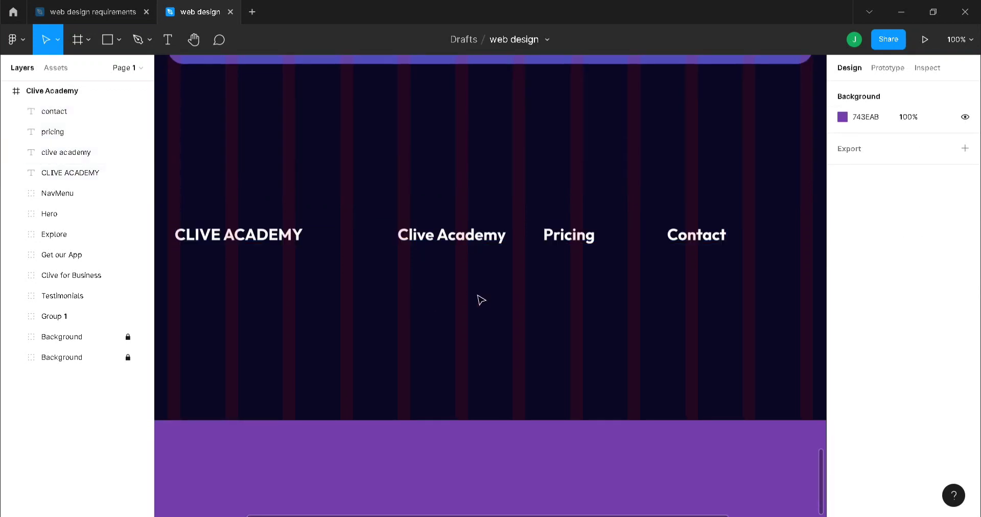
pyautogui.press('t')
pyautogui.click(415, 274)
pyautogui.write('Home')
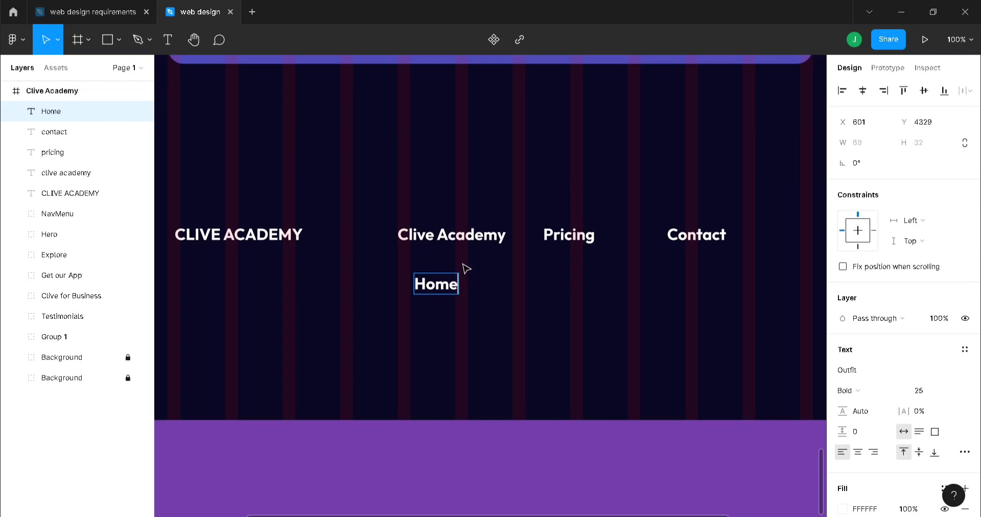
pyautogui.press('Escape')
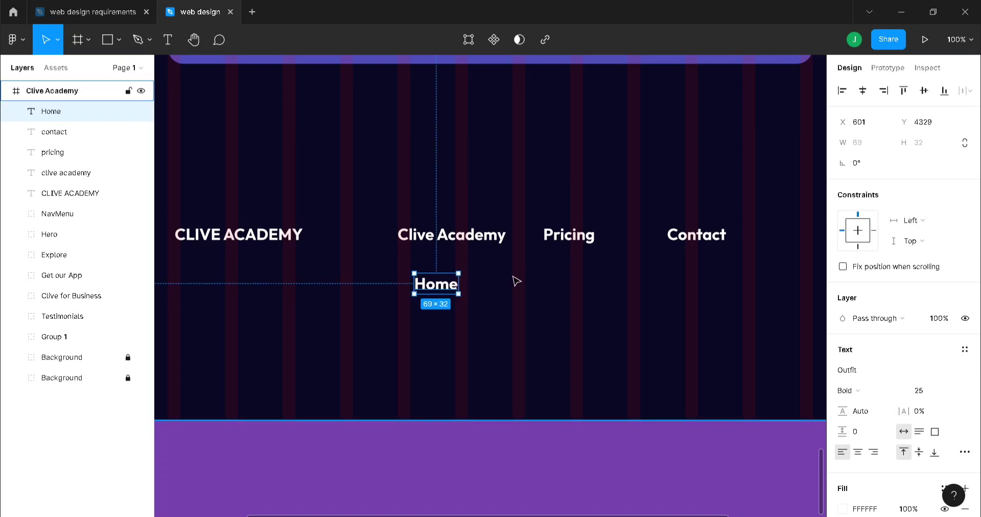
pyautogui.hotkey('ctrl', 'd')
pyautogui.moveTo(442, 291); pyautogui.dragTo(442, 312)
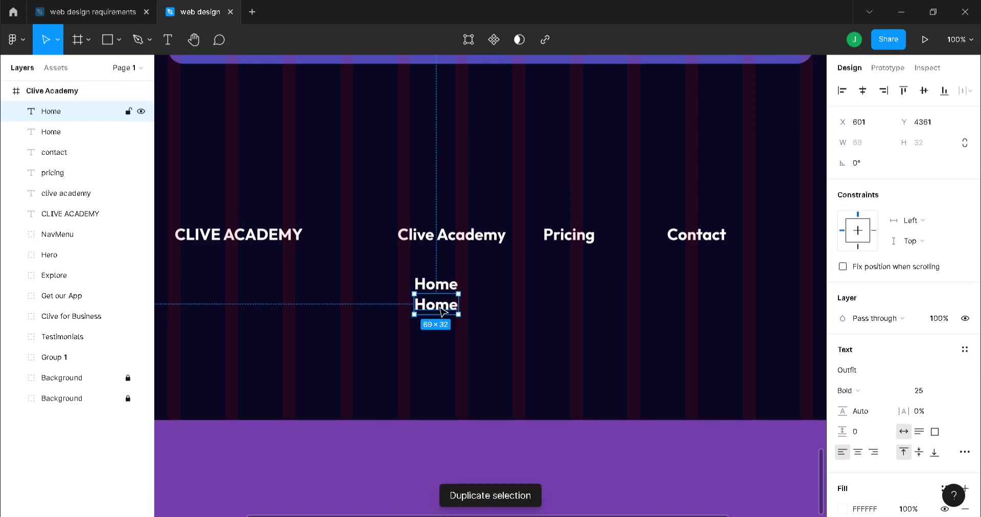
pyautogui.doubleClick(440, 305)
pyautogui.write('About')
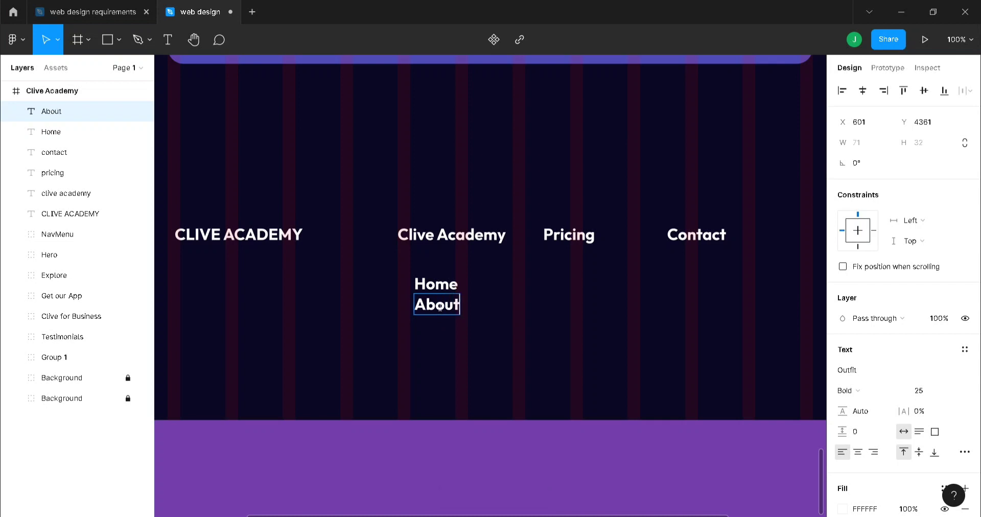
pyautogui.press('Escape')
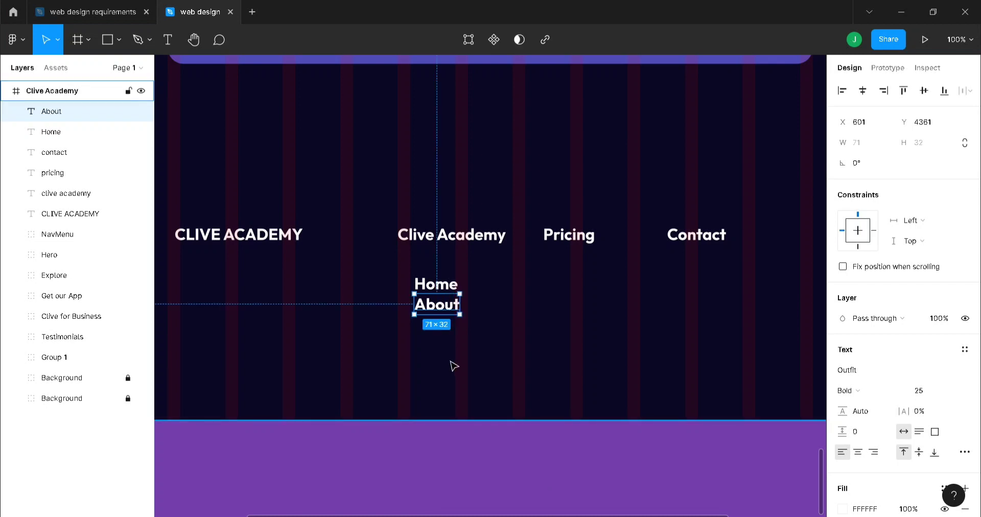
# - Duplicate the links downward as 'Pricing' and 'Contact' beneath About
pyautogui.hotkey('ctrl', 'd')
pyautogui.moveTo(442, 314); pyautogui.dragTo(440, 329)
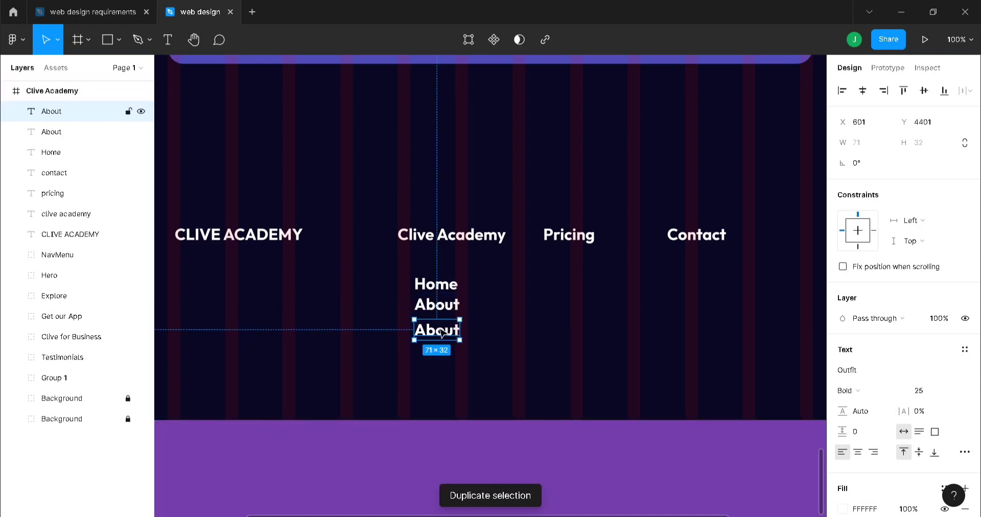
pyautogui.doubleClick(440, 330)
pyautogui.write('Pricing')
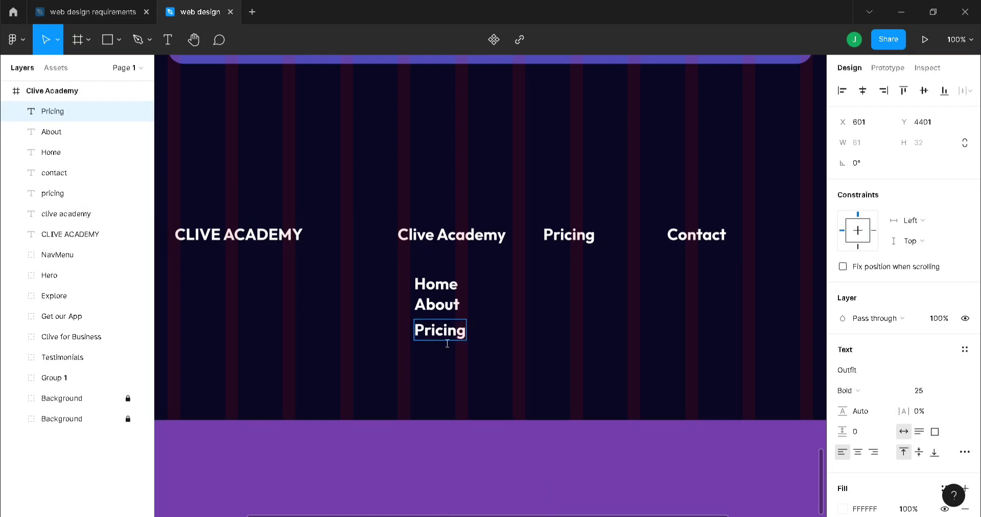
pyautogui.press('Escape')
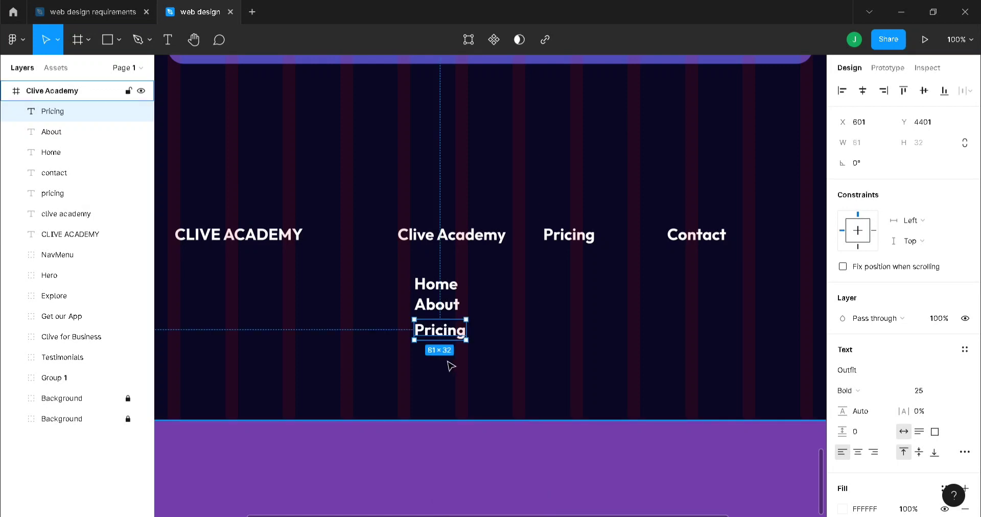
pyautogui.hotkey('ctrl', 'd')
pyautogui.moveTo(448, 339); pyautogui.dragTo(448, 359)
pyautogui.doubleClick(448, 358)
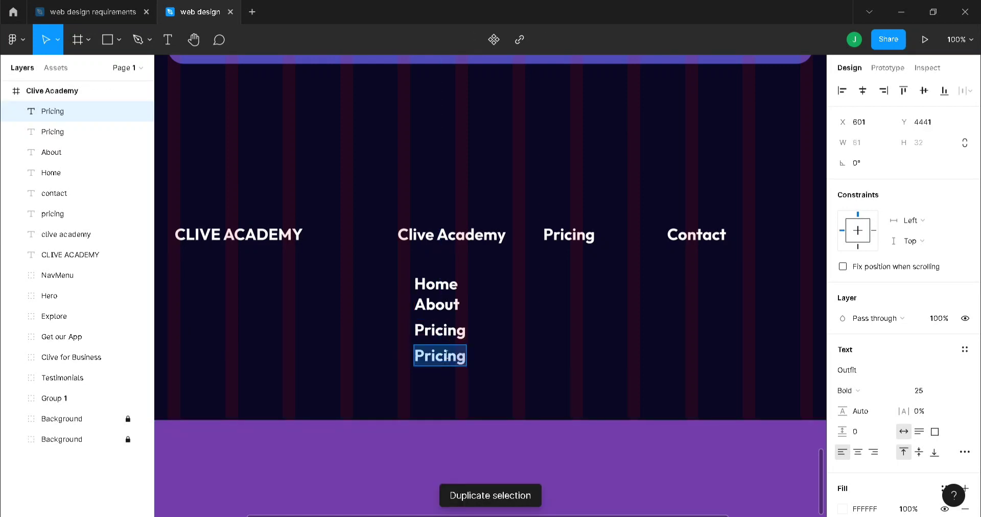
pyautogui.write('Contact')
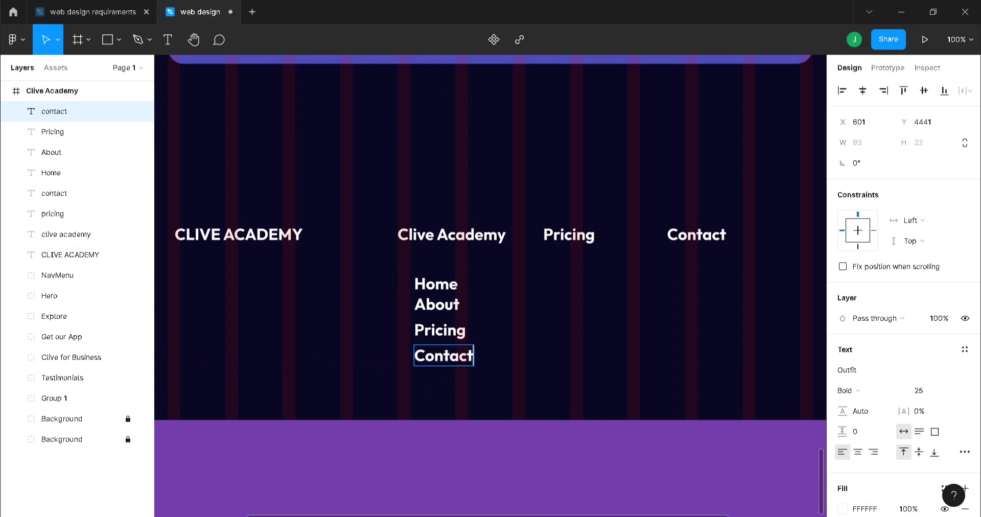
pyautogui.press('Escape')
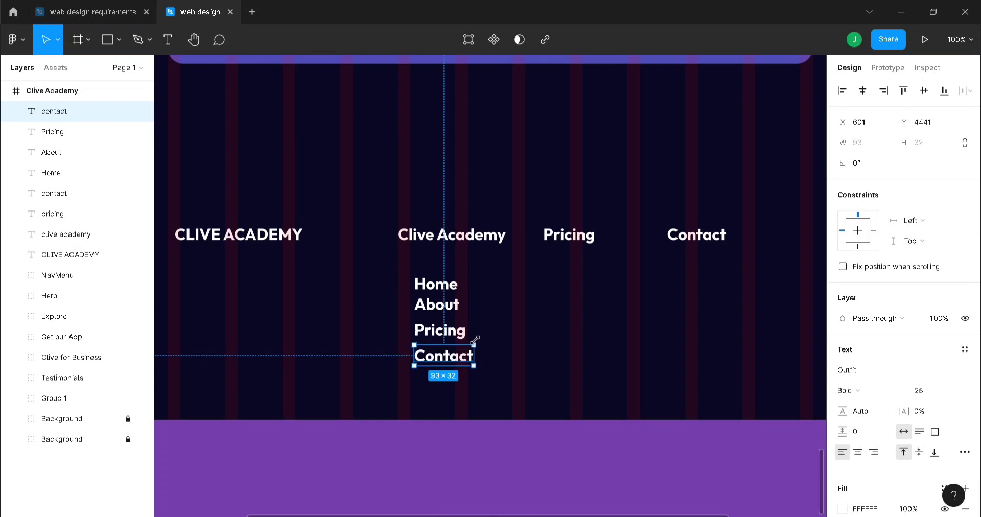
# - Reposition About, Pricing and Contact to space out the four links
pyautogui.moveTo(456, 359); pyautogui.dragTo(456, 382)
pyautogui.click(443, 337)
pyautogui.moveTo(443, 338); pyautogui.dragTo(443, 353)
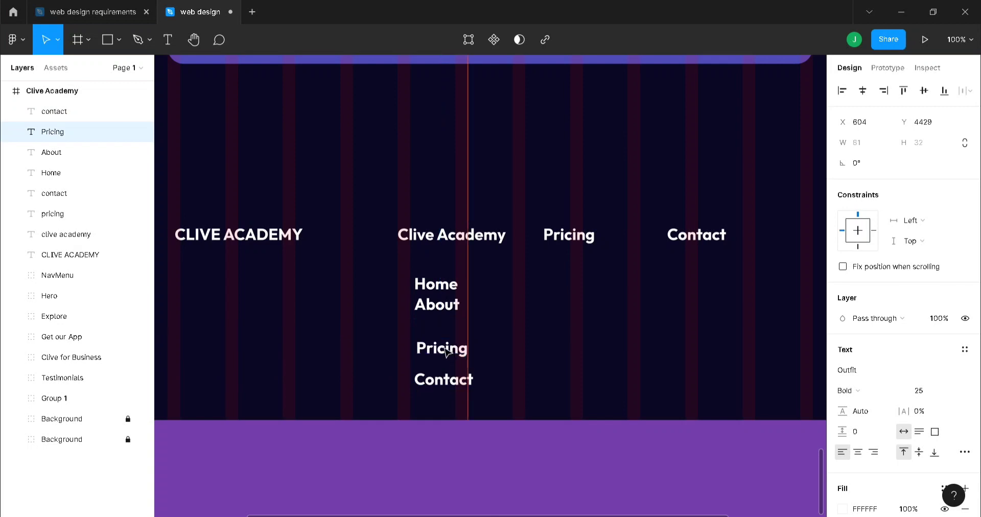
pyautogui.moveTo(441, 309); pyautogui.dragTo(443, 320)
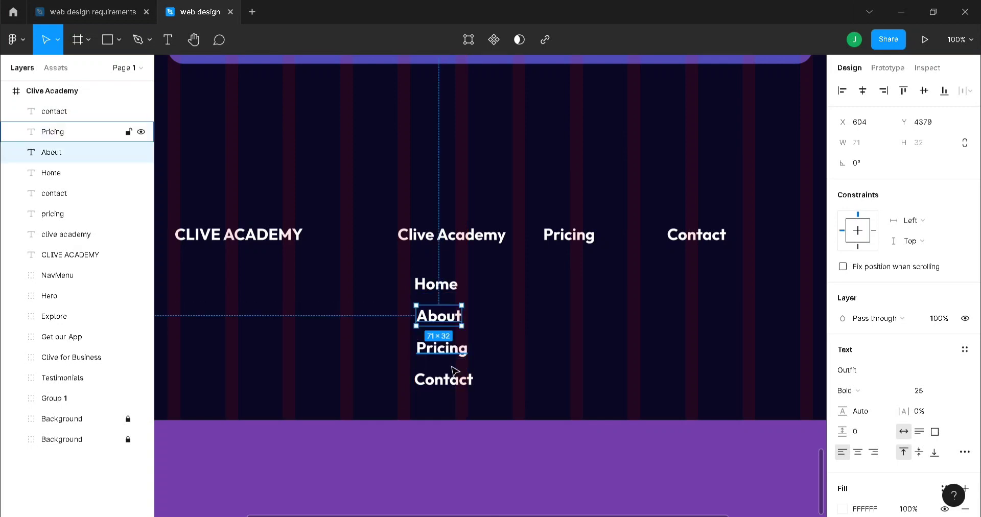
pyautogui.click(454, 382)
pyautogui.moveTo(453, 383)
pyautogui.mouseDown()
pyautogui.moveTo(453, 370)
pyautogui.moveTo(452, 383)
pyautogui.mouseUp()
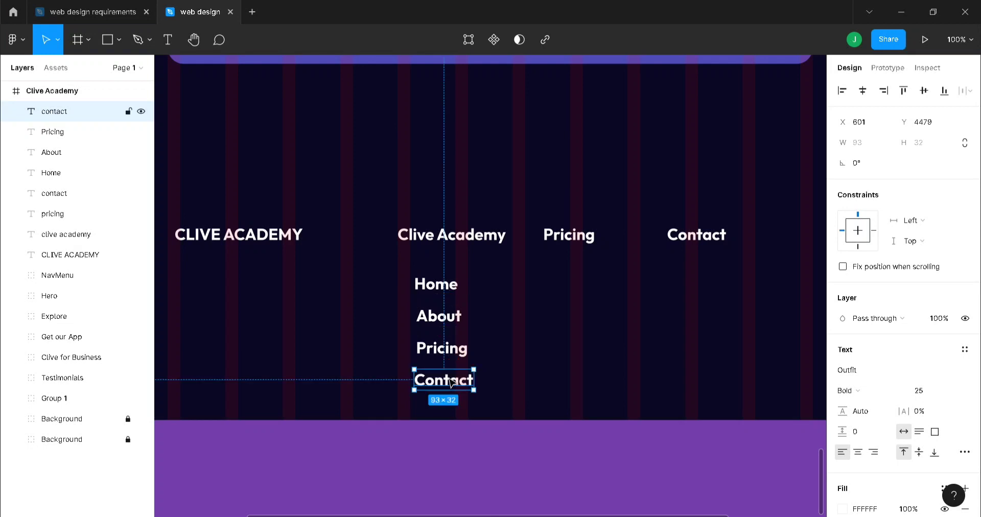
pyautogui.keyDown('shift'); pyautogui.click(441, 344); pyautogui.keyUp('shift')
# - Distribute the spacing evenly across Home, About, Pricing and Contact
pyautogui.keyDown('shift'); pyautogui.click(435, 309); pyautogui.keyUp('shift')
pyautogui.keyDown('shift'); pyautogui.click(435, 284); pyautogui.keyUp('shift')
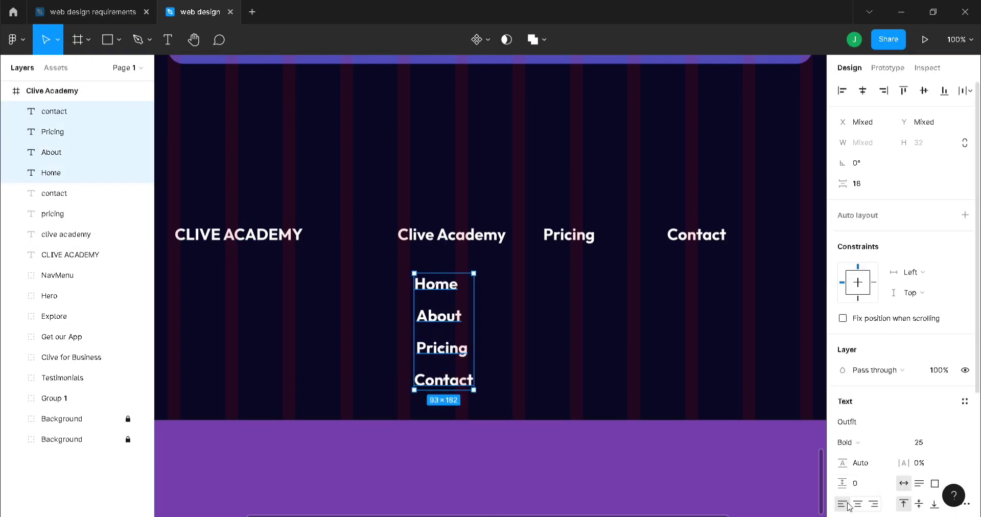
pyautogui.click(964, 92)
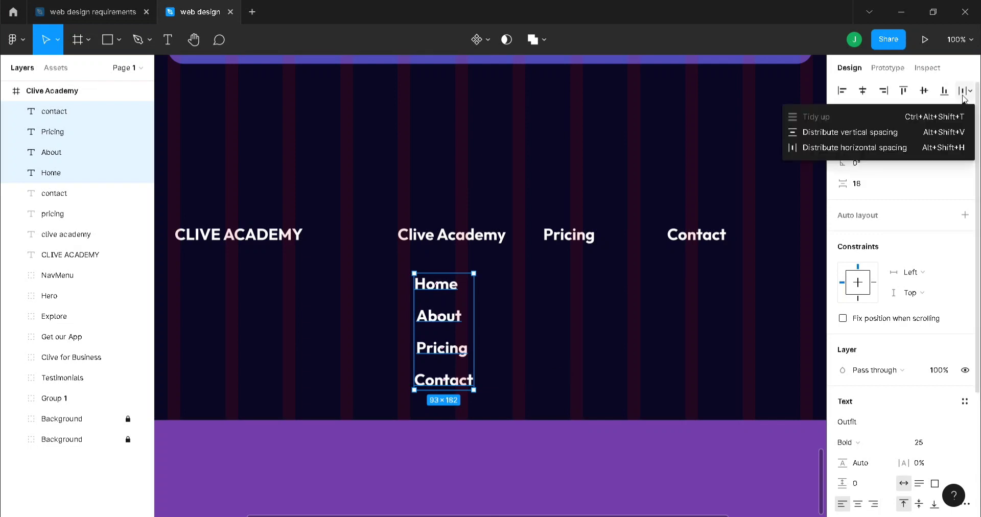
pyautogui.click(870, 144)
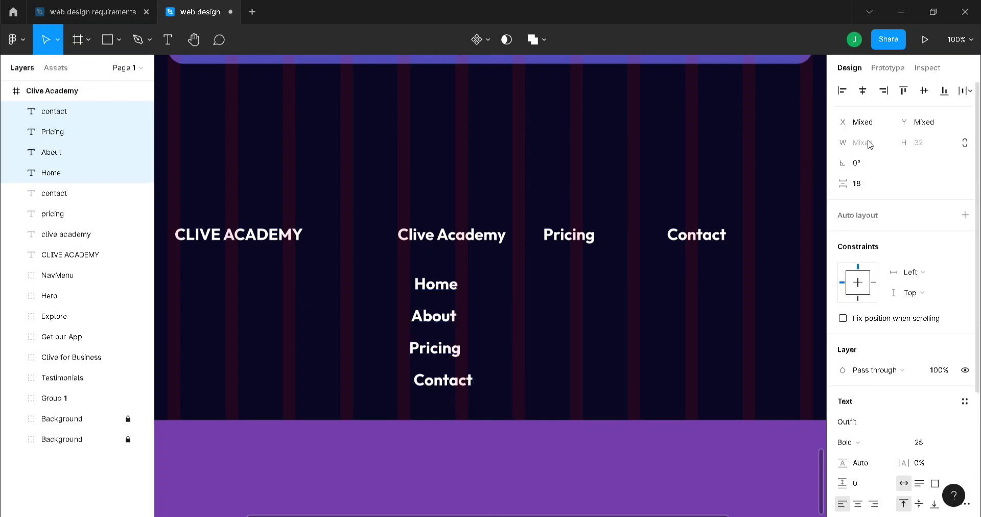
# - Nudge Home, Pricing and Contact onto a common left edge, then reselect all four links
pyautogui.doubleClick(436, 284)
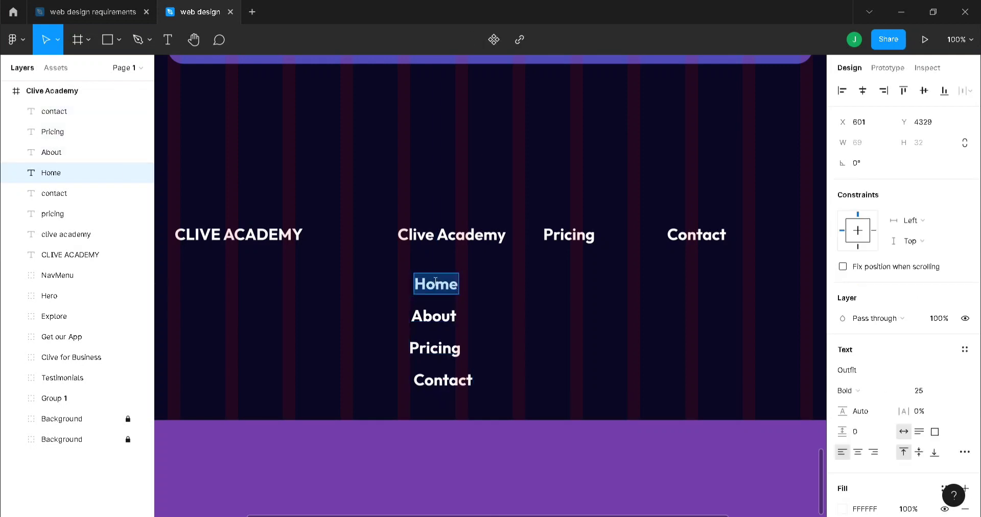
pyautogui.press('Escape')
pyautogui.moveTo(448, 290); pyautogui.dragTo(445, 289)
pyautogui.click(441, 350)
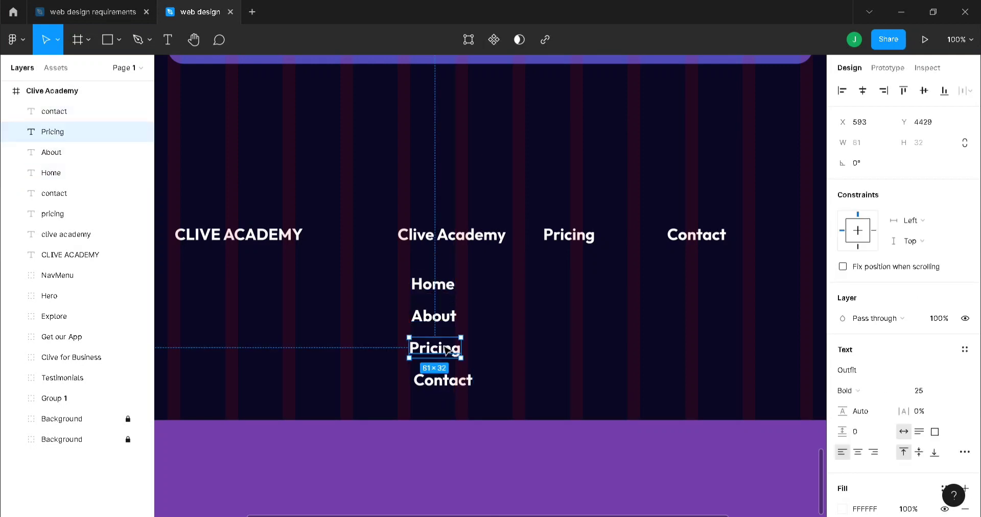
pyautogui.moveTo(446, 351); pyautogui.dragTo(447, 351)
pyautogui.click(454, 387)
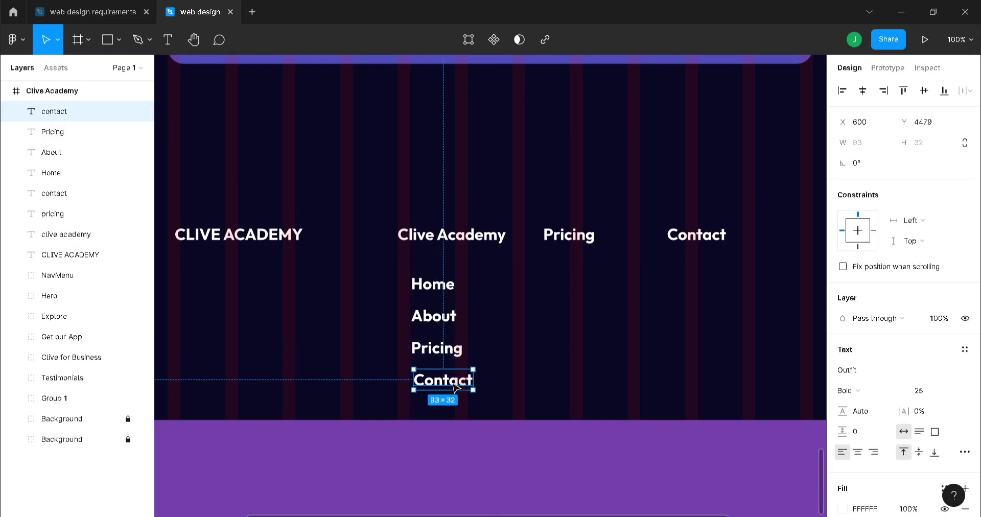
pyautogui.moveTo(455, 387); pyautogui.dragTo(448, 378)
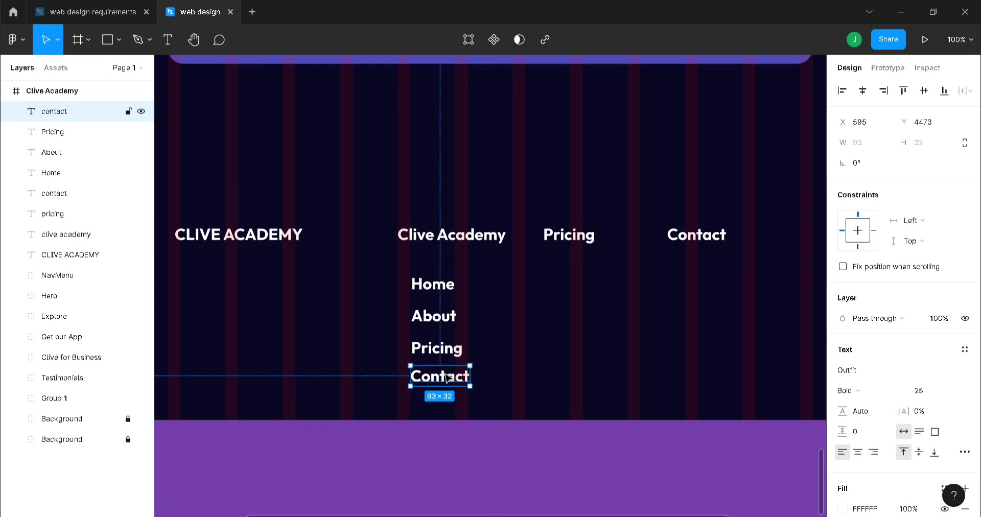
pyautogui.keyDown('shift'); pyautogui.click(437, 349); pyautogui.keyUp('shift')
pyautogui.keyDown('shift'); pyautogui.click(434, 317); pyautogui.keyUp('shift')
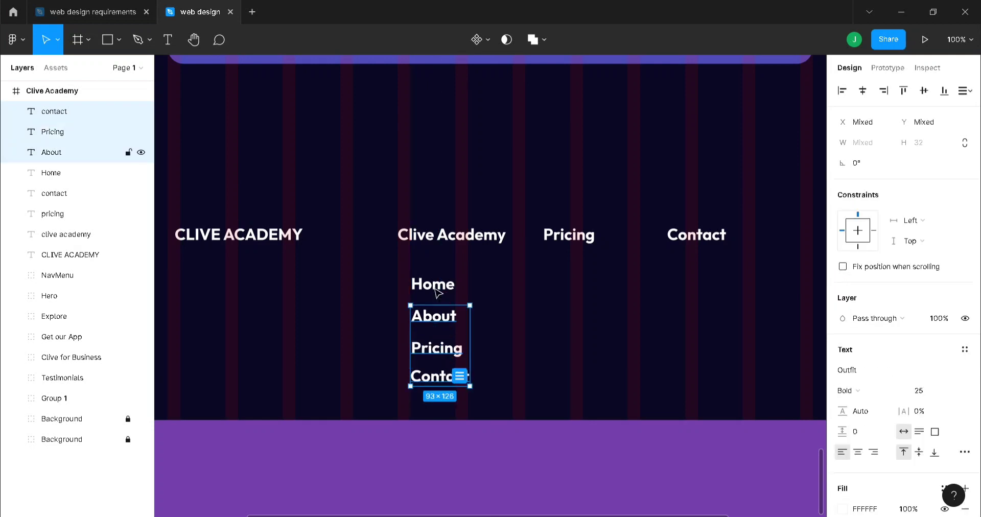
pyautogui.keyDown('shift'); pyautogui.click(436, 285); pyautogui.keyUp('shift')
# - Copy the four links under the Pricing heading and rename the first two 'Basic' and 'Premium'
pyautogui.hotkey('ctrl', 'd')
pyautogui.moveTo(440, 300); pyautogui.dragTo(571, 301)
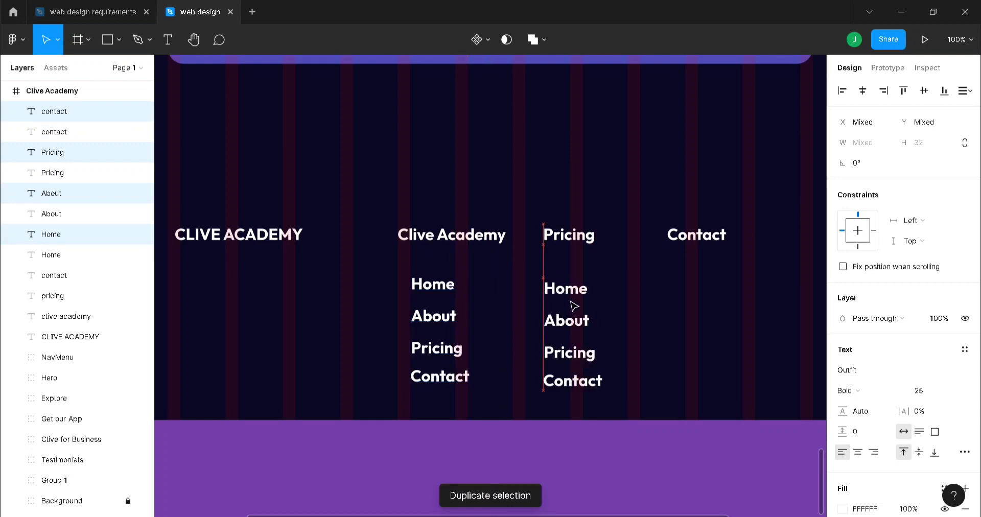
pyautogui.click(562, 289)
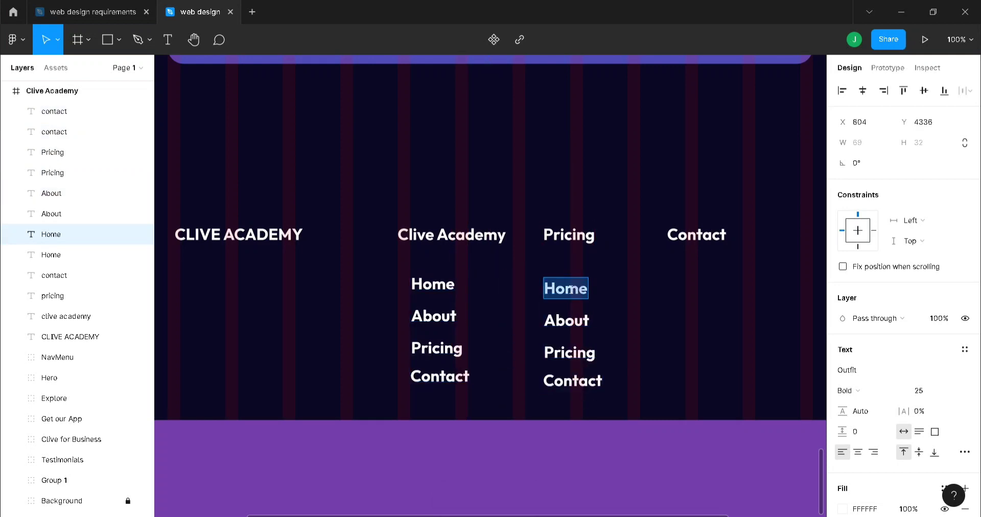
pyautogui.write('Basic')
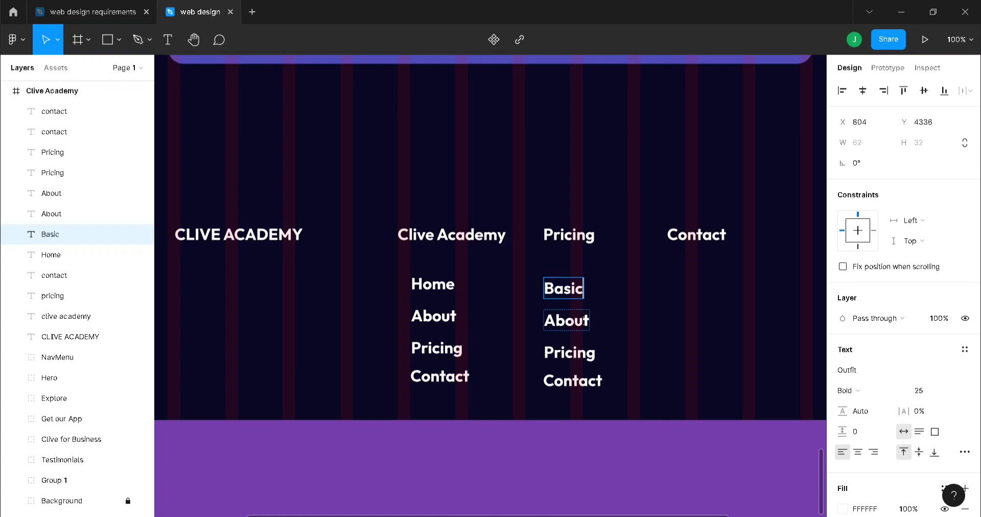
pyautogui.click(583, 320)
pyautogui.doubleClick(583, 321)
pyautogui.write('P')
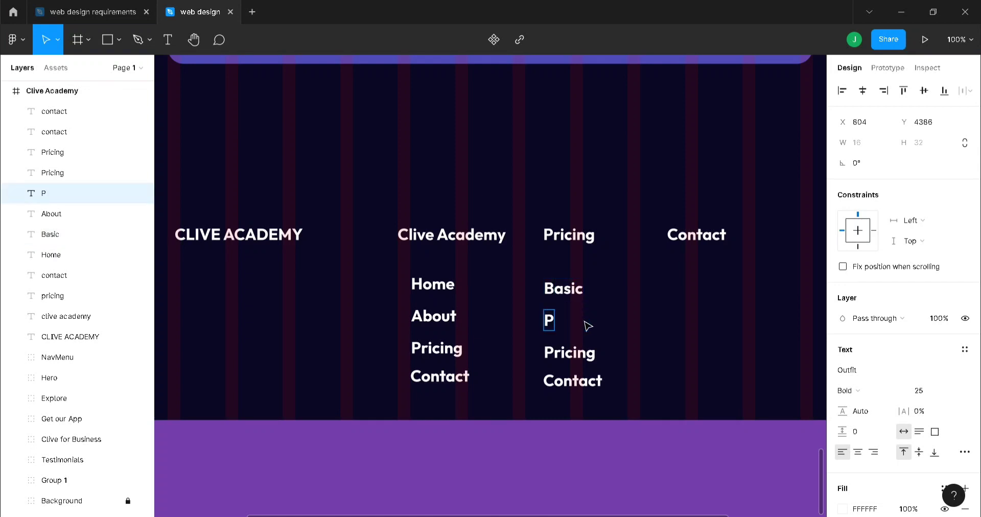
pyautogui.write('rfe')
pyautogui.press('BackSpace')
pyautogui.press('BackSpace')
pyautogui.write('em')
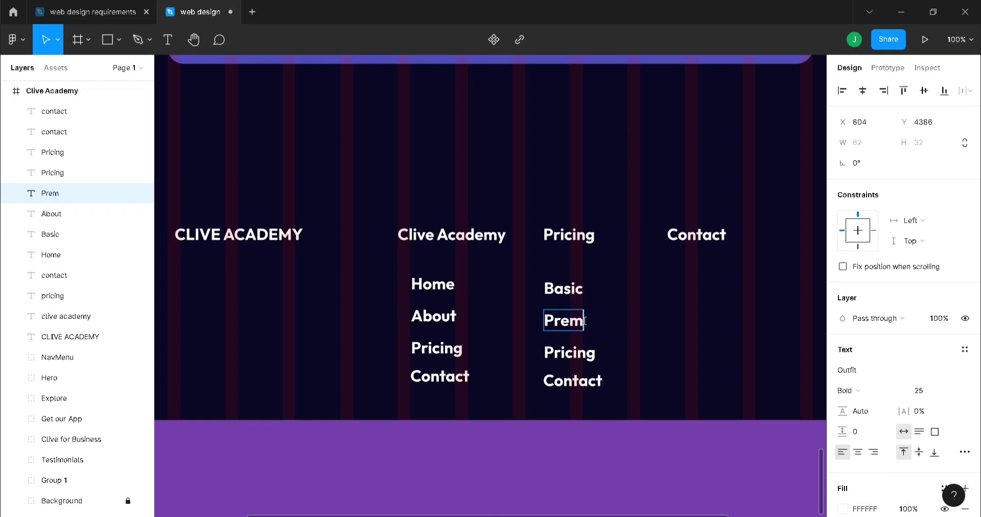
pyautogui.write('ium')
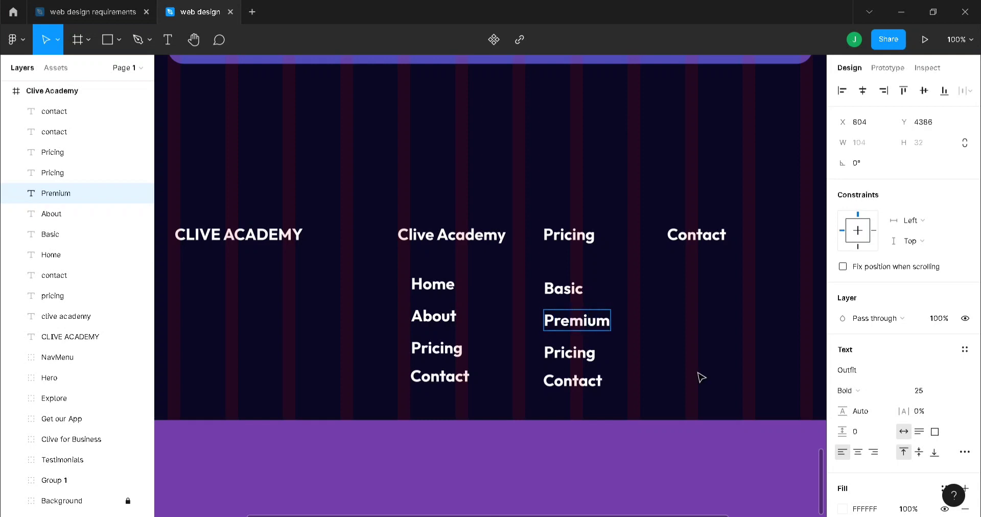
# - Rename the third copy 'Business' and delete the leftover Contact copy
pyautogui.click(593, 351)
pyautogui.doubleClick(593, 349)
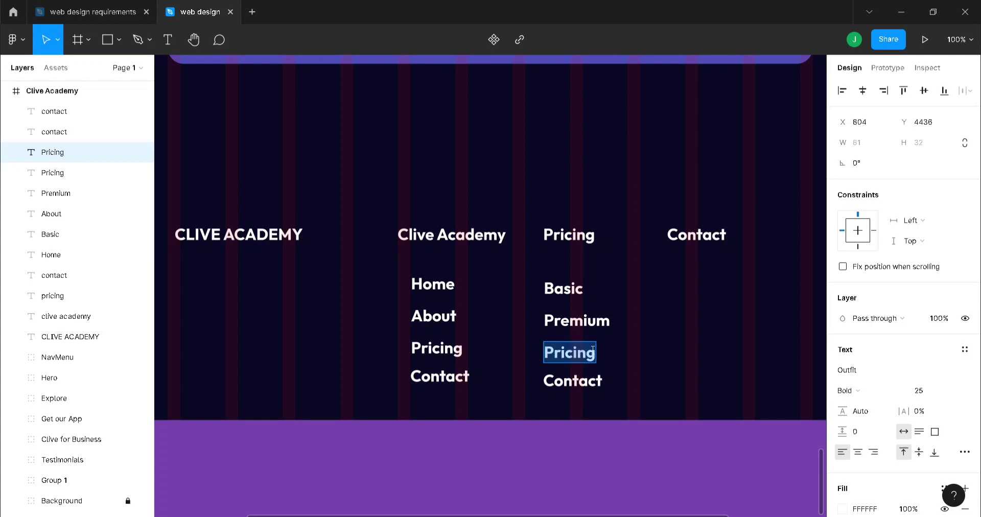
pyautogui.write('BUS')
pyautogui.press('BackSpace')
pyautogui.press('BackSpace')
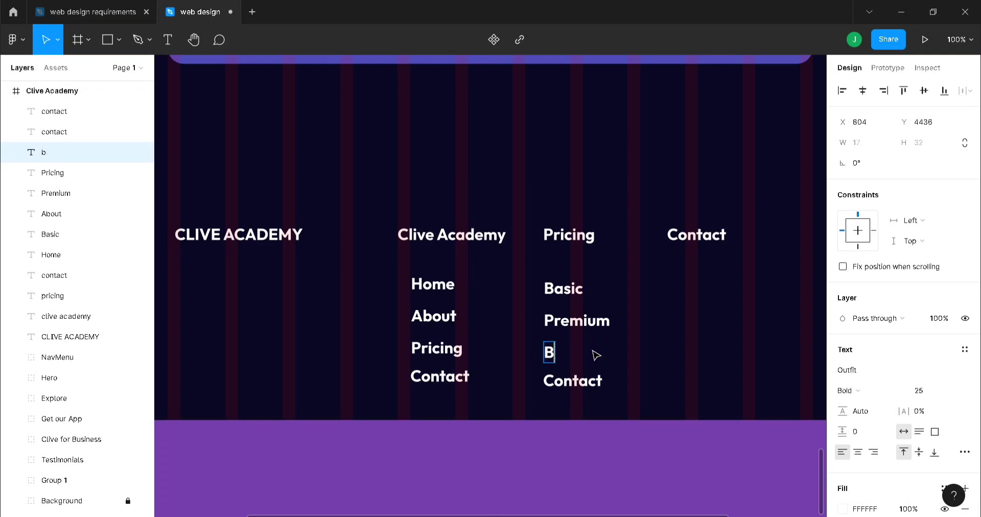
pyautogui.write('usiness')
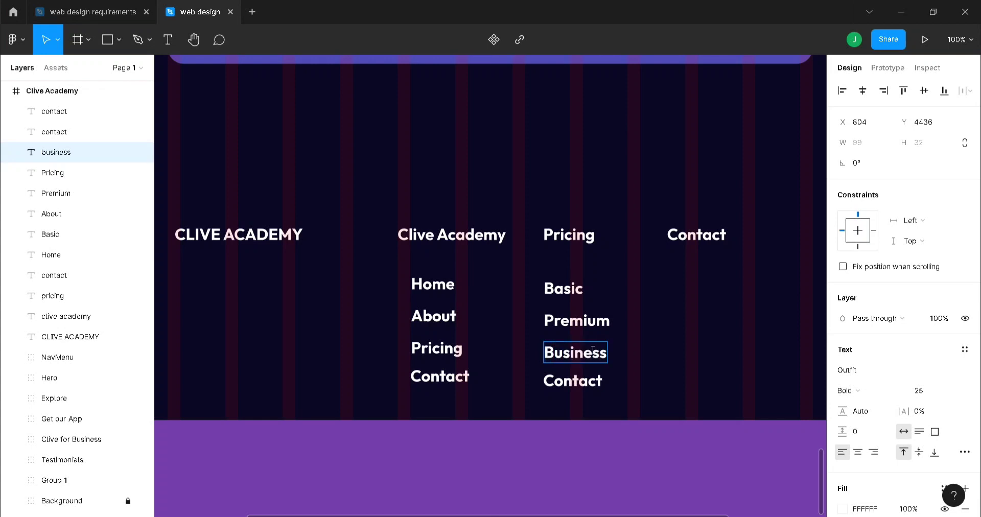
pyautogui.hotkey('ctrl', '-')
pyautogui.scroll(10, 600, 347)
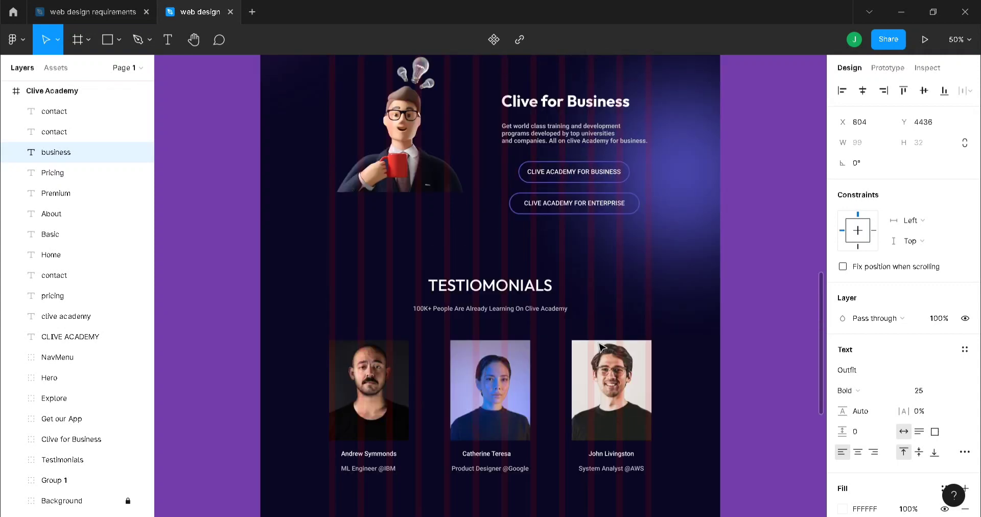
pyautogui.scroll(-10, 601, 347)
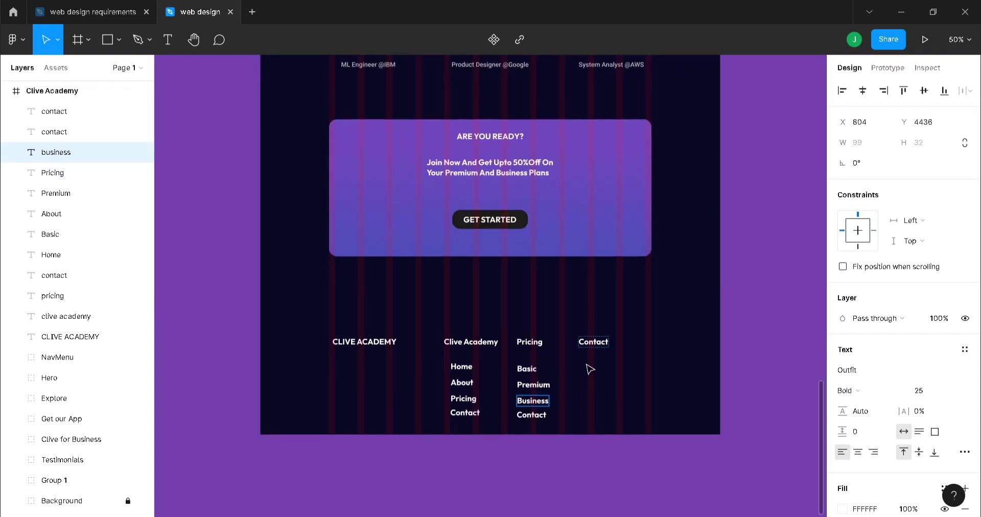
pyautogui.hotkey('ctrl', '+')
pyautogui.scroll(-5, 589, 372)
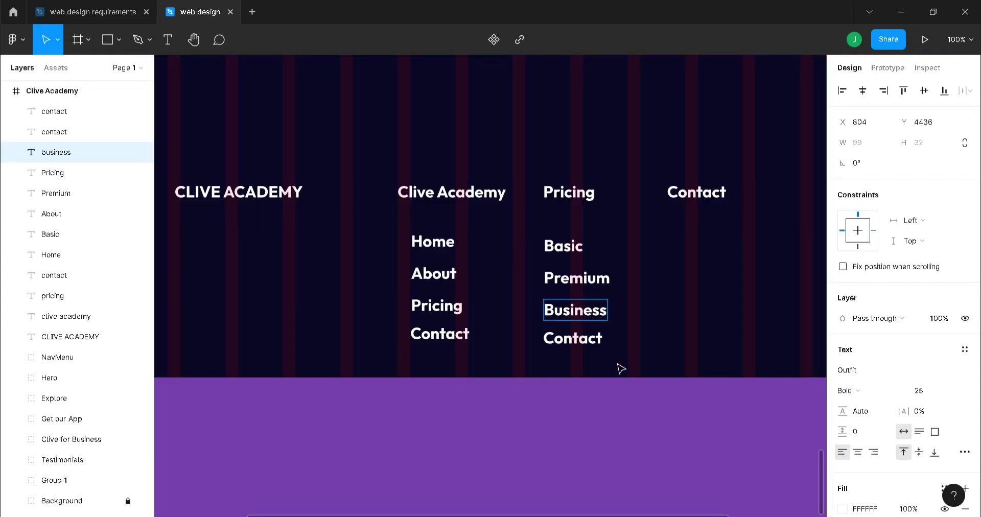
pyautogui.doubleClick(568, 342)
pyautogui.hotkey('ctrl', 'a')
pyautogui.press('BackSpace')
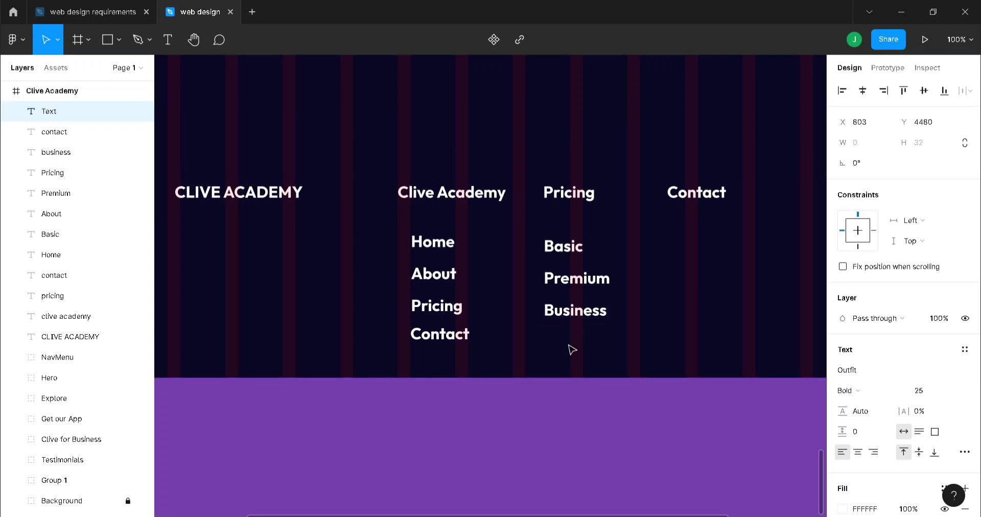
pyautogui.press('Escape')
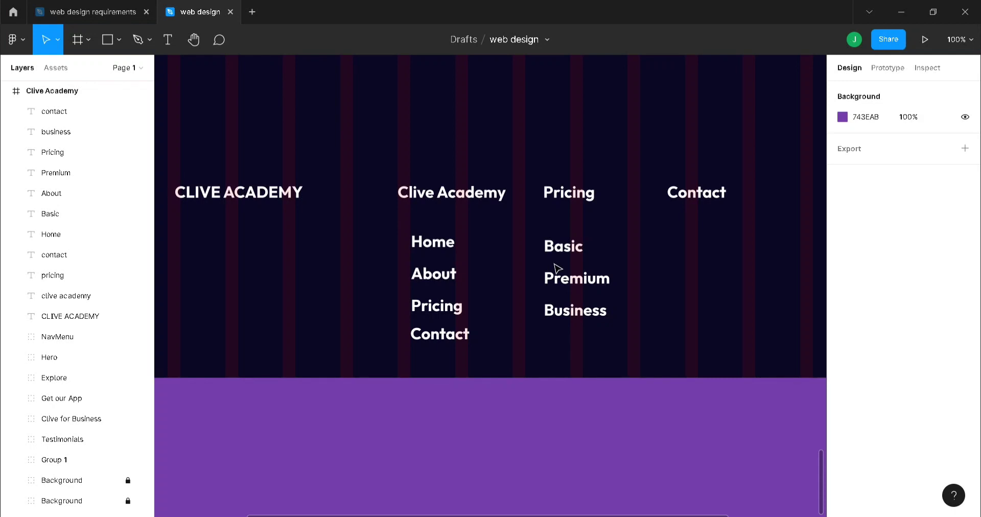
# - Copy the four Clive Academy links under the Contact heading and rename the first 'Facebook'
pyautogui.click(433, 249)
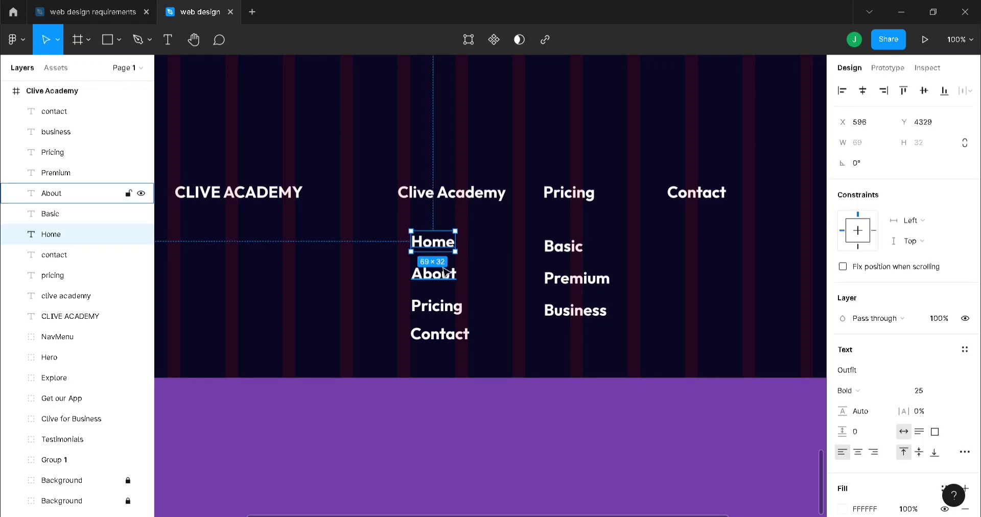
pyautogui.keyDown('shift'); pyautogui.click(444, 276); pyautogui.keyUp('shift')
pyautogui.keyDown('shift'); pyautogui.click(439, 307); pyautogui.keyUp('shift')
pyautogui.keyDown('shift'); pyautogui.click(453, 336); pyautogui.keyUp('shift')
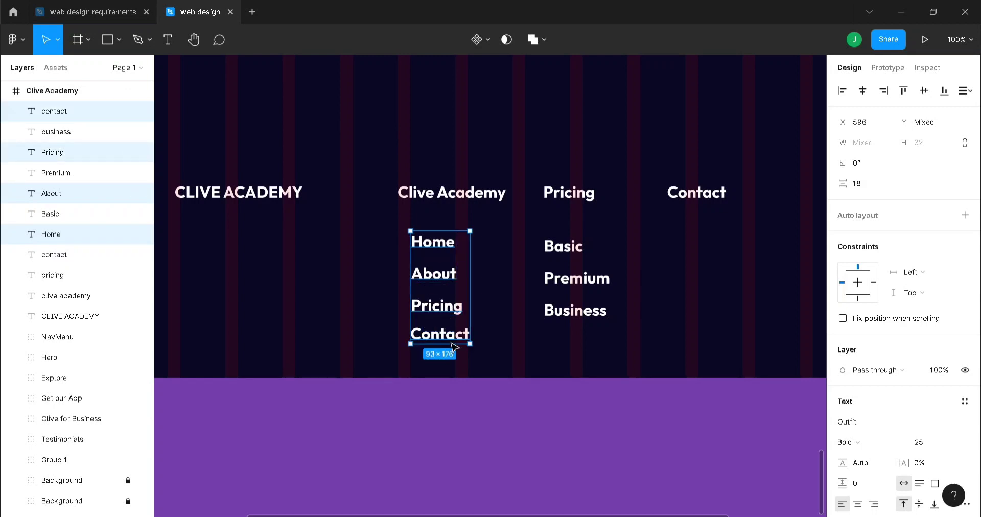
pyautogui.hotkey('ctrl', 'd')
pyautogui.moveTo(467, 306); pyautogui.dragTo(699, 292)
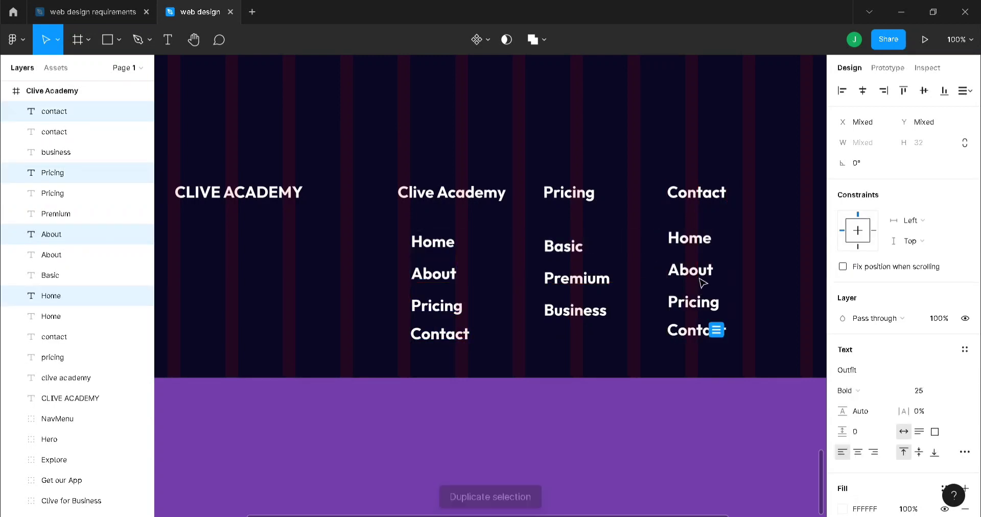
pyautogui.doubleClick(693, 239)
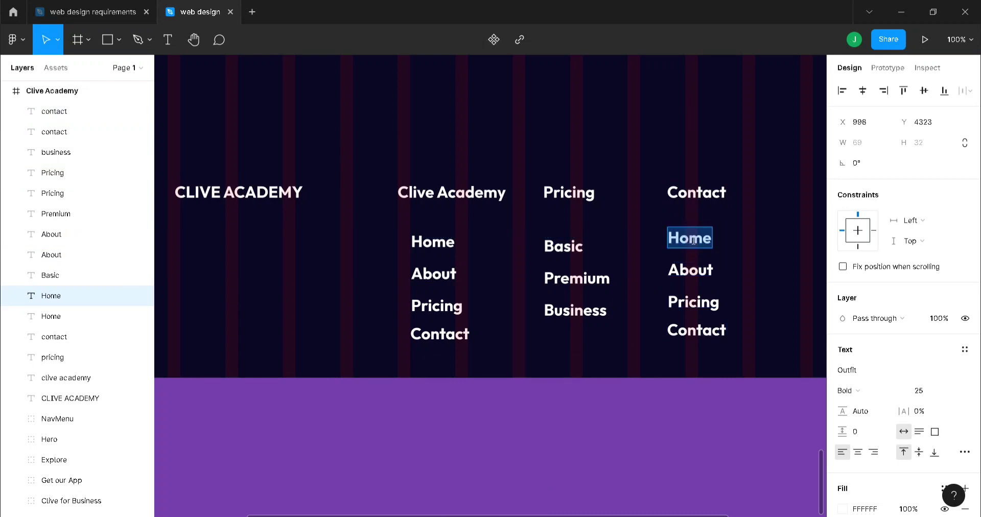
pyautogui.write('RFA')
pyautogui.press('BackSpace')
pyautogui.press('BackSpace')
pyautogui.press('BackSpace')
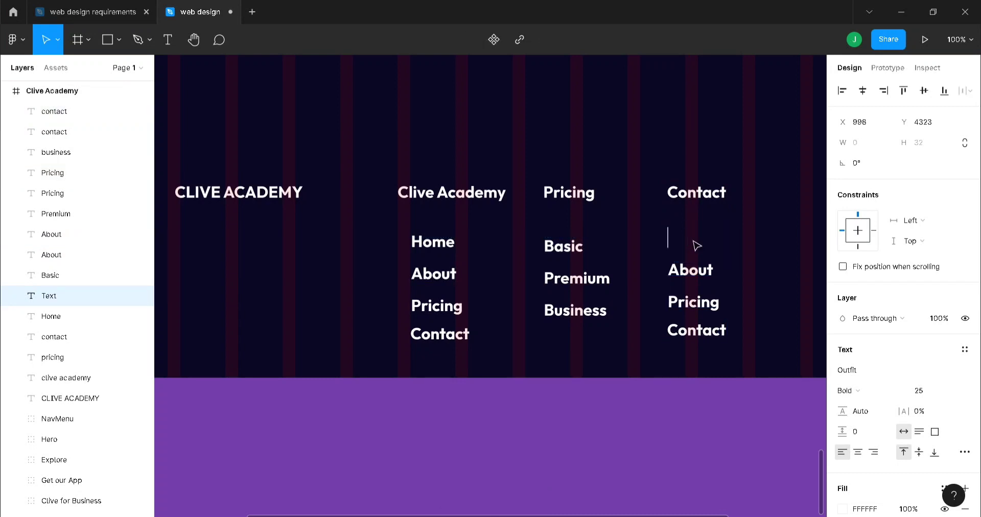
pyautogui.write('Facebook')
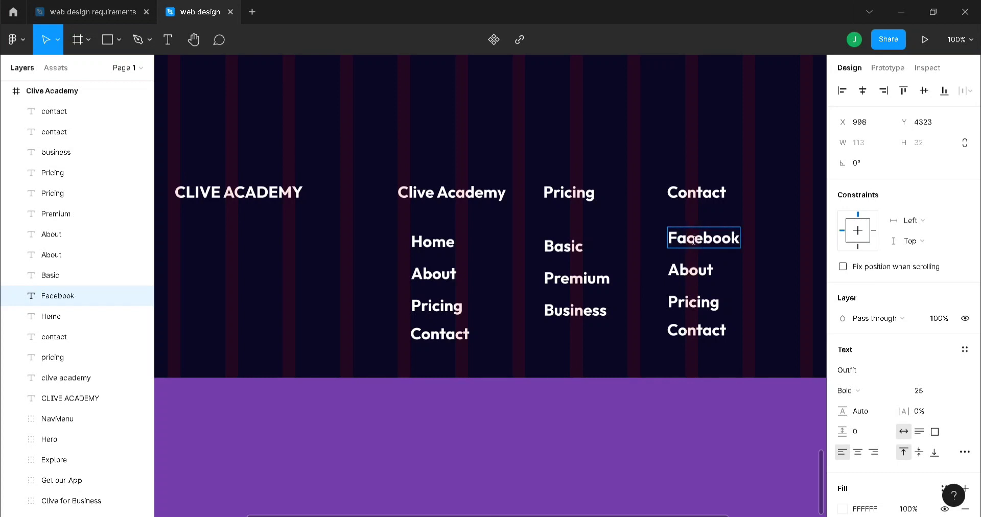
# - Rename the remaining copies 'Instagram', 'Linkedin' and 'Twitter'
pyautogui.doubleClick(699, 269)
pyautogui.hotkey('ctrl', 'a')
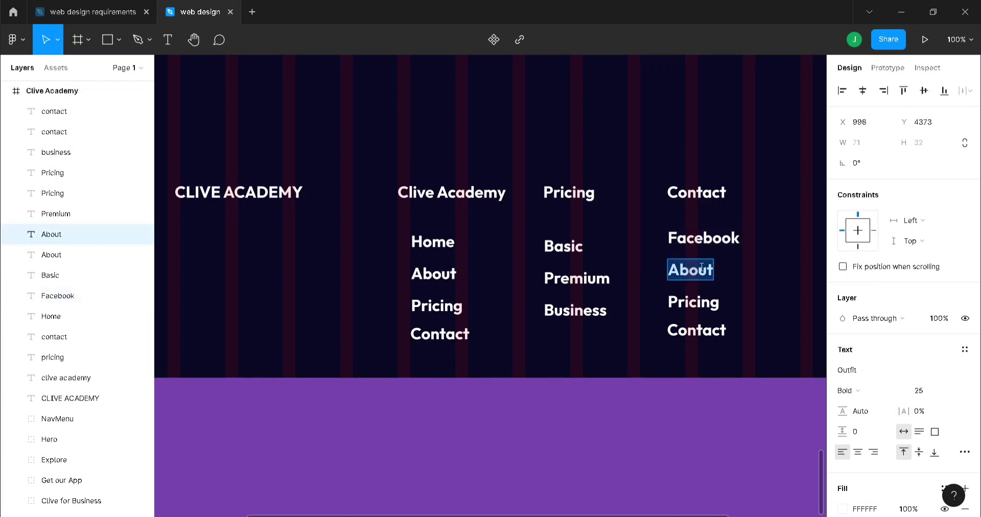
pyautogui.write('Instagra')
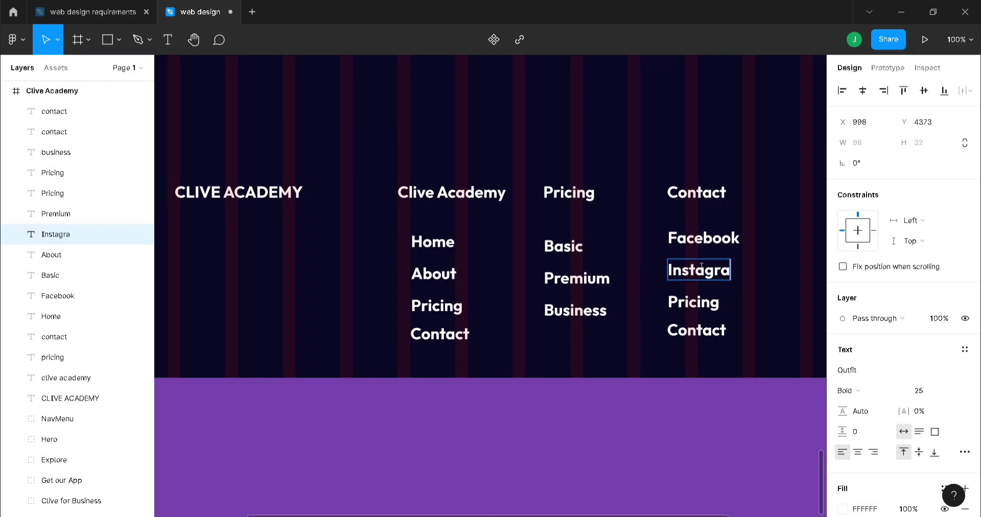
pyautogui.write('m')
pyautogui.doubleClick(705, 304)
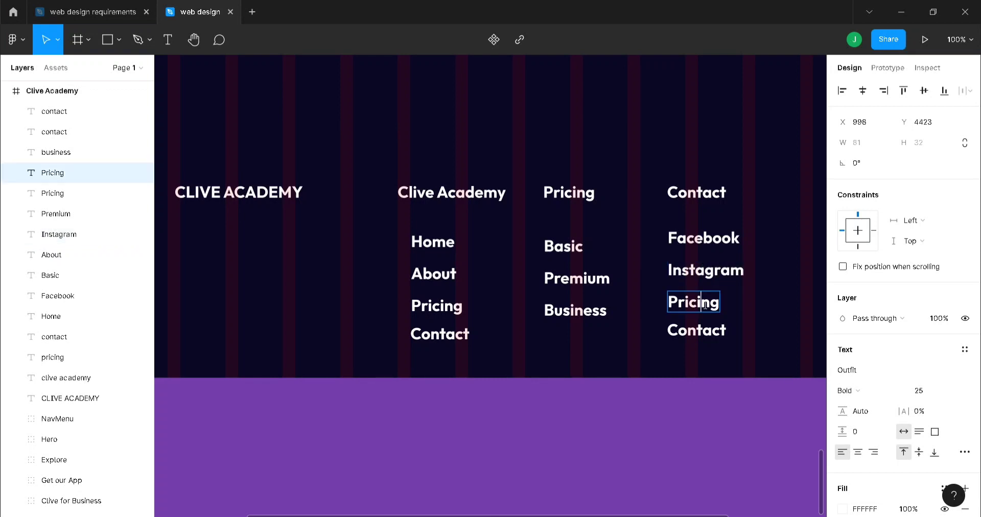
pyautogui.doubleClick(705, 305)
pyautogui.write('L')
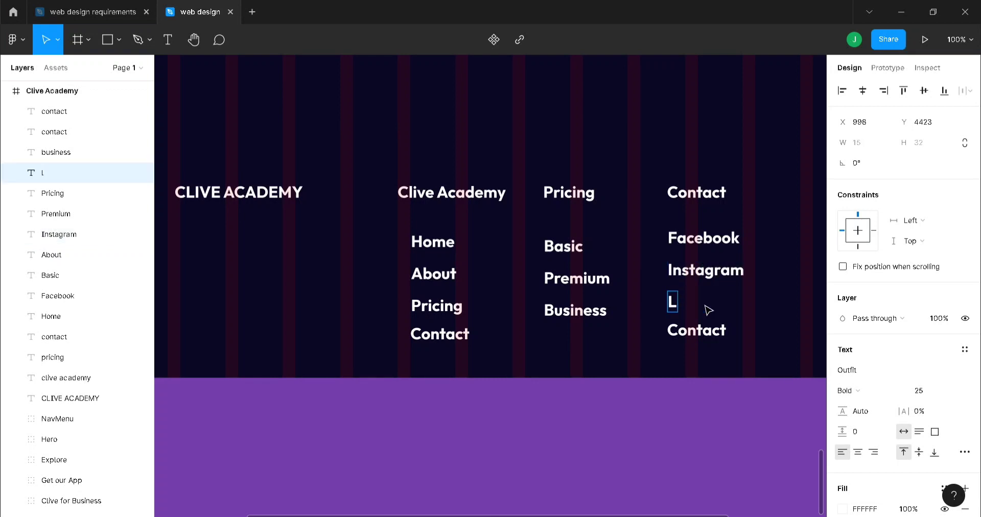
pyautogui.write('inkedin')
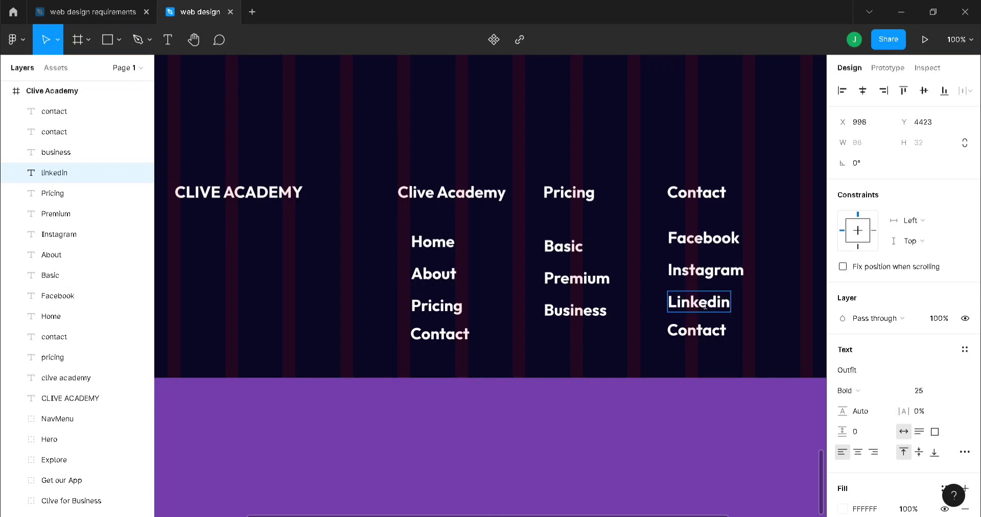
pyautogui.click(710, 333)
pyautogui.doubleClick(710, 334)
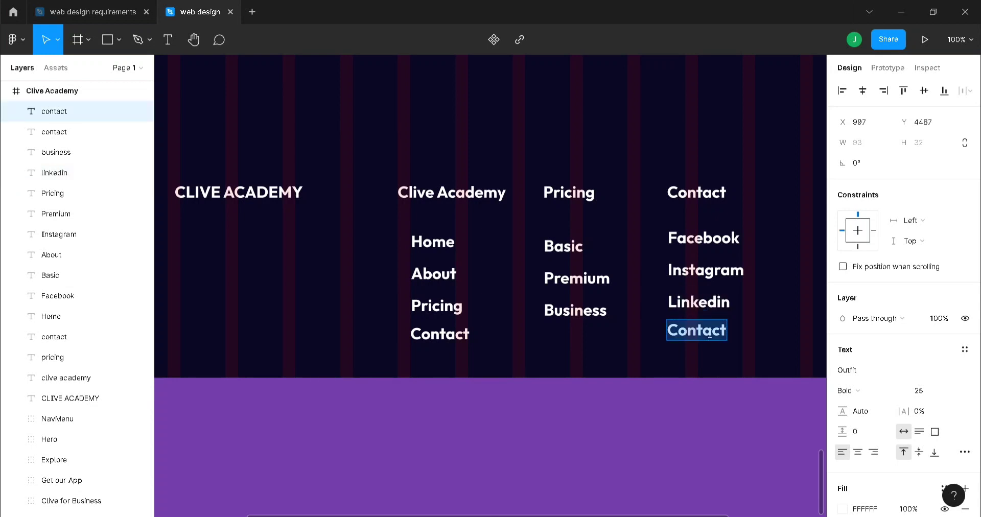
pyautogui.write('Te')
pyautogui.press('BackSpace')
pyautogui.write('wi')
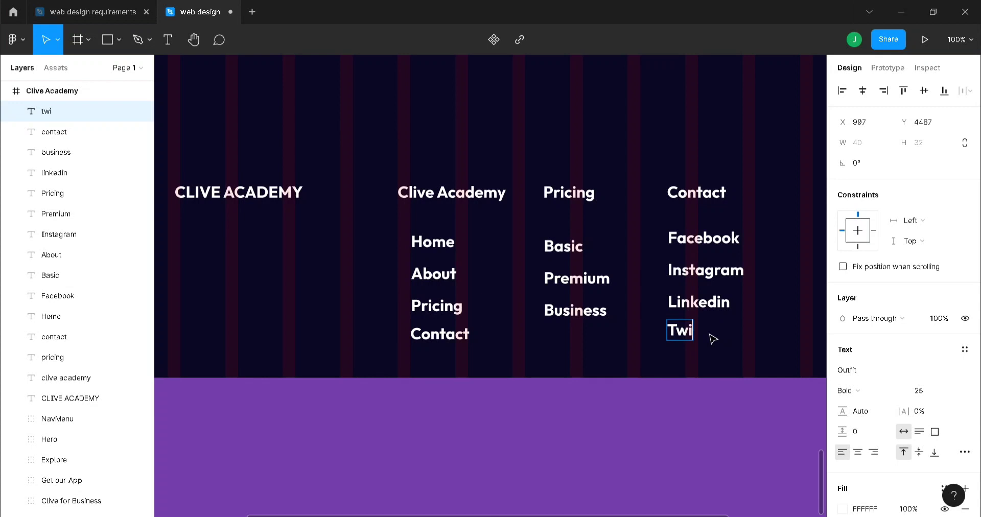
pyautogui.write('tter')
pyautogui.press('Escape')
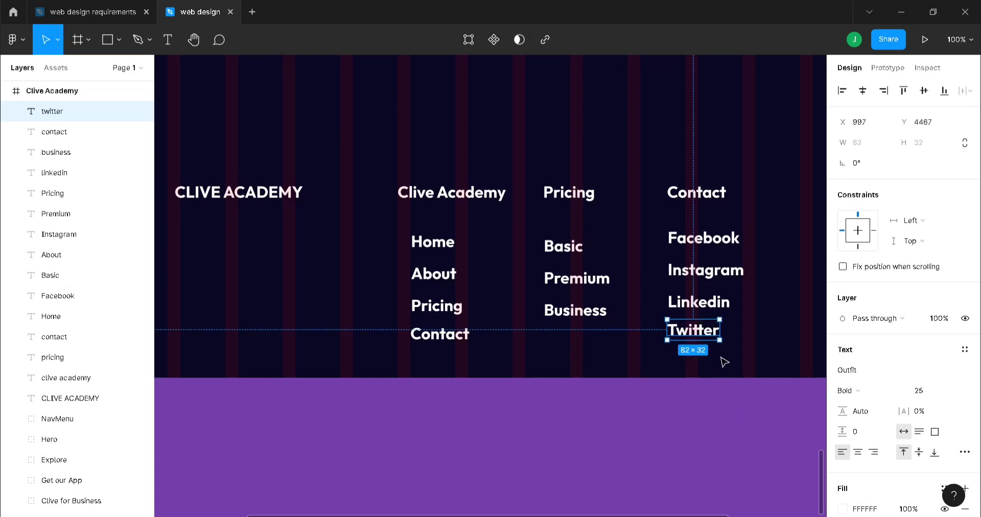
# - Give all eleven footer links a light grey BFBFBF fill
pyautogui.keyDown('shift'); pyautogui.click(710, 306); pyautogui.keyUp('shift')
pyautogui.keyDown('shift'); pyautogui.click(701, 267); pyautogui.keyUp('shift')
pyautogui.keyDown('shift'); pyautogui.click(702, 241); pyautogui.keyUp('shift')
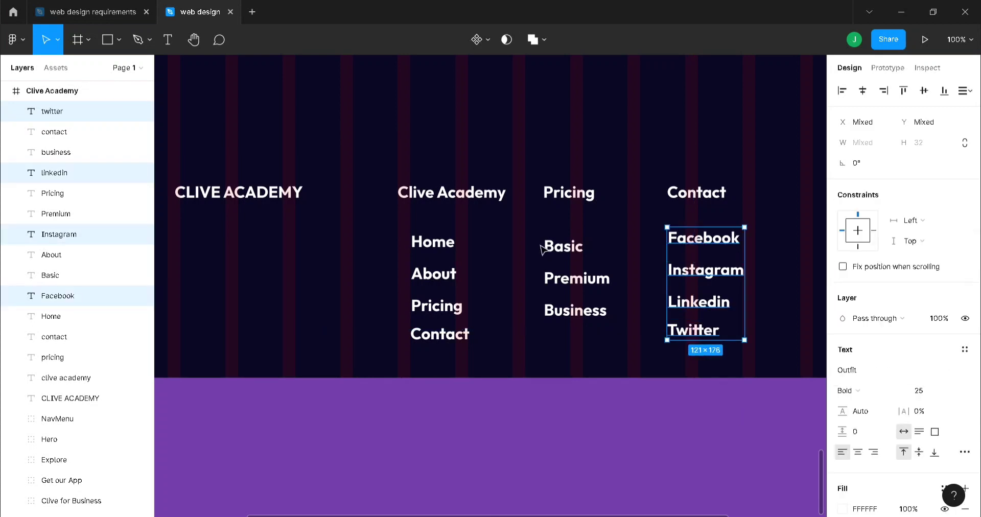
pyautogui.keyDown('shift'); pyautogui.click(562, 246); pyautogui.keyUp('shift')
pyautogui.keyDown('shift'); pyautogui.click(577, 279); pyautogui.keyUp('shift')
pyautogui.keyDown('shift'); pyautogui.click(575, 310); pyautogui.keyUp('shift')
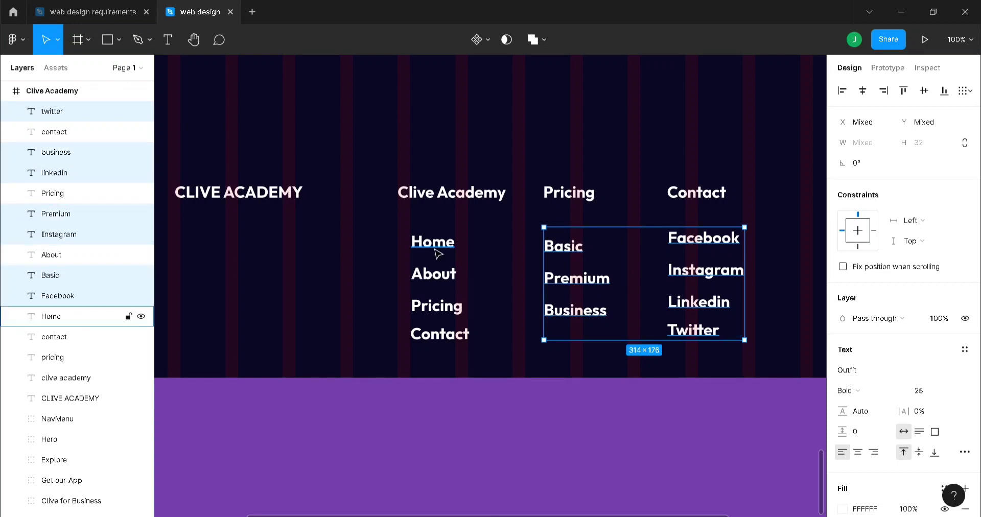
pyautogui.keyDown('shift'); pyautogui.click(434, 244); pyautogui.keyUp('shift')
pyautogui.keyDown('shift'); pyautogui.click(434, 274); pyautogui.keyUp('shift')
pyautogui.keyDown('shift'); pyautogui.click(437, 306); pyautogui.keyUp('shift')
pyautogui.keyDown('shift'); pyautogui.click(440, 333); pyautogui.keyUp('shift')
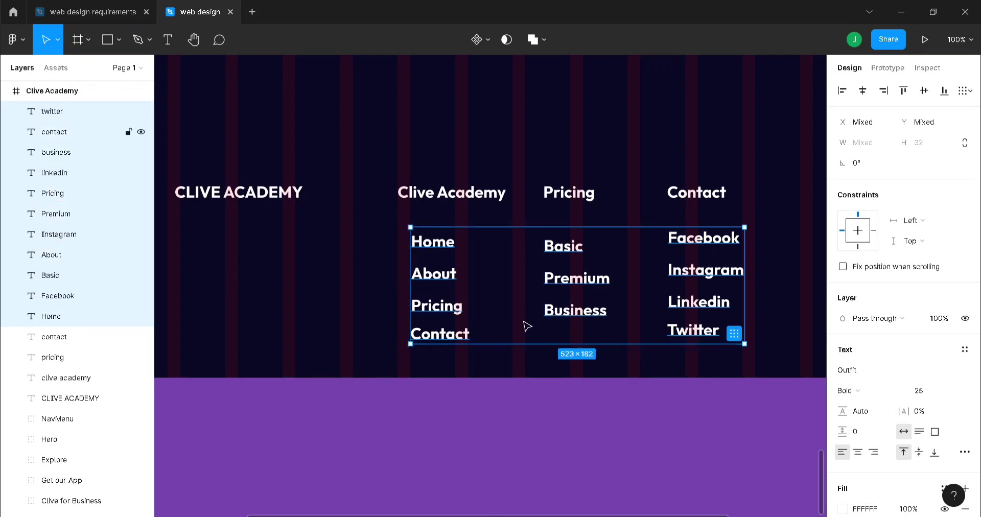
pyautogui.click(874, 509)
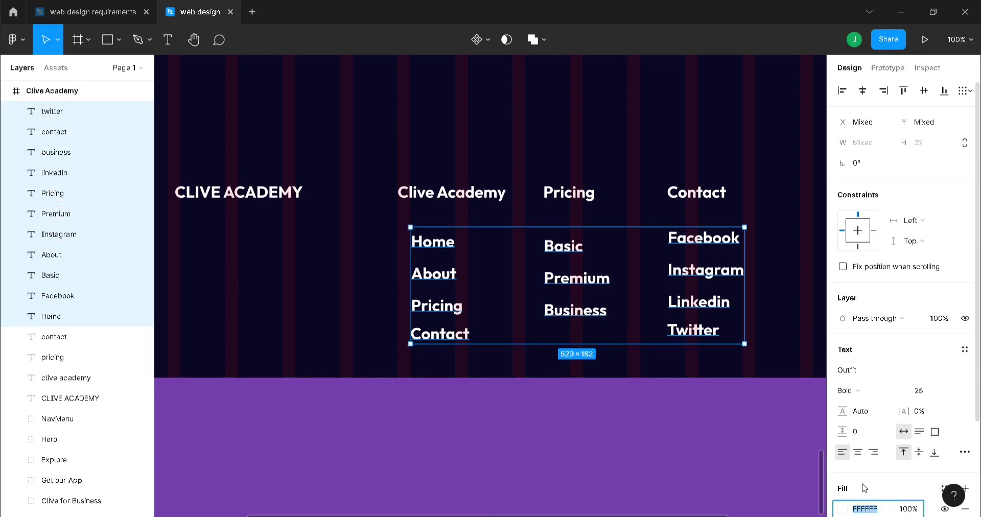
pyautogui.write('bfbfbf')
pyautogui.press('Return')
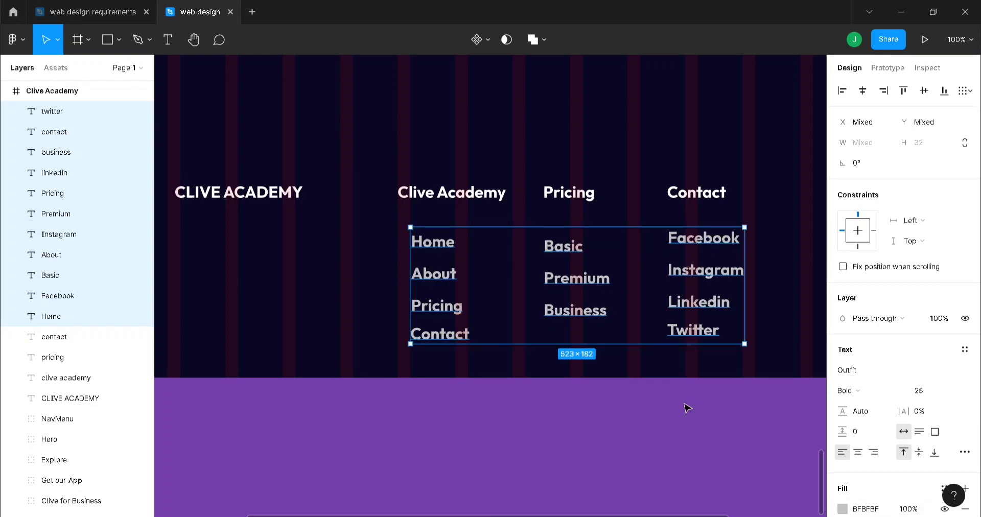
pyautogui.click(677, 403)
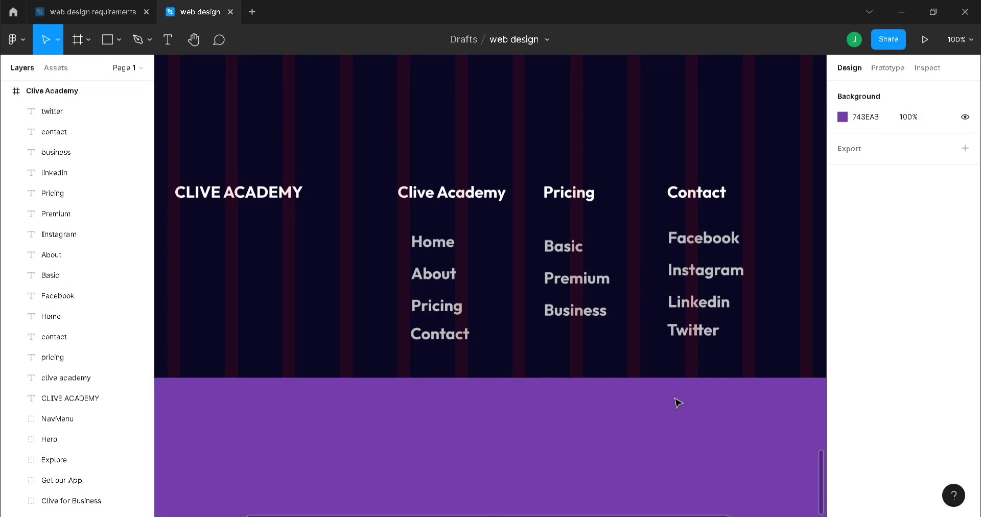
# - Select the Clive Academy, Pricing and Contact headings plus the Contact column's links, undoing an accidental nudge
pyautogui.press('-')
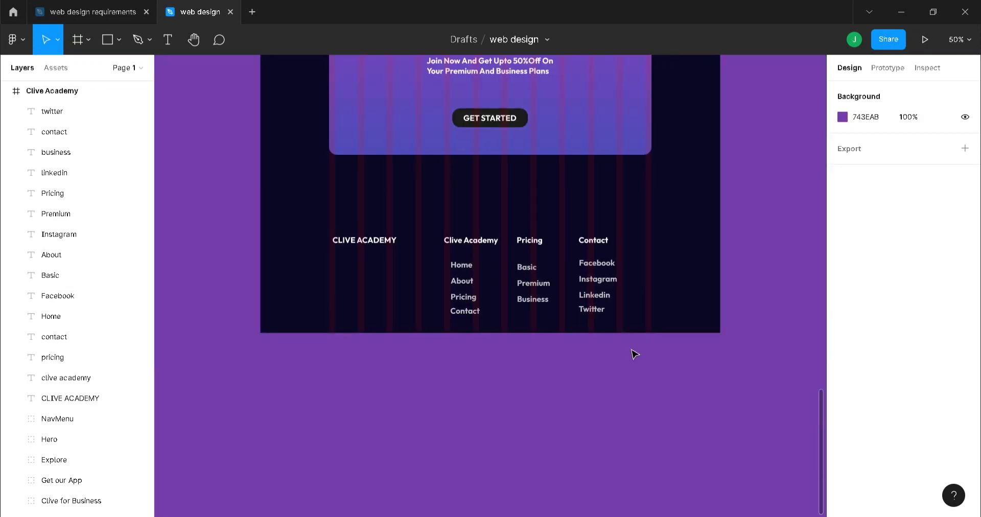
pyautogui.click(467, 241)
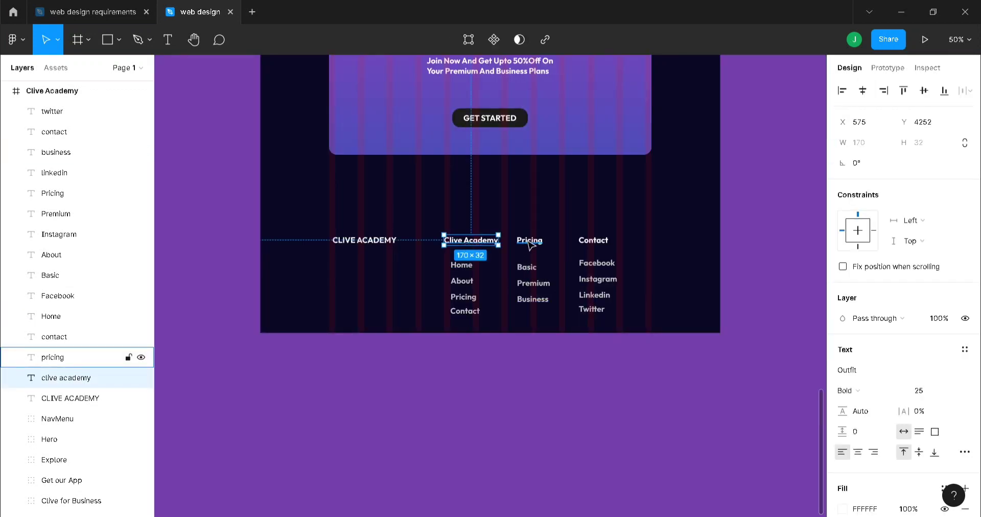
pyautogui.keyDown('shift'); pyautogui.click(530, 240); pyautogui.keyUp('shift')
pyautogui.keyDown('shift'); pyautogui.click(595, 242); pyautogui.keyUp('shift')
pyautogui.keyDown('shift'); pyautogui.click(597, 263); pyautogui.keyUp('shift')
pyautogui.keyDown('shift'); pyautogui.click(598, 279); pyautogui.keyUp('shift')
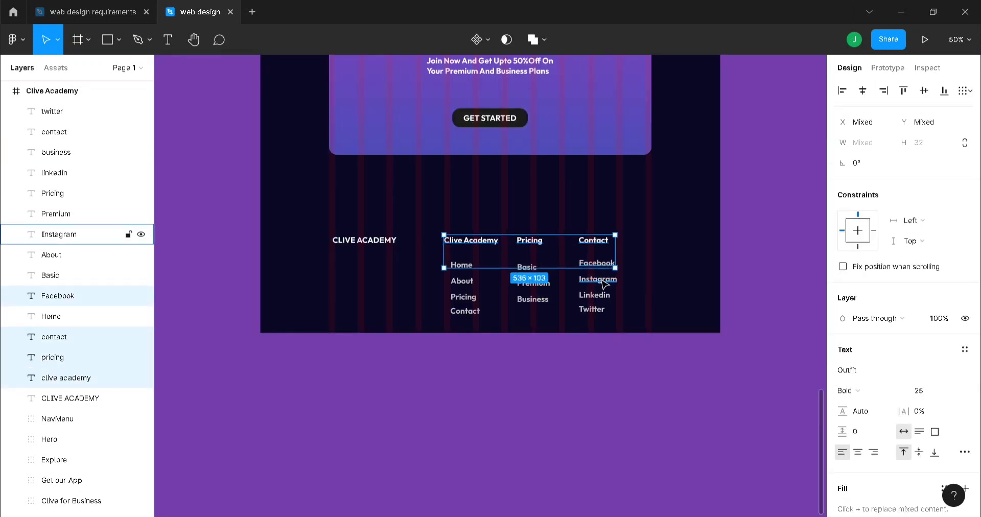
pyautogui.keyDown('shift'); pyautogui.click(594, 295); pyautogui.keyUp('shift')
pyautogui.moveTo(594, 299); pyautogui.dragTo(594, 306)
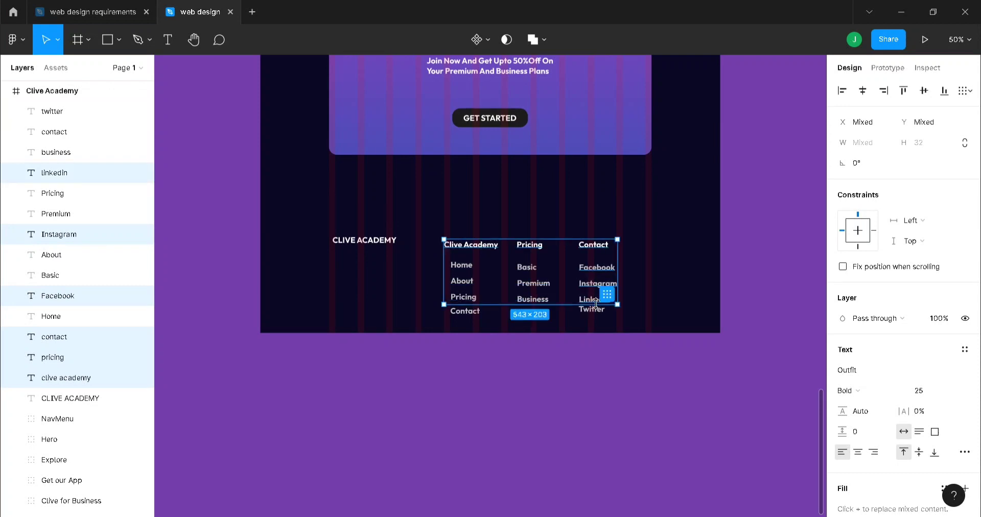
pyautogui.hotkey('ctrl', 'z')
# - Add the remaining footer links to the selection and shift all the link columns right
pyautogui.keyDown('shift'); pyautogui.click(591, 309); pyautogui.keyUp('shift')
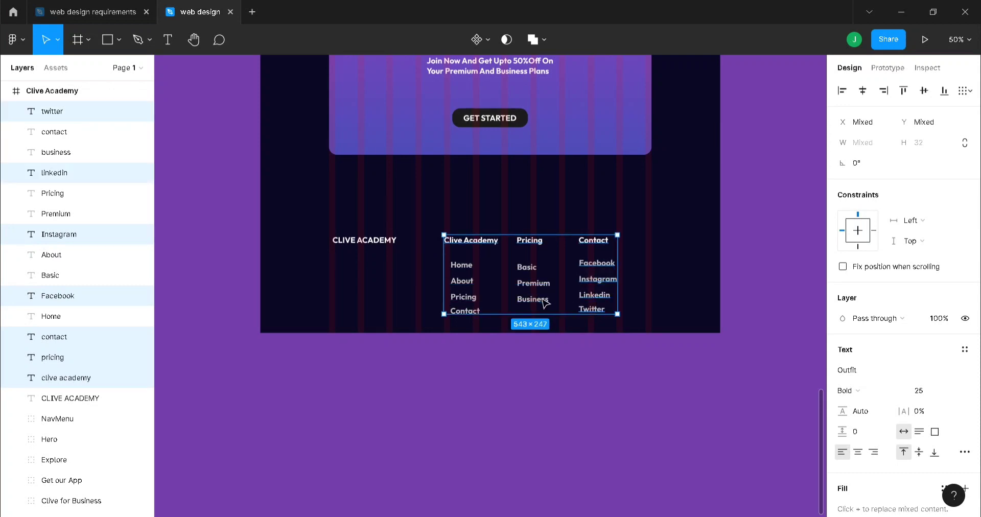
pyautogui.keyDown('shift'); pyautogui.click(534, 299); pyautogui.keyUp('shift')
pyautogui.keyDown('shift'); pyautogui.click(533, 283); pyautogui.keyUp('shift')
pyautogui.keyDown('shift'); pyautogui.click(526, 266); pyautogui.keyUp('shift')
pyautogui.keyDown('shift'); pyautogui.click(462, 265); pyautogui.keyUp('shift')
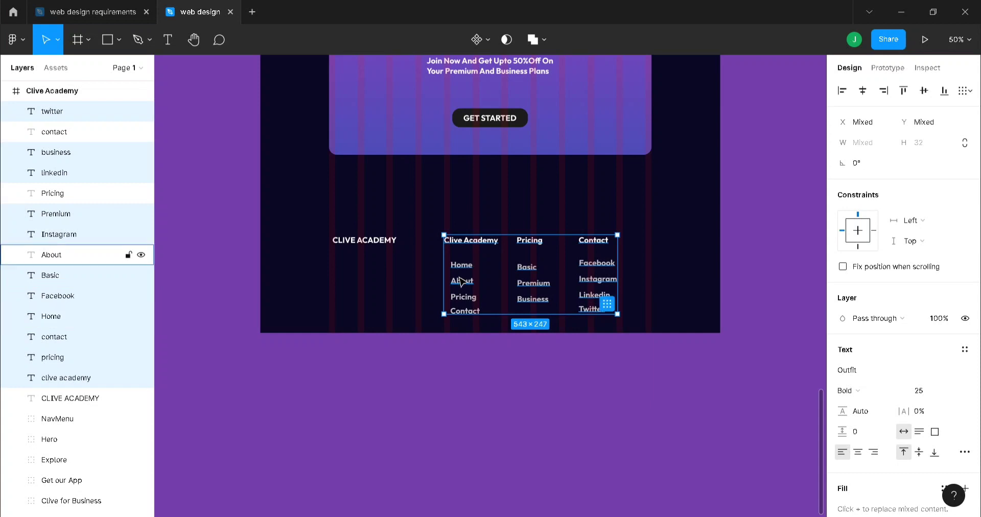
pyautogui.keyDown('shift'); pyautogui.click(462, 280); pyautogui.keyUp('shift')
pyautogui.keyDown('shift'); pyautogui.click(463, 297); pyautogui.keyUp('shift')
pyautogui.keyDown('shift'); pyautogui.click(470, 311); pyautogui.keyUp('shift')
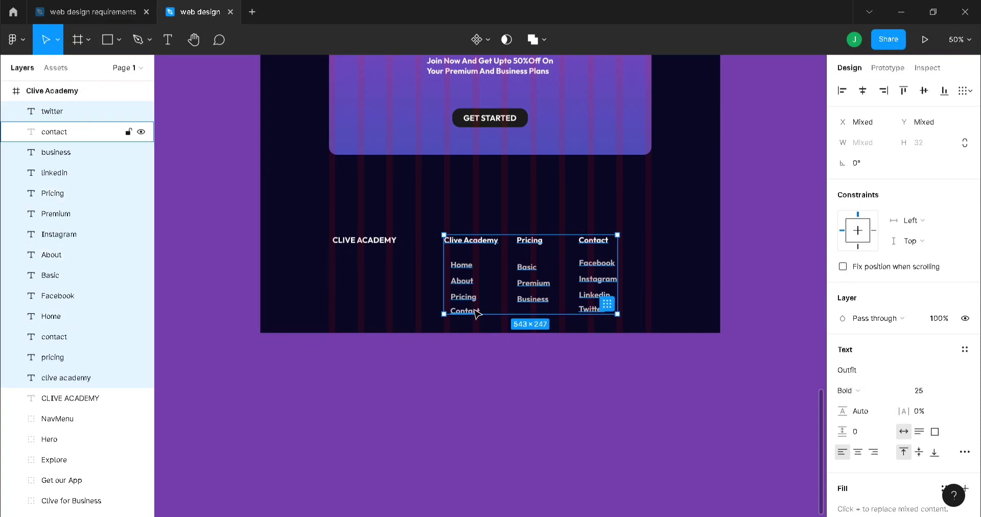
pyautogui.moveTo(499, 300); pyautogui.dragTo(524, 302)
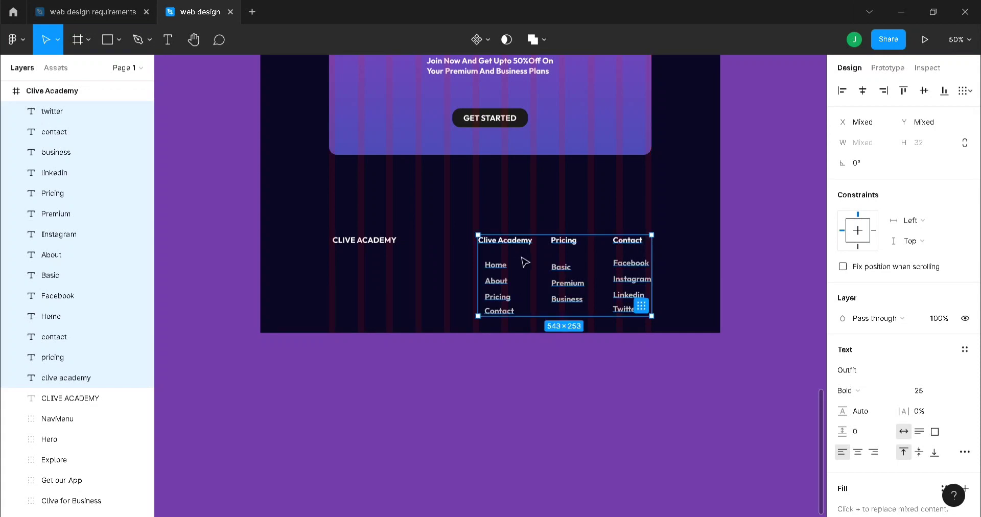
# - Move the Clive Academy and Pricing columns back left so the three columns are evenly spaced
pyautogui.click(525, 262)
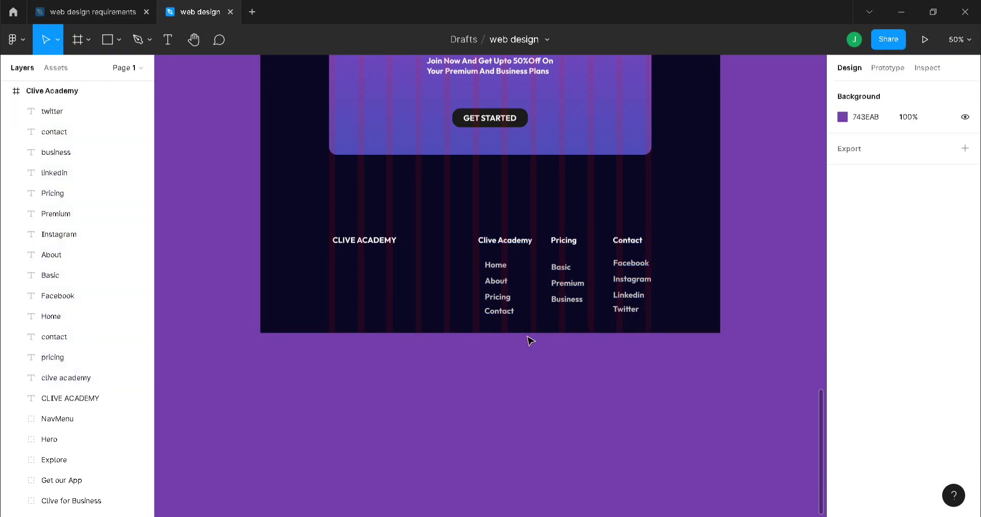
pyautogui.moveTo(530, 340); pyautogui.dragTo(476, 232)
pyautogui.moveTo(511, 265); pyautogui.dragTo(469, 262)
pyautogui.moveTo(588, 342); pyautogui.dragTo(556, 260)
pyautogui.click(578, 361)
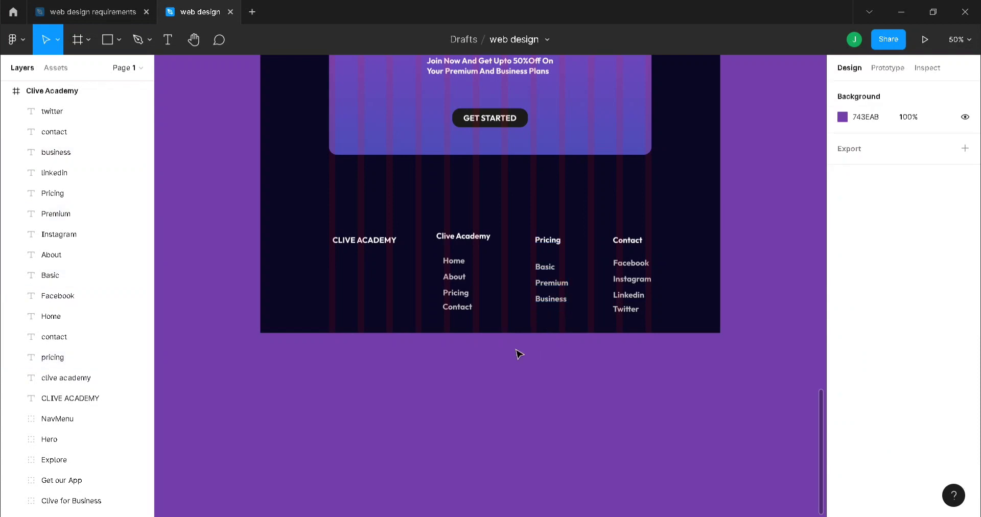
pyautogui.scroll(1, 519, 354)
pyautogui.click(603, 149)
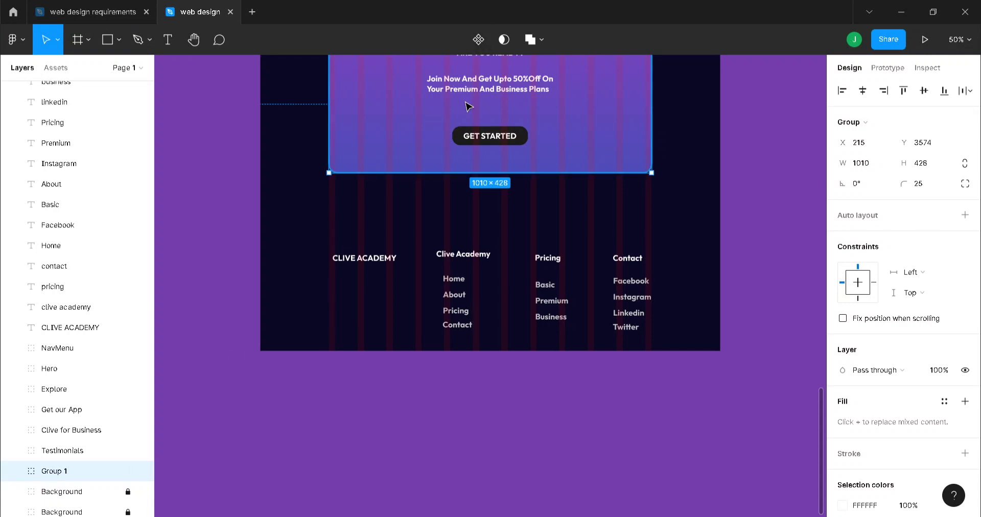
# - Duplicate the CTA card's gradient background rectangle and move the copy down over the footer
pyautogui.press('-')
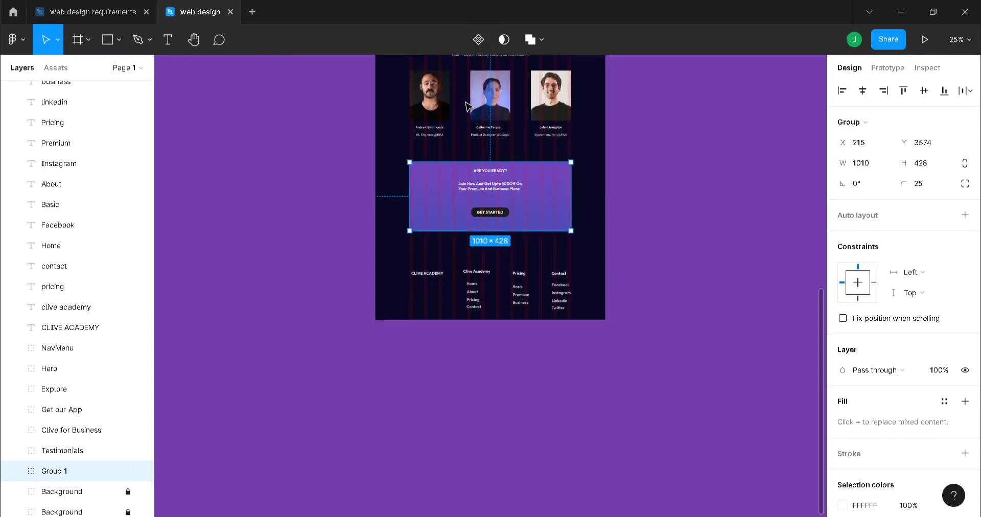
pyautogui.doubleClick(547, 198)
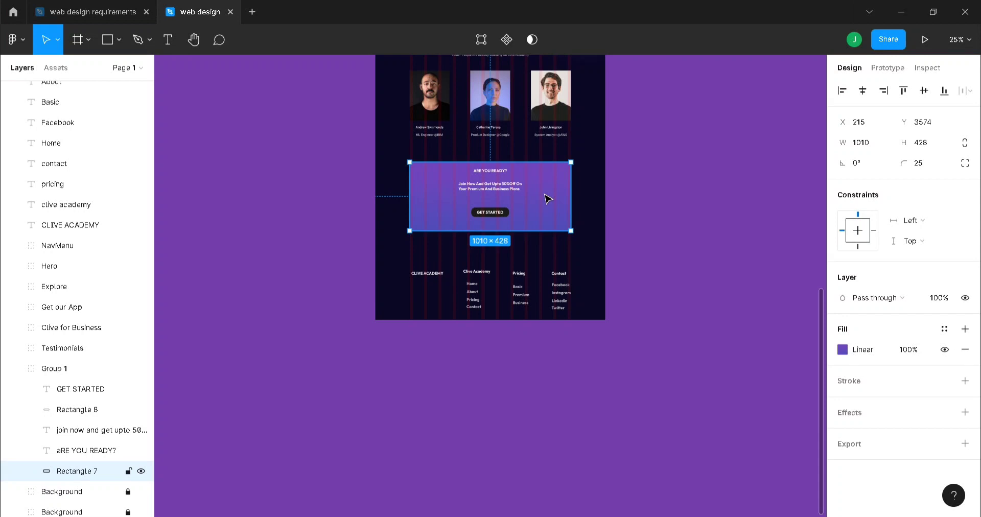
pyautogui.press('+')
pyautogui.hotkey('ctrl', 'd')
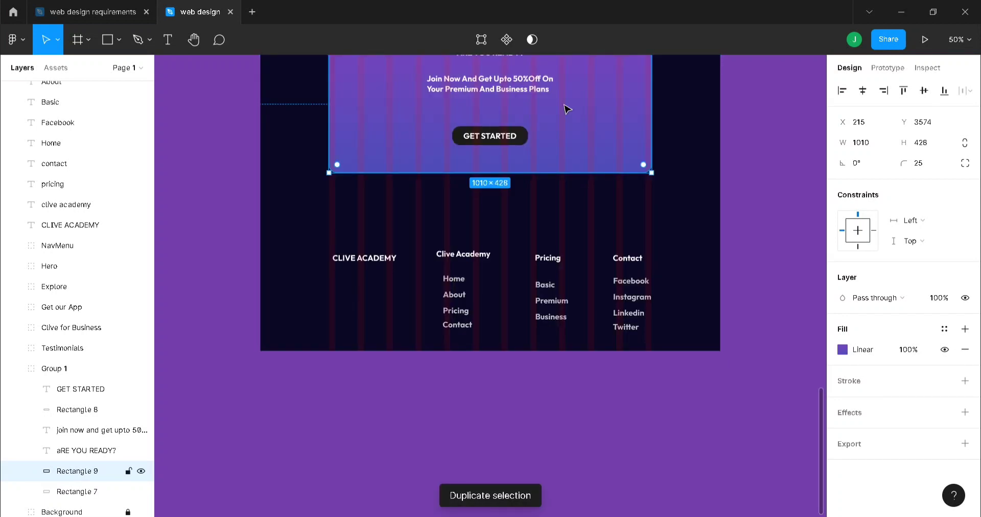
pyautogui.moveTo(569, 116); pyautogui.dragTo(576, 271)
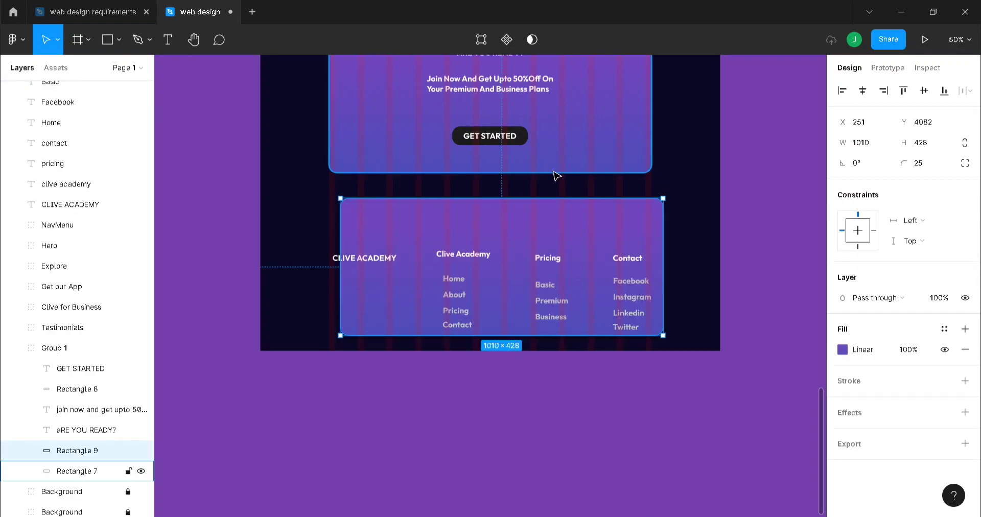
# - Resize the copy into a 1440×18 strip along the footer bottom with corner radius 0
pyautogui.moveTo(563, 198); pyautogui.dragTo(558, 349)
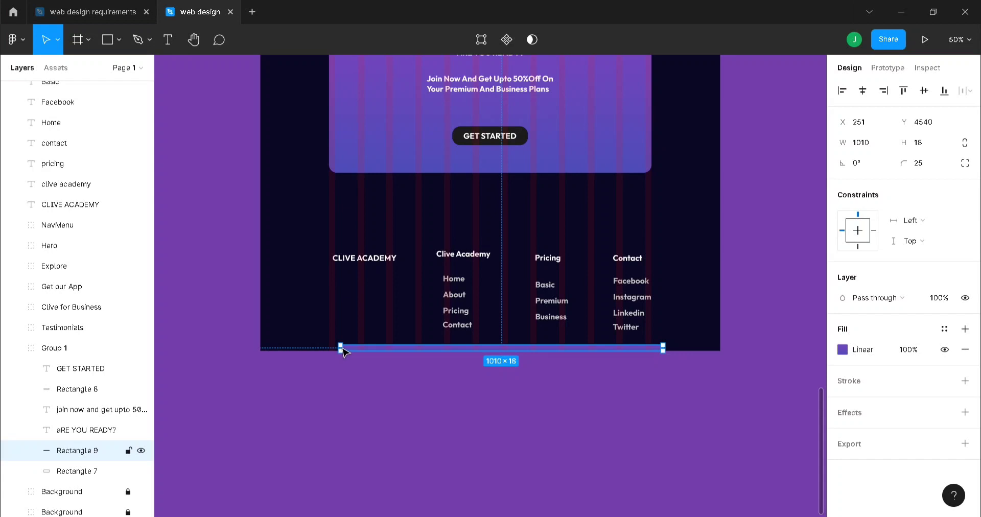
pyautogui.moveTo(341, 349); pyautogui.dragTo(261, 343)
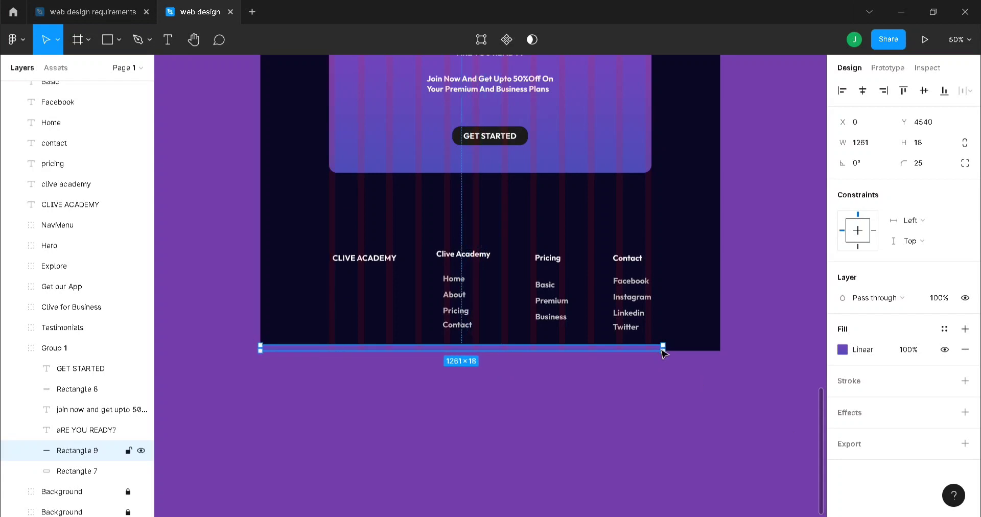
pyautogui.moveTo(663, 346); pyautogui.dragTo(717, 346)
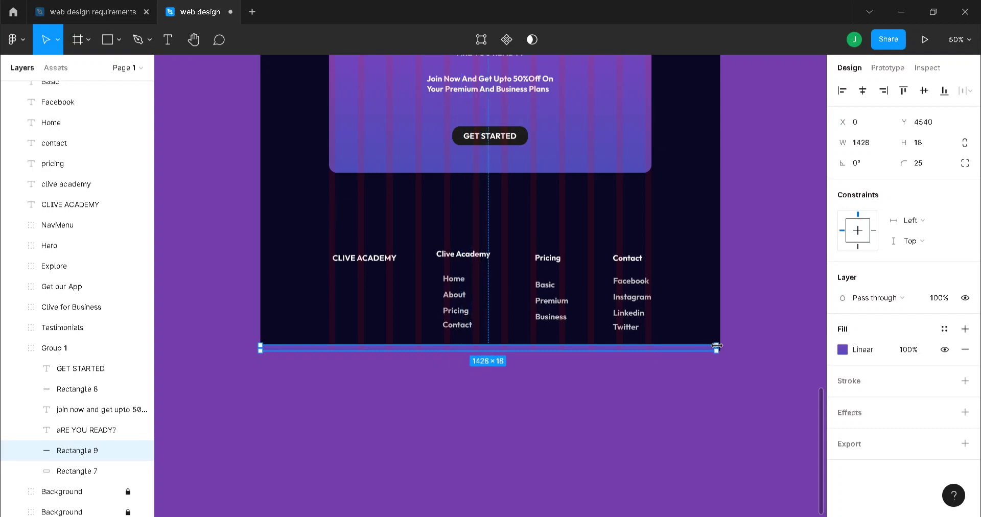
pyautogui.click(778, 312)
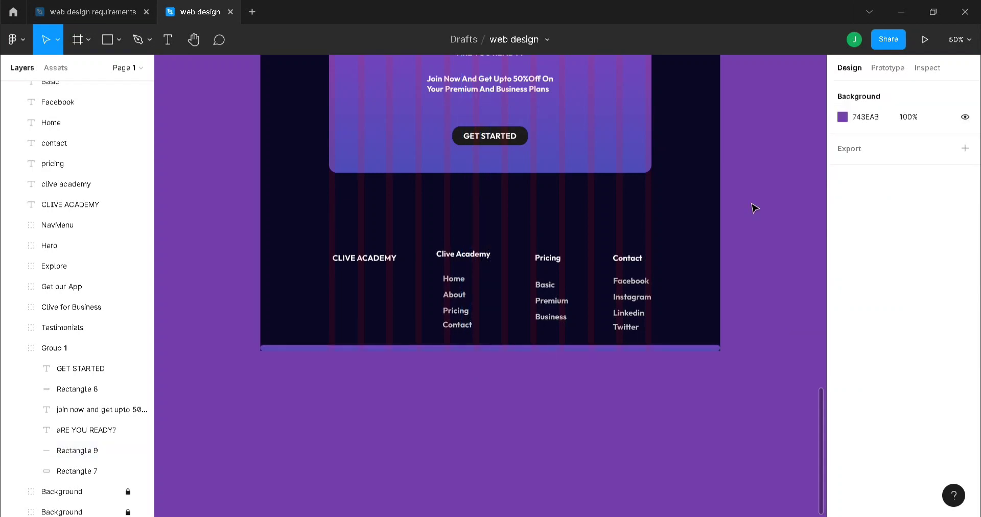
pyautogui.click(685, 347)
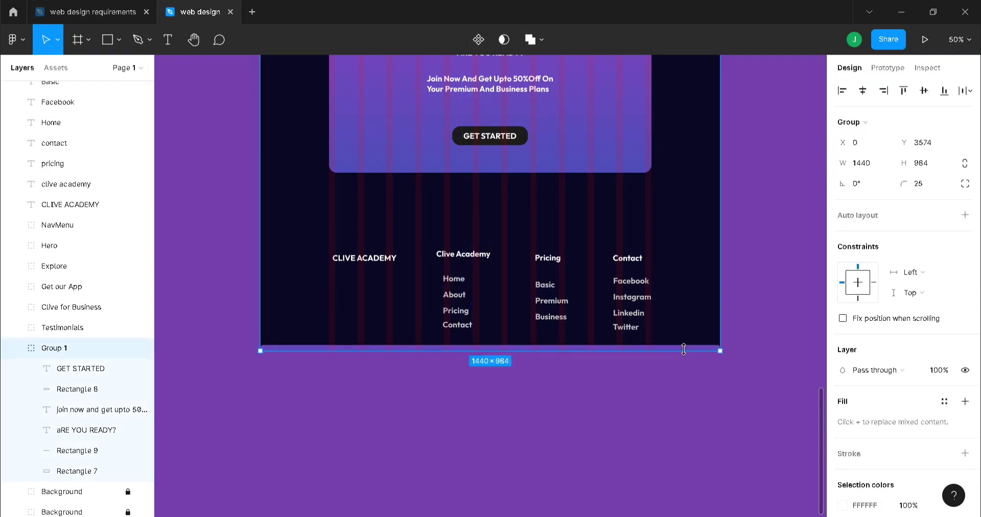
pyautogui.doubleClick(688, 348)
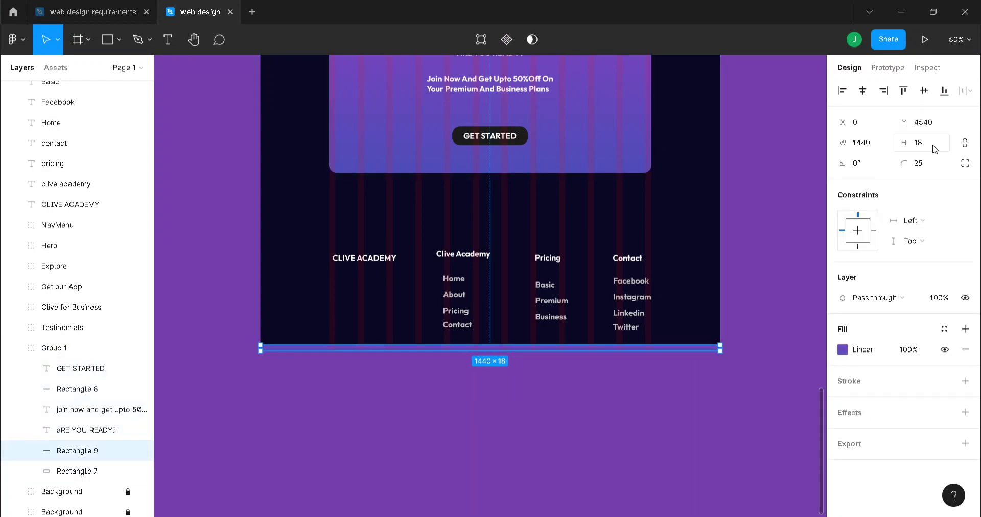
pyautogui.click(925, 164)
pyautogui.click(796, 208)
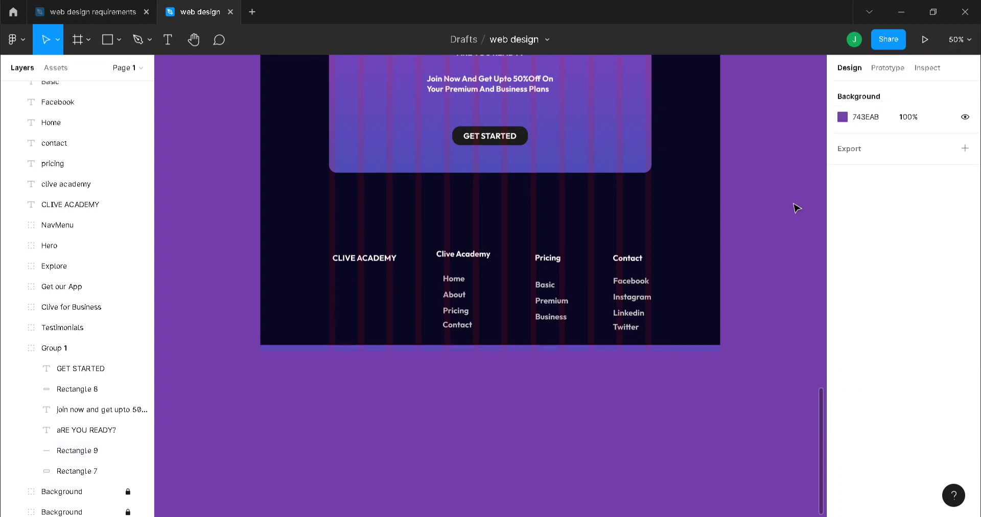
# - Rename the bottom strip's layer 'footer' and move it into the Background group
pyautogui.doubleClick(705, 348)
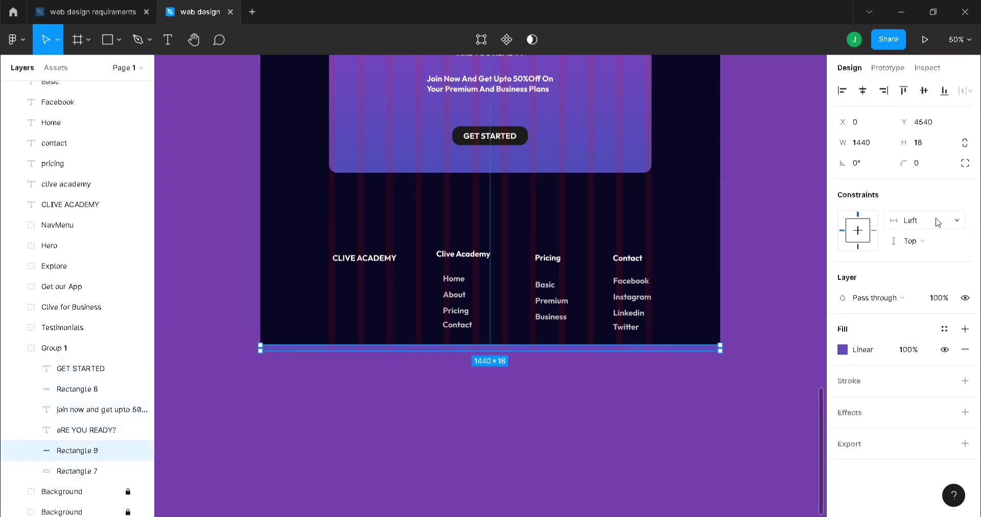
pyautogui.doubleClick(74, 451)
pyautogui.write('footer')
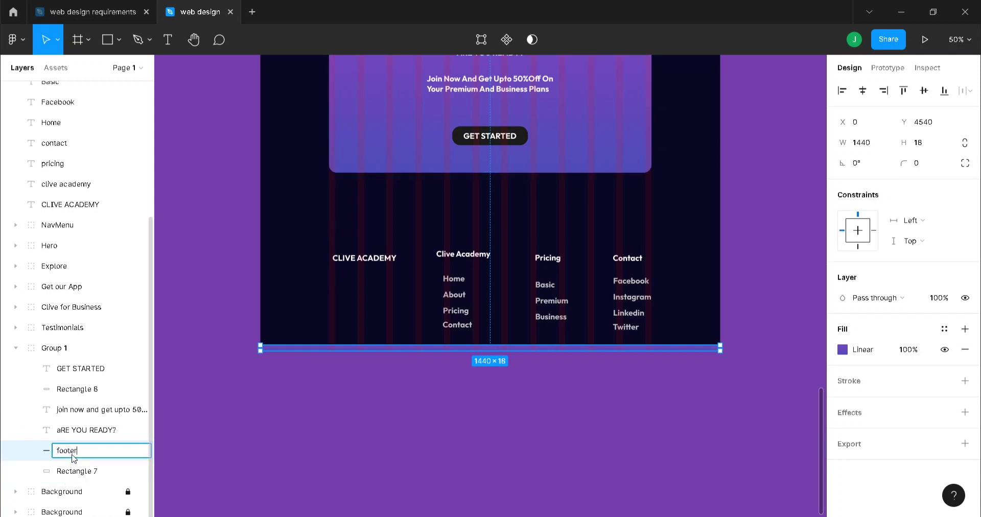
pyautogui.press('Return')
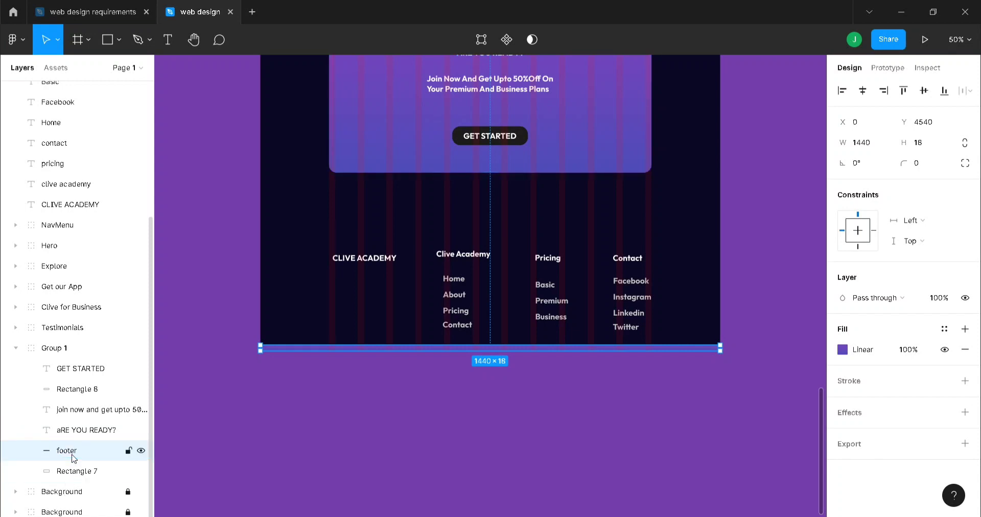
pyautogui.moveTo(74, 457)
pyautogui.mouseDown()
pyautogui.moveTo(76, 498)
pyautogui.moveTo(83, 469)
pyautogui.mouseUp()
pyautogui.click(214, 467)
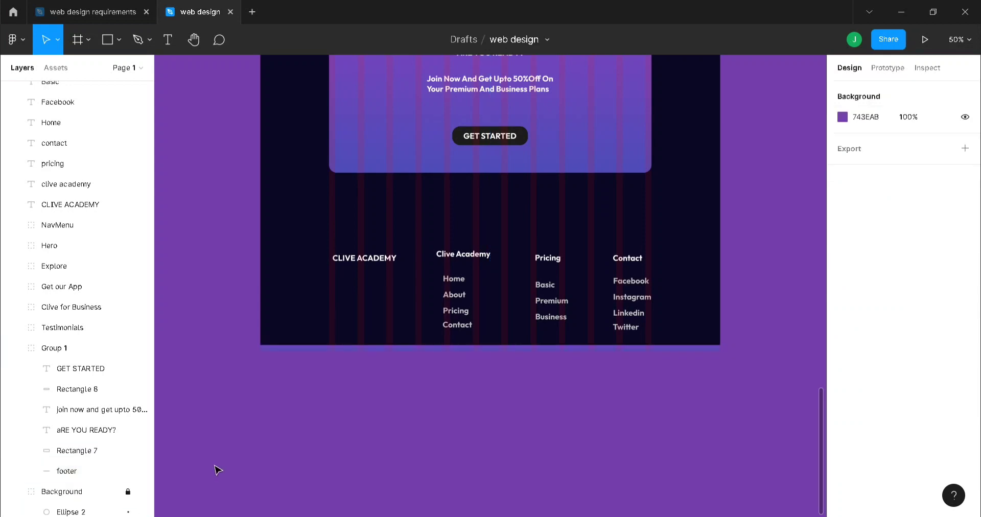
pyautogui.click(16, 350)
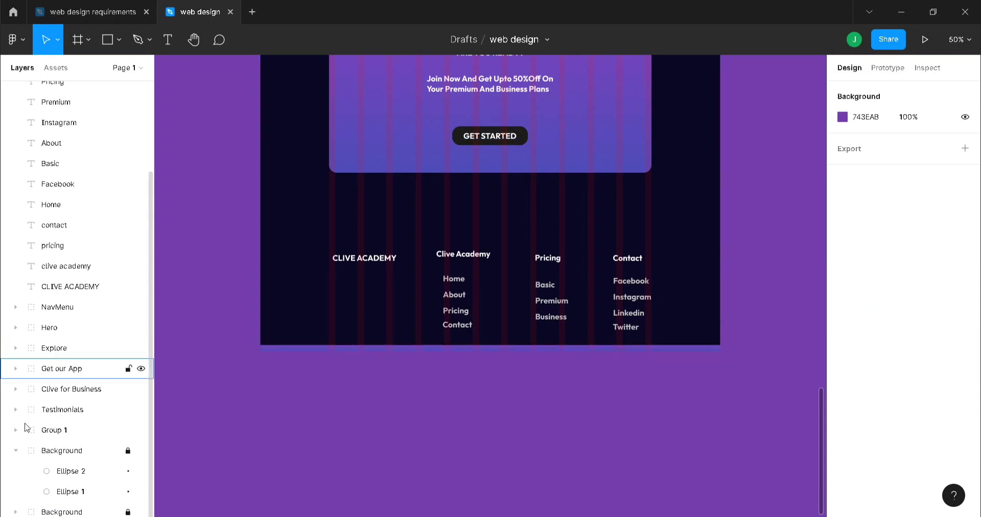
pyautogui.click(17, 450)
# - Group the footer text layers, twitter through CLIVE ACADEMY, as 'Footer' and place it below Group 1
pyautogui.click(31, 326)
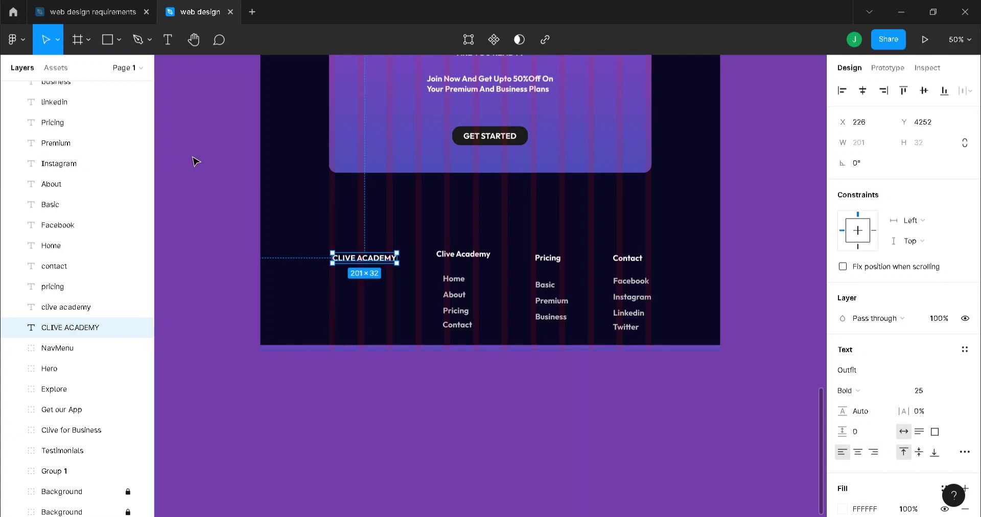
pyautogui.moveTo(152, 164); pyautogui.dragTo(152, 97)
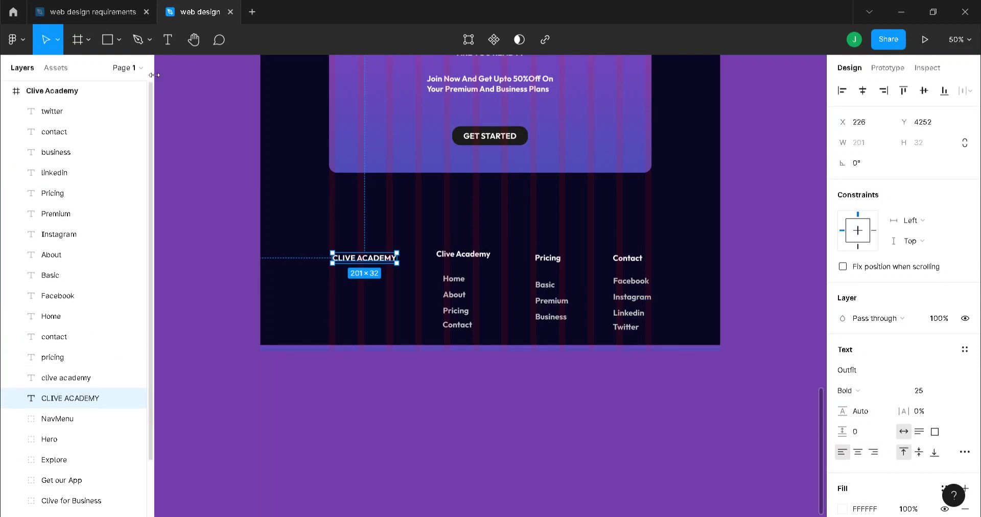
pyautogui.keyDown('shift'); pyautogui.click(62, 114); pyautogui.keyUp('shift')
pyautogui.hotkey('ctrl', 'g')
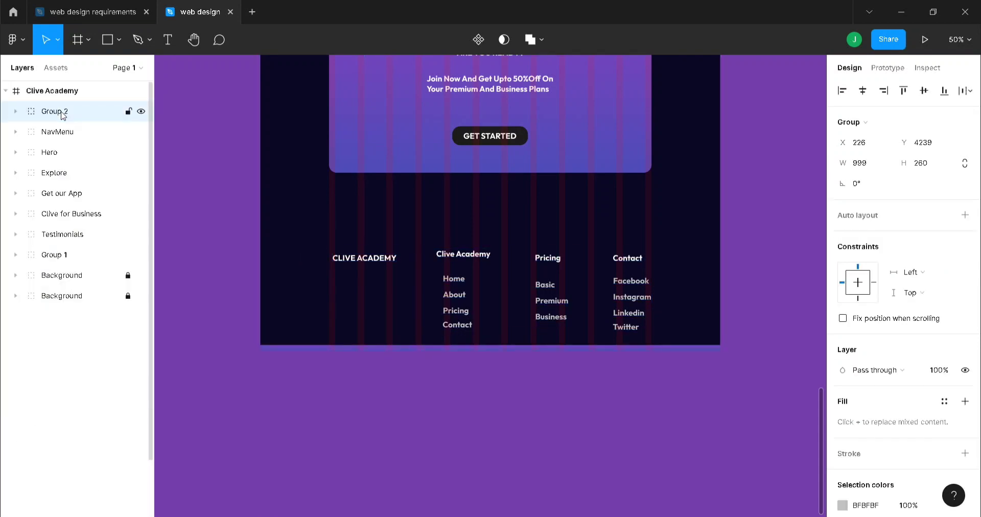
pyautogui.doubleClick(61, 112)
pyautogui.write('Footer')
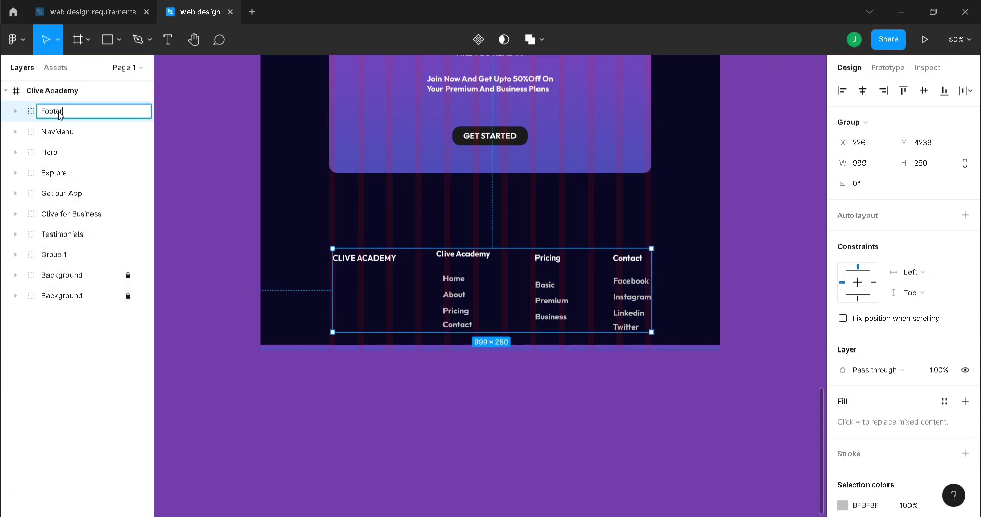
pyautogui.press('Return')
pyautogui.click(249, 183)
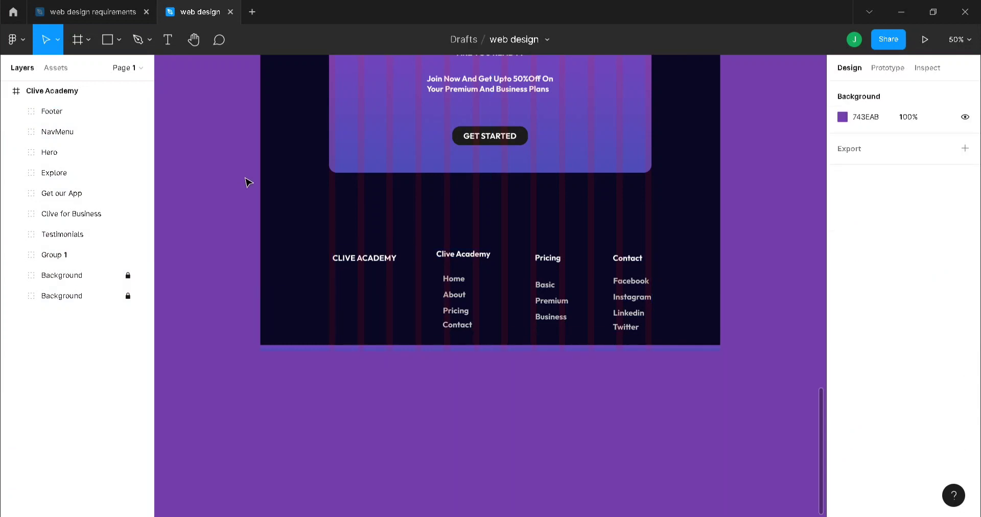
pyautogui.click(69, 110)
pyautogui.moveTo(68, 110); pyautogui.dragTo(84, 265)
# - Move the purple footer bar layer out of Group 1 so it sits beneath the Footer group
pyautogui.scroll(-1, 166, 273)
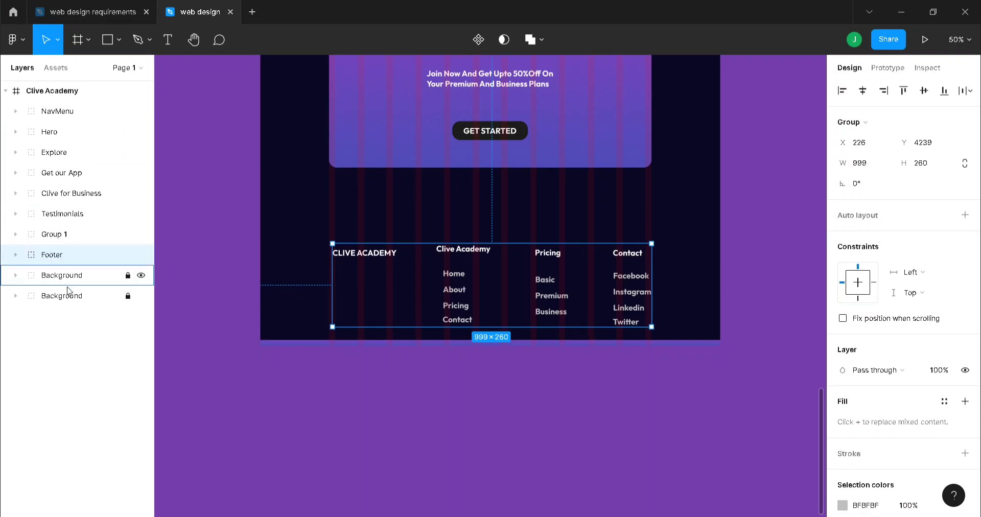
pyautogui.click(16, 234)
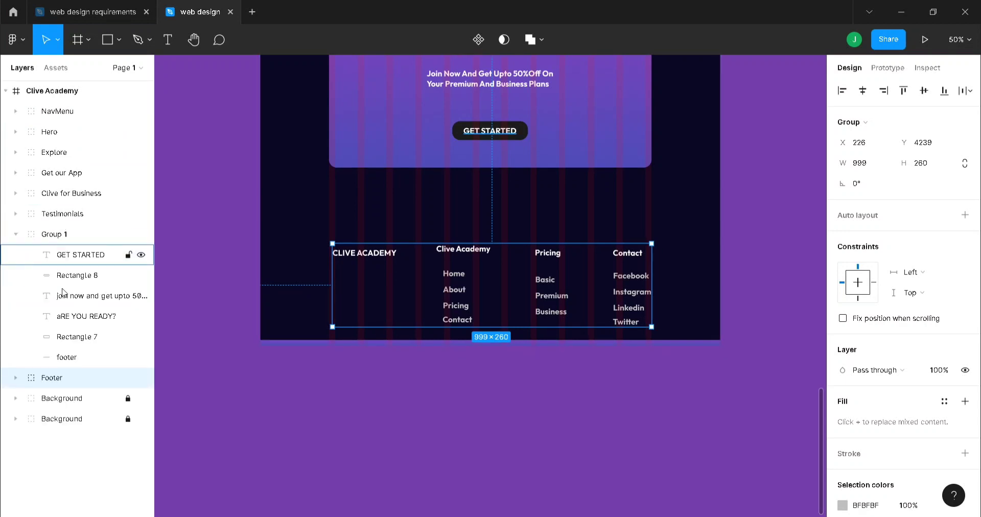
pyautogui.click(73, 357)
pyautogui.moveTo(73, 357); pyautogui.dragTo(72, 389)
pyautogui.click(16, 234)
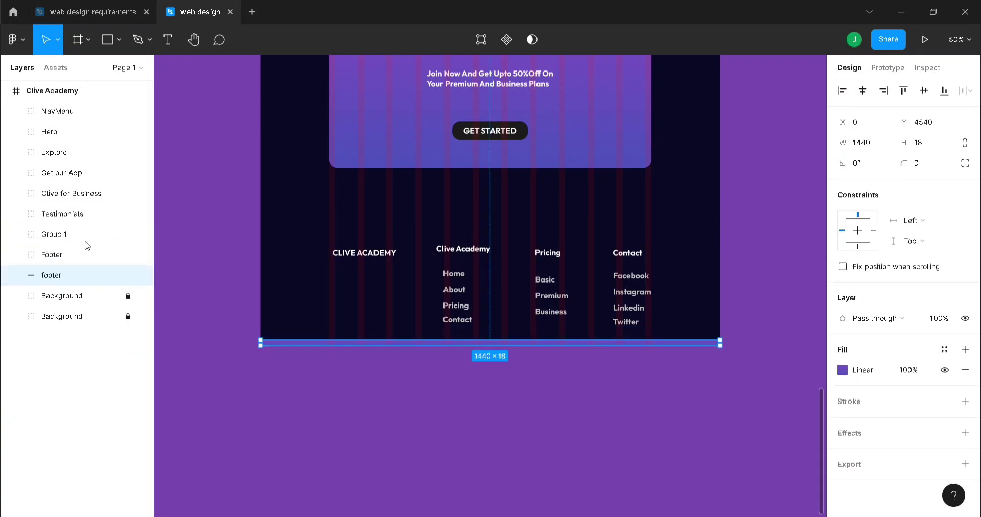
pyautogui.click(180, 248)
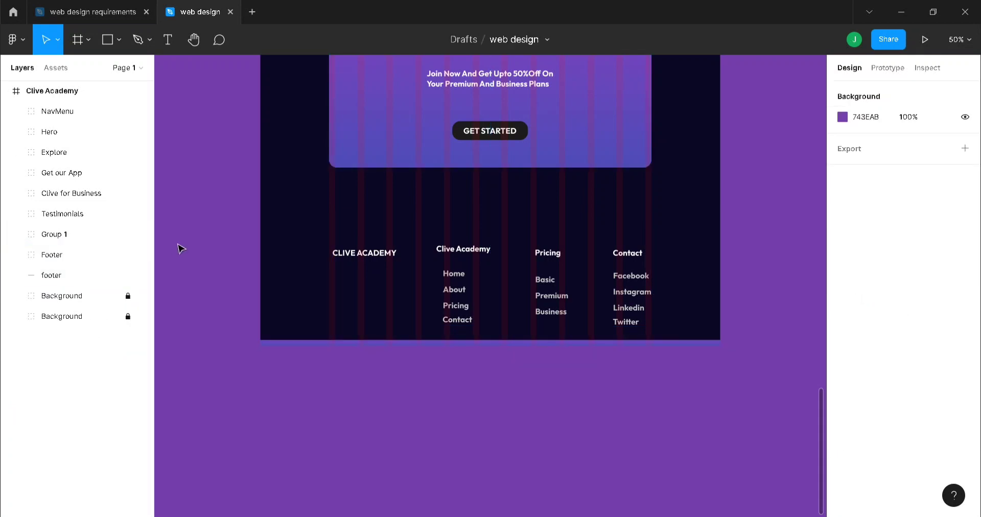
pyautogui.press('-')
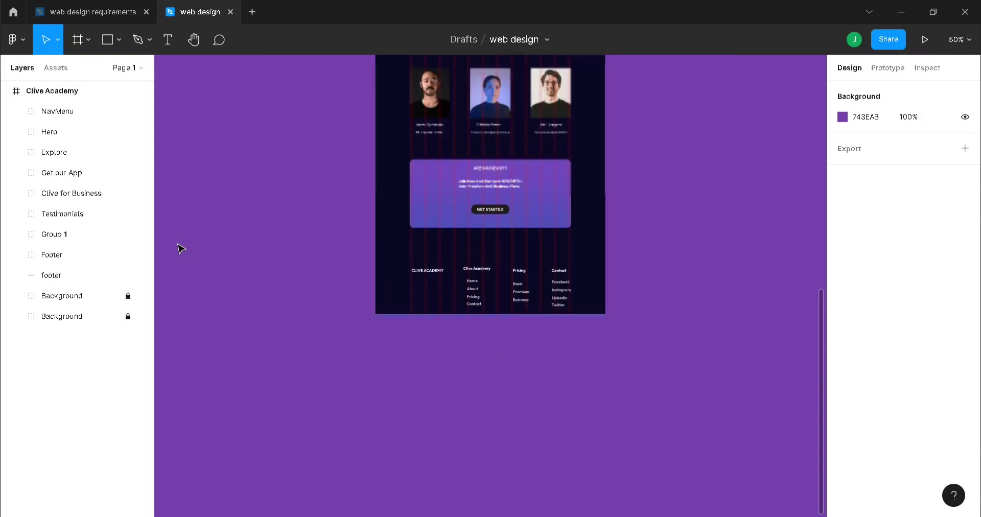
# - Fit the page in view and hide the Clive Academy frame's 12-column layout grid
pyautogui.click(957, 37)
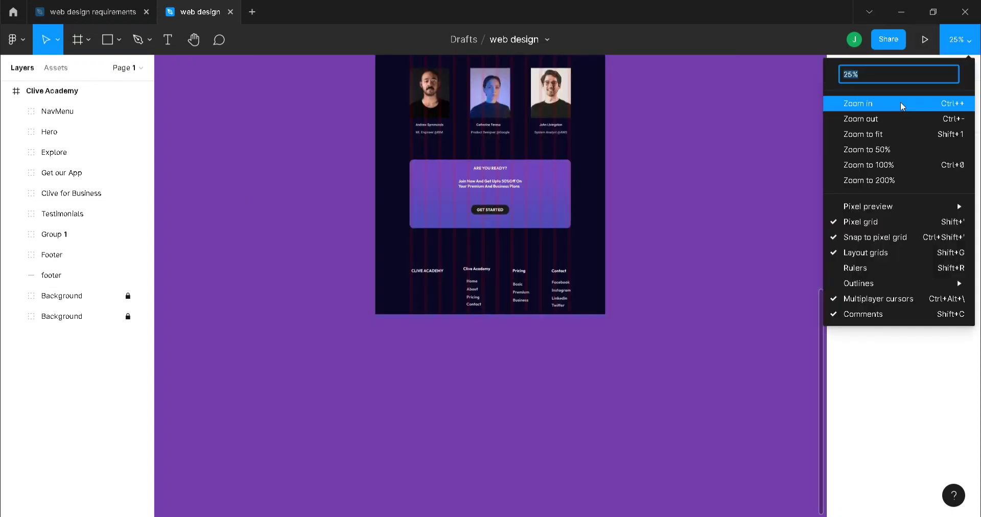
pyautogui.click(892, 135)
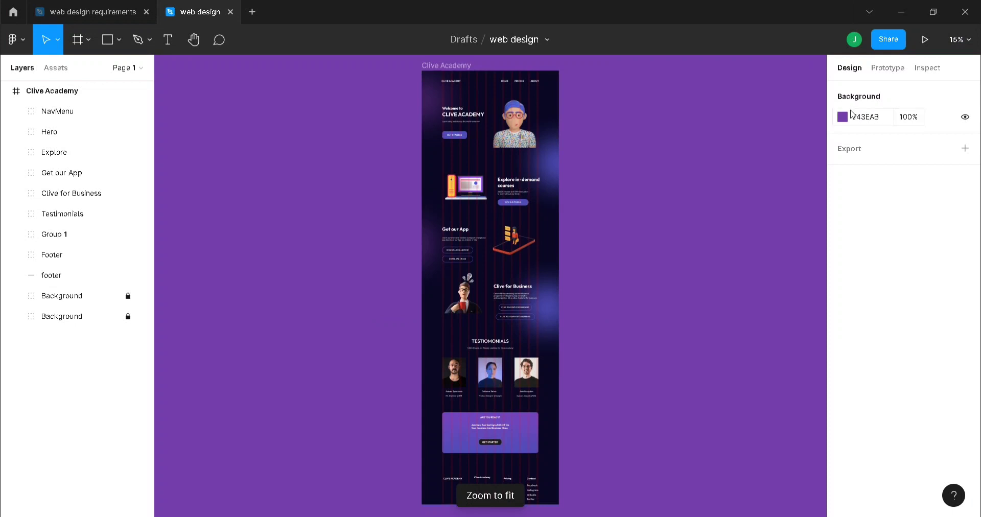
pyautogui.click(53, 91)
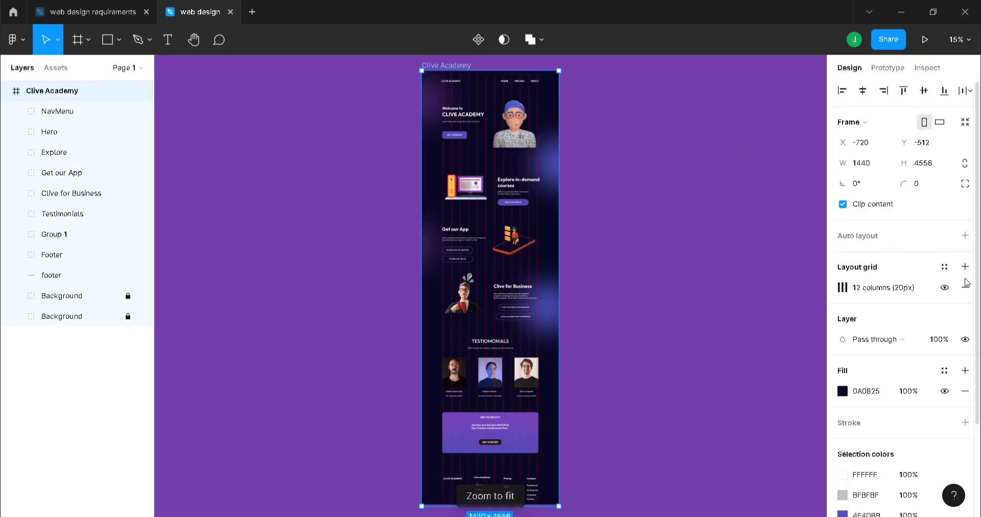
pyautogui.click(944, 288)
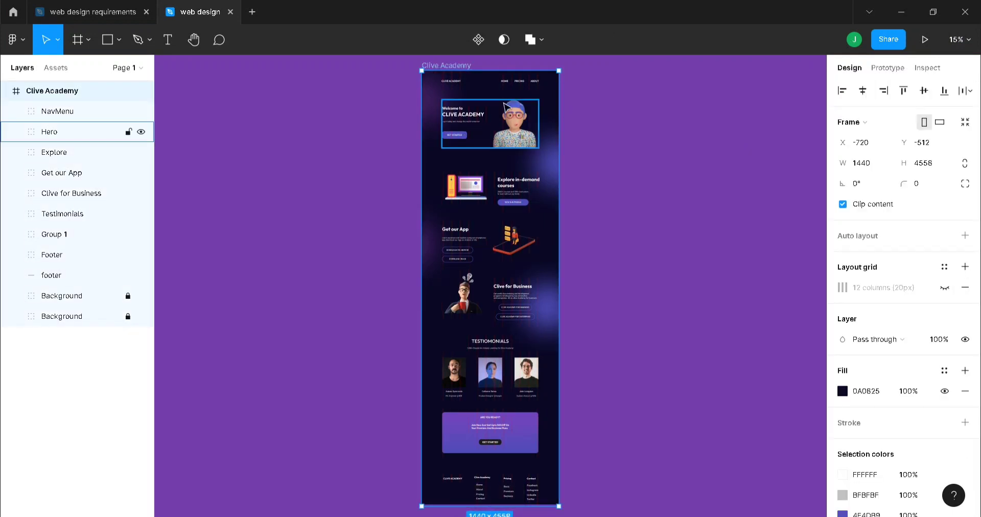
# - Zoom between 25% and 50% and scroll through the finished landing page to review it
pyautogui.hotkey('ctrl', '+')
pyautogui.scroll(3, 525, 95)
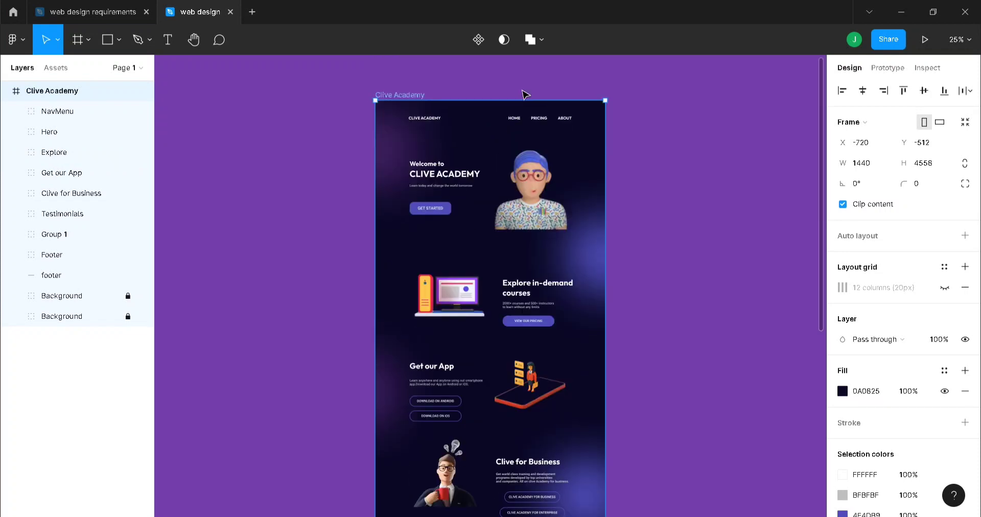
pyautogui.hotkey('ctrl', '+')
pyautogui.scroll(3, 525, 95)
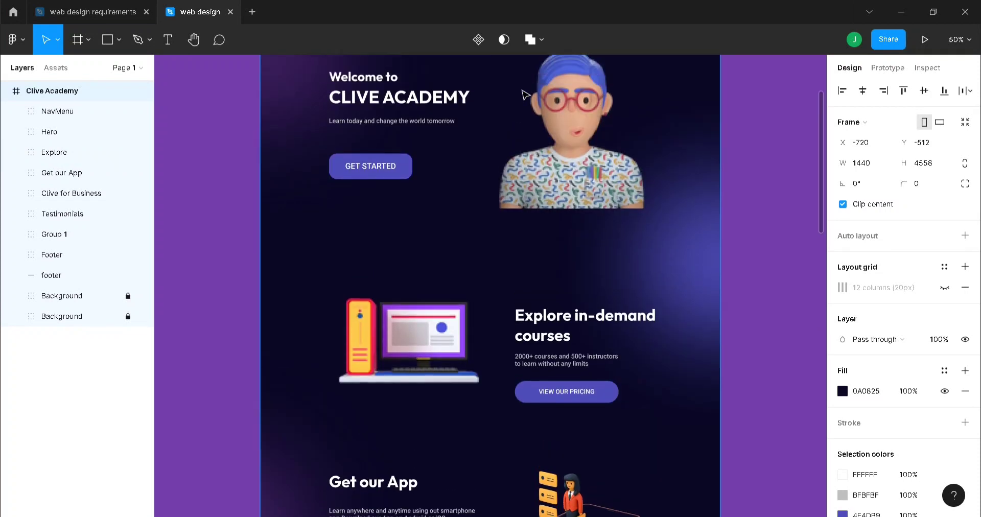
pyautogui.scroll(-5, 520, 94)
pyautogui.scroll(-10, 520, 95)
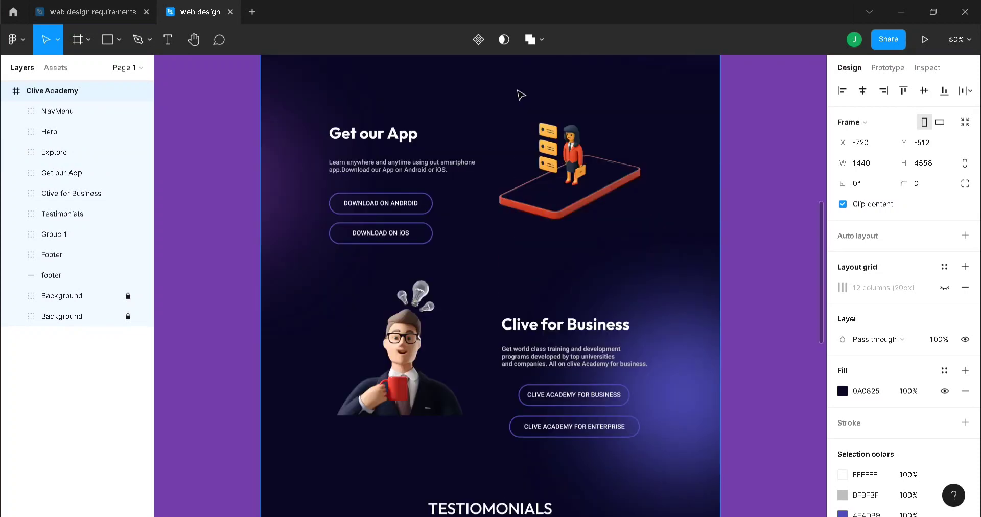
pyautogui.scroll(-4, 520, 95)
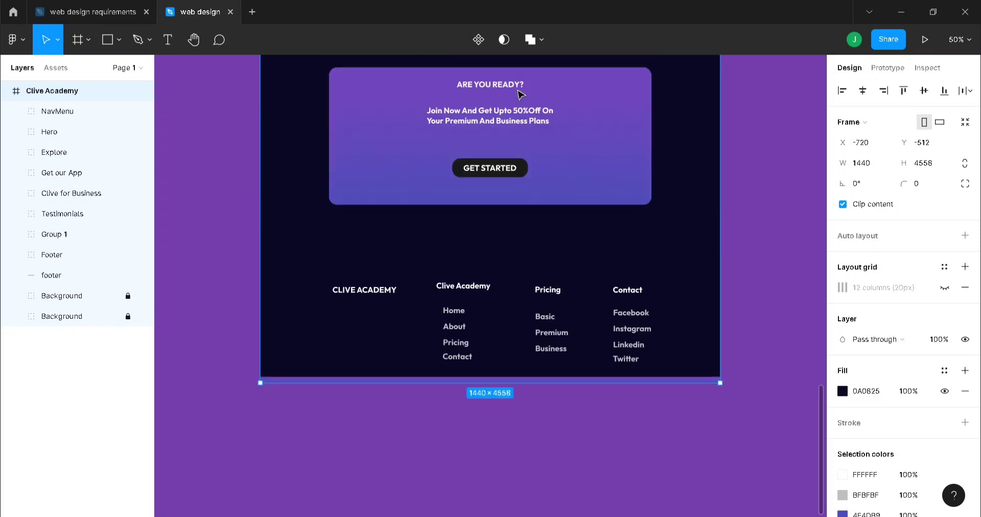
pyautogui.click(774, 116)
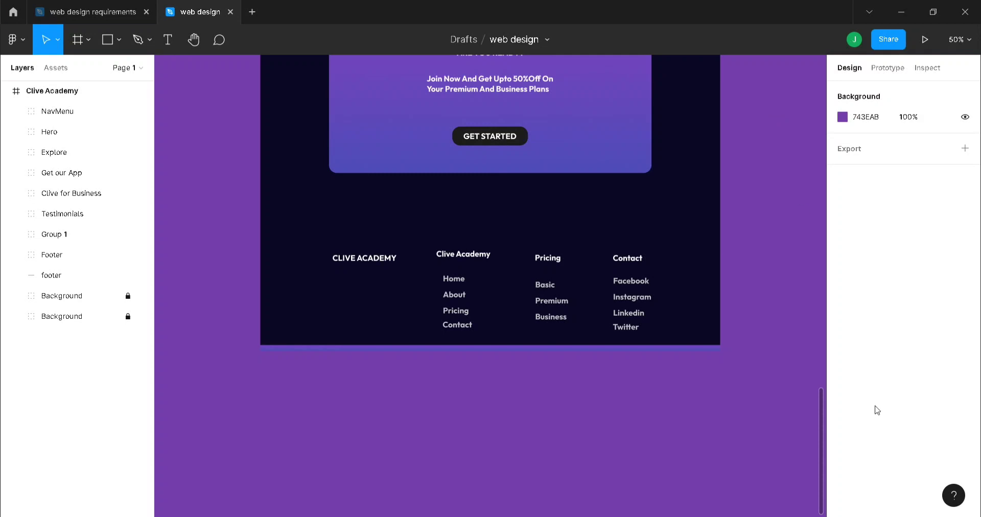
pyautogui.scroll(10, 809, 412)
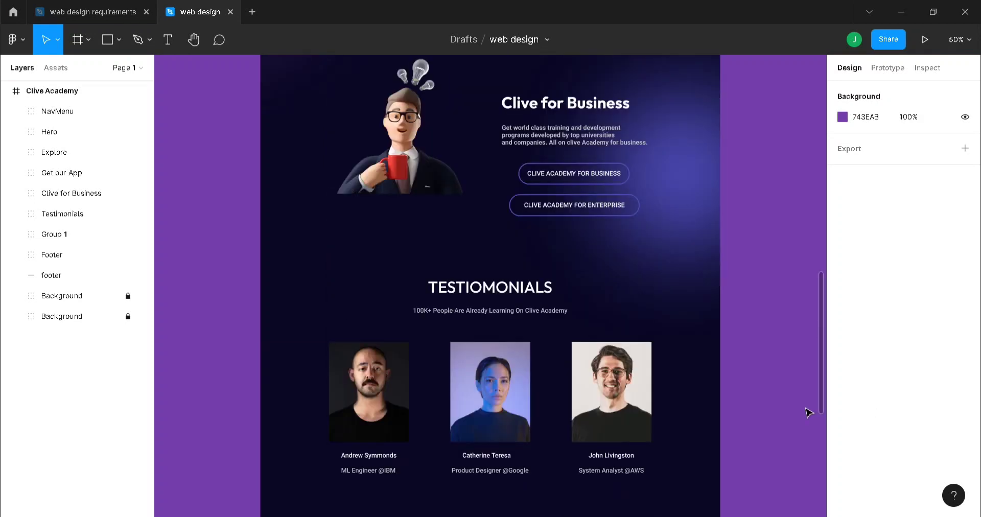
pyautogui.scroll(-5, 808, 411)
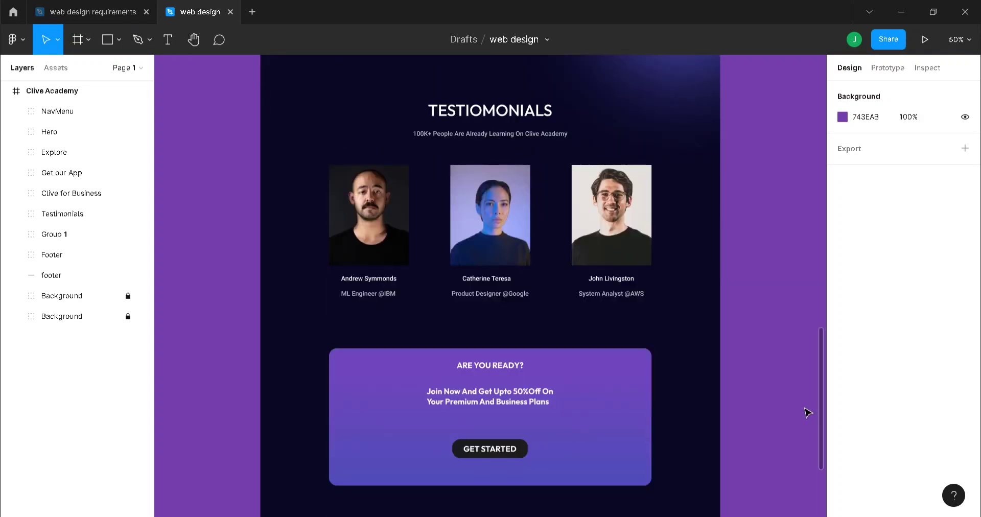
pyautogui.press('-')
pyautogui.scroll(10, 809, 412)
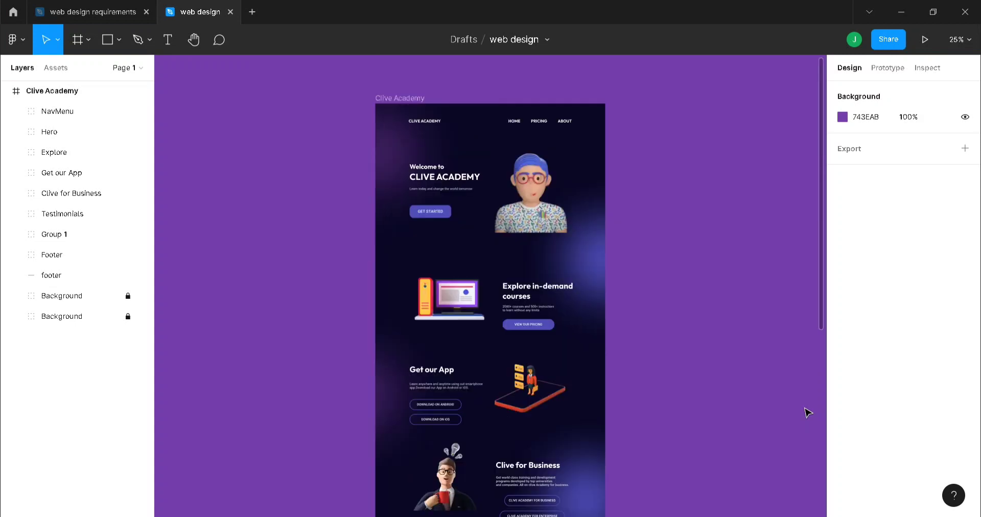
pyautogui.scroll(-3, 807, 412)
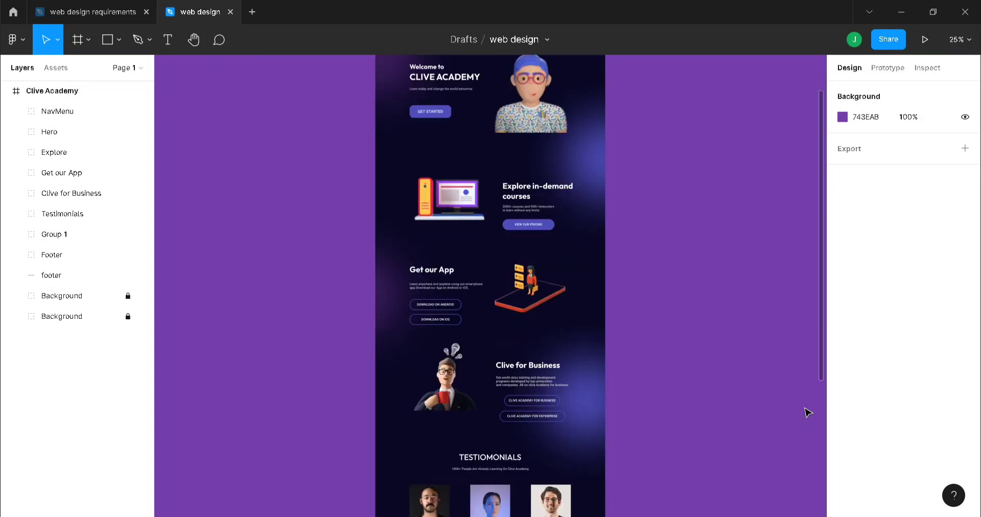